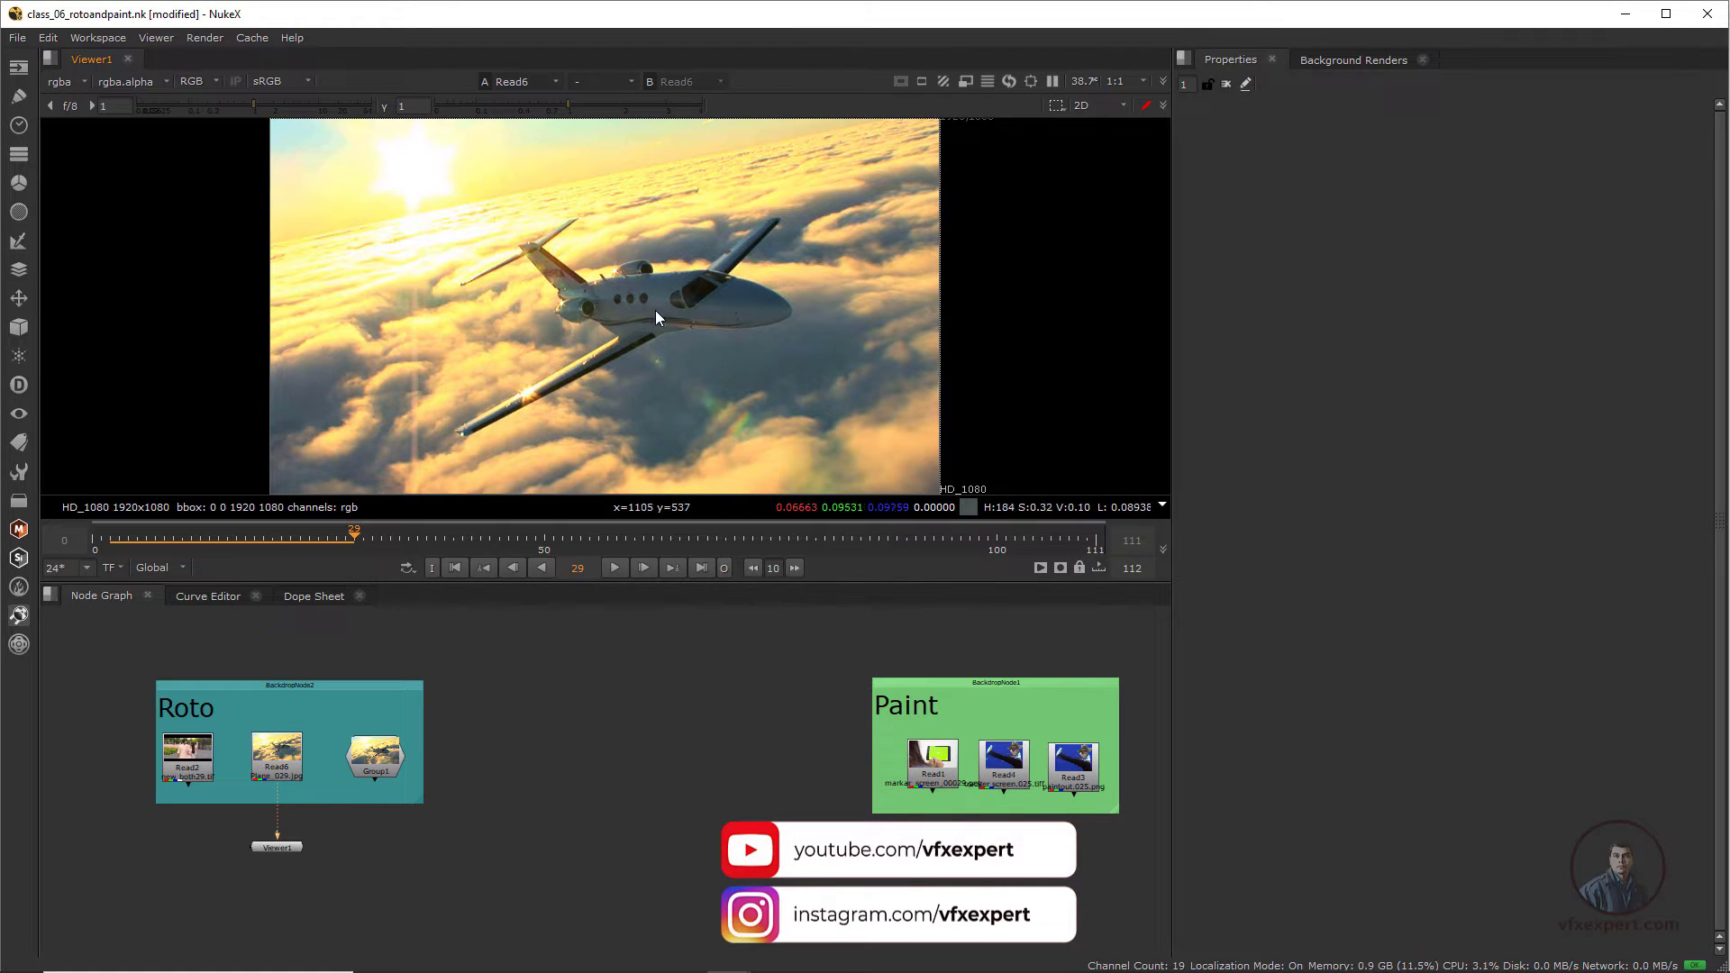
# - Scrub through the plane clip, then view the Read2 couple footage and play it back to examine the shot
pyautogui.scroll(2, 685, 286)
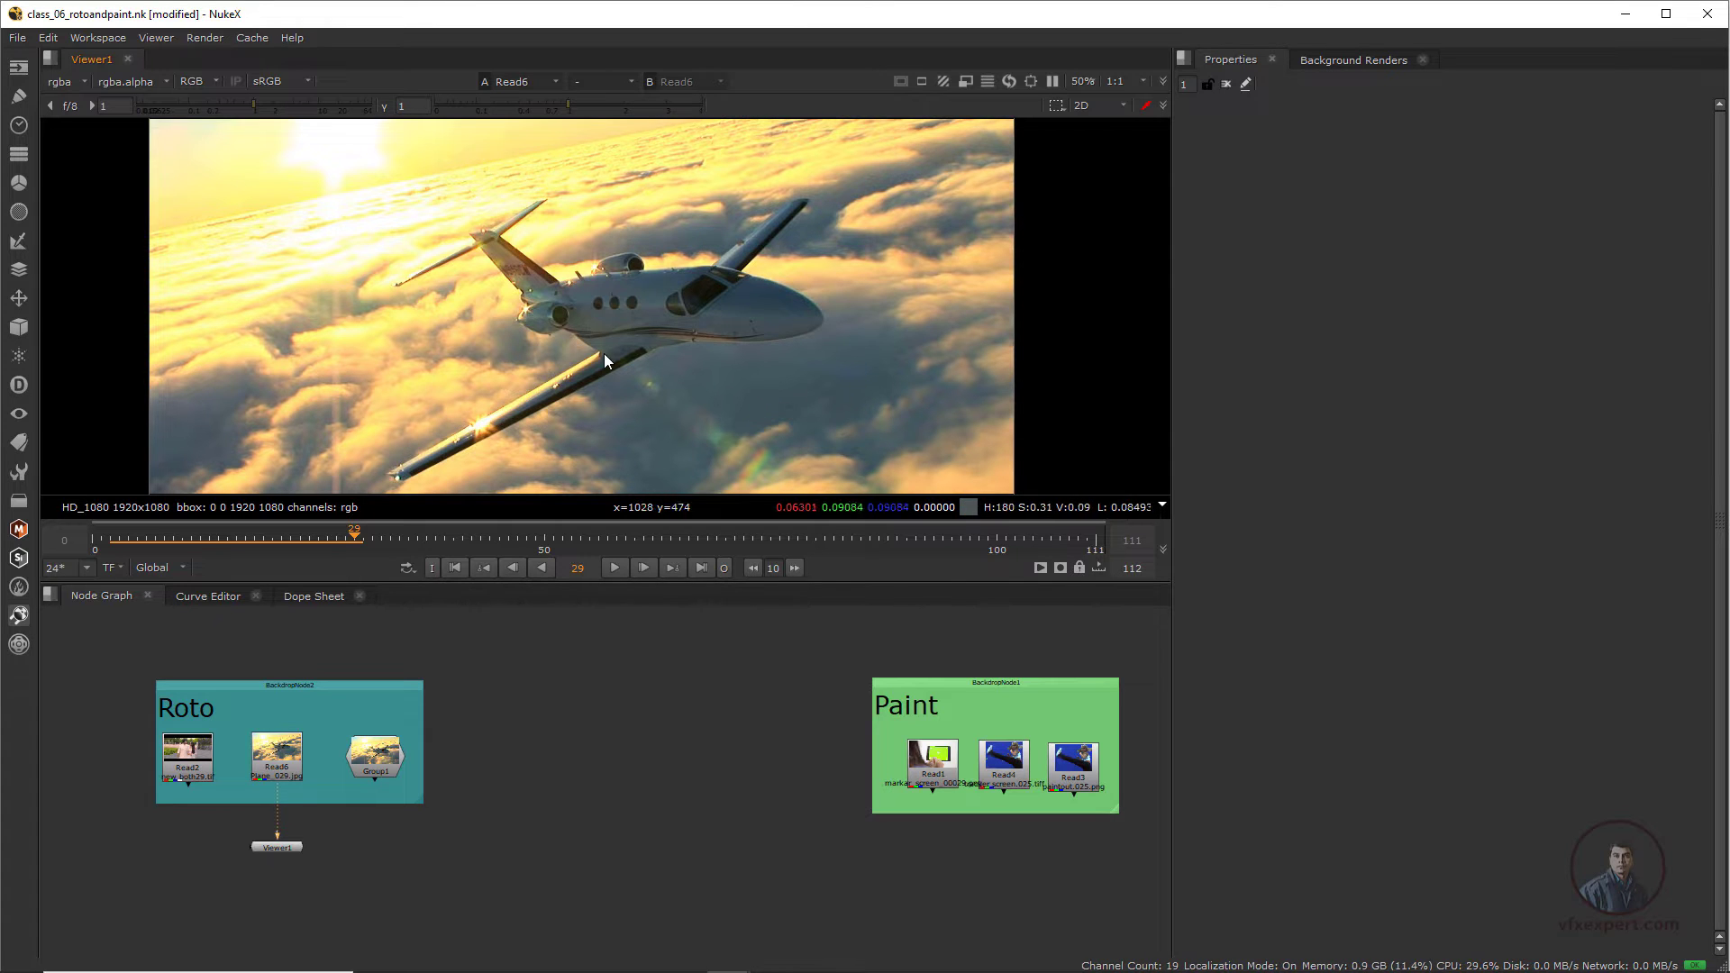
pyautogui.moveTo(350, 536); pyautogui.dragTo(245, 538)
pyautogui.click(200, 764)
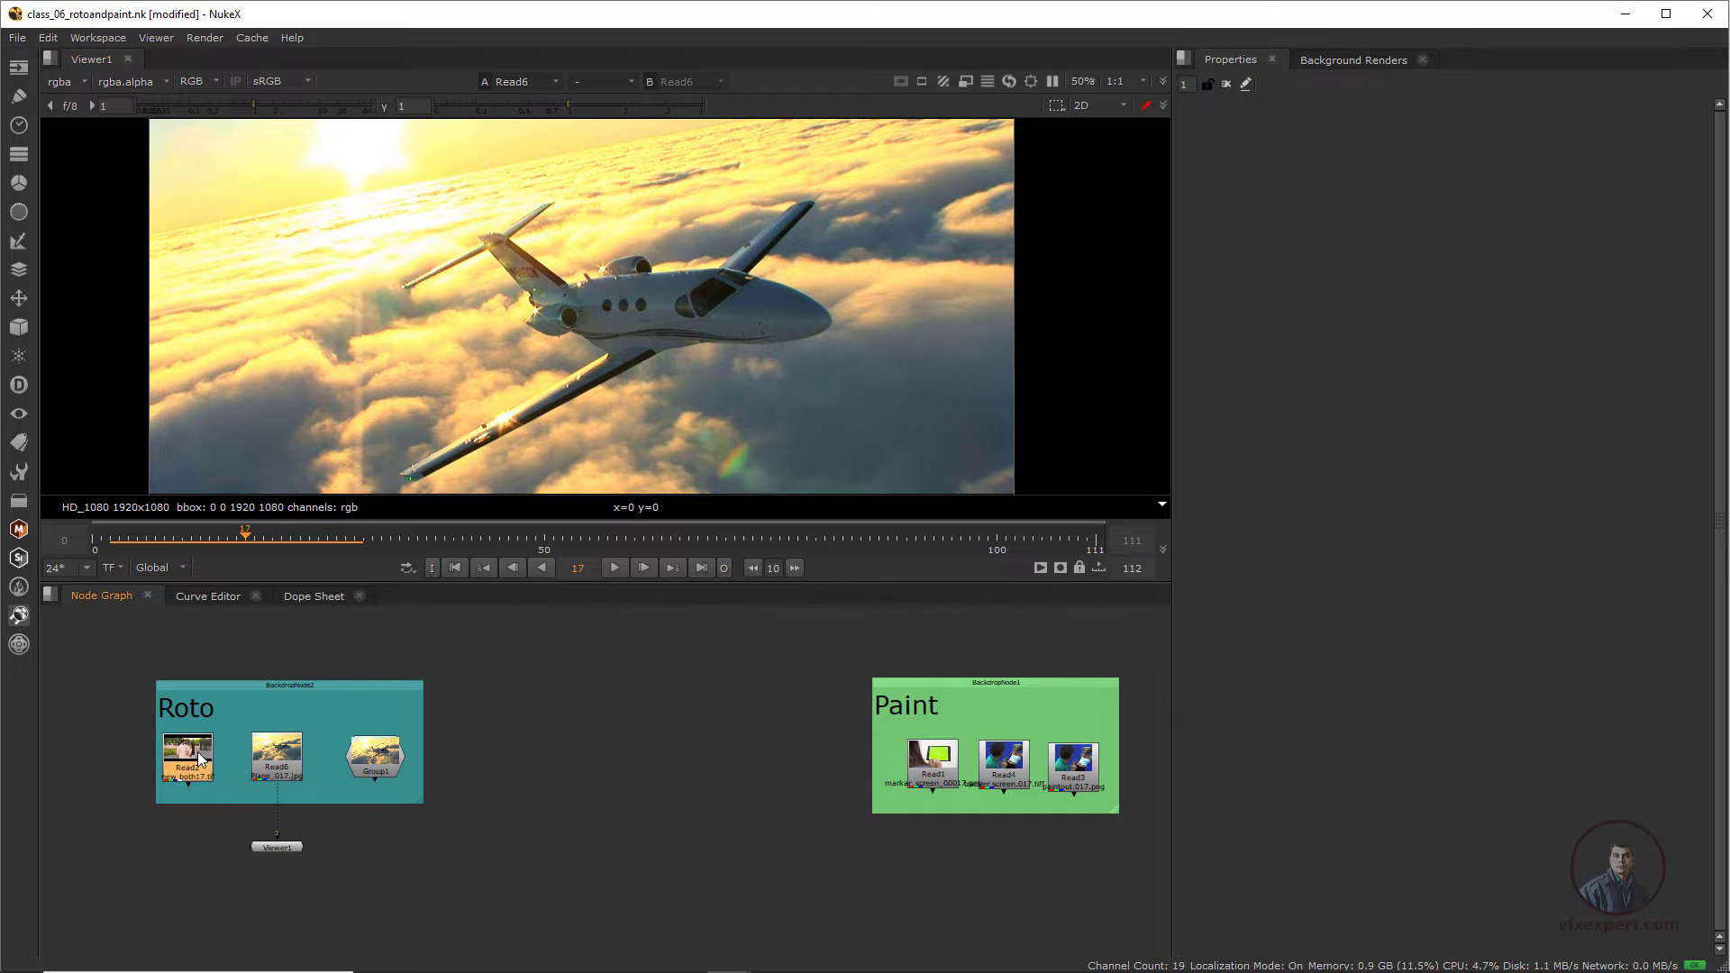
pyautogui.press('1')
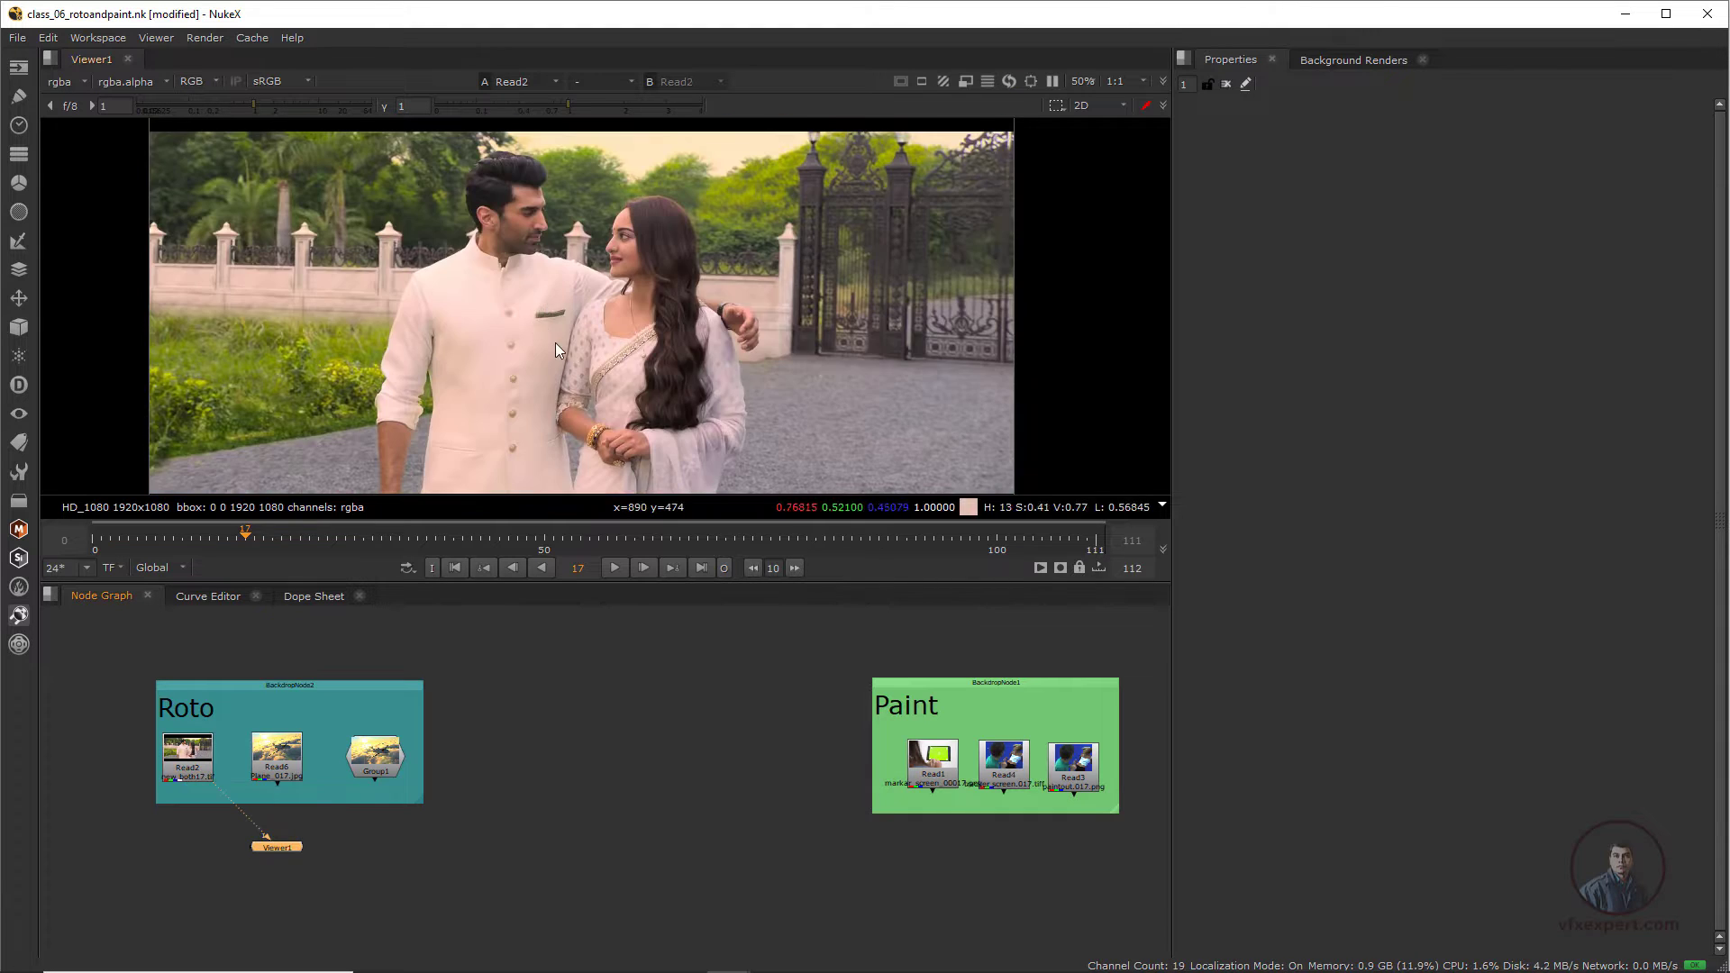
pyautogui.scroll(-2, 557, 343)
pyautogui.scroll(1, 538, 364)
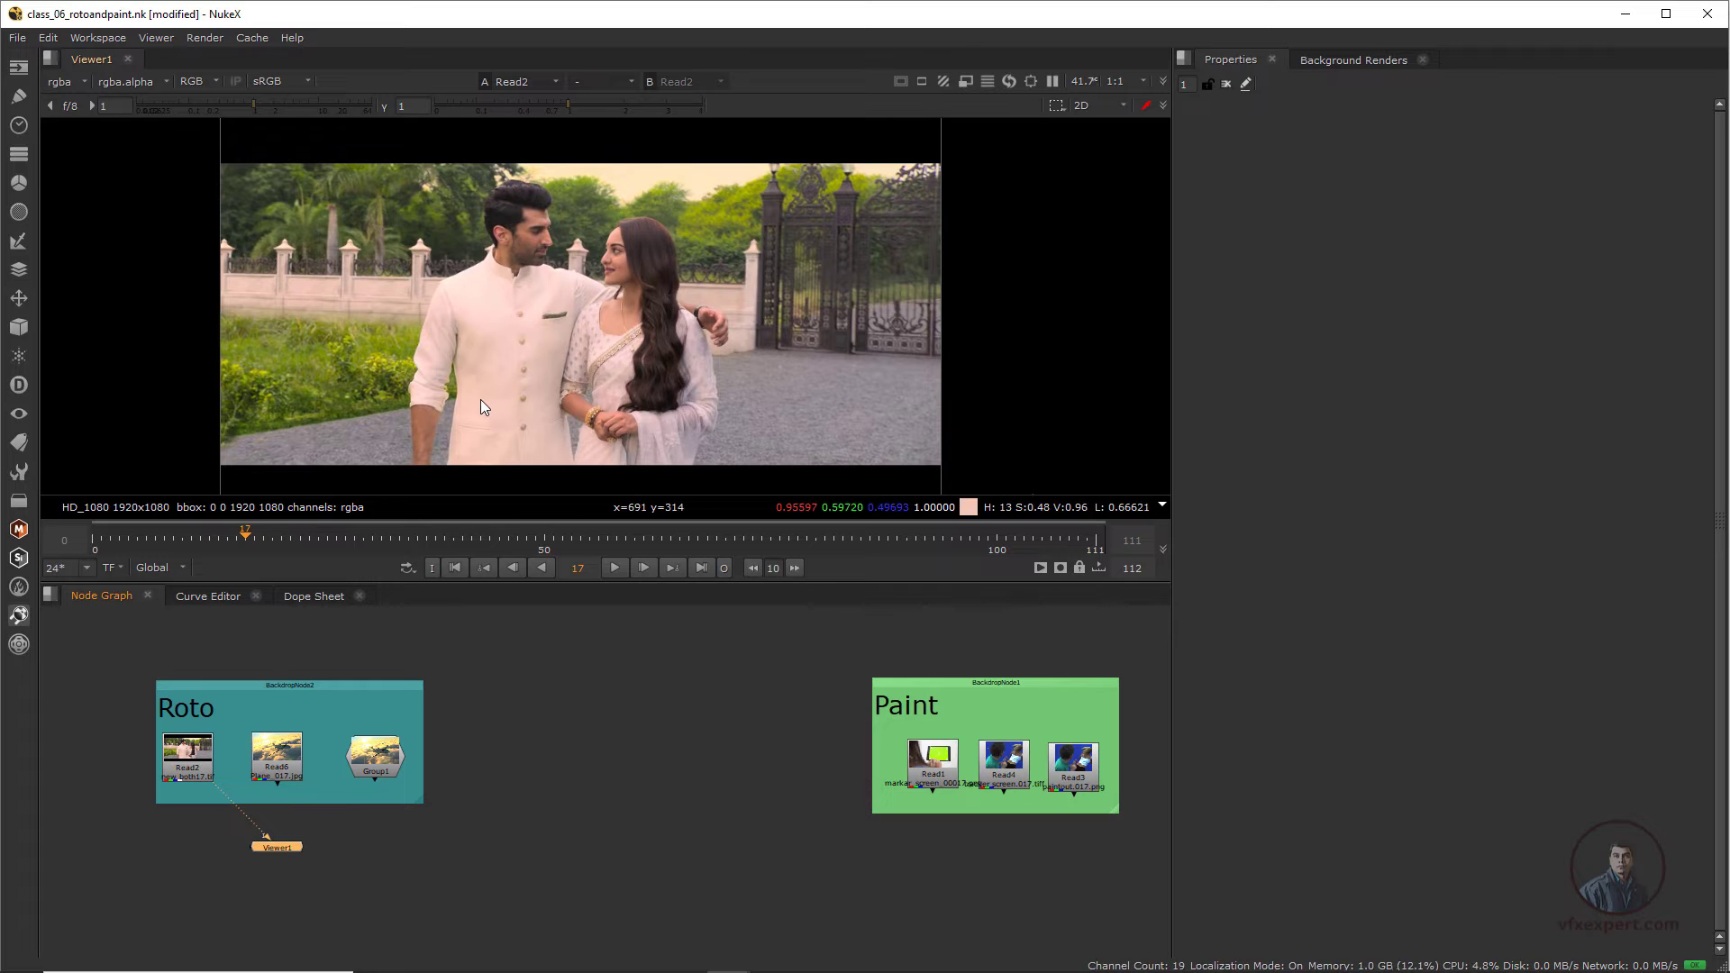
pyautogui.scroll(1, 480, 398)
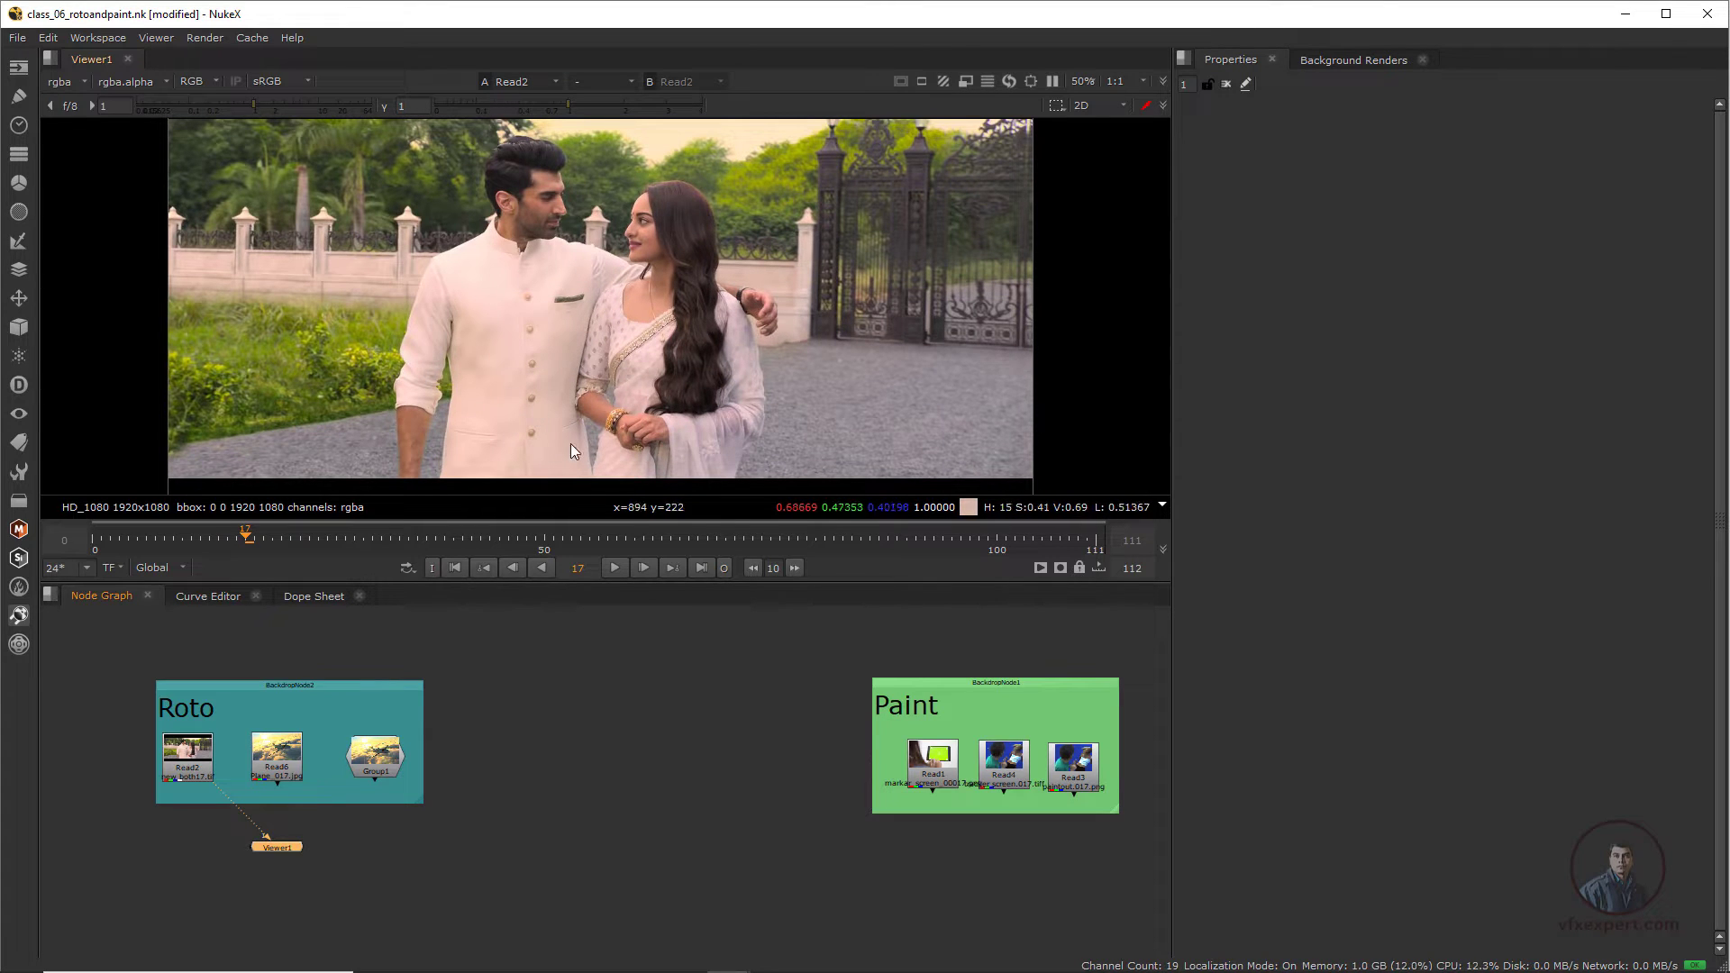
pyautogui.click(616, 567)
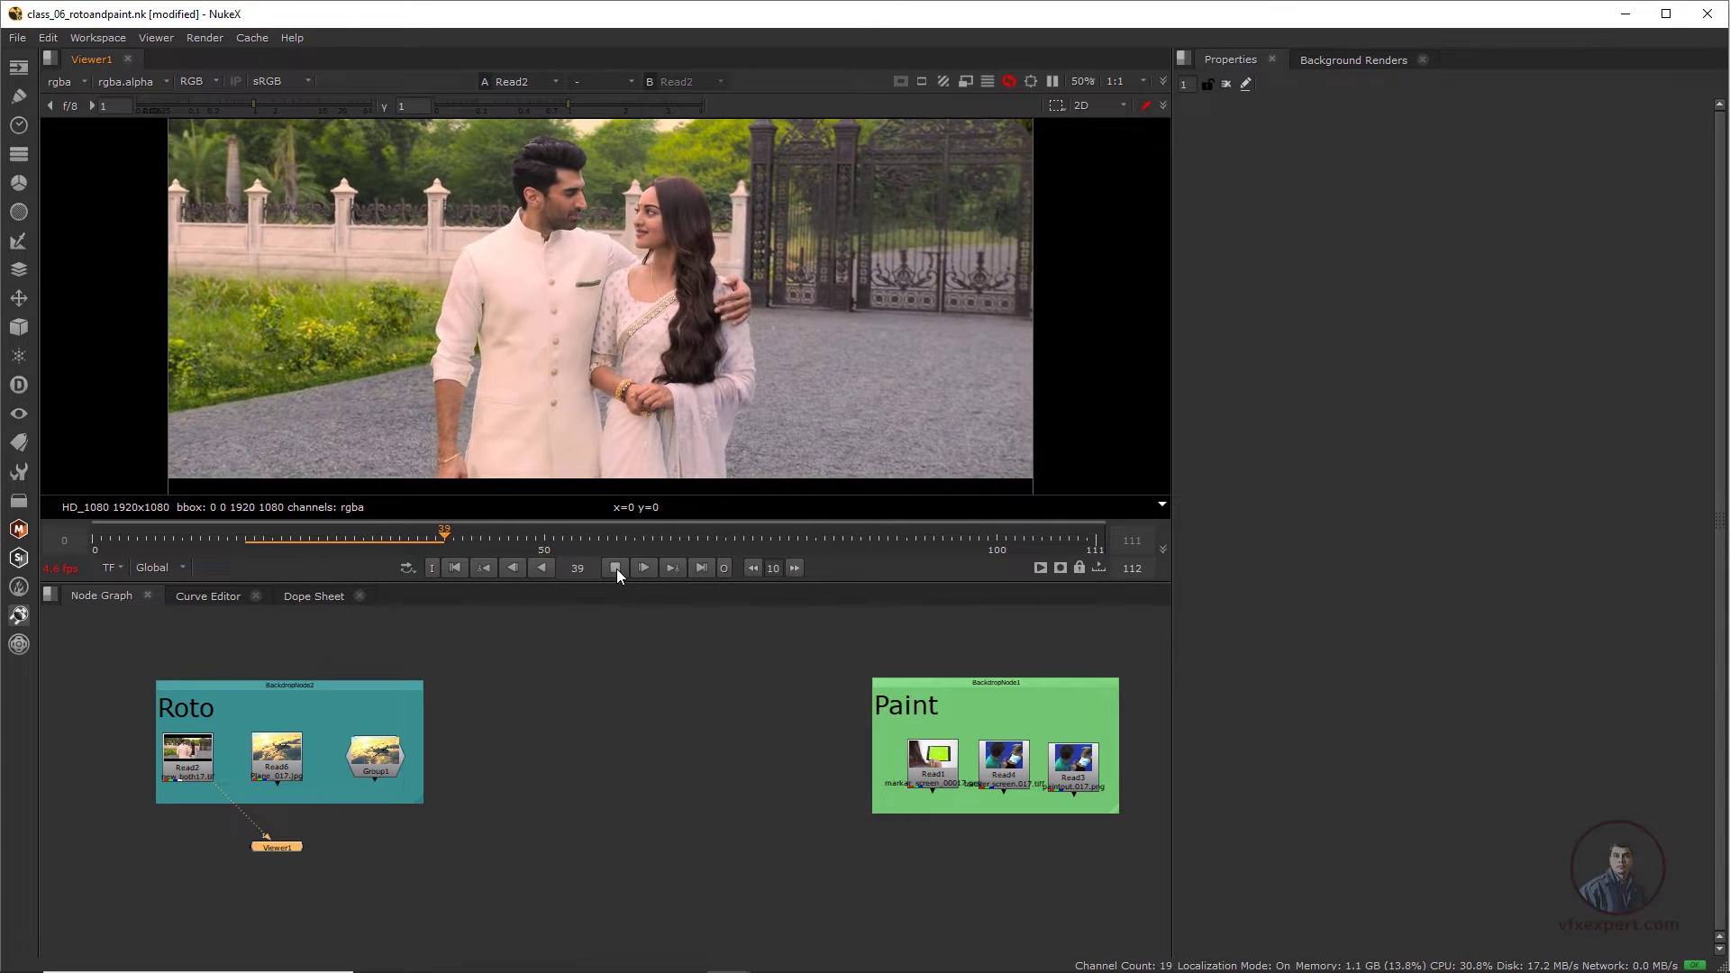
pyautogui.click(616, 567)
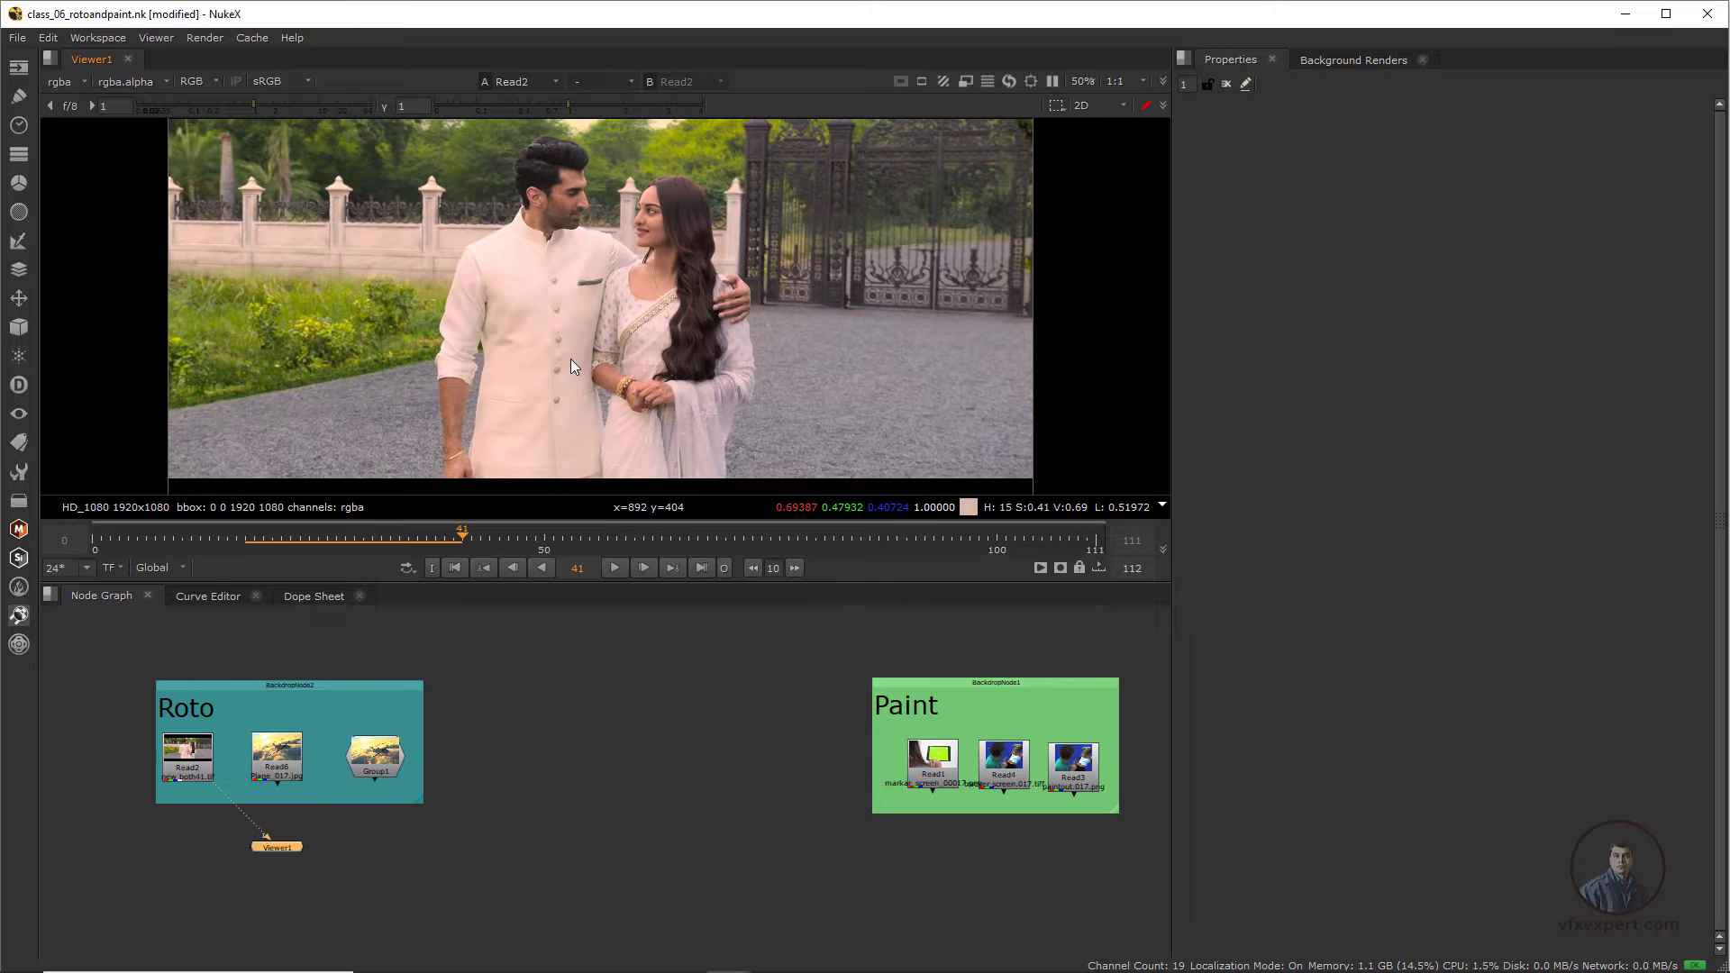
# - Show the Read6 plane clip in the viewer at the first frame
pyautogui.click(277, 755)
pyautogui.press('1')
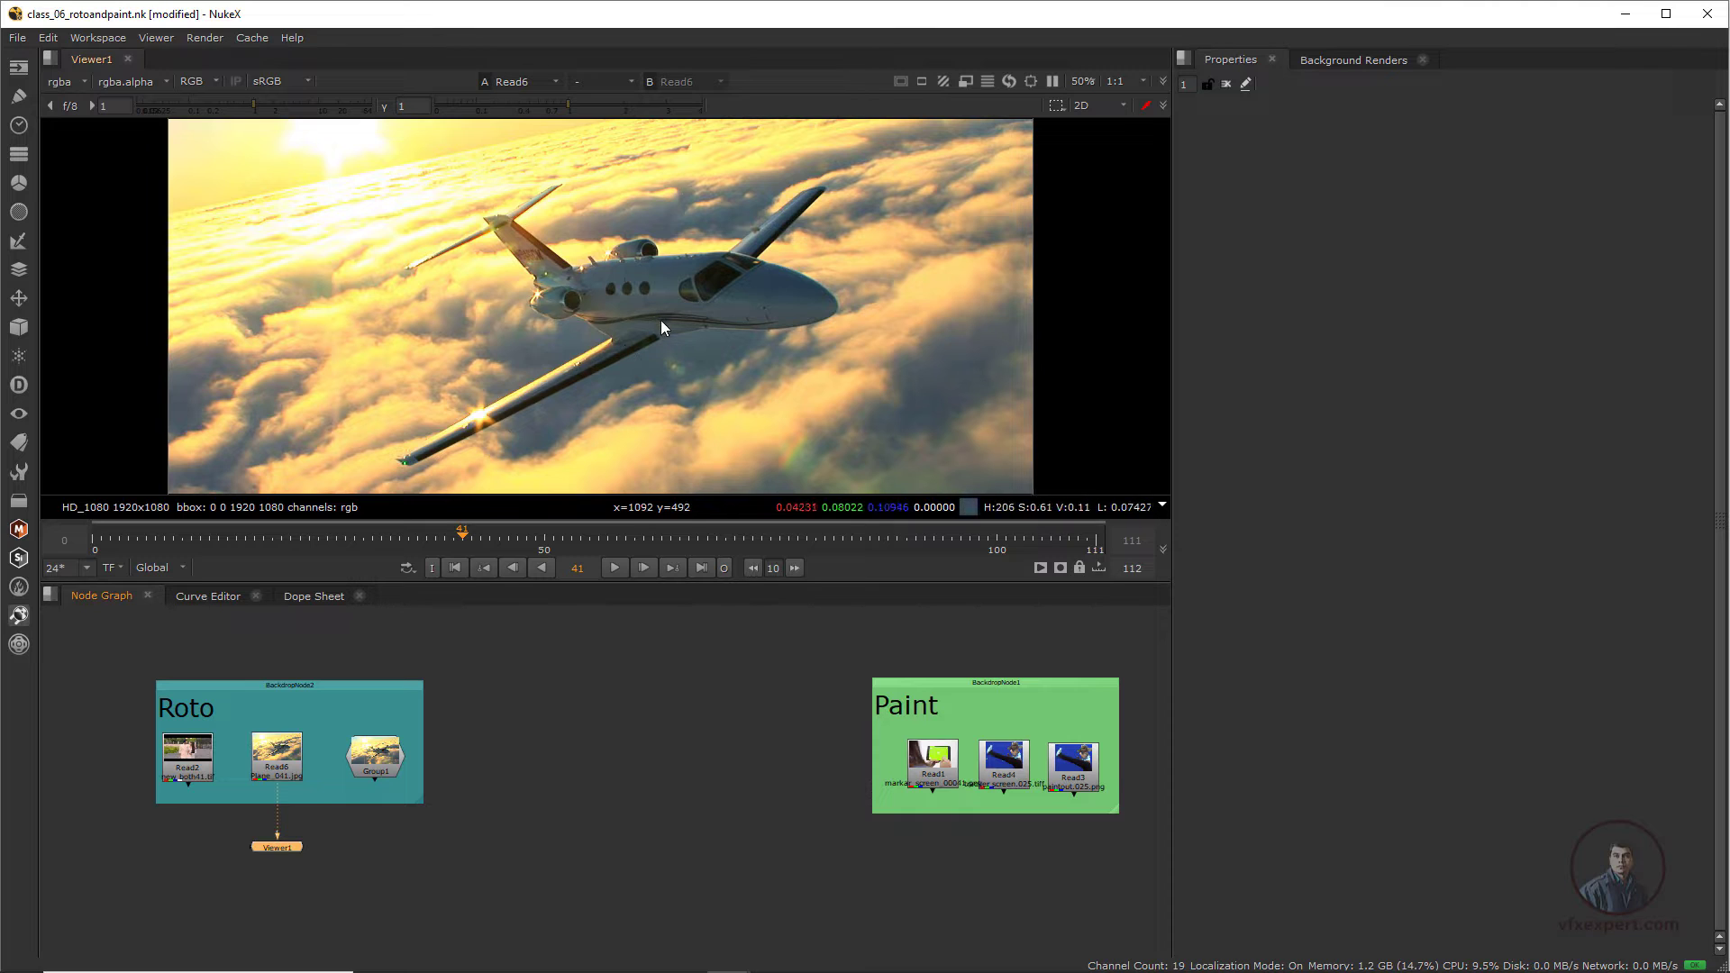
pyautogui.click(454, 568)
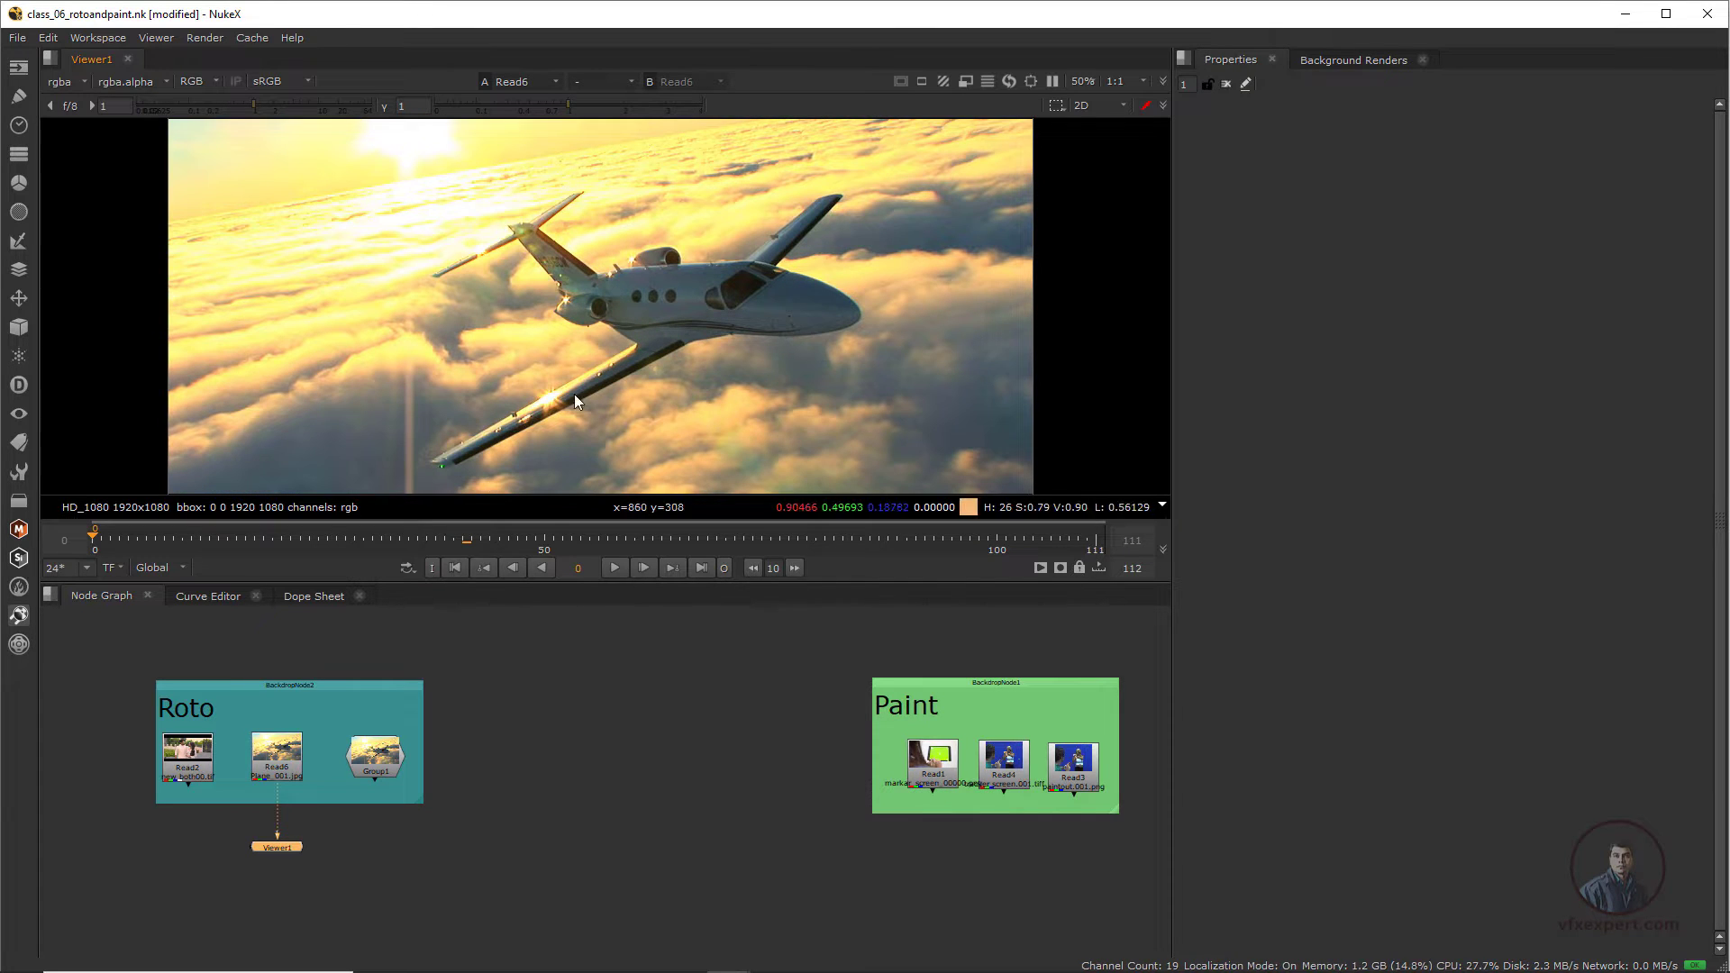
pyautogui.scroll(2, 684, 338)
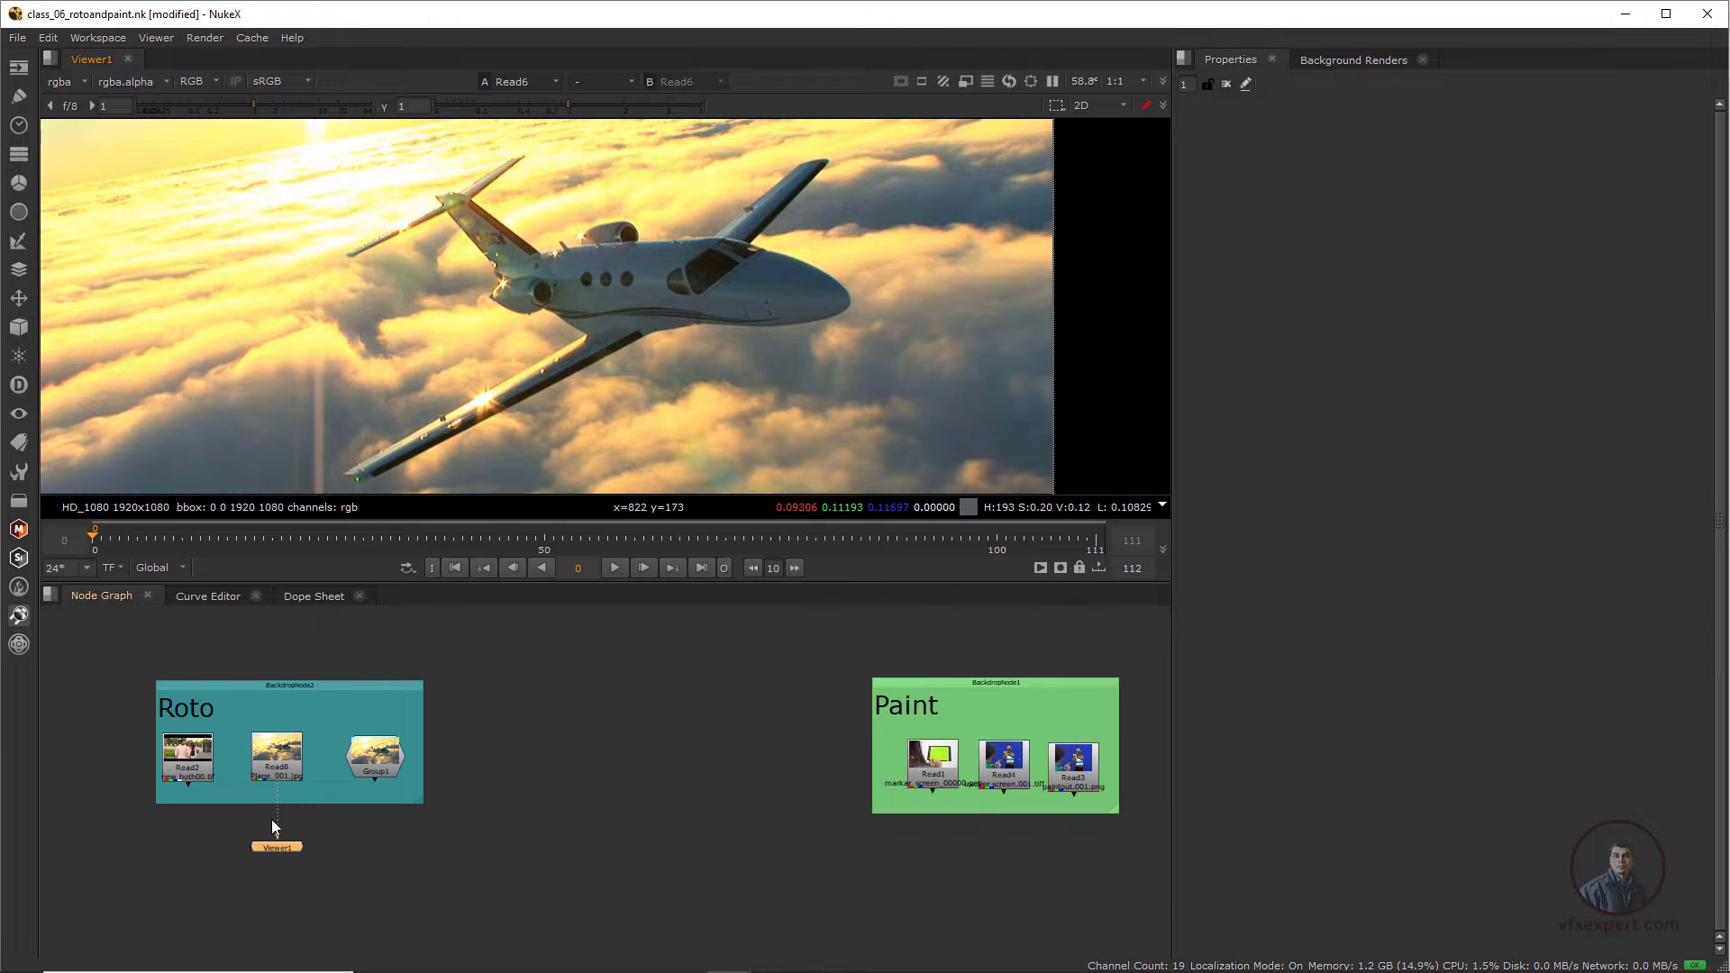
# - Make room below the Read6 plane clip and add a Roto node between it and Viewer1
pyautogui.scroll(5, 272, 819)
pyautogui.click(488, 701)
pyautogui.moveTo(489, 701); pyautogui.dragTo(489, 694)
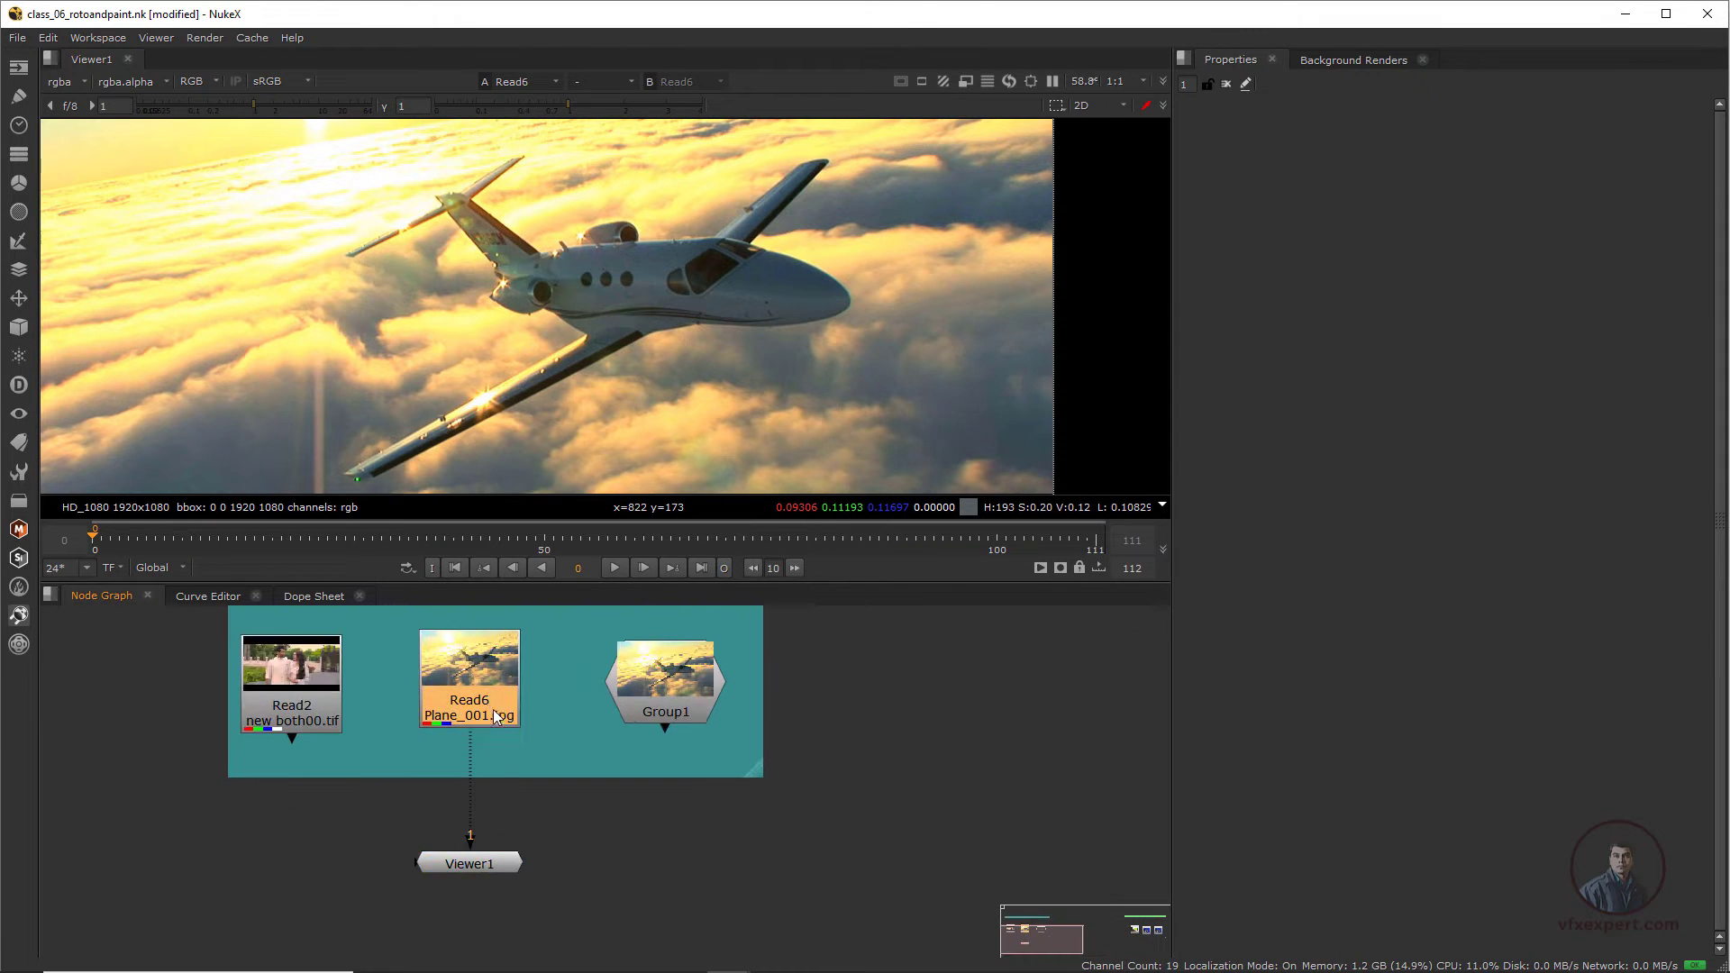
pyautogui.moveTo(489, 867); pyautogui.dragTo(488, 885)
pyautogui.click(482, 708)
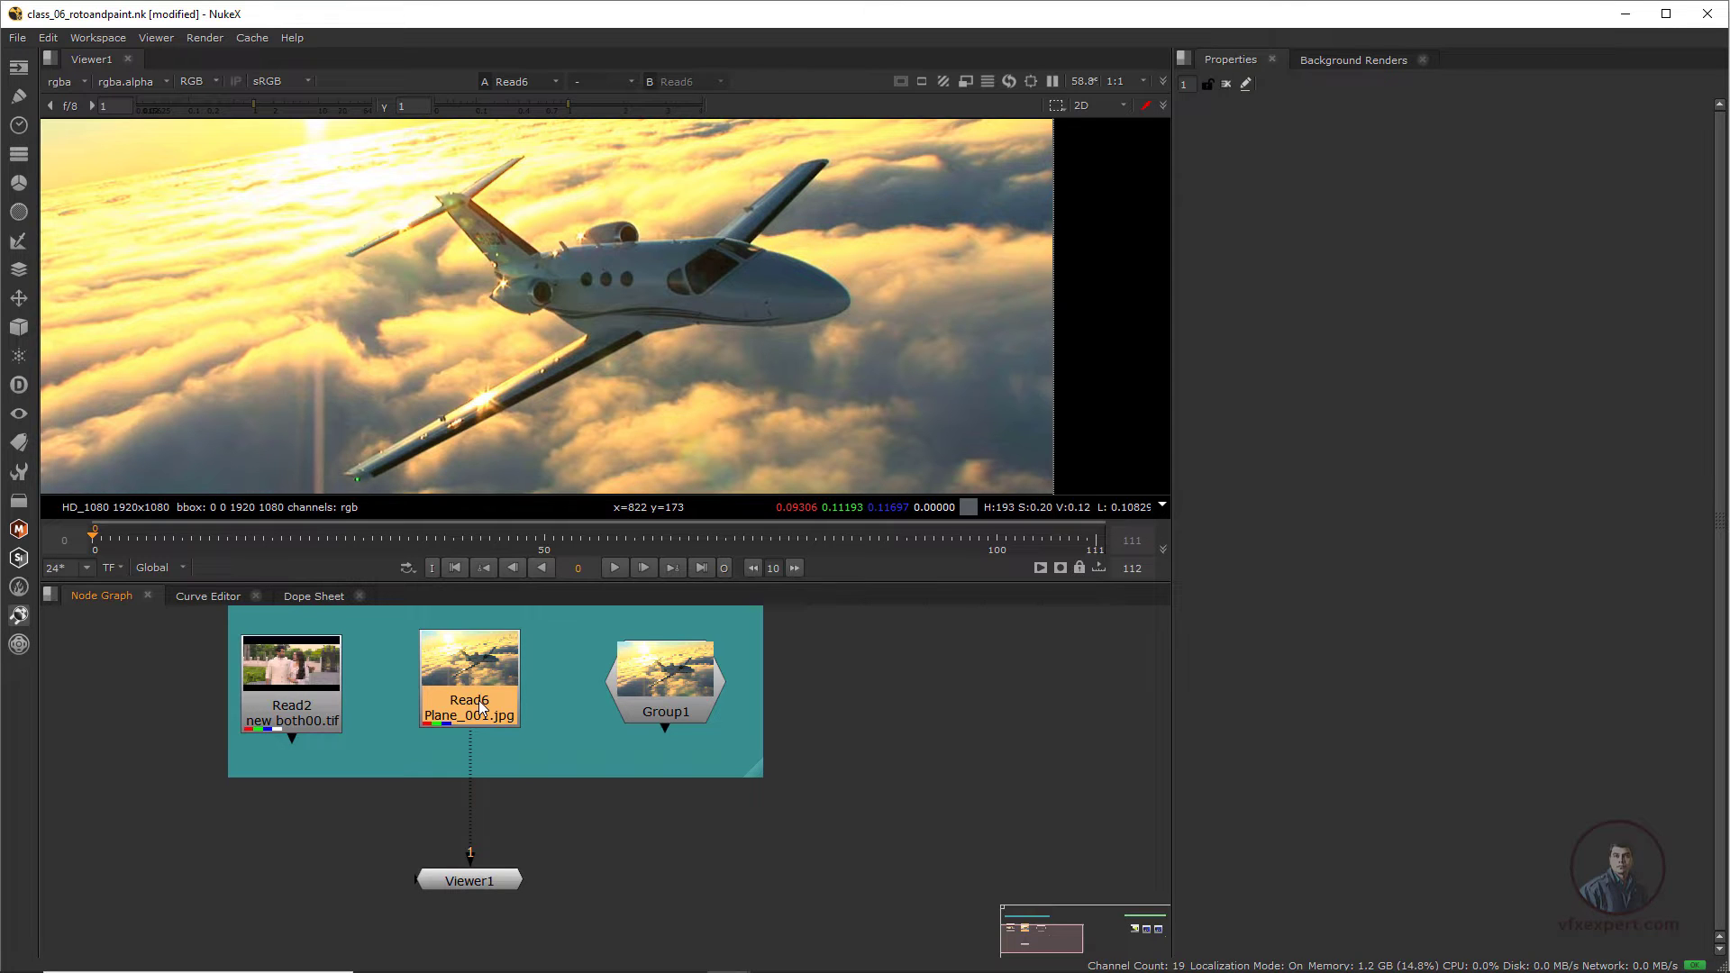
pyautogui.click(21, 99)
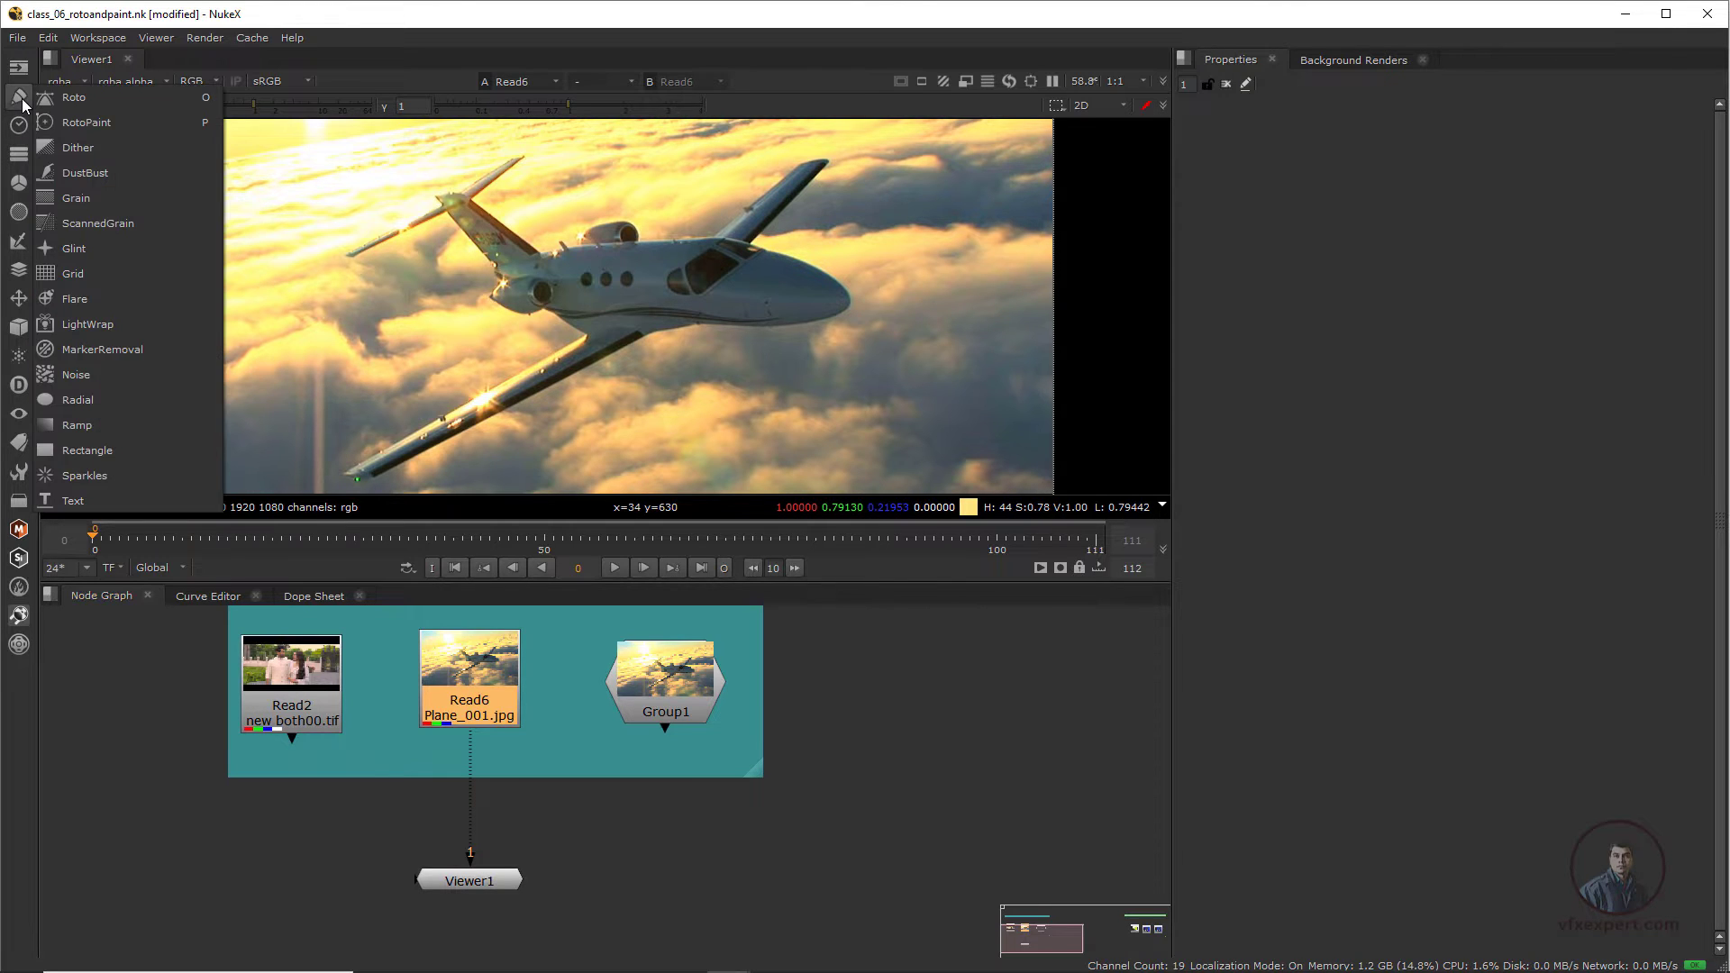
pyautogui.click(89, 97)
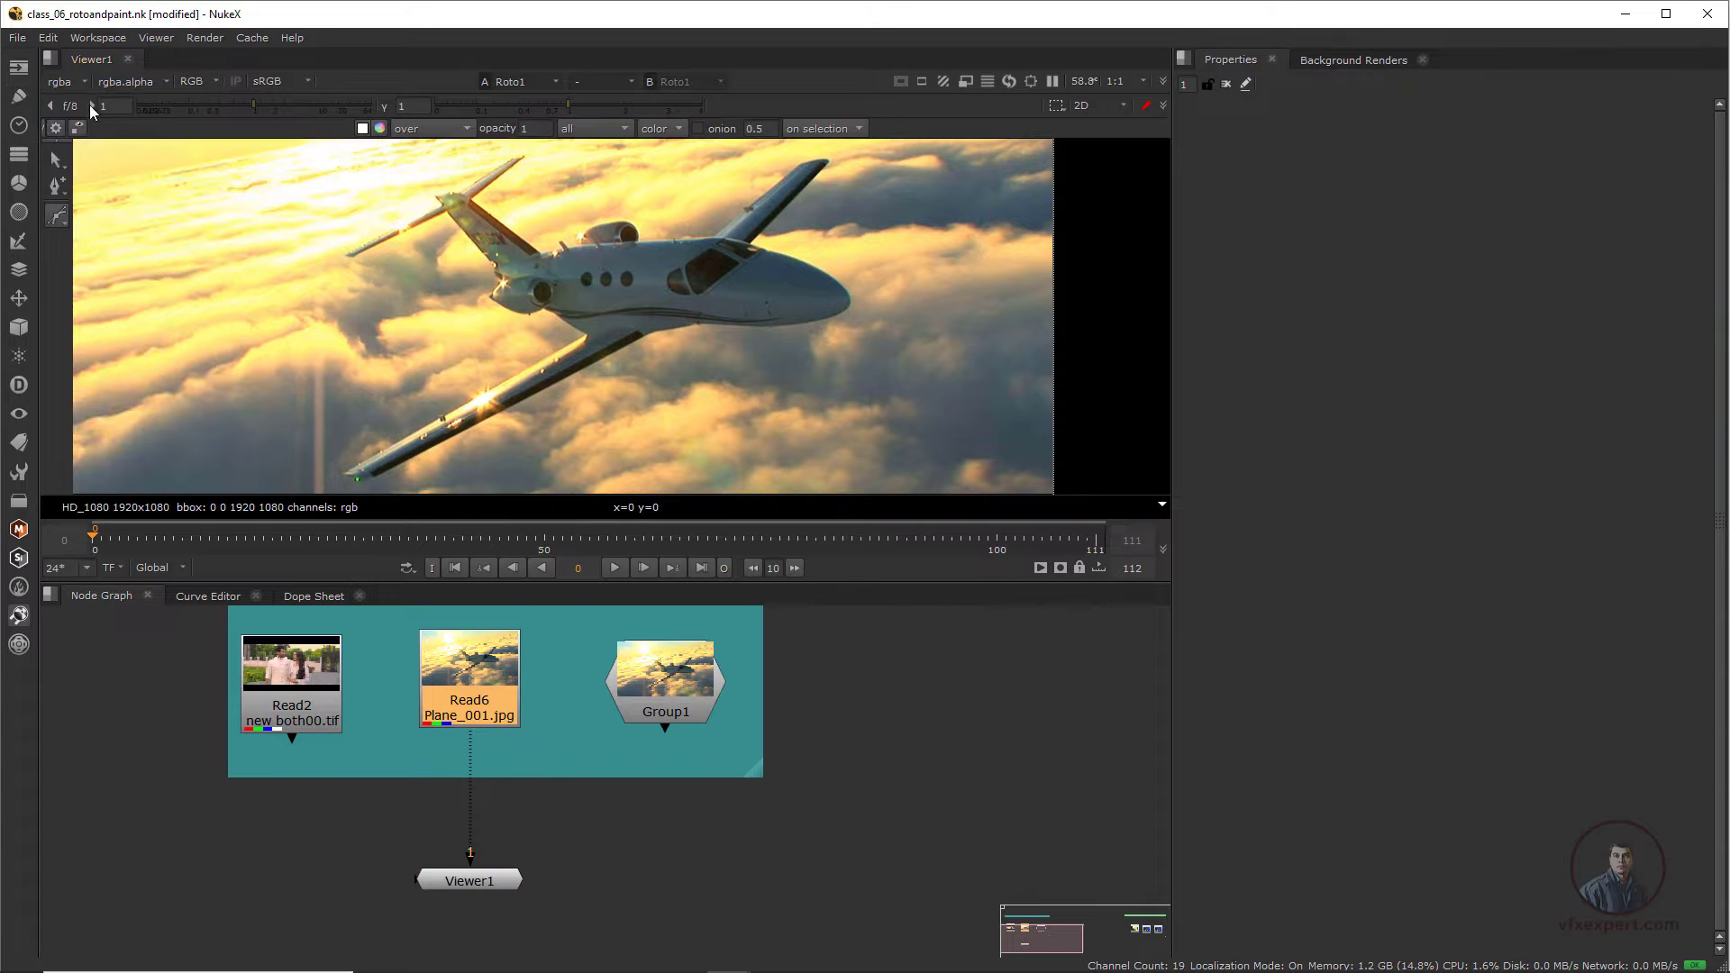
pyautogui.moveTo(482, 804); pyautogui.dragTo(482, 821)
pyautogui.scroll(-1, 628, 398)
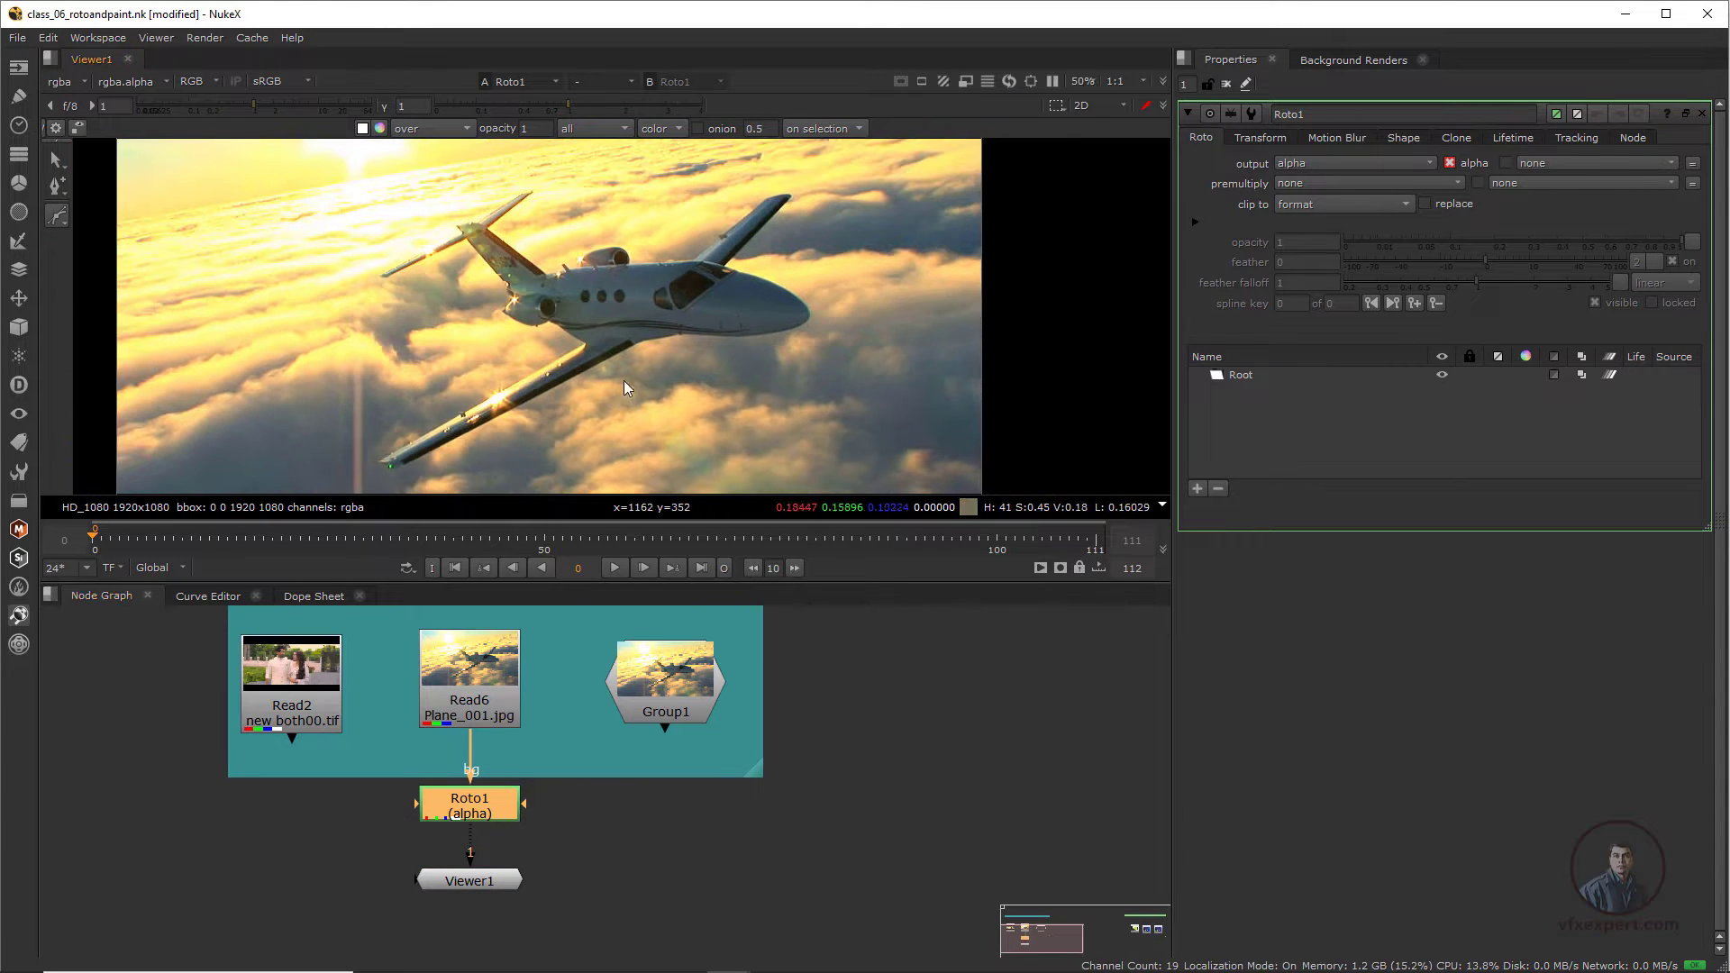
# - Draw a closed Bezier shape around the plane's tail, fuselage and near wing root, mixing corner and curved points
pyautogui.moveTo(624, 380); pyautogui.dragTo(589, 390, button='middle')
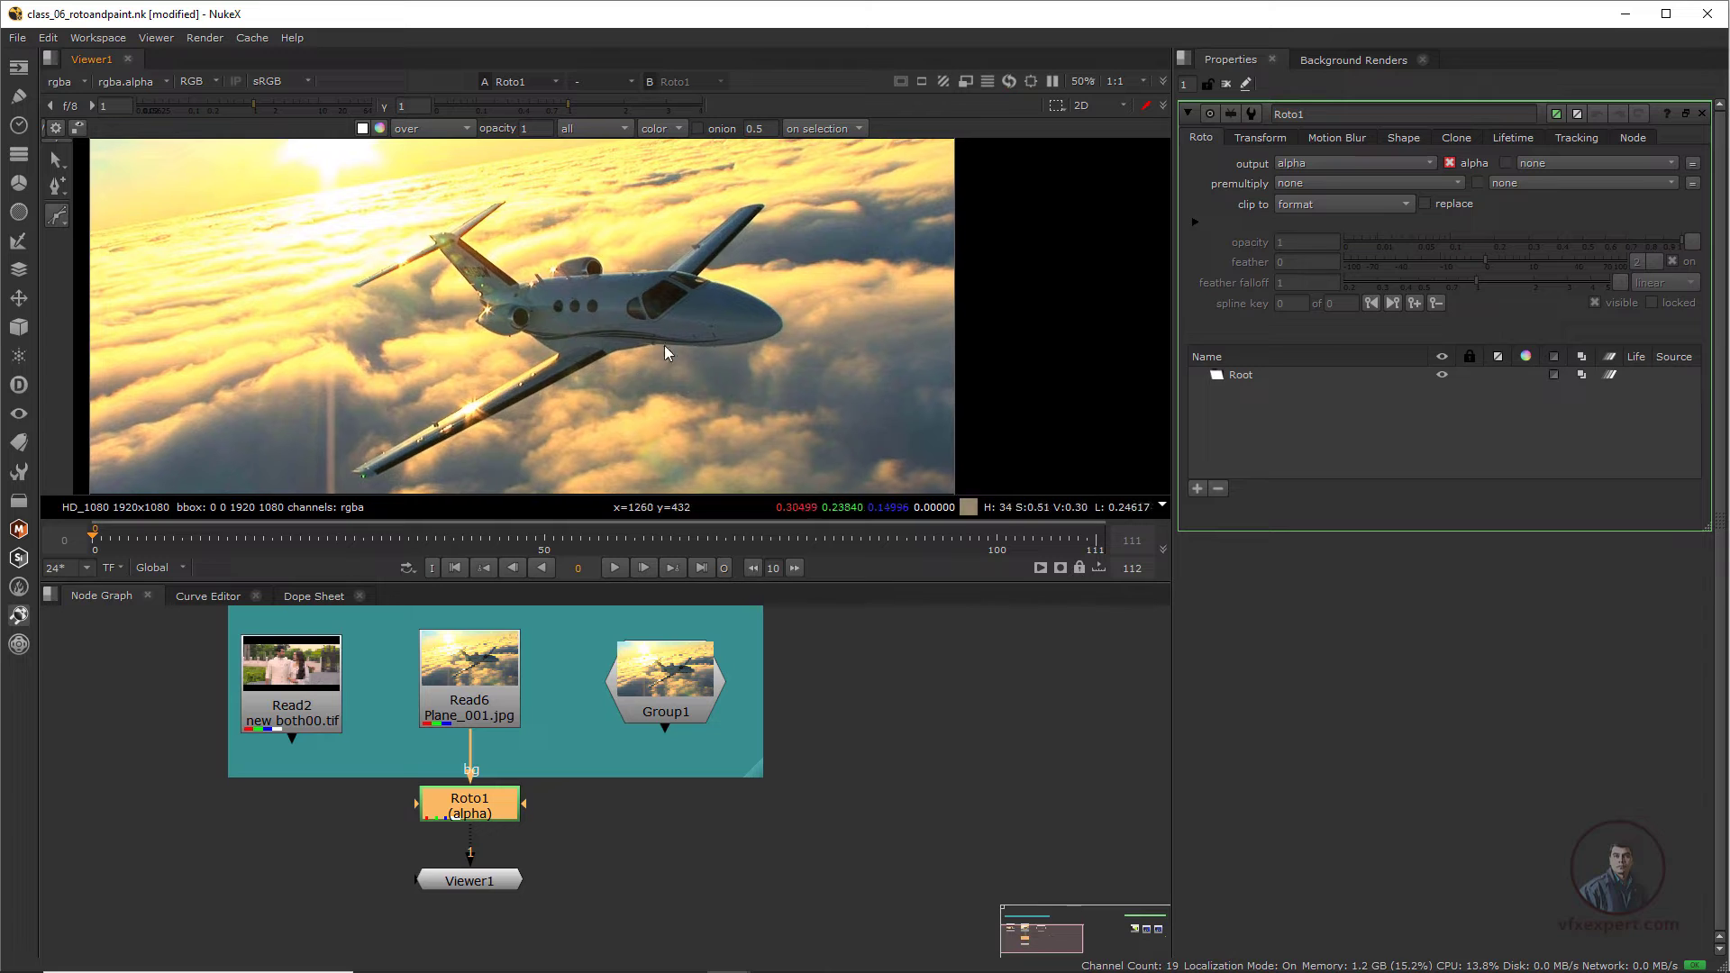
pyautogui.click(63, 214)
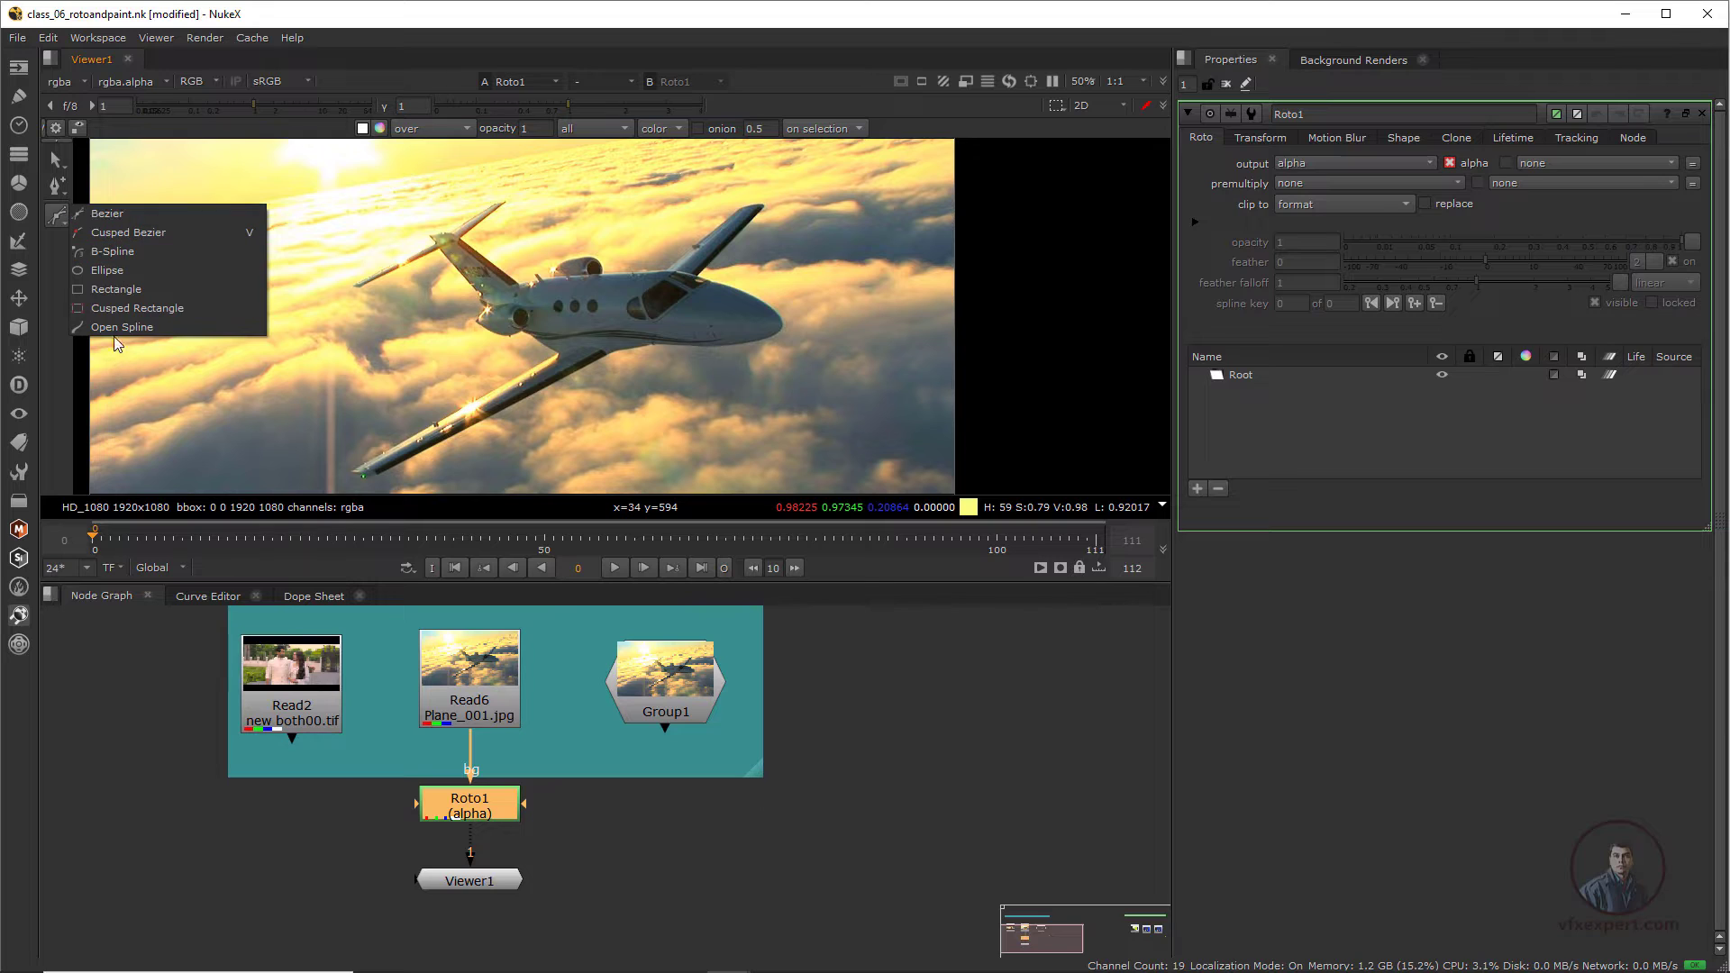
pyautogui.click(114, 218)
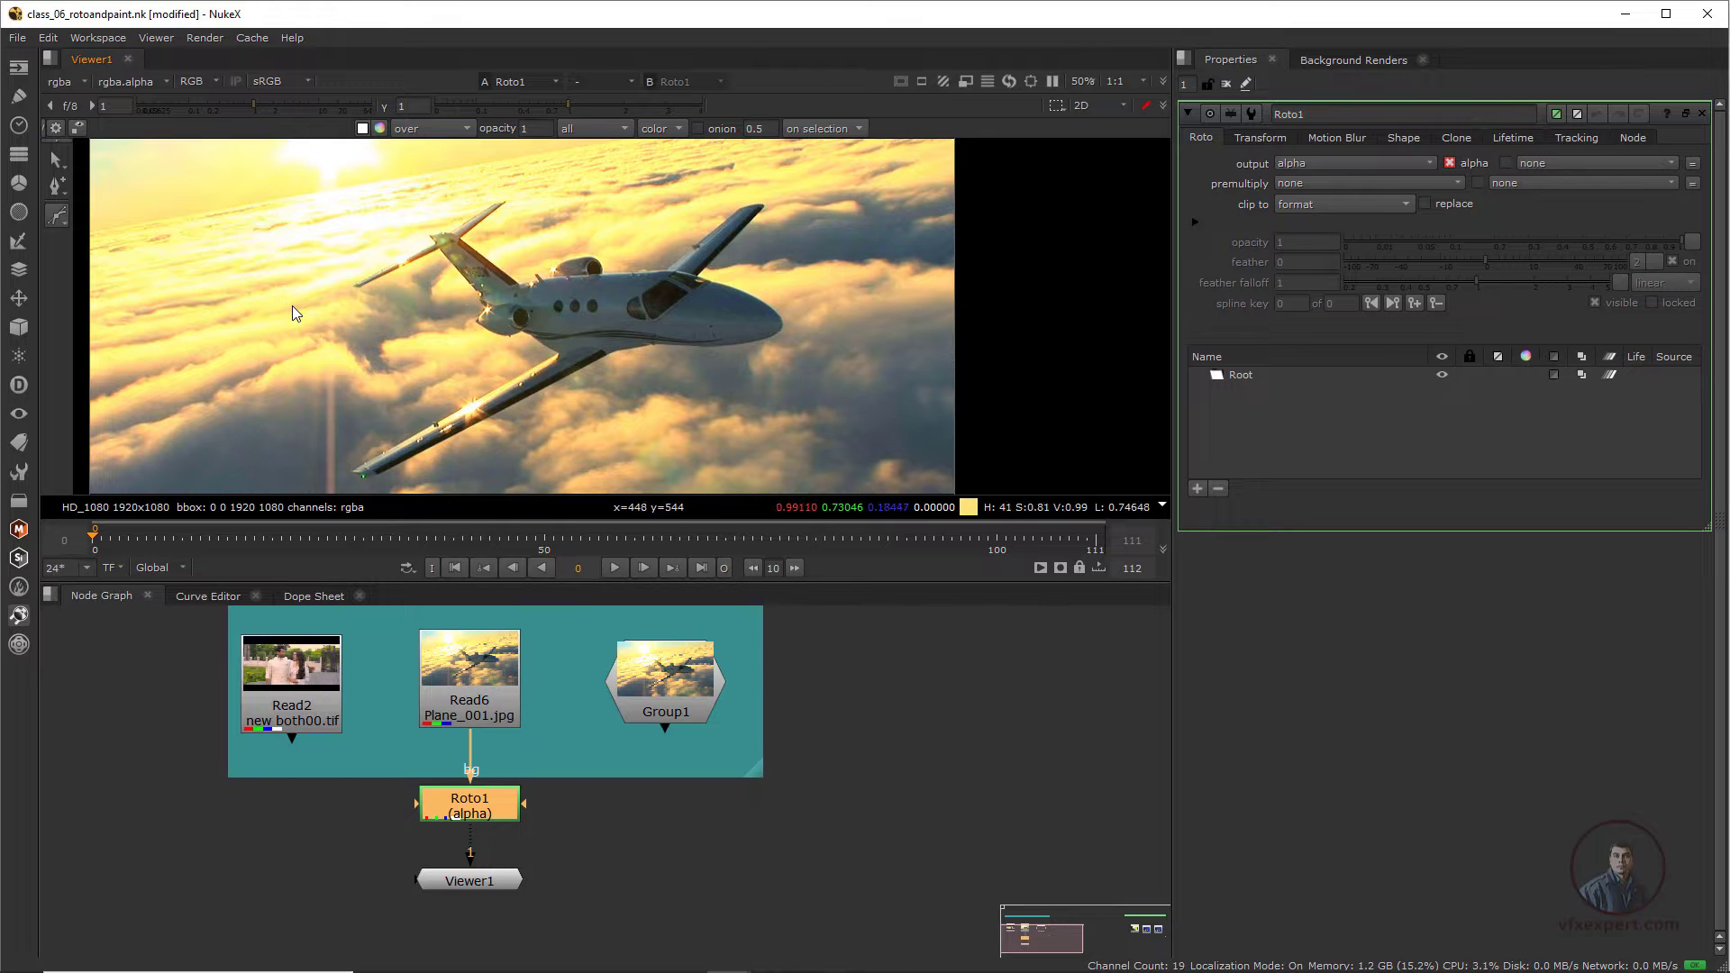
pyautogui.click(412, 381)
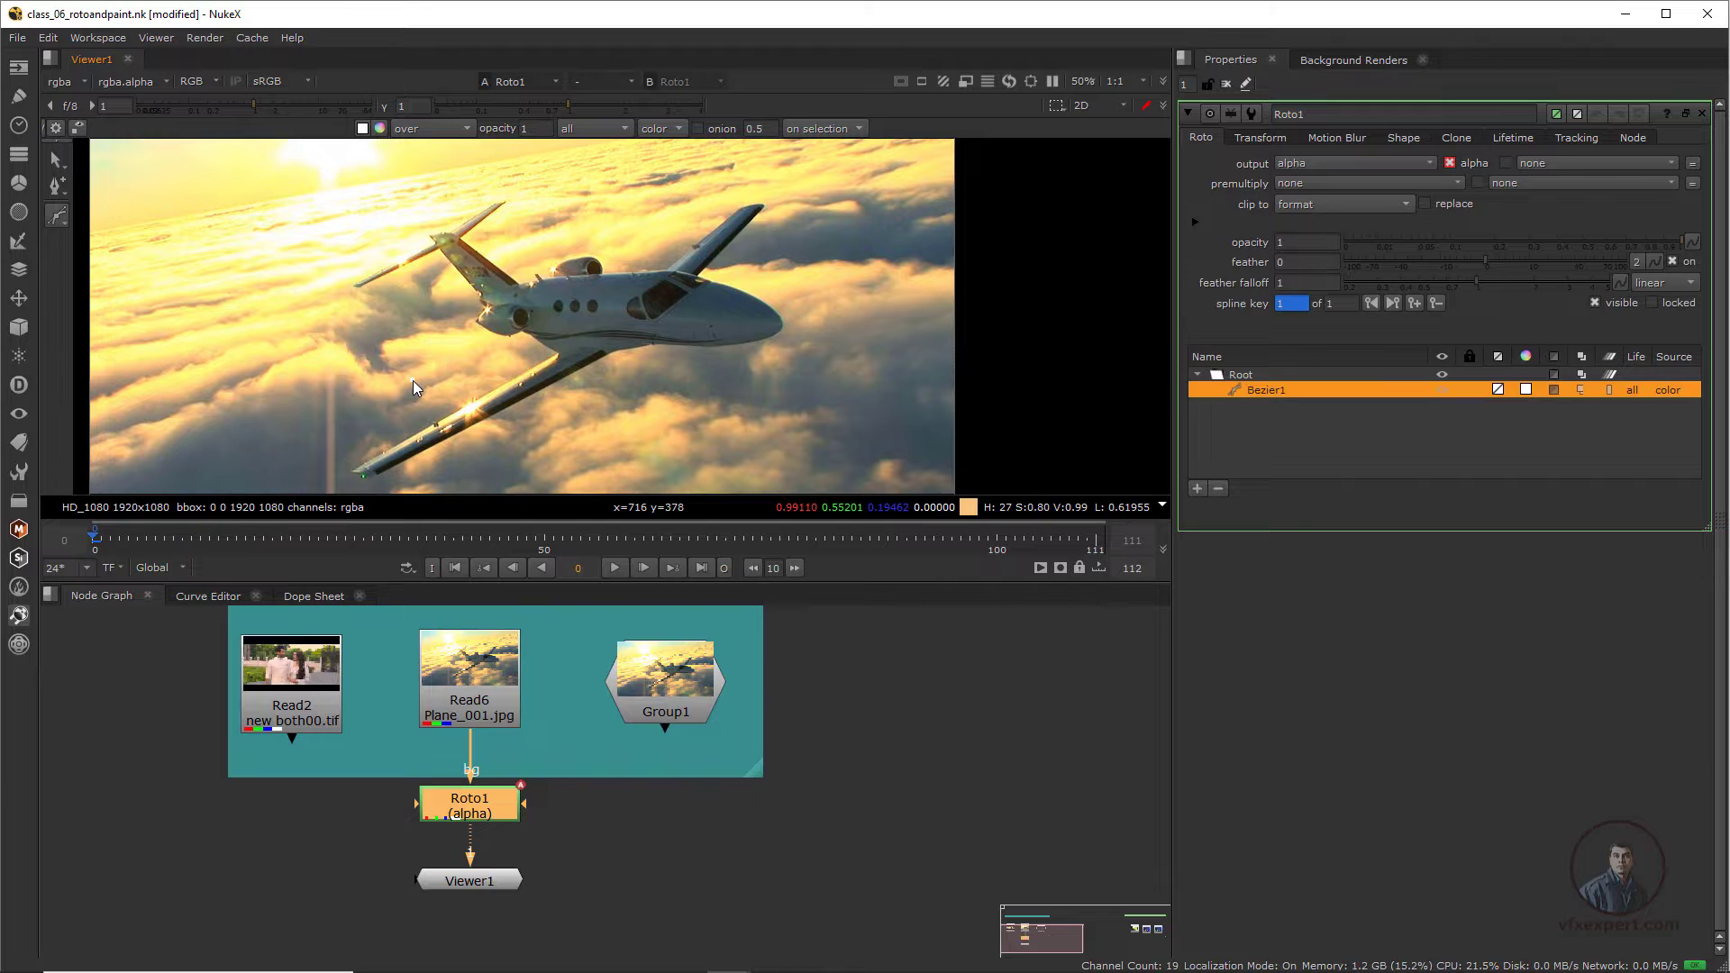
pyautogui.moveTo(485, 248); pyautogui.dragTo(627, 227)
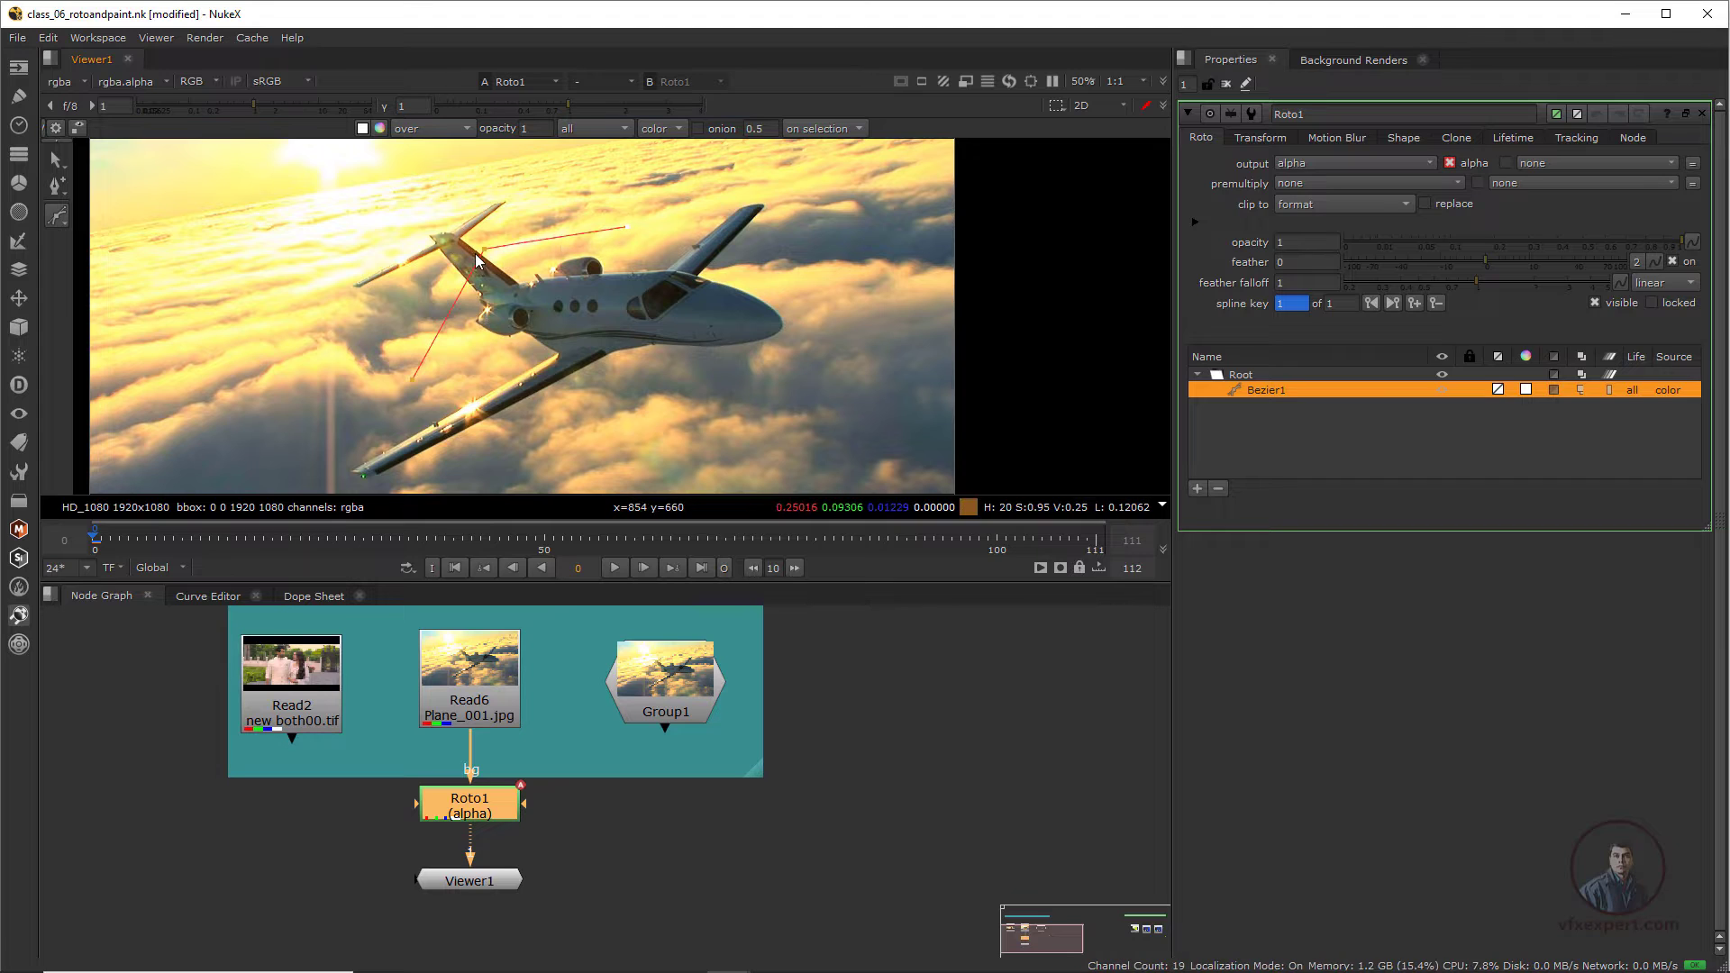
pyautogui.moveTo(667, 329); pyautogui.dragTo(649, 387)
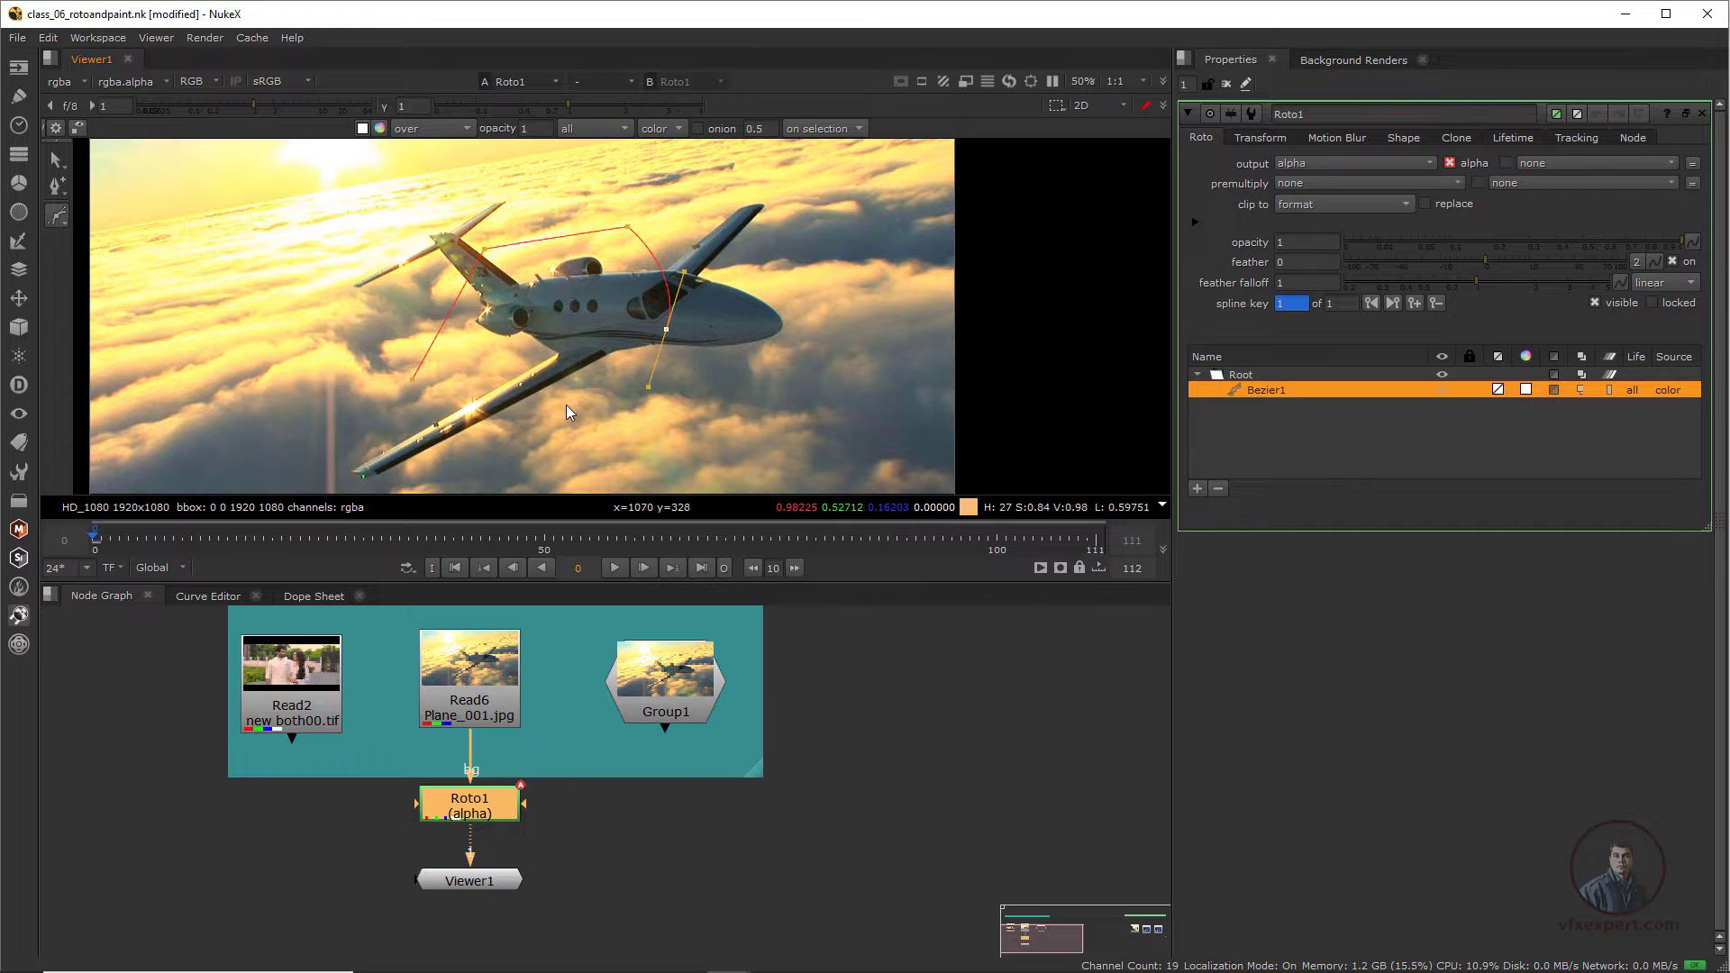
pyautogui.moveTo(514, 414); pyautogui.dragTo(453, 423)
pyautogui.click(413, 380)
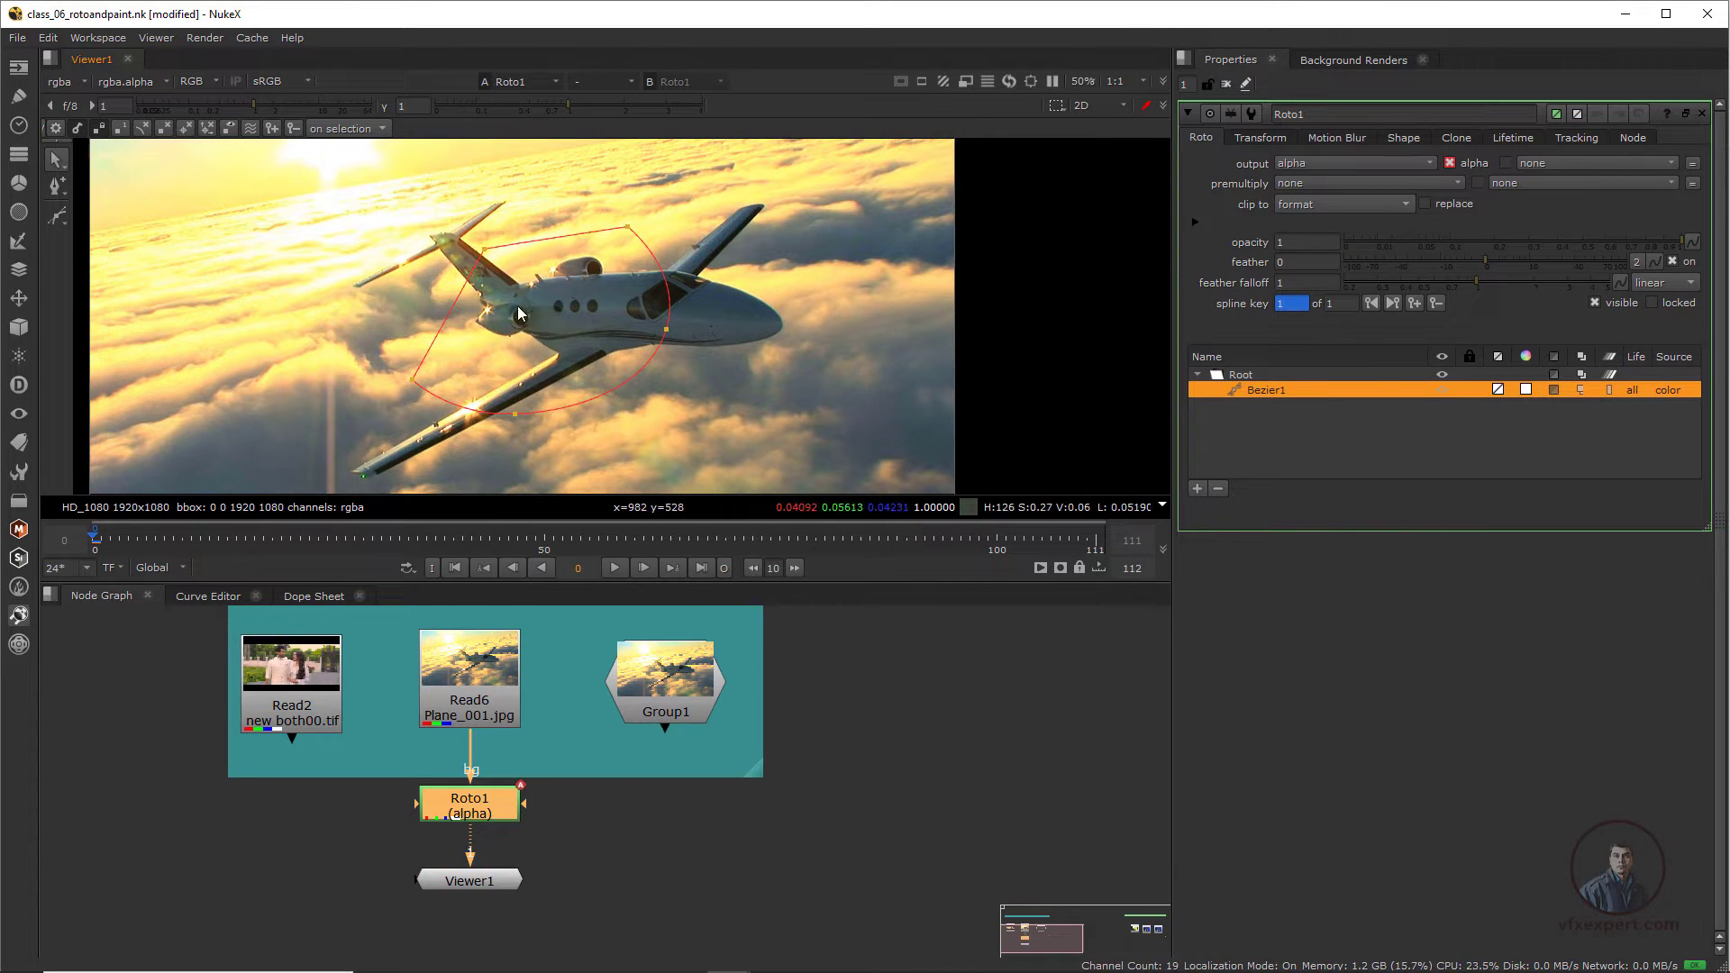
# - Adjust both tangent handles of the Bezier point on the fuselage just below the cockpit window
pyautogui.press('v')
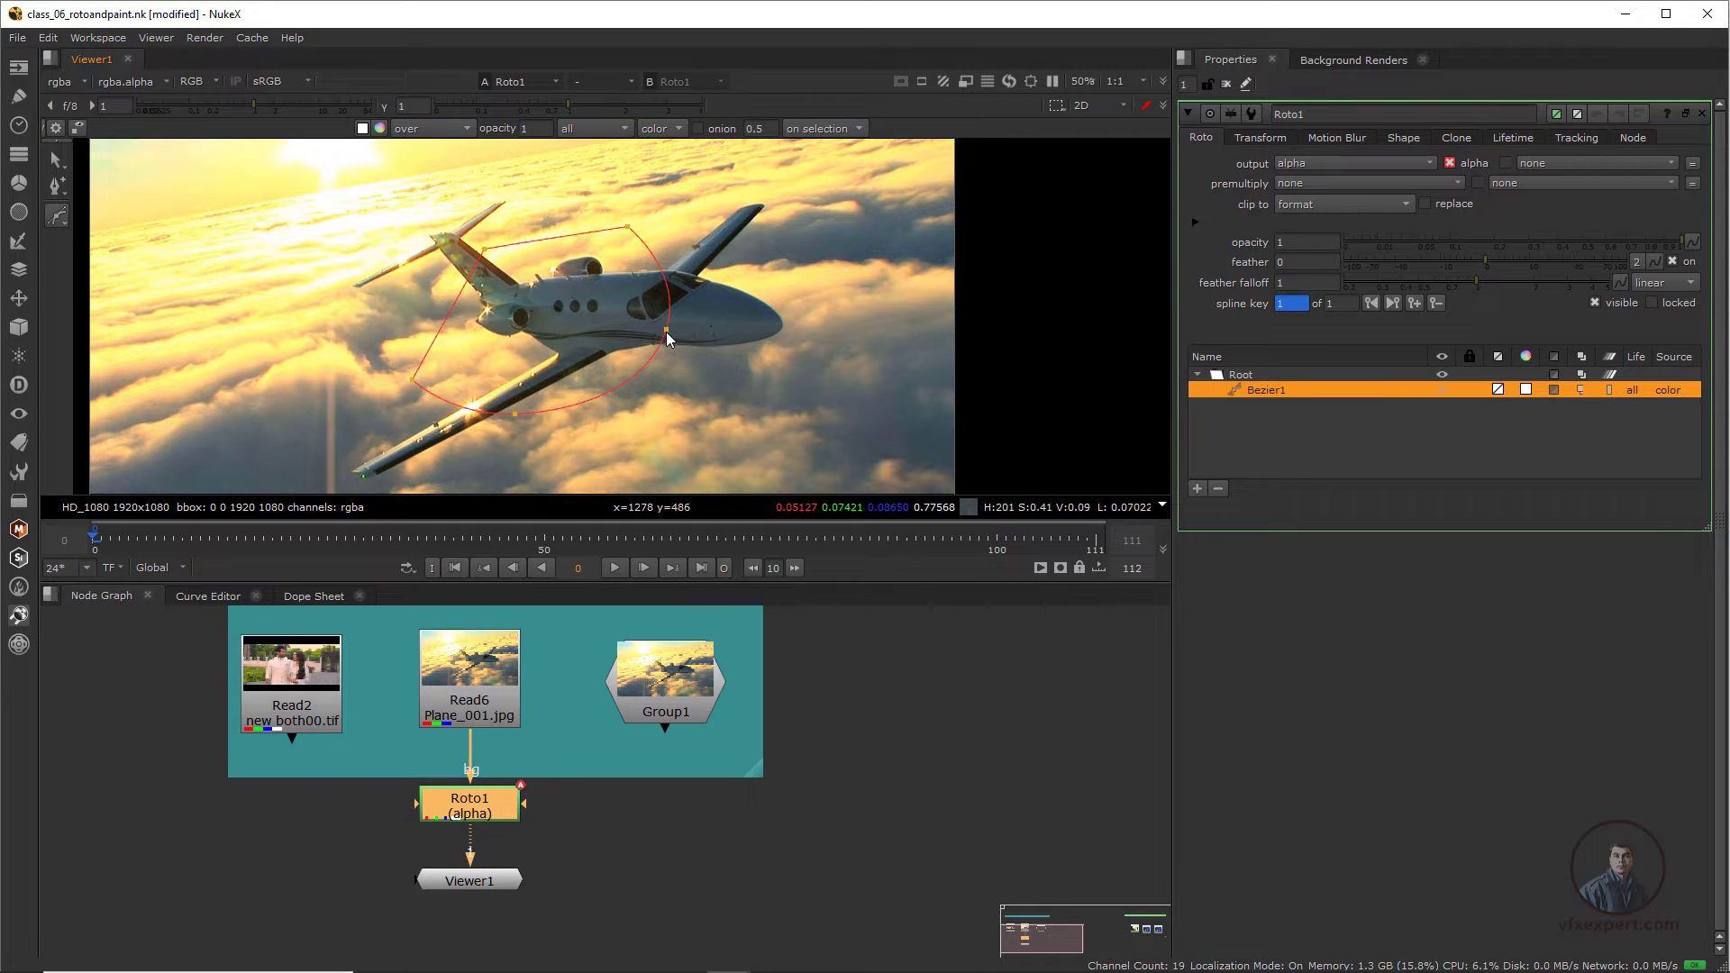
pyautogui.moveTo(667, 332); pyautogui.dragTo(675, 261)
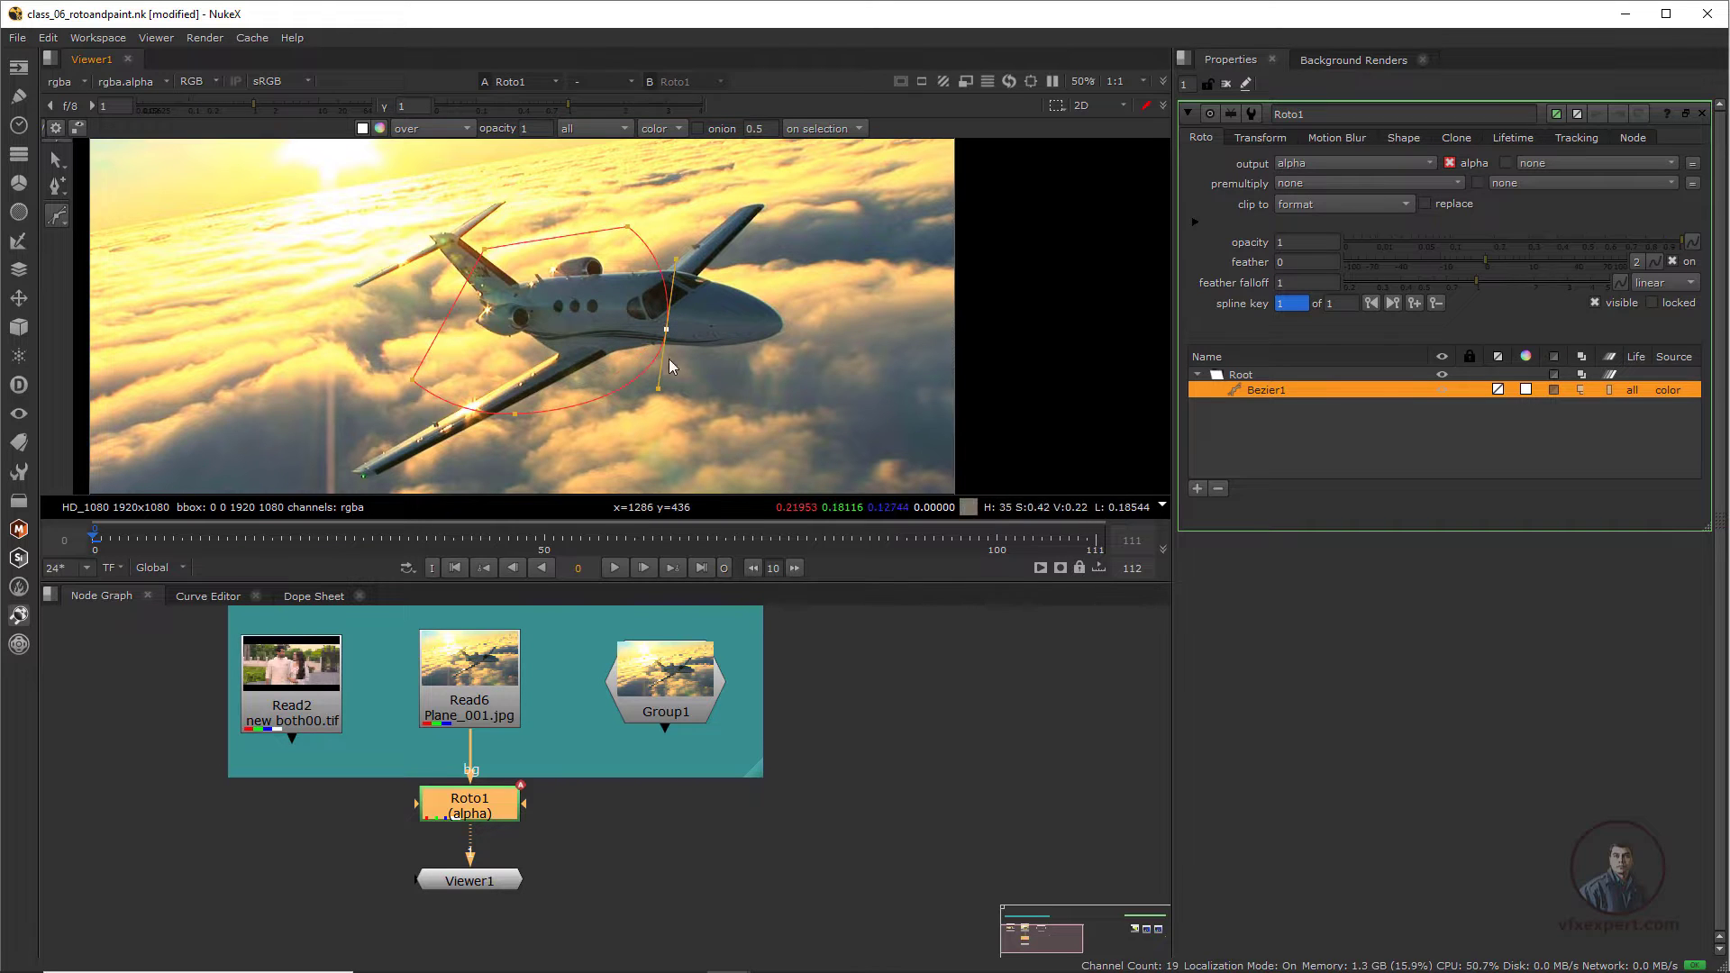
pyautogui.moveTo(659, 390)
pyautogui.mouseDown()
pyautogui.moveTo(646, 382)
pyautogui.moveTo(662, 393)
pyautogui.mouseUp()
pyautogui.moveTo(662, 393); pyautogui.dragTo(694, 393, button='middle')
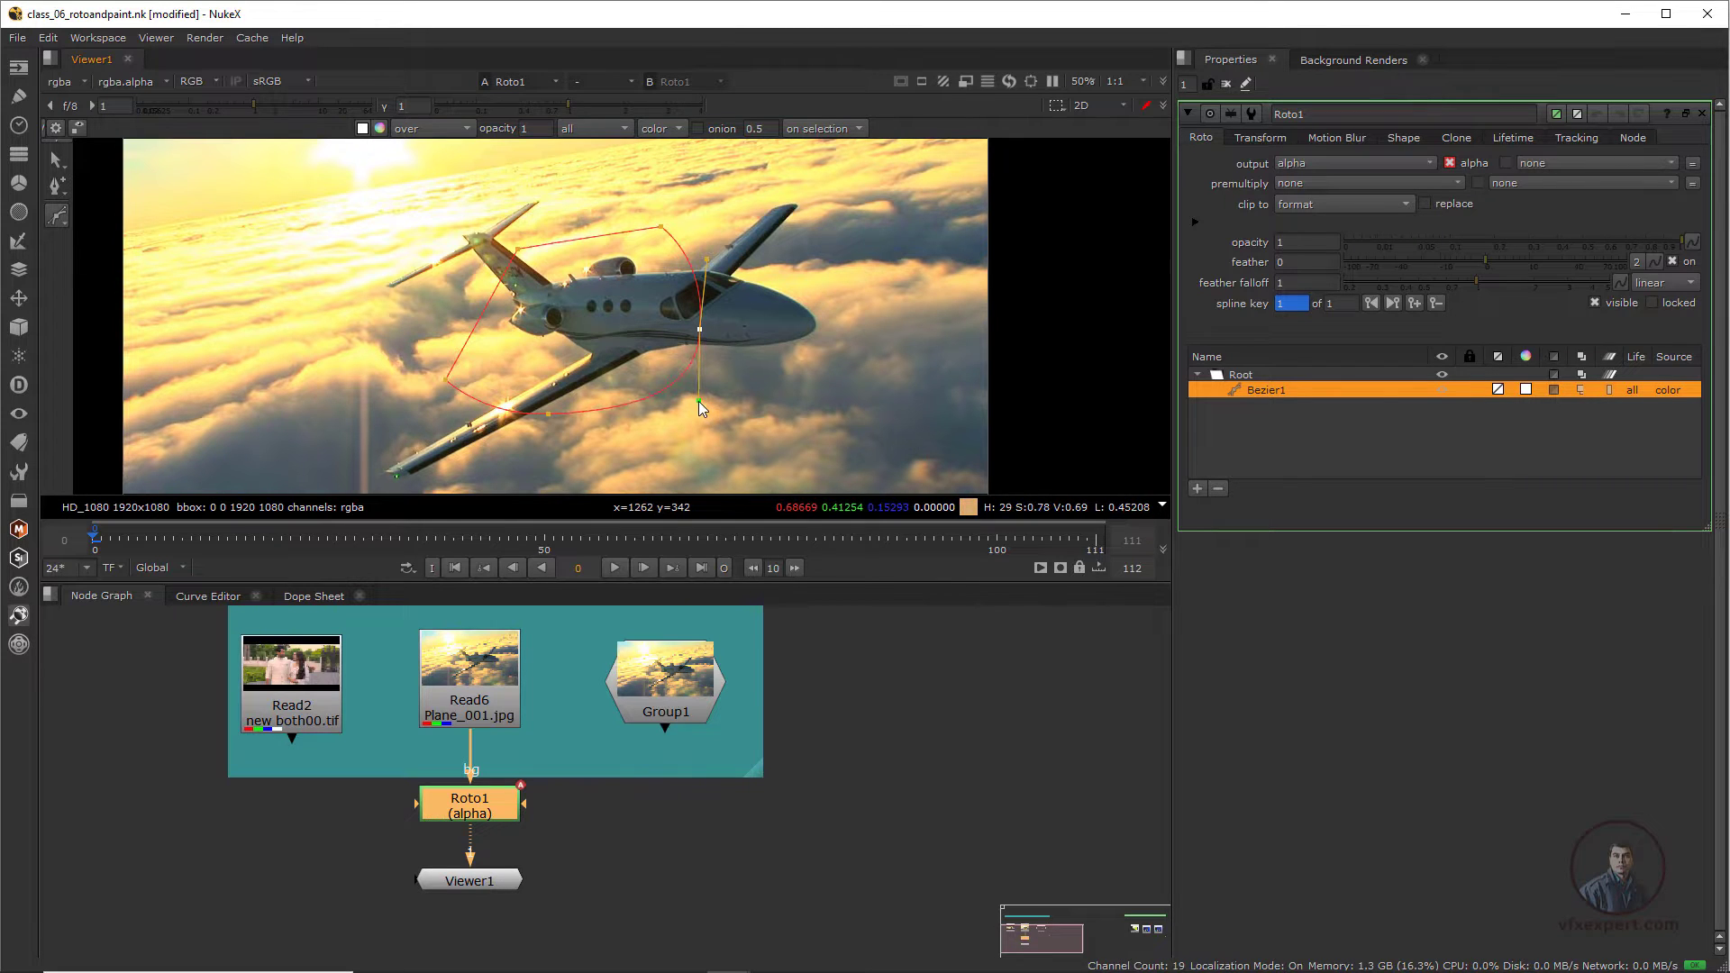
pyautogui.moveTo(690, 396); pyautogui.dragTo(700, 408)
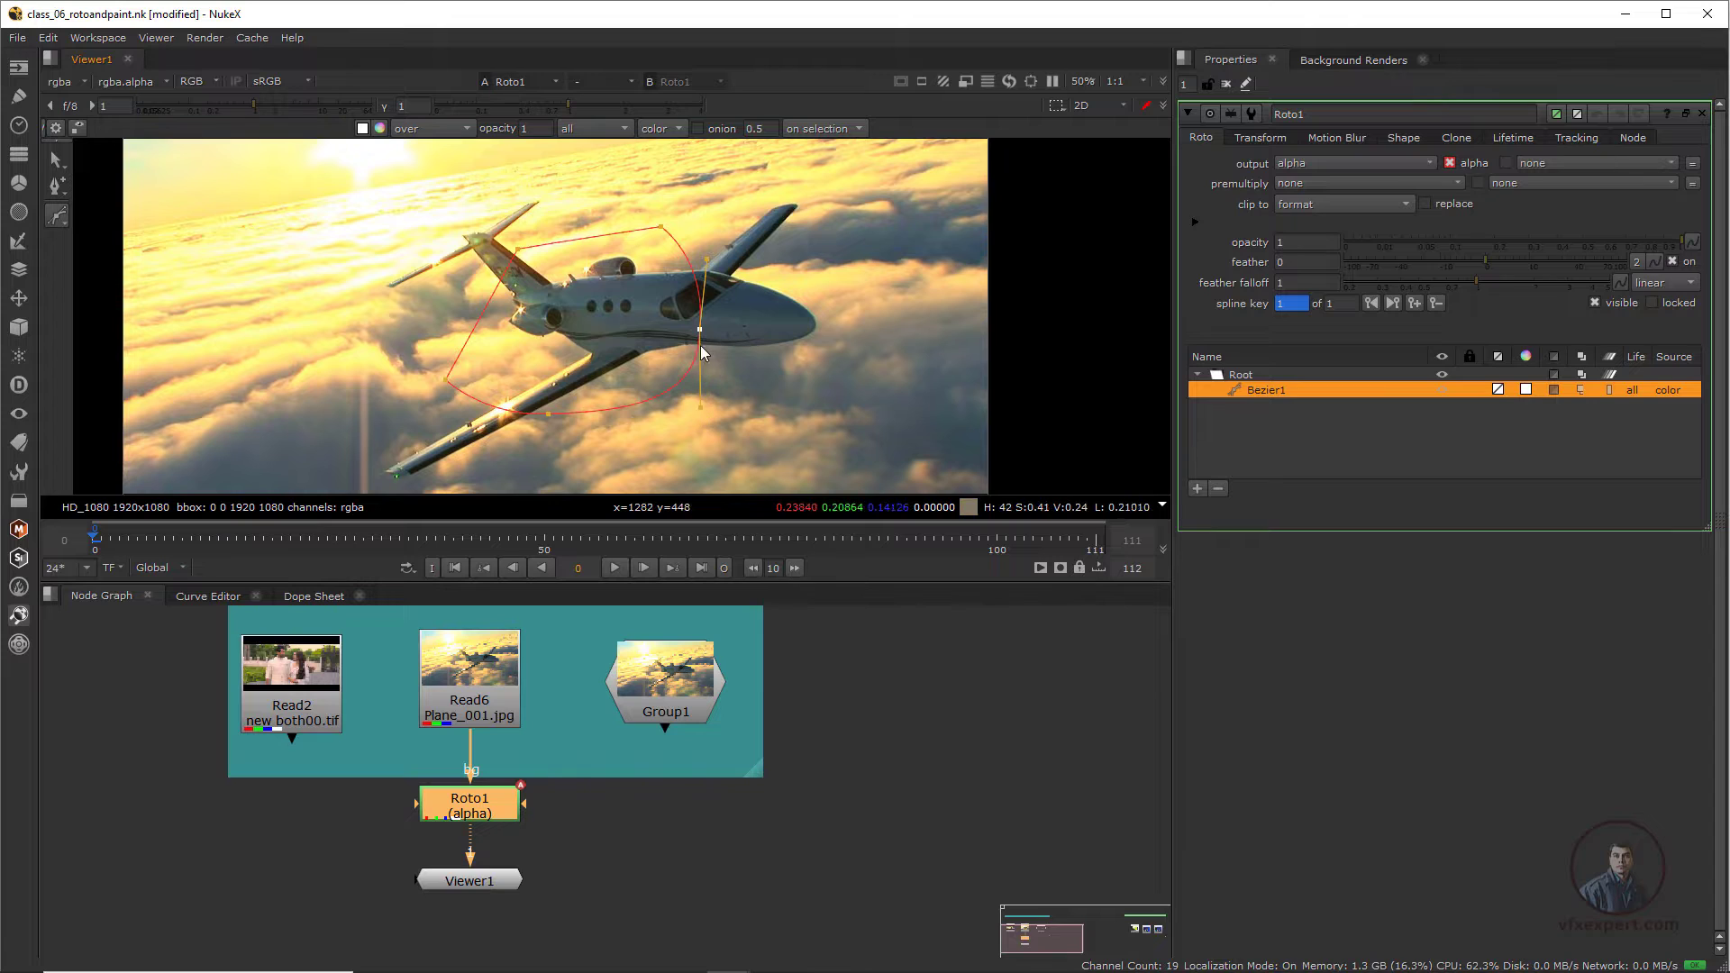
pyautogui.moveTo(706, 259)
pyautogui.mouseDown()
pyautogui.moveTo(688, 245)
pyautogui.moveTo(710, 255)
pyautogui.mouseUp()
pyautogui.moveTo(700, 408); pyautogui.dragTo(698, 415)
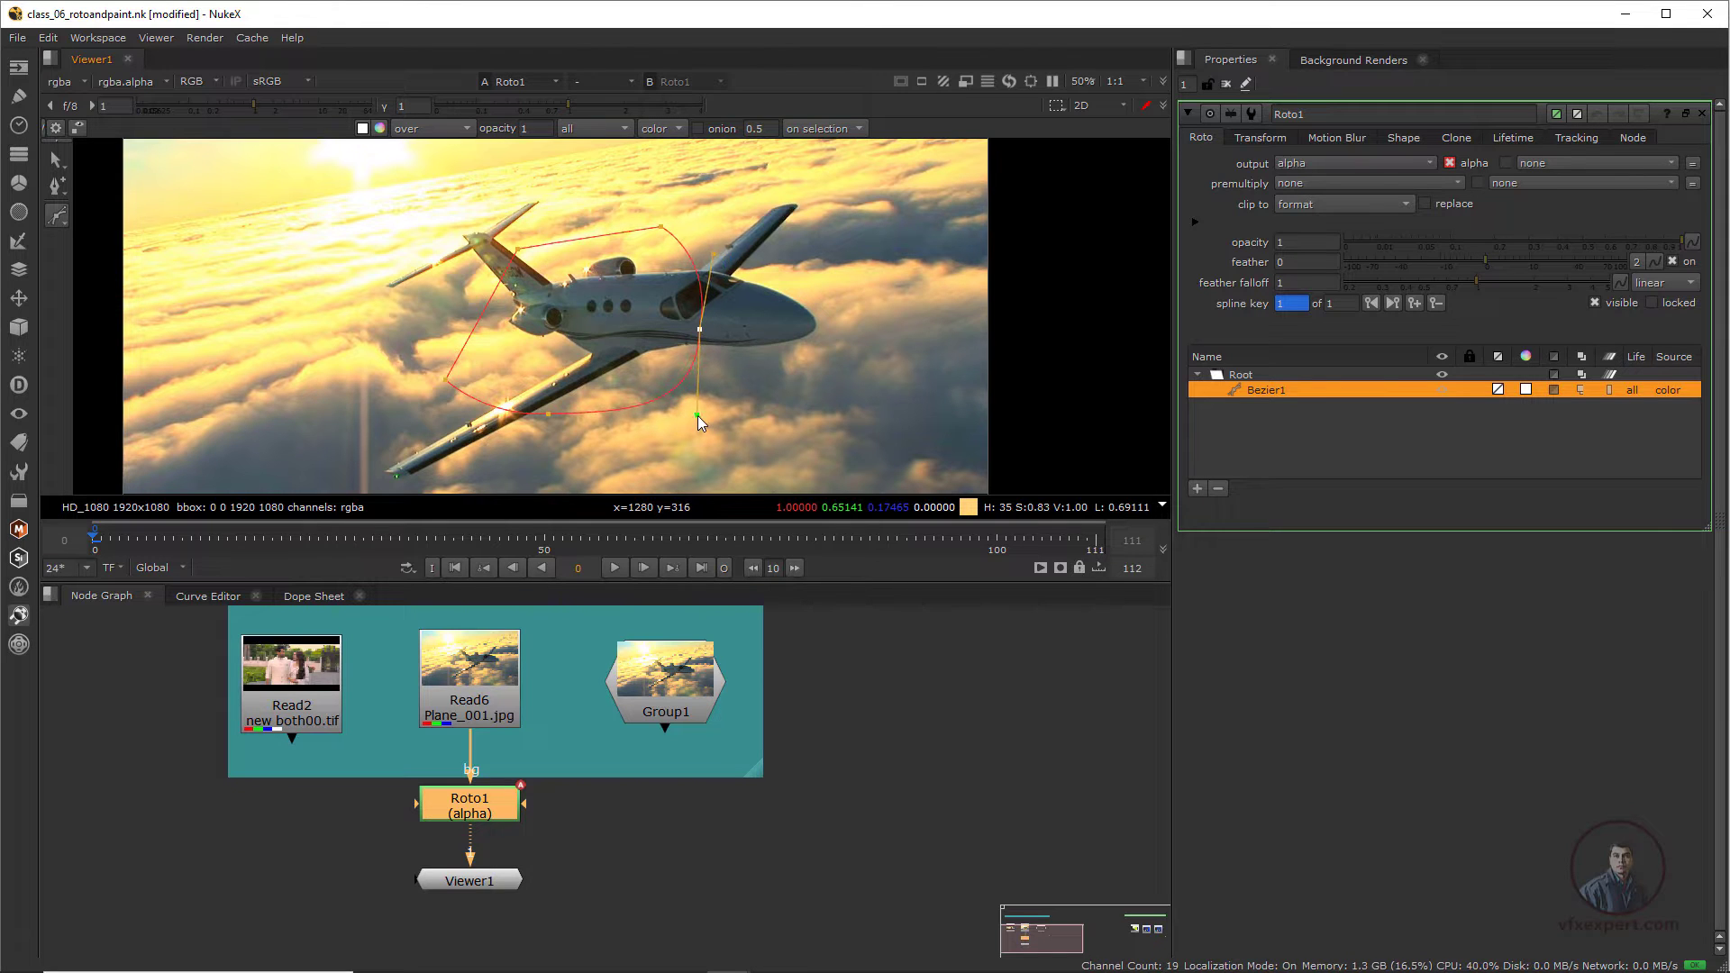
# - Smooth the Bezier corner point above the engine, and apply cusp/de-smooth to it
pyautogui.click(660, 228)
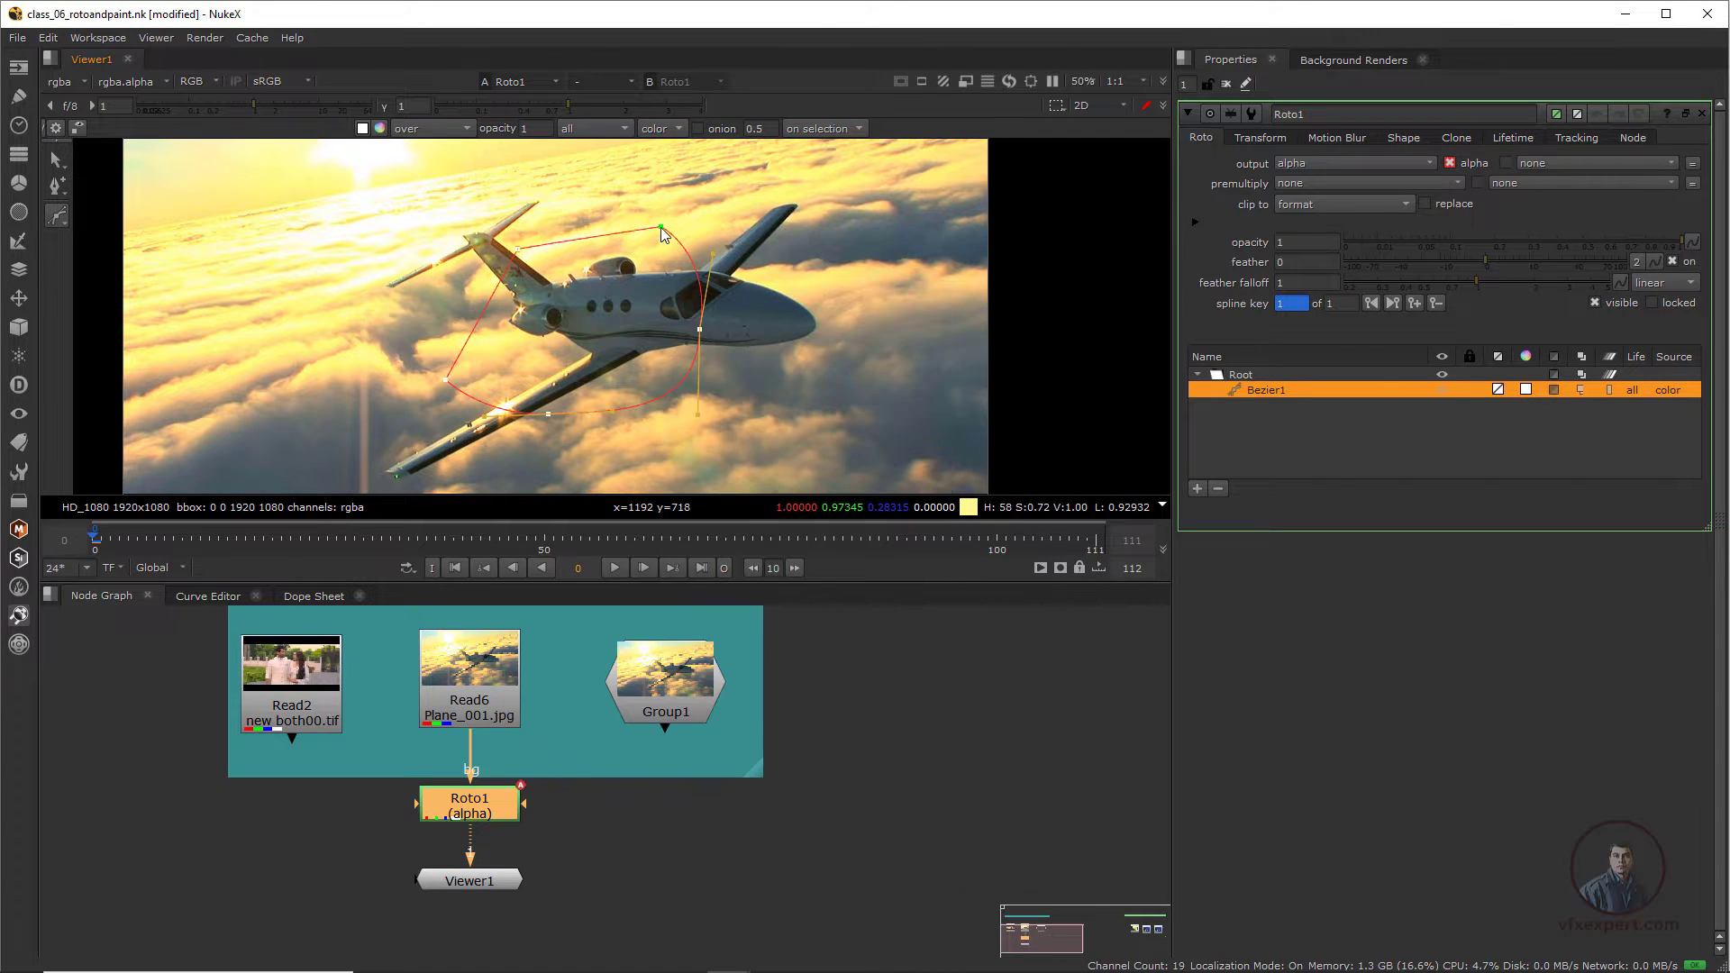
pyautogui.rightClick(661, 227)
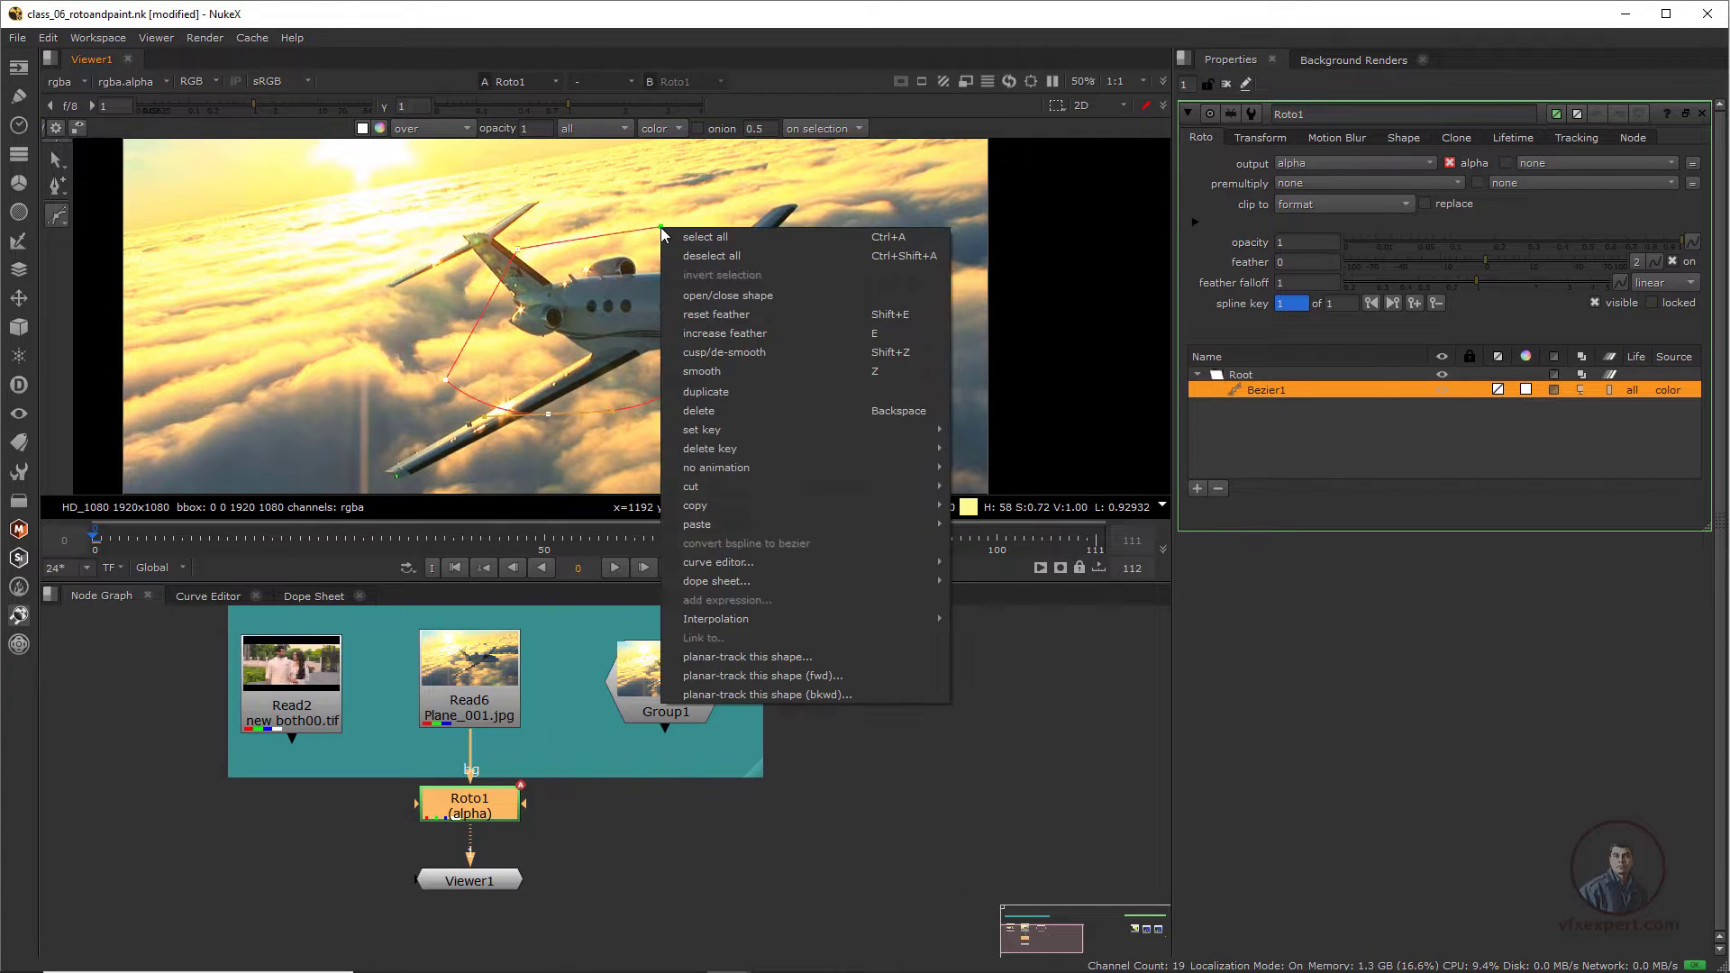
pyautogui.click(700, 372)
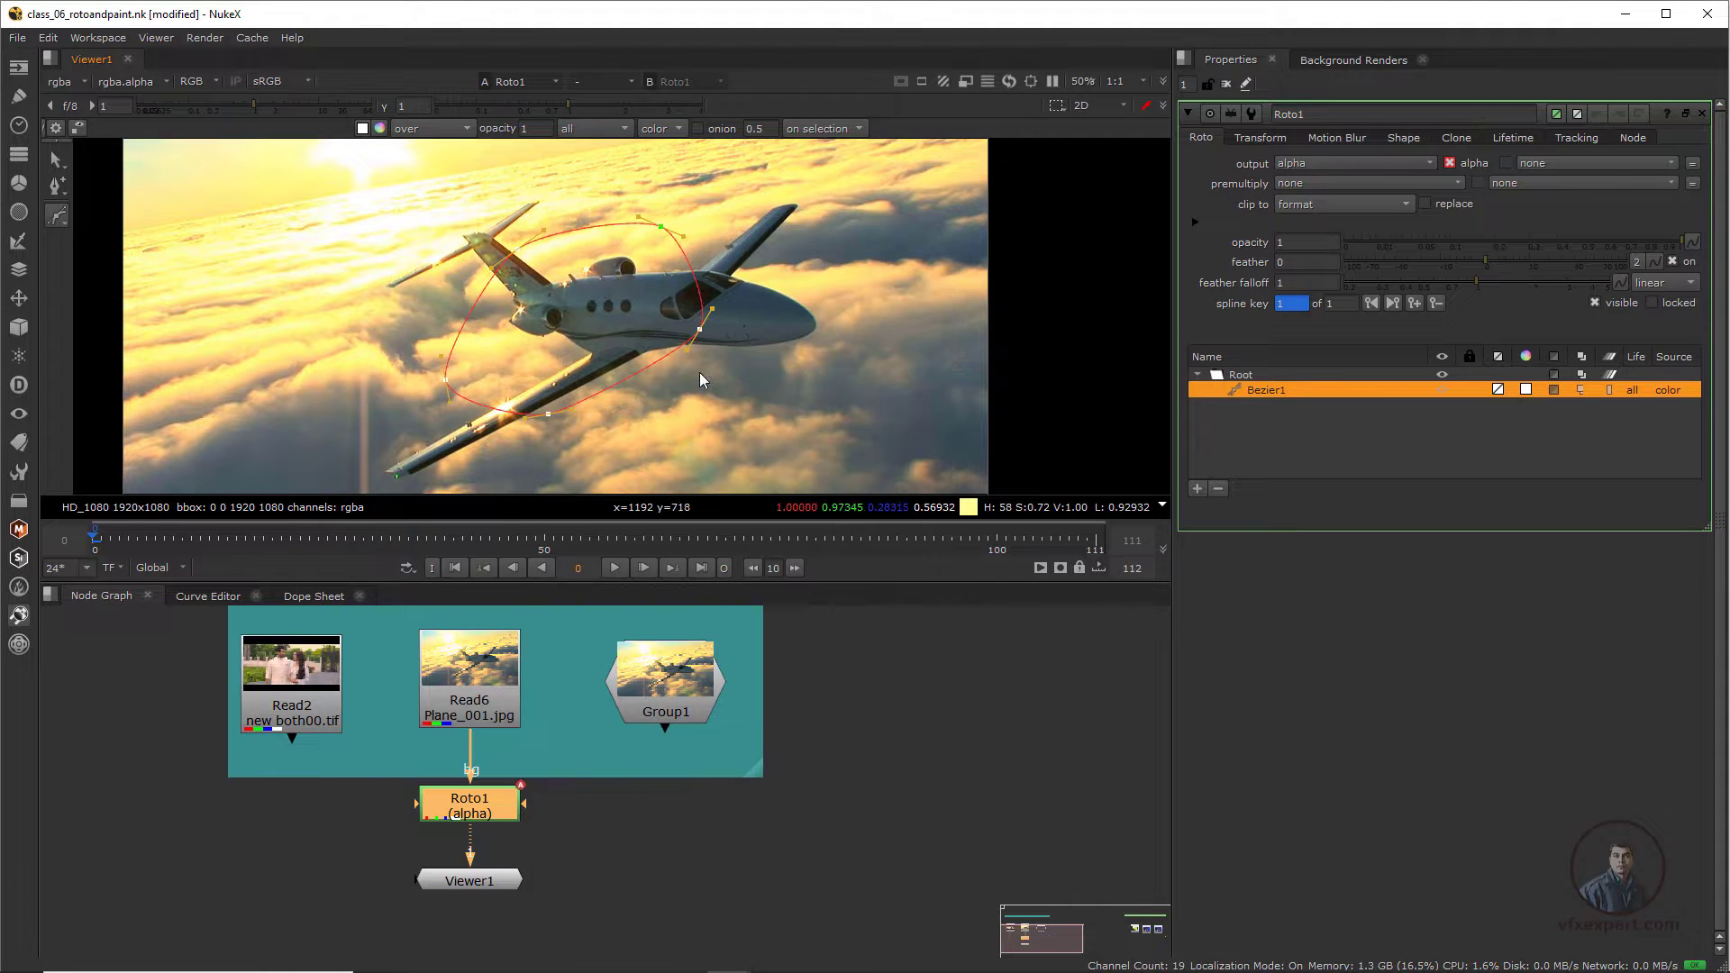
pyautogui.rightClick(661, 229)
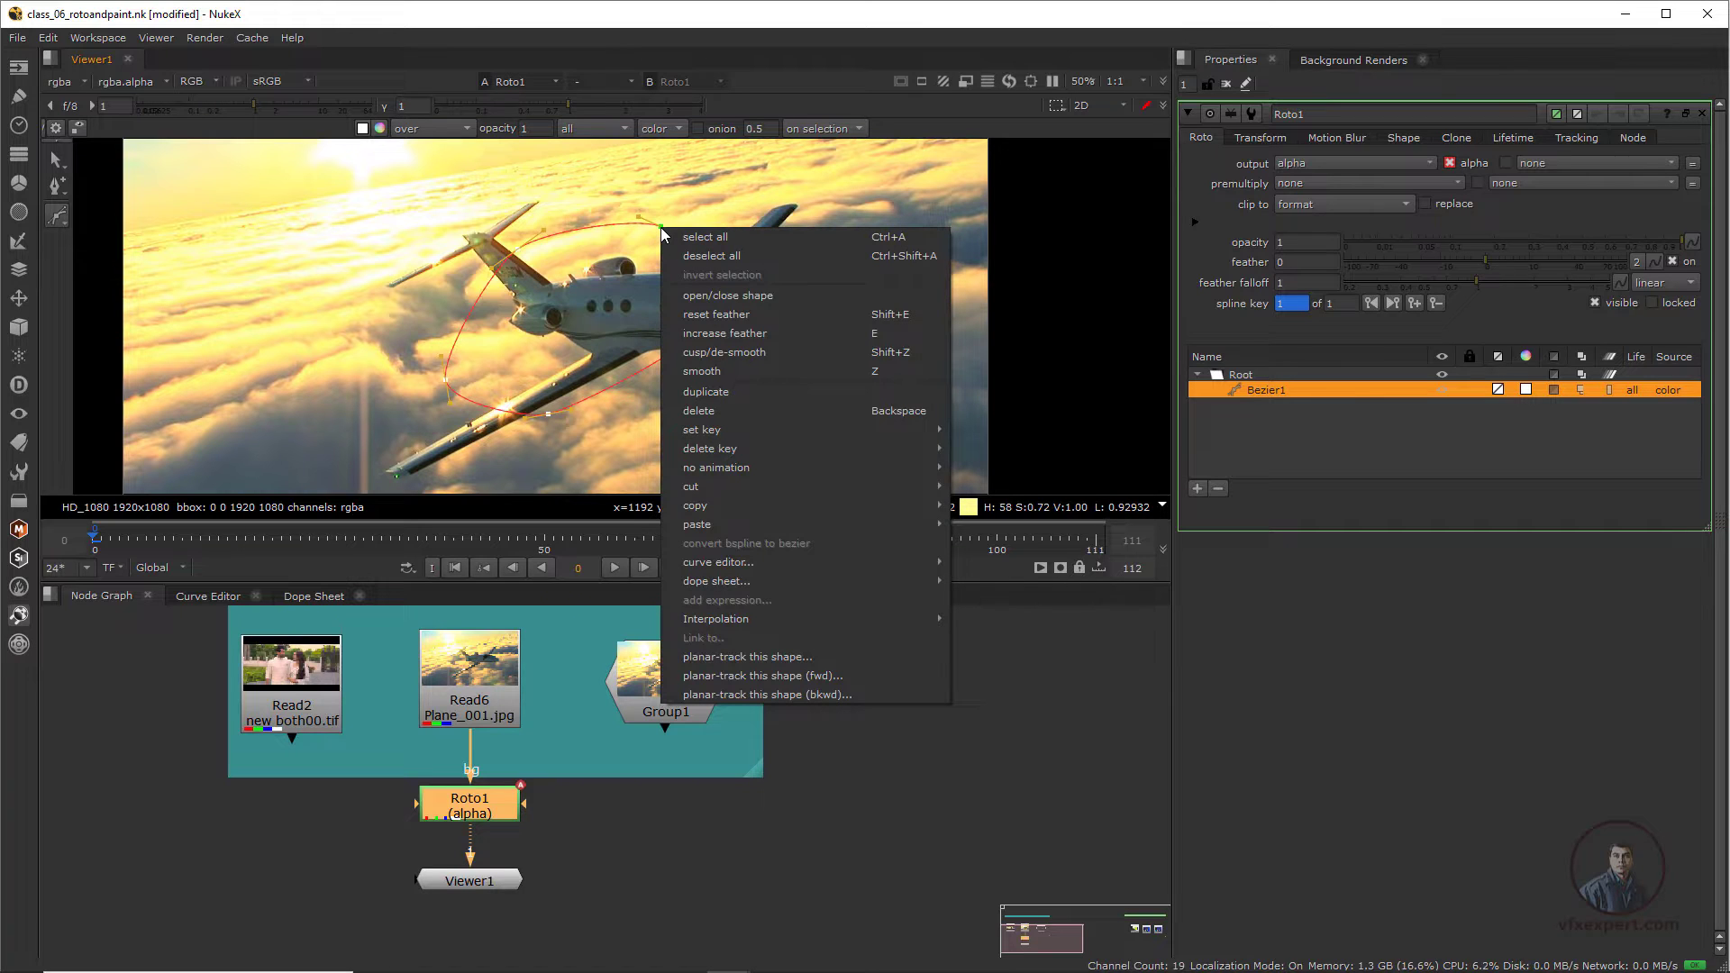
pyautogui.click(721, 353)
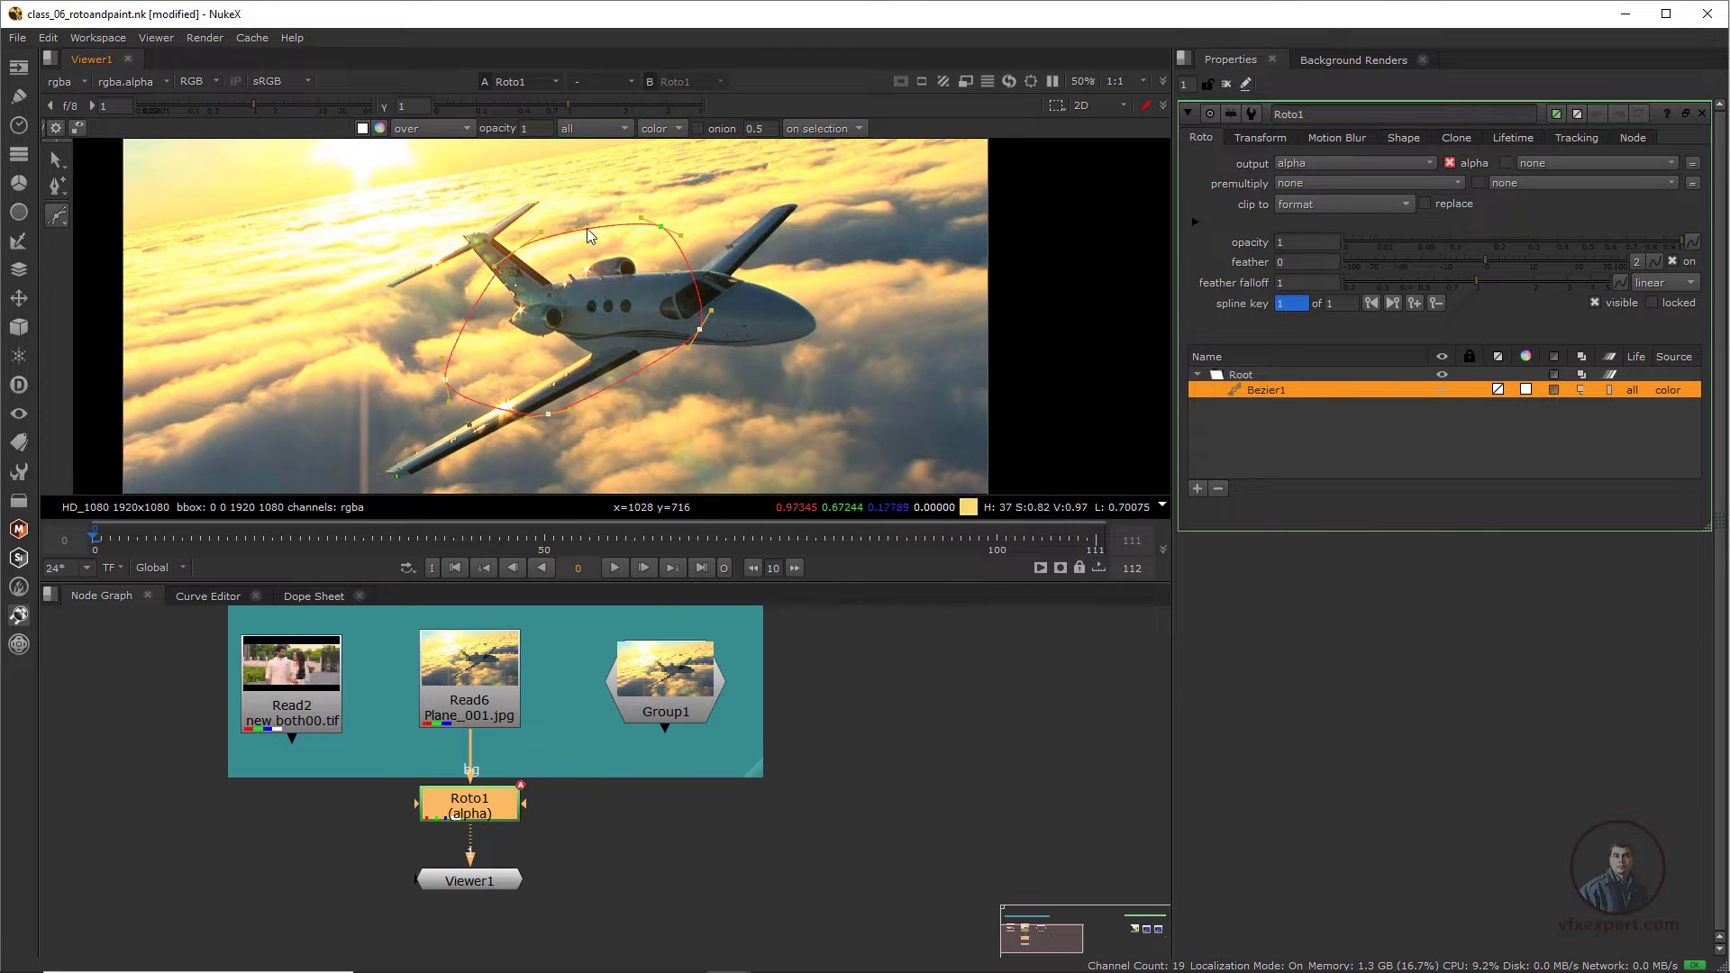
# - Add extra points to the Bezier outline, near the cockpit window and on the lower edge below the wing root
pyautogui.click(57, 186)
pyautogui.rightClick(62, 188)
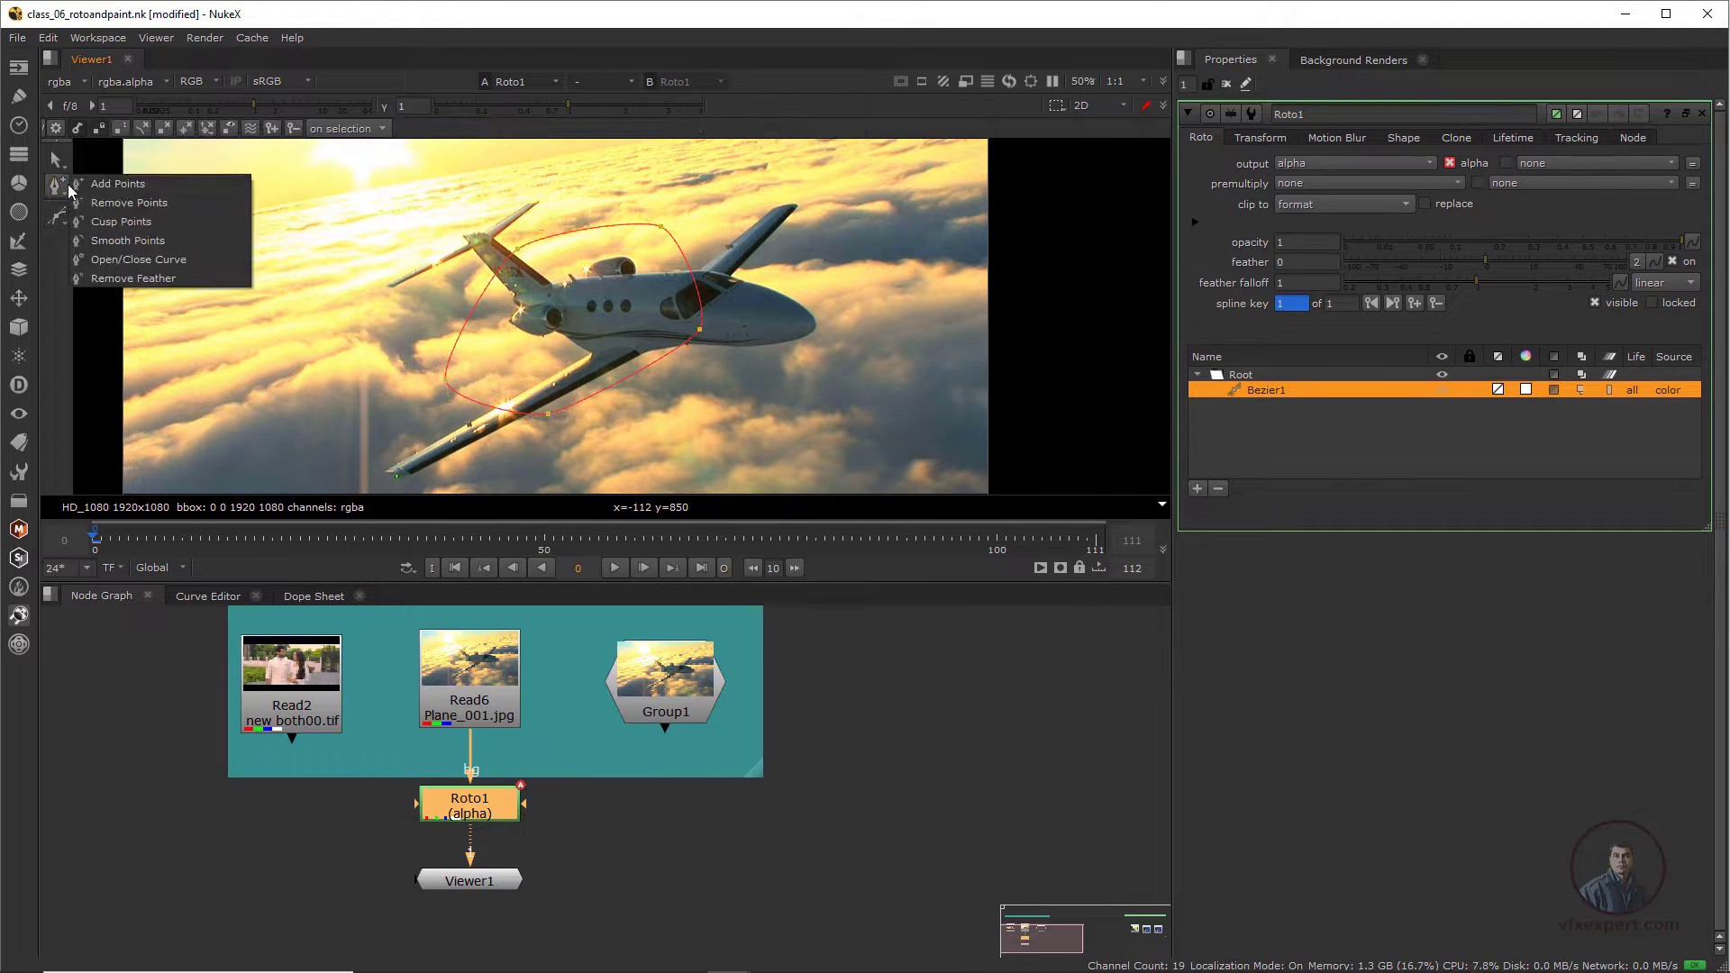
pyautogui.click(83, 192)
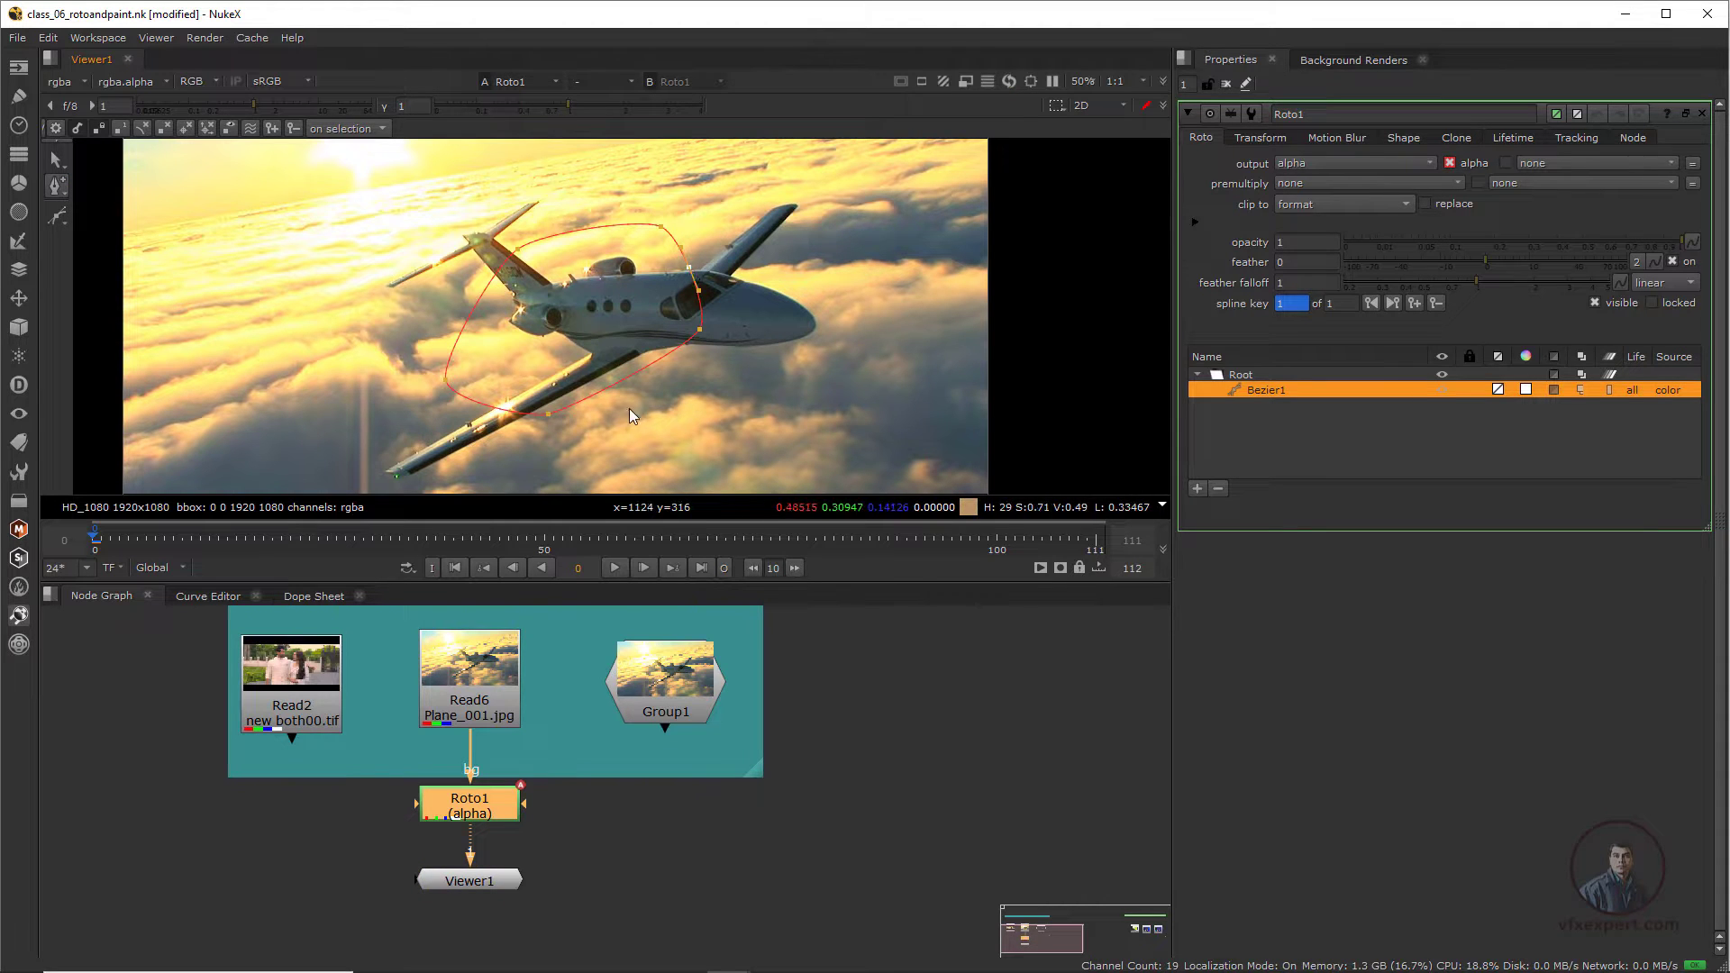
pyautogui.click(610, 386)
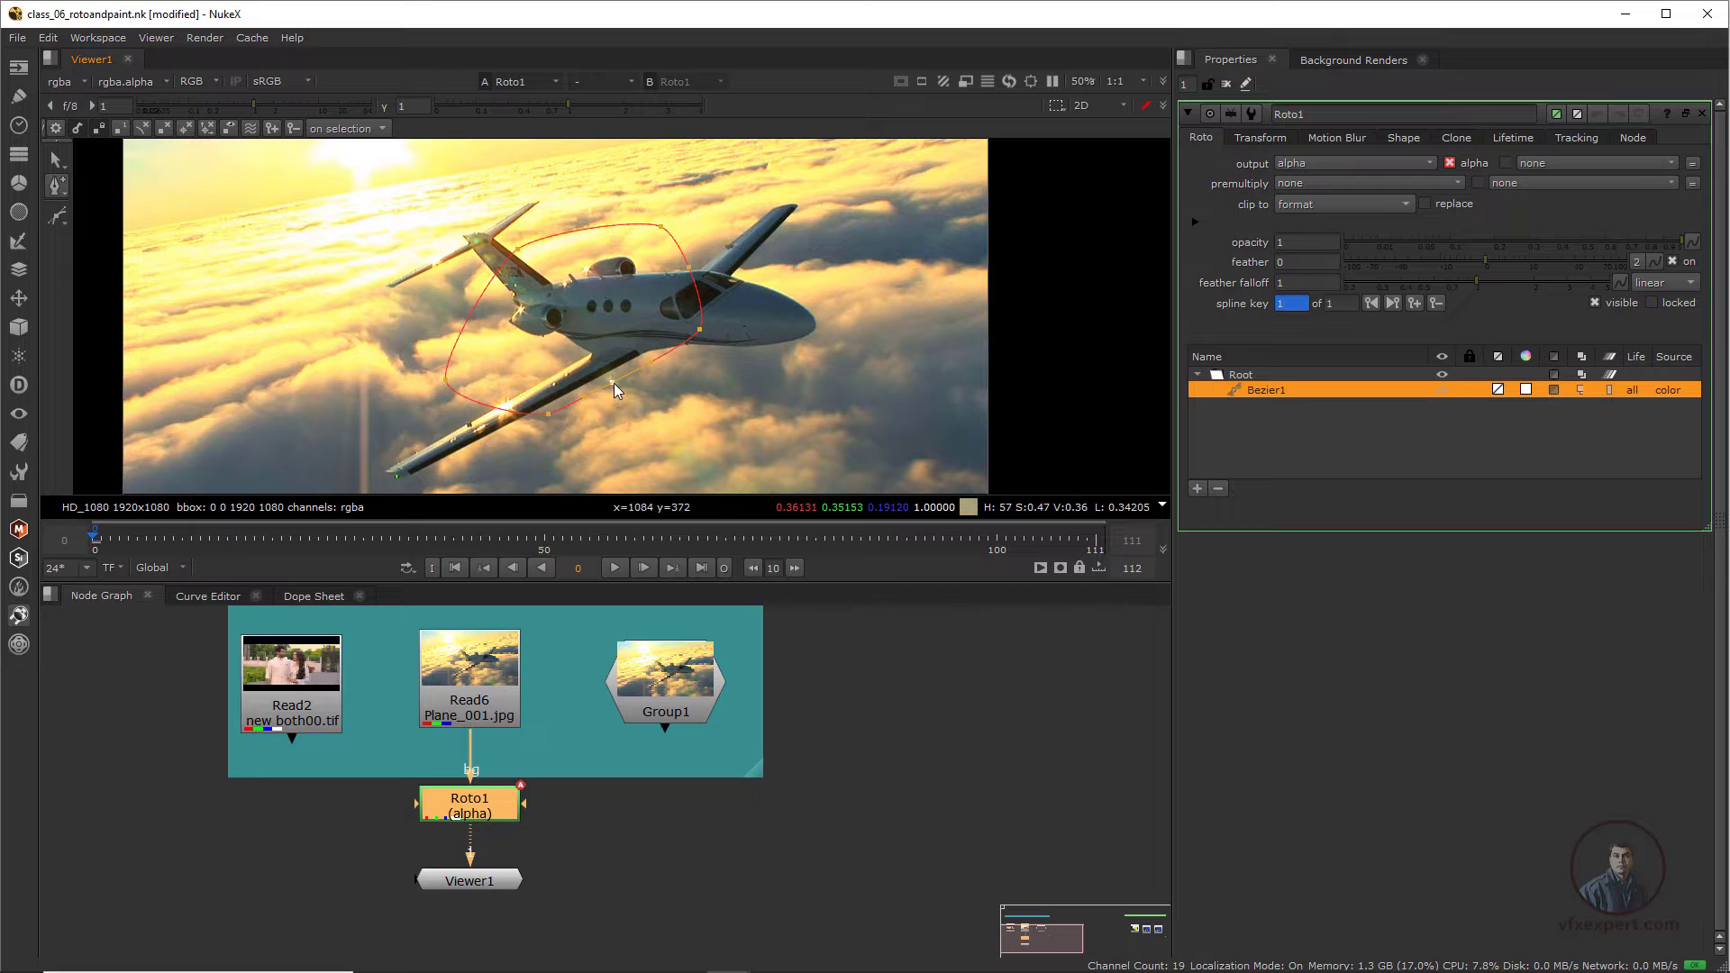
# - Reposition the Bezier's points below the wing root and beside the cockpit, and delete the two points on its upper edge above the cockpit
pyautogui.moveTo(611, 382); pyautogui.dragTo(645, 417)
pyautogui.moveTo(692, 315); pyautogui.dragTo(711, 328)
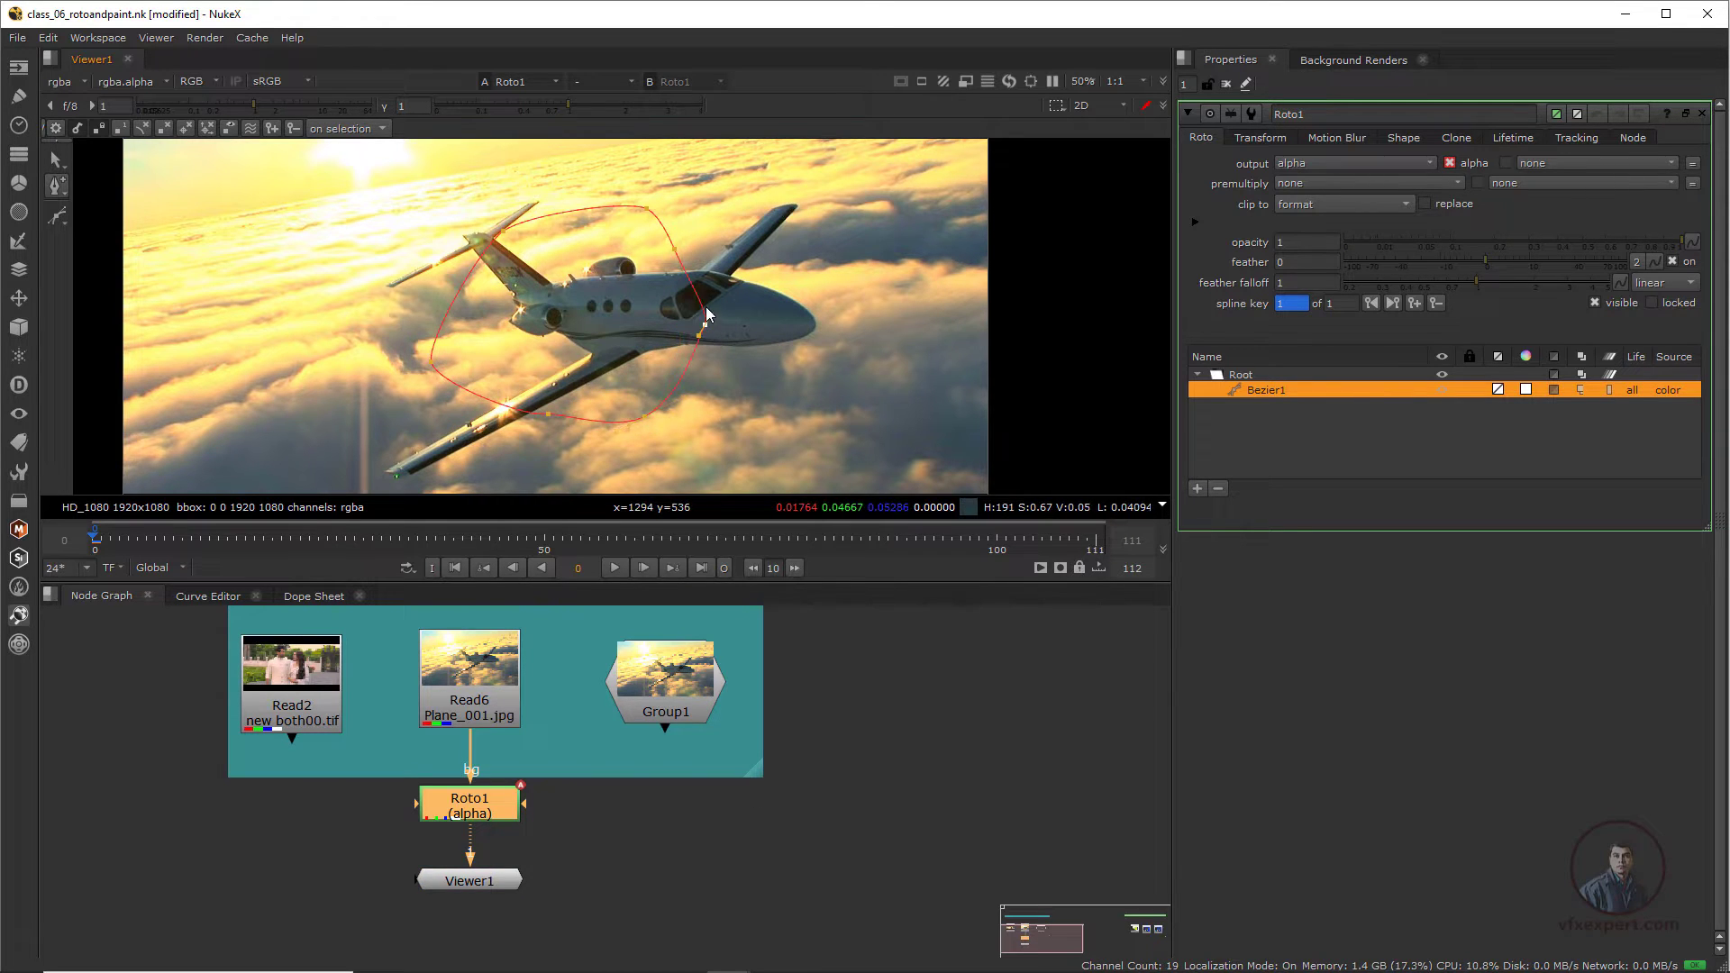
pyautogui.click(674, 250)
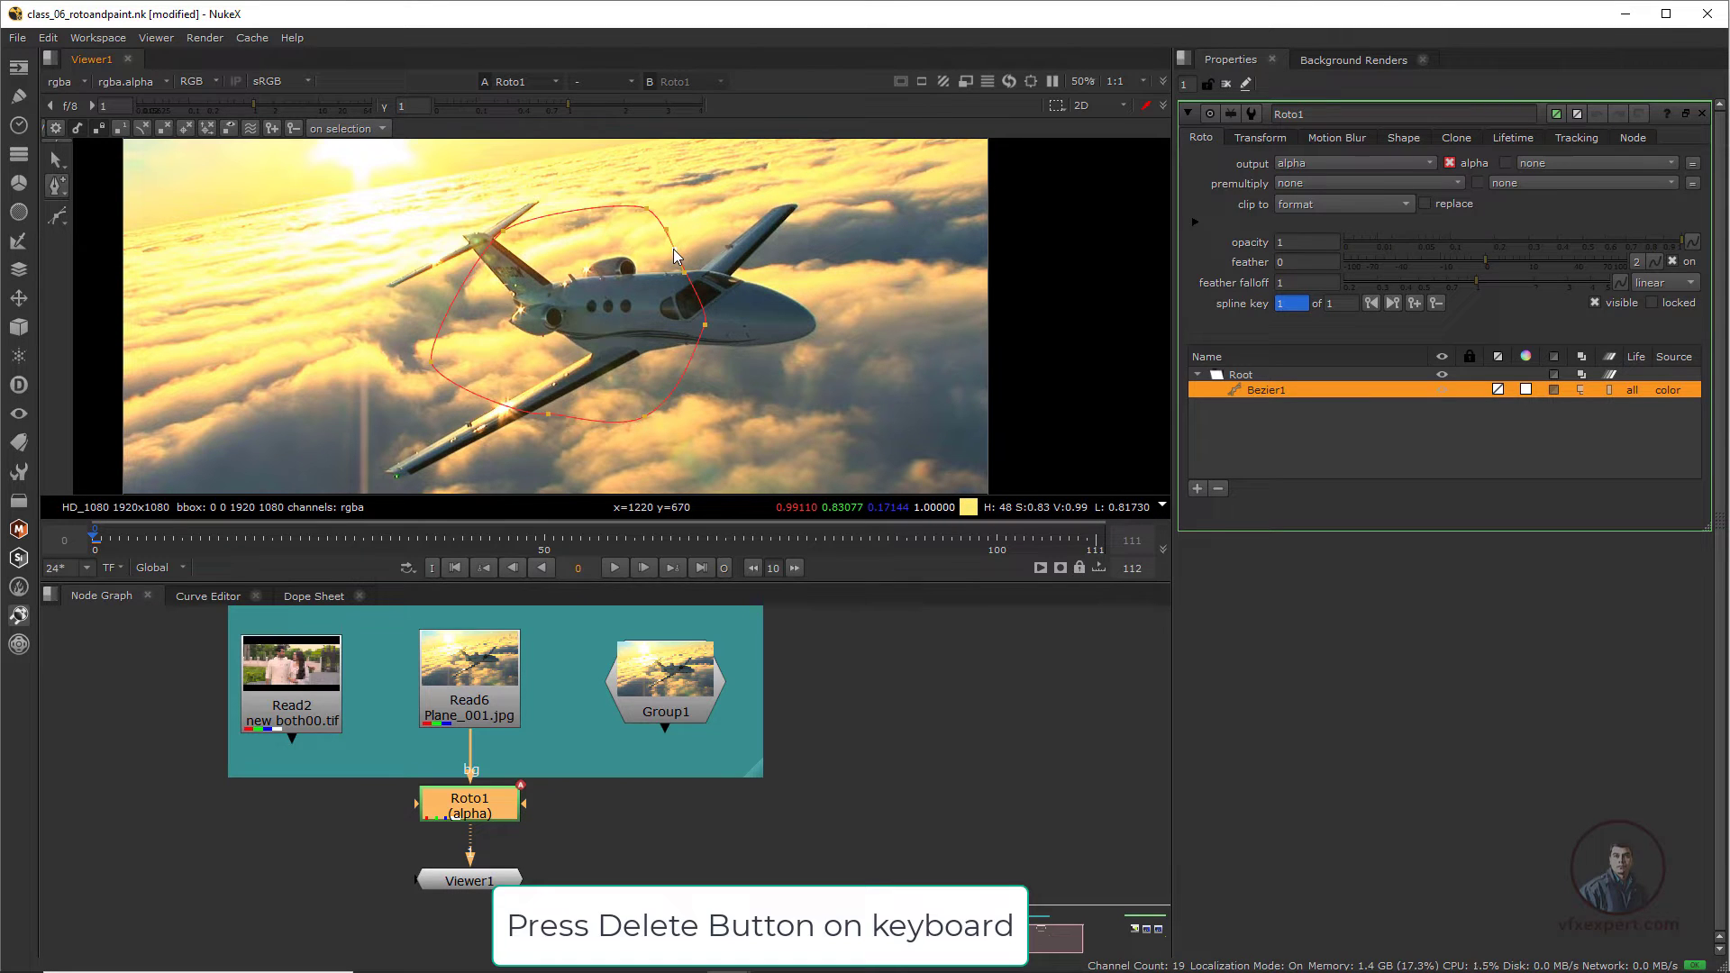
pyautogui.press('Delete')
pyautogui.press('Delete')
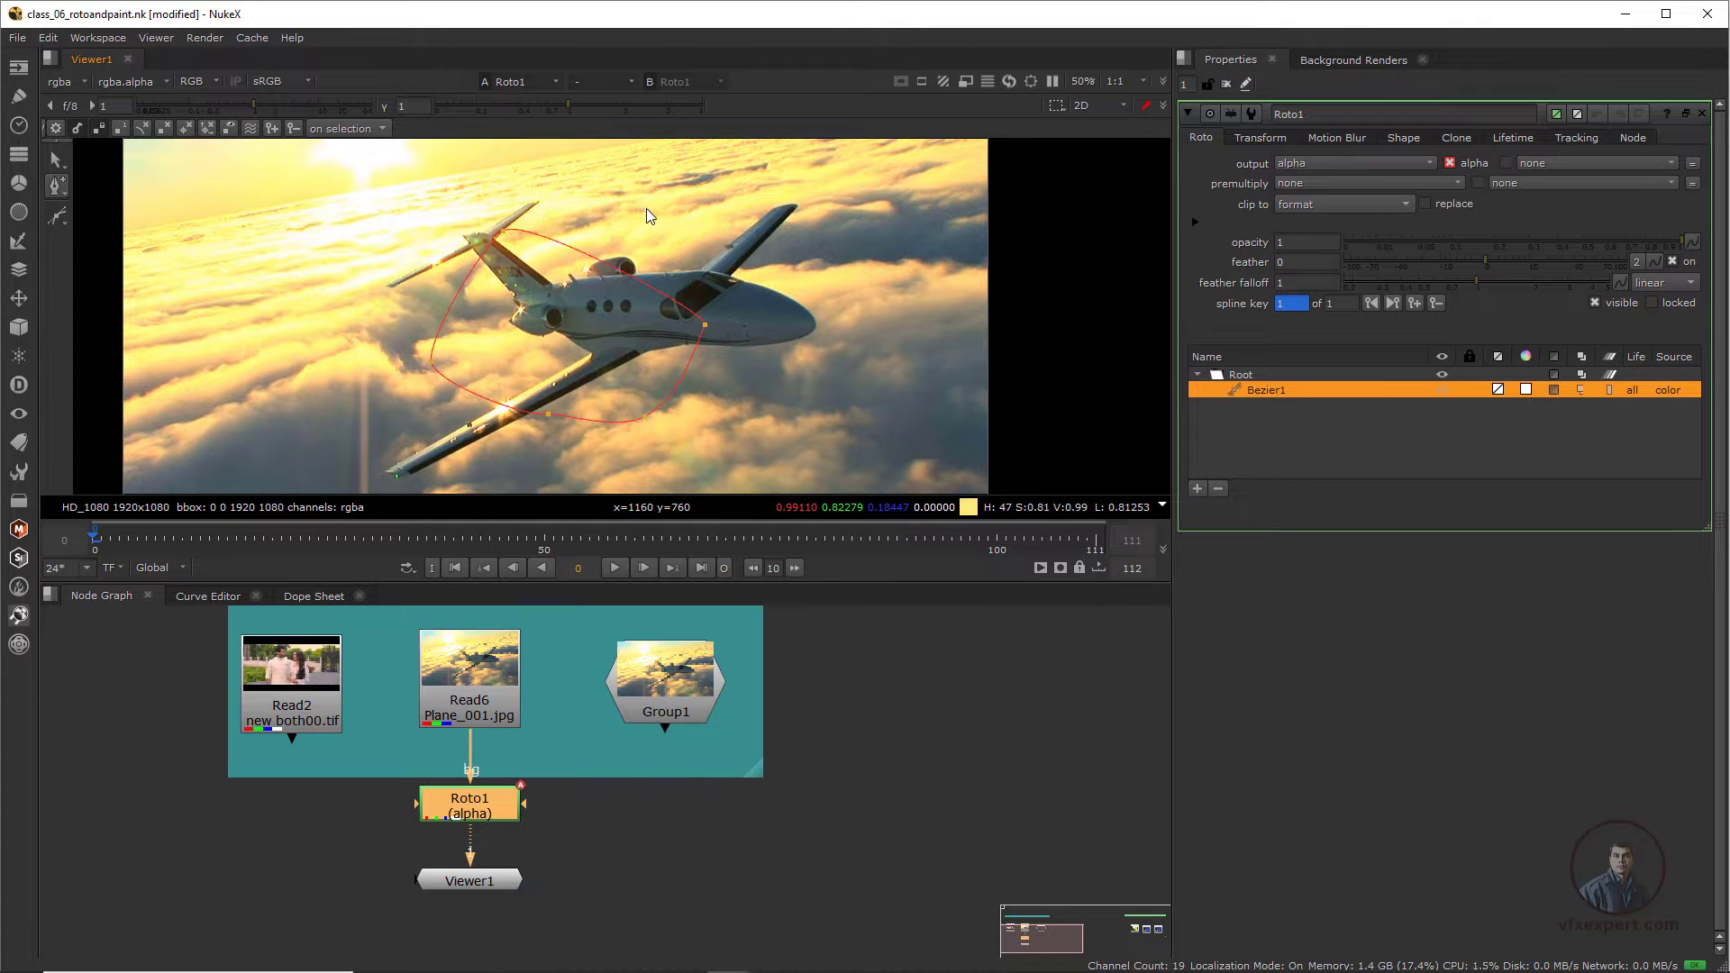
# - Draw a closed four-point B-Spline shape around the plane's nose, from the cockpit roof past the nose tip and lower fuselage to the cockpit window
pyautogui.click(59, 215)
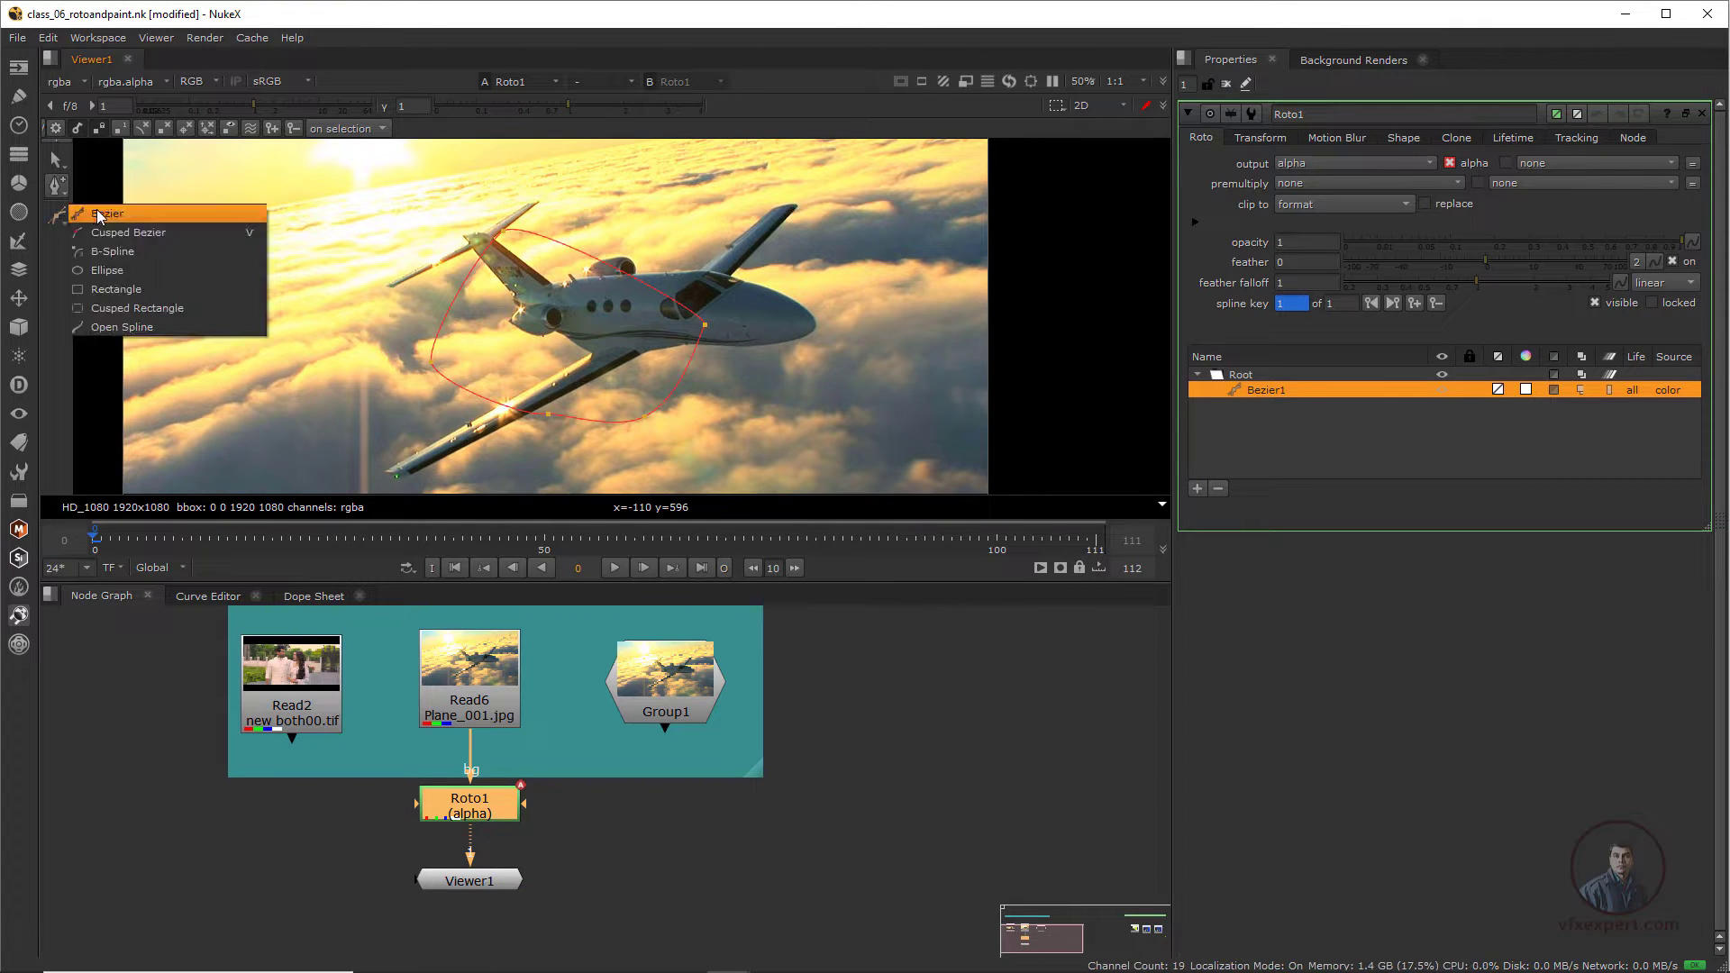
pyautogui.click(119, 256)
pyautogui.scroll(5, 732, 326)
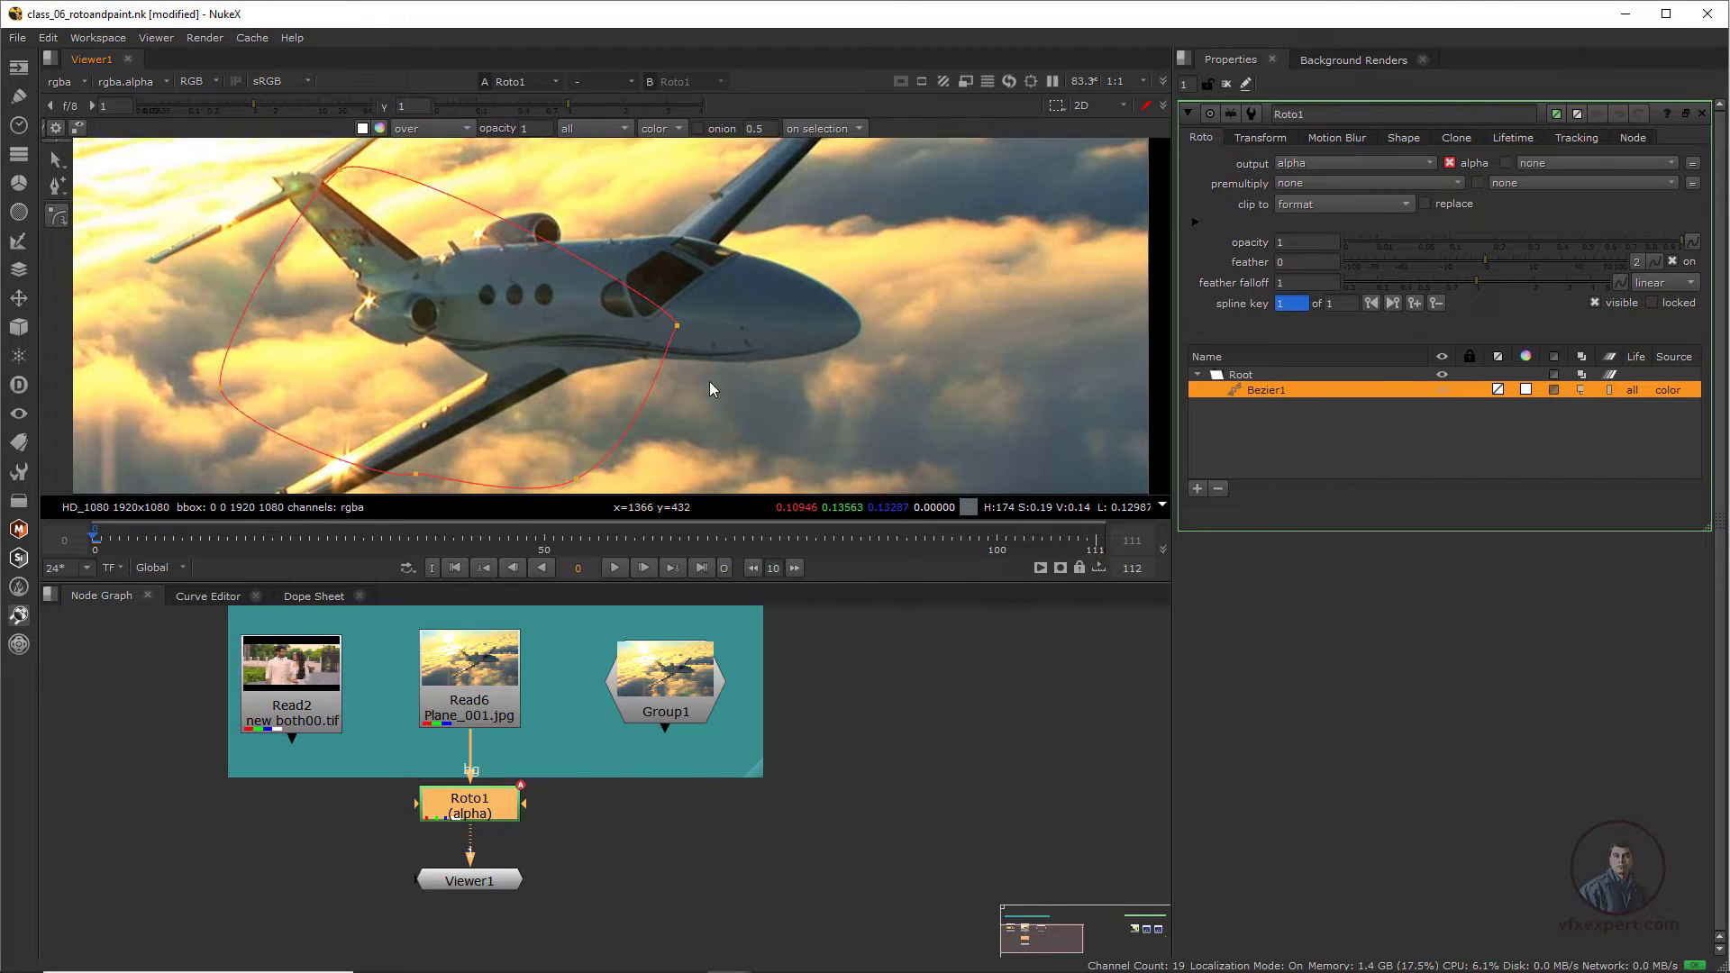
pyautogui.moveTo(710, 381); pyautogui.dragTo(625, 386, button='middle')
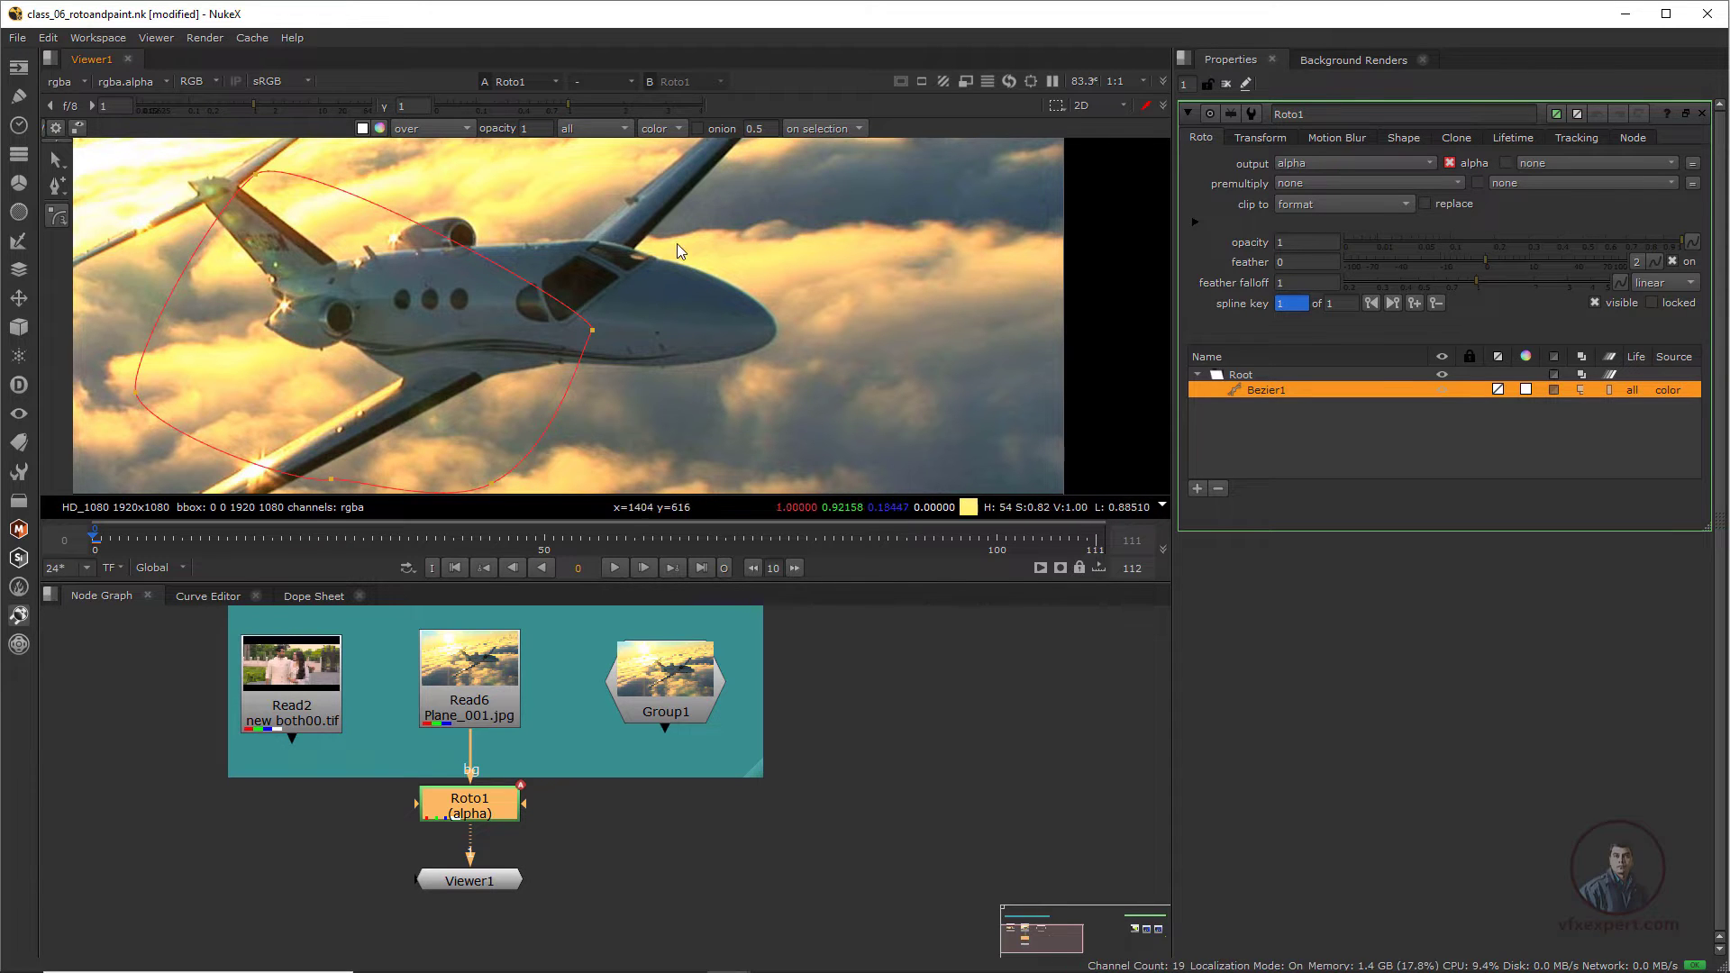
pyautogui.click(620, 242)
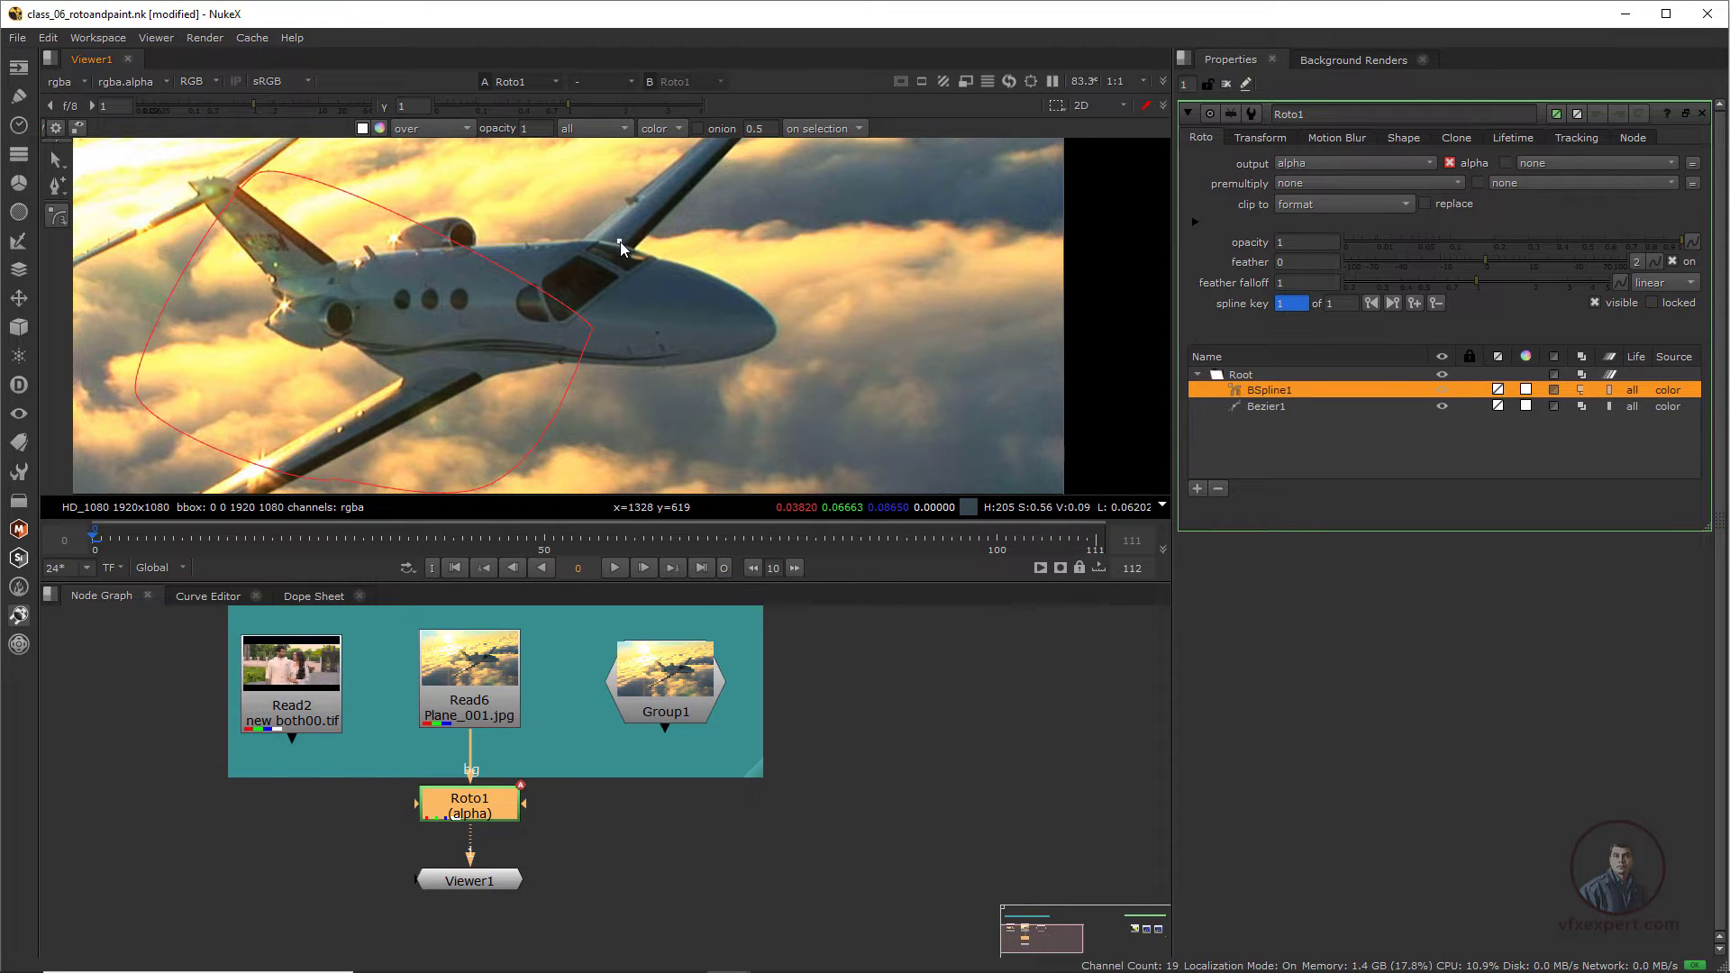
pyautogui.click(776, 334)
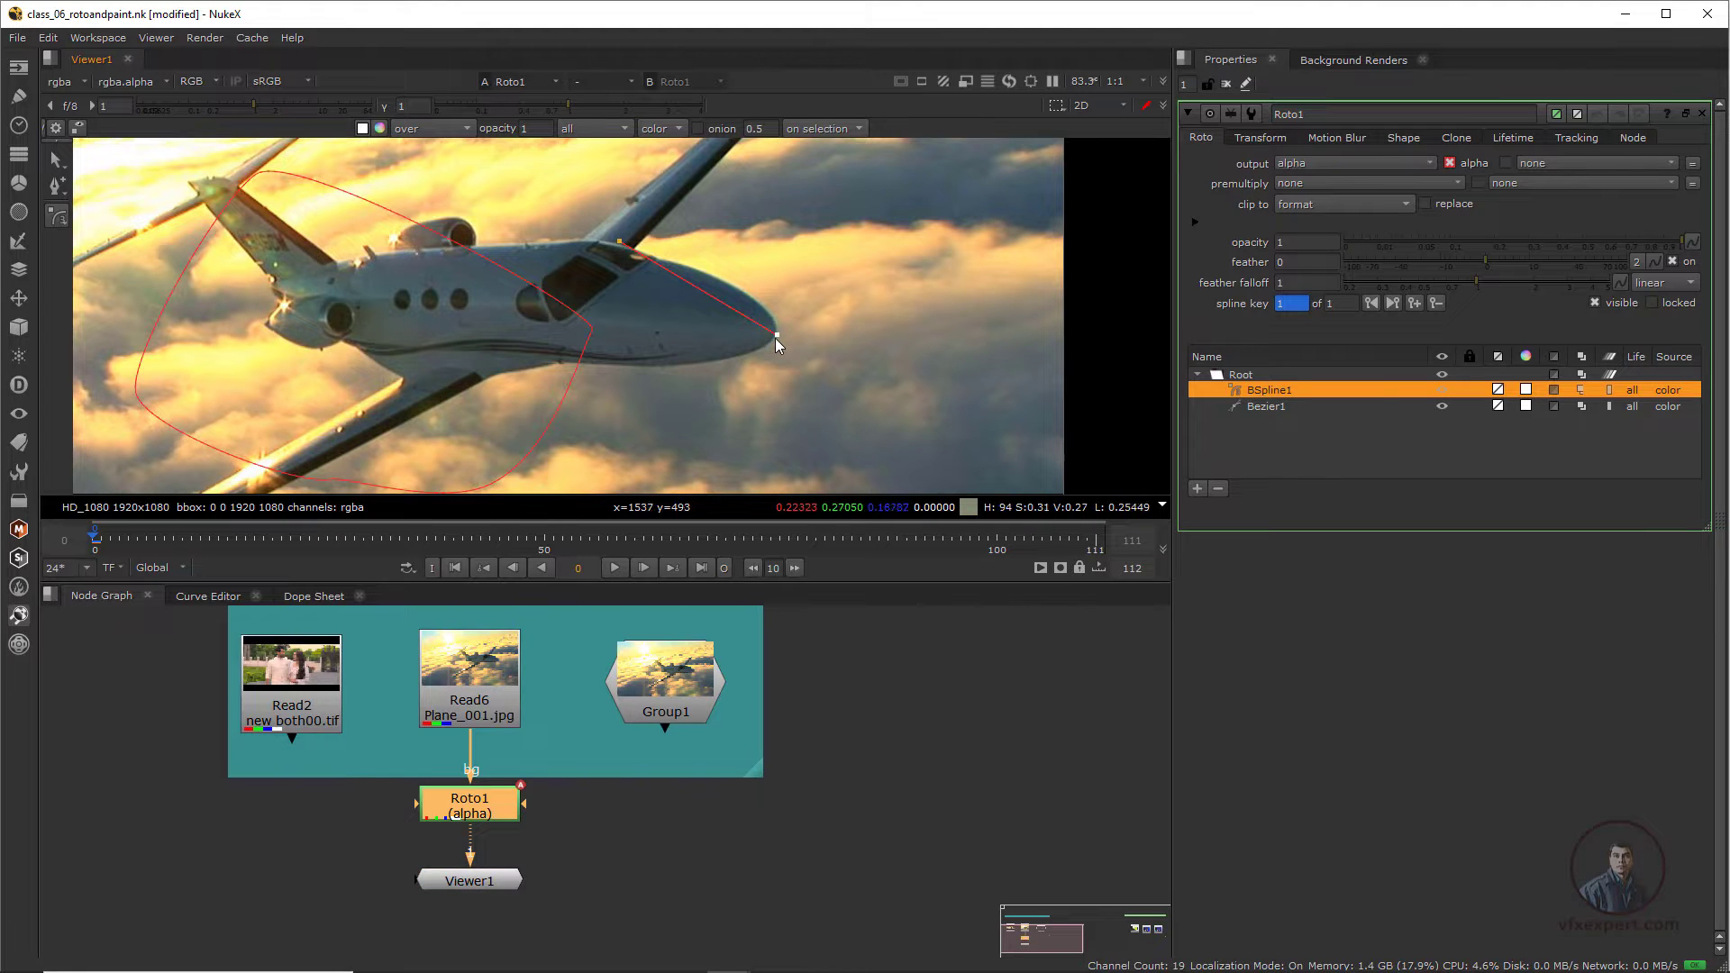
pyautogui.click(641, 364)
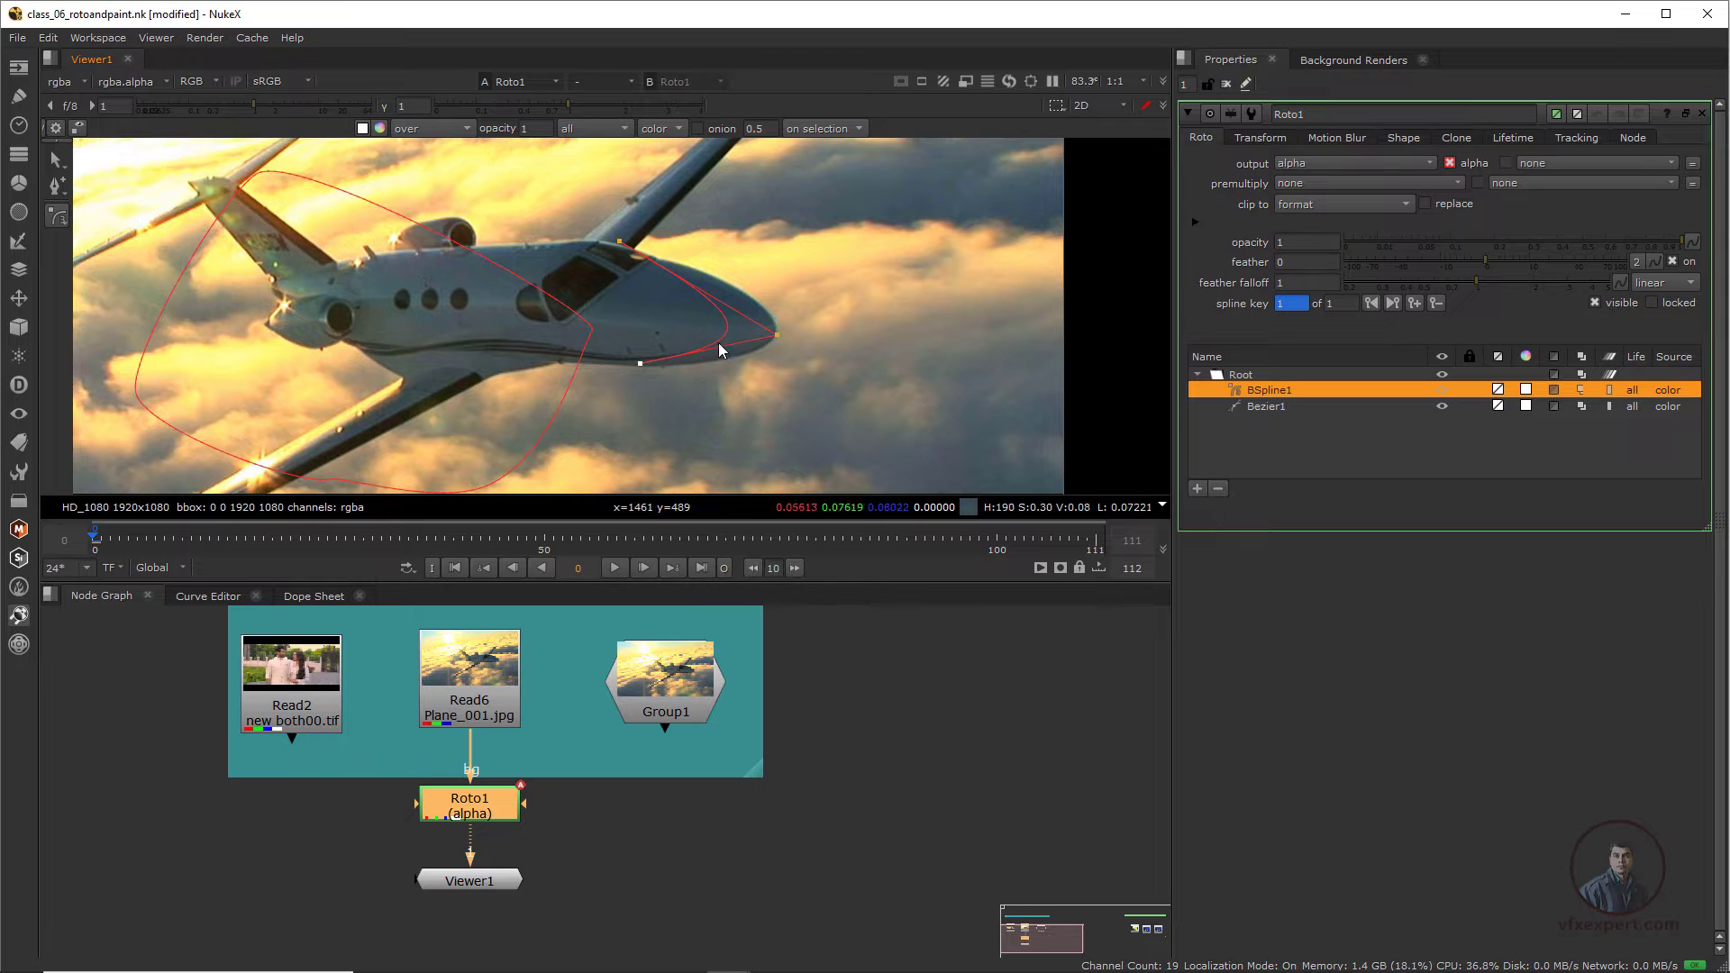
pyautogui.click(574, 281)
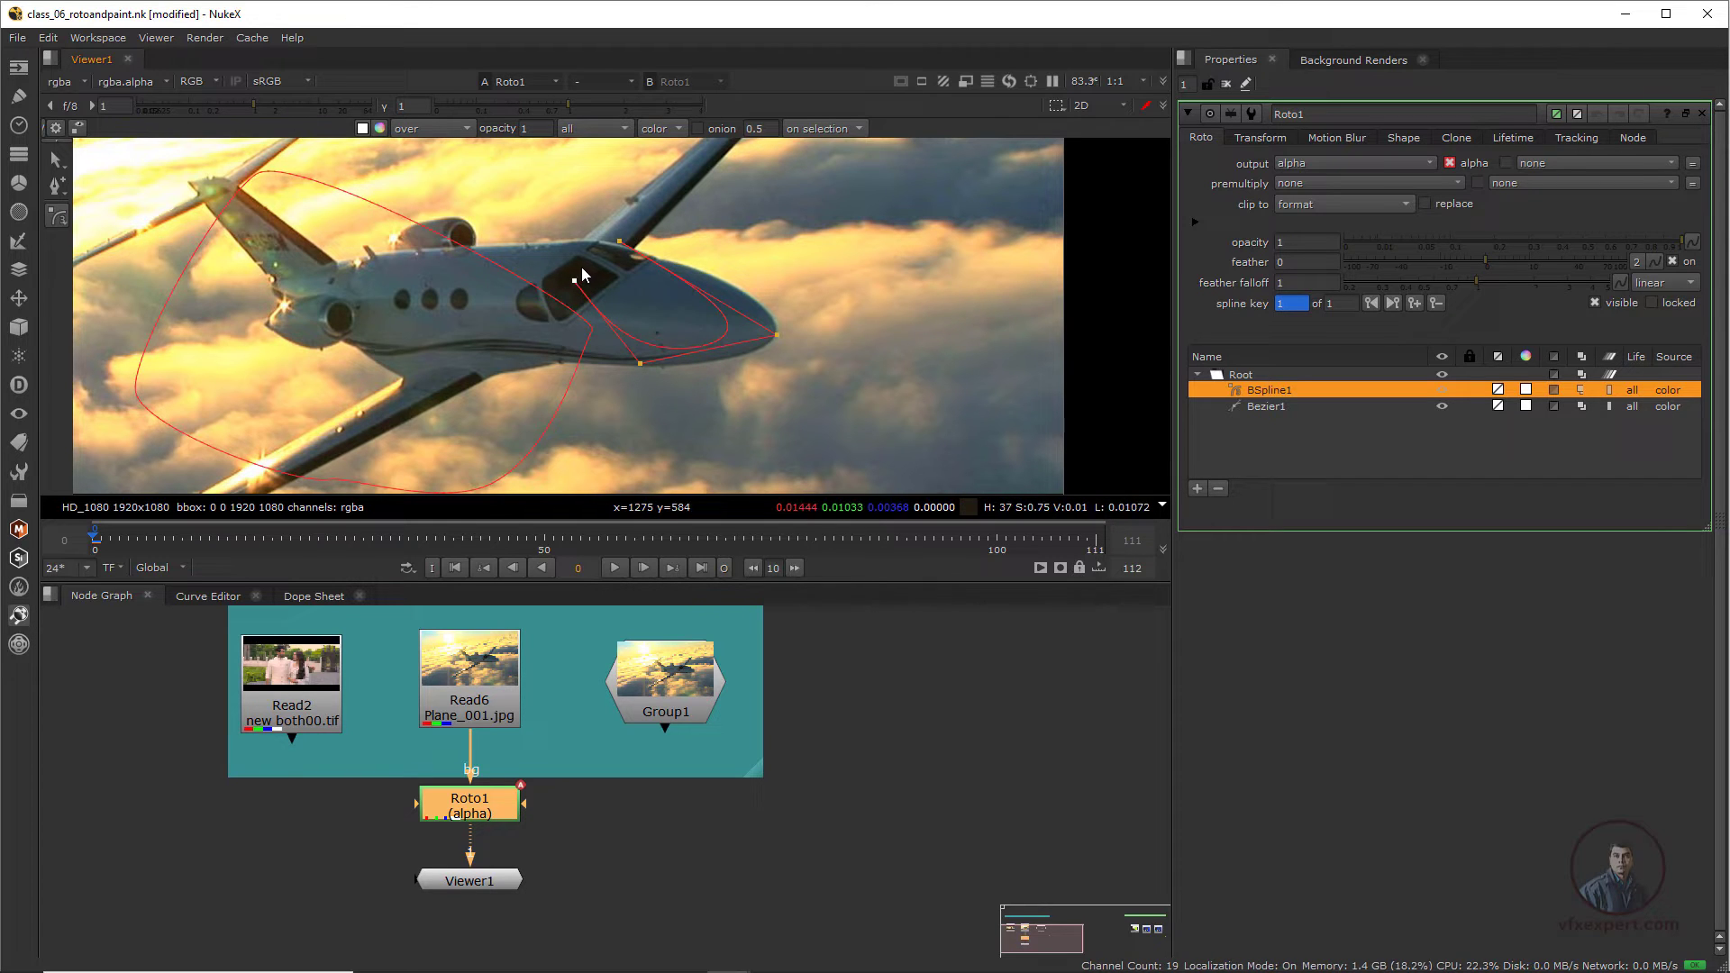
pyautogui.click(618, 239)
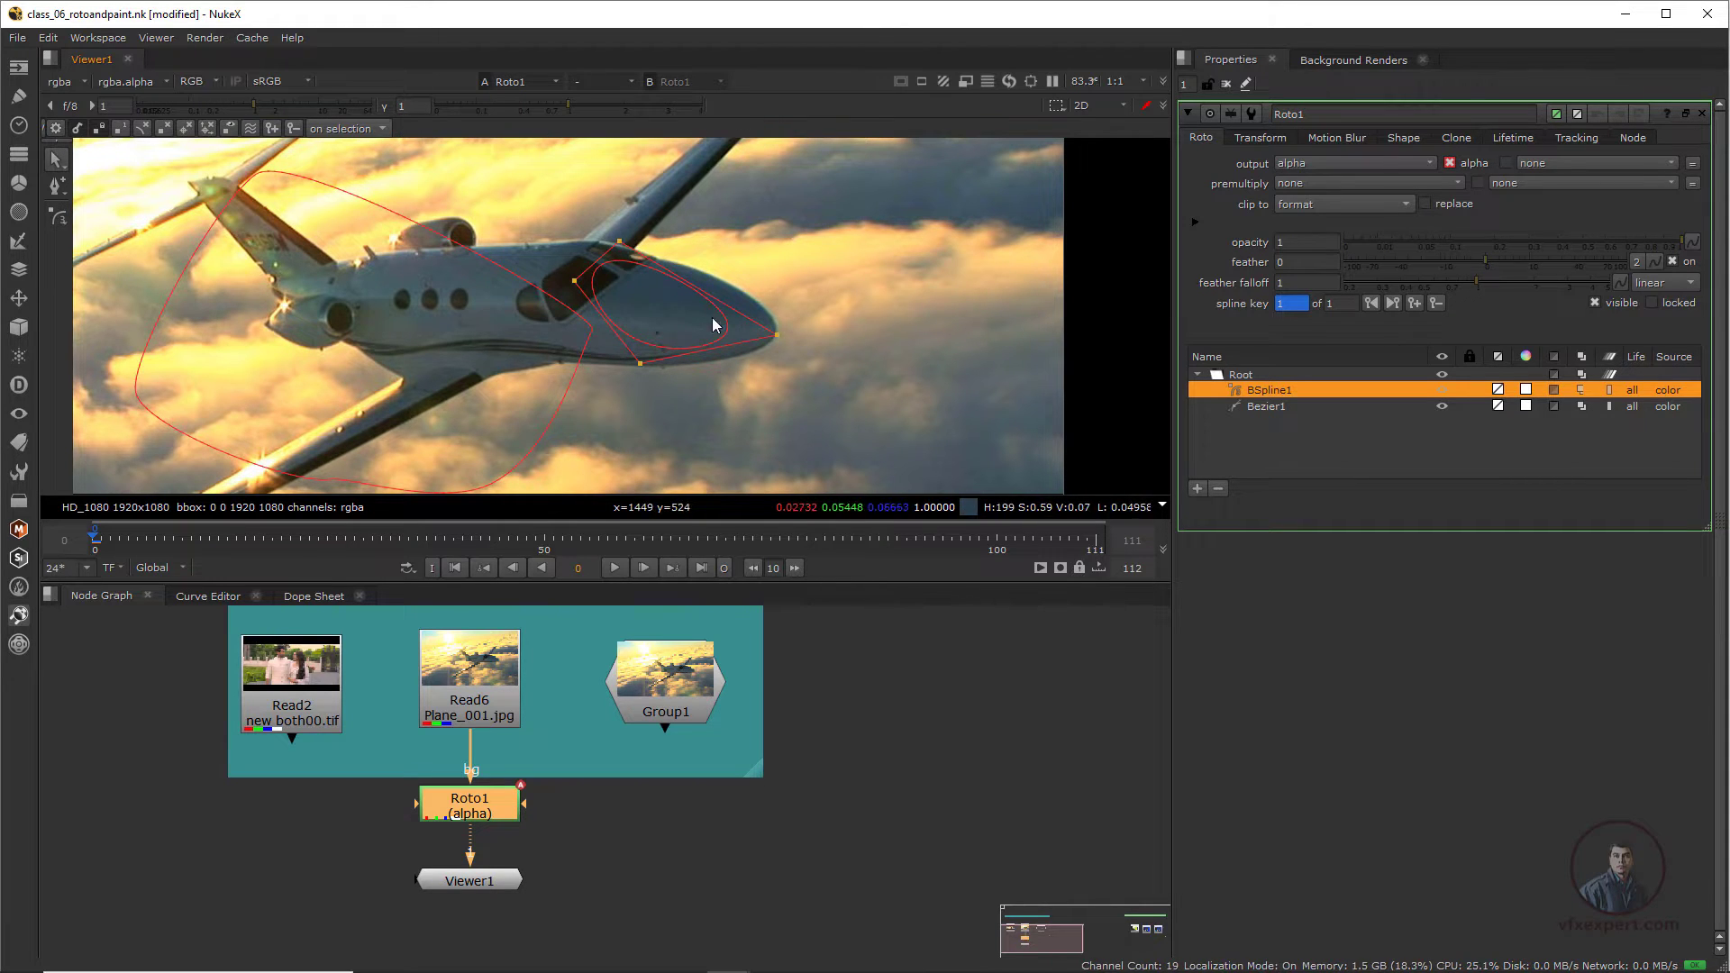
# - Pull the B-Spline's control points at the nose tip, lower fuselage and cockpit roof outward so the curve follows the nose
pyautogui.moveTo(776, 335); pyautogui.dragTo(849, 344)
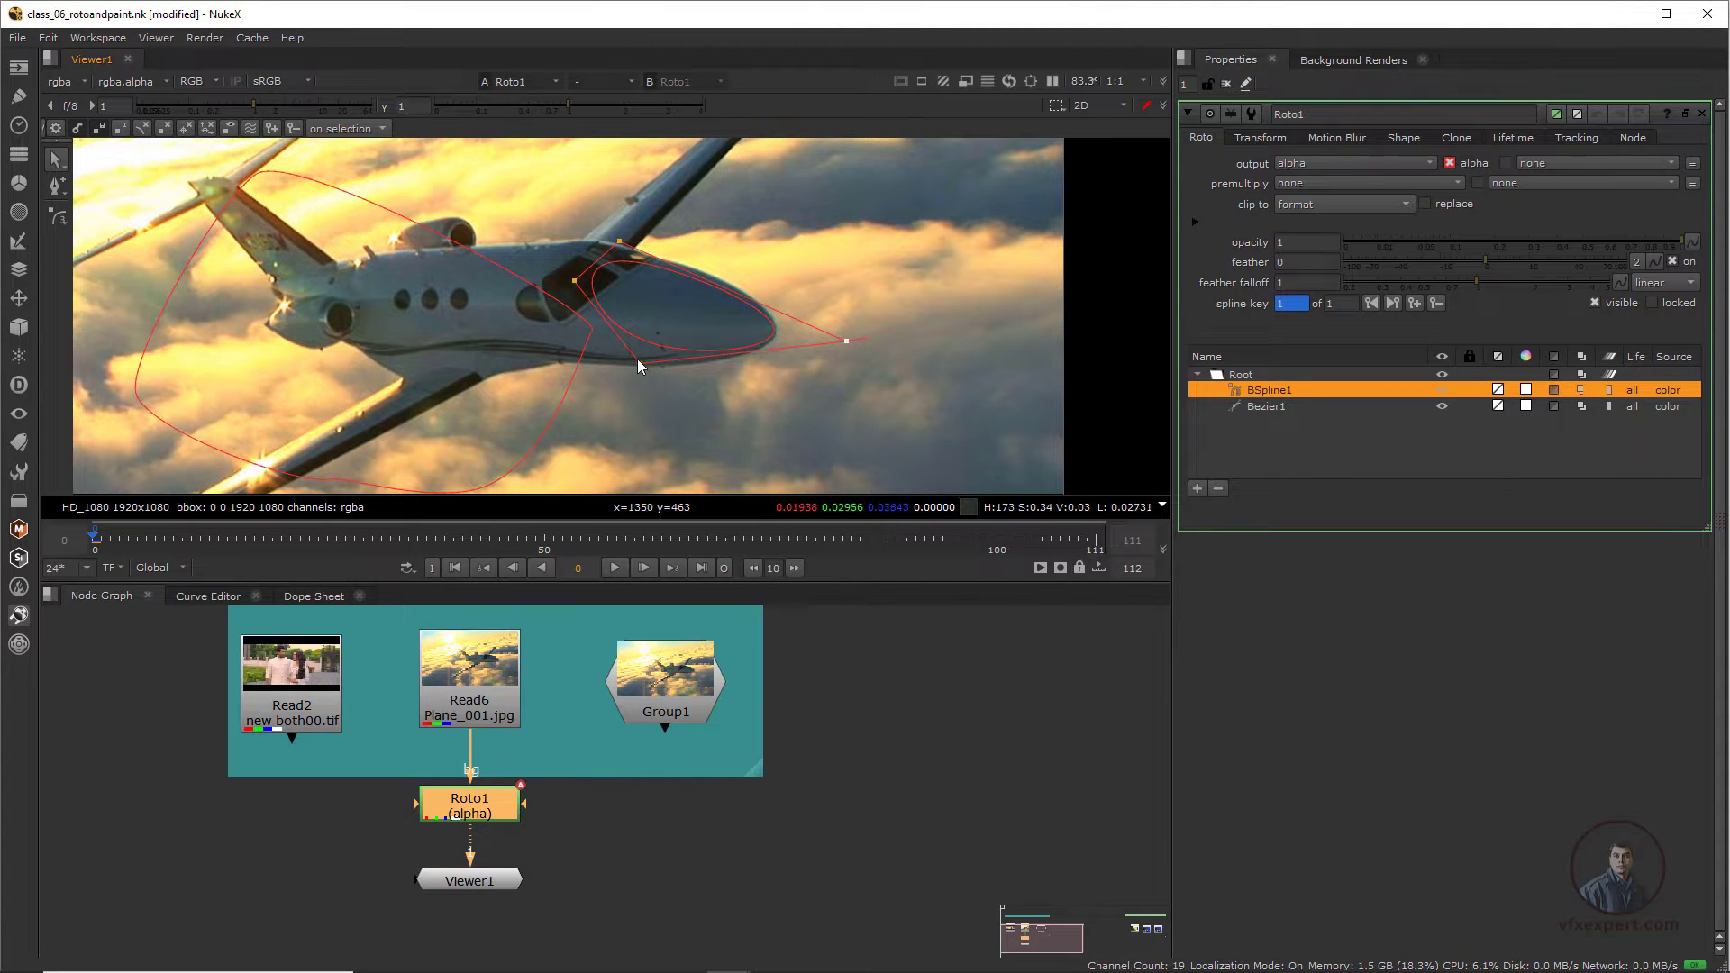
pyautogui.moveTo(637, 360); pyautogui.dragTo(617, 383)
pyautogui.moveTo(619, 240); pyautogui.dragTo(620, 230)
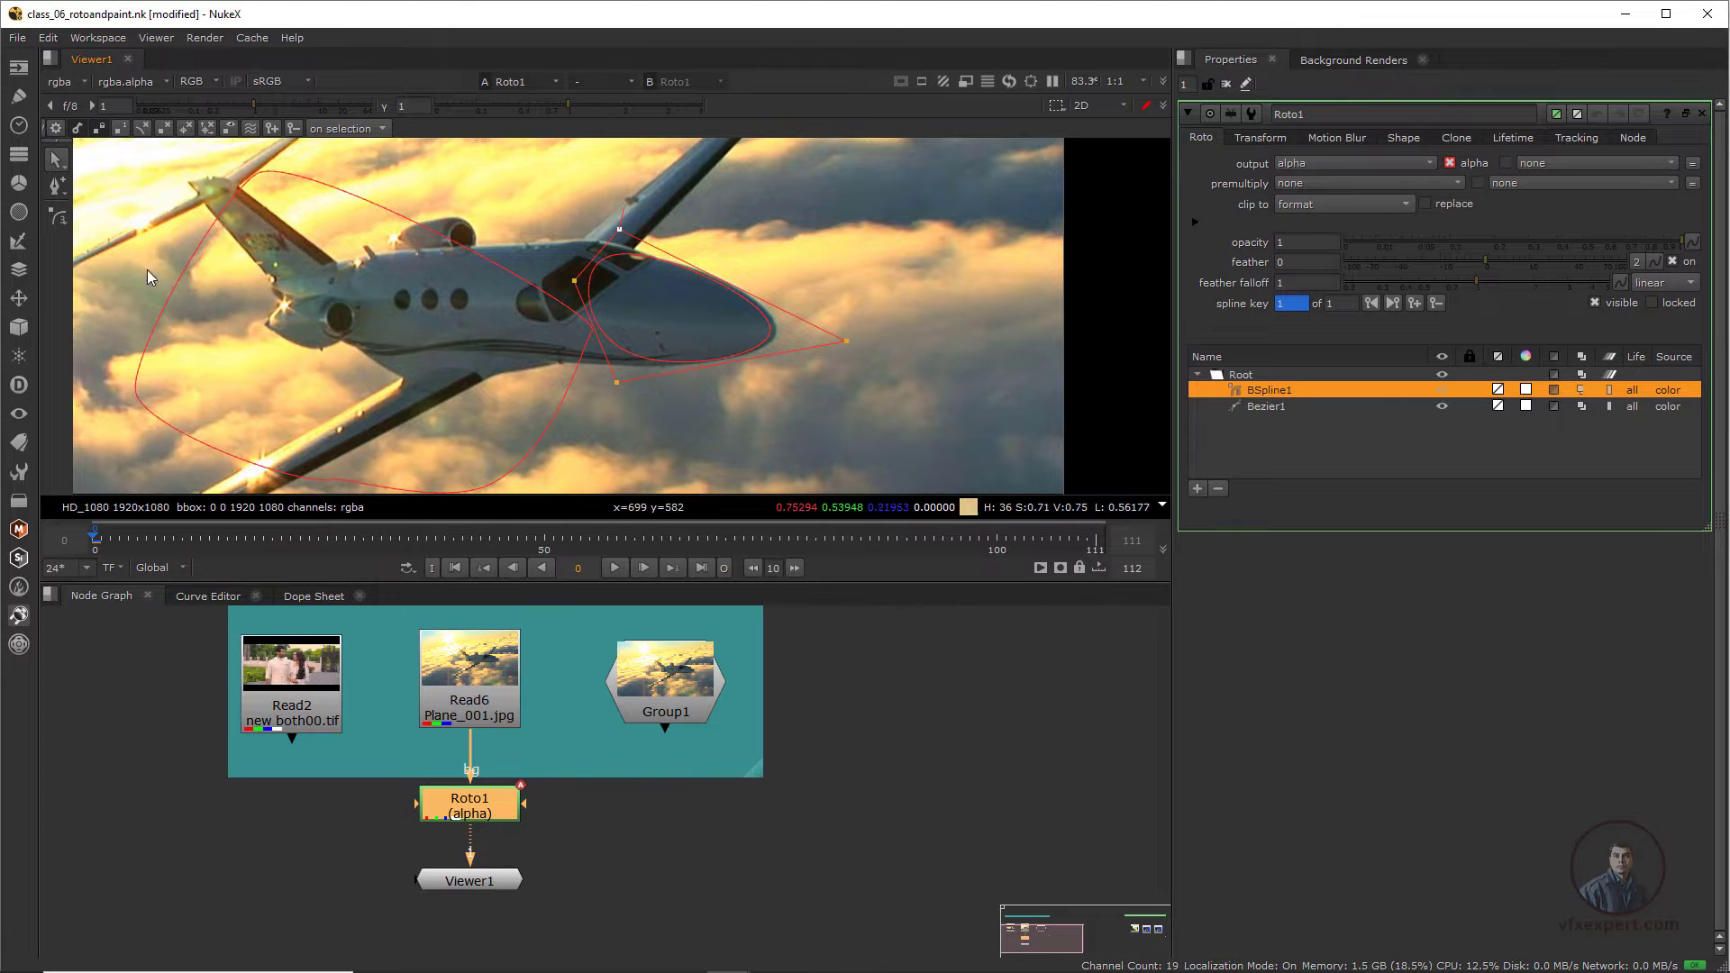
pyautogui.rightClick(59, 216)
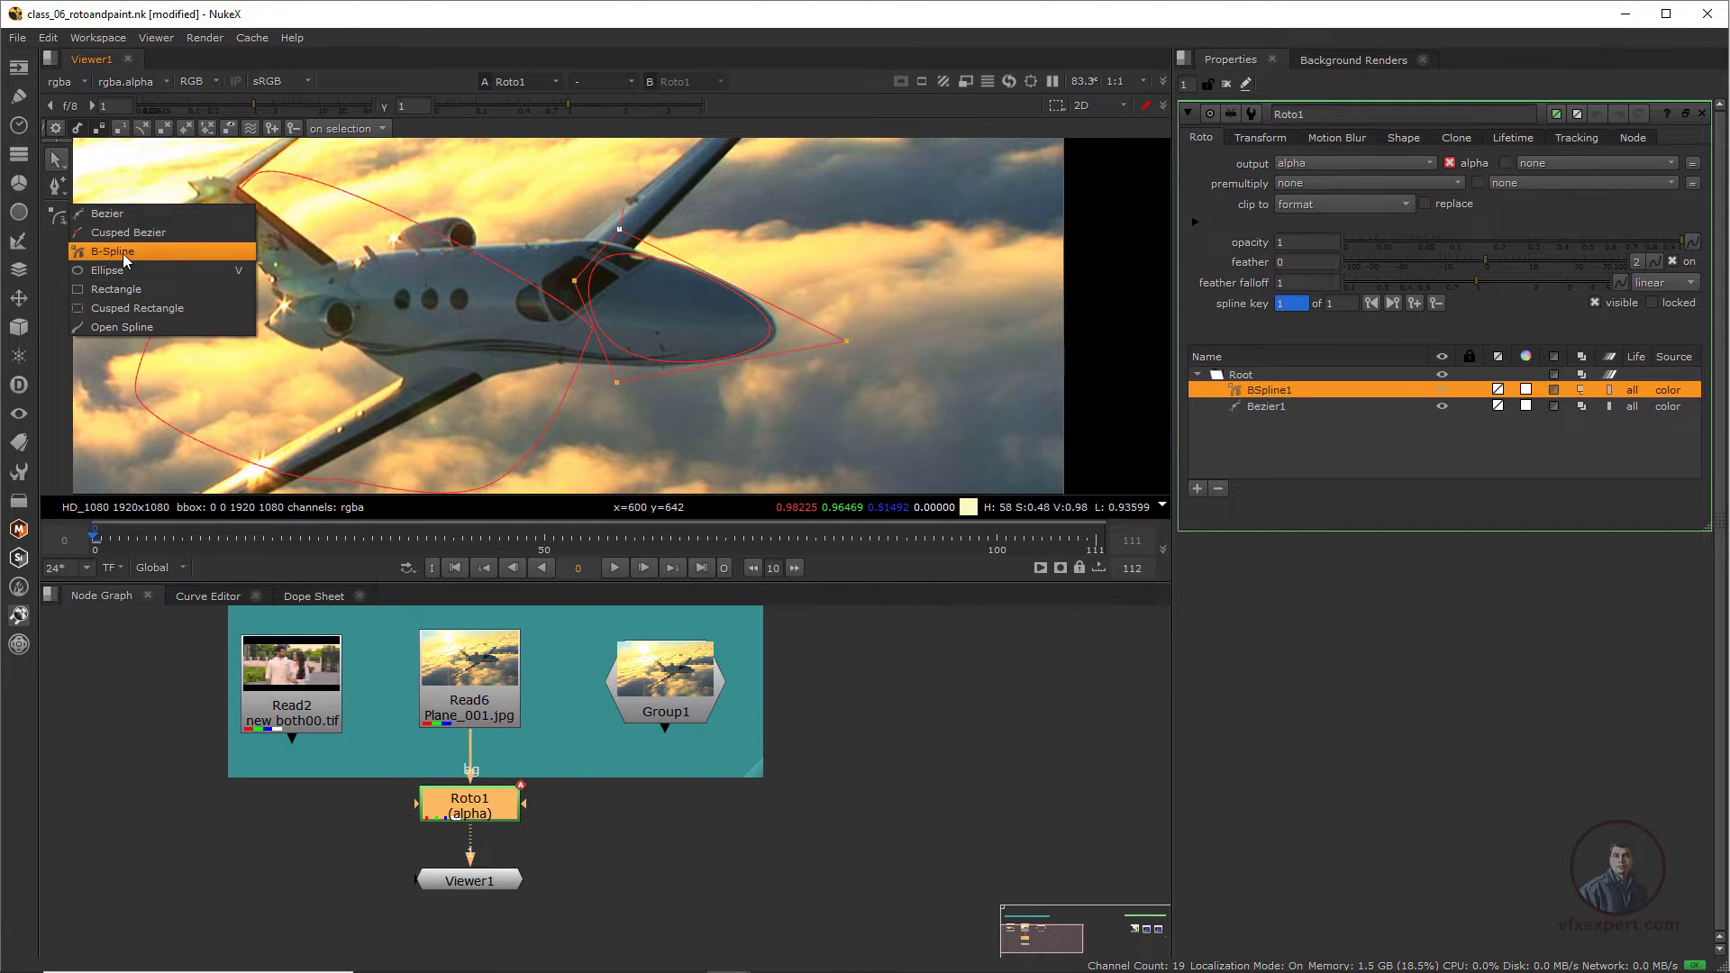
pyautogui.click(58, 218)
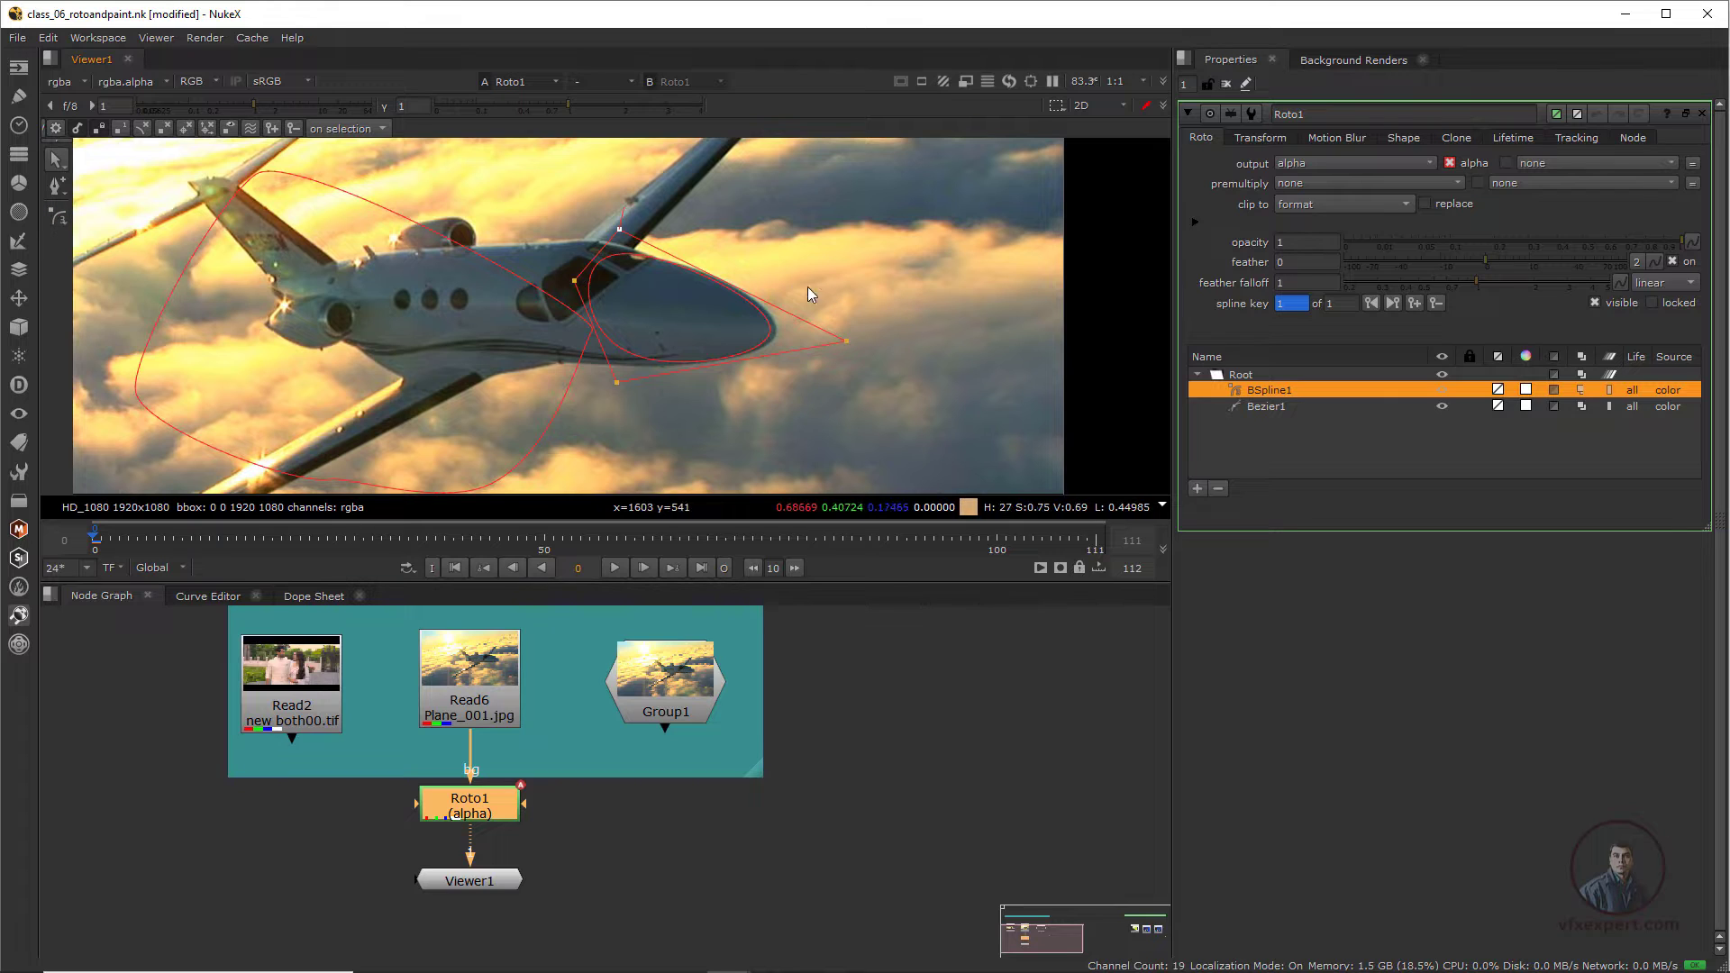
# - Add a point to the B-Spline on the nose's upper edge and adjust its points above the cockpit and below the fuselage
pyautogui.click(62, 184)
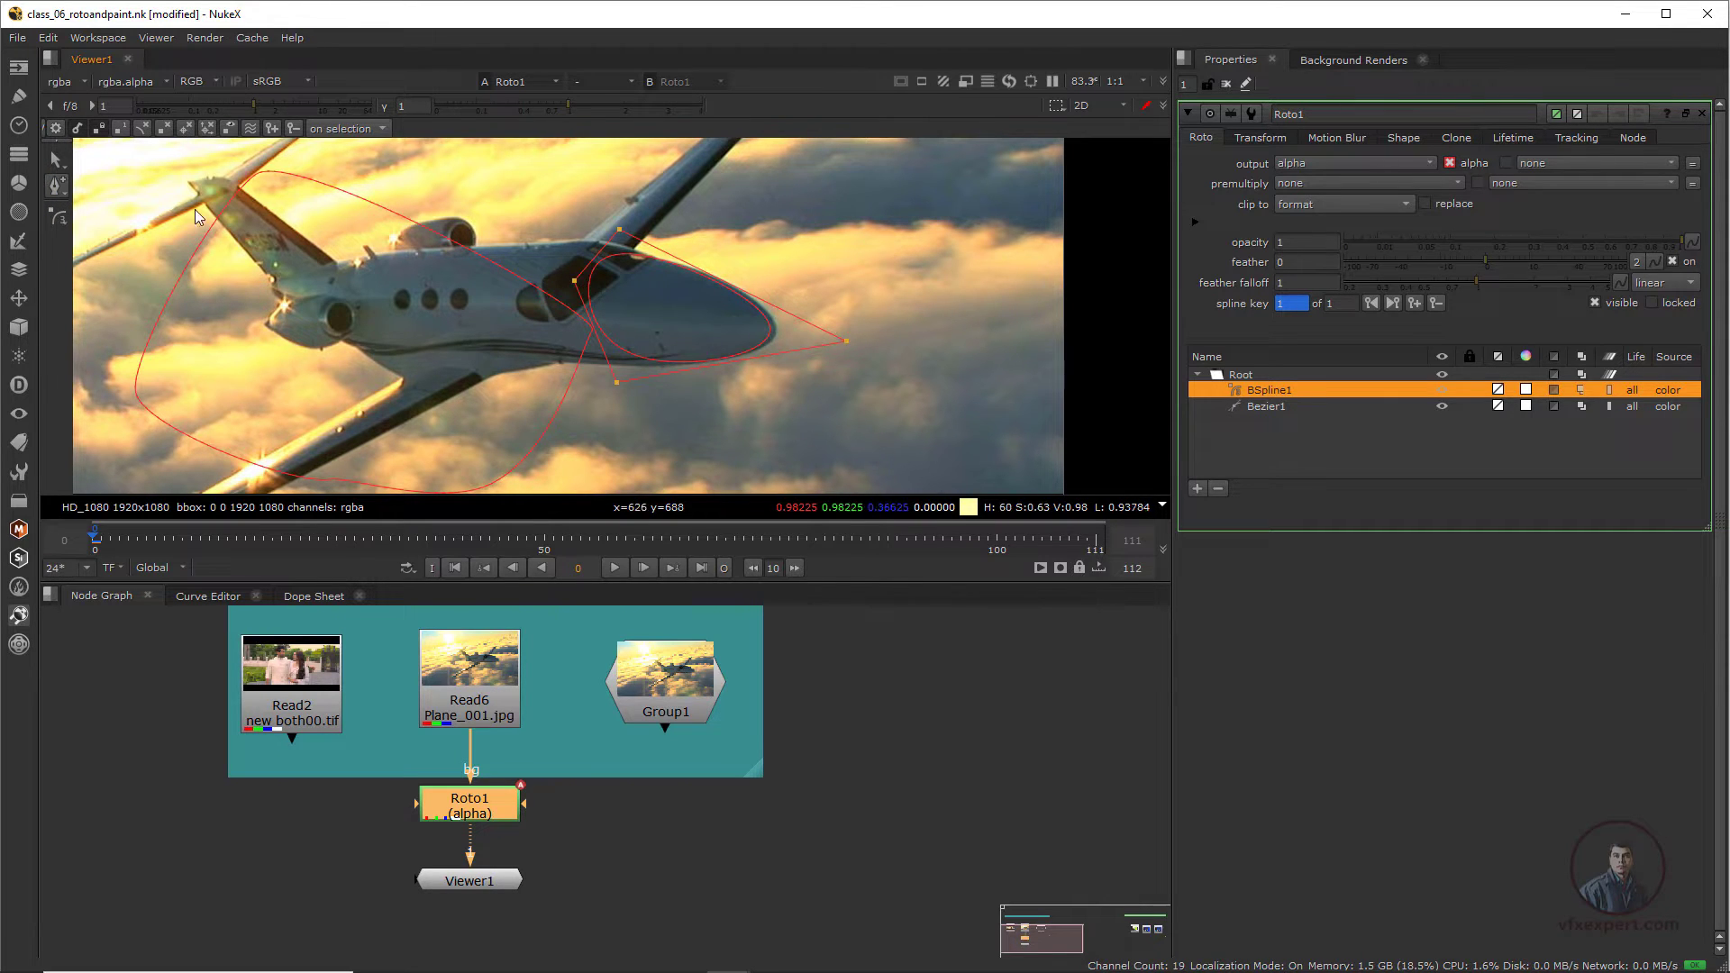
pyautogui.click(722, 278)
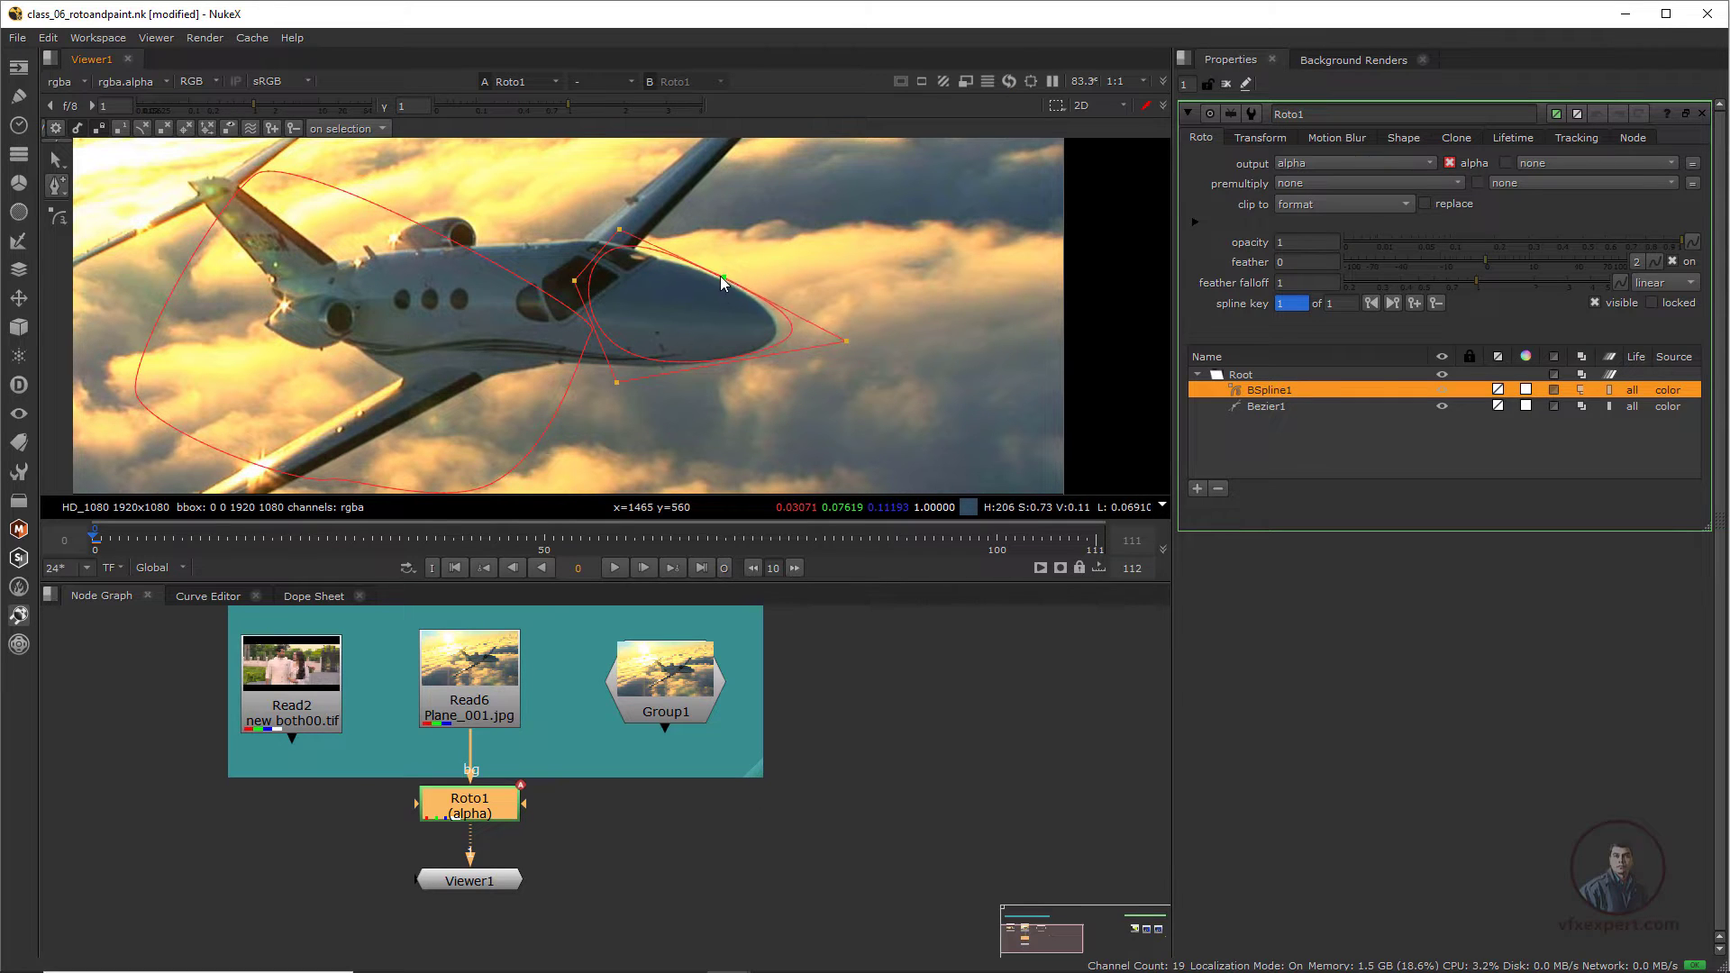
pyautogui.click(611, 240)
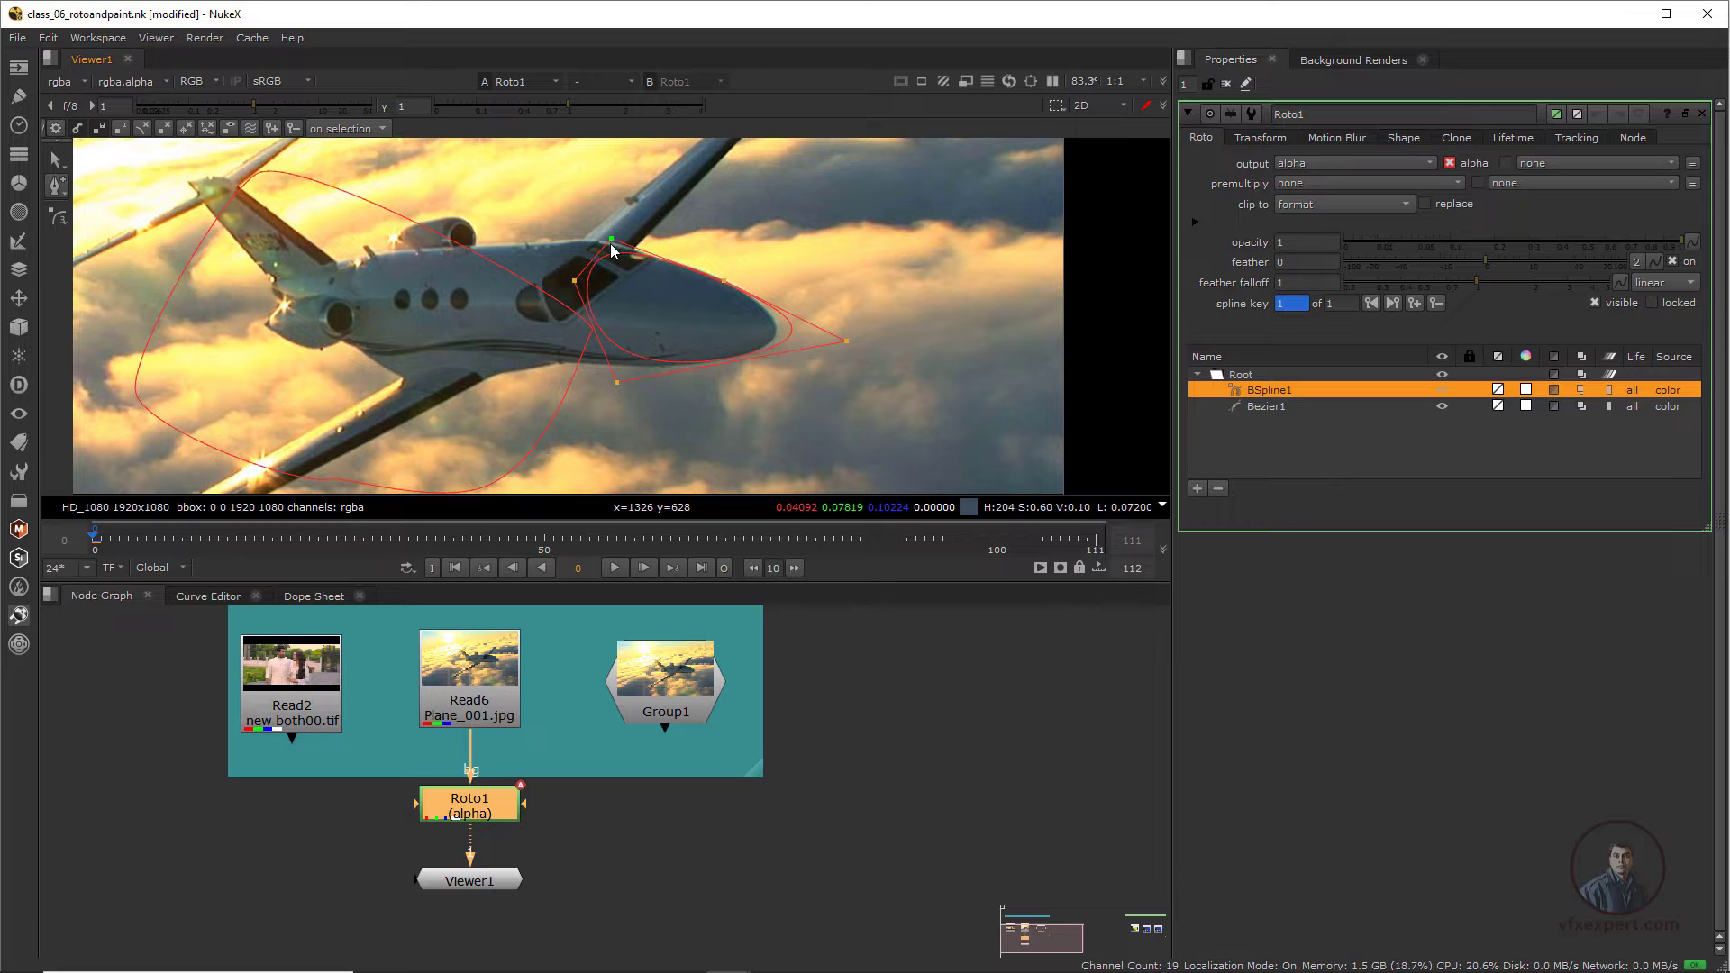
pyautogui.moveTo(616, 382); pyautogui.dragTo(614, 378)
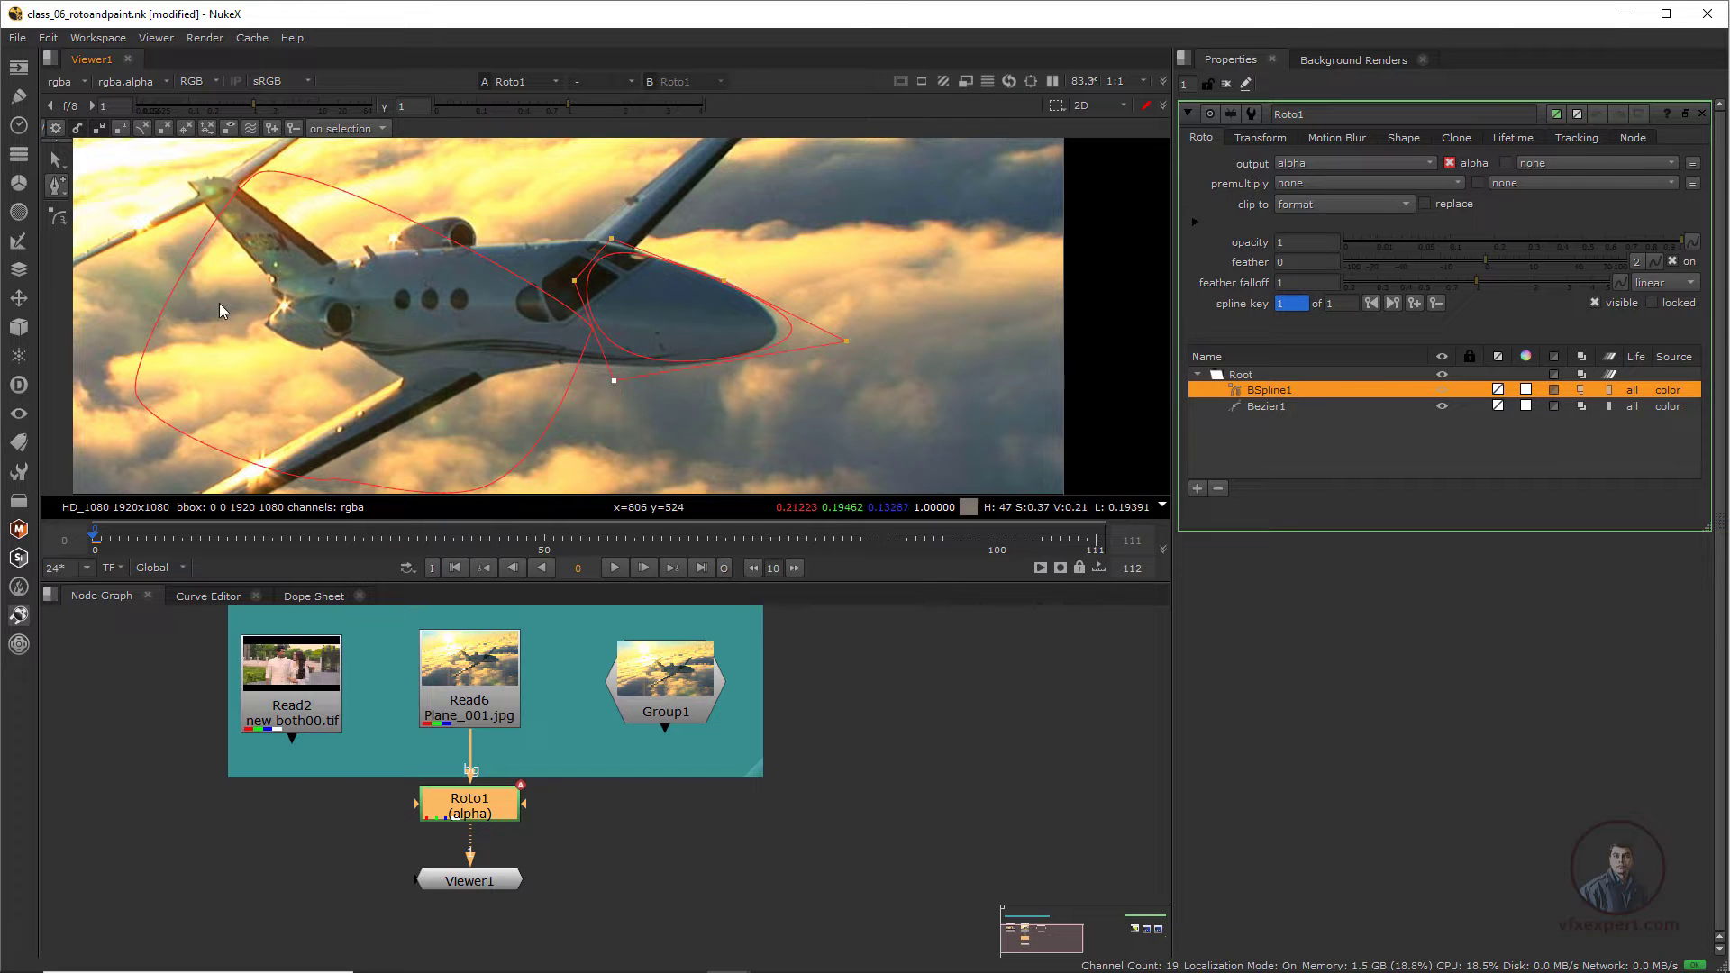
pyautogui.rightClick(59, 214)
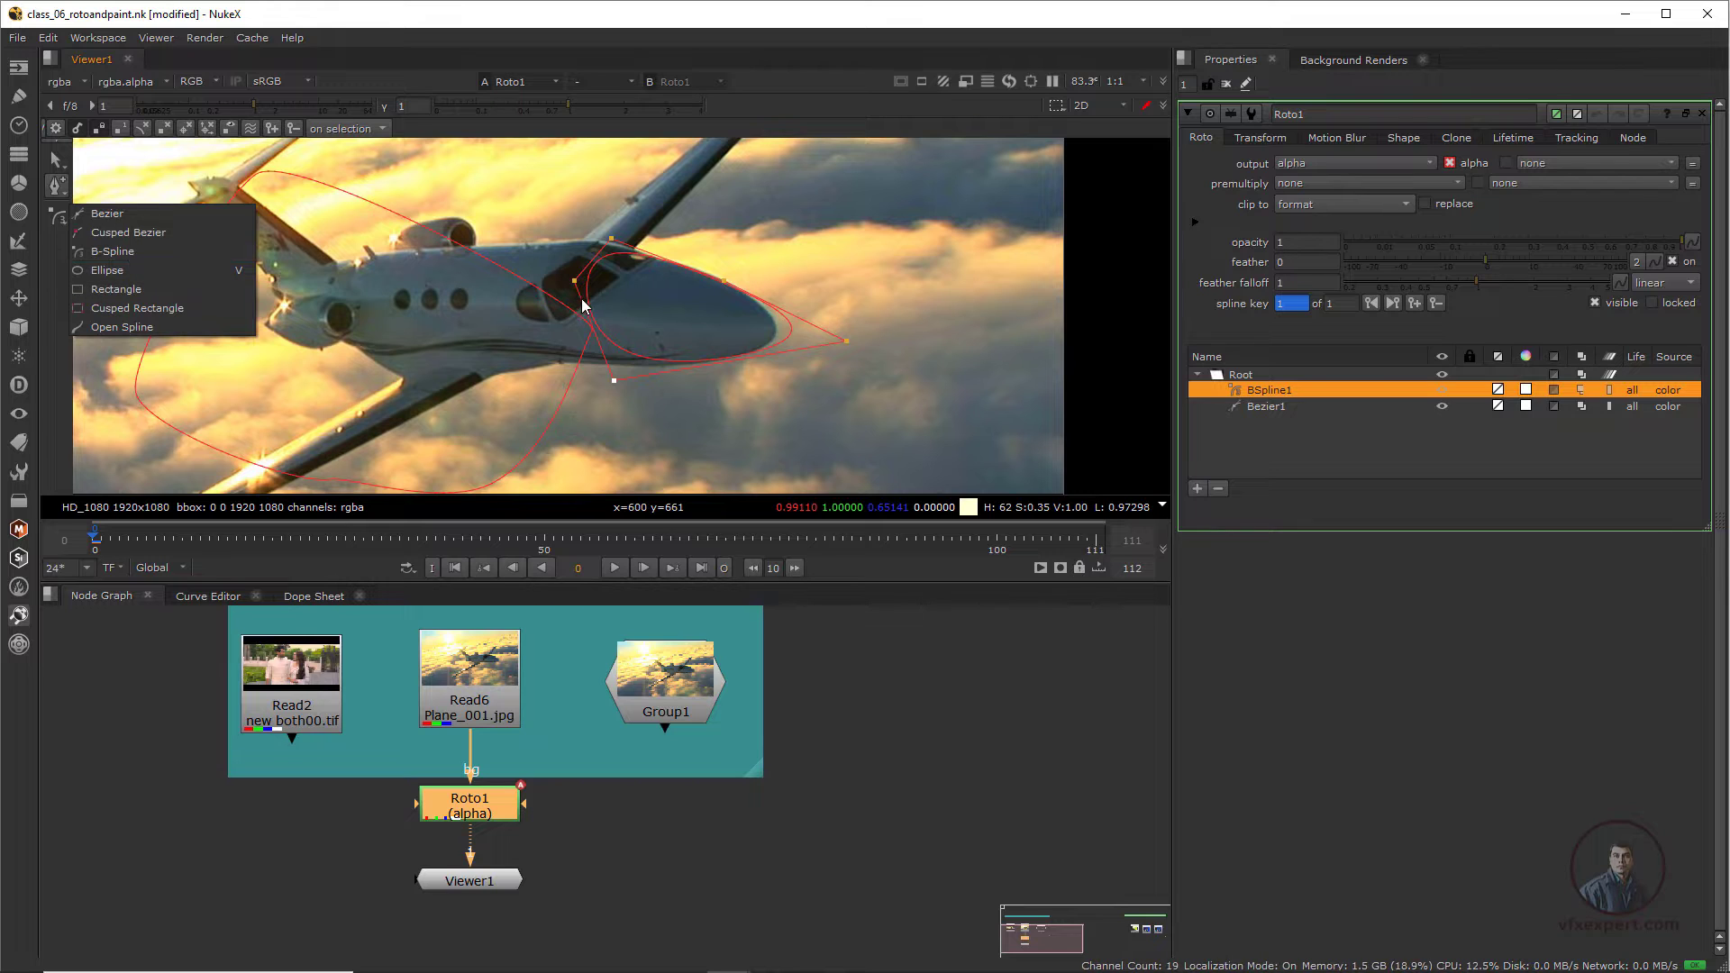
pyautogui.scroll(-2, 534, 339)
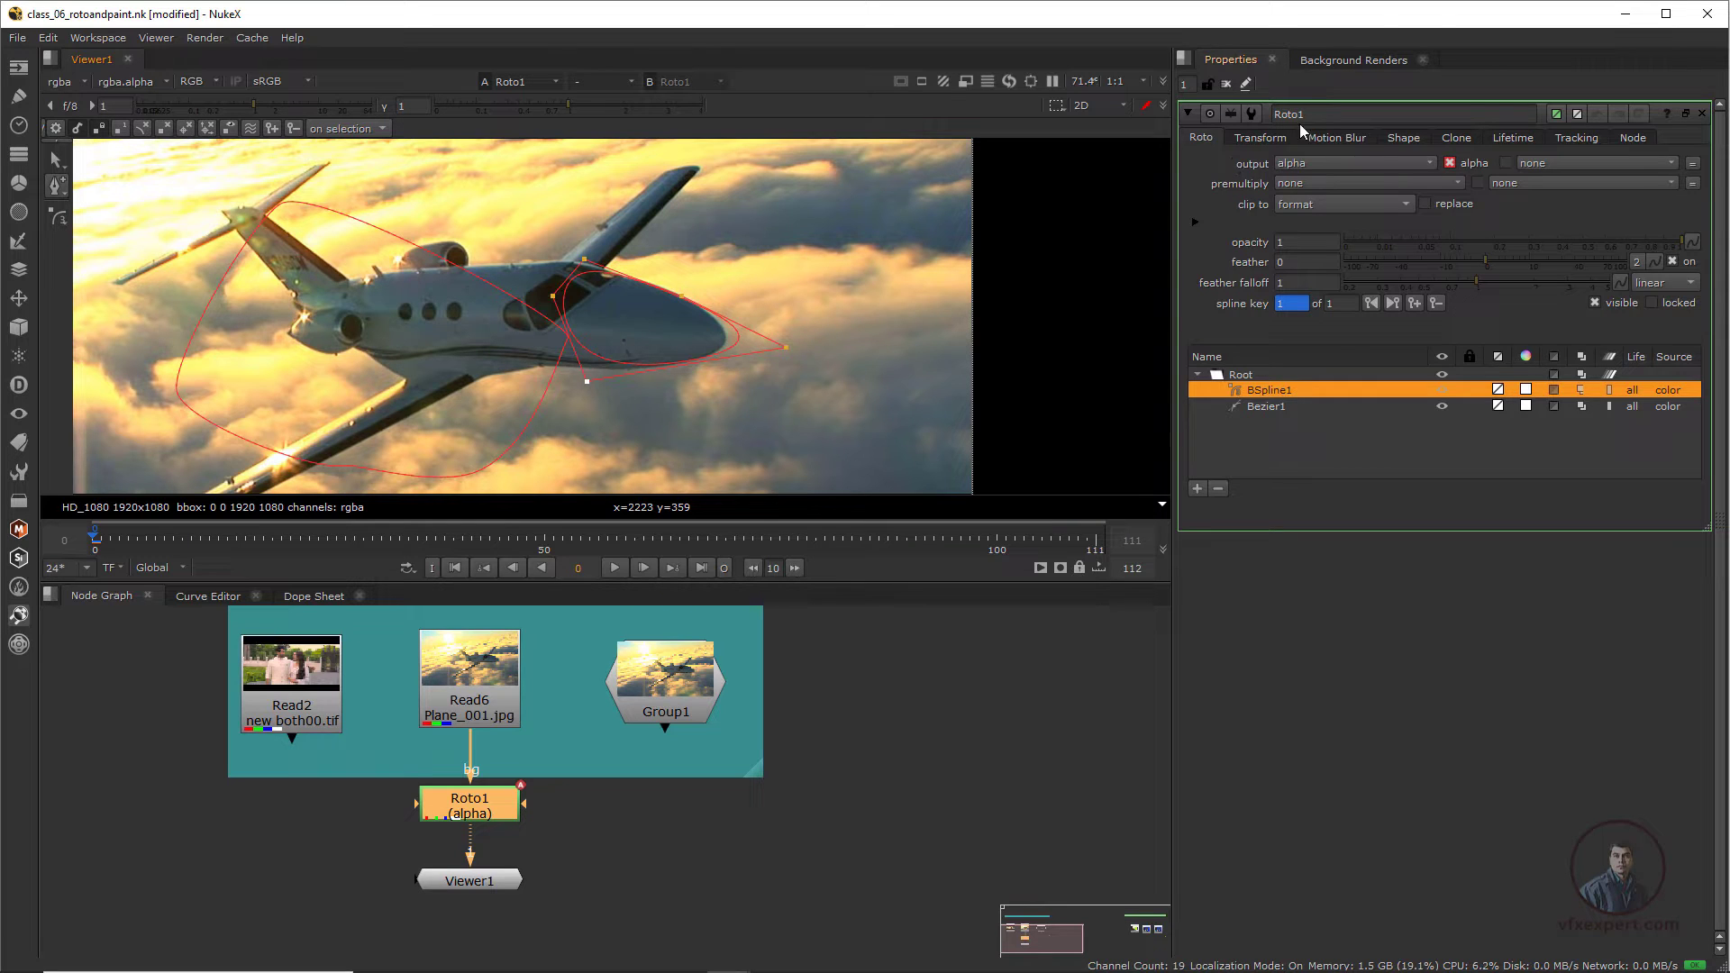
# - Delete the BSpline1 and Bezier1 shapes together, and remove the Roto1 node from the node graph
pyautogui.click(1263, 408)
pyautogui.click(1265, 401)
pyautogui.click(1267, 407)
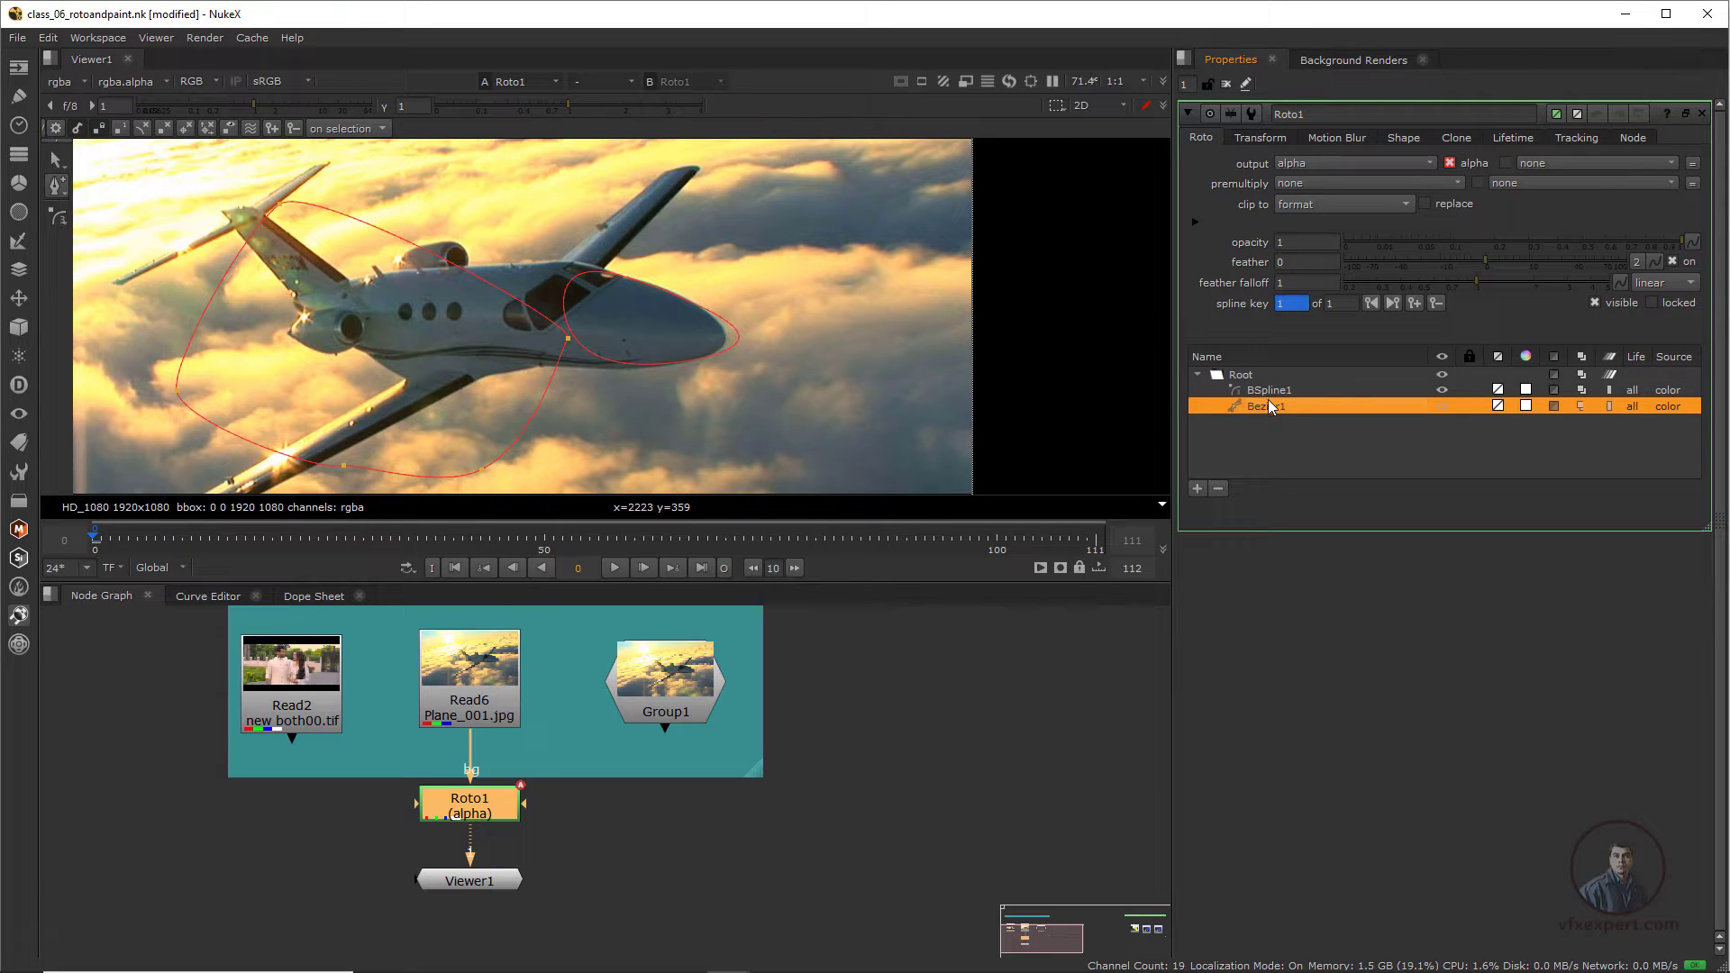
pyautogui.keyDown('shift'); pyautogui.click(1271, 394); pyautogui.keyUp('shift')
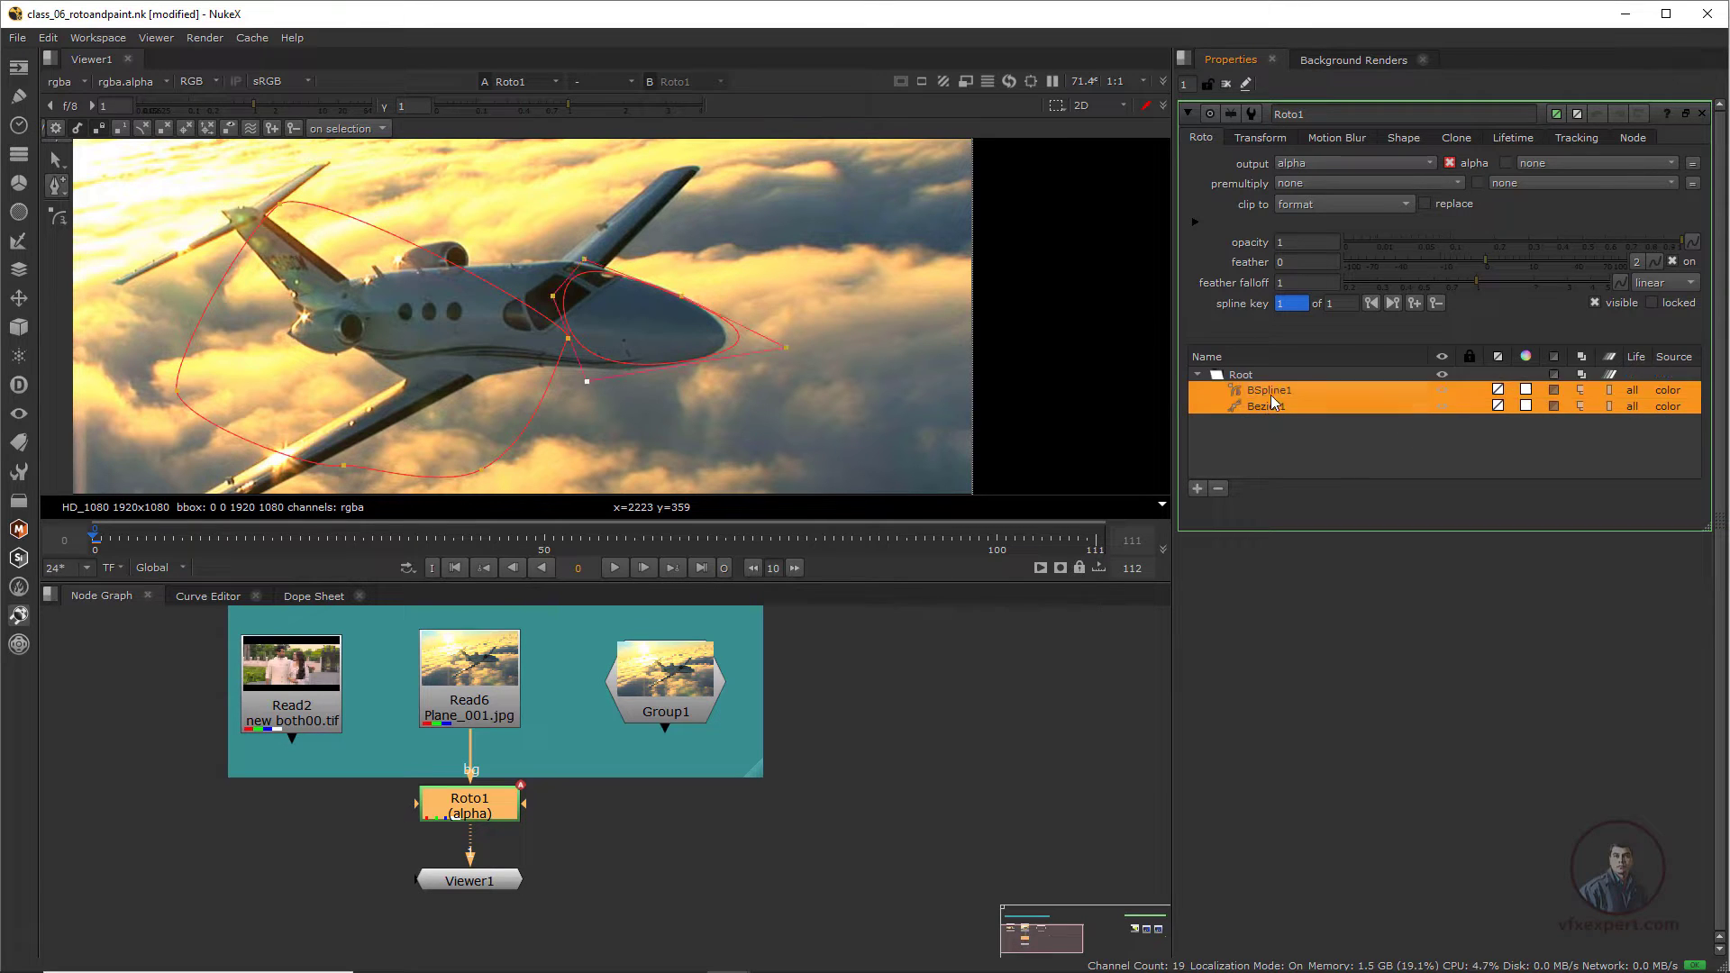
pyautogui.click(1218, 489)
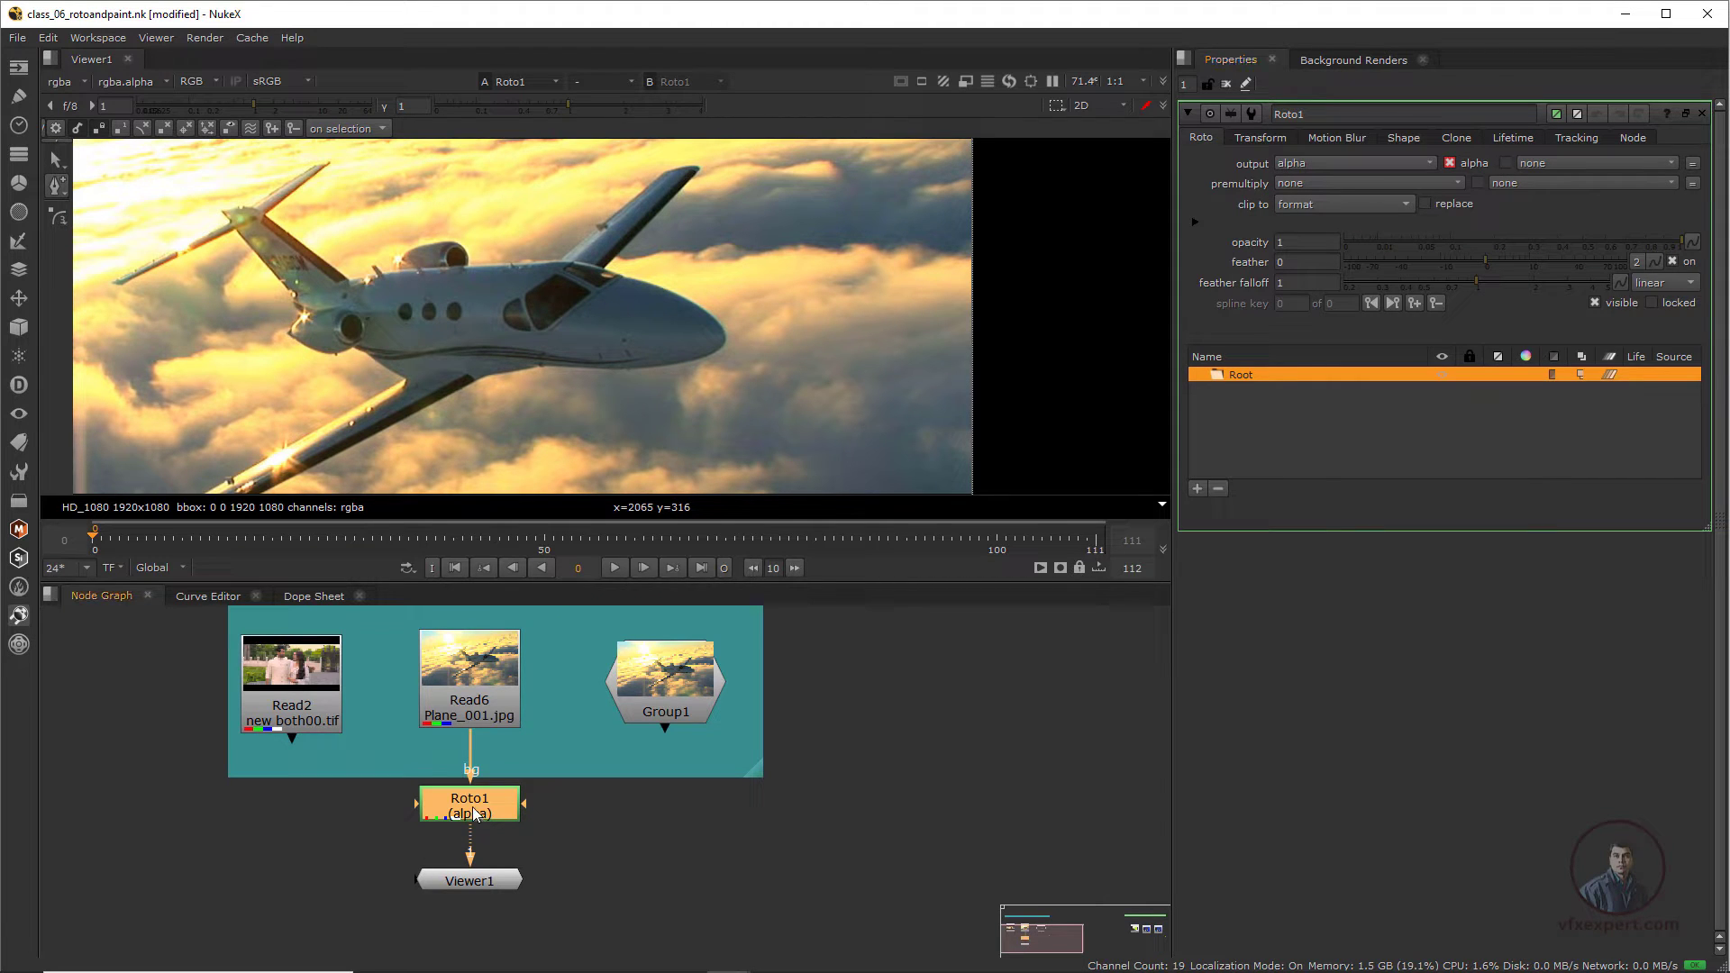
pyautogui.press('Delete')
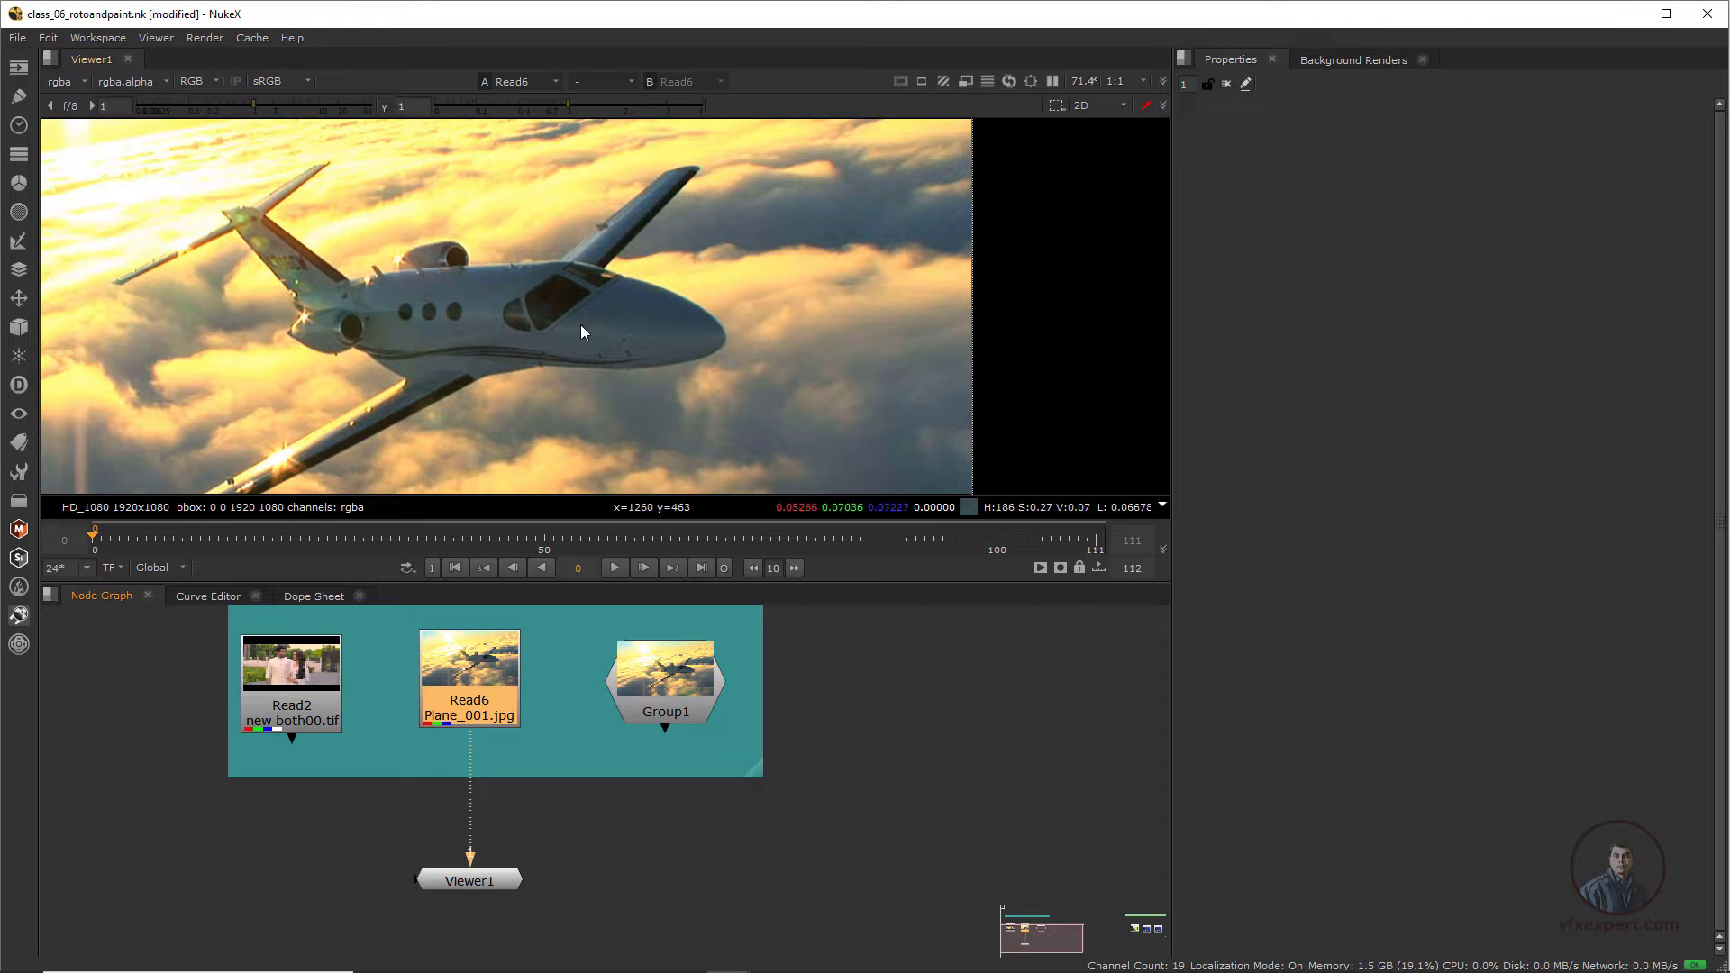
# - Play the plane clip briefly, return to its first frame, and examine the outlines of the wings, fuselage and nose
pyautogui.press('l')
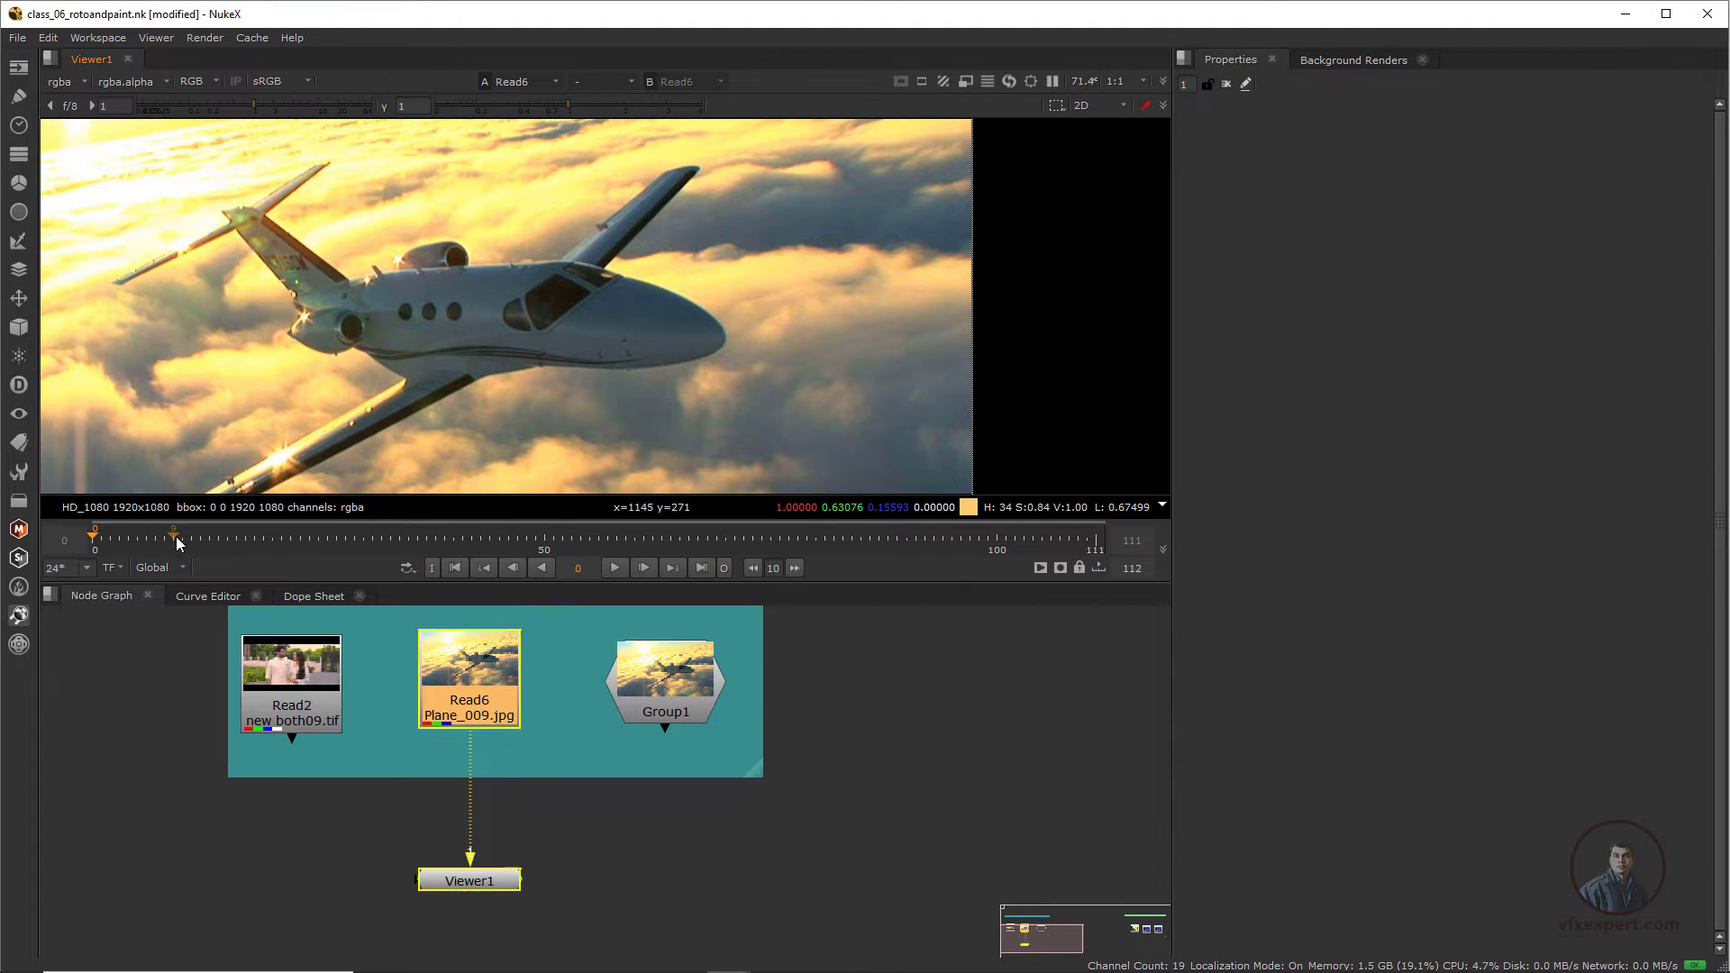
pyautogui.click(455, 568)
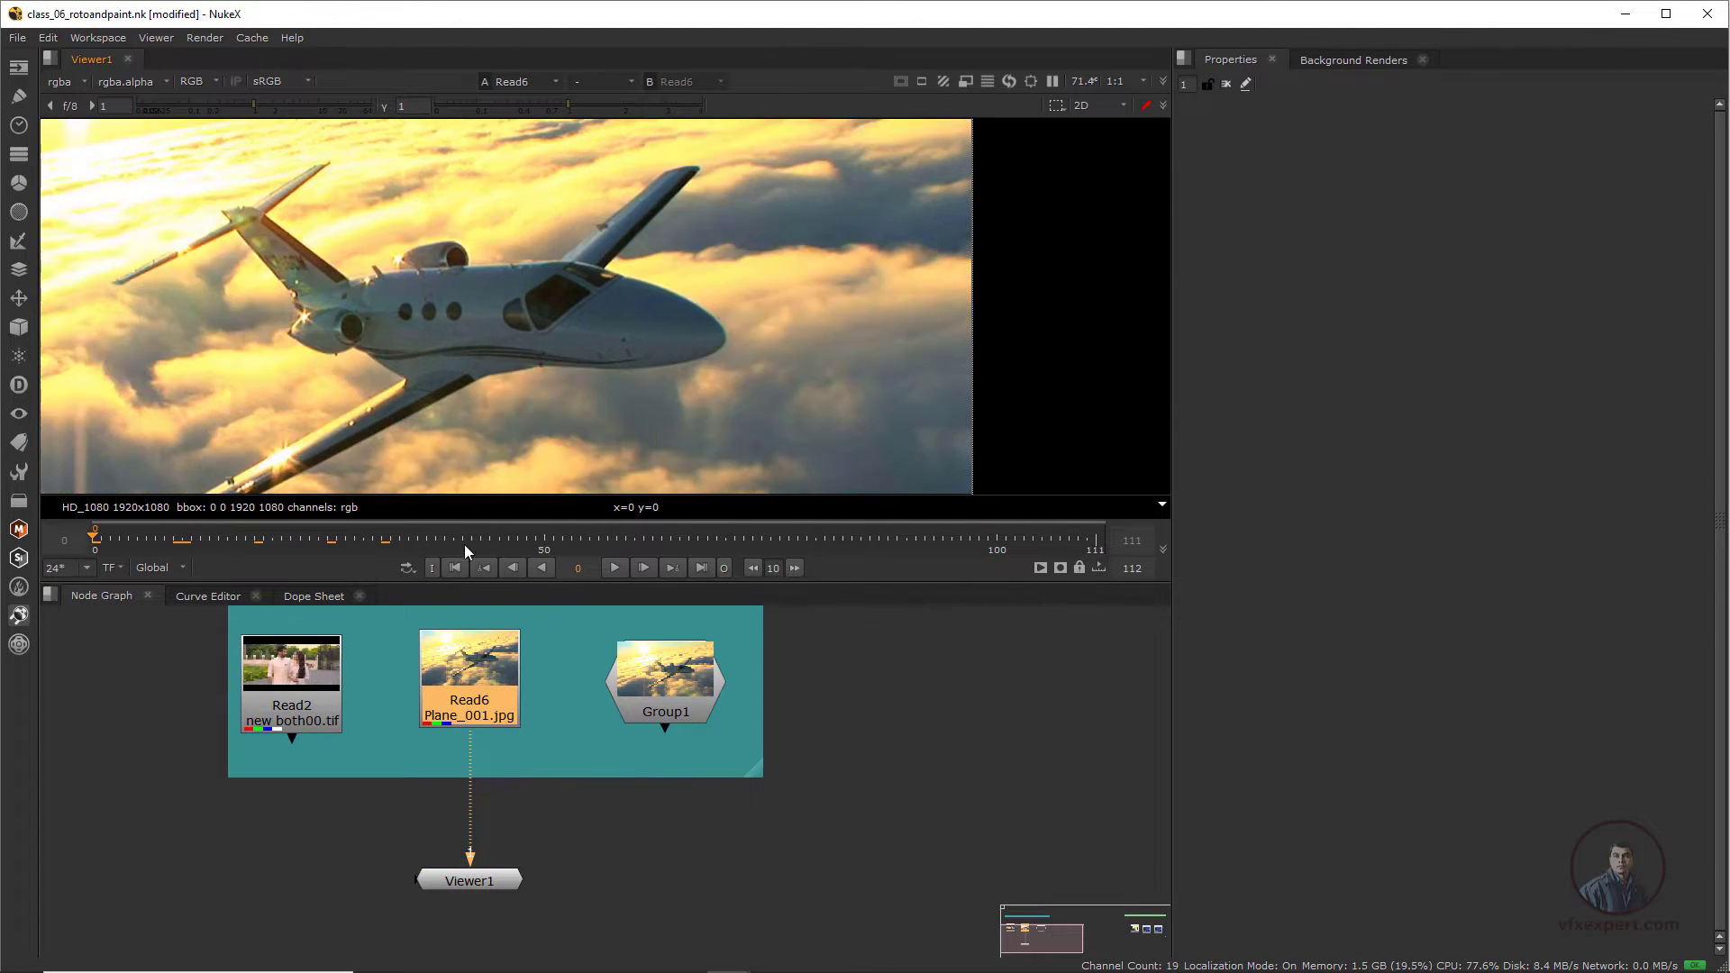
pyautogui.moveTo(597, 350); pyautogui.dragTo(544, 349, button='middle')
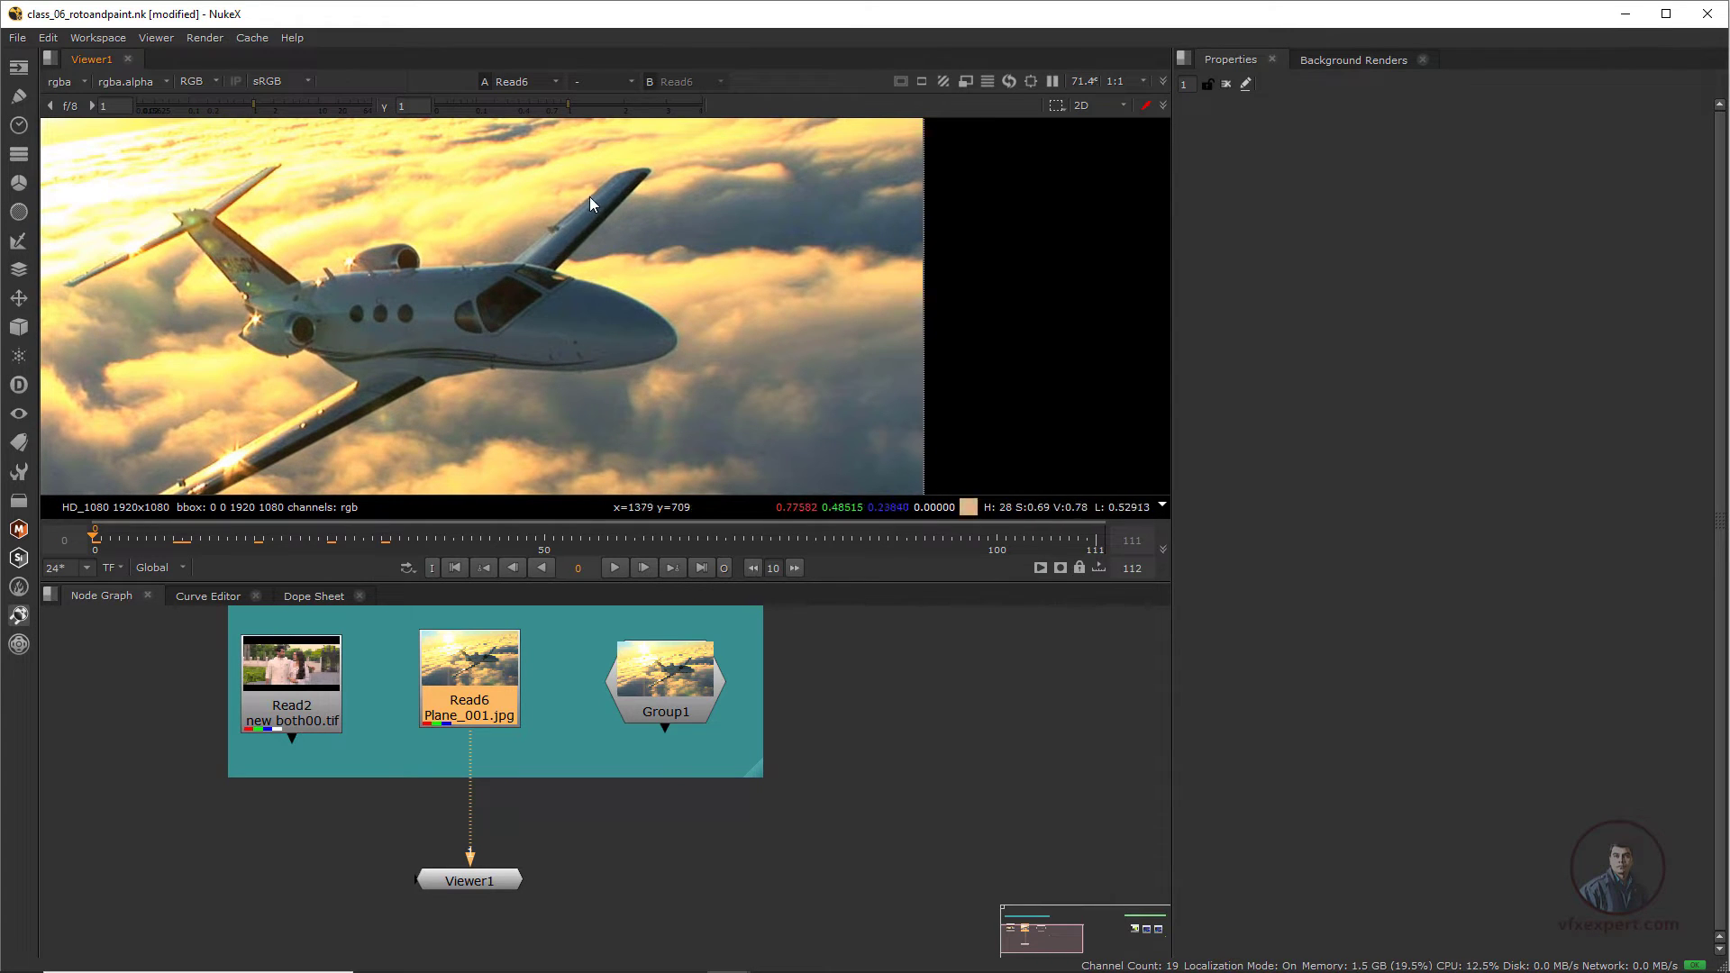
pyautogui.scroll(-1, 541, 350)
pyautogui.scroll(2, 540, 349)
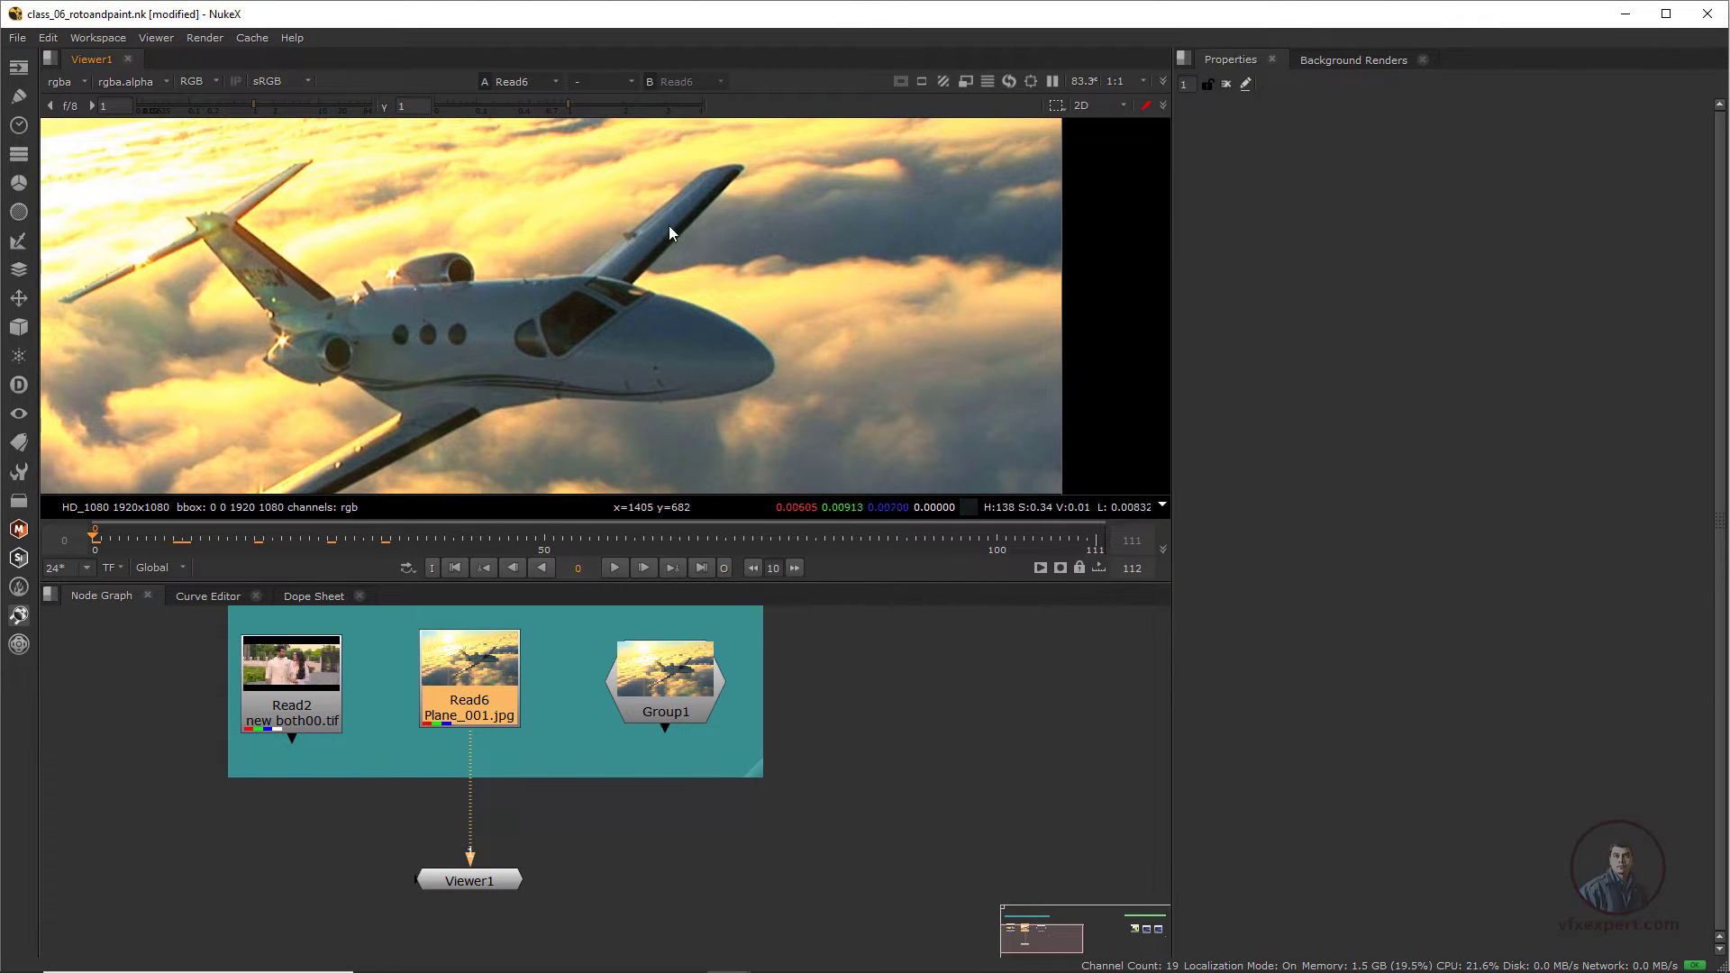
pyautogui.moveTo(536, 364); pyautogui.dragTo(583, 301, button='middle')
pyautogui.moveTo(400, 382); pyautogui.dragTo(469, 434, button='middle')
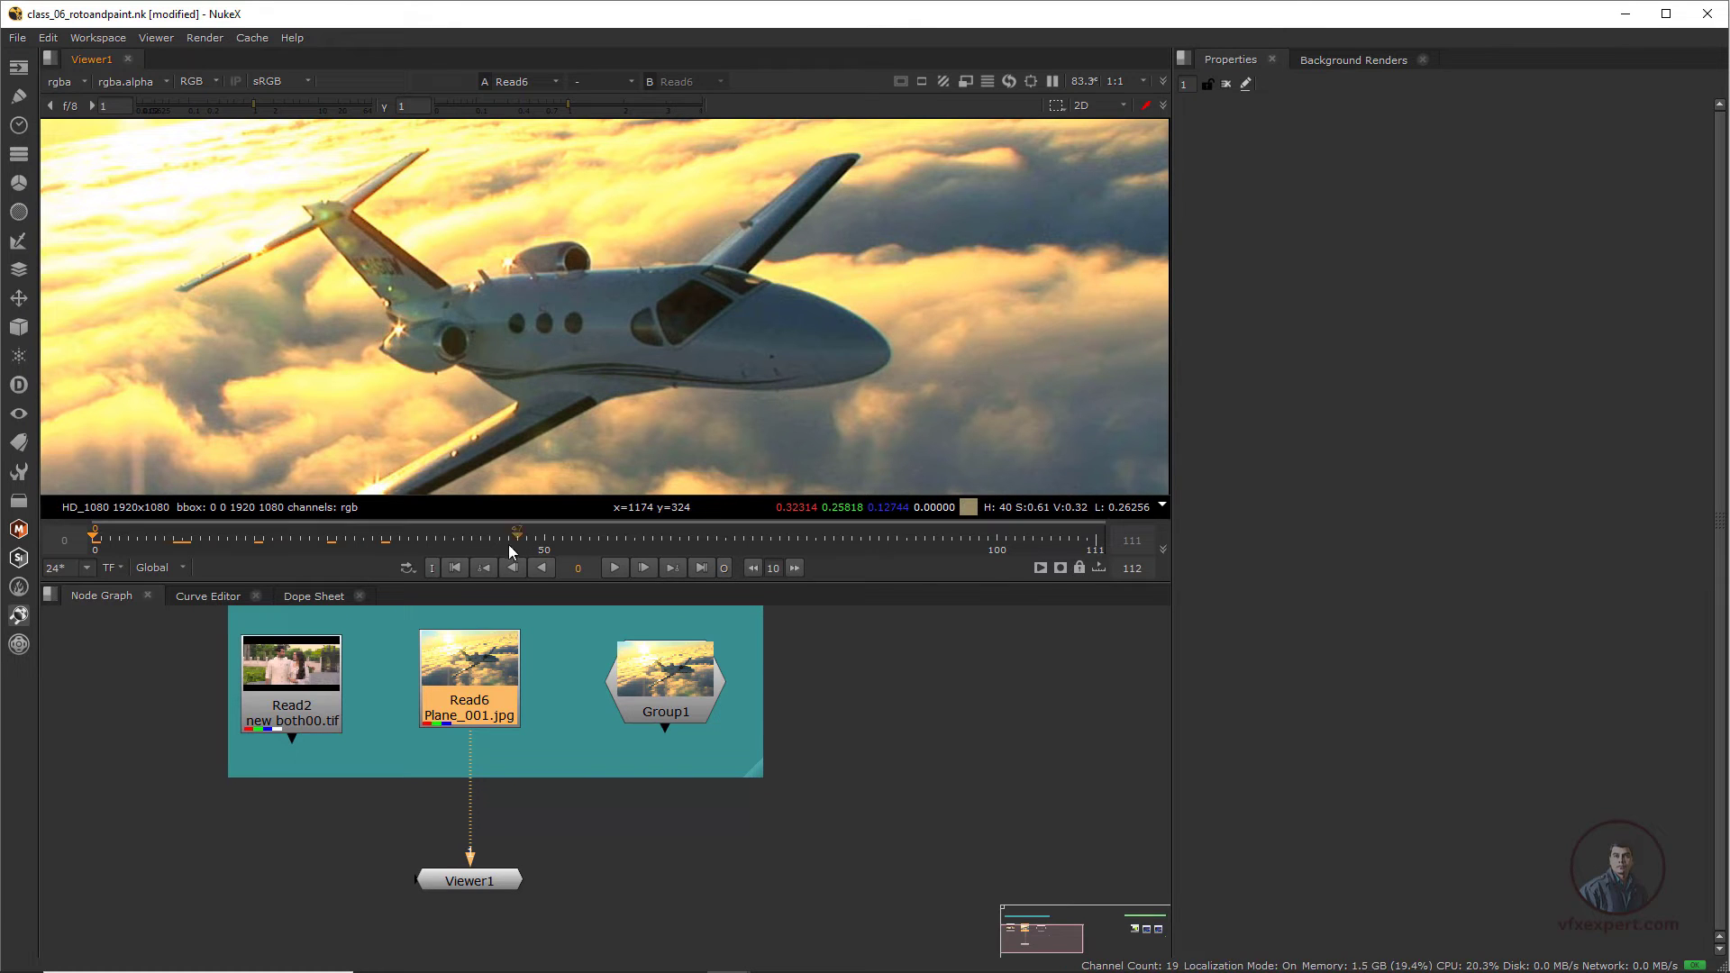
pyautogui.scroll(2, 684, 405)
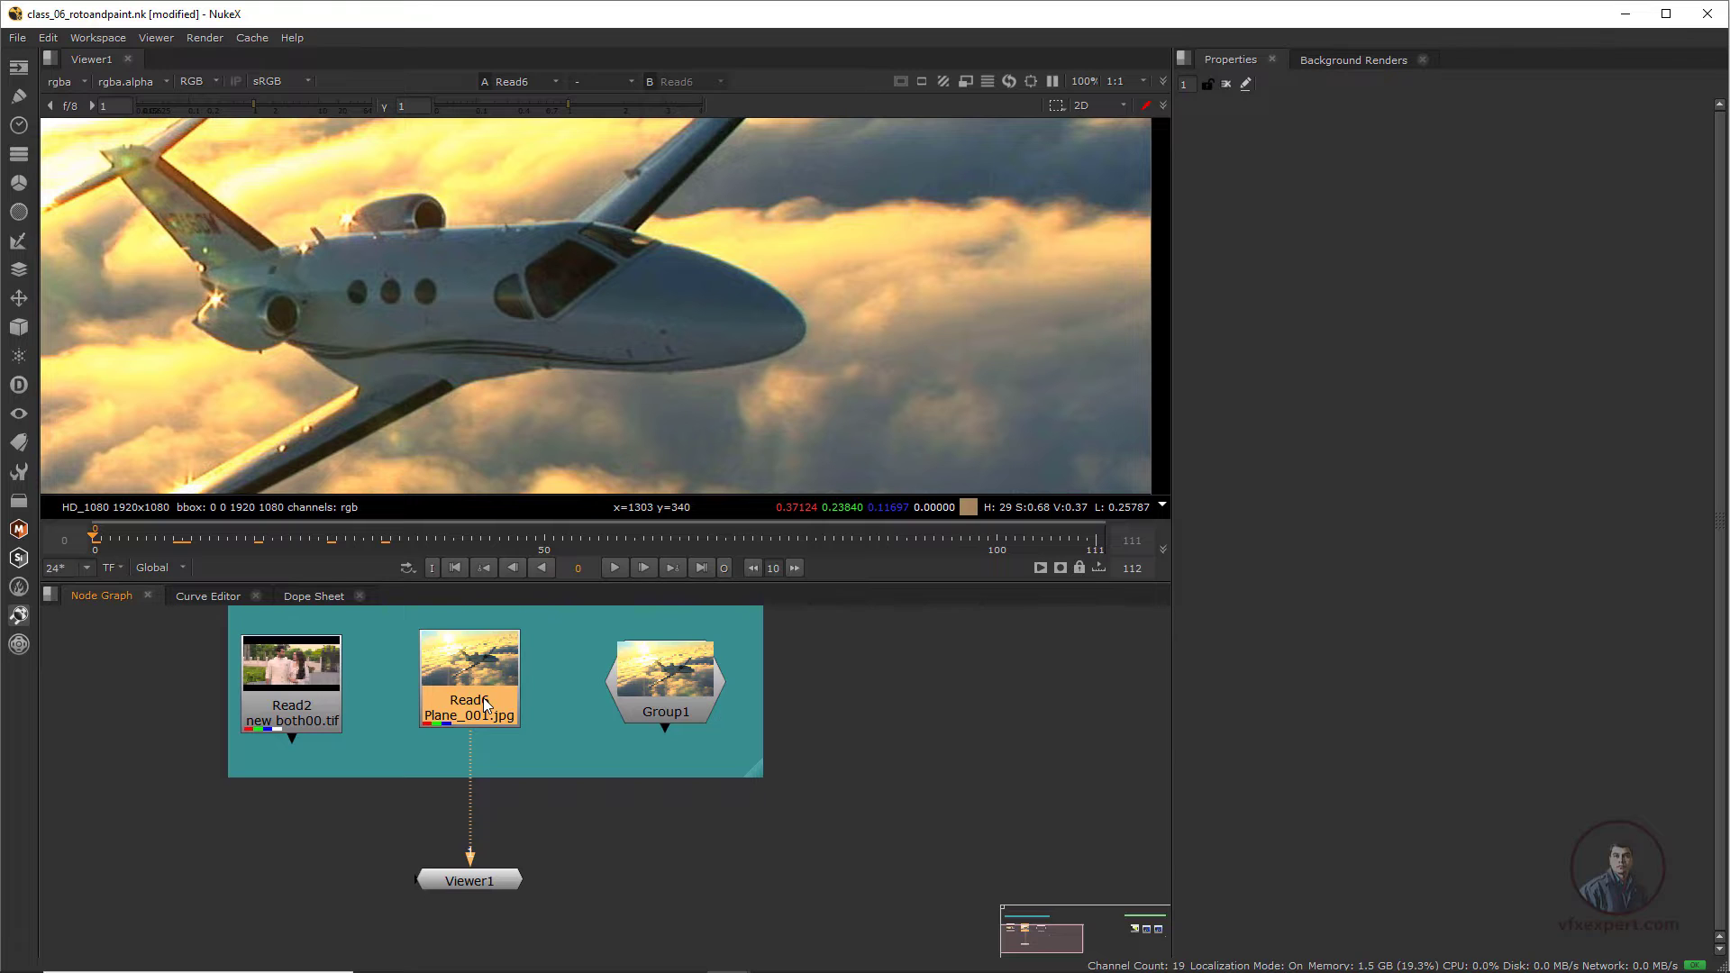
# - Add a Roto node between Read6 and Viewer1, placed just below the backdrop
pyautogui.press('o')
pyautogui.moveTo(488, 776); pyautogui.dragTo(489, 815)
# - Draw a closed B-Spline around the plane's nose and cockpit, following the fuselage underside, nose tip and upper edge
pyautogui.rightClick(60, 217)
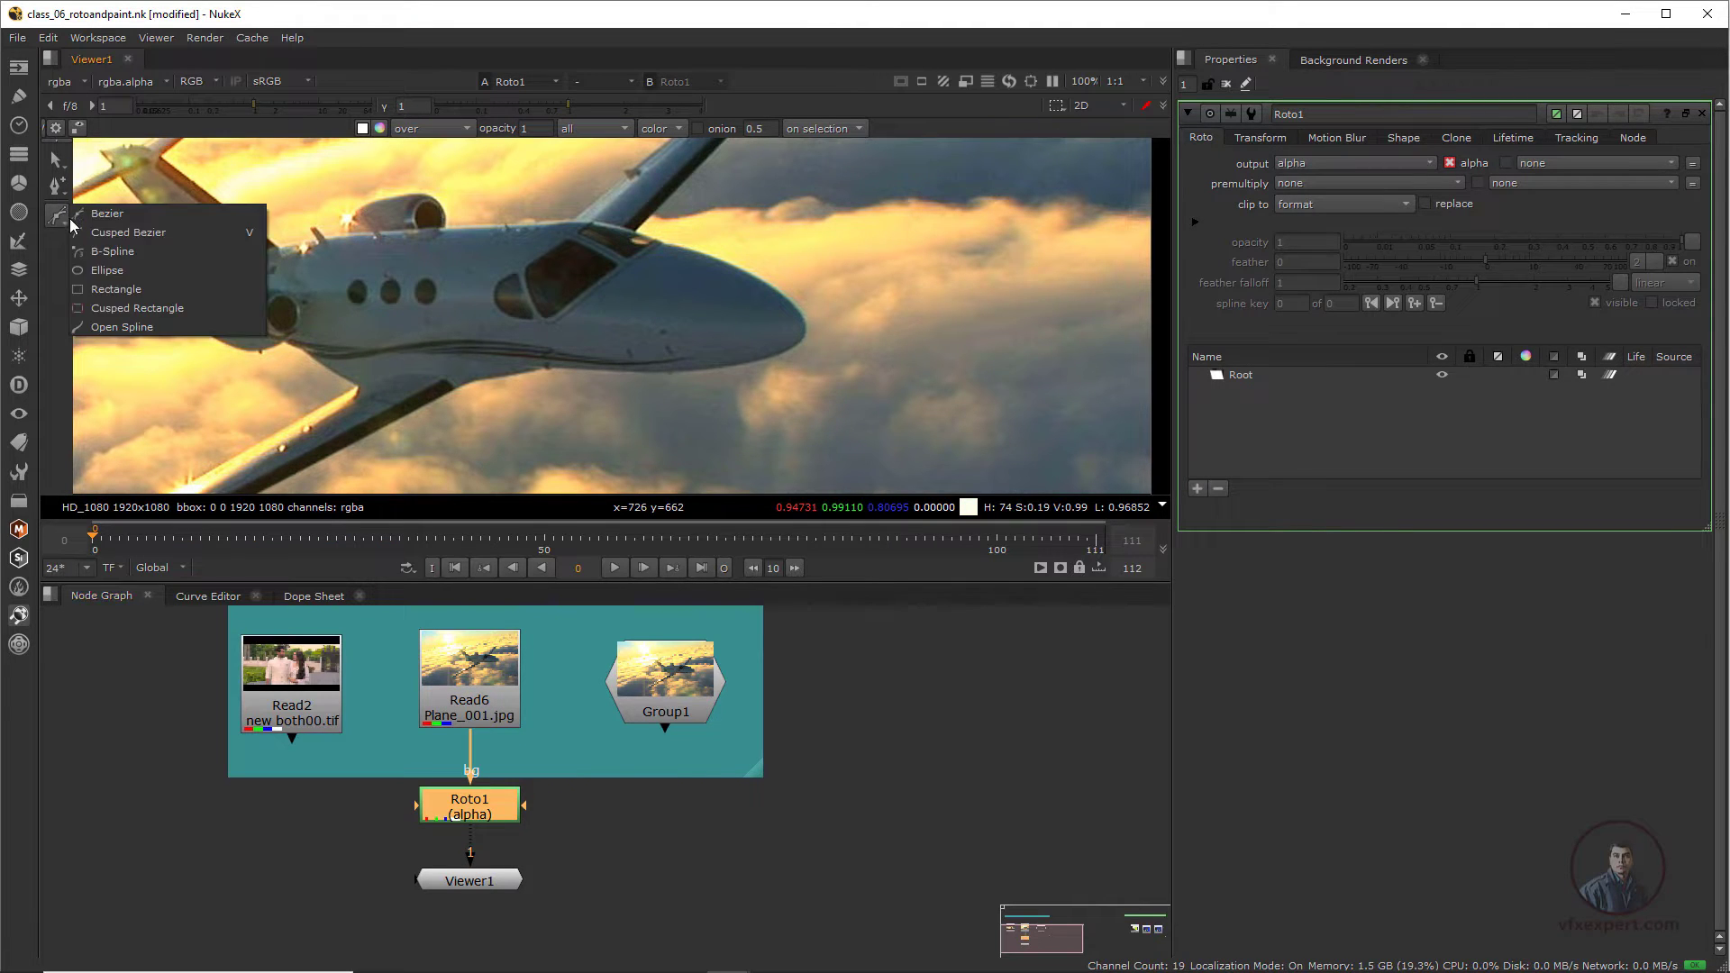
pyautogui.click(116, 257)
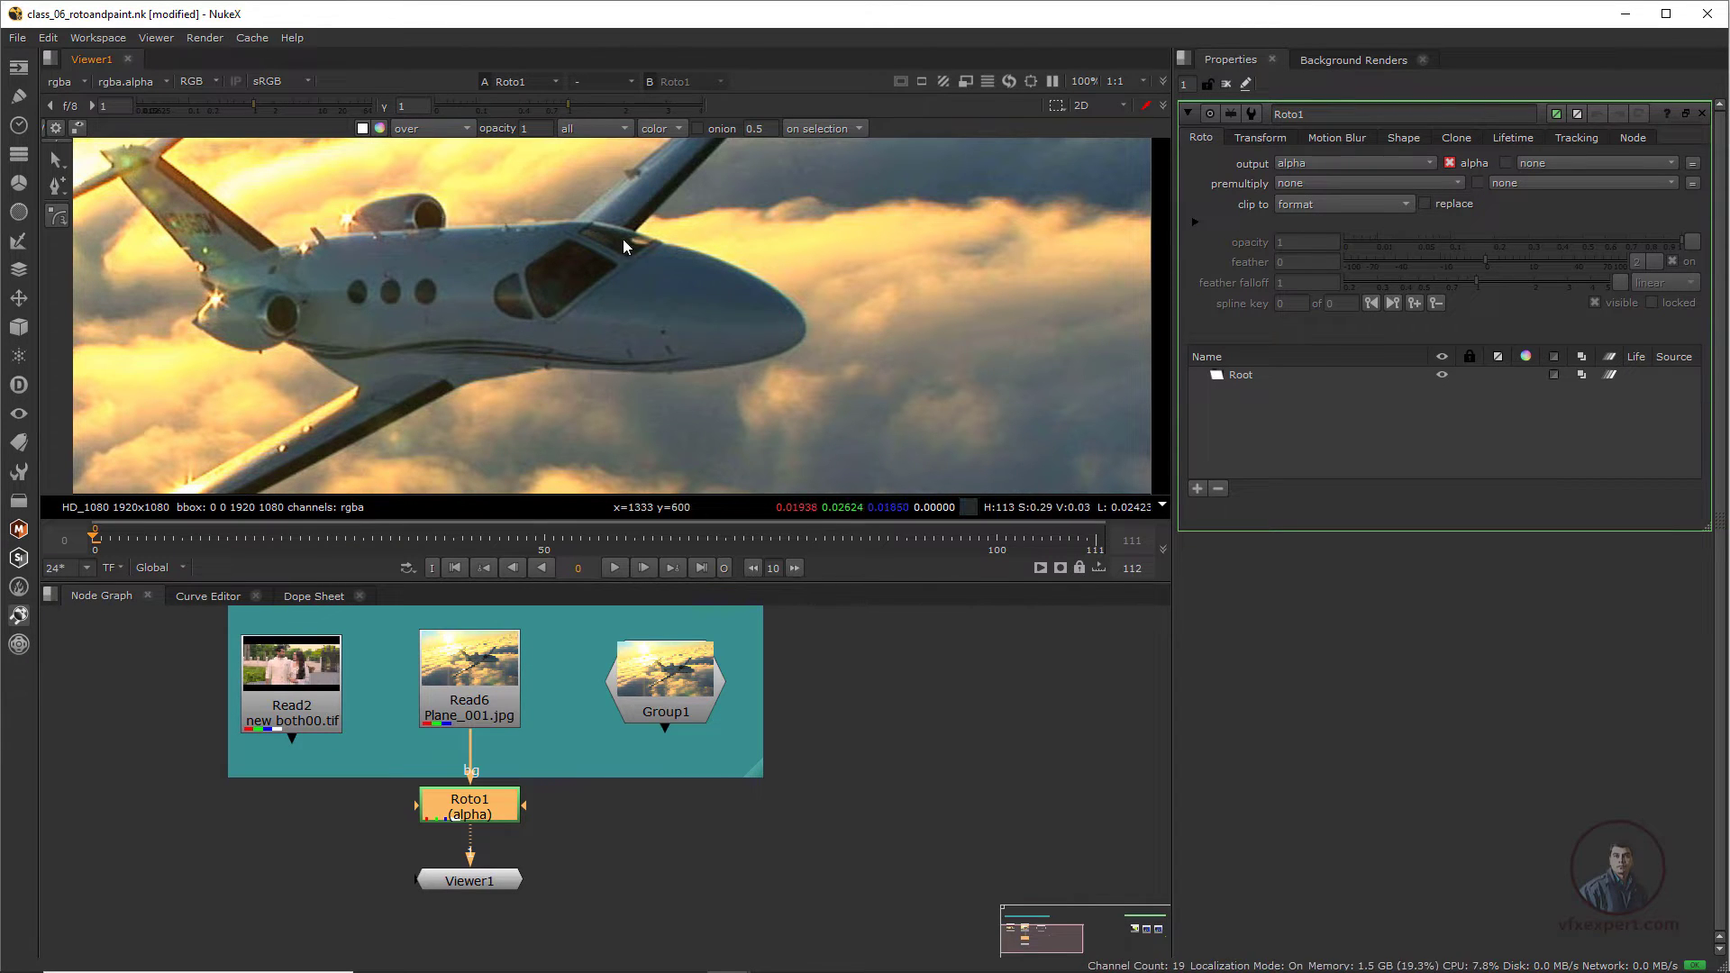
pyautogui.scroll(3, 667, 262)
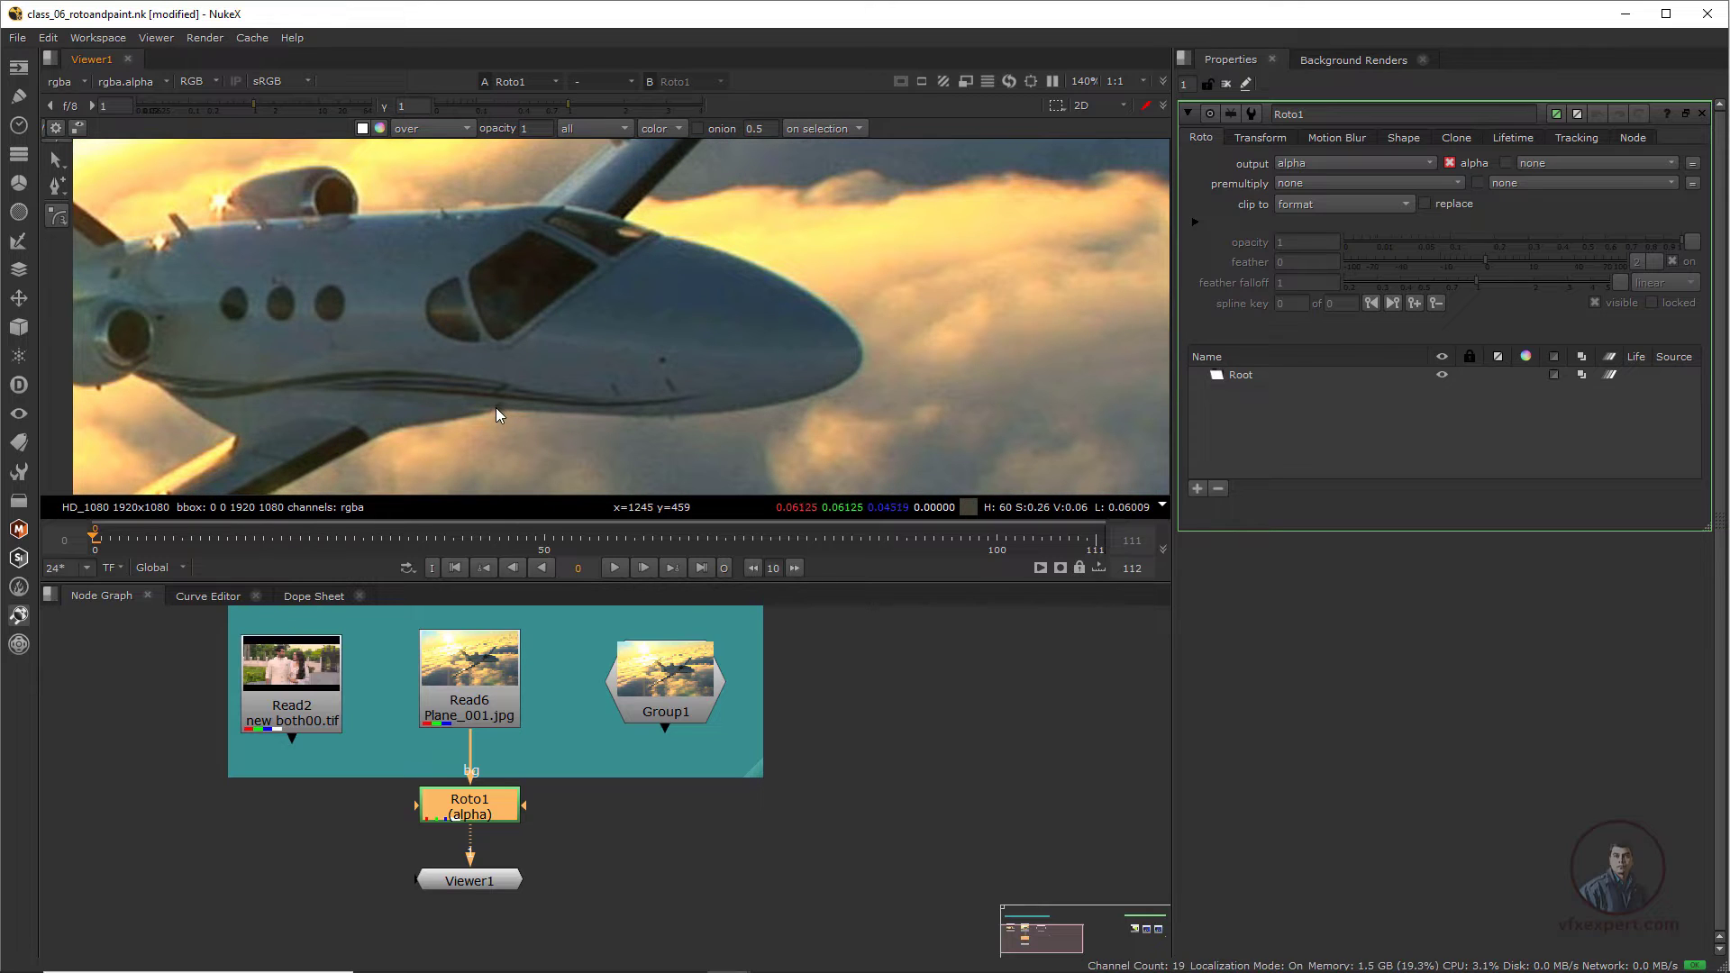
pyautogui.click(494, 407)
pyautogui.click(667, 412)
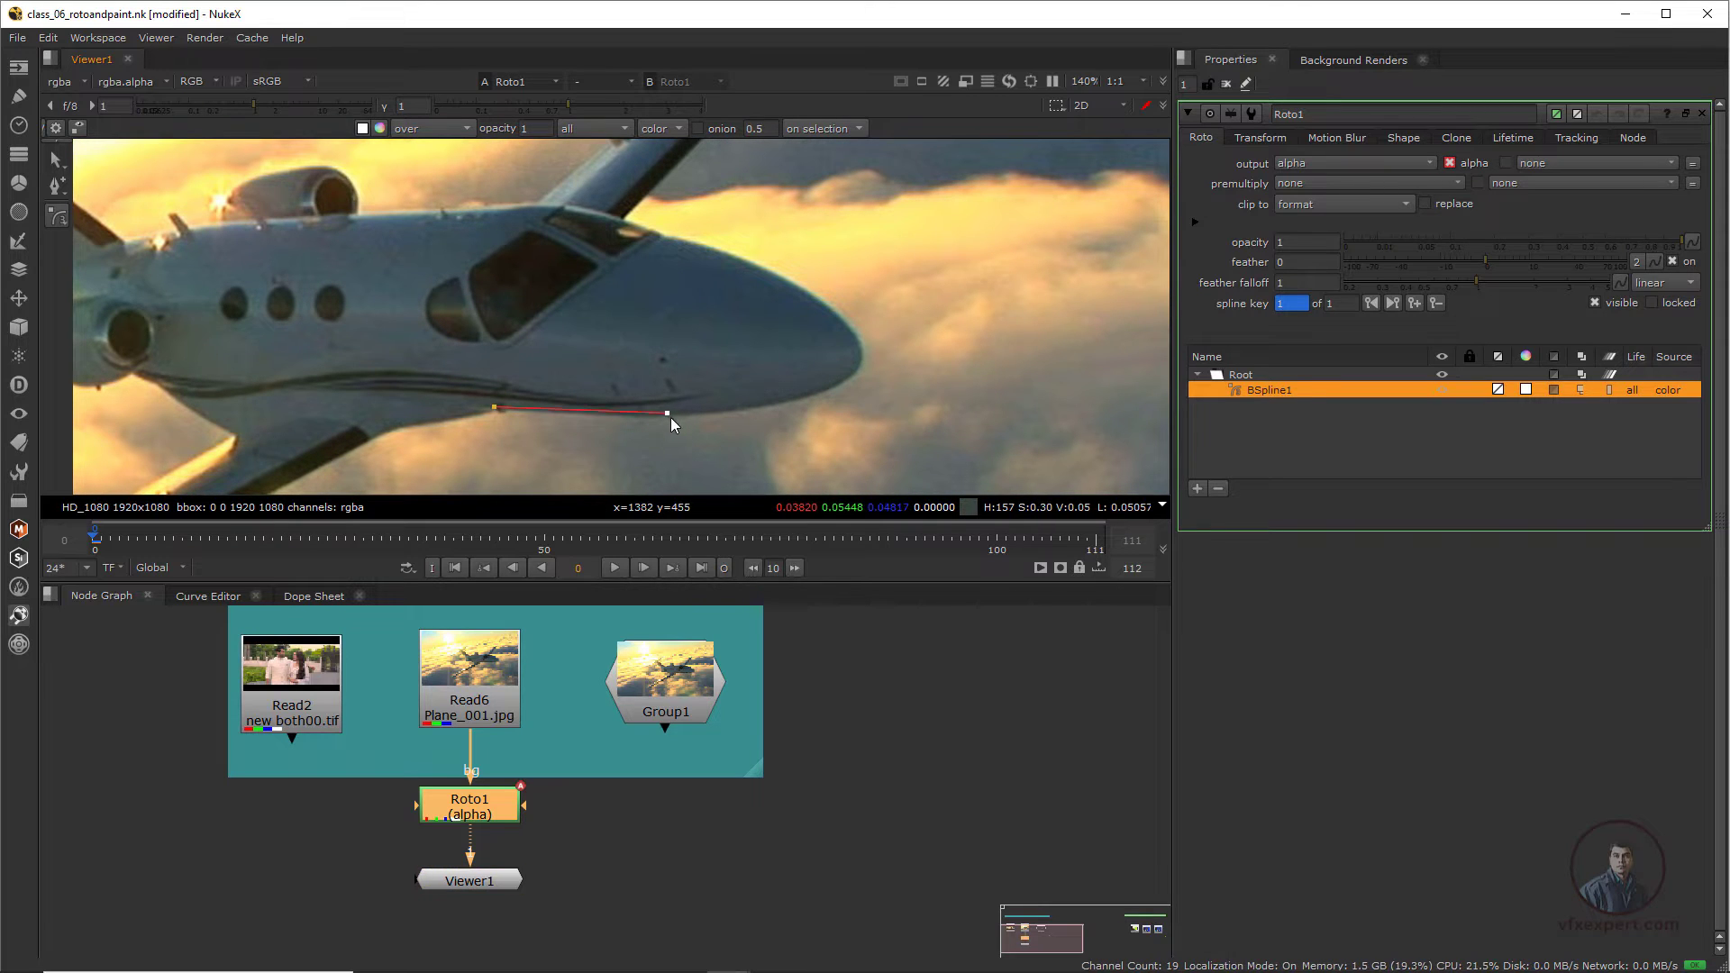
pyautogui.click(847, 379)
pyautogui.click(847, 321)
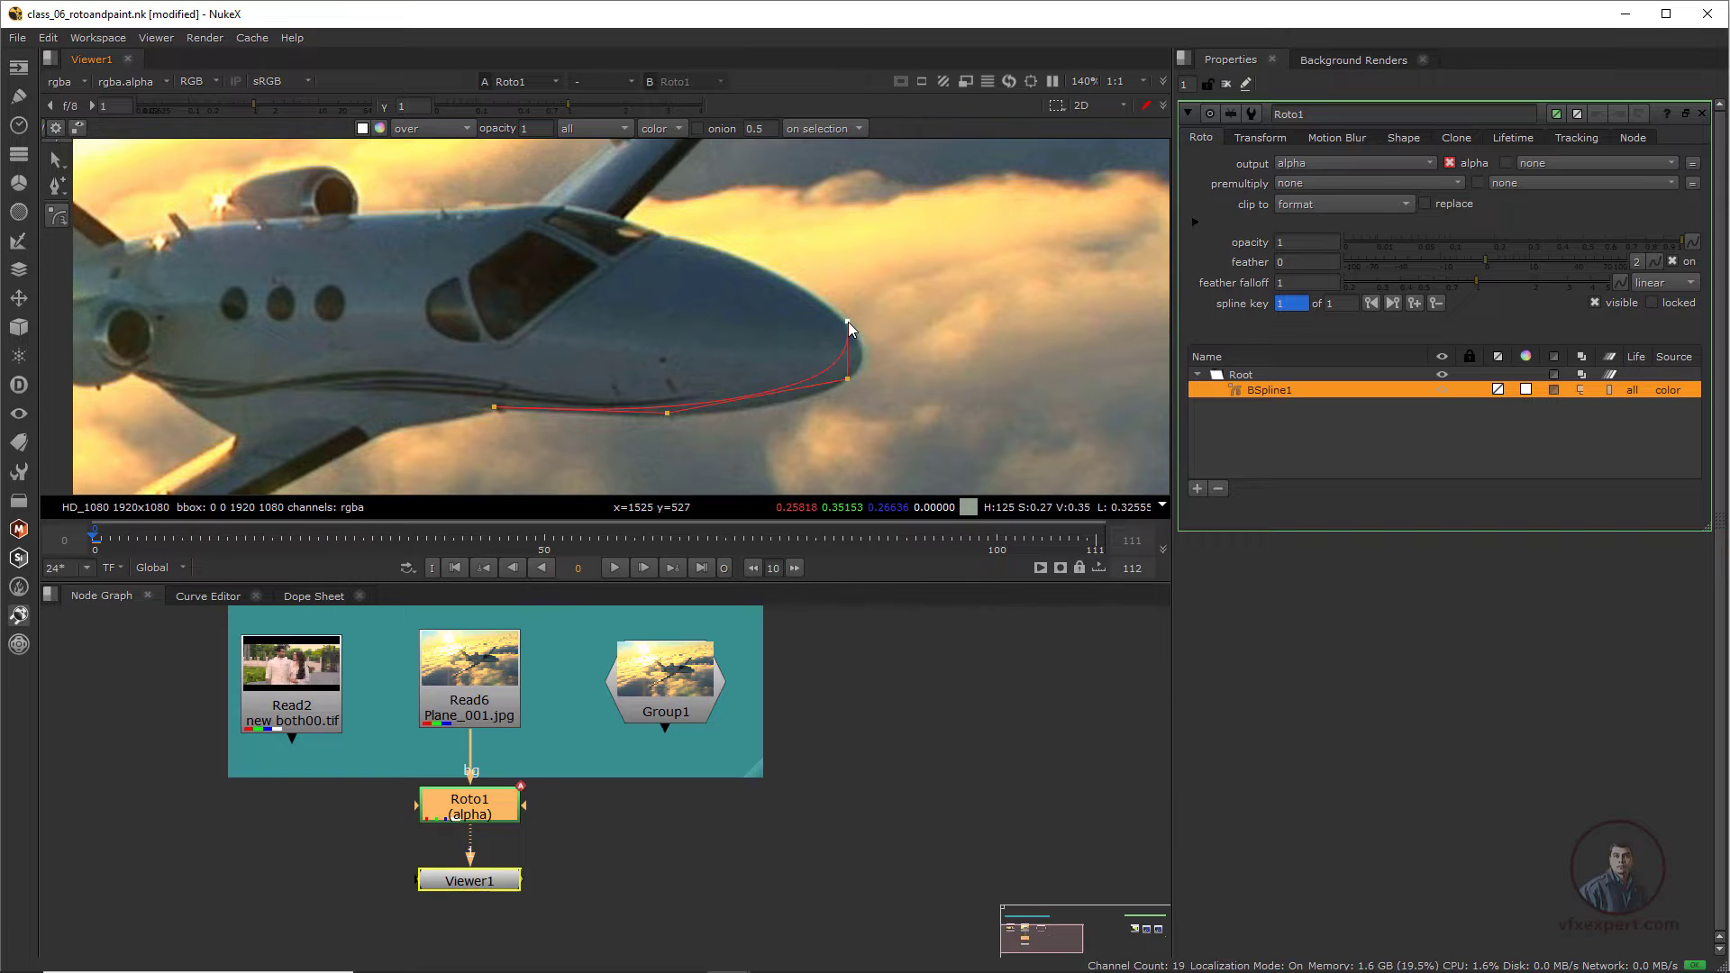
pyautogui.click(723, 252)
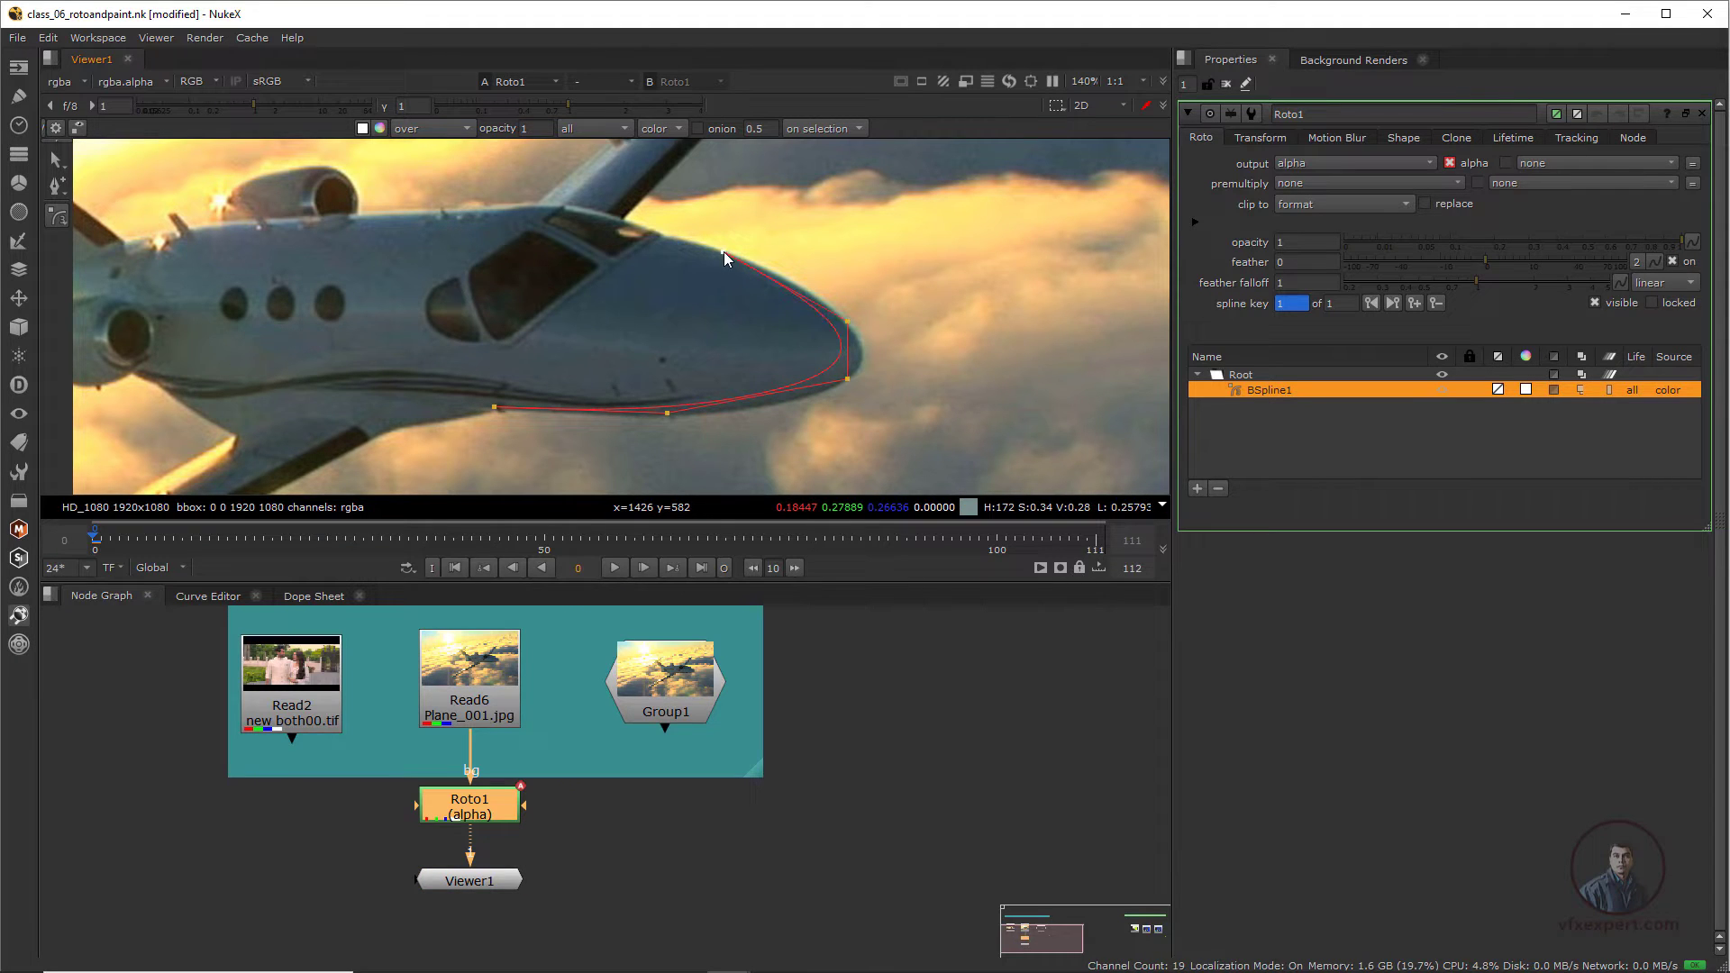
pyautogui.click(622, 217)
pyautogui.click(527, 204)
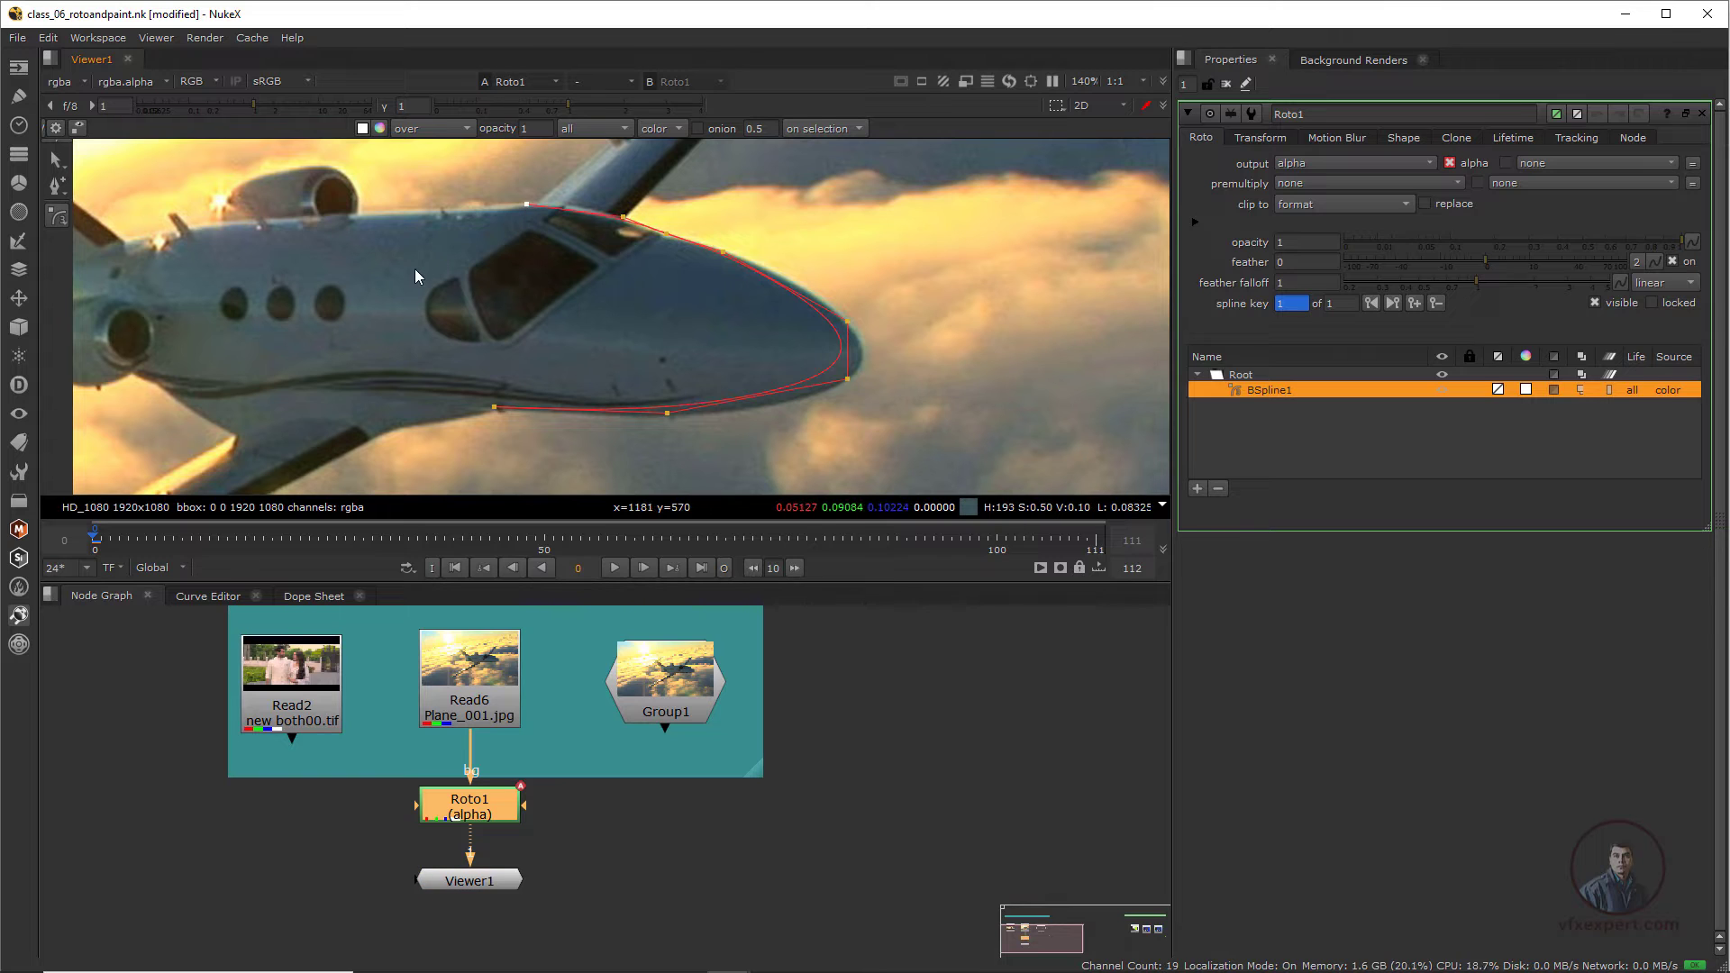
pyautogui.click(413, 268)
pyautogui.click(428, 363)
pyautogui.click(495, 408)
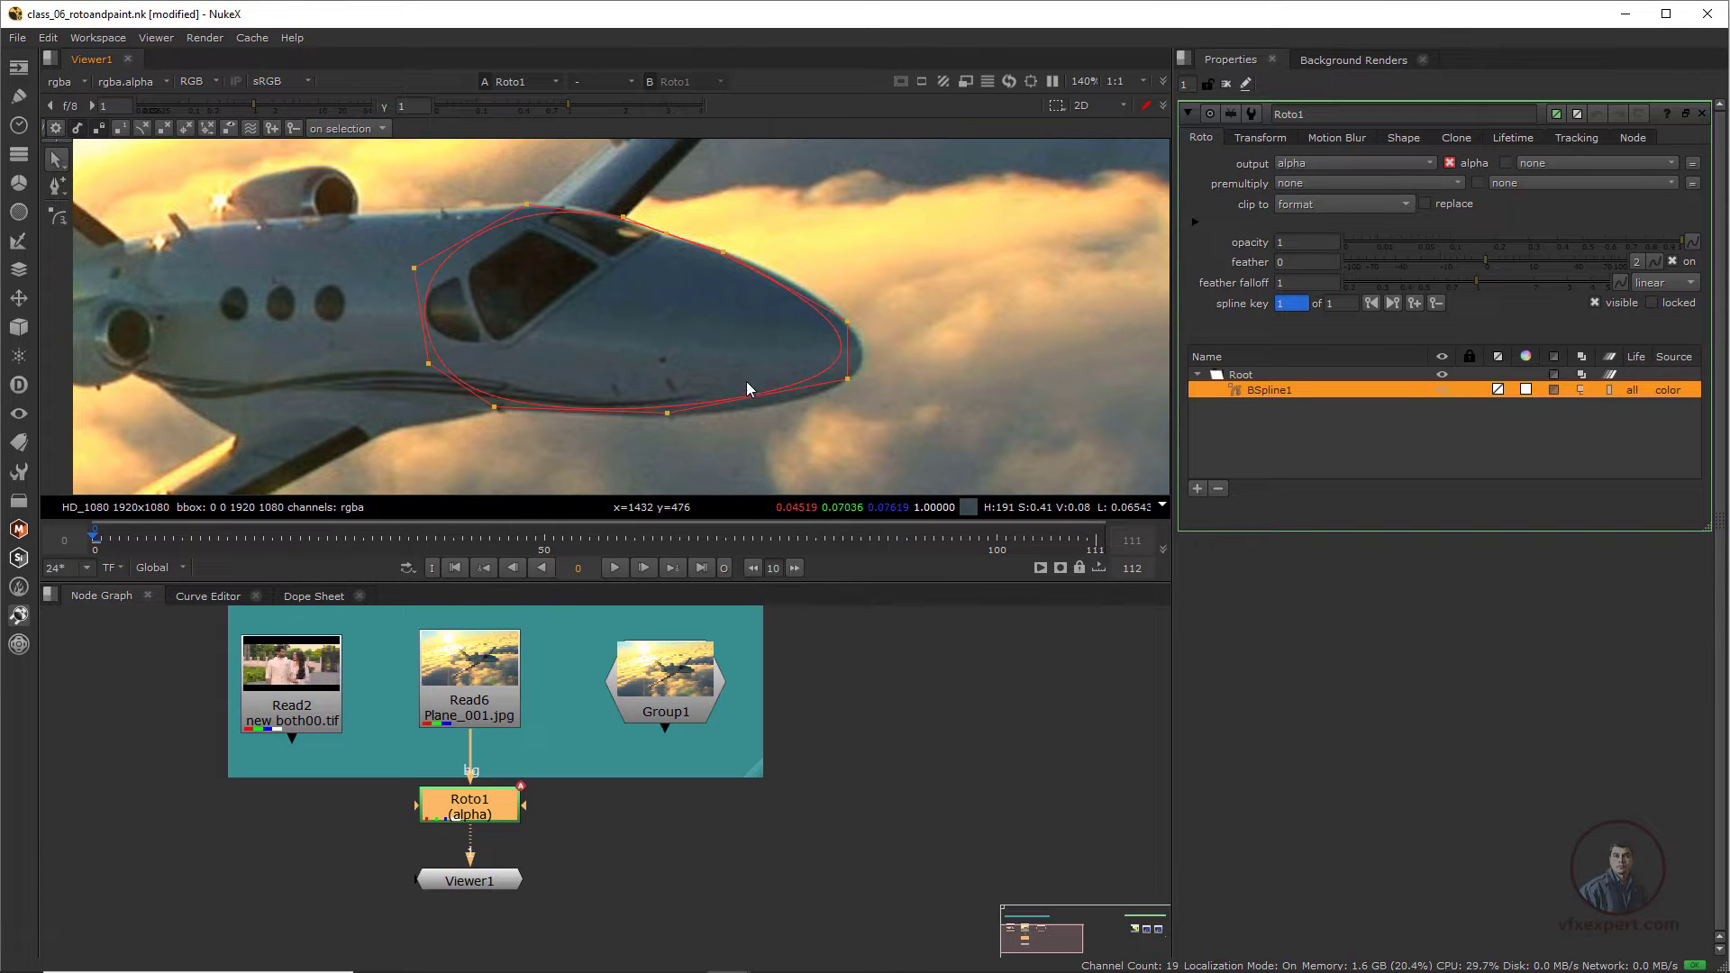
# - Move the two B-Spline points at the nose tip outward so the curve follows the tip's outline
pyautogui.scroll(3, 746, 382)
pyautogui.scroll(-2, 774, 379)
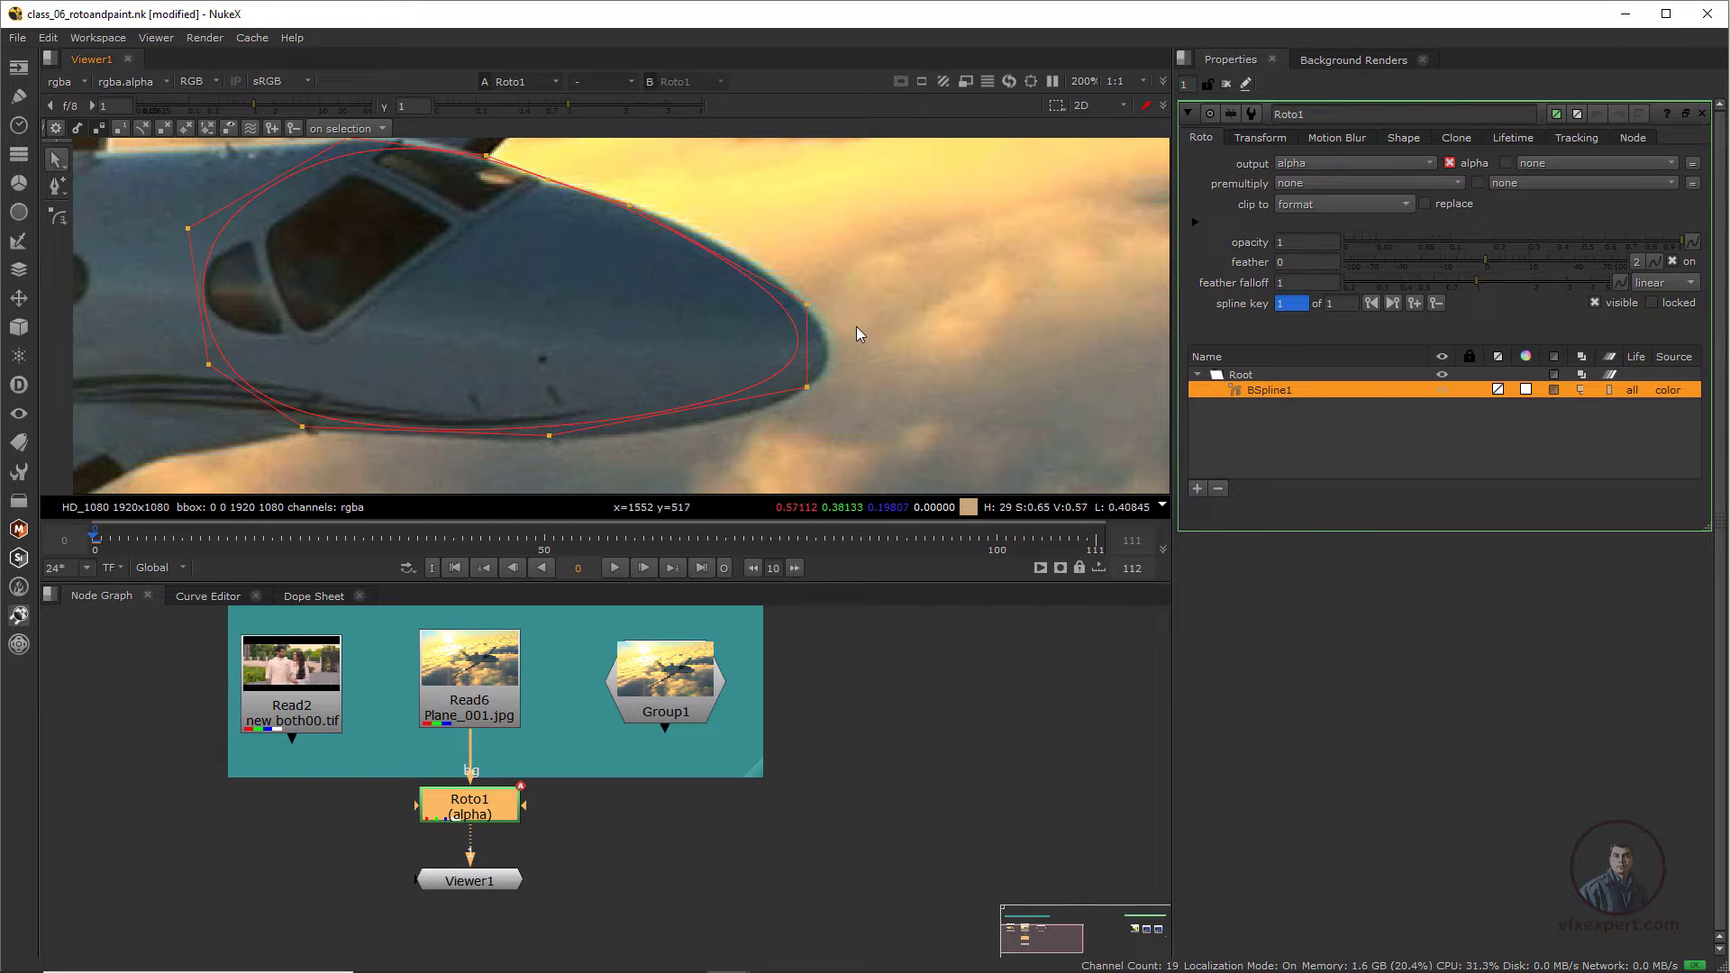
pyautogui.moveTo(922, 266); pyautogui.dragTo(830, 378)
pyautogui.click(895, 359)
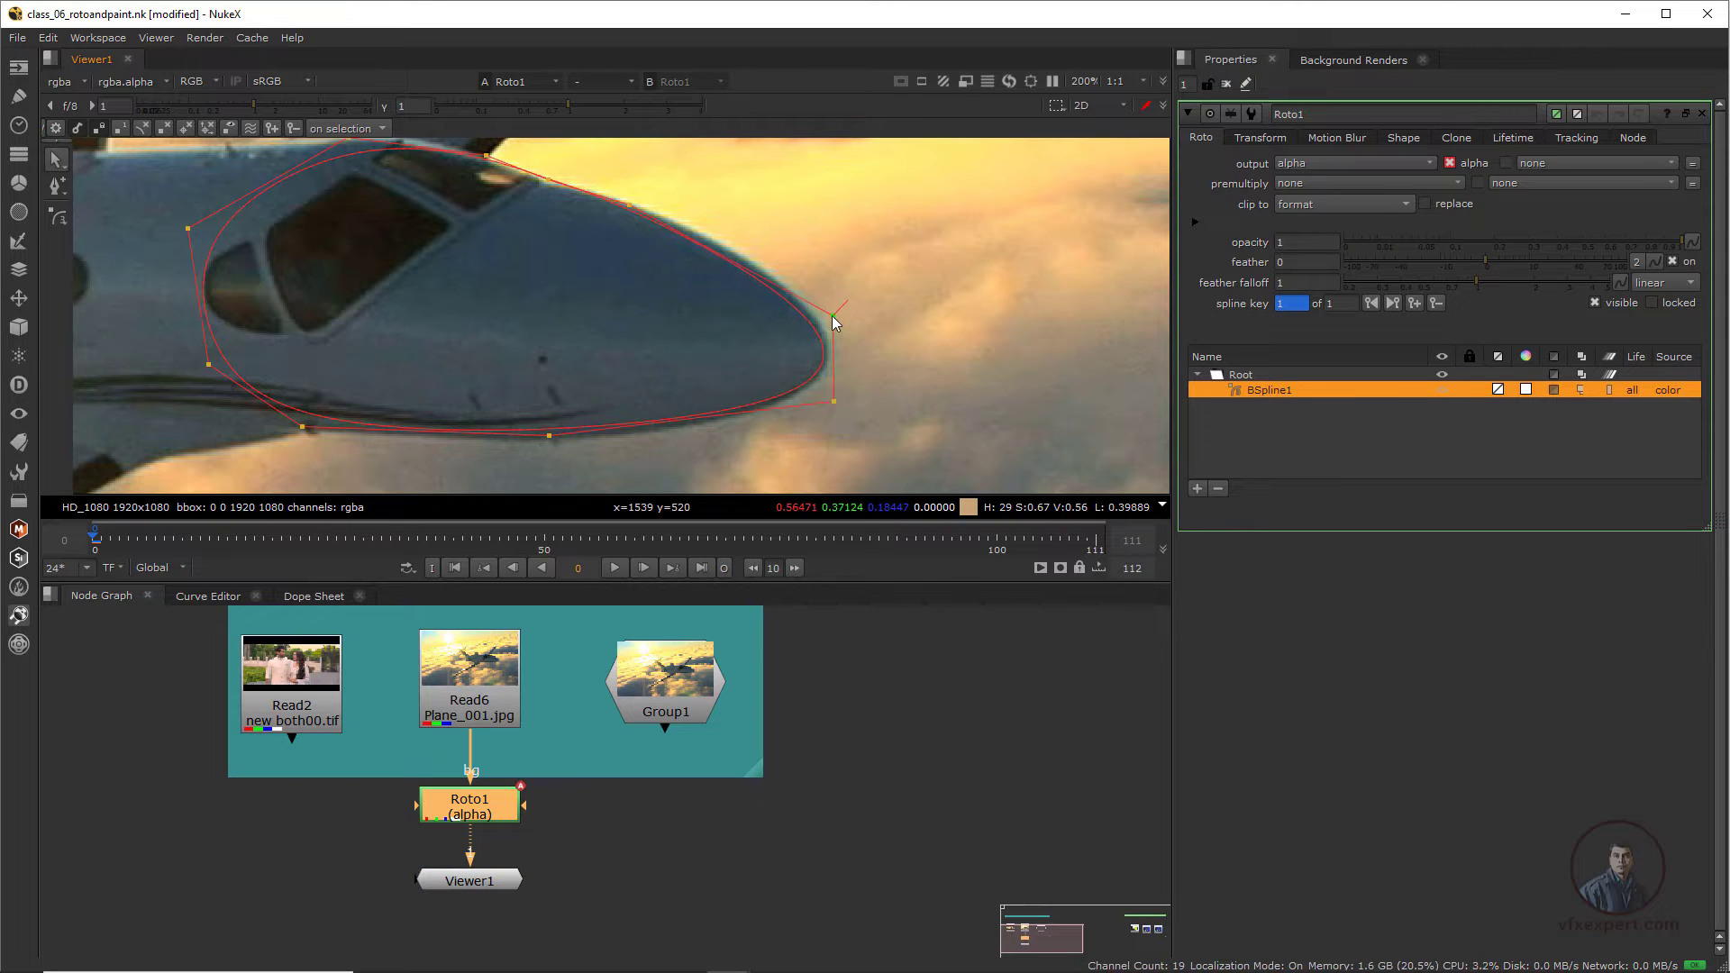
pyautogui.moveTo(830, 316); pyautogui.dragTo(834, 312)
pyautogui.moveTo(835, 401); pyautogui.dragTo(843, 402)
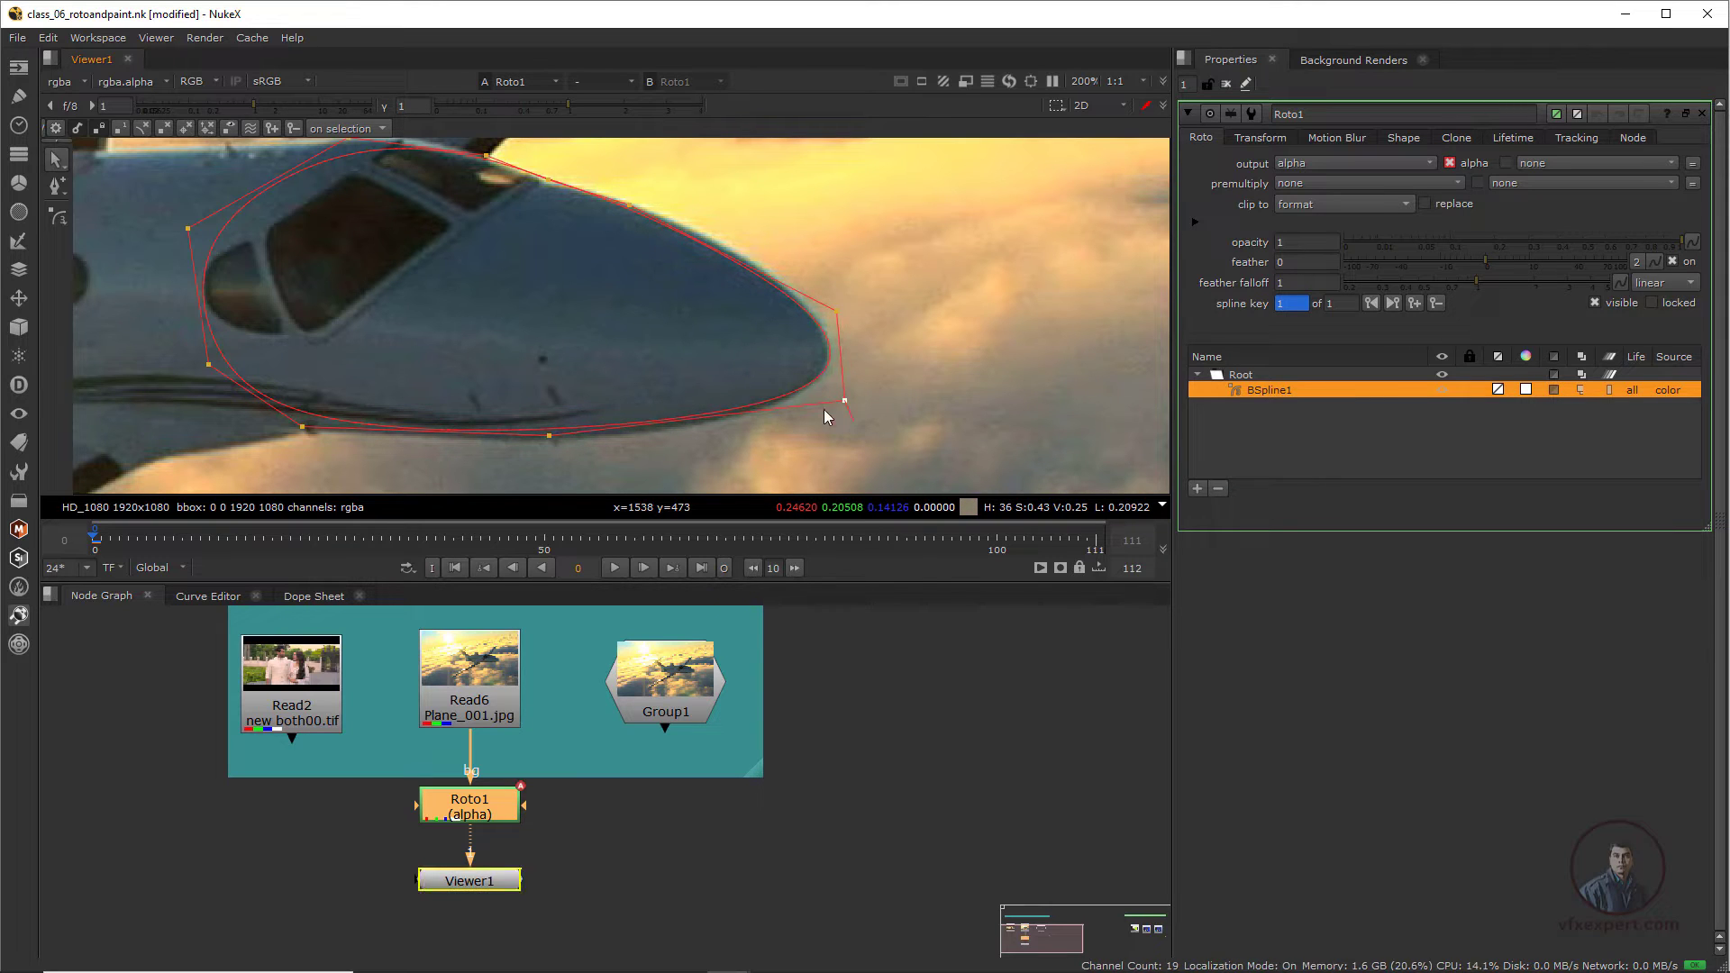
# - Reposition the B-Spline points along the fuselage underside and the nose's upper edge to match the plane's outline
pyautogui.moveTo(549, 436); pyautogui.dragTo(556, 447)
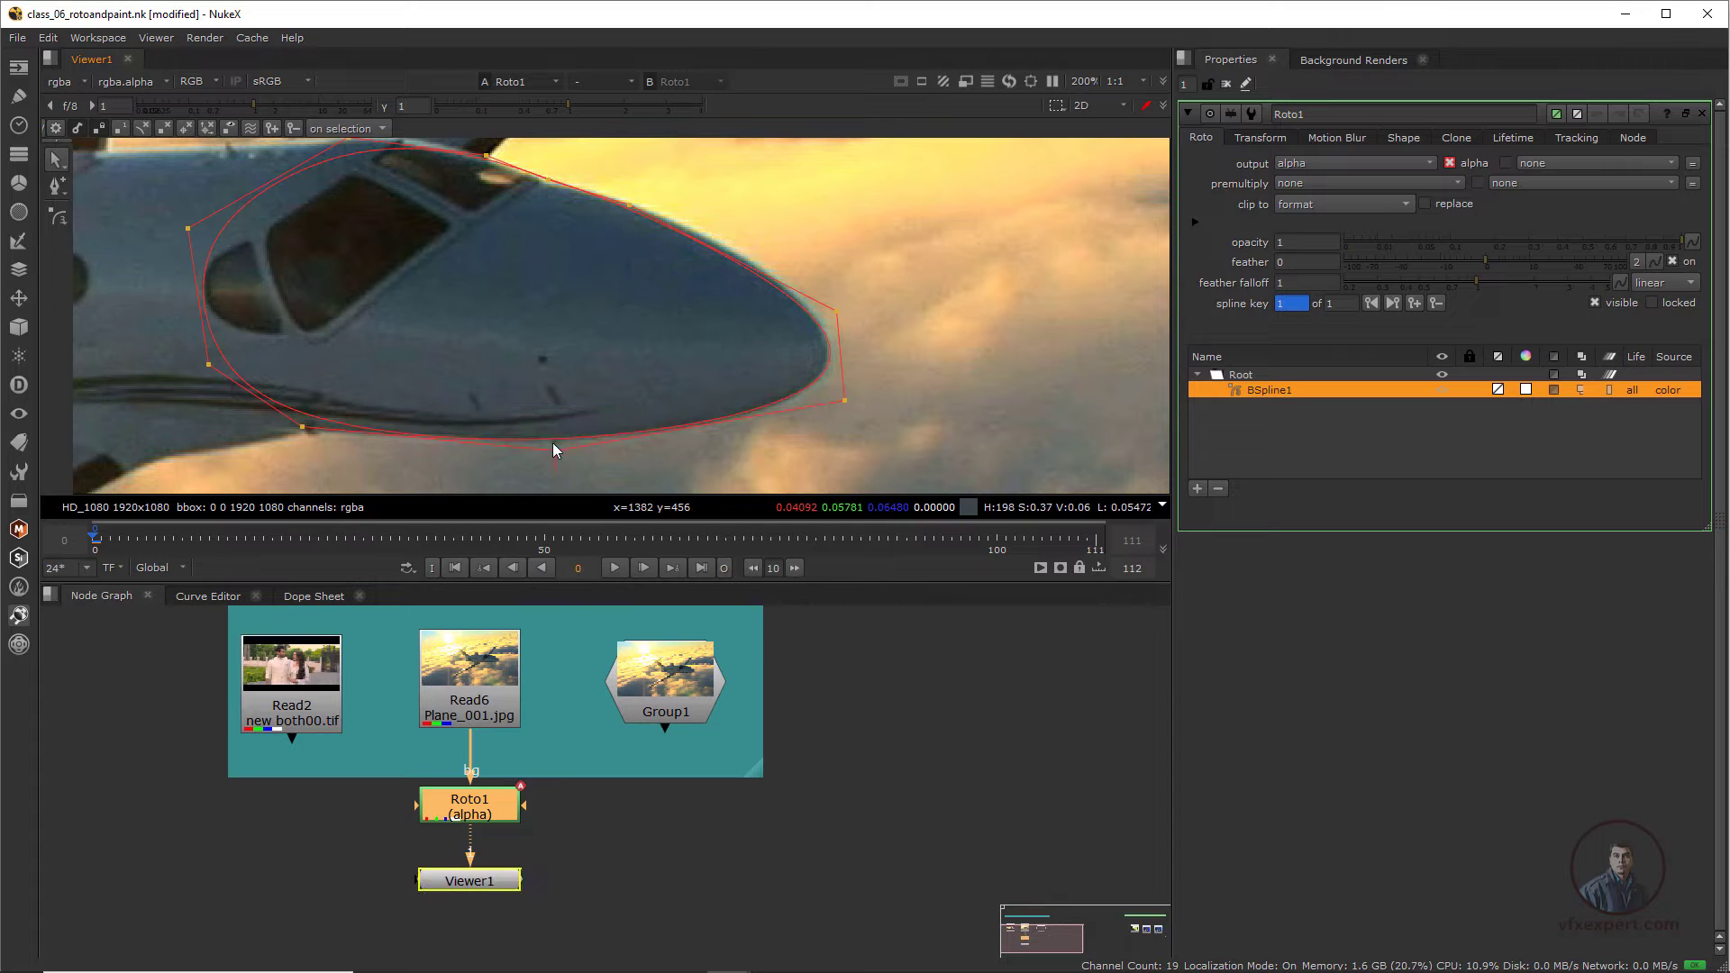
pyautogui.scroll(3, 631, 283)
pyautogui.scroll(-2, 631, 282)
pyautogui.moveTo(631, 283); pyautogui.dragTo(673, 330, button='middle')
pyautogui.moveTo(676, 235); pyautogui.dragTo(695, 225)
pyautogui.moveTo(520, 244); pyautogui.dragTo(633, 316, button='middle')
pyautogui.moveTo(541, 450); pyautogui.dragTo(647, 263, button='middle')
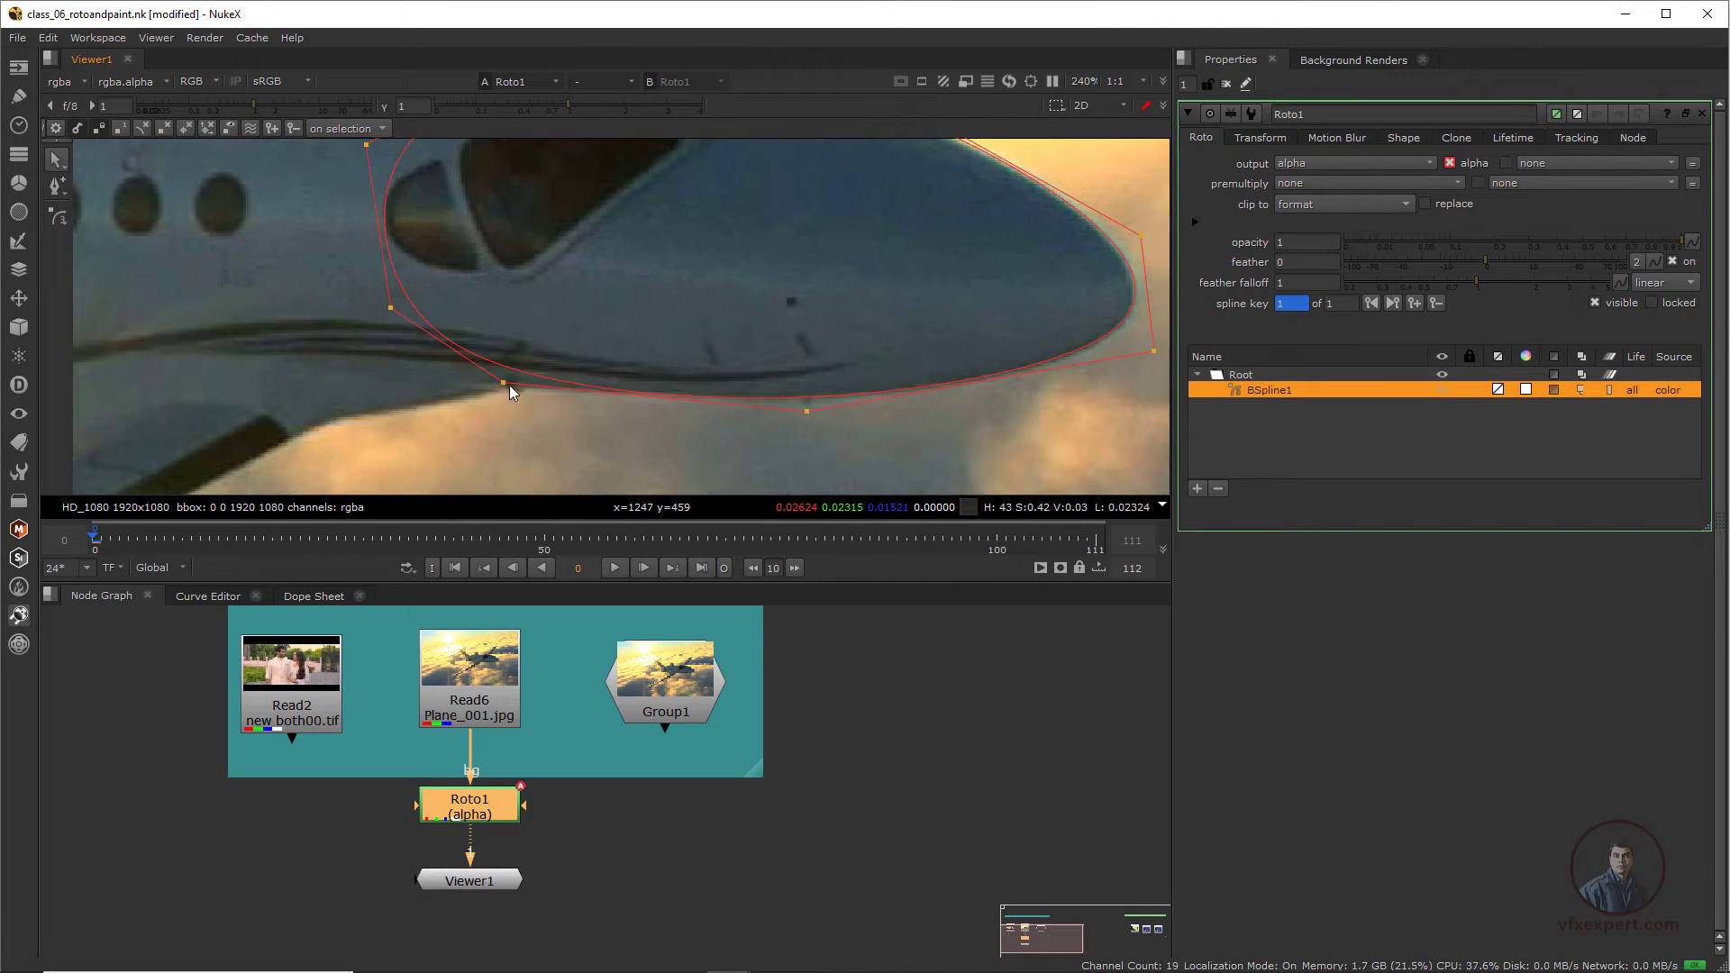
pyautogui.moveTo(510, 387); pyautogui.dragTo(479, 394)
pyautogui.moveTo(808, 404); pyautogui.dragTo(851, 407)
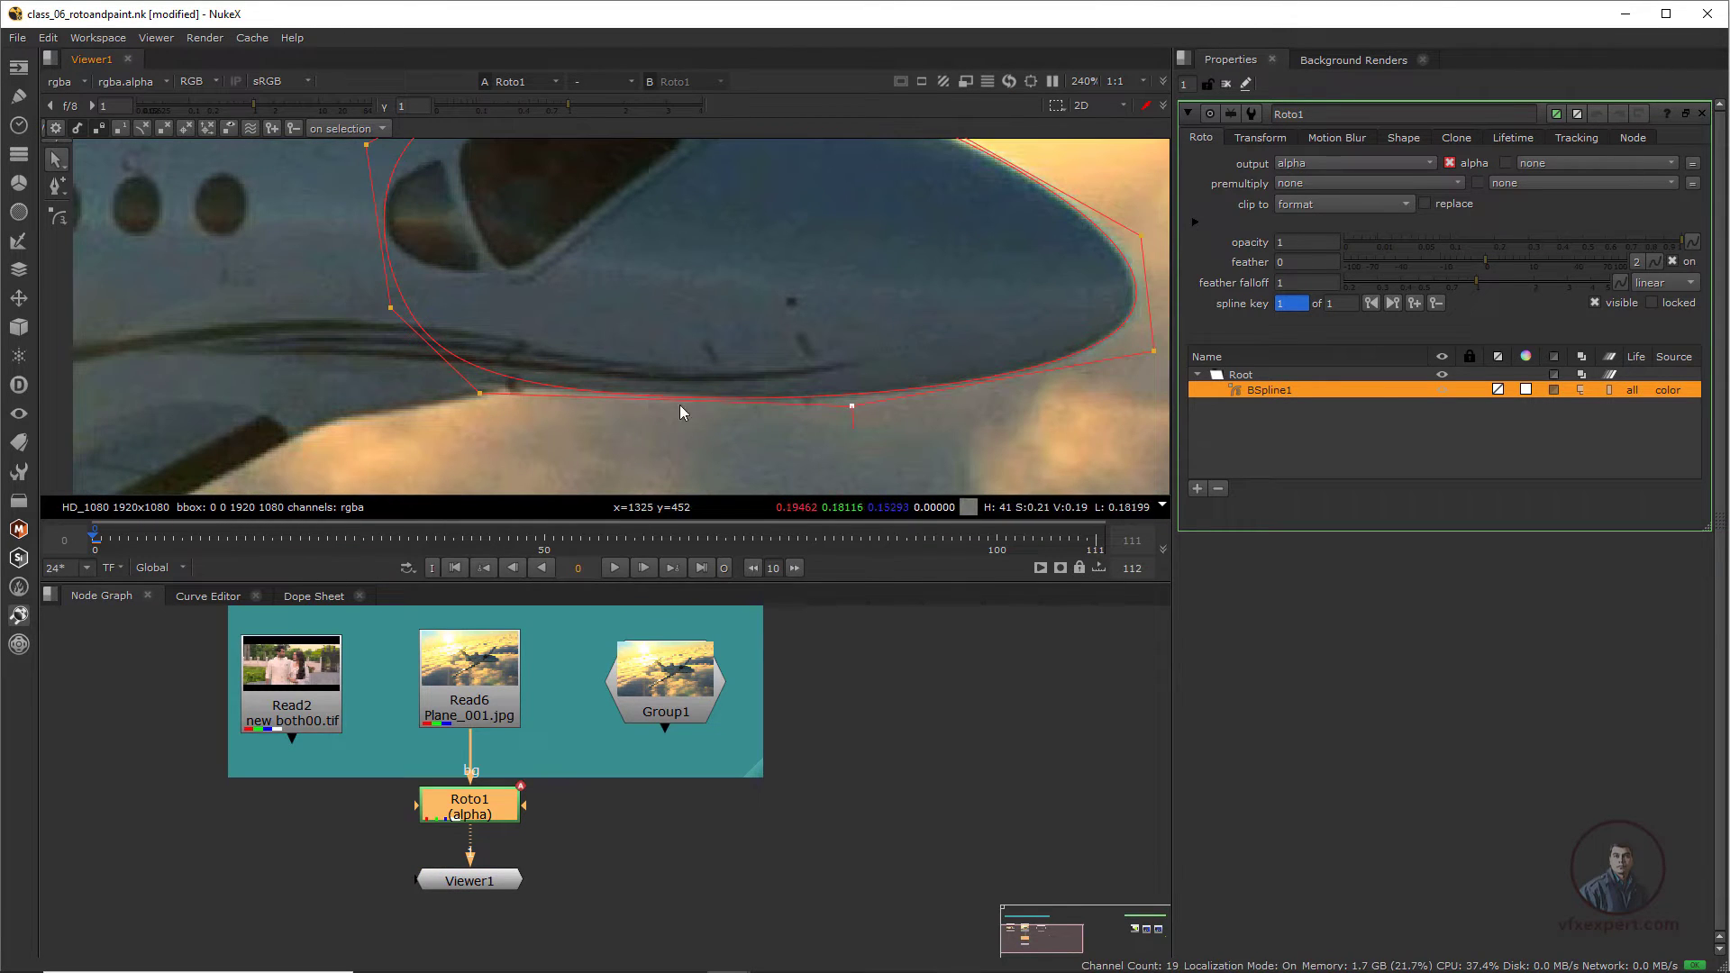
# - Add a point to the B-Spline on the fuselage underside and fine-tune the lower points against the edge
pyautogui.click(57, 187)
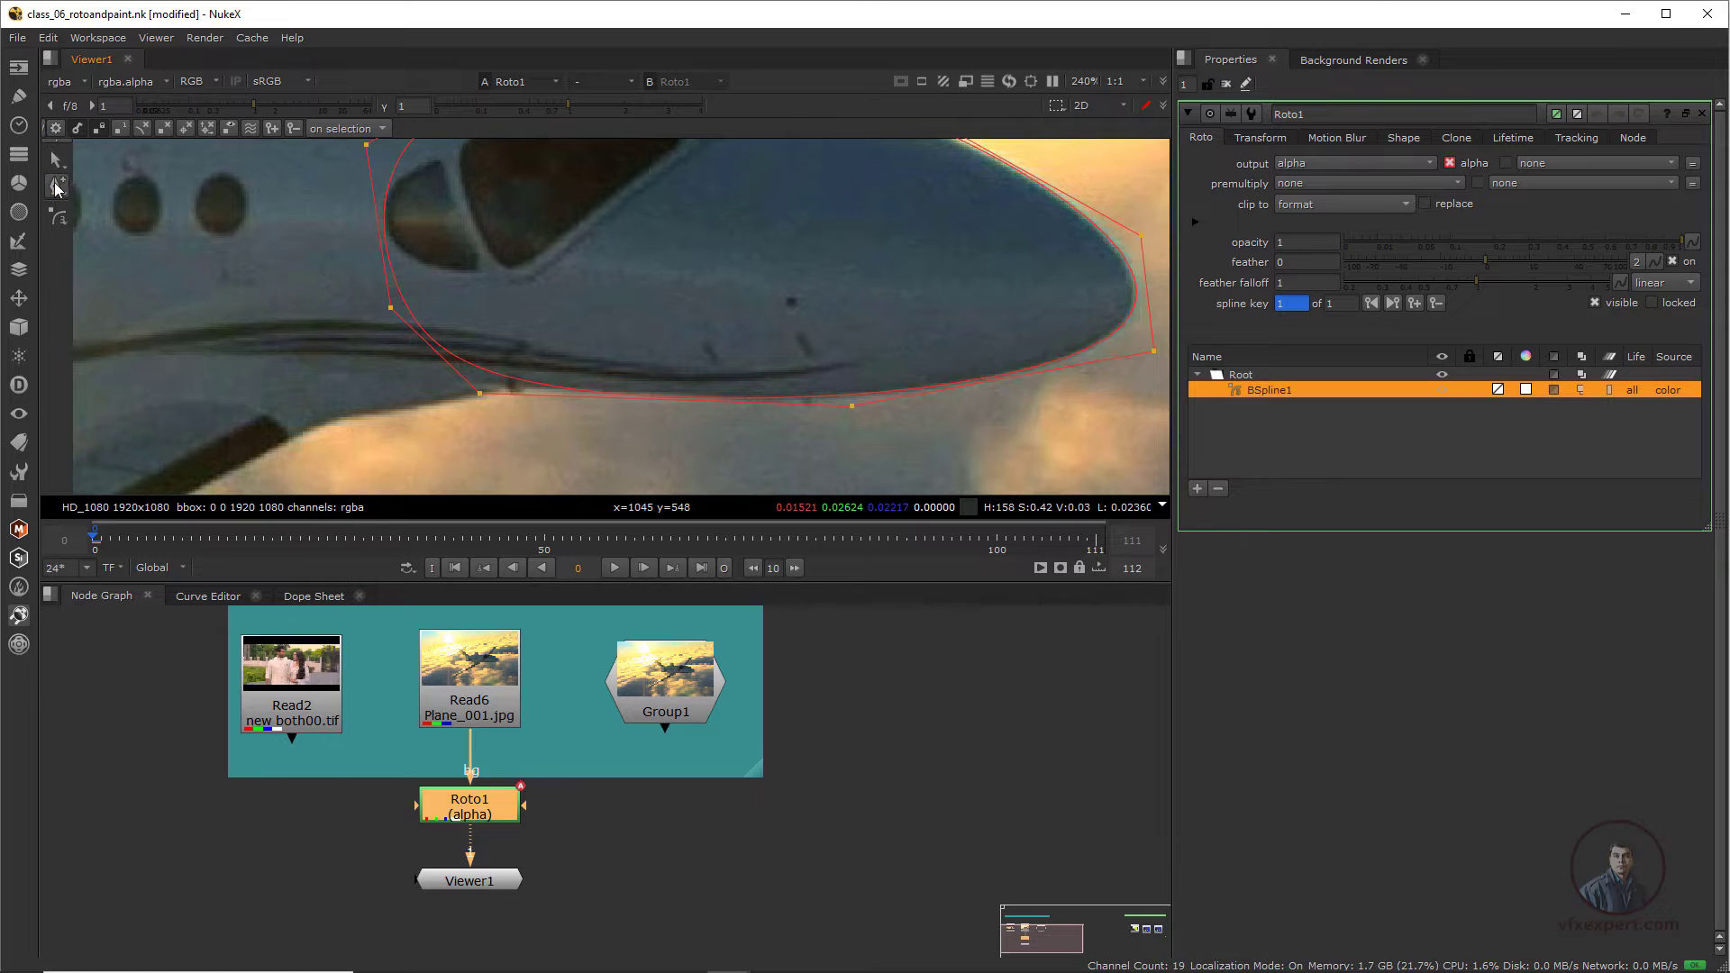
pyautogui.click(691, 398)
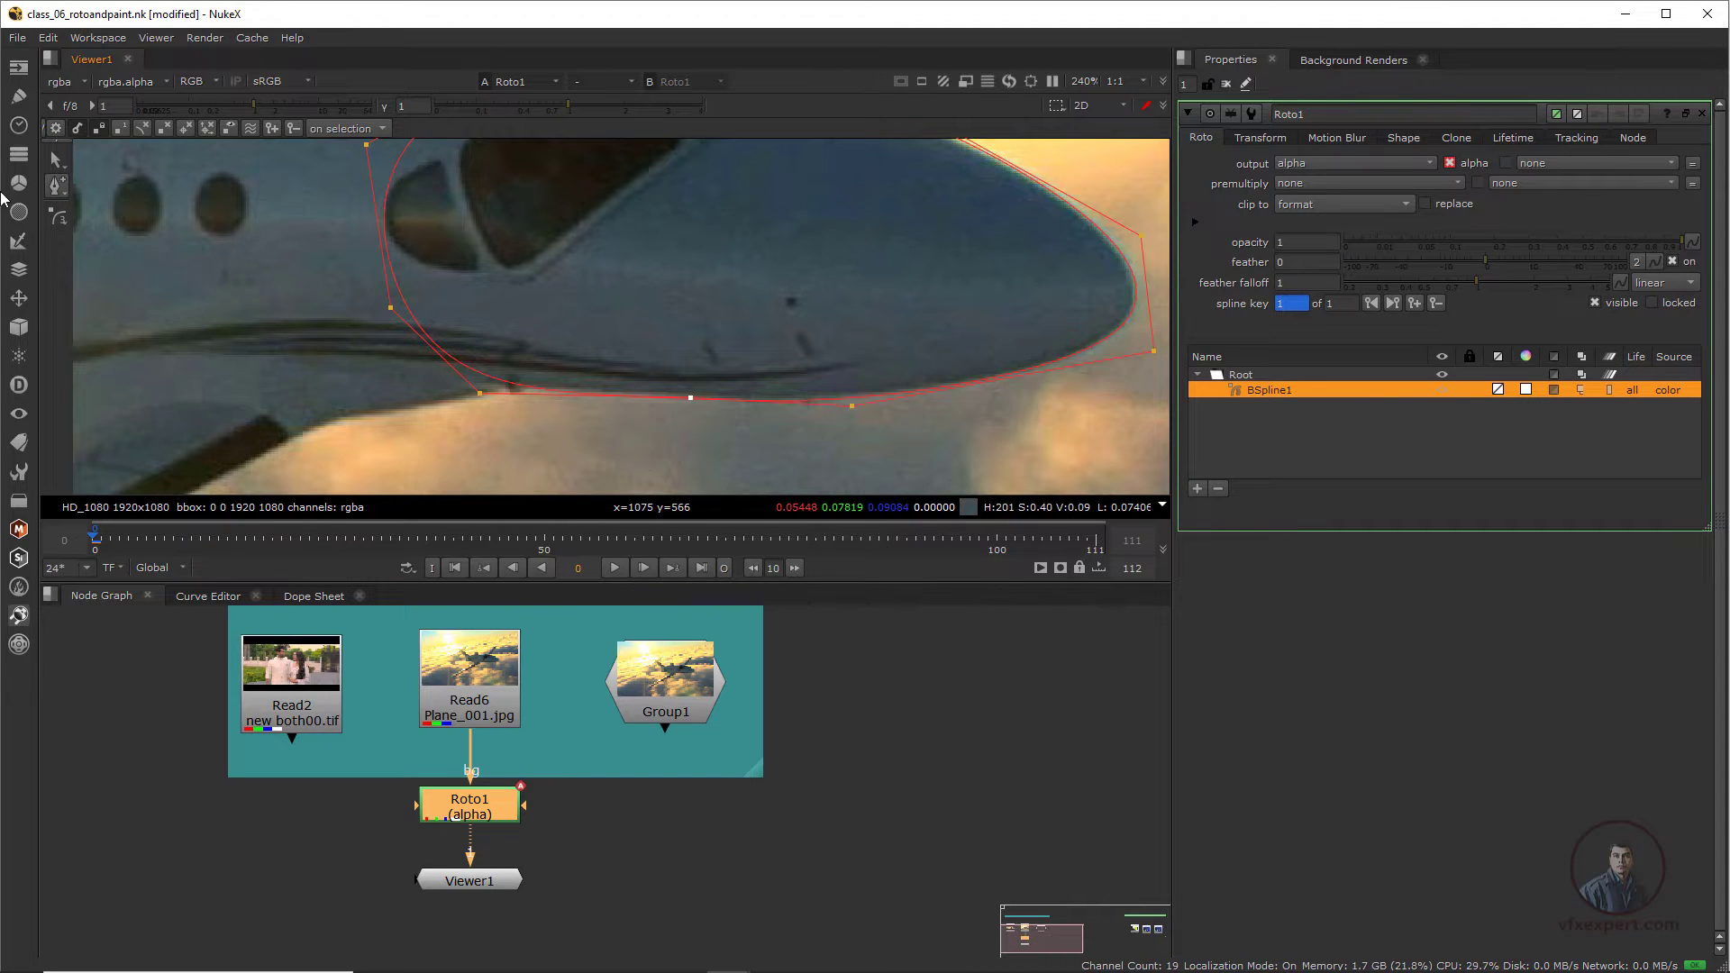
pyautogui.click(56, 160)
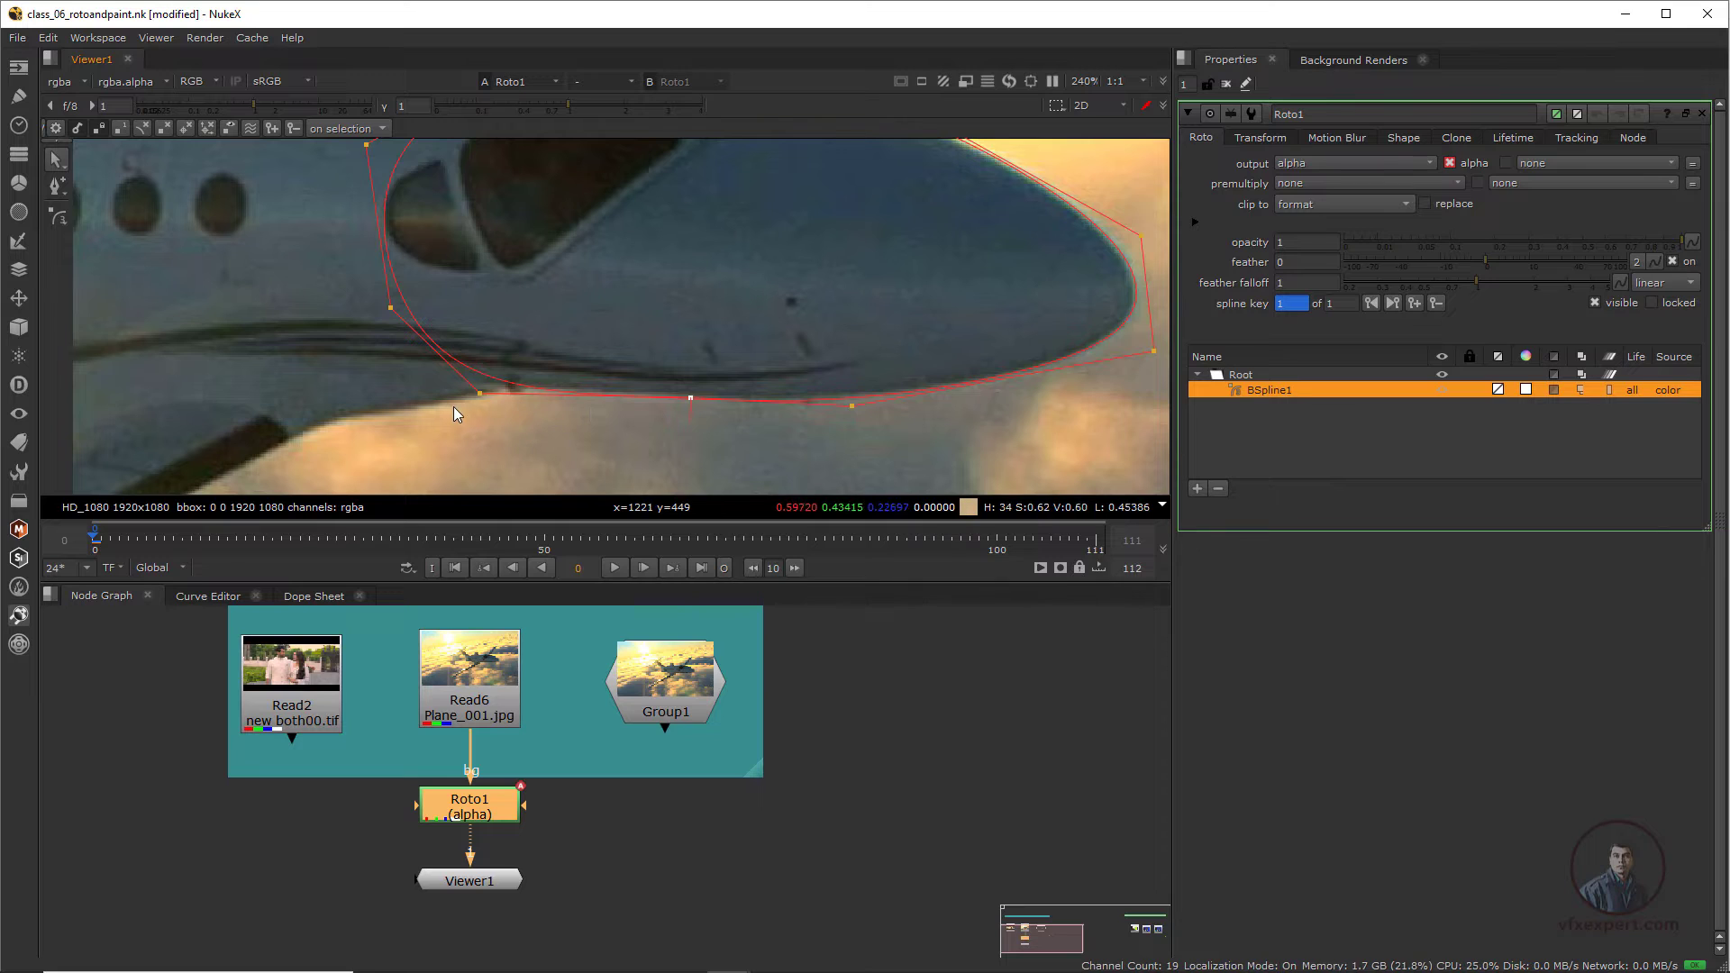
pyautogui.click(688, 394)
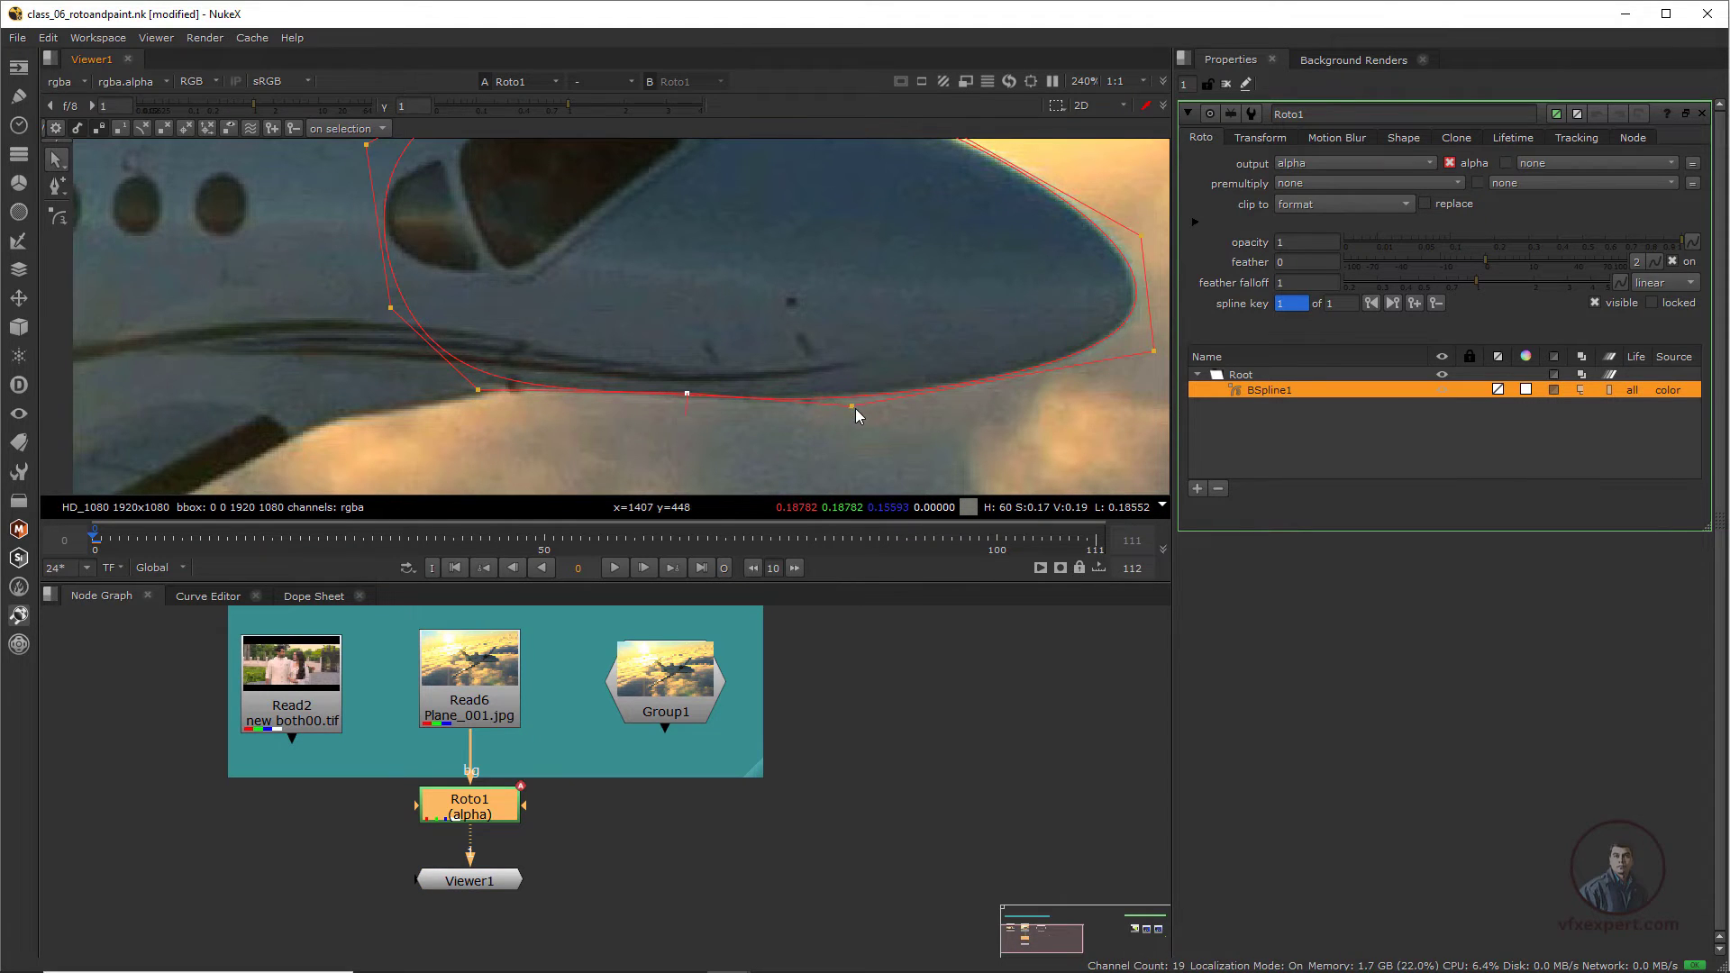
pyautogui.click(851, 403)
pyautogui.scroll(-3, 820, 389)
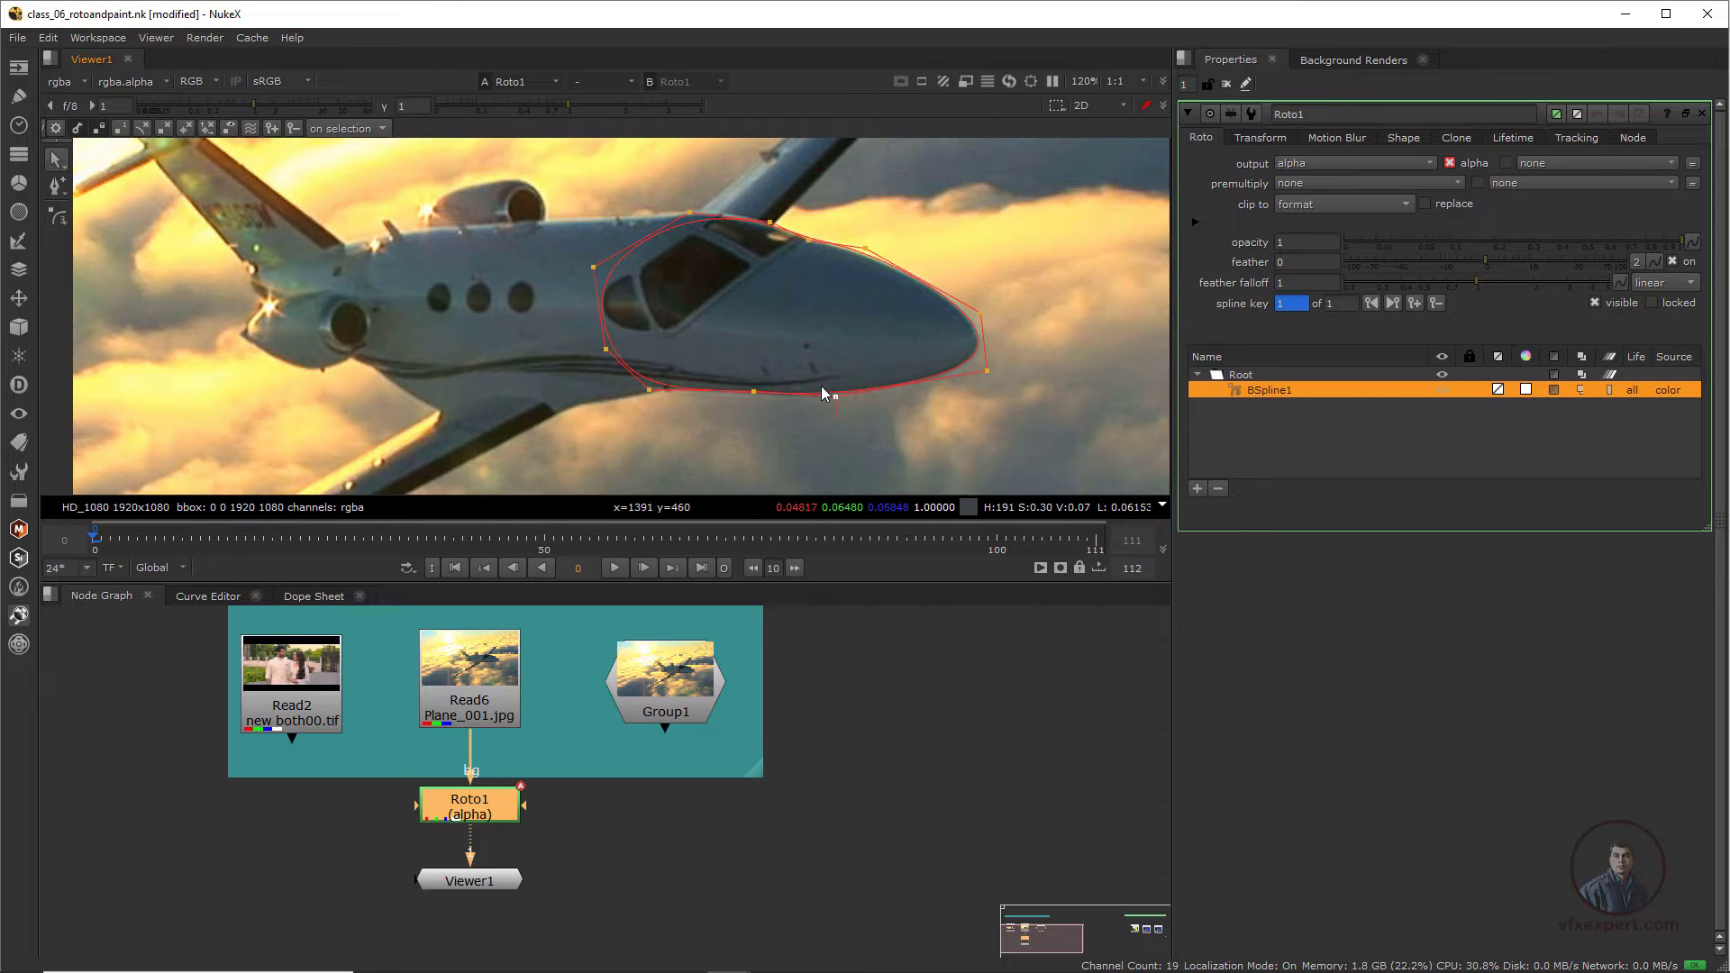
# - Check the nose shape's matte in the alpha channel and return to the colour image
pyautogui.moveTo(859, 392); pyautogui.dragTo(672, 434, button='middle')
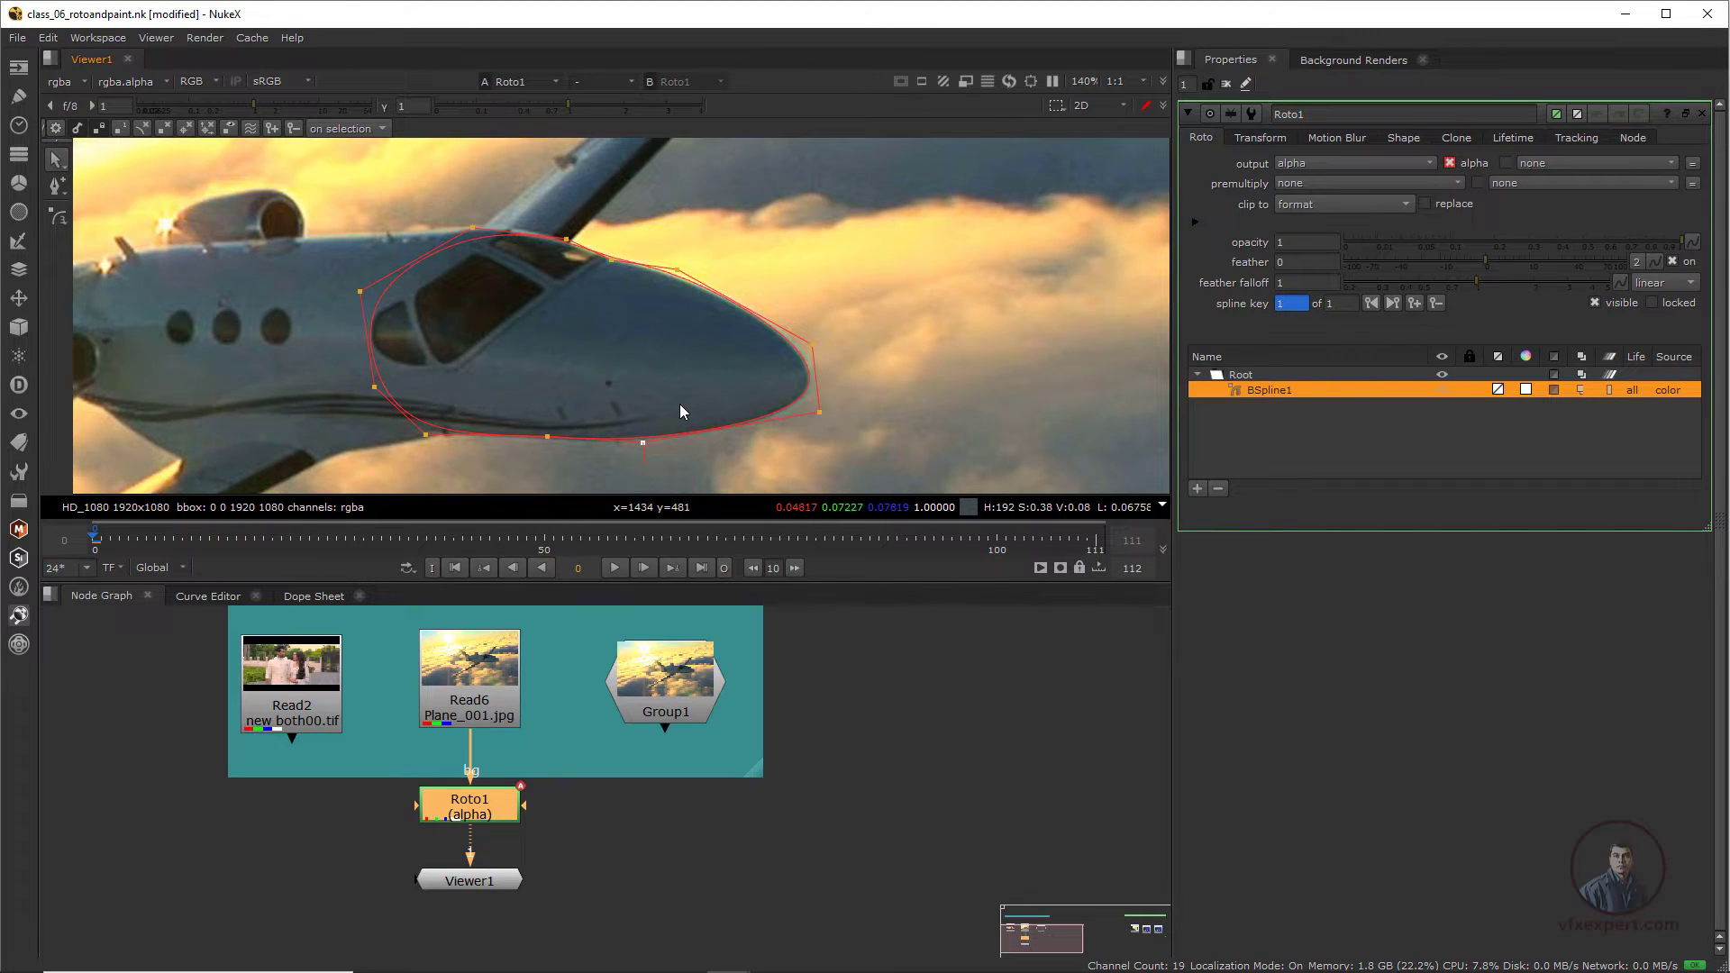
pyautogui.press('a')
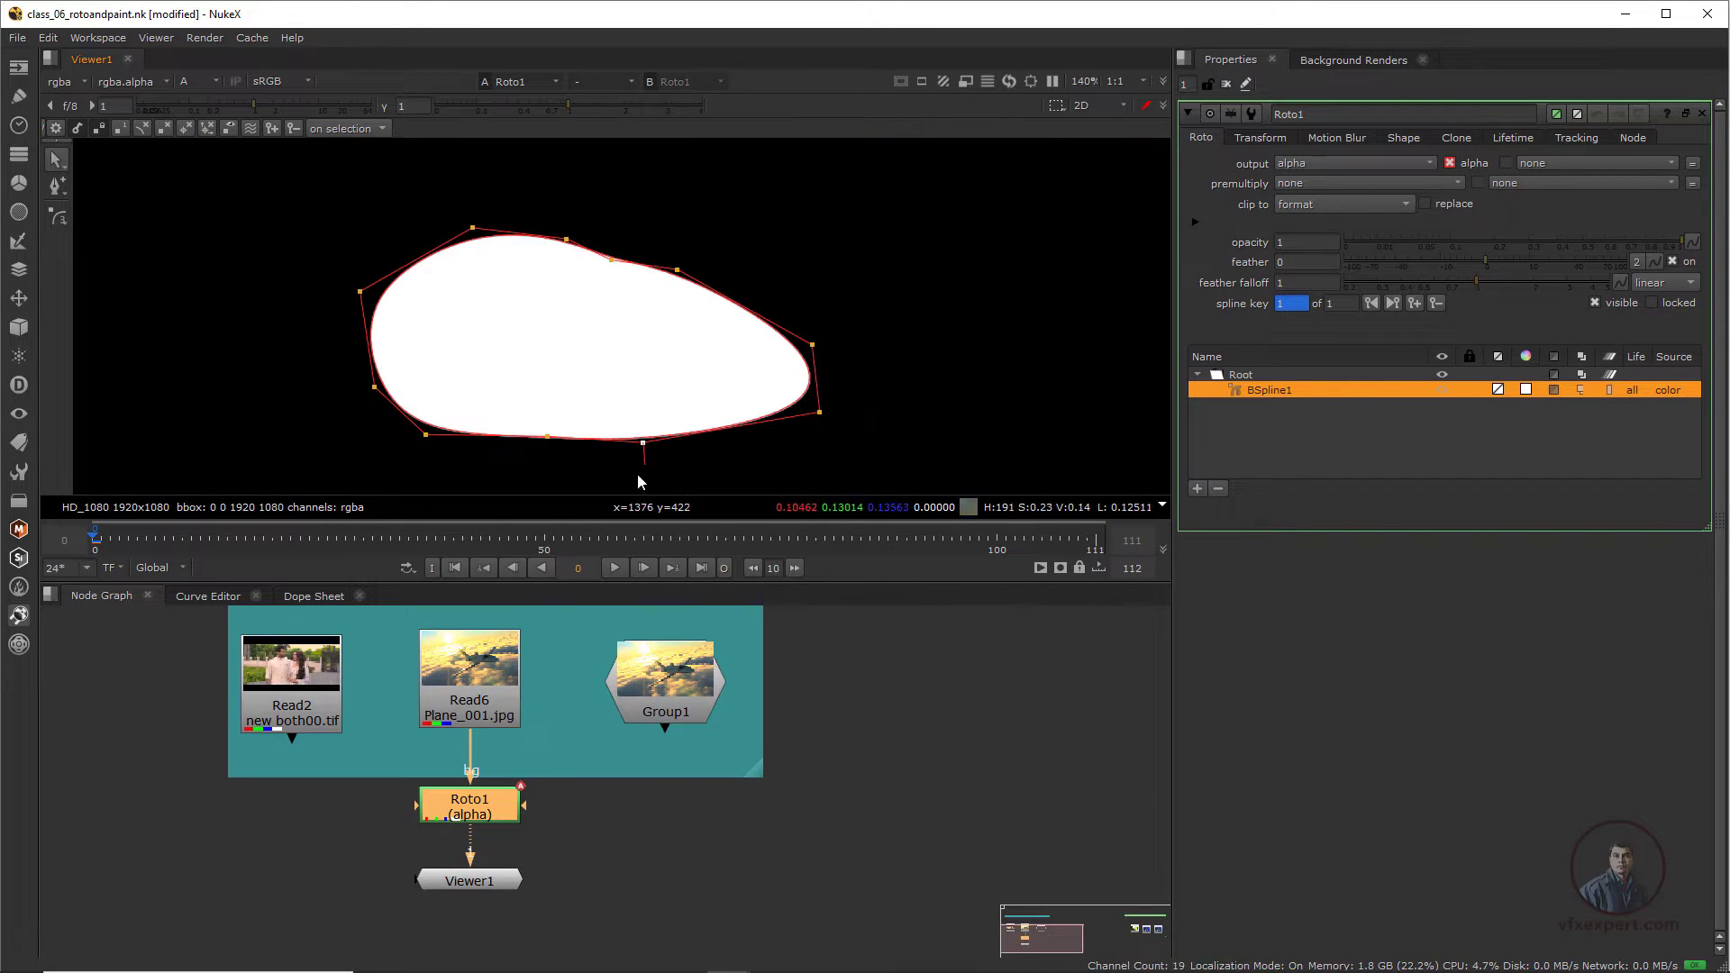
pyautogui.press('a')
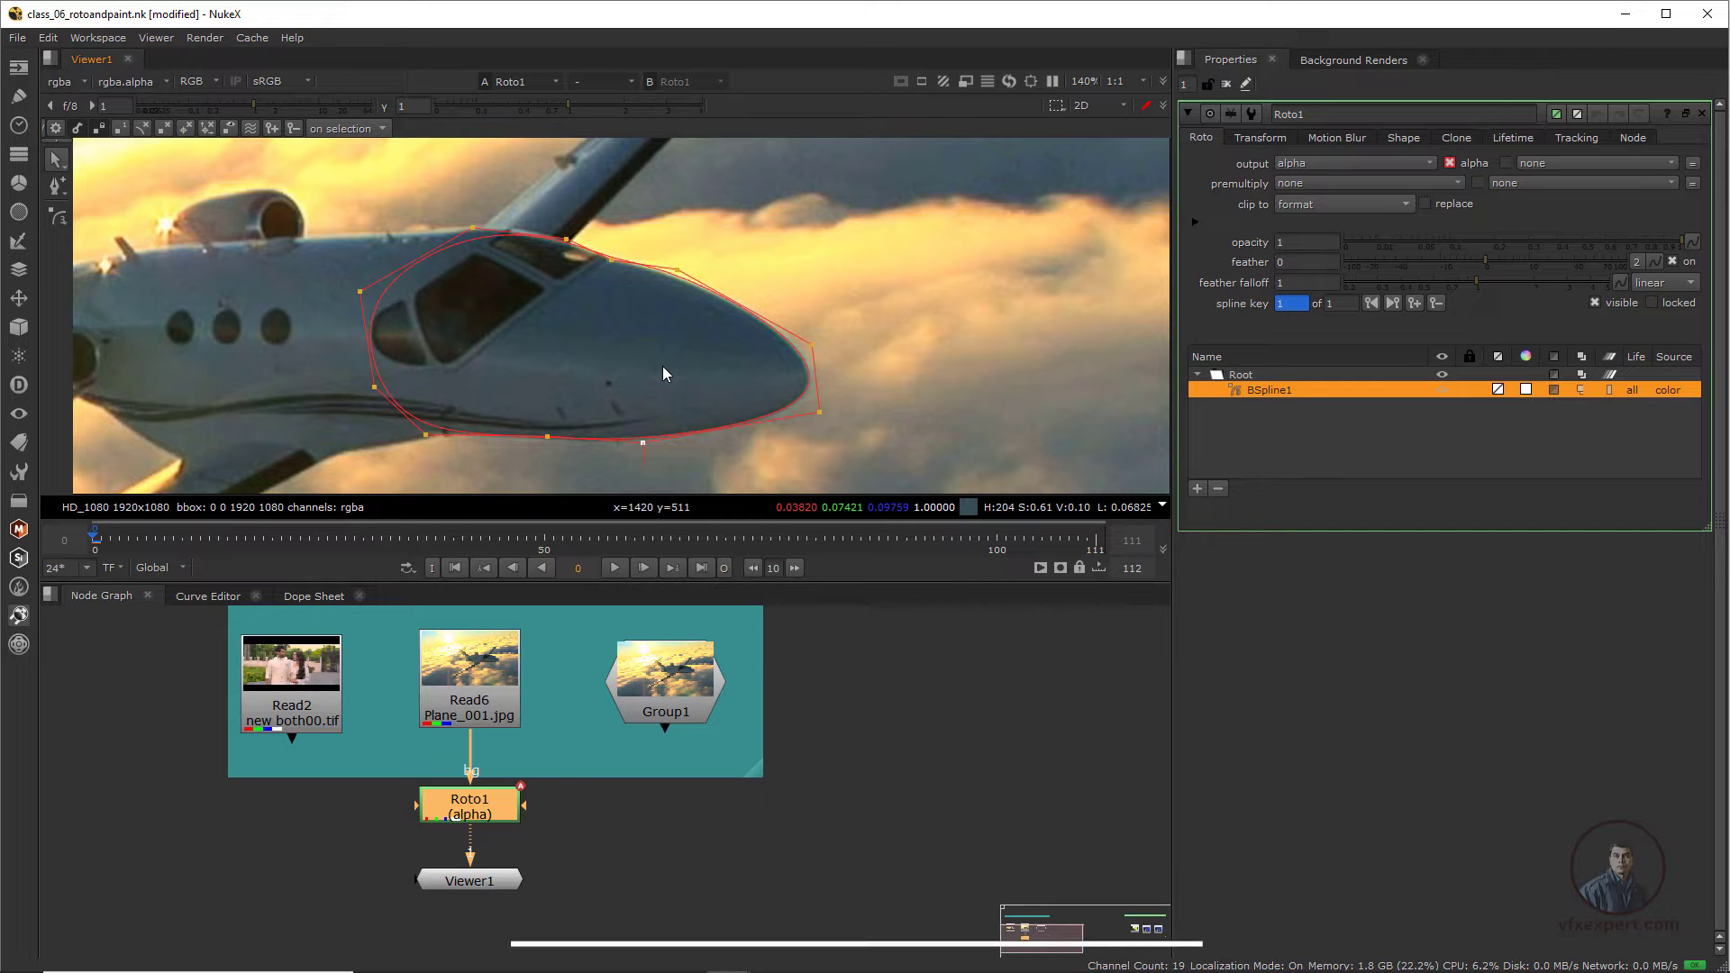
# - Go to frame 10 and move all B-Spline points together to fit the nose, keying the shape there
pyautogui.scroll(-3, 559, 353)
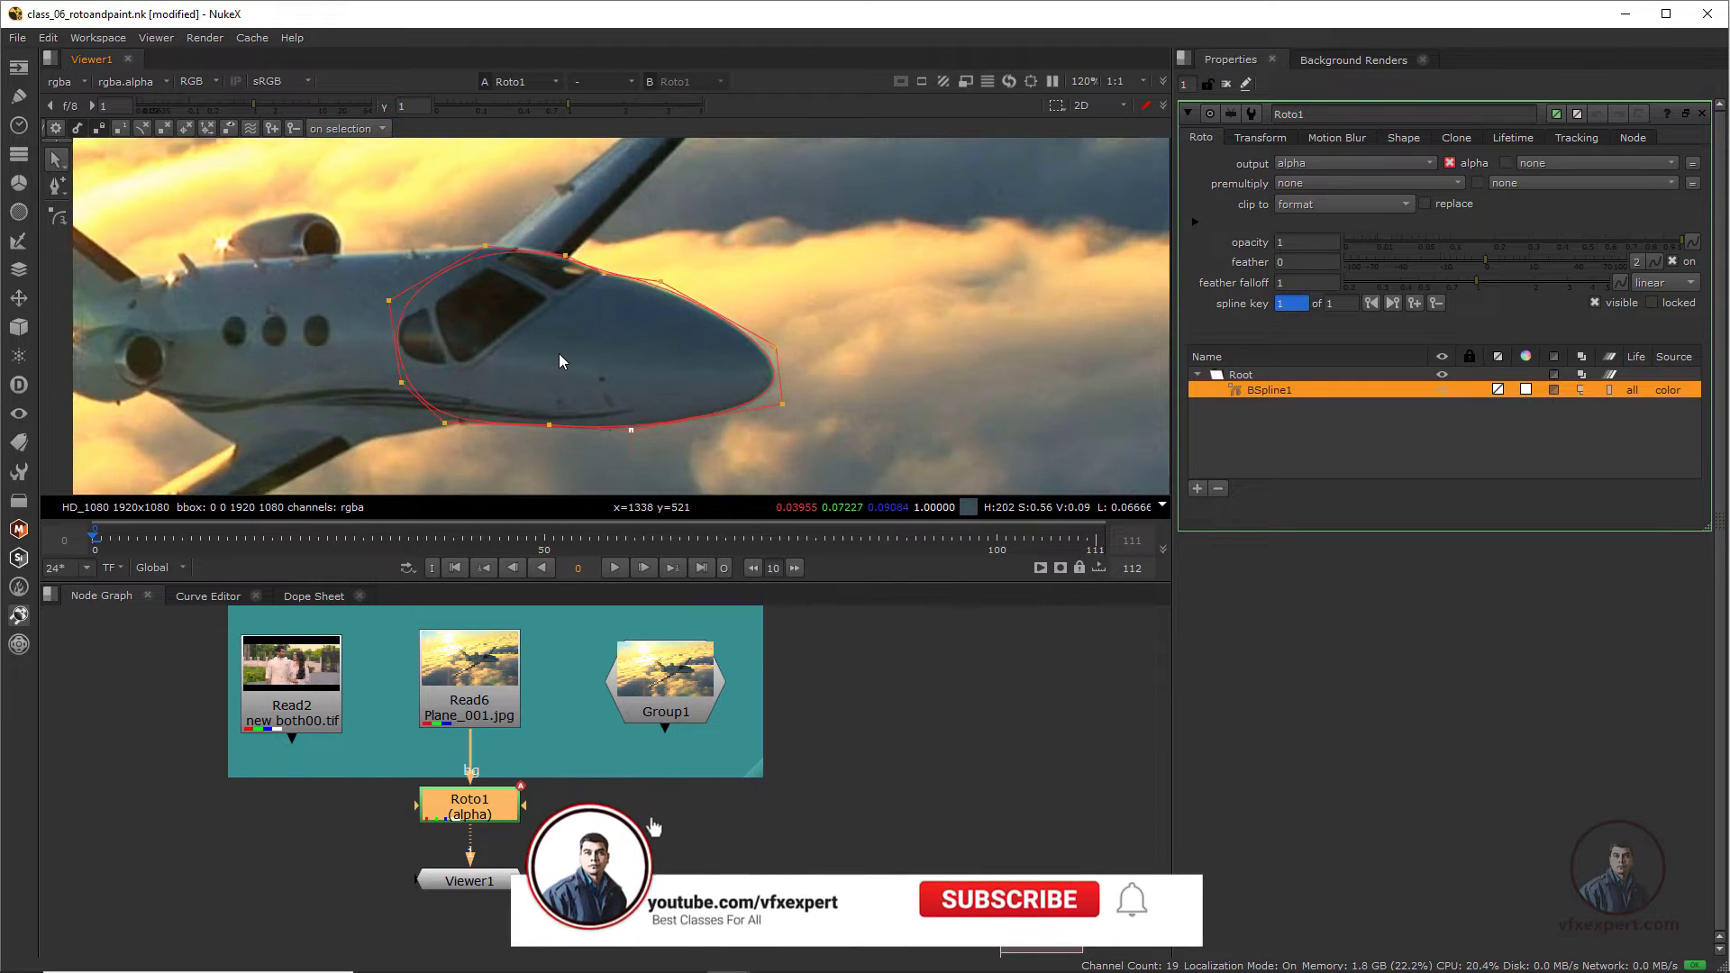
pyautogui.scroll(1, 624, 387)
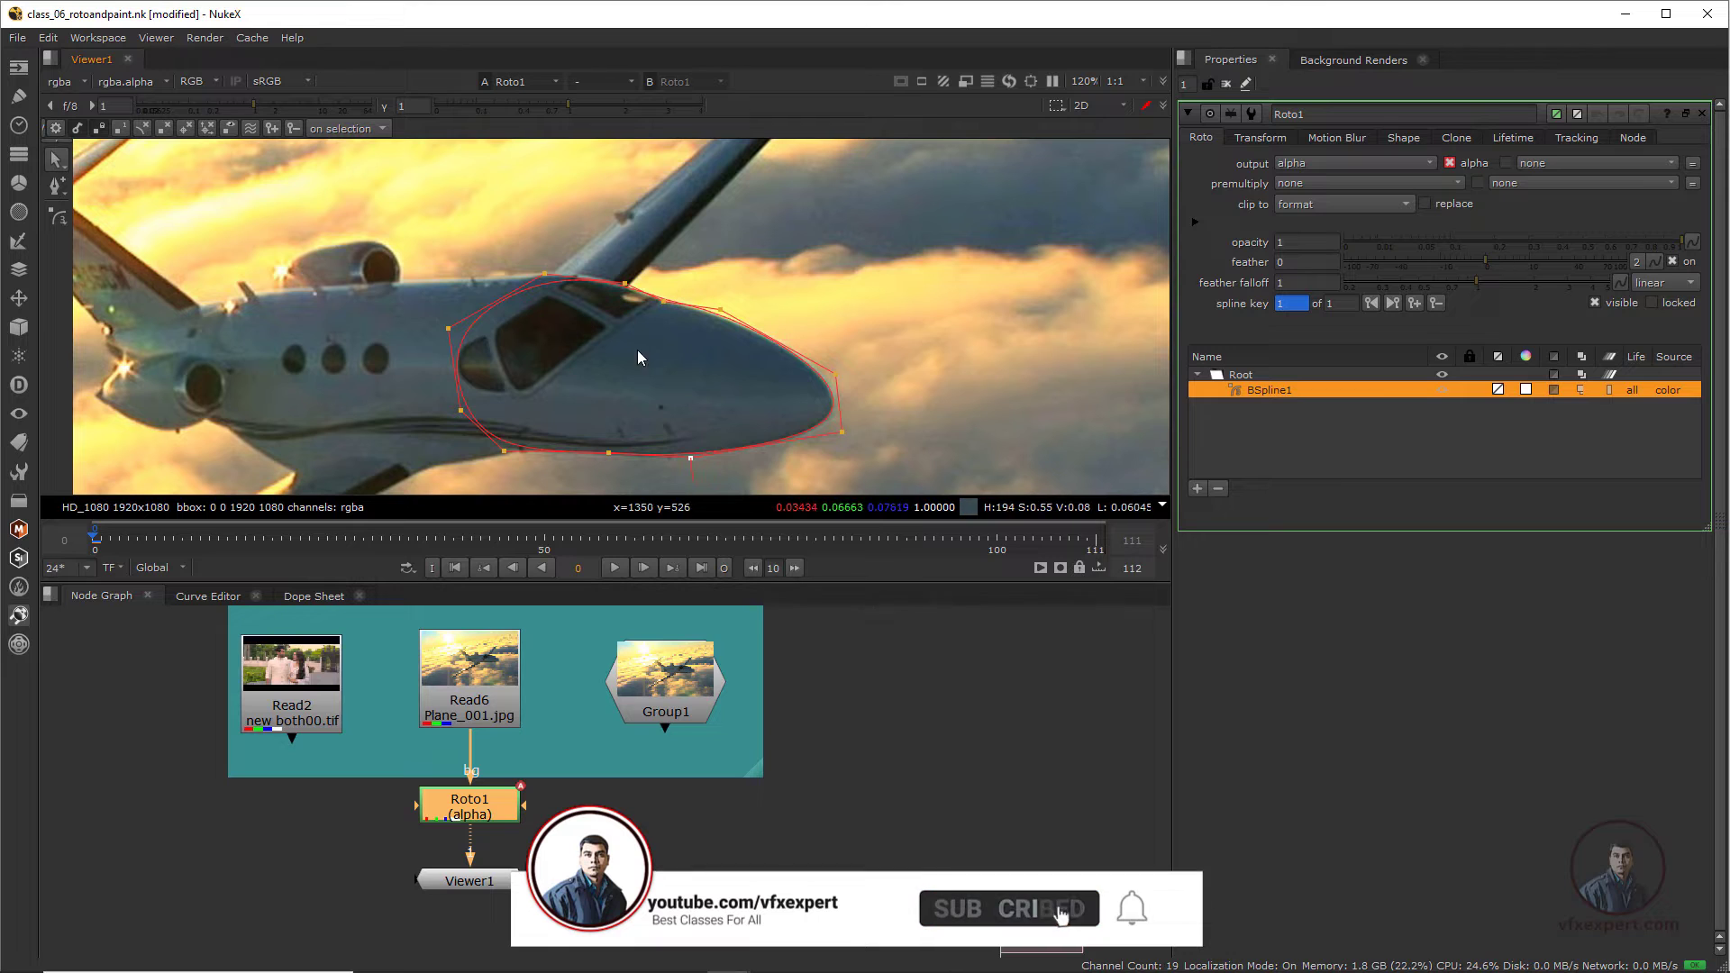
pyautogui.scroll(-2, 561, 367)
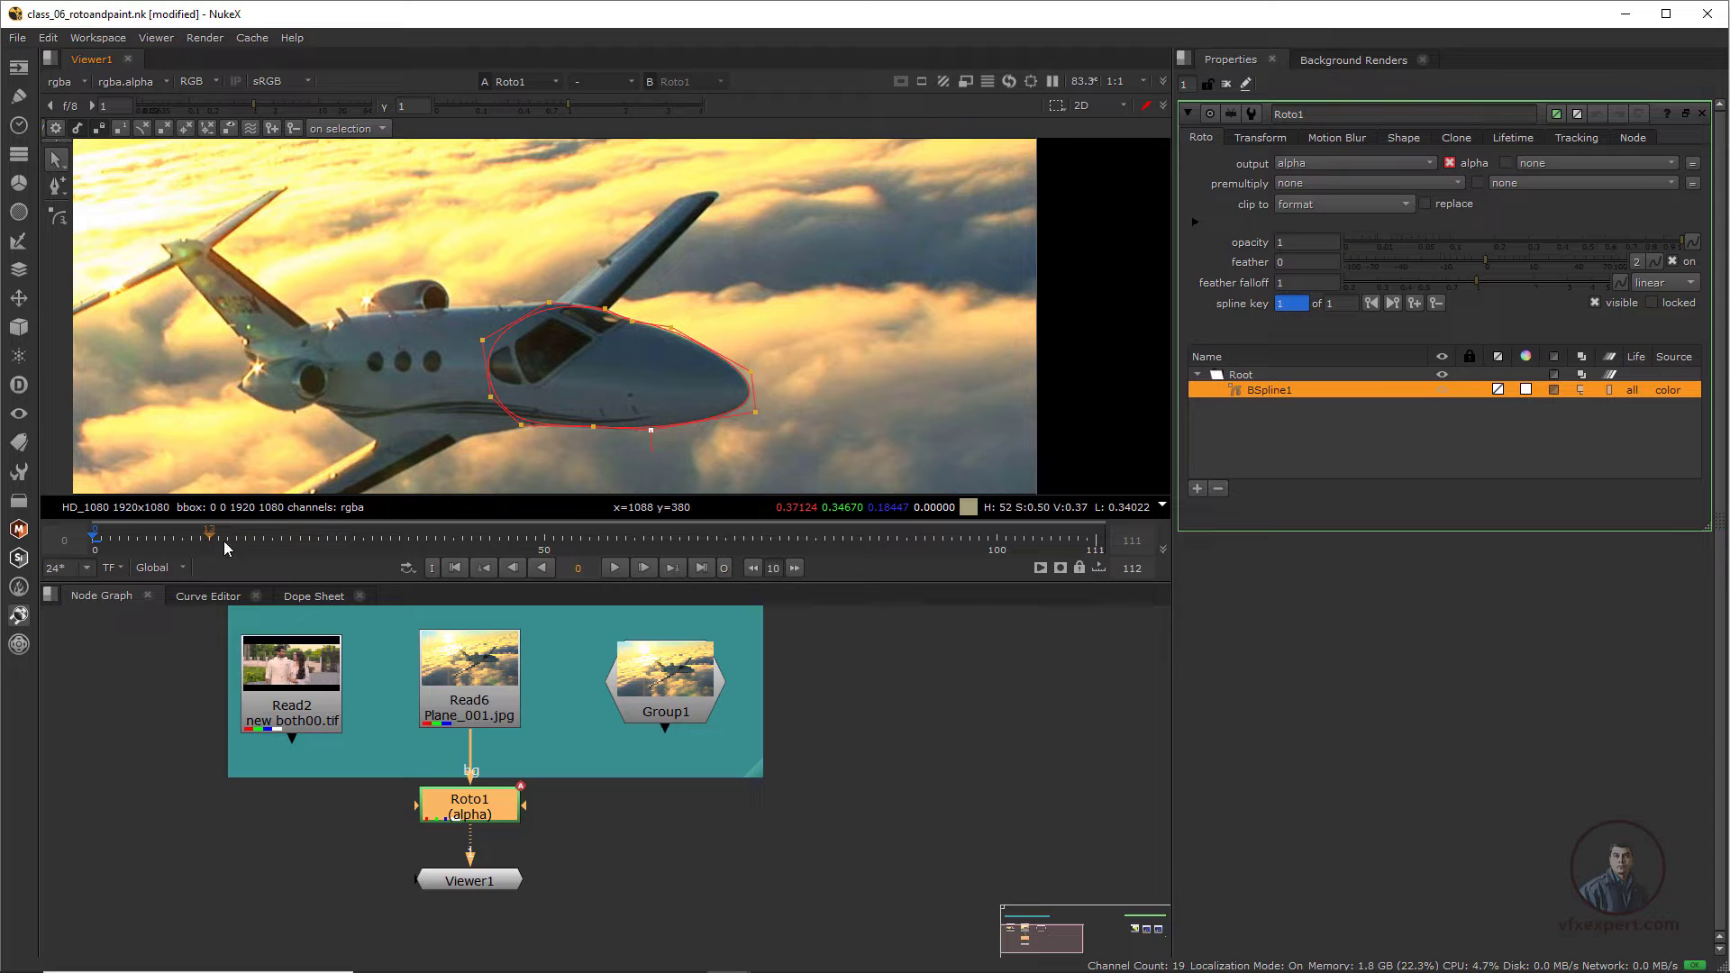
pyautogui.click(795, 568)
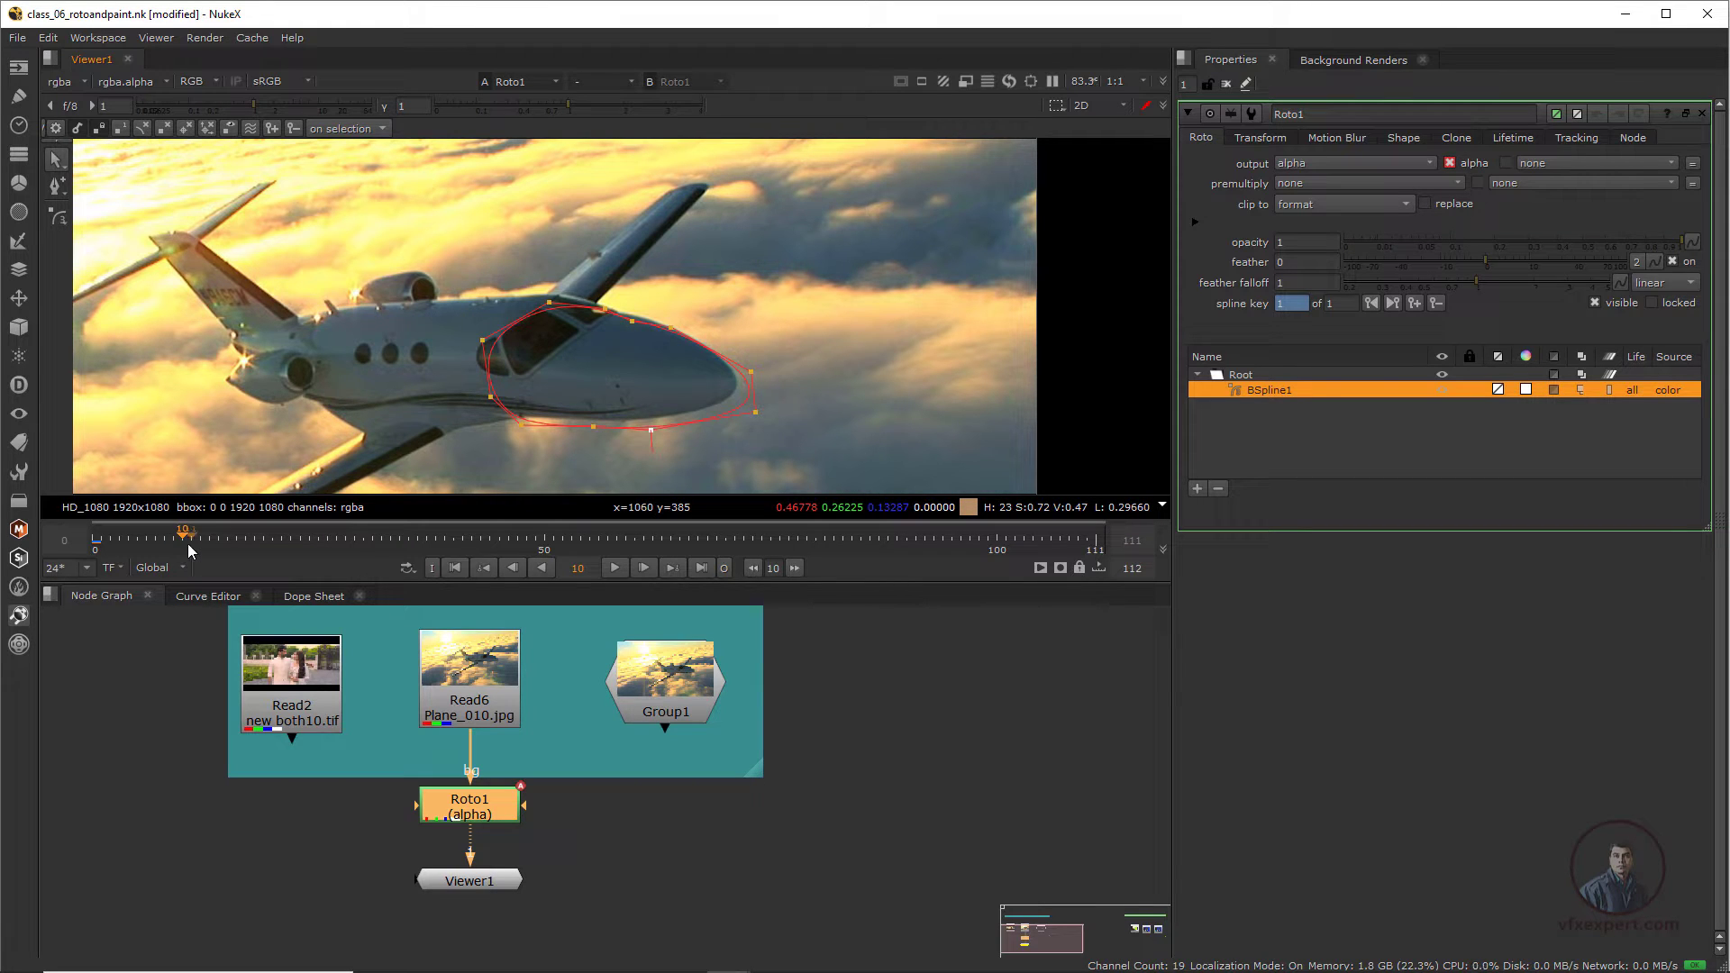
pyautogui.scroll(3, 678, 430)
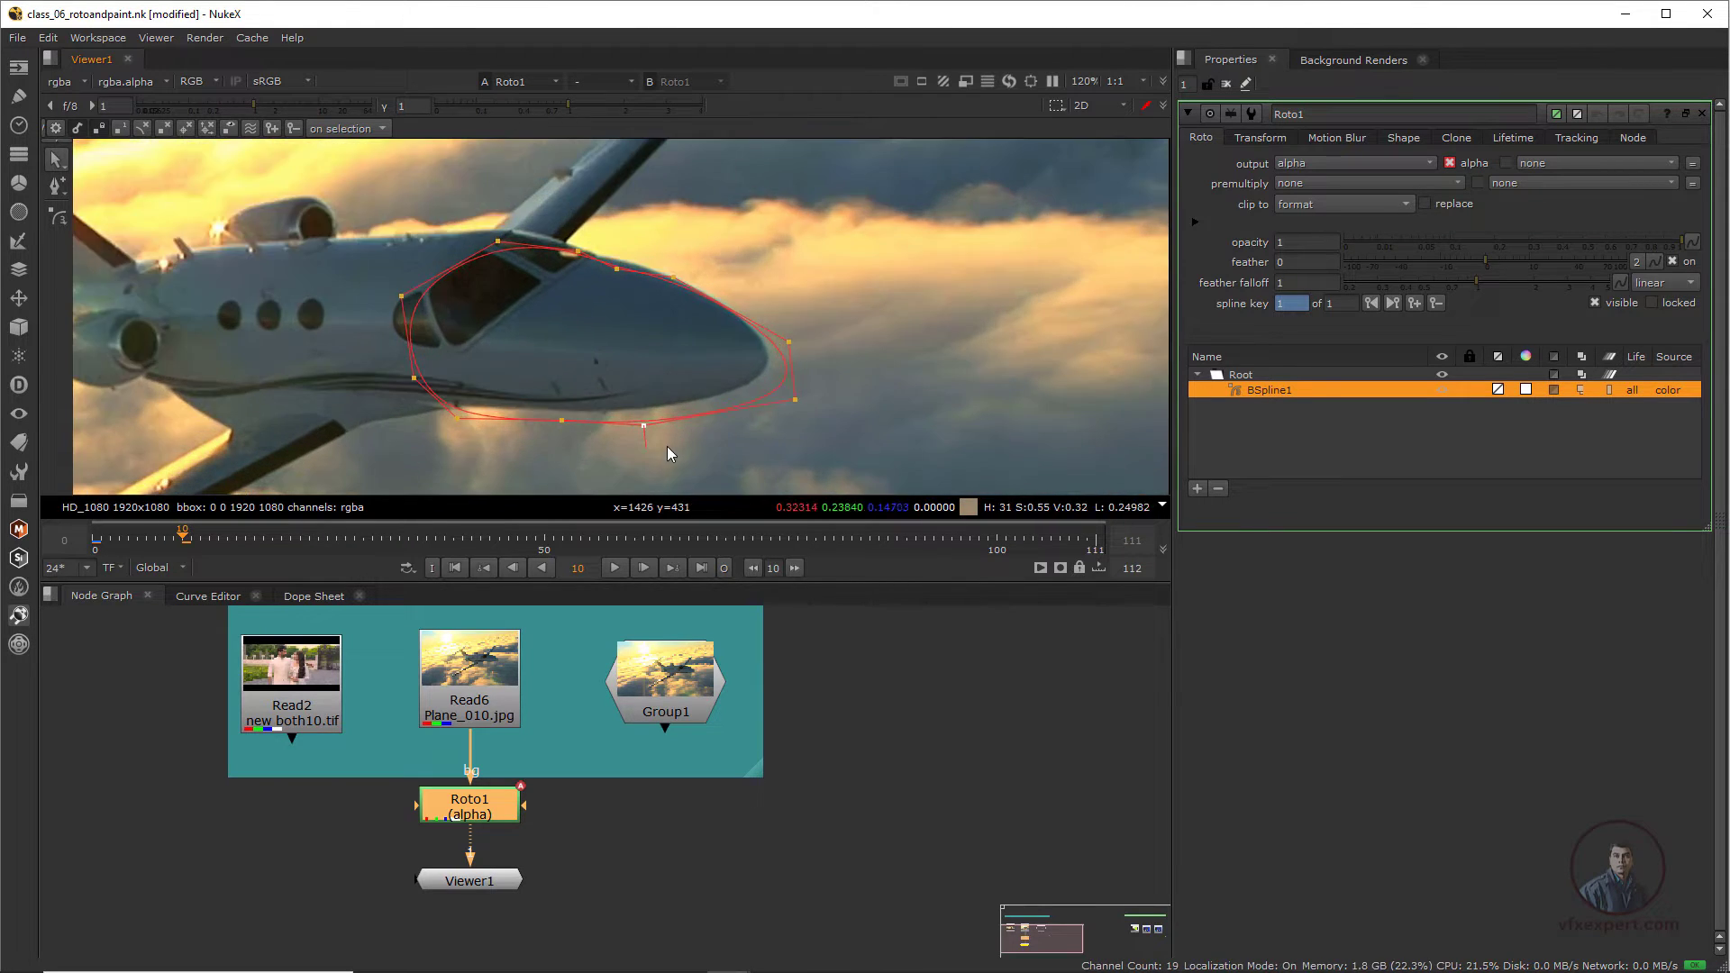
pyautogui.moveTo(367, 187); pyautogui.dragTo(877, 455)
pyautogui.moveTo(828, 367); pyautogui.dragTo(811, 356)
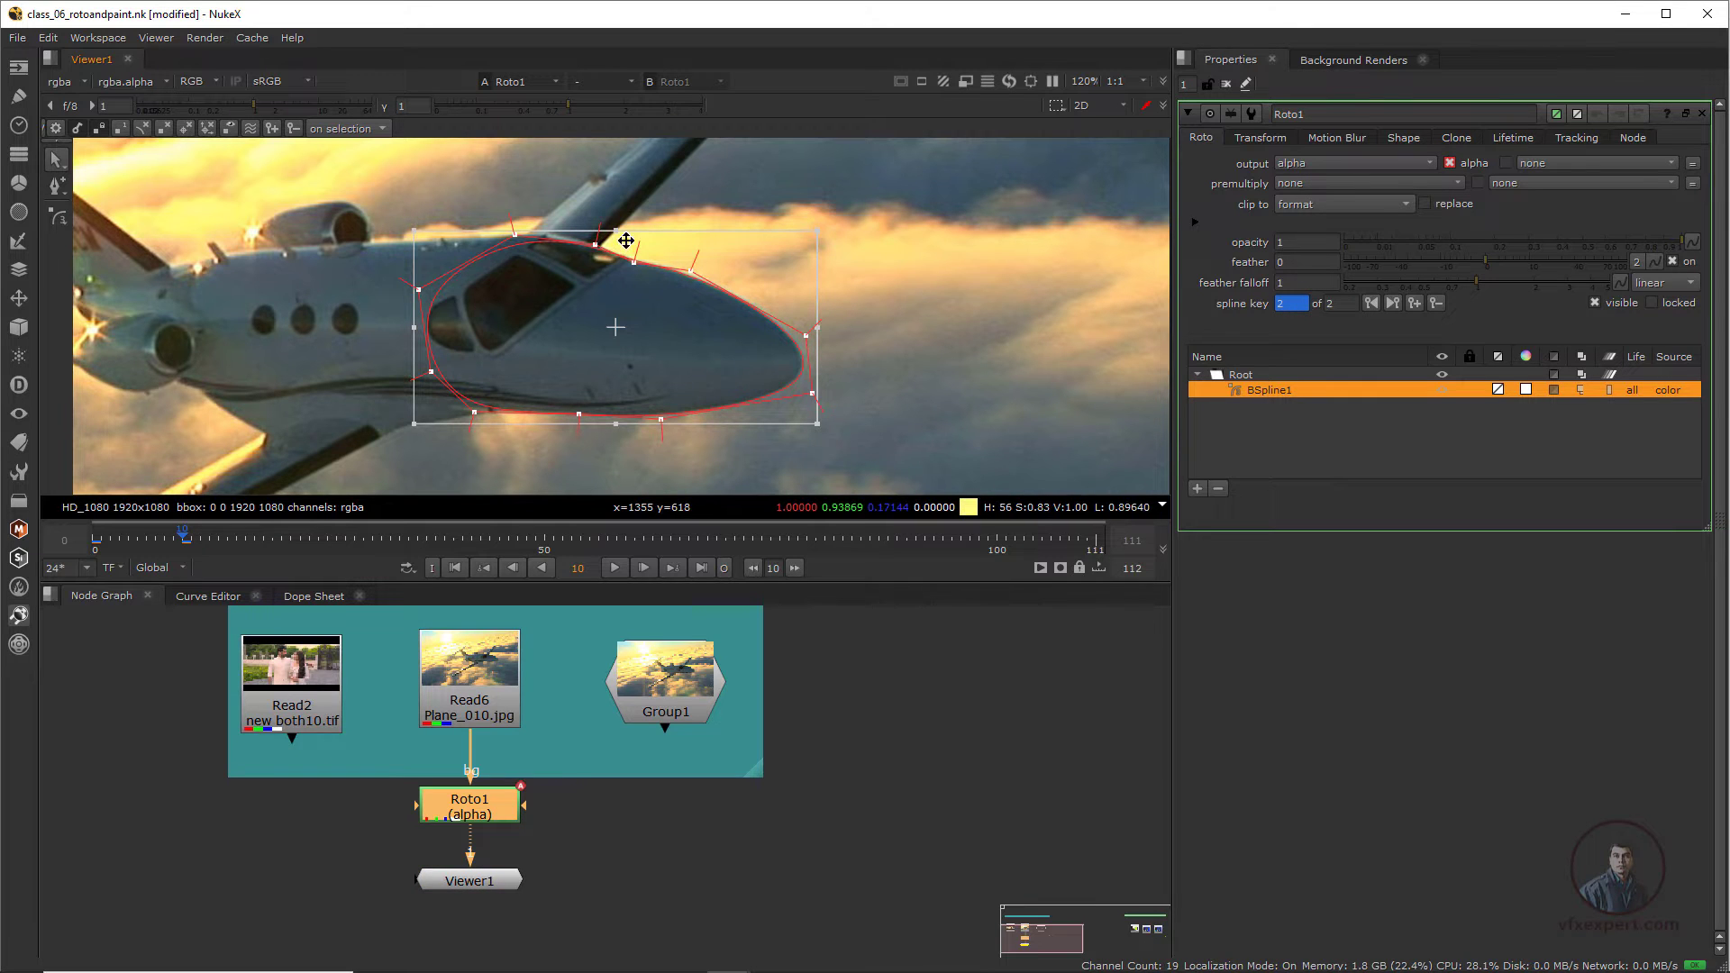
pyautogui.click(638, 211)
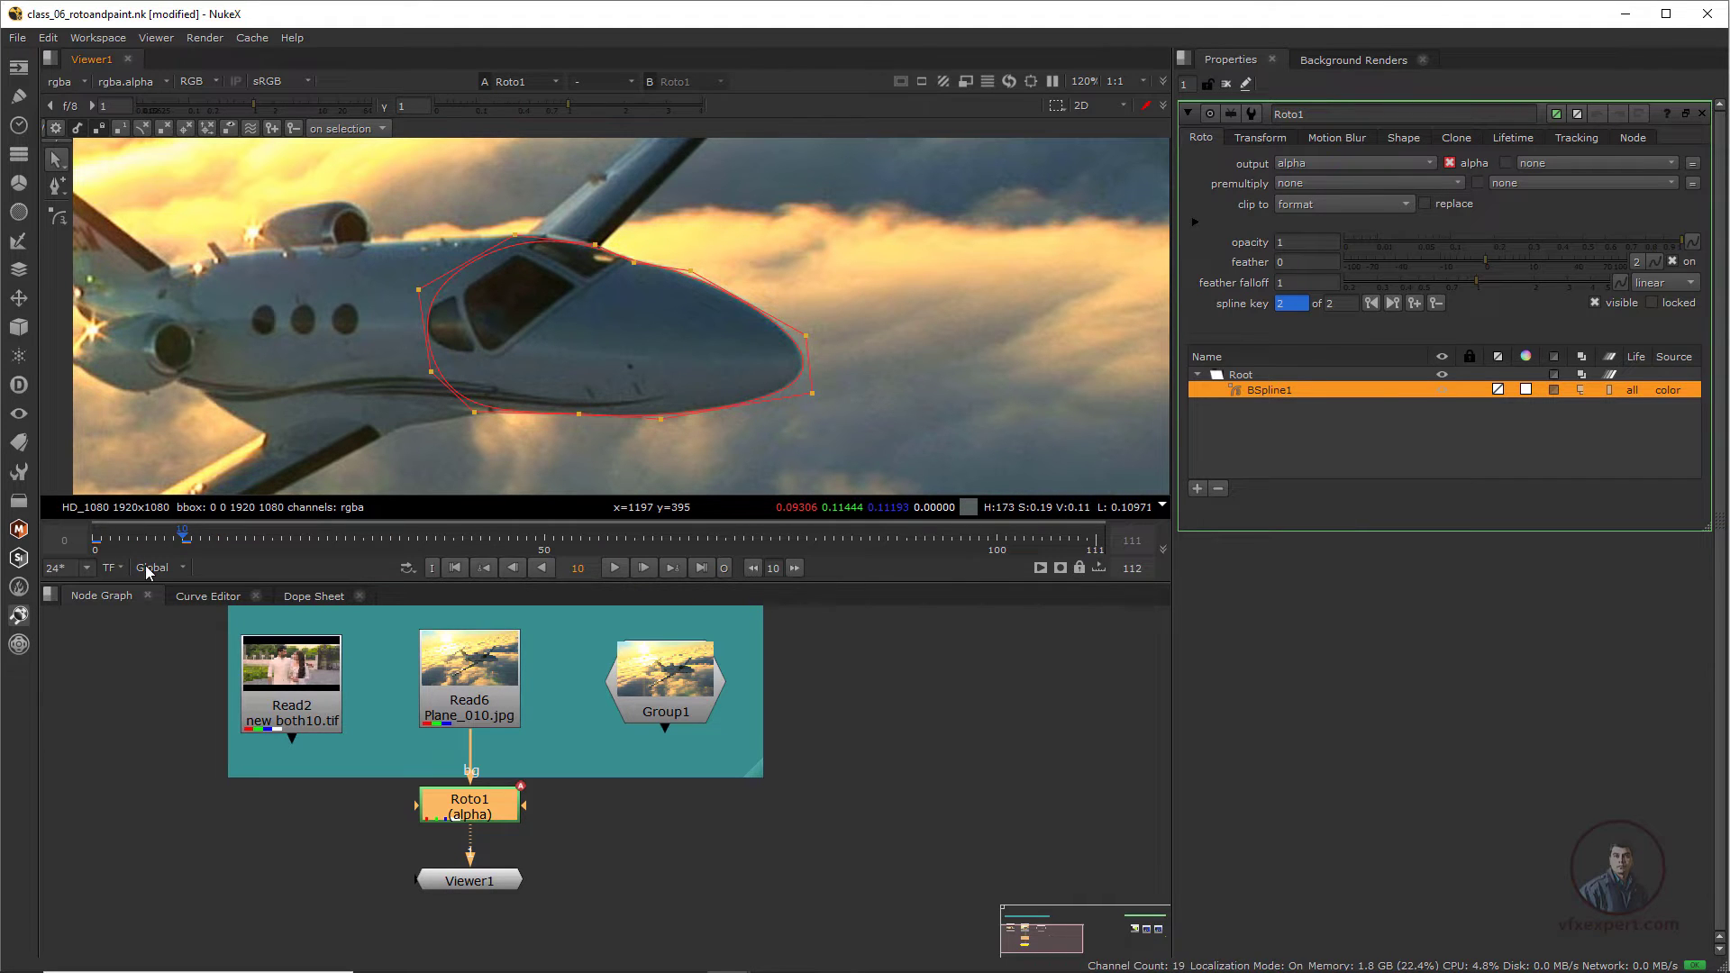
# - Go to frame 6 and nudge the whole B-Spline slightly onto the nose to key it there
pyautogui.moveTo(183, 538); pyautogui.dragTo(148, 597)
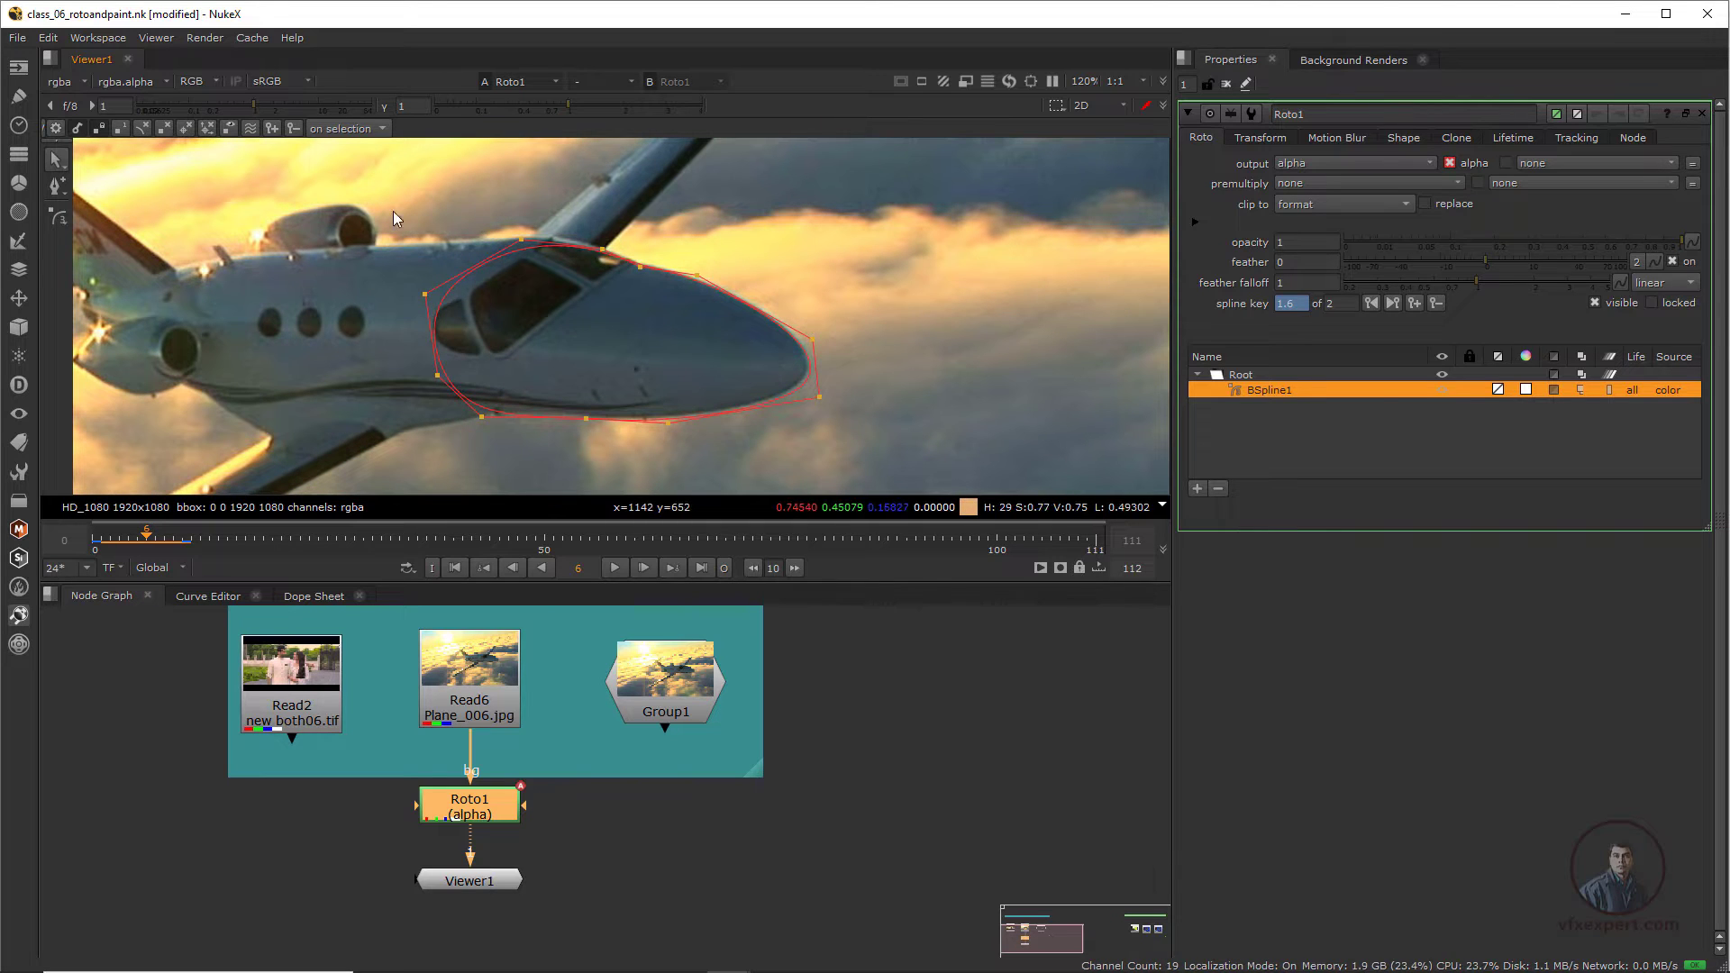
pyautogui.moveTo(393, 215); pyautogui.dragTo(887, 465)
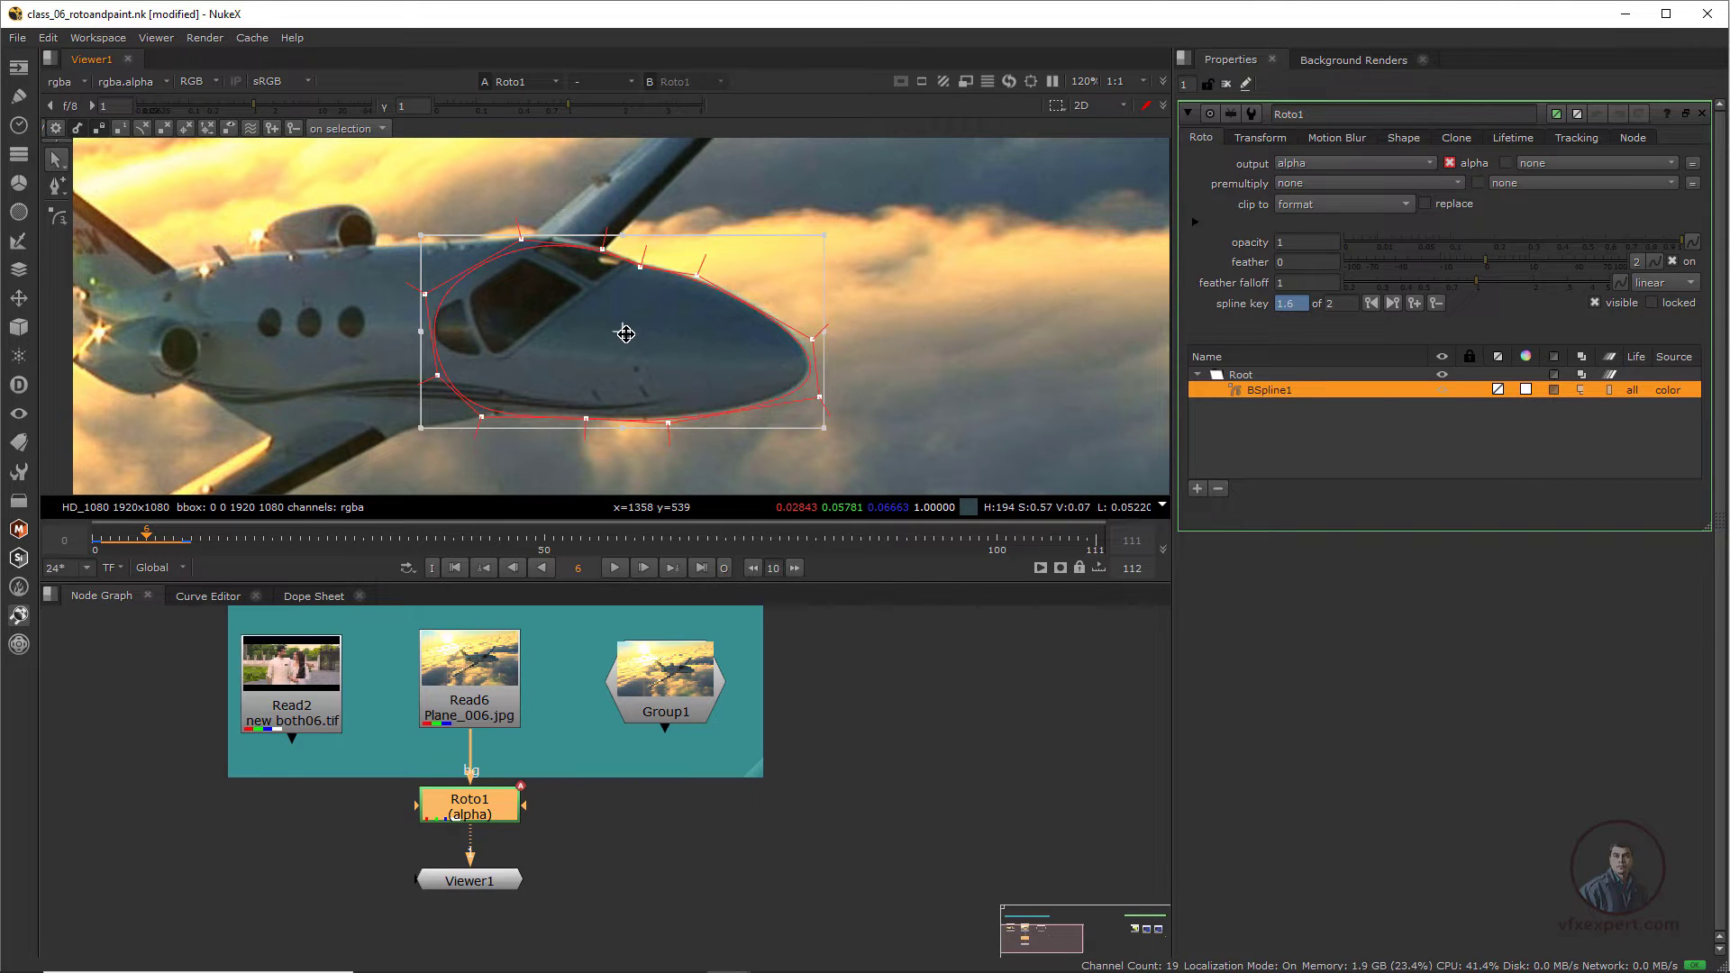
pyautogui.moveTo(625, 334); pyautogui.dragTo(626, 333)
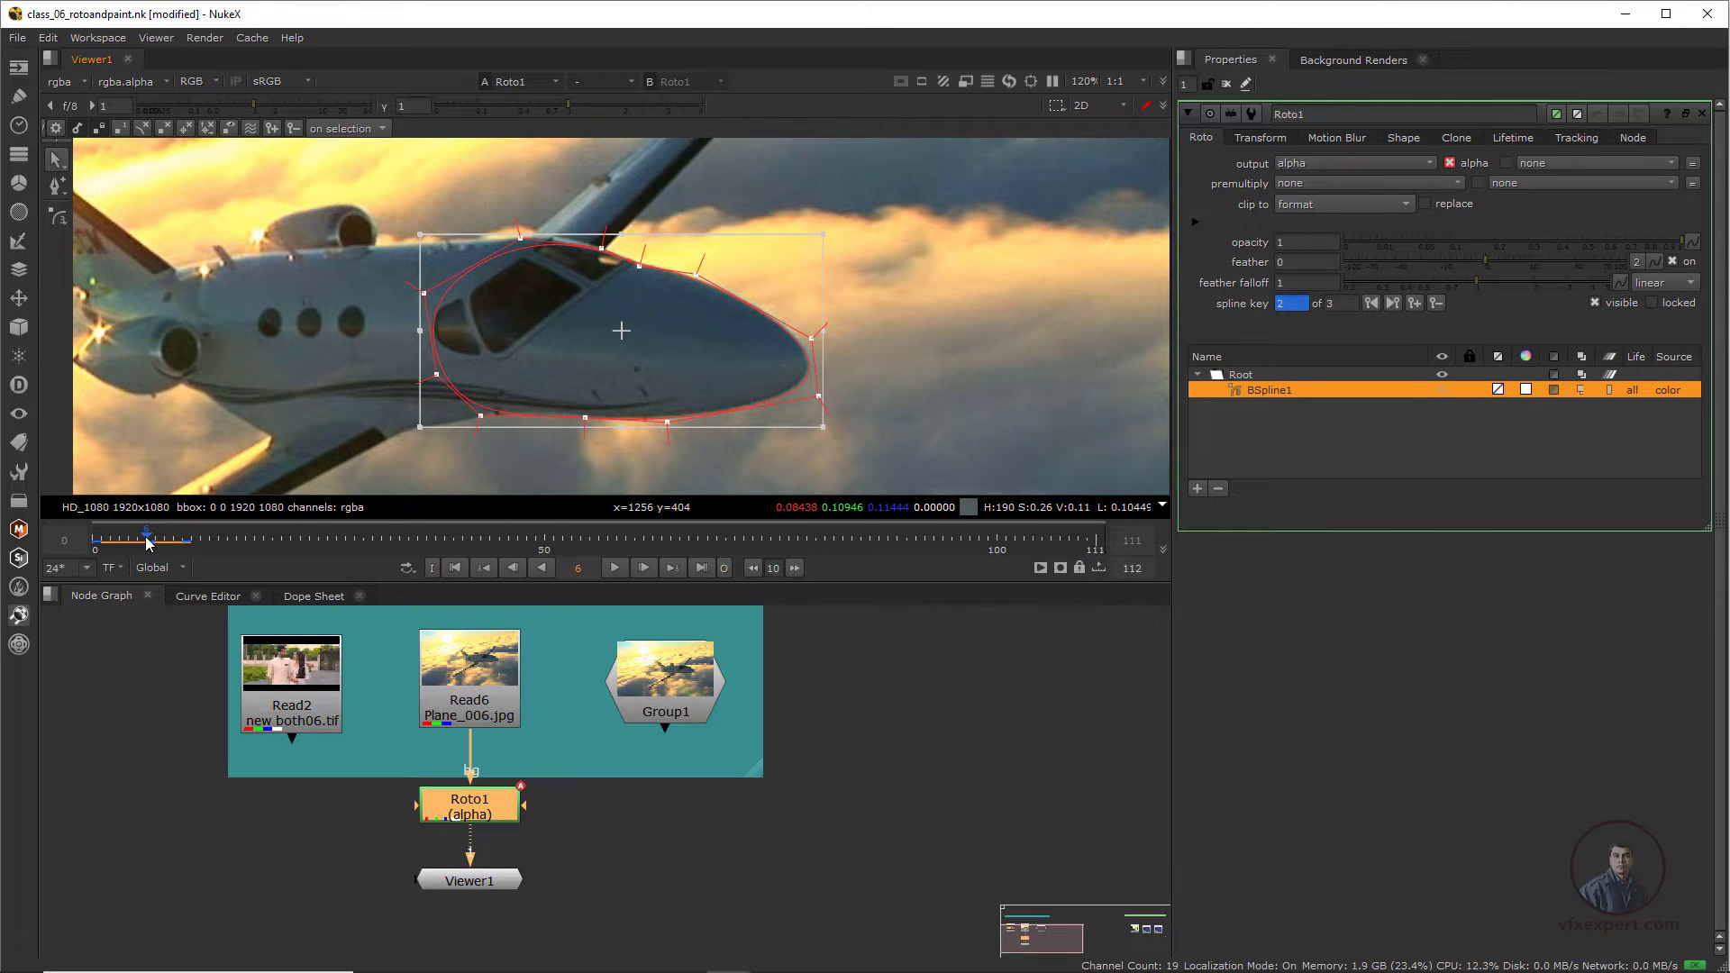
# - Go to frame 20 and move the whole B-Spline back onto the plane's nose
pyautogui.moveTo(147, 539); pyautogui.dragTo(254, 555)
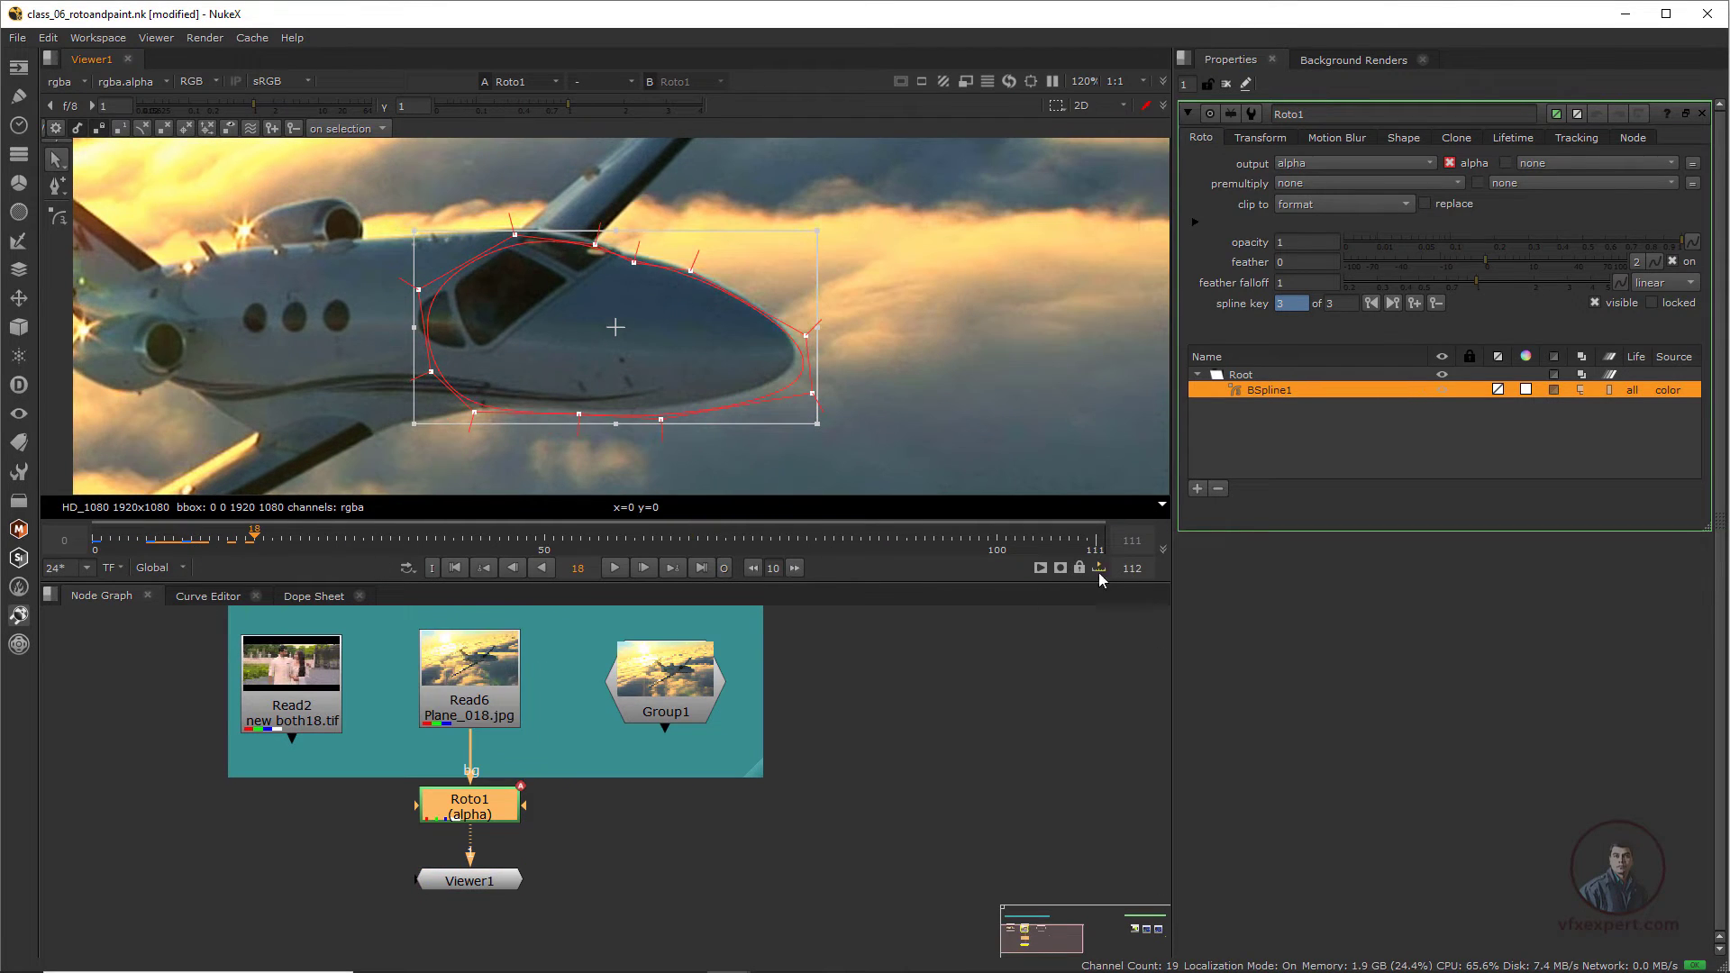
pyautogui.press('Return')
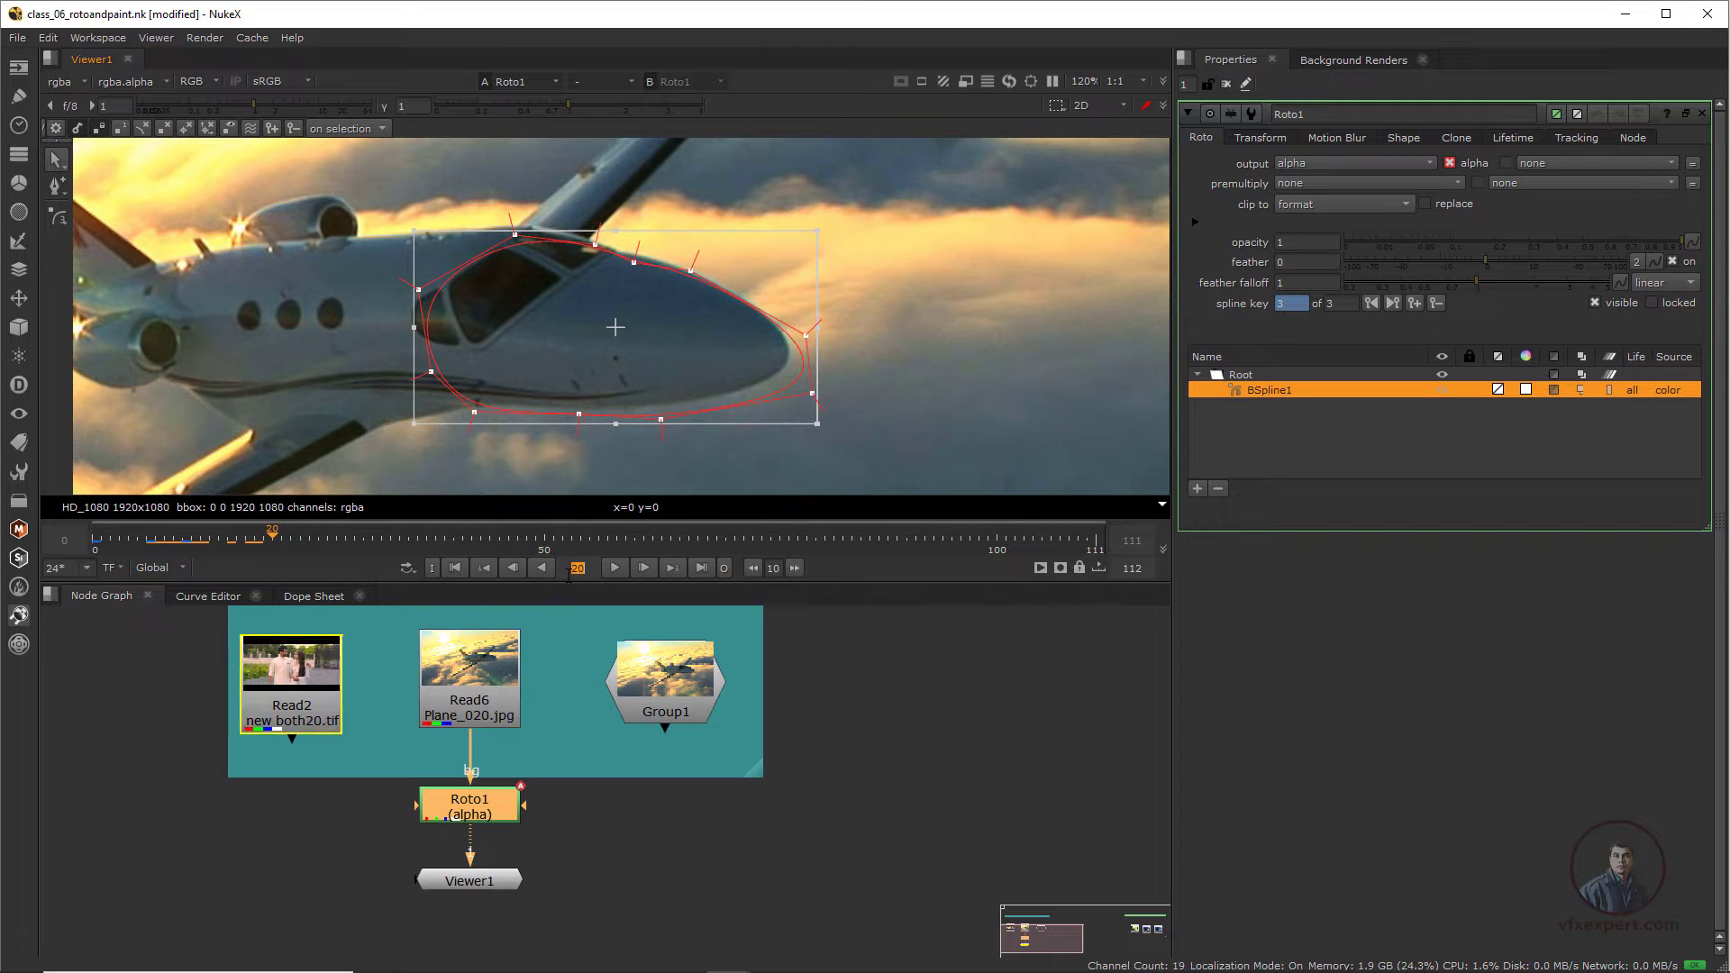
pyautogui.moveTo(621, 333); pyautogui.dragTo(607, 321)
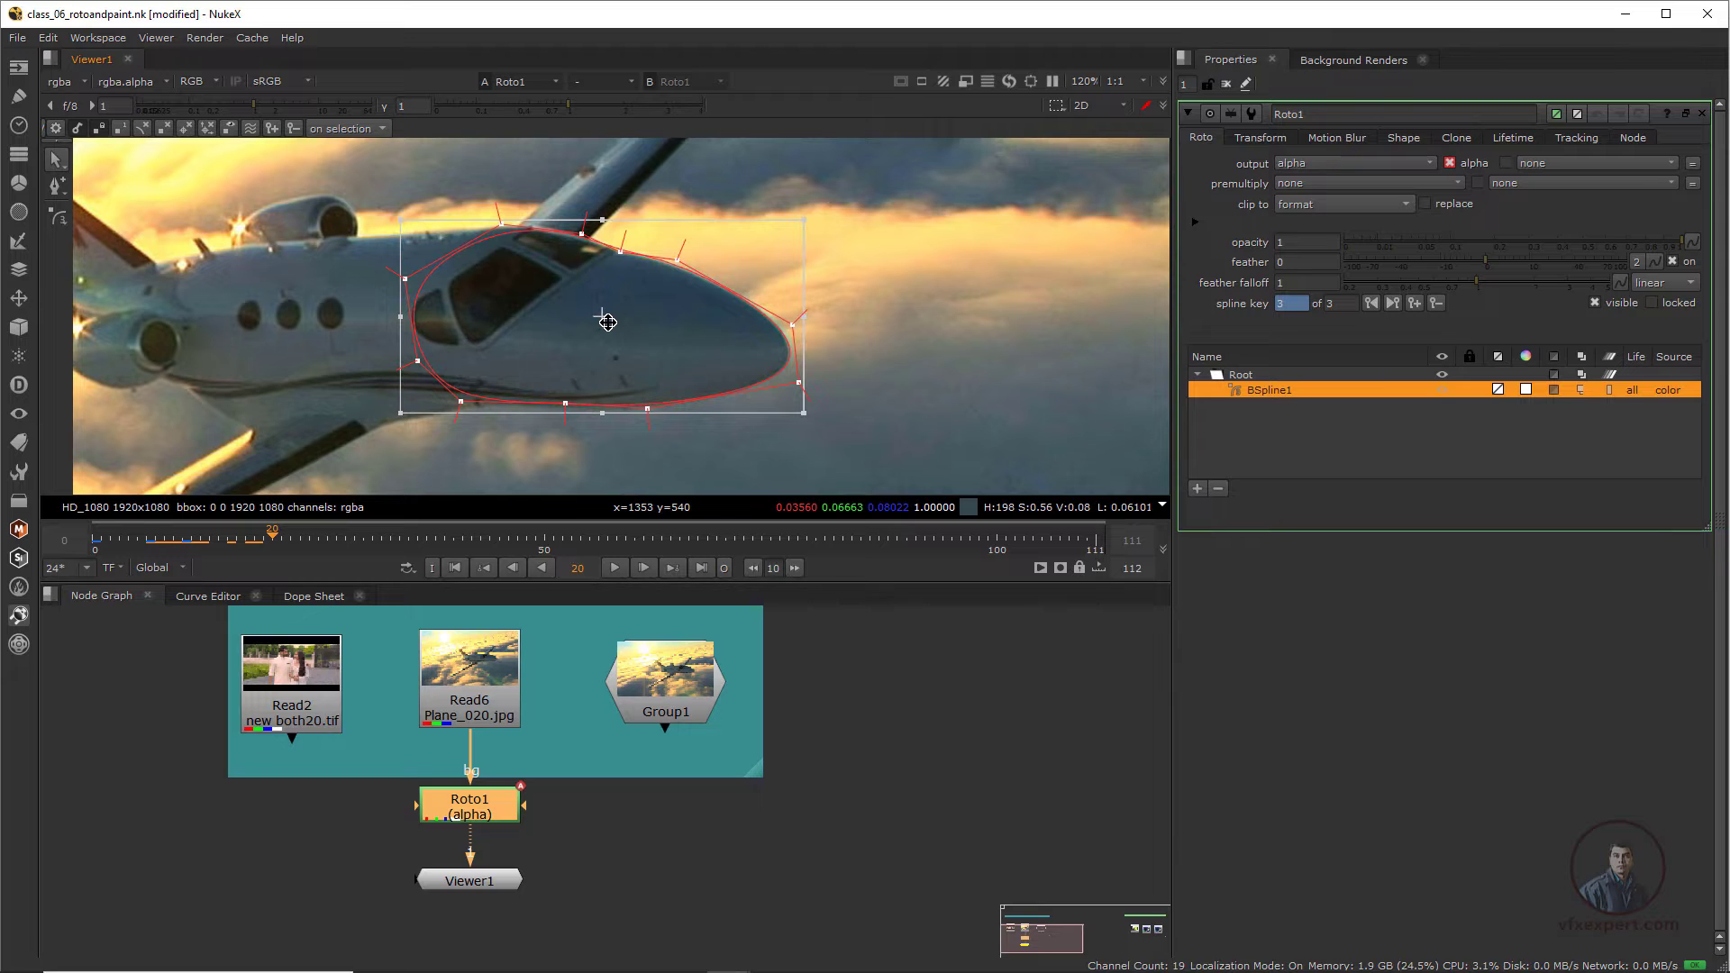
# - Nudge the whole B-Spline onto the plane's nose at frame 14 and at frame 3 to key it there
pyautogui.moveTo(274, 539); pyautogui.dragTo(213, 549)
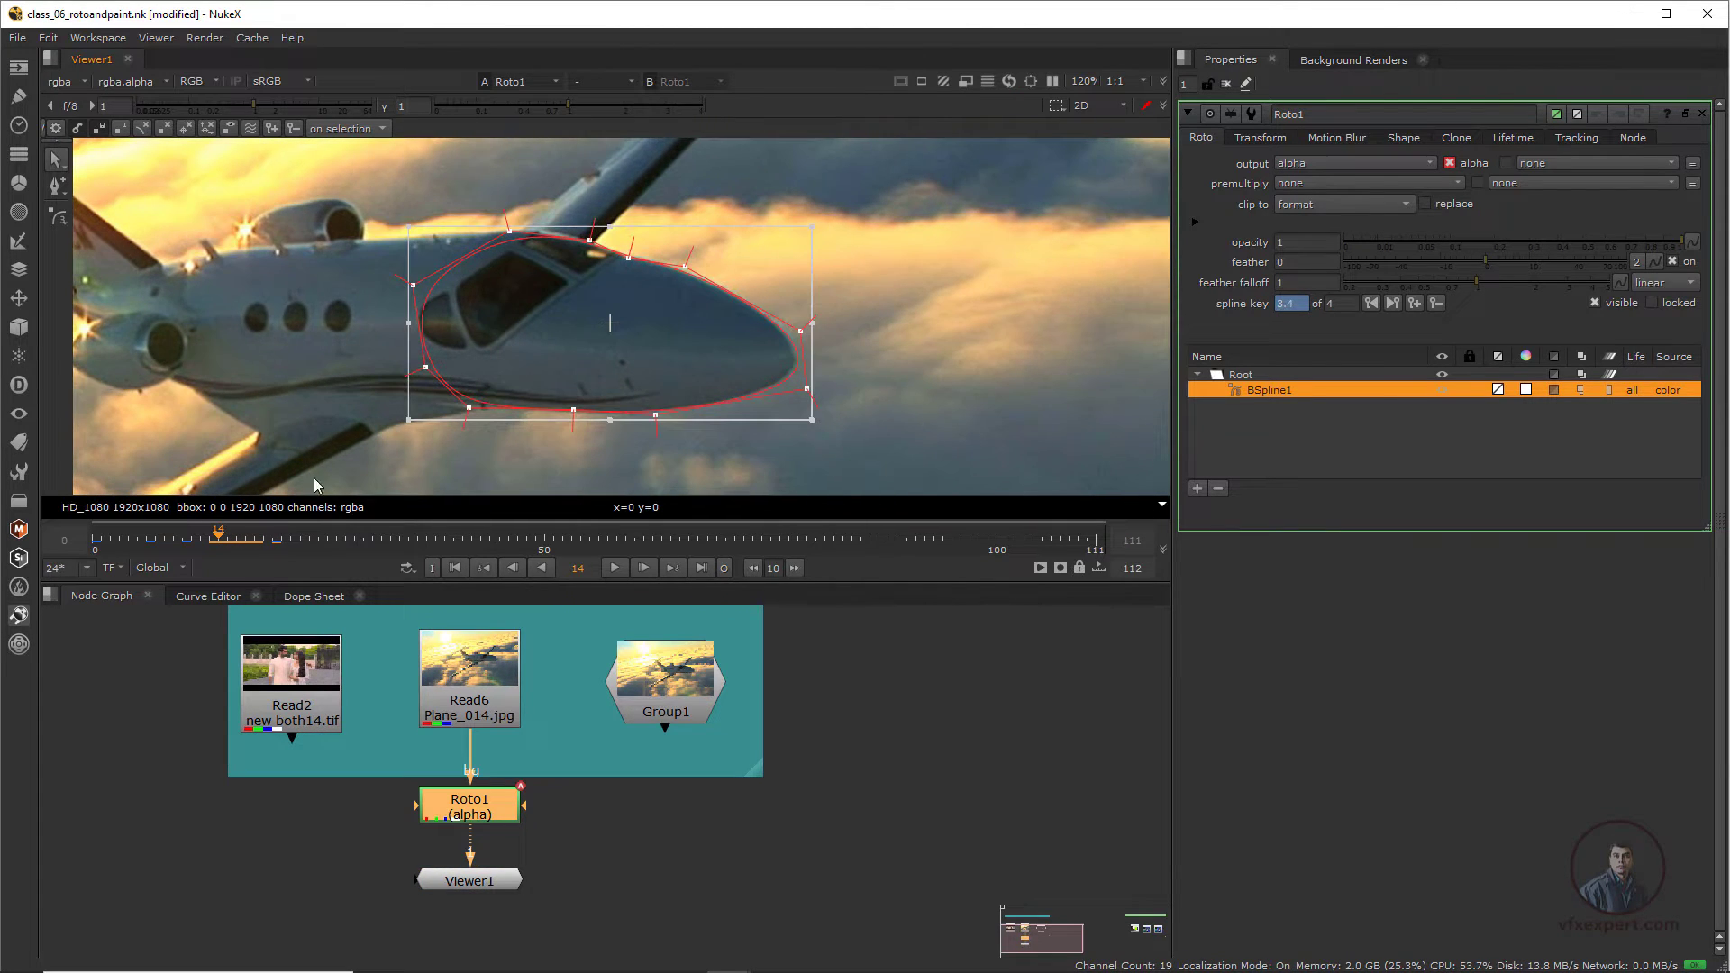
pyautogui.moveTo(615, 324); pyautogui.dragTo(612, 323)
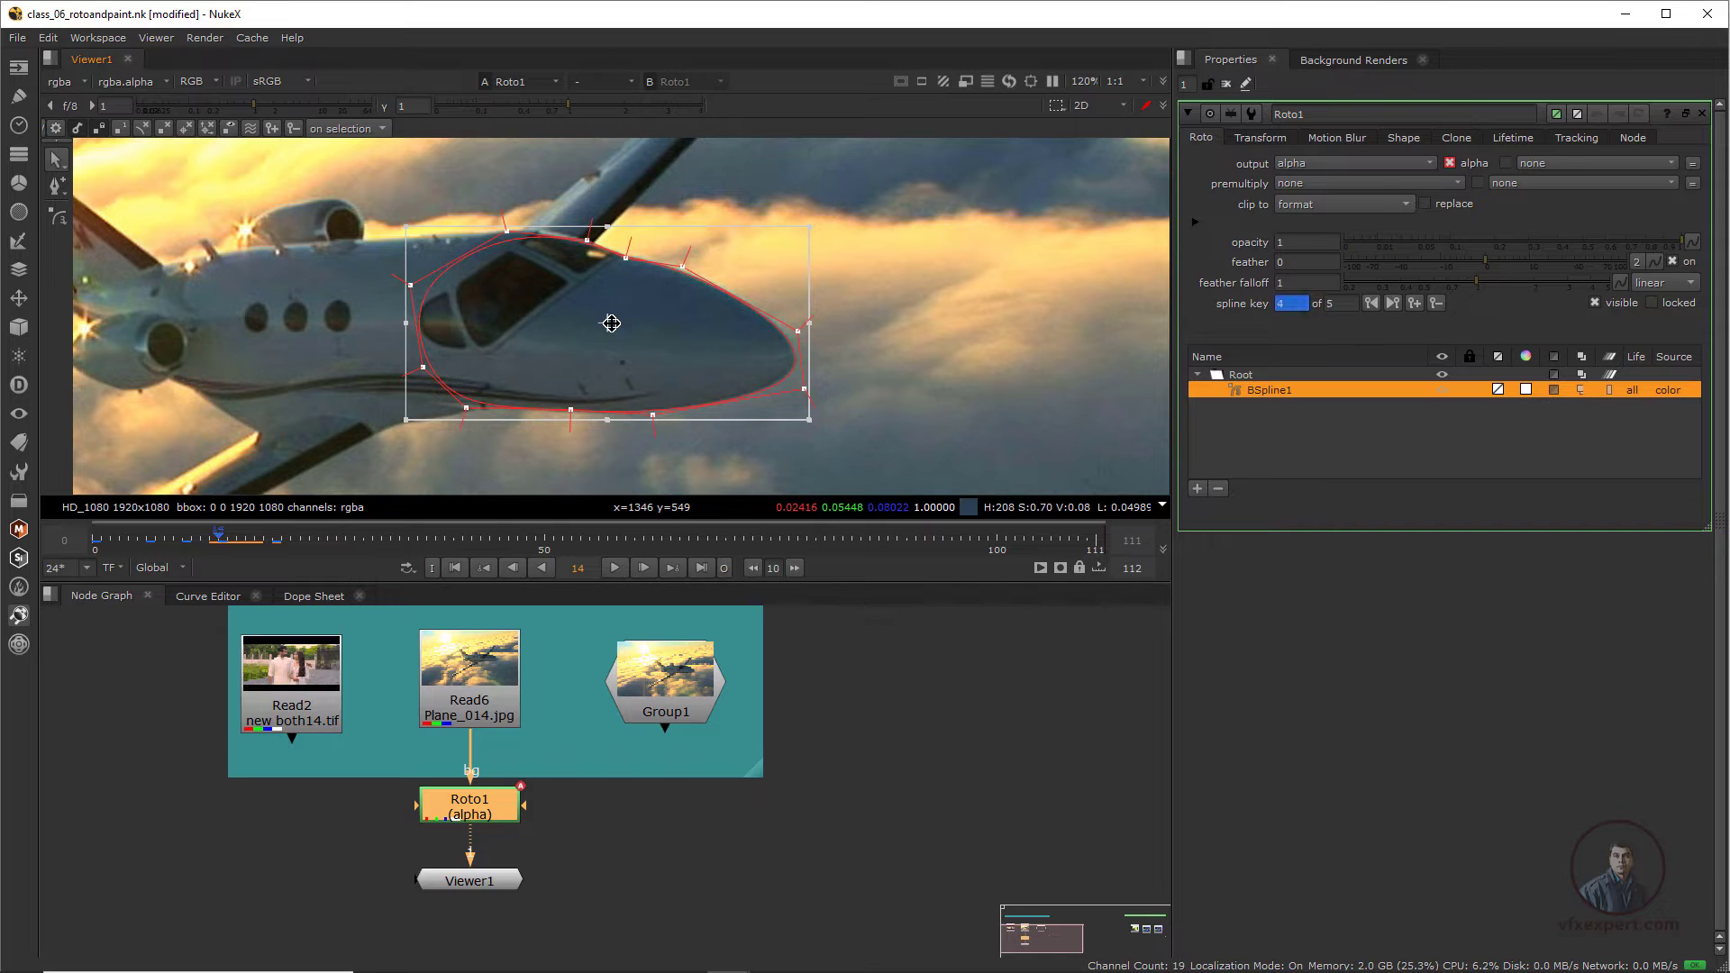
pyautogui.moveTo(147, 547); pyautogui.dragTo(122, 561)
pyautogui.moveTo(633, 332); pyautogui.dragTo(638, 332)
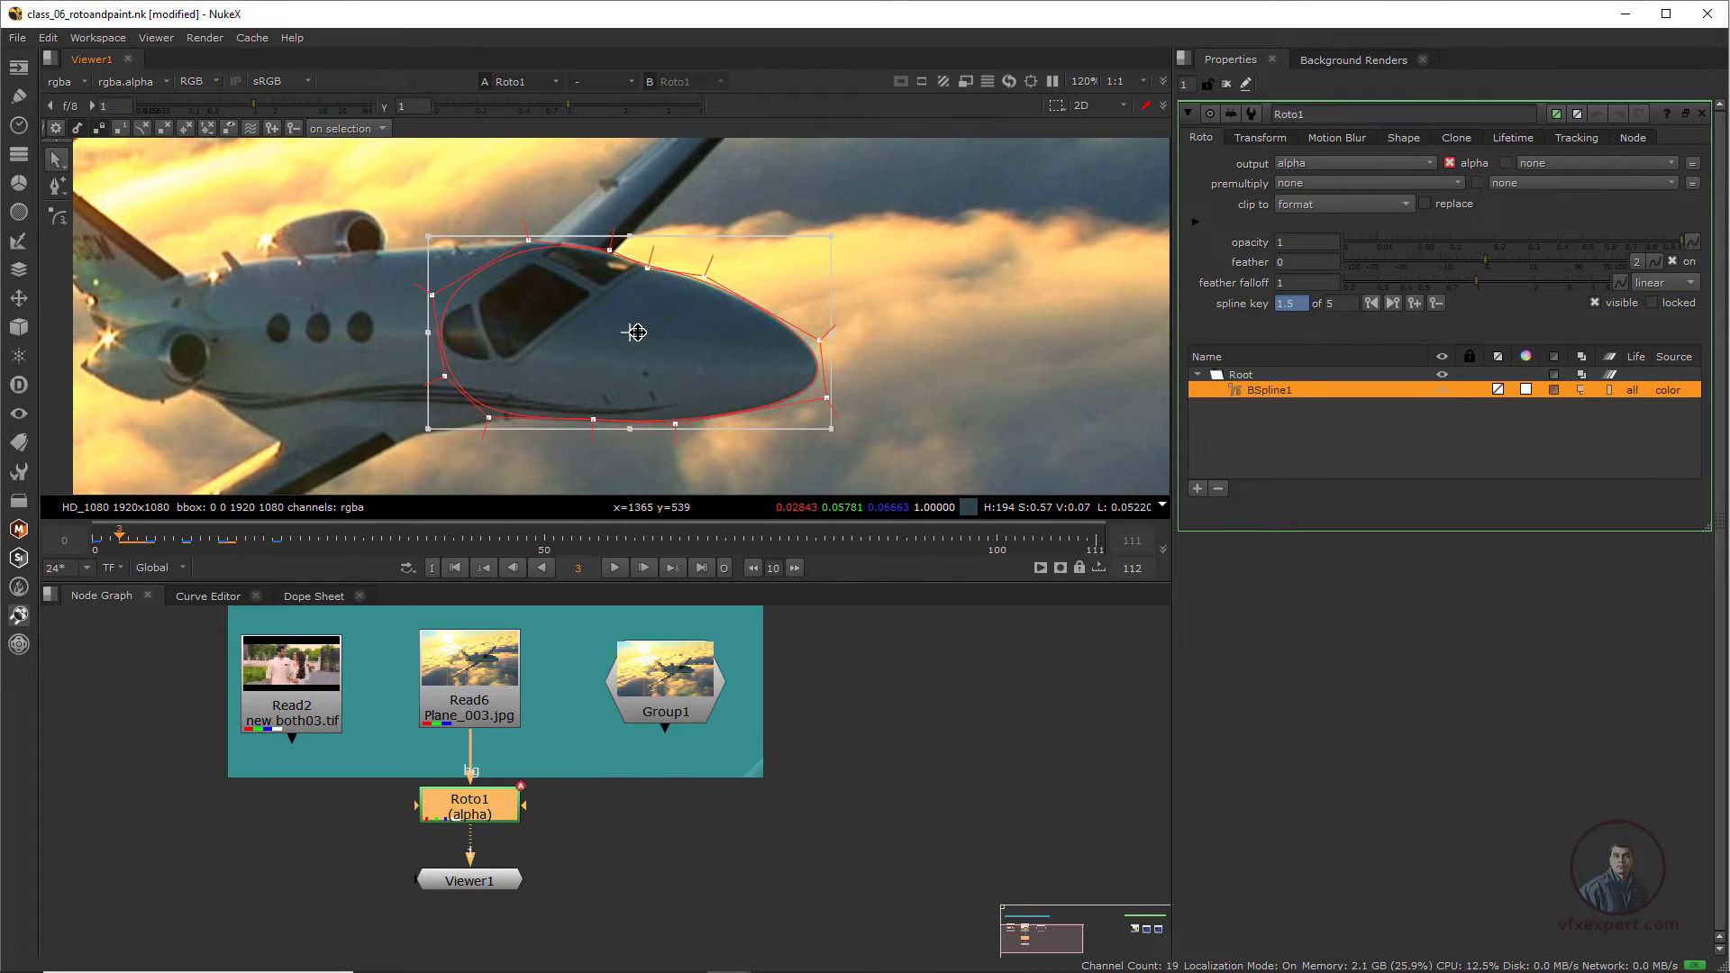
pyautogui.click(694, 294)
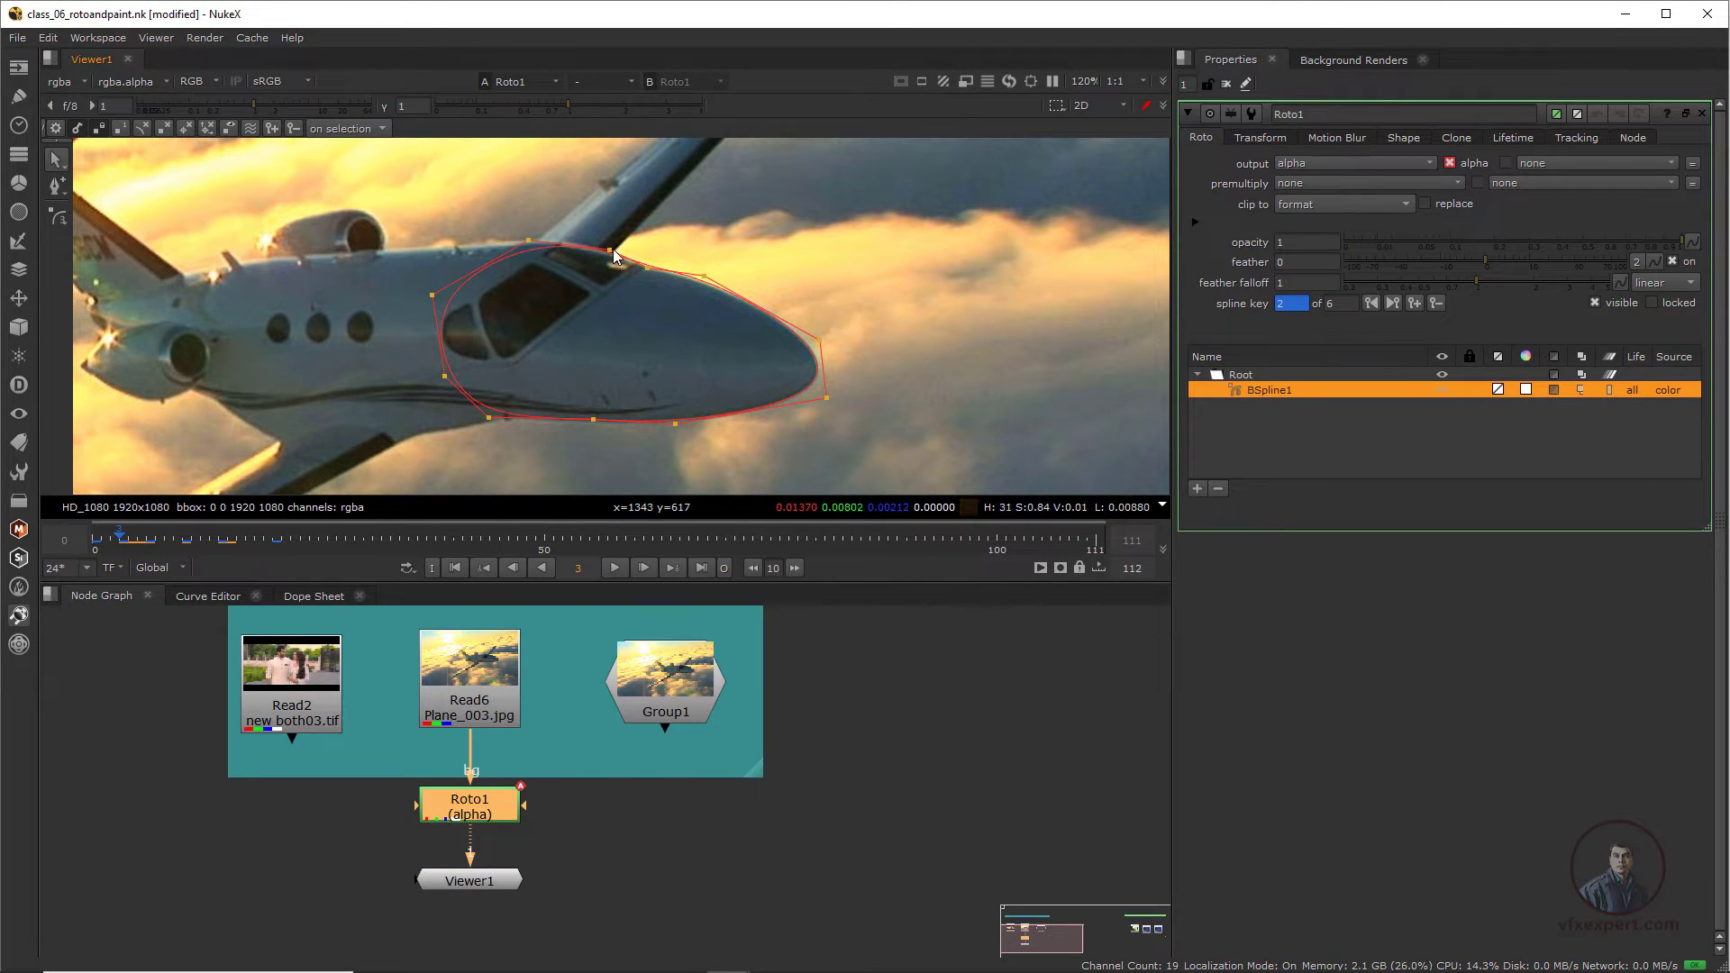
pyautogui.moveTo(612, 249); pyautogui.dragTo(603, 200)
# - Go to frame 20 and make it the last frame of the playback range
pyautogui.click(173, 541)
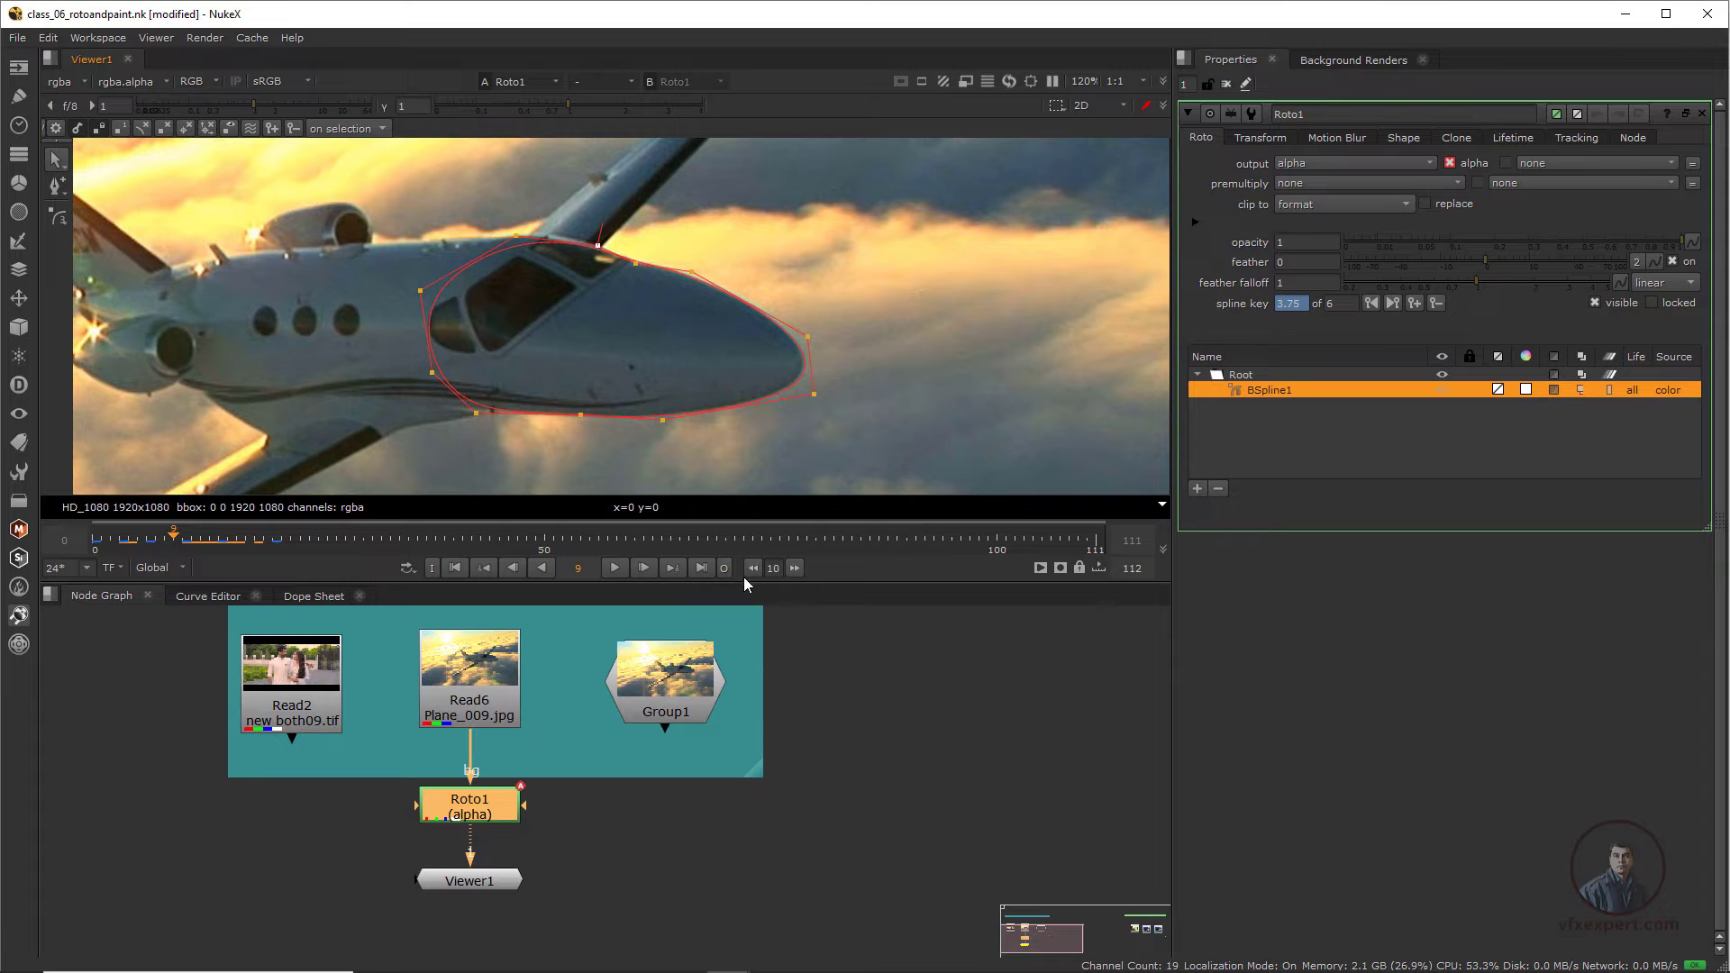
pyautogui.click(556, 576)
pyautogui.press('Delete')
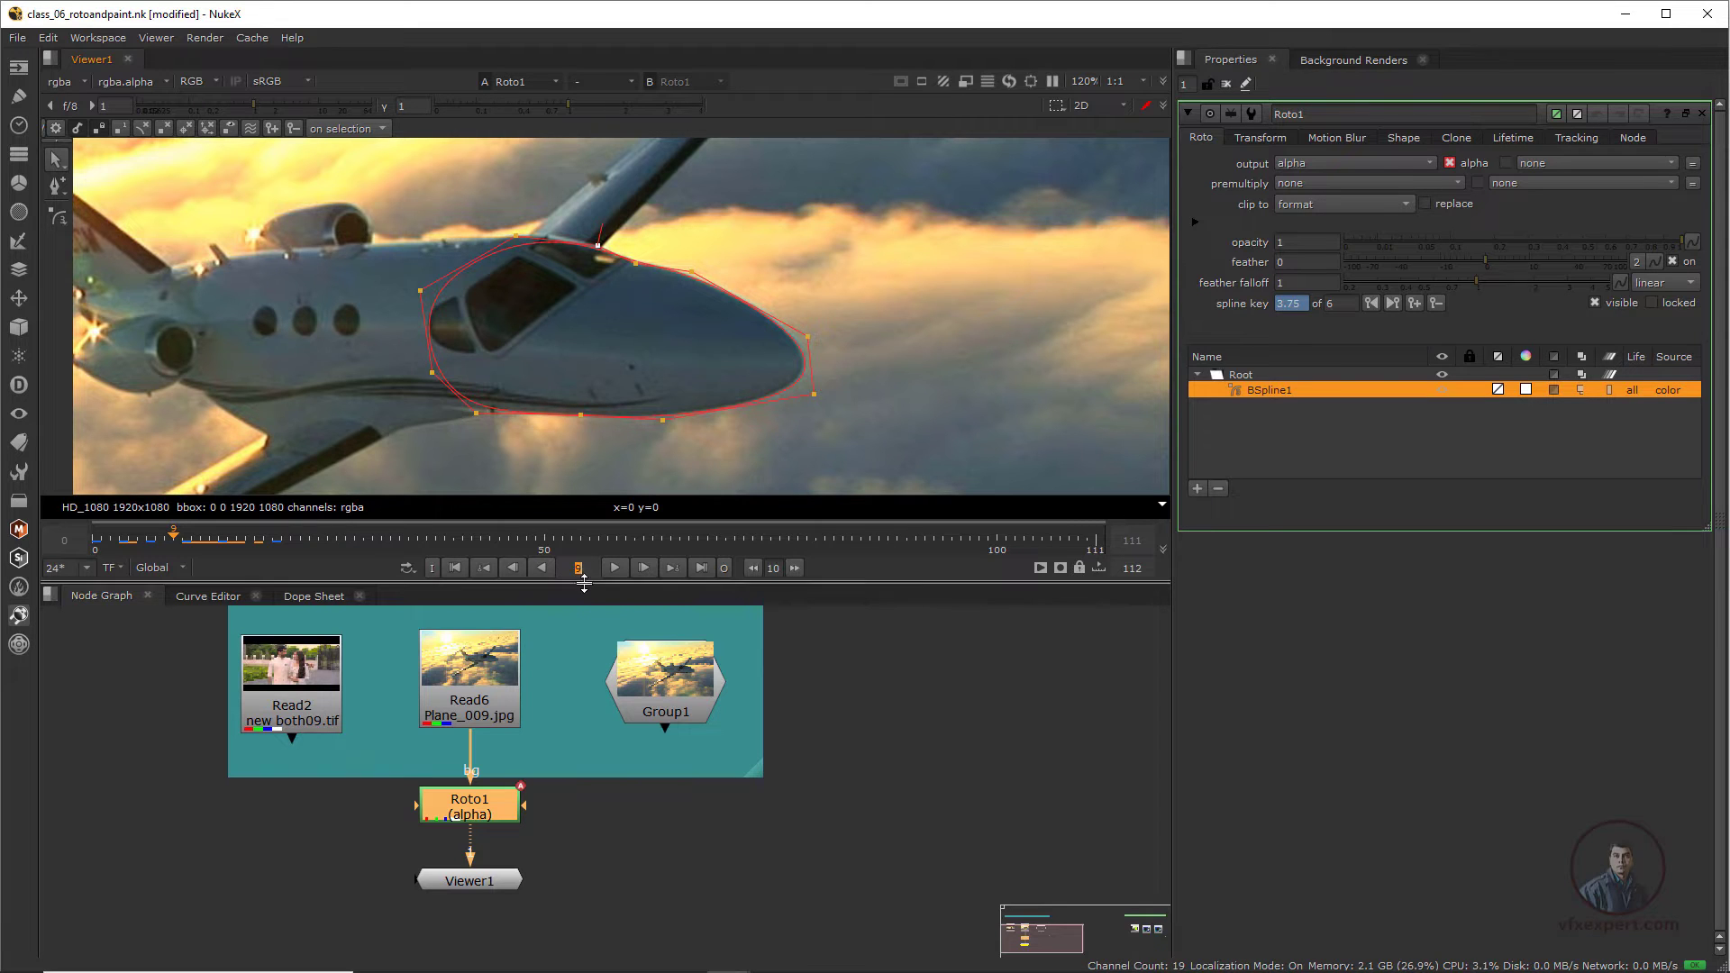
pyautogui.write('20')
pyautogui.press('Return')
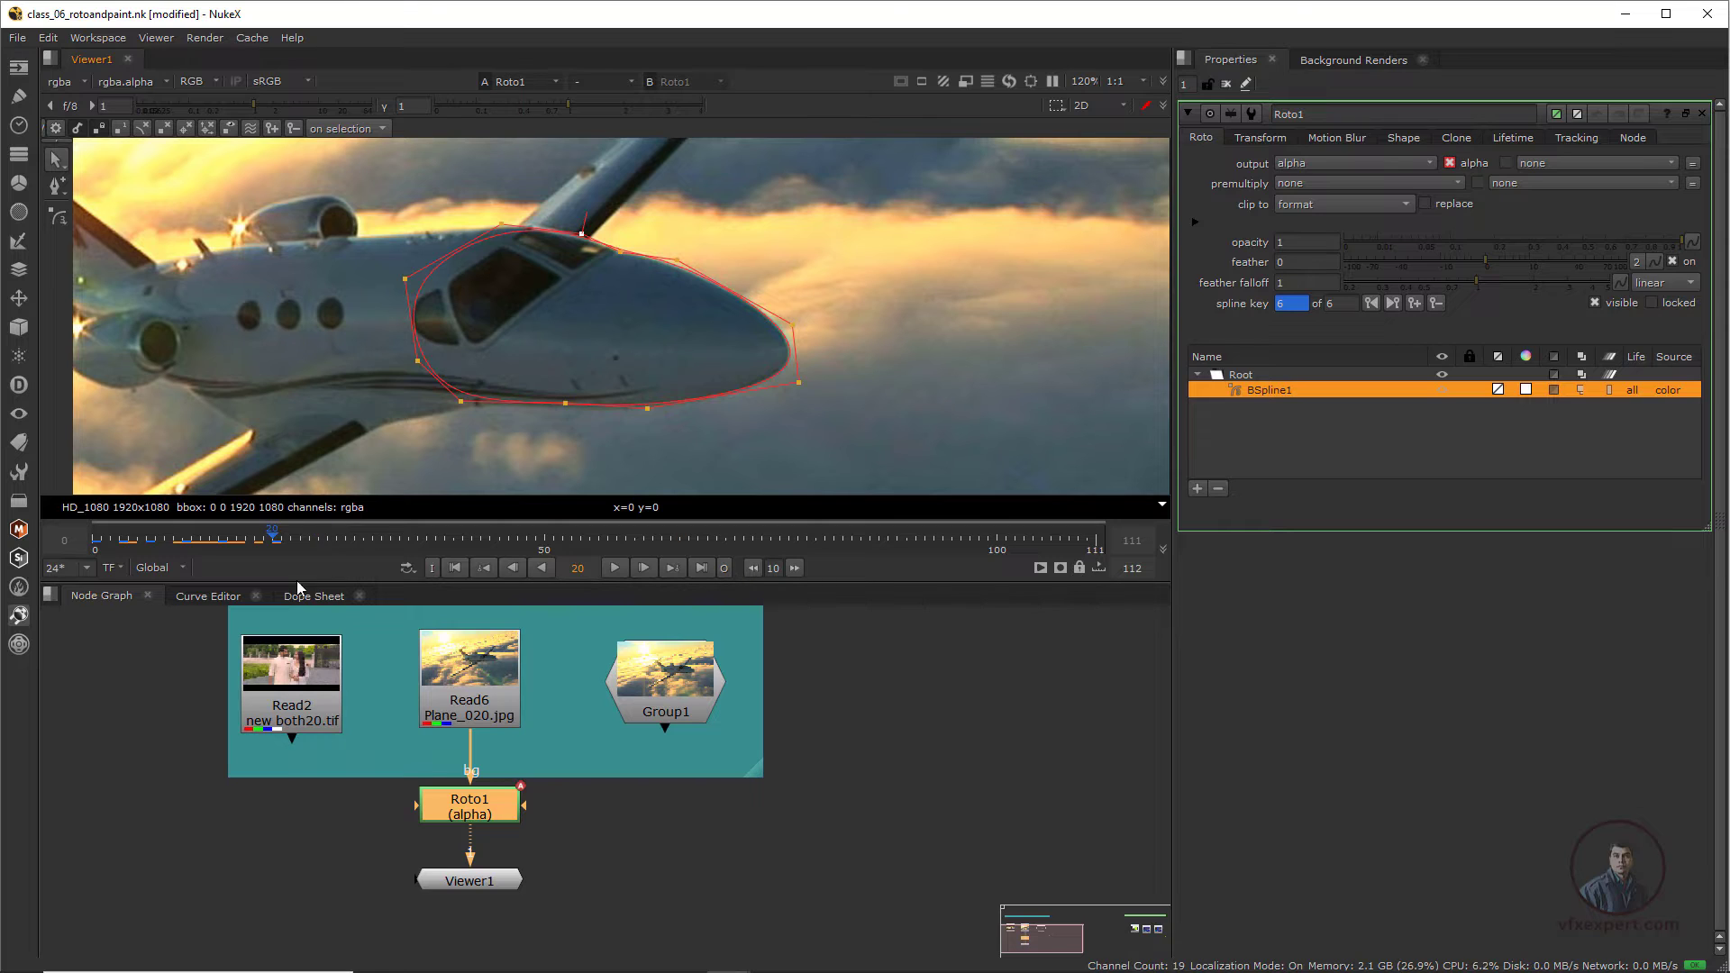
pyautogui.click(722, 568)
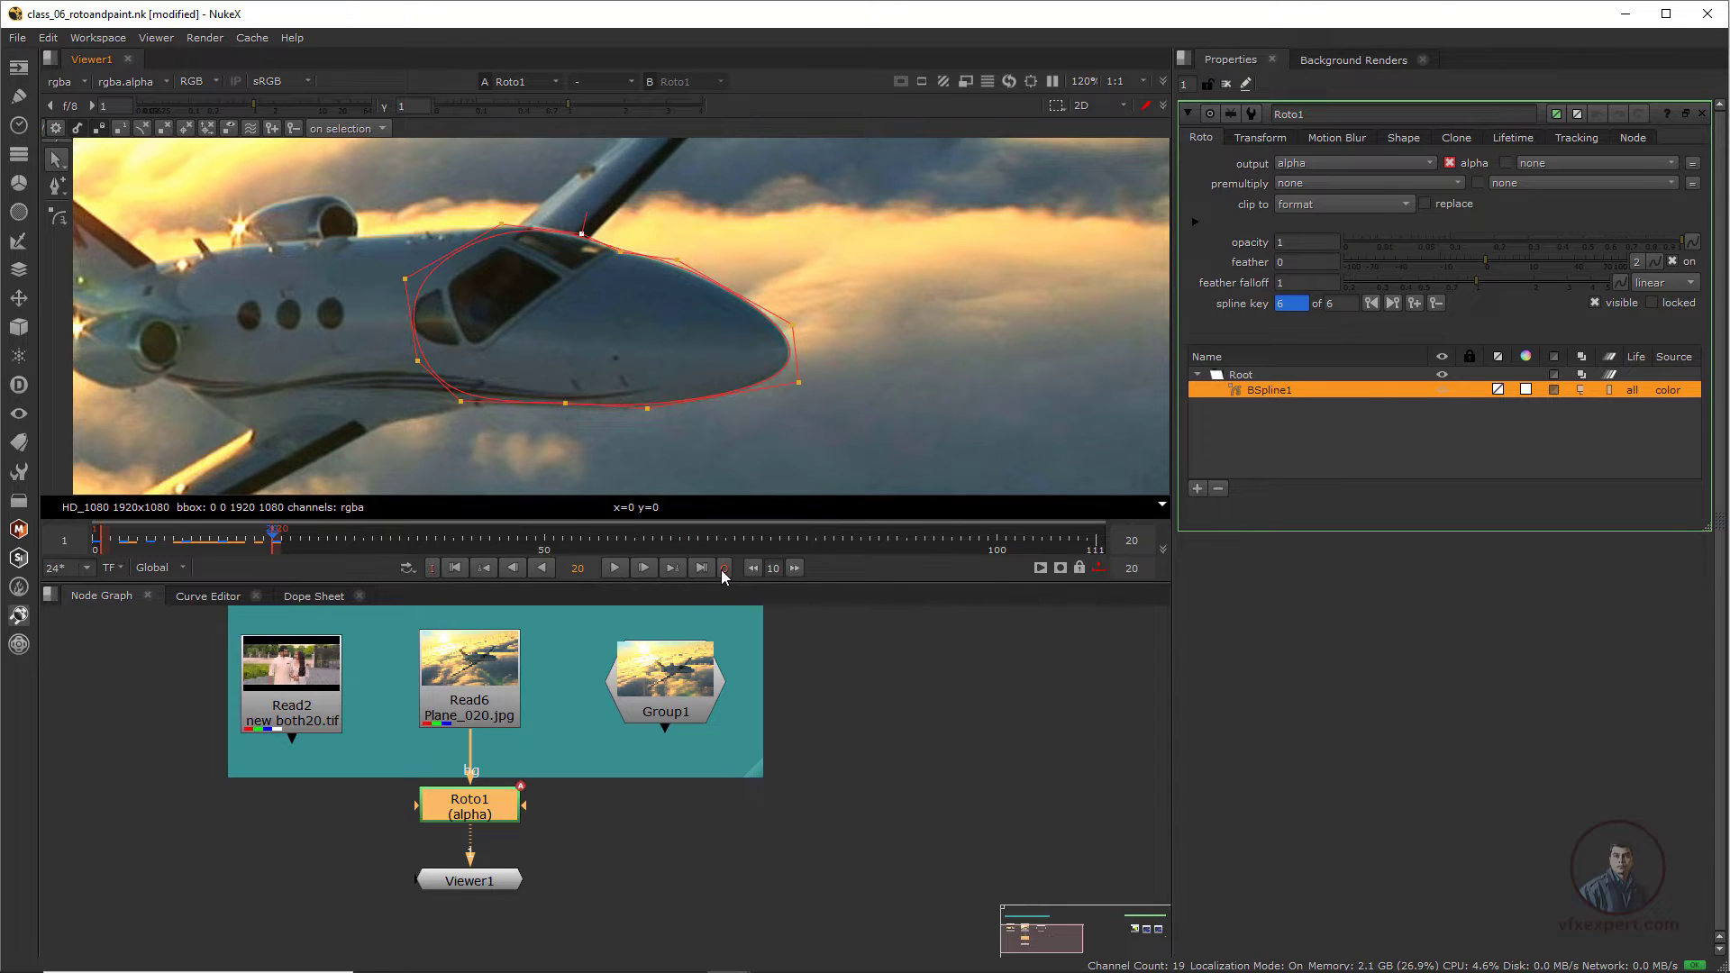
# - Play the limited range from its first frame to check how the B-Spline follows the nose
pyautogui.click(456, 566)
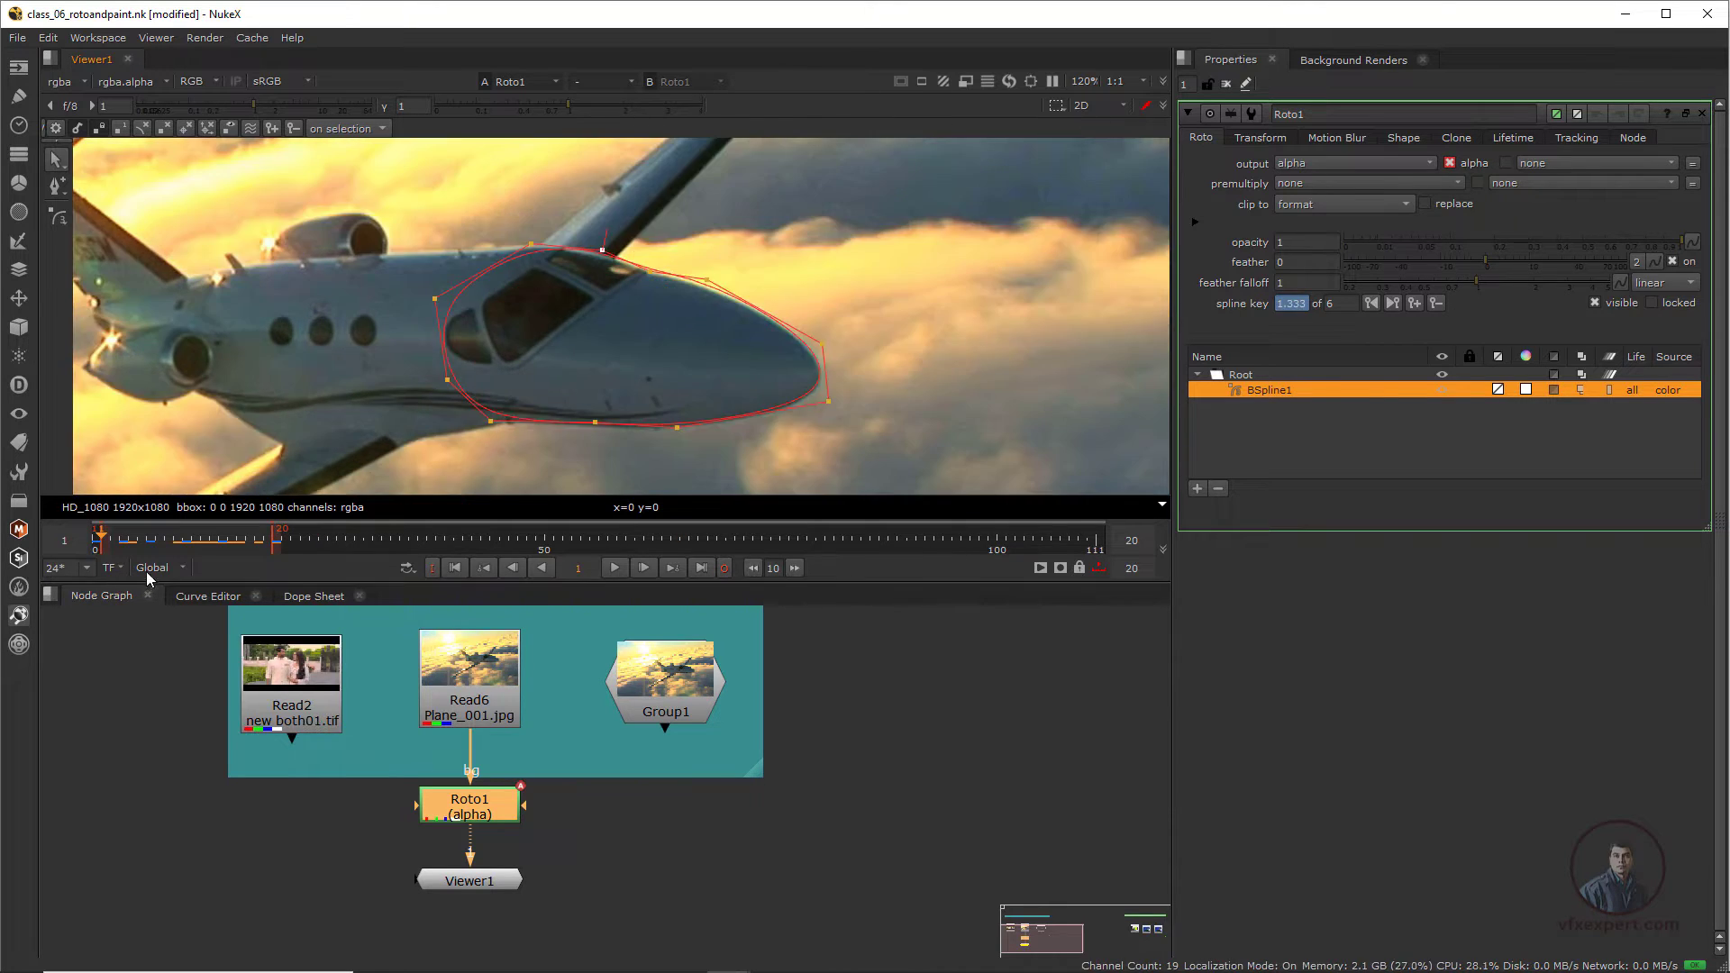
pyautogui.click(612, 567)
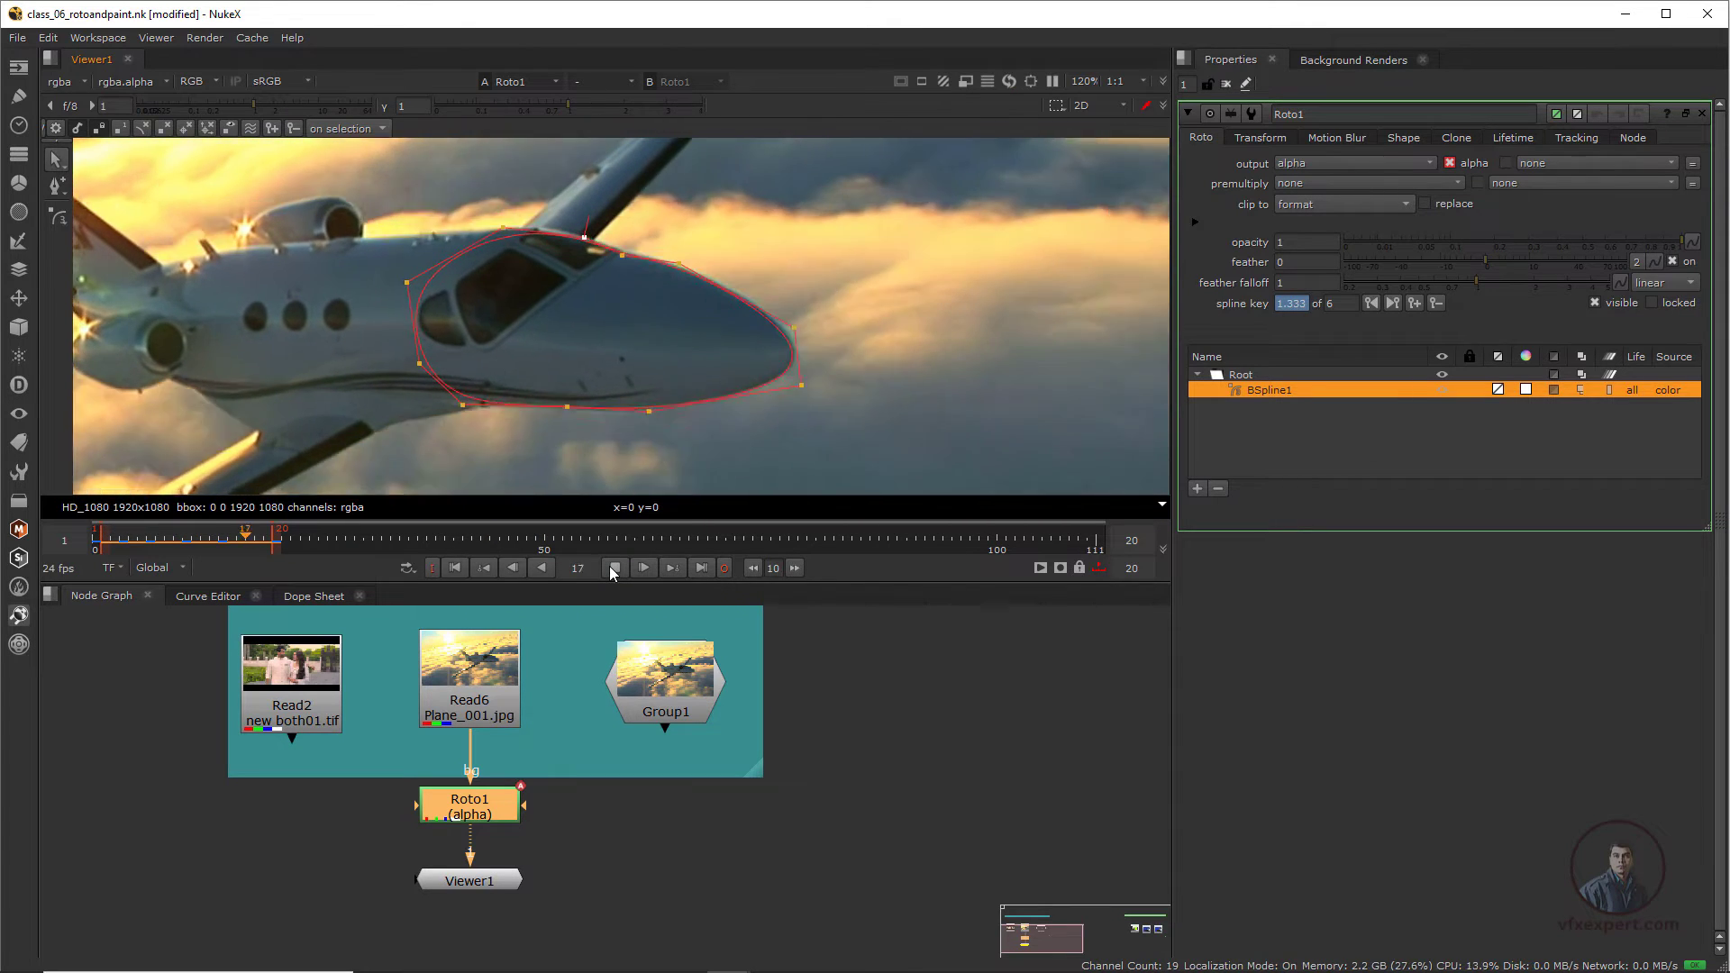
pyautogui.click(612, 568)
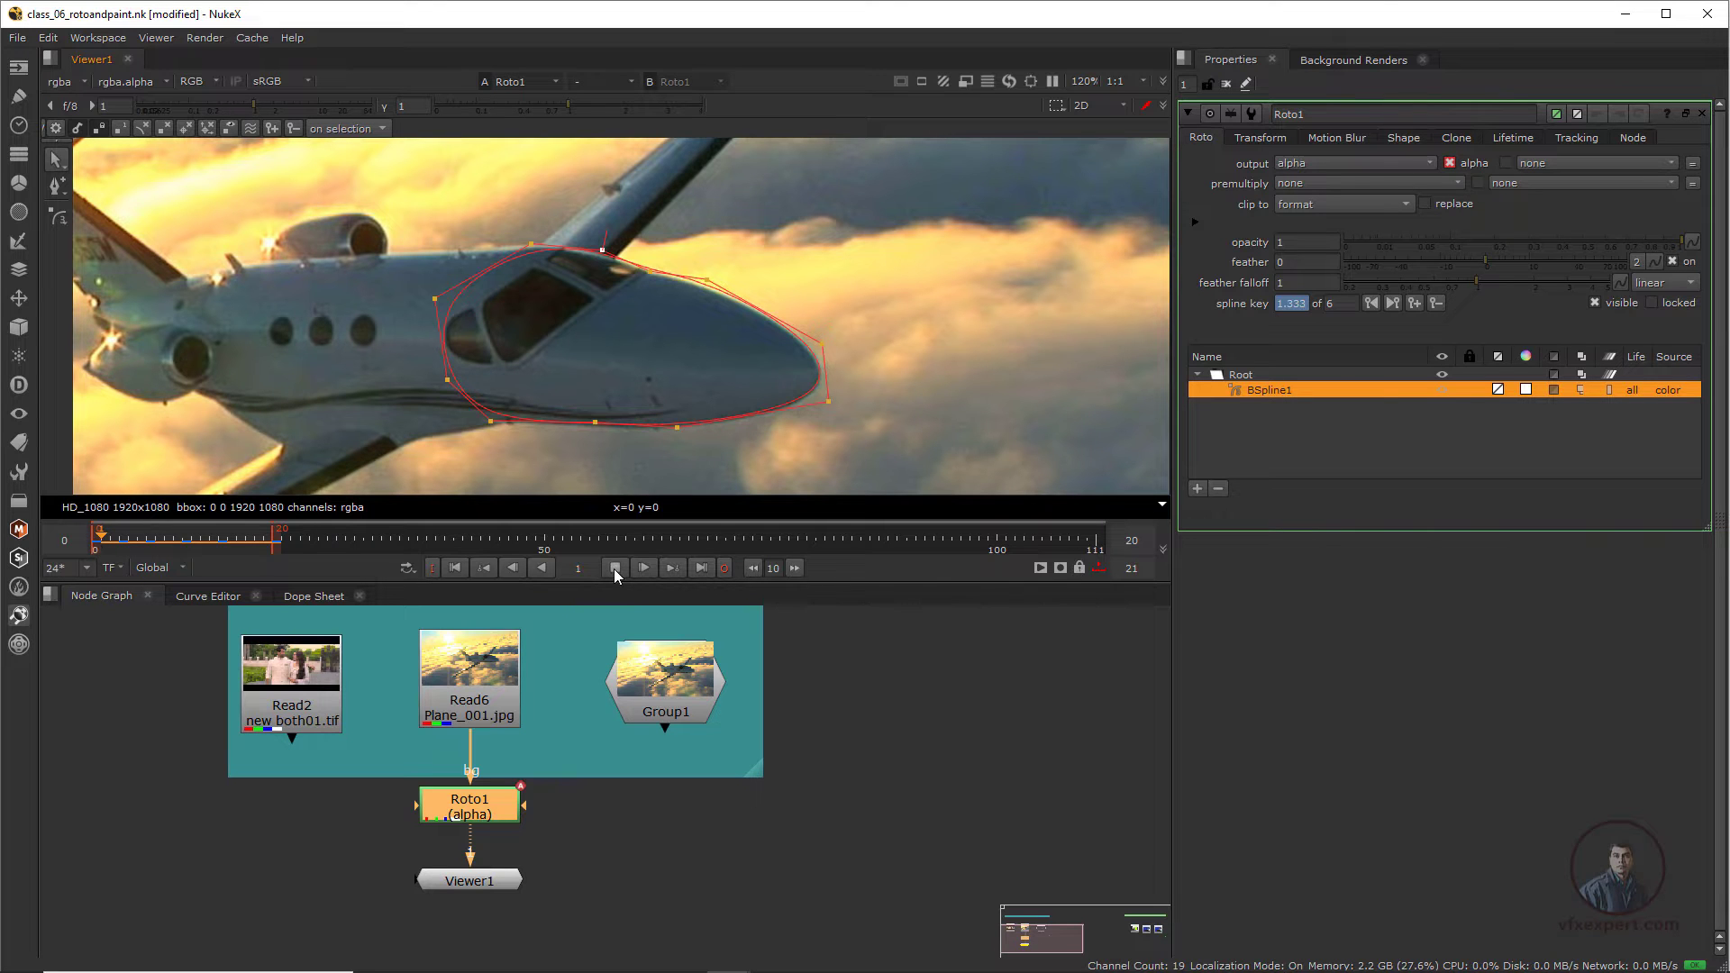
pyautogui.click(613, 569)
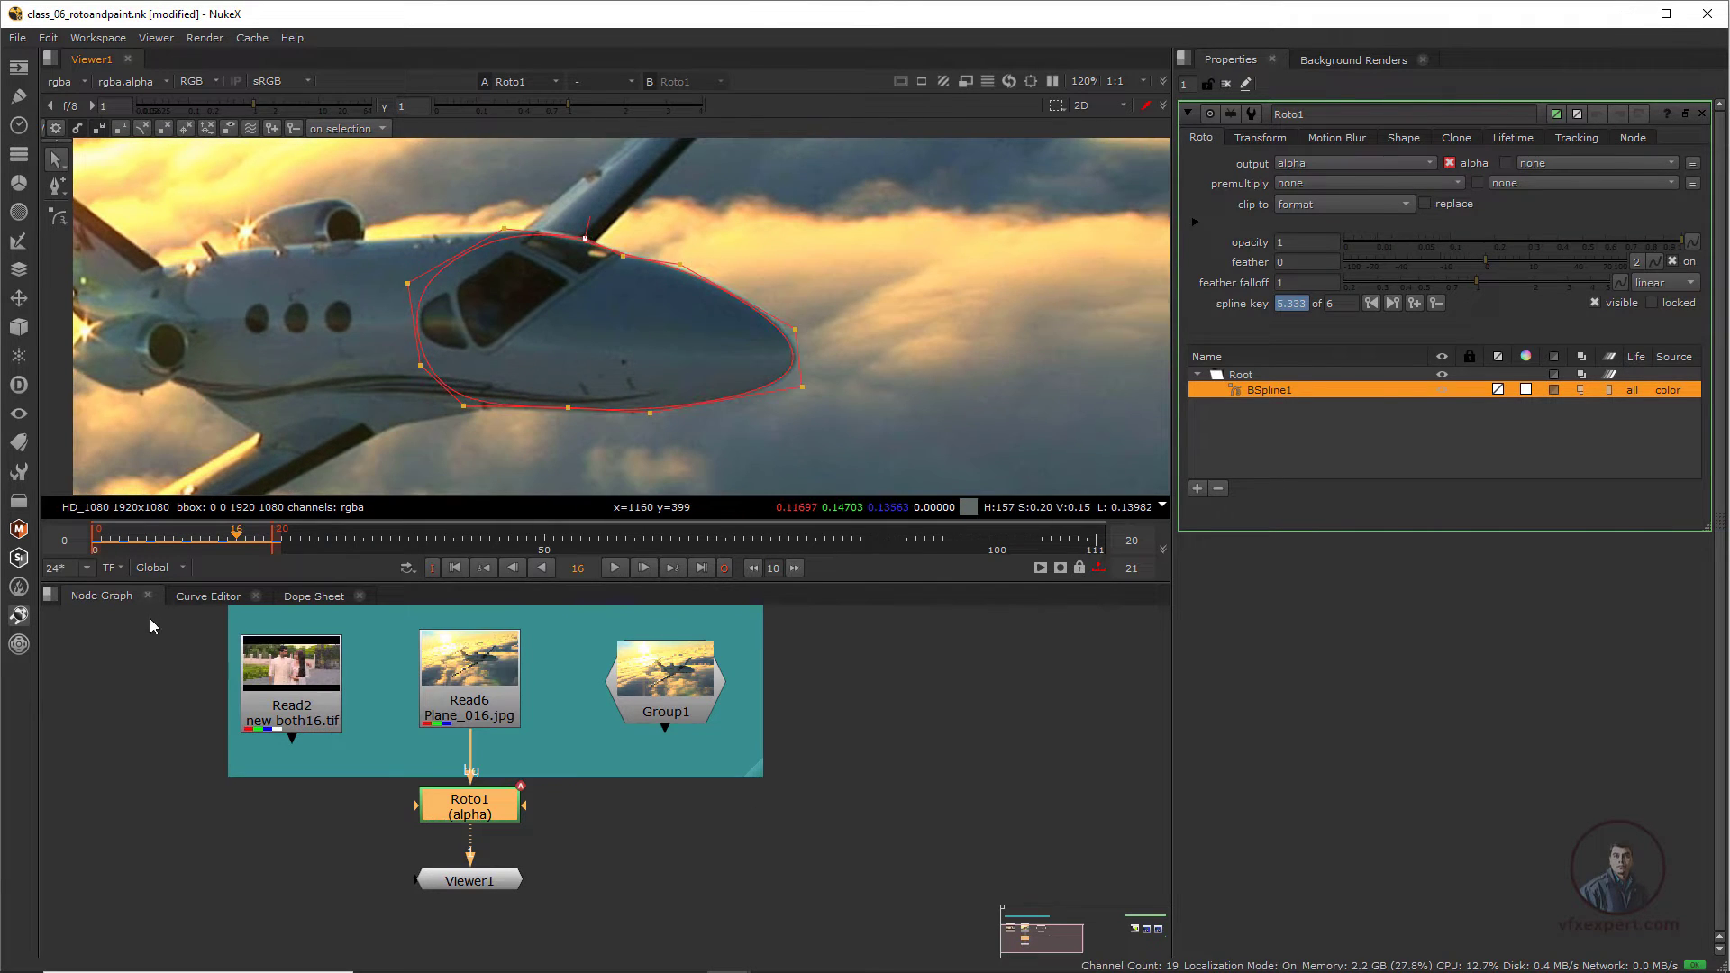
# - Go to frame 17, select all B-Spline points and key the shape on the nose there
pyautogui.moveTo(243, 537)
pyautogui.mouseDown()
pyautogui.moveTo(212, 543)
pyautogui.moveTo(246, 543)
pyautogui.mouseUp()
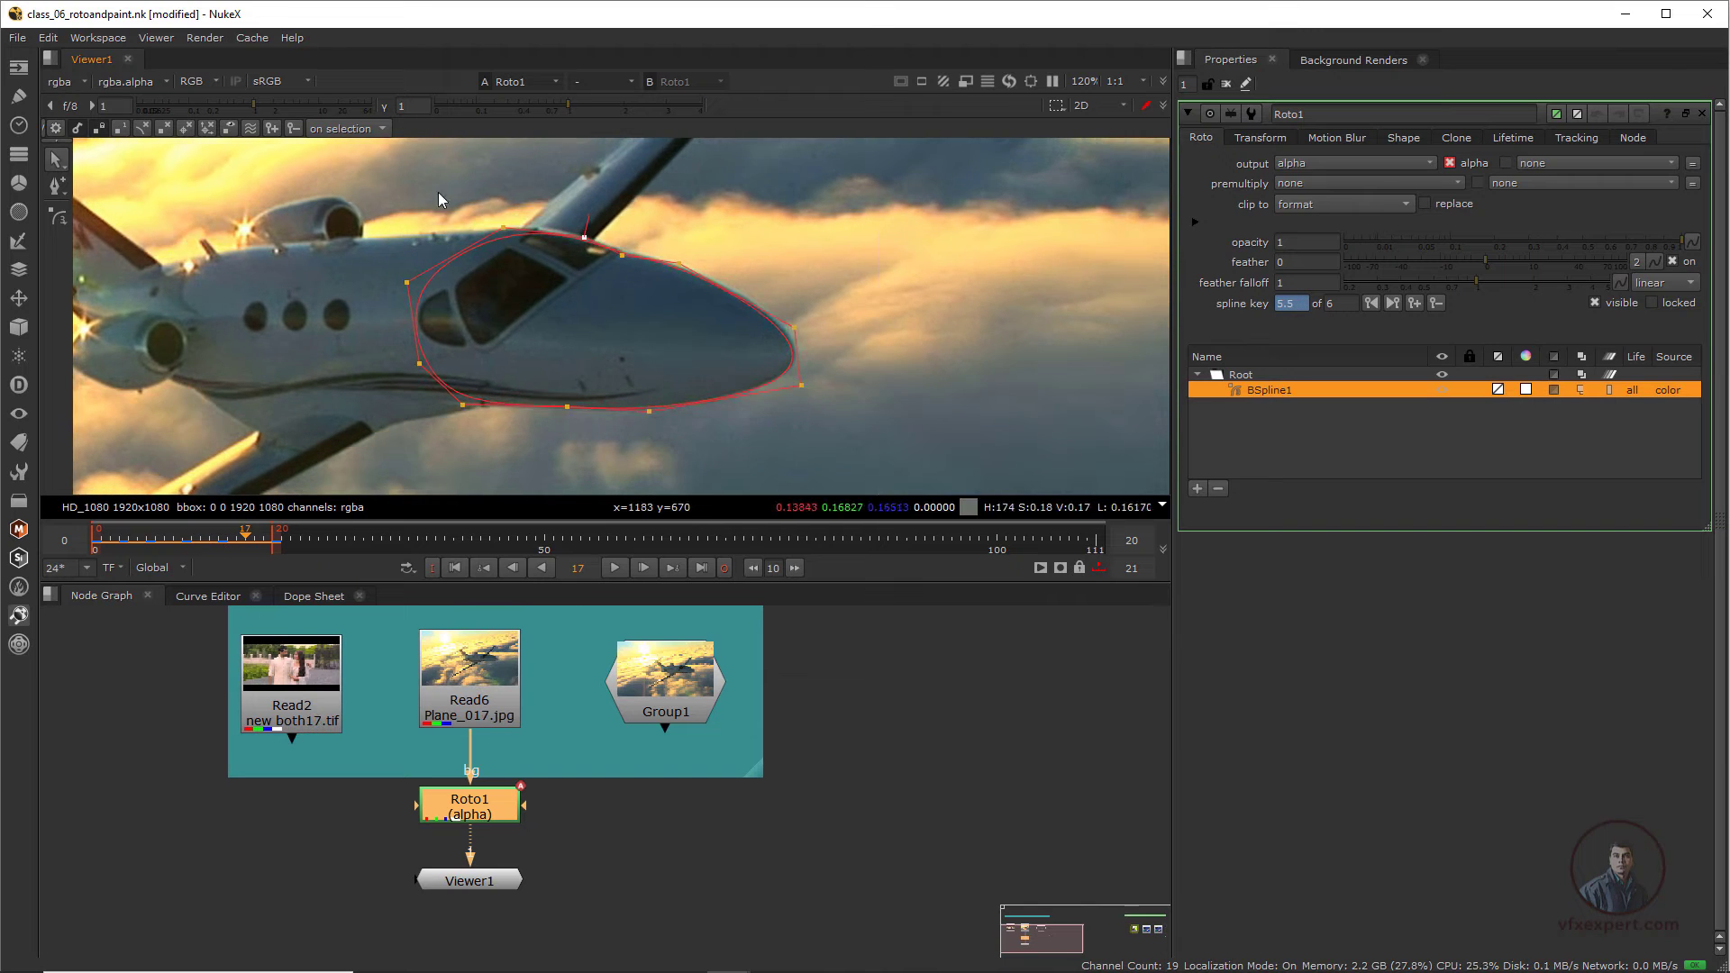
pyautogui.hotkey('ctrl', 'a')
pyautogui.scroll(1, 579, 311)
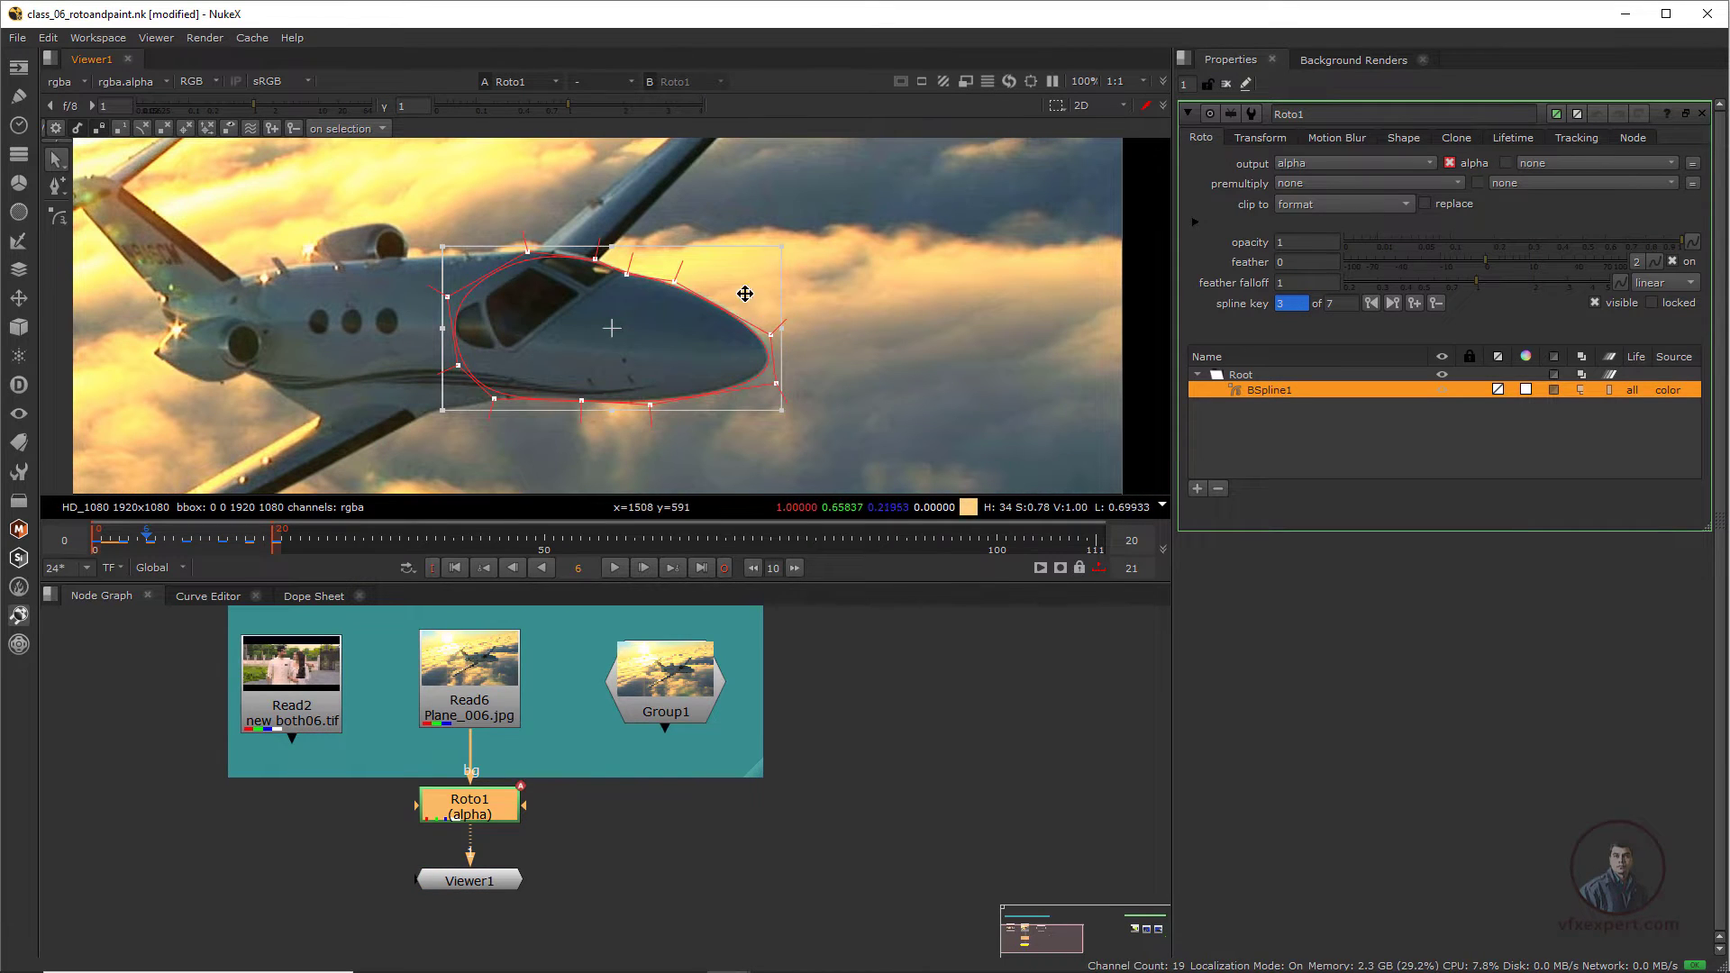
# - Hide the Roto1 overlay to view the bare plane, restore it and examine the wing rising behind the cockpit
pyautogui.click(1187, 113)
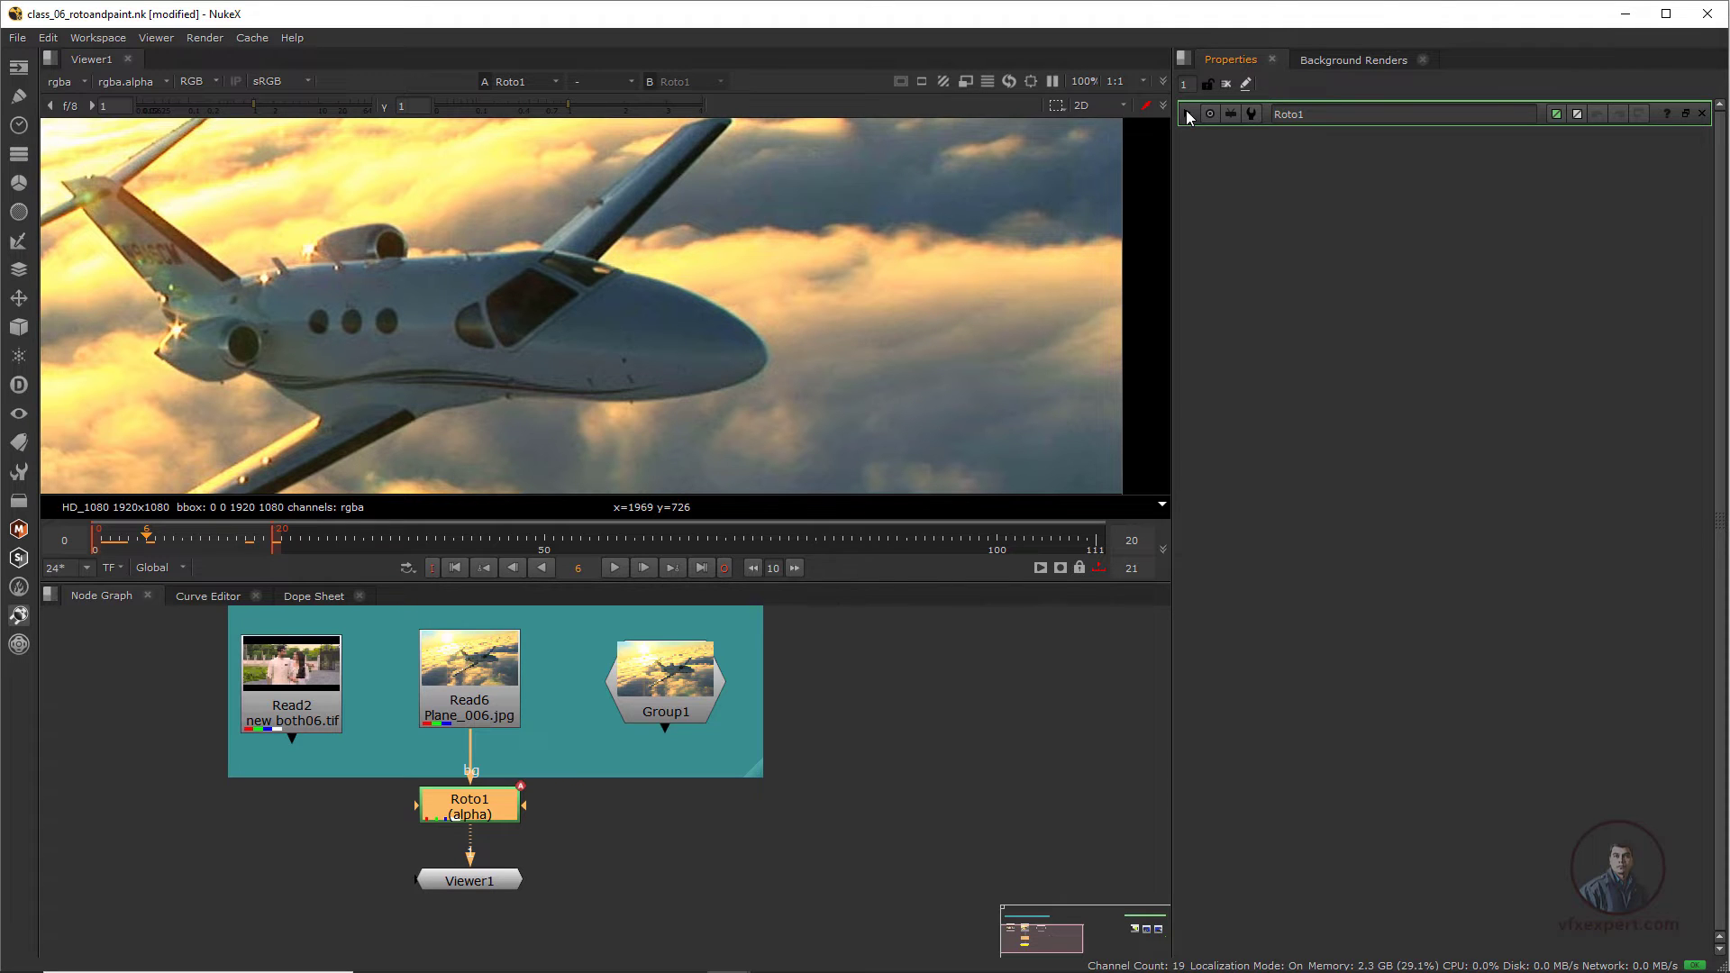
pyautogui.click(1186, 112)
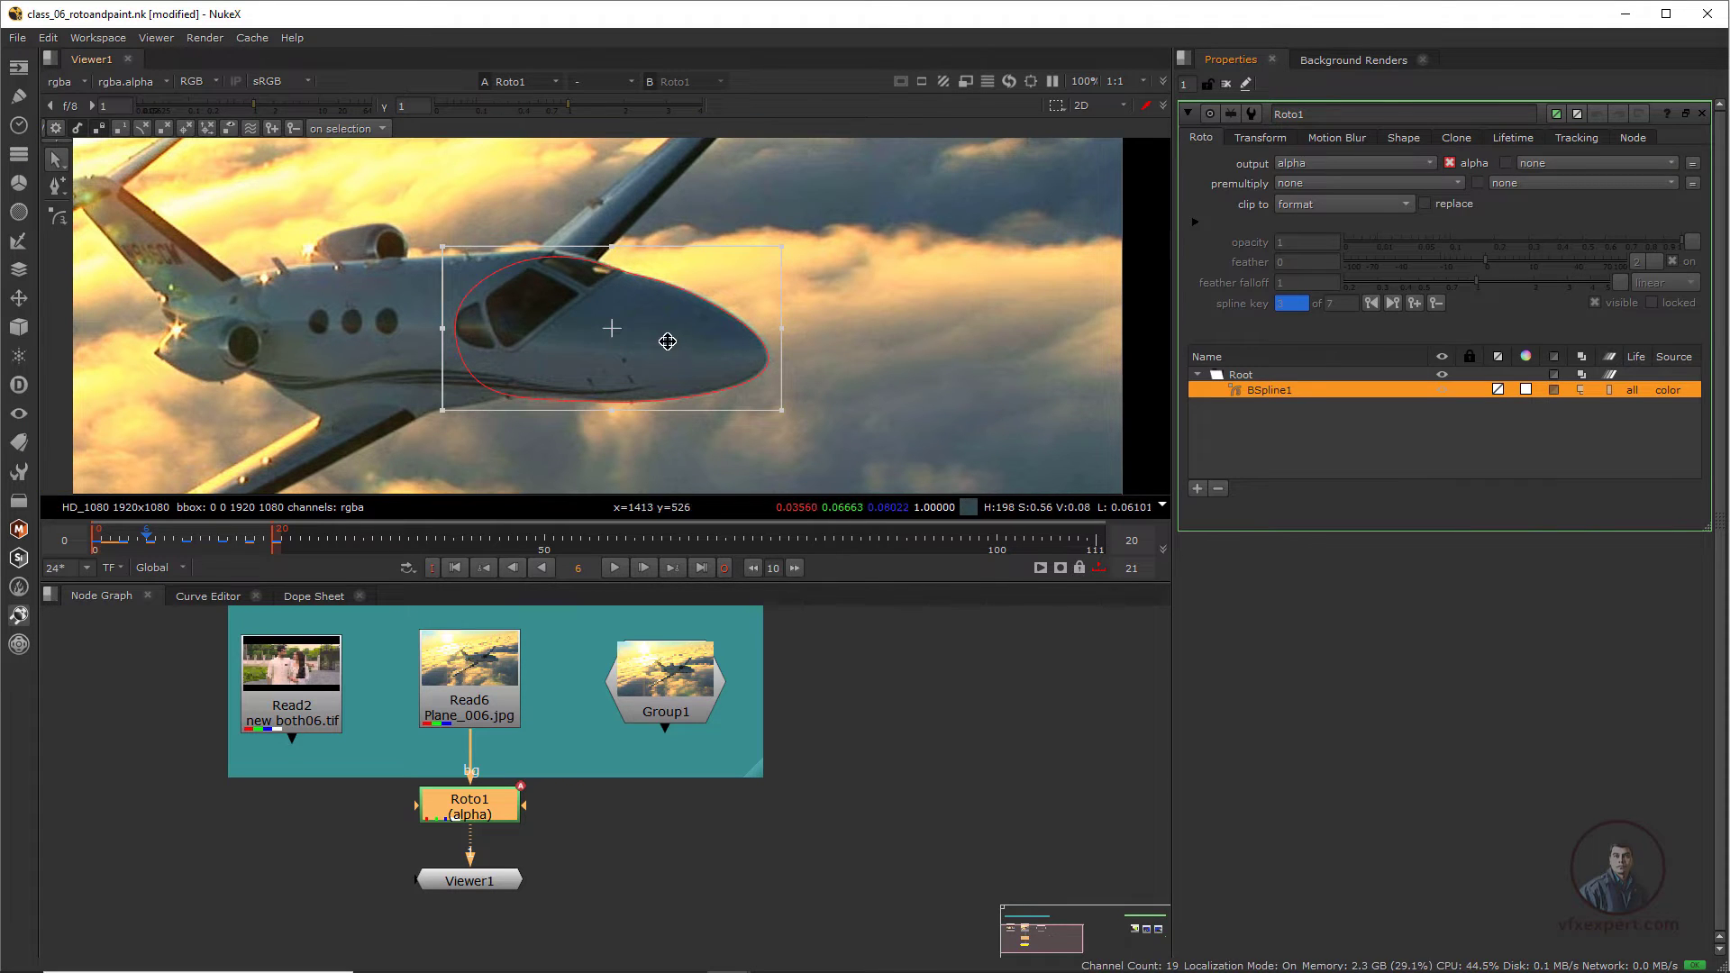
pyautogui.moveTo(618, 330); pyautogui.dragTo(615, 438, button='middle')
pyautogui.scroll(-1, 615, 438)
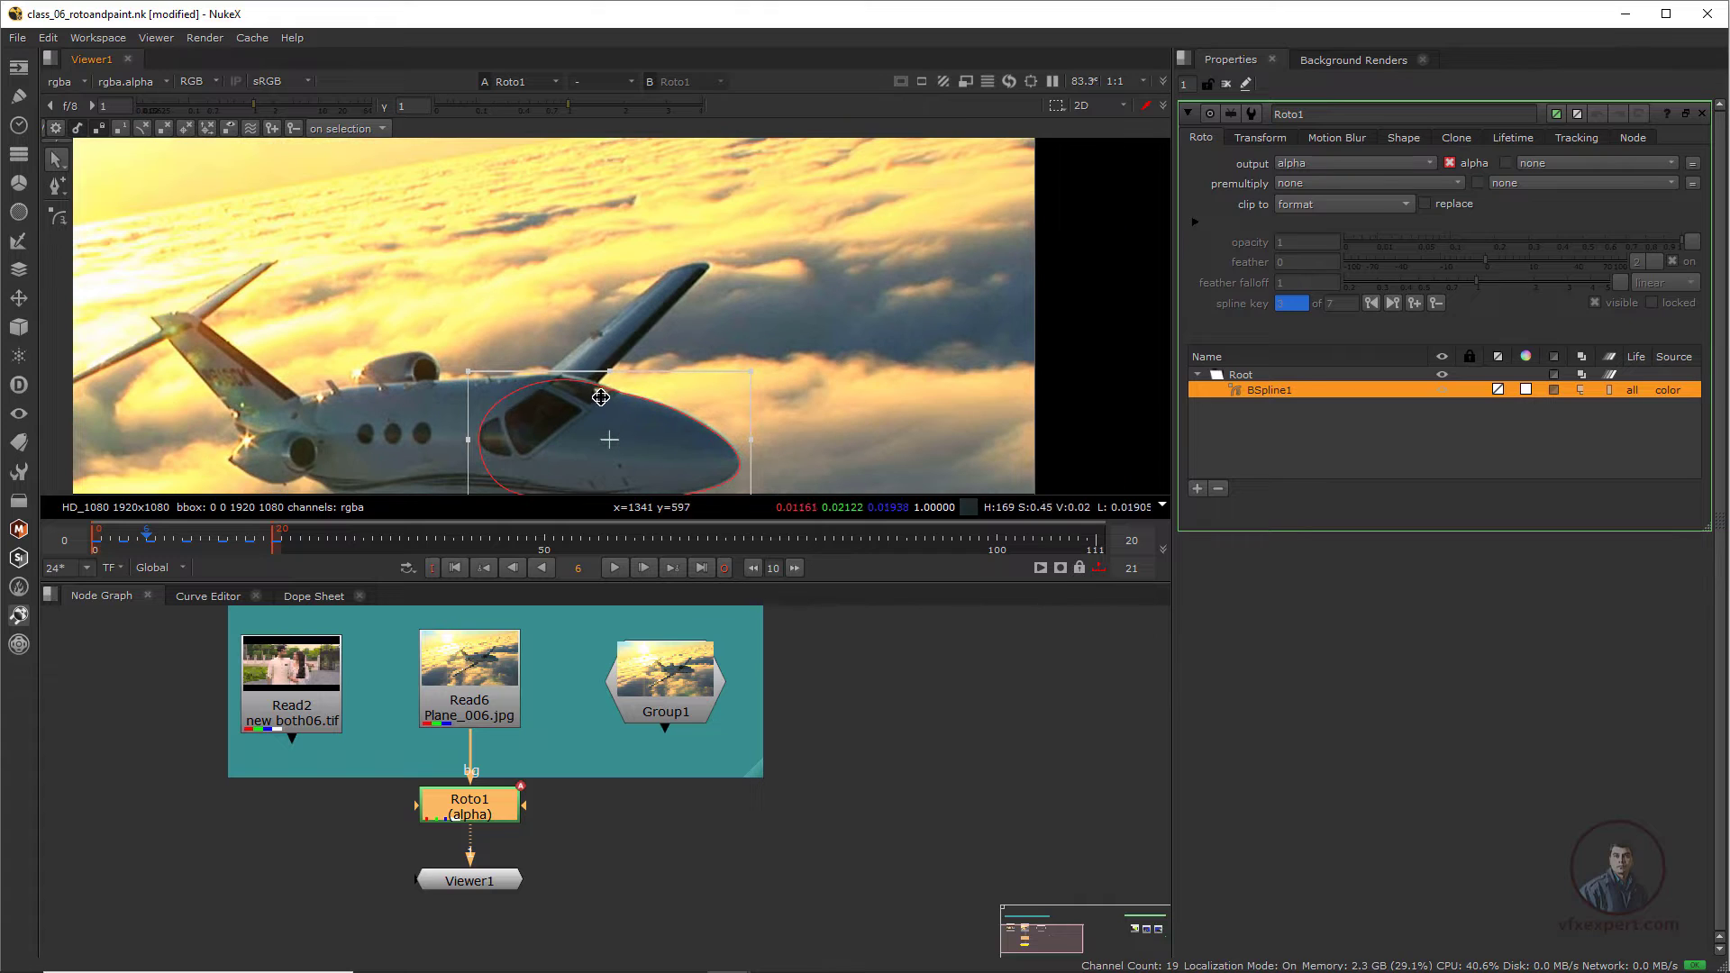
pyautogui.scroll(1, 619, 360)
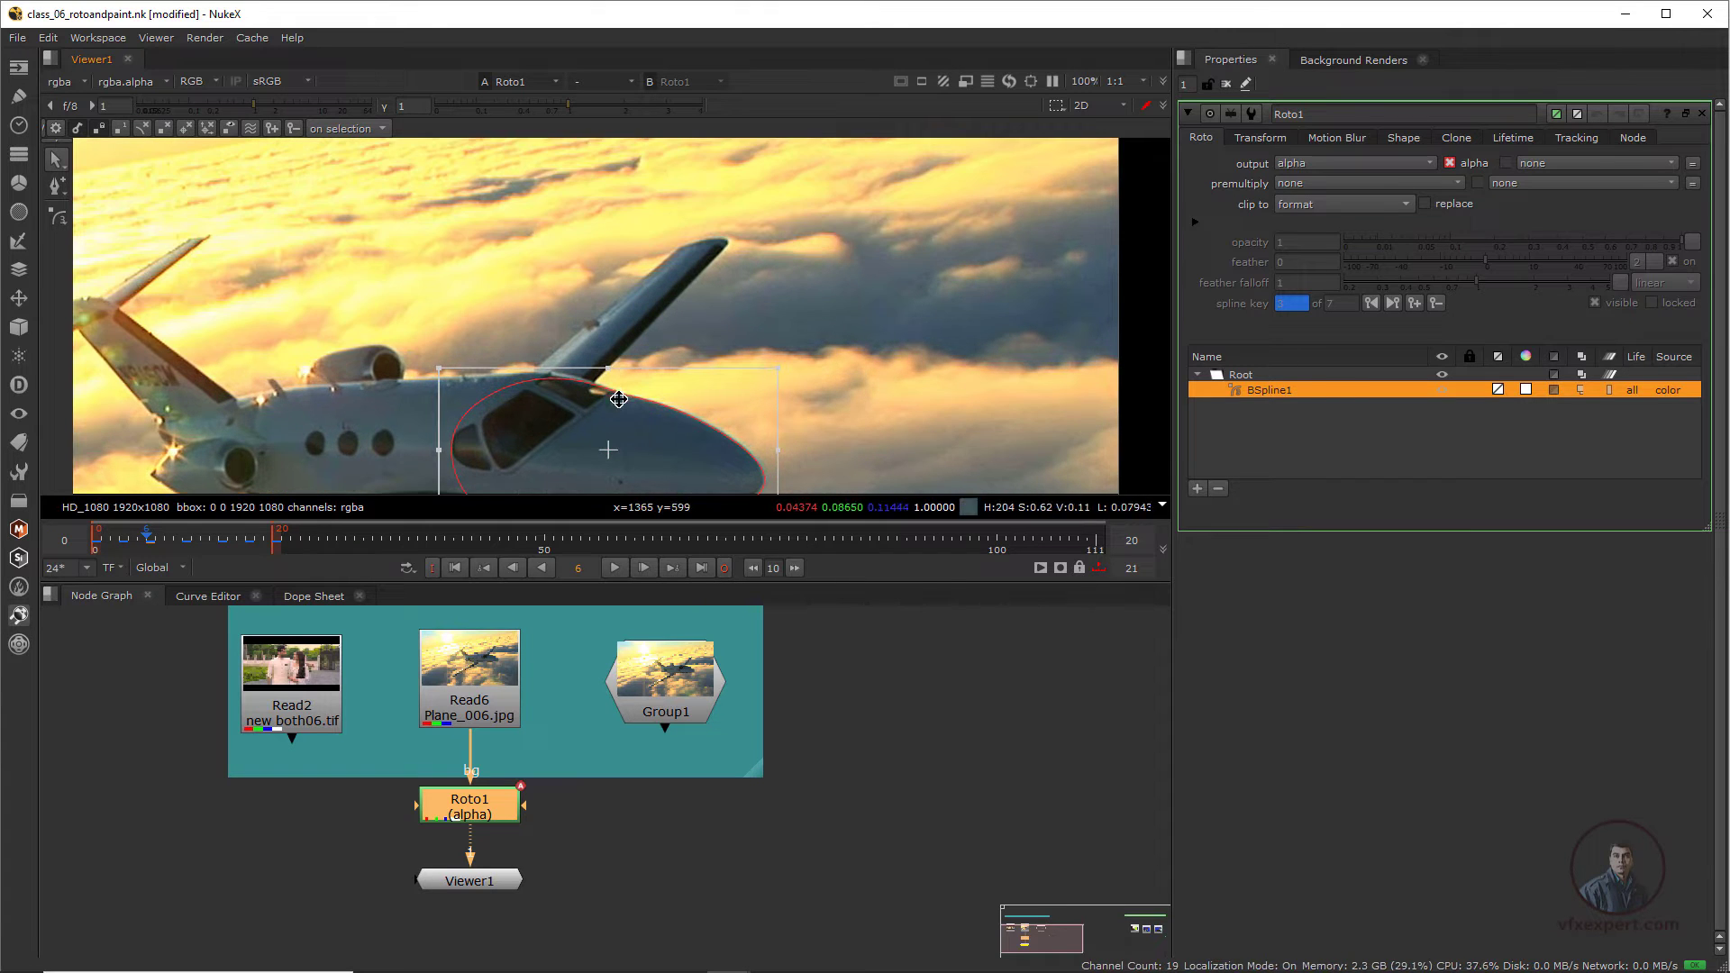
pyautogui.moveTo(580, 409); pyautogui.dragTo(512, 377, button='middle')
pyautogui.scroll(1, 594, 358)
pyautogui.scroll(1, 533, 409)
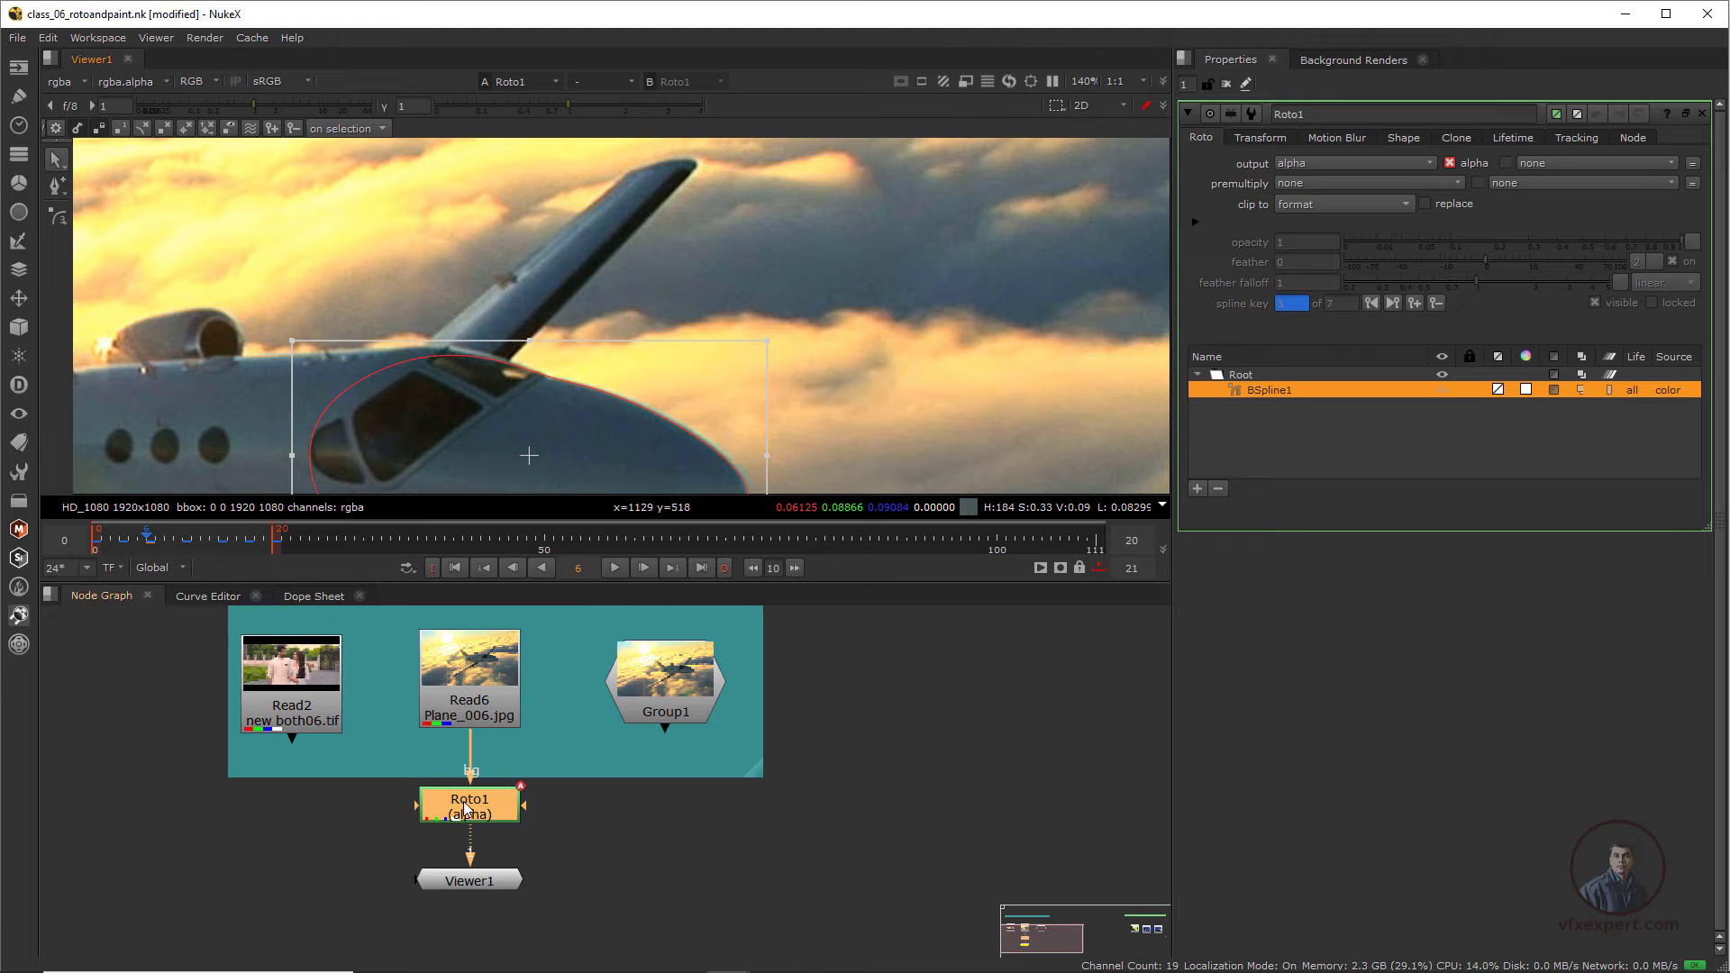
# - Start a Bezier shape in Roto1, placing its first points where the raised wing meets the fuselage
pyautogui.click(57, 213)
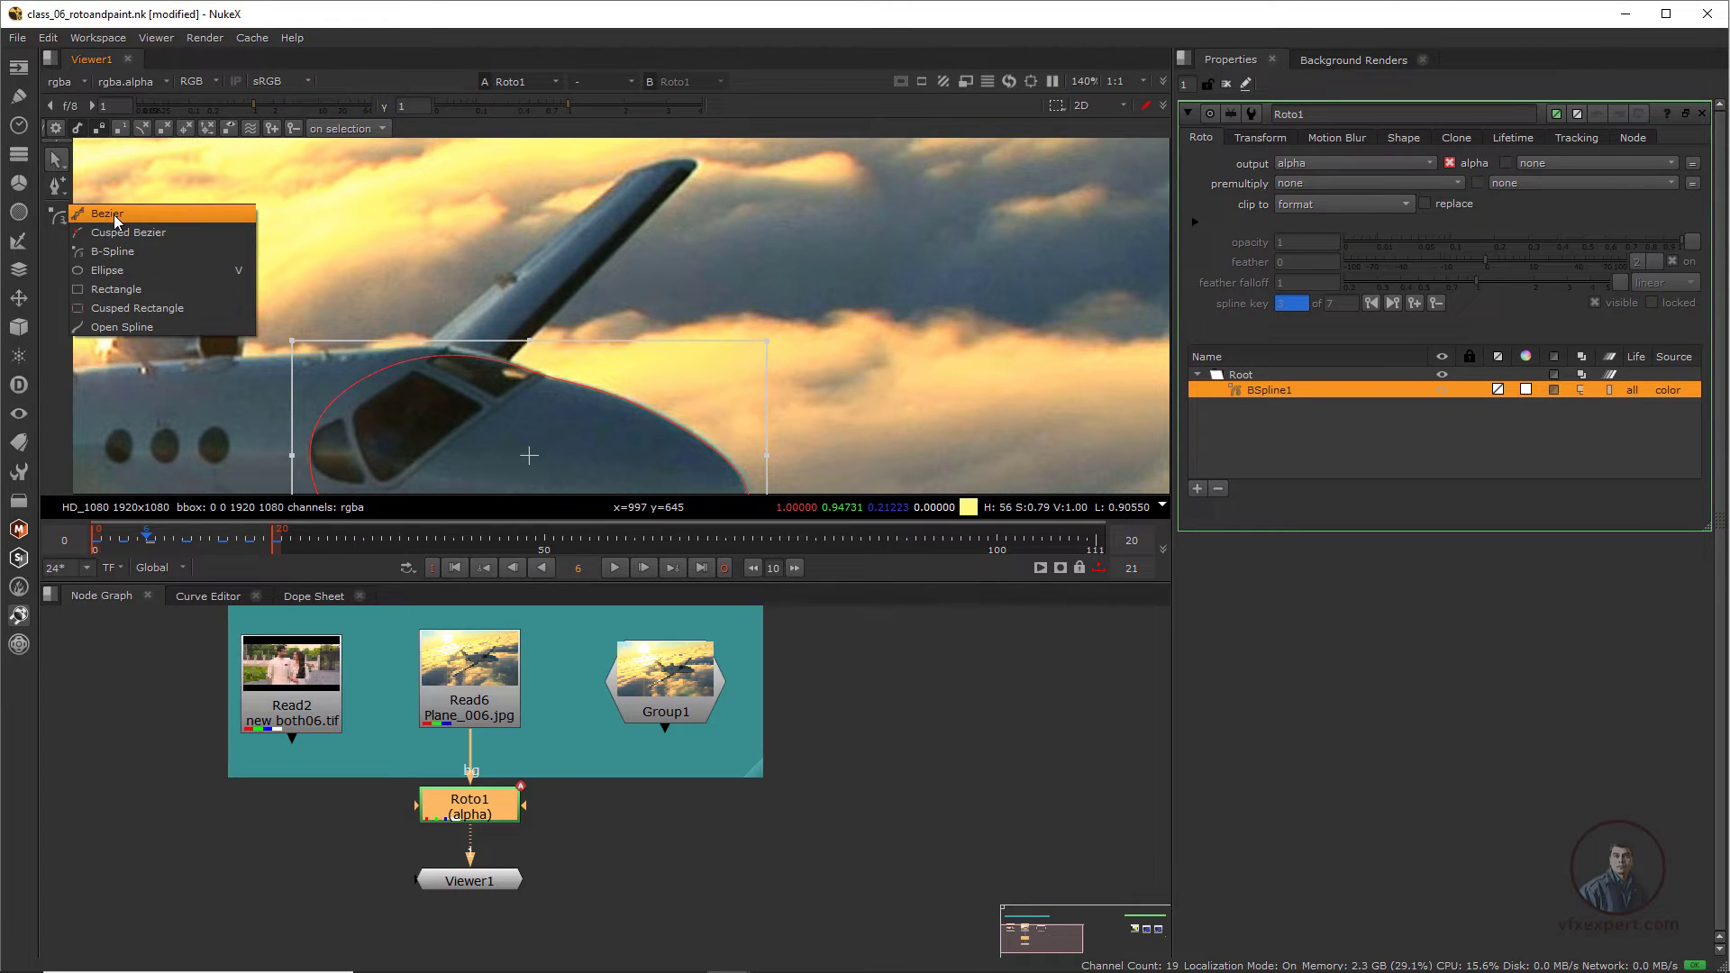
pyautogui.click(116, 215)
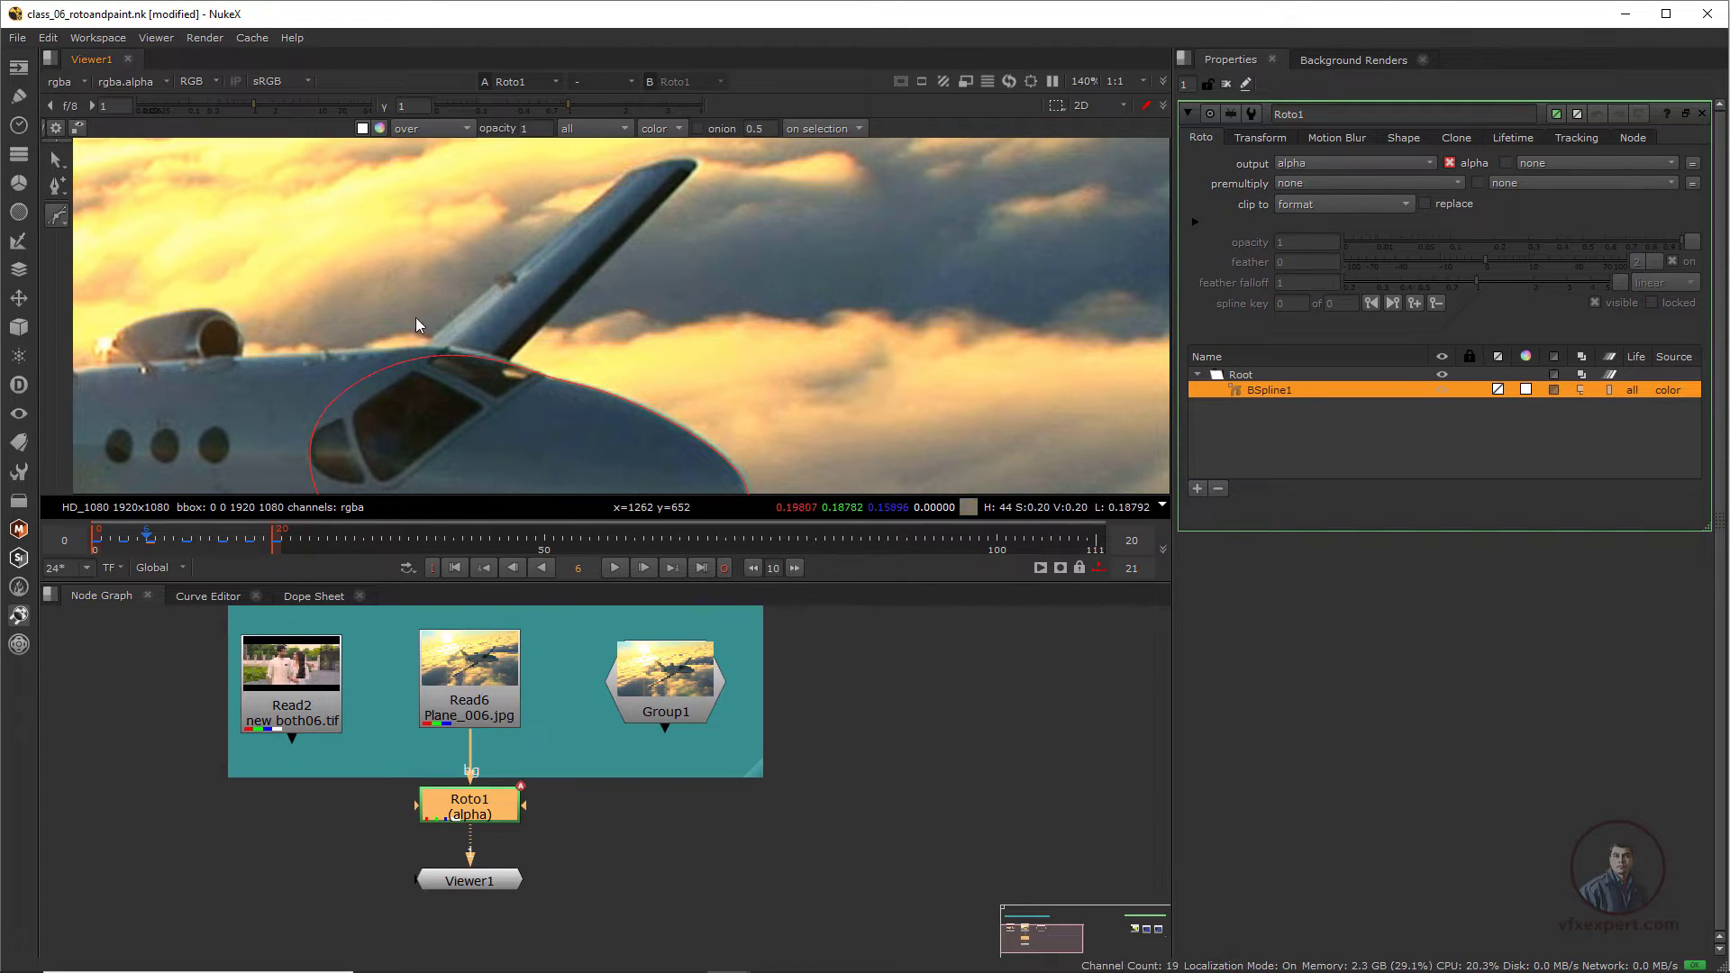
pyautogui.scroll(3, 418, 369)
pyautogui.moveTo(418, 370); pyautogui.dragTo(407, 315, button='middle')
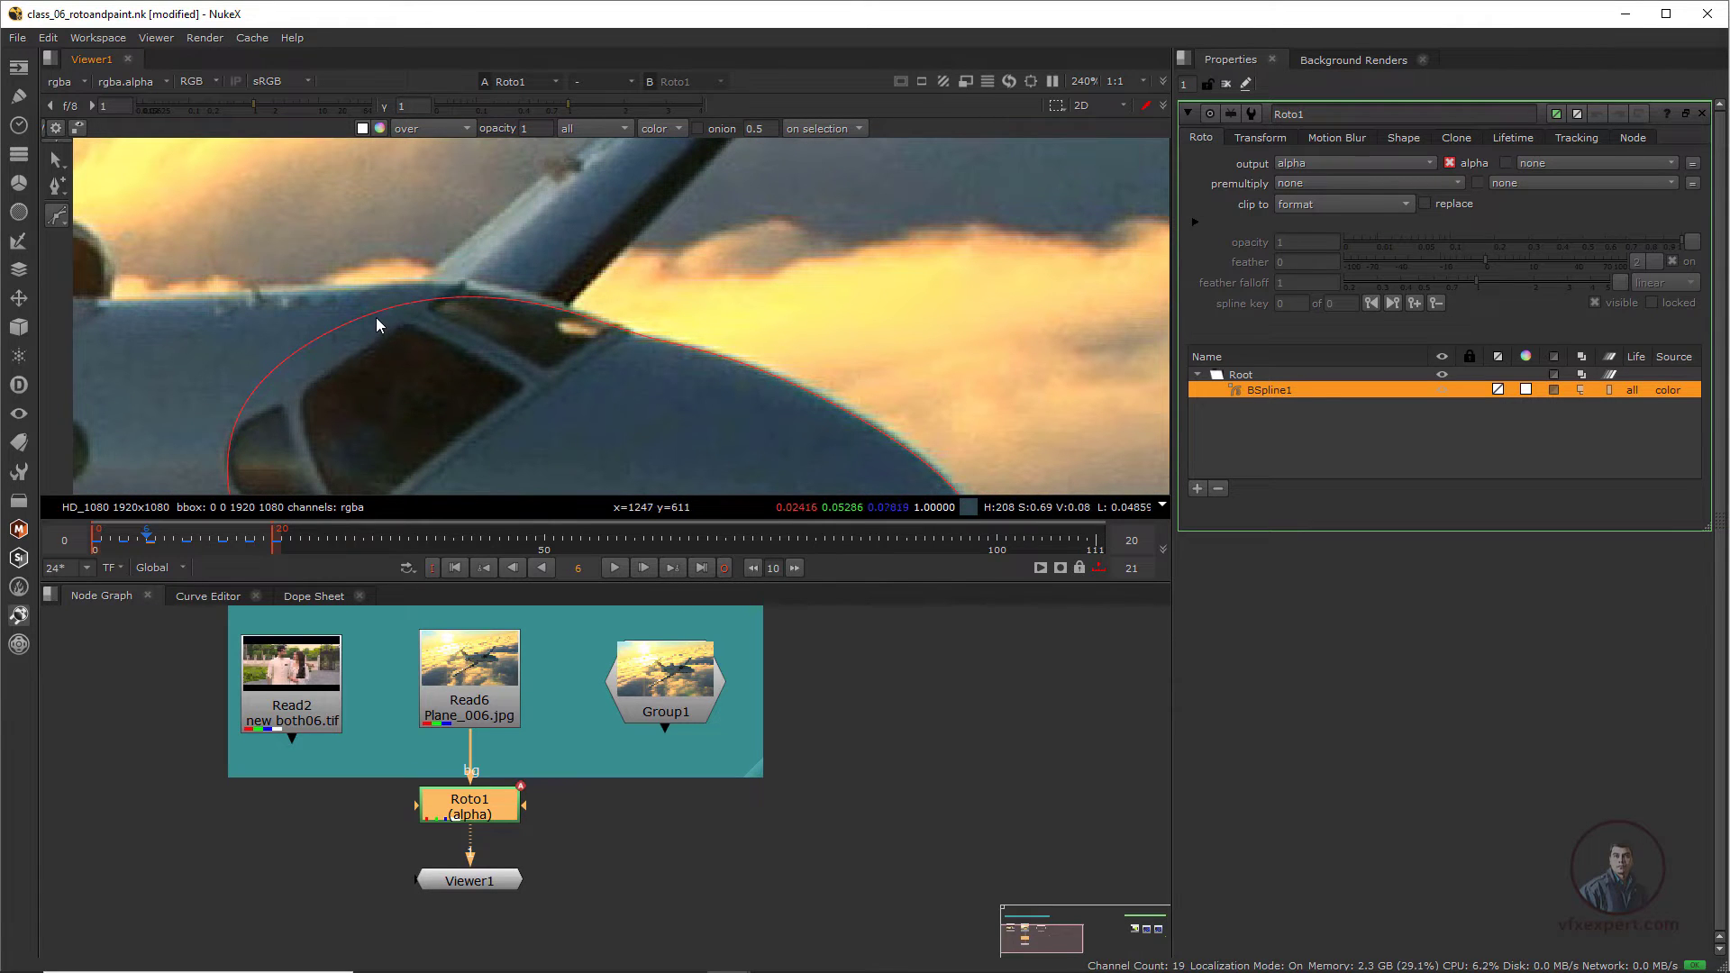
pyautogui.scroll(-3, 514, 298)
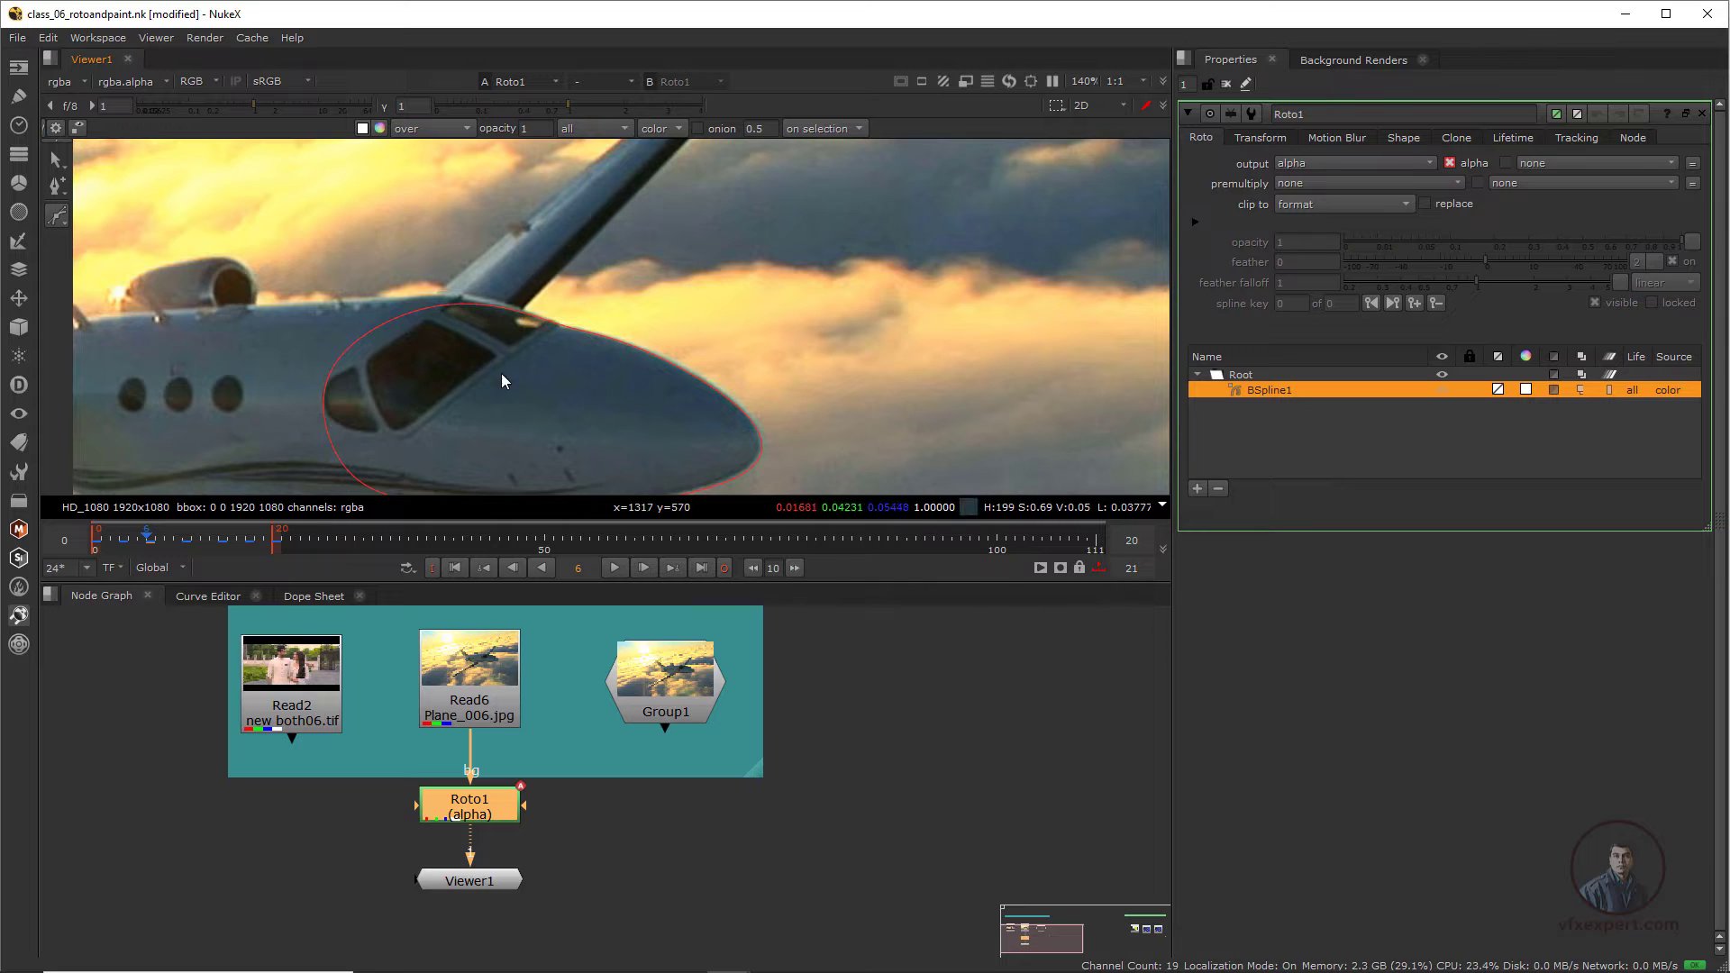
pyautogui.press('a')
pyautogui.press('a')
pyautogui.click(413, 321)
pyautogui.click(440, 290)
# - Continue the Bezier up the wing's upper edge, around the small bump and over to the wing tip
pyautogui.scroll(3, 432, 407)
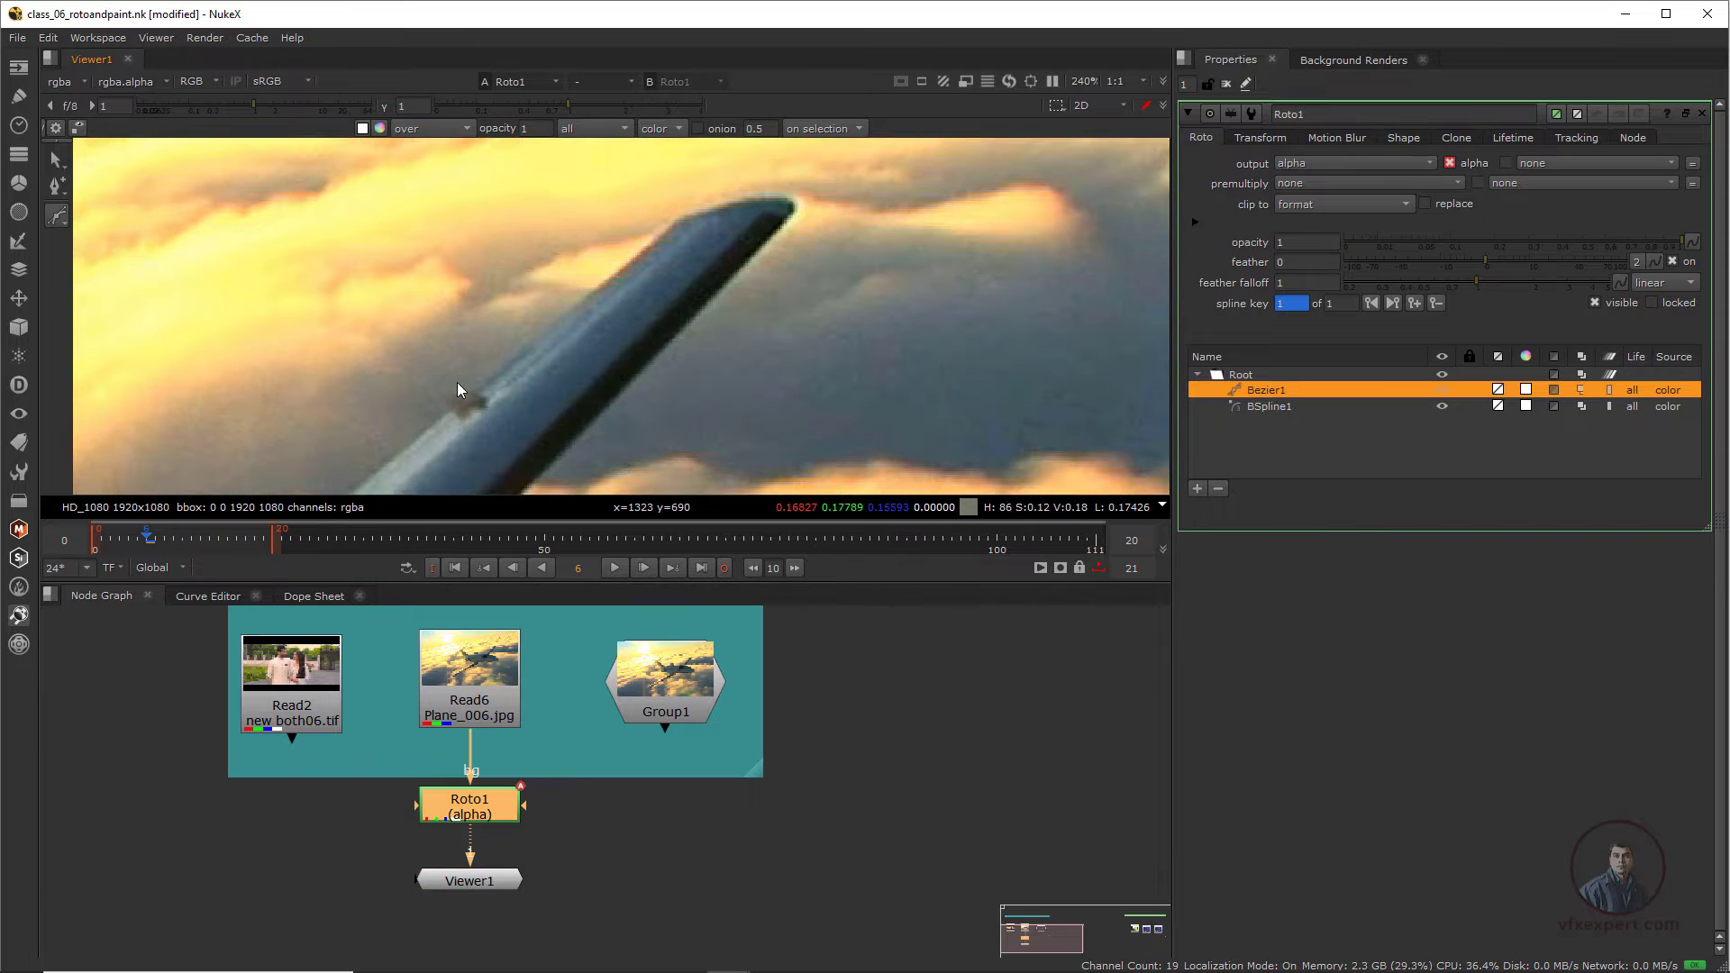
pyautogui.click(439, 392)
pyautogui.click(471, 390)
pyautogui.click(677, 221)
pyautogui.moveTo(694, 218); pyautogui.dragTo(502, 253, button='middle')
pyautogui.click(572, 233)
pyautogui.click(603, 243)
pyautogui.moveTo(531, 326); pyautogui.dragTo(562, 263, button='middle')
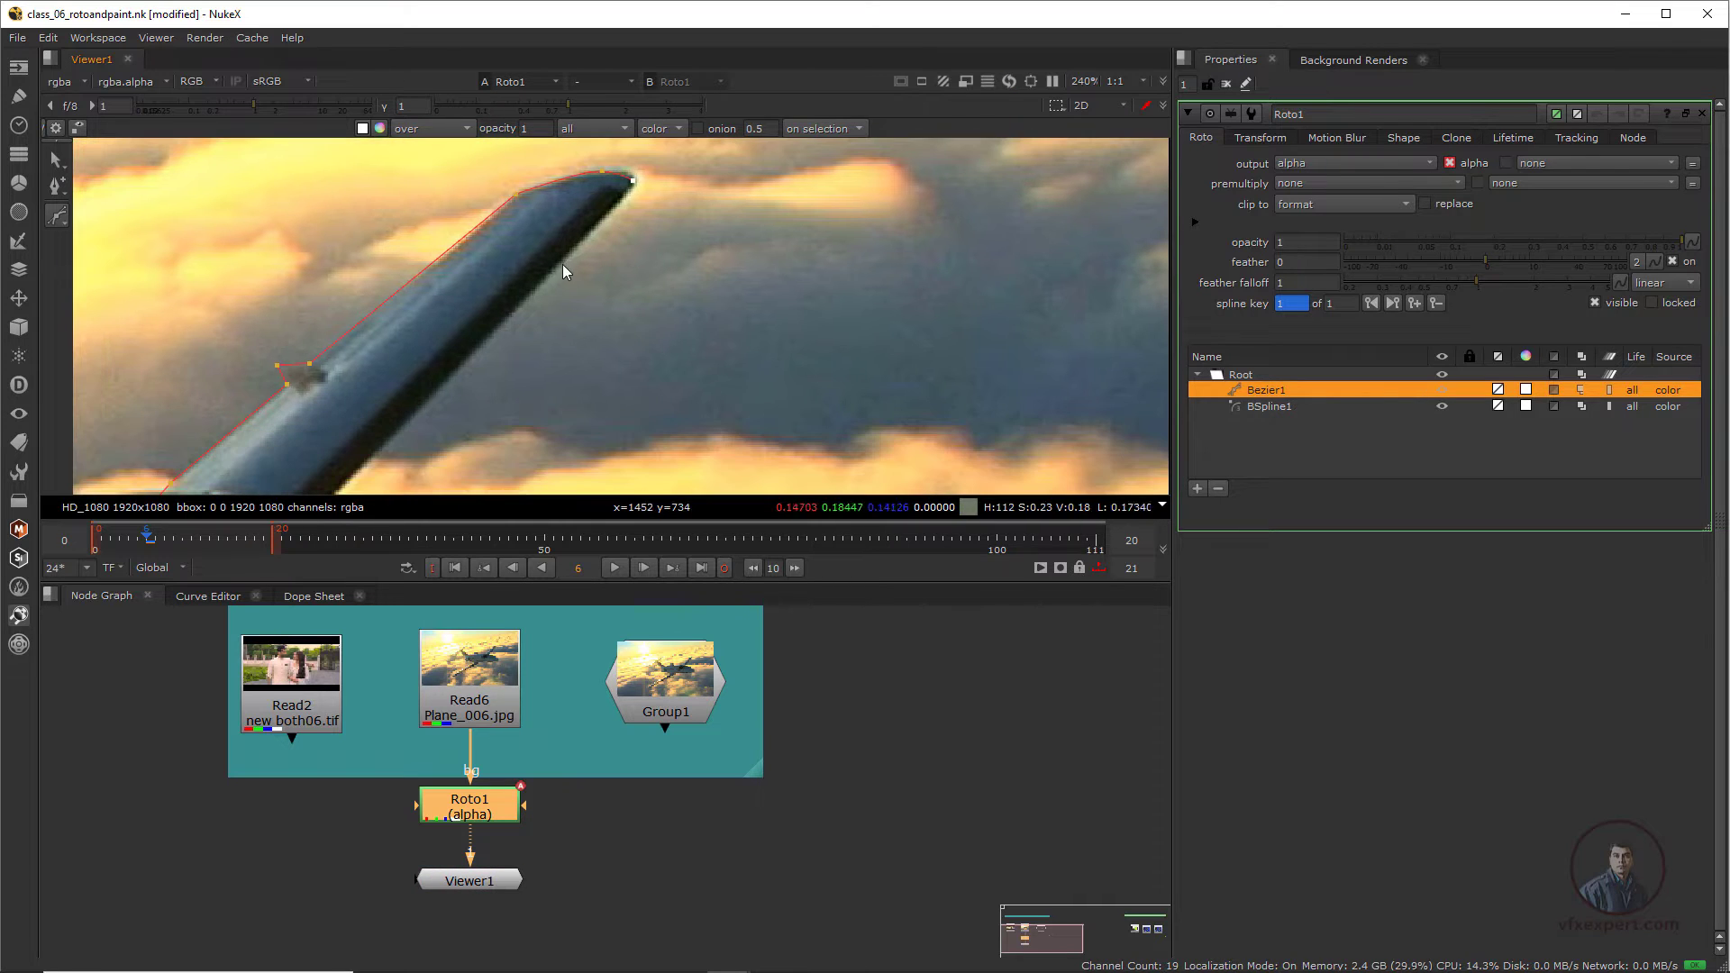
# - Trace the wing's lower edge back to the fuselage and close the Bezier inside the nose shape
pyautogui.moveTo(419, 477); pyautogui.dragTo(701, 226, button='middle')
pyautogui.click(595, 259)
pyautogui.click(461, 412)
pyautogui.click(397, 397)
pyautogui.click(403, 287)
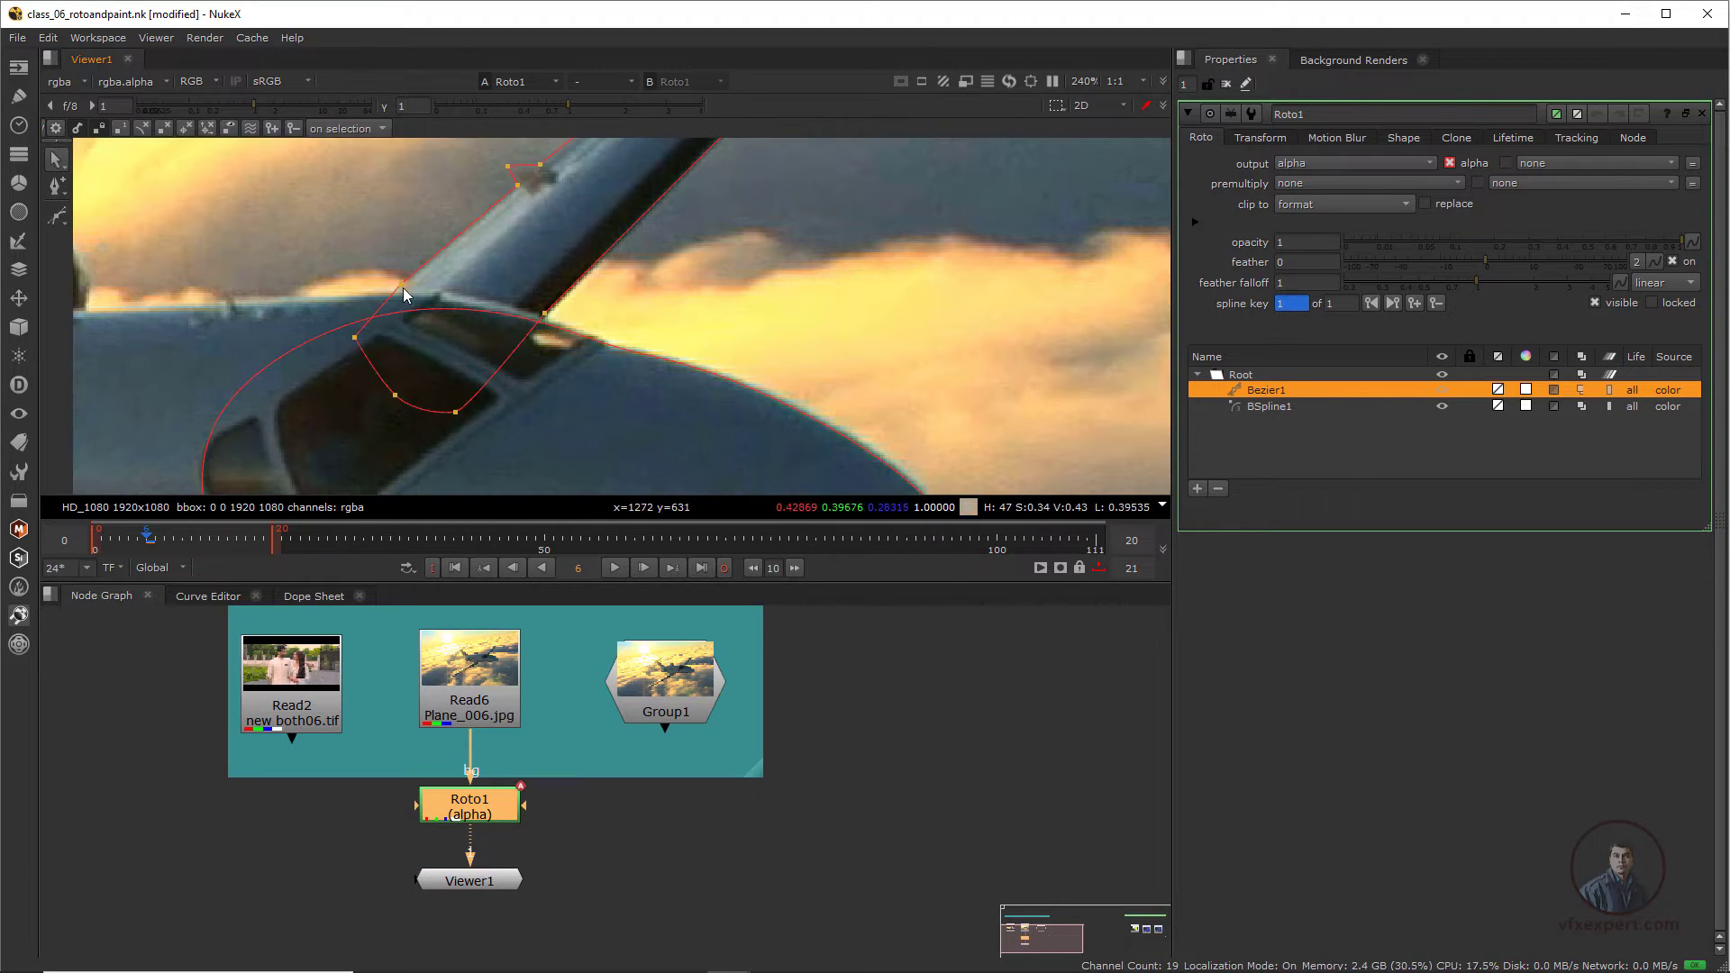
# - Check the combined nose and wing matte in the alpha channel with the overlay hidden, and return to the colour image and overlay
pyautogui.moveTo(504, 198); pyautogui.dragTo(419, 404, button='middle')
pyautogui.scroll(-4, 508, 316)
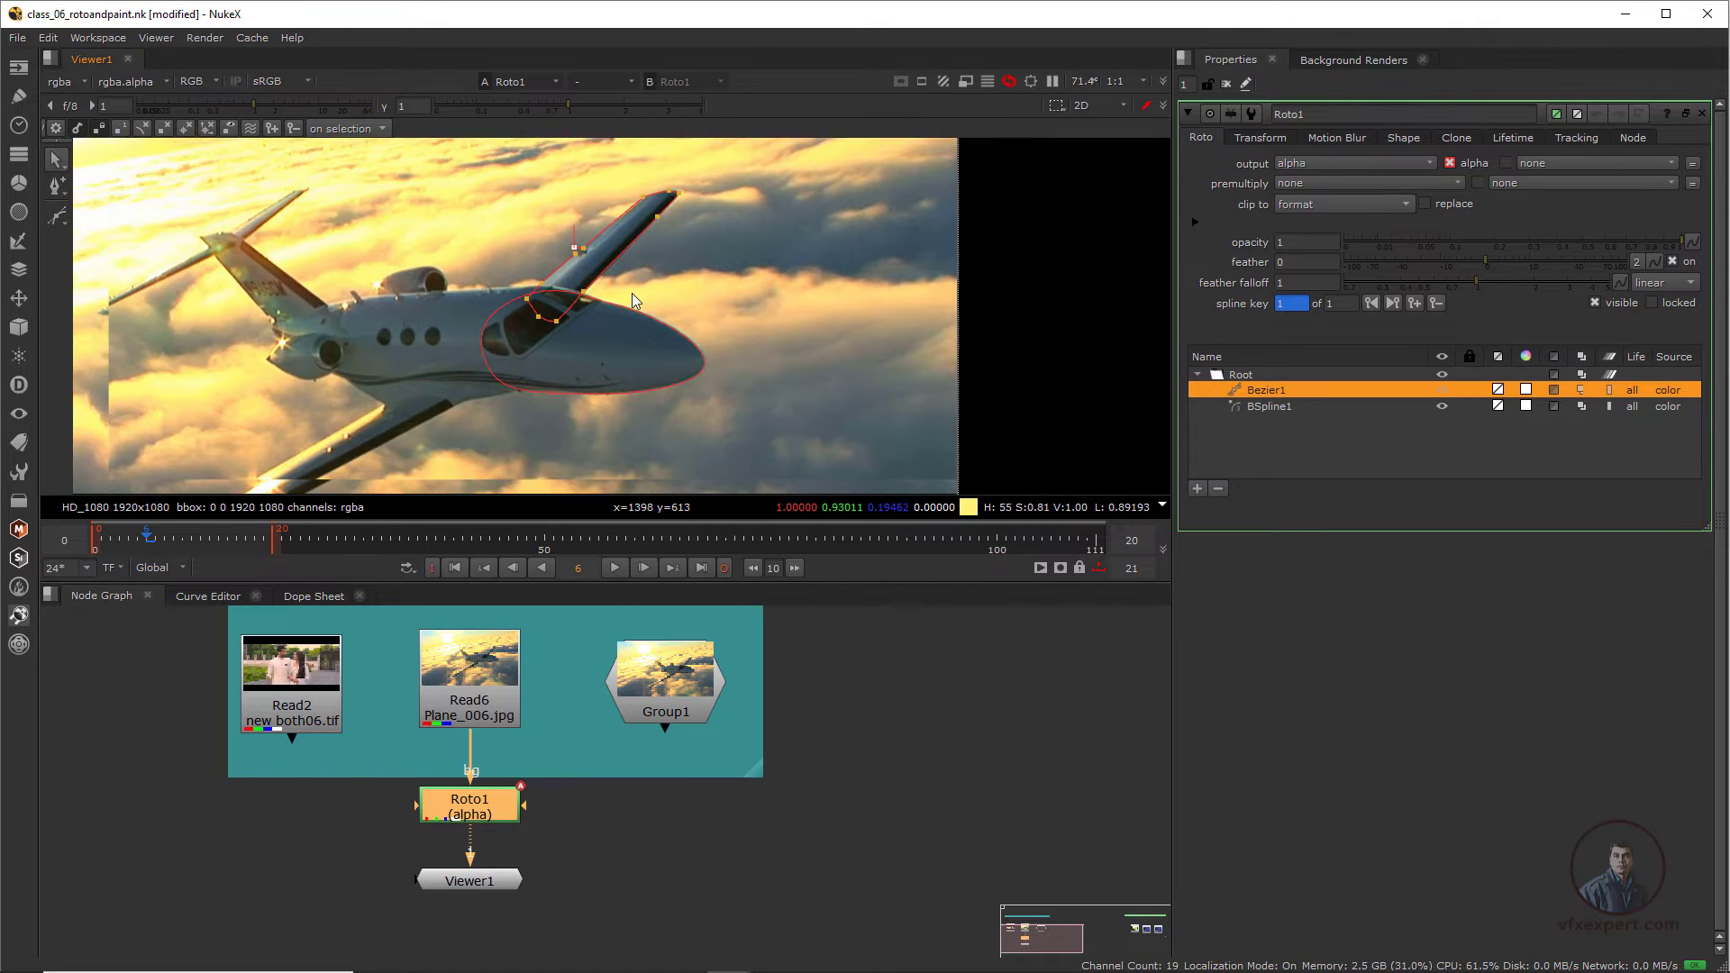
pyautogui.scroll(2, 523, 359)
pyautogui.press('a')
pyautogui.moveTo(705, 306); pyautogui.dragTo(652, 306, button='middle')
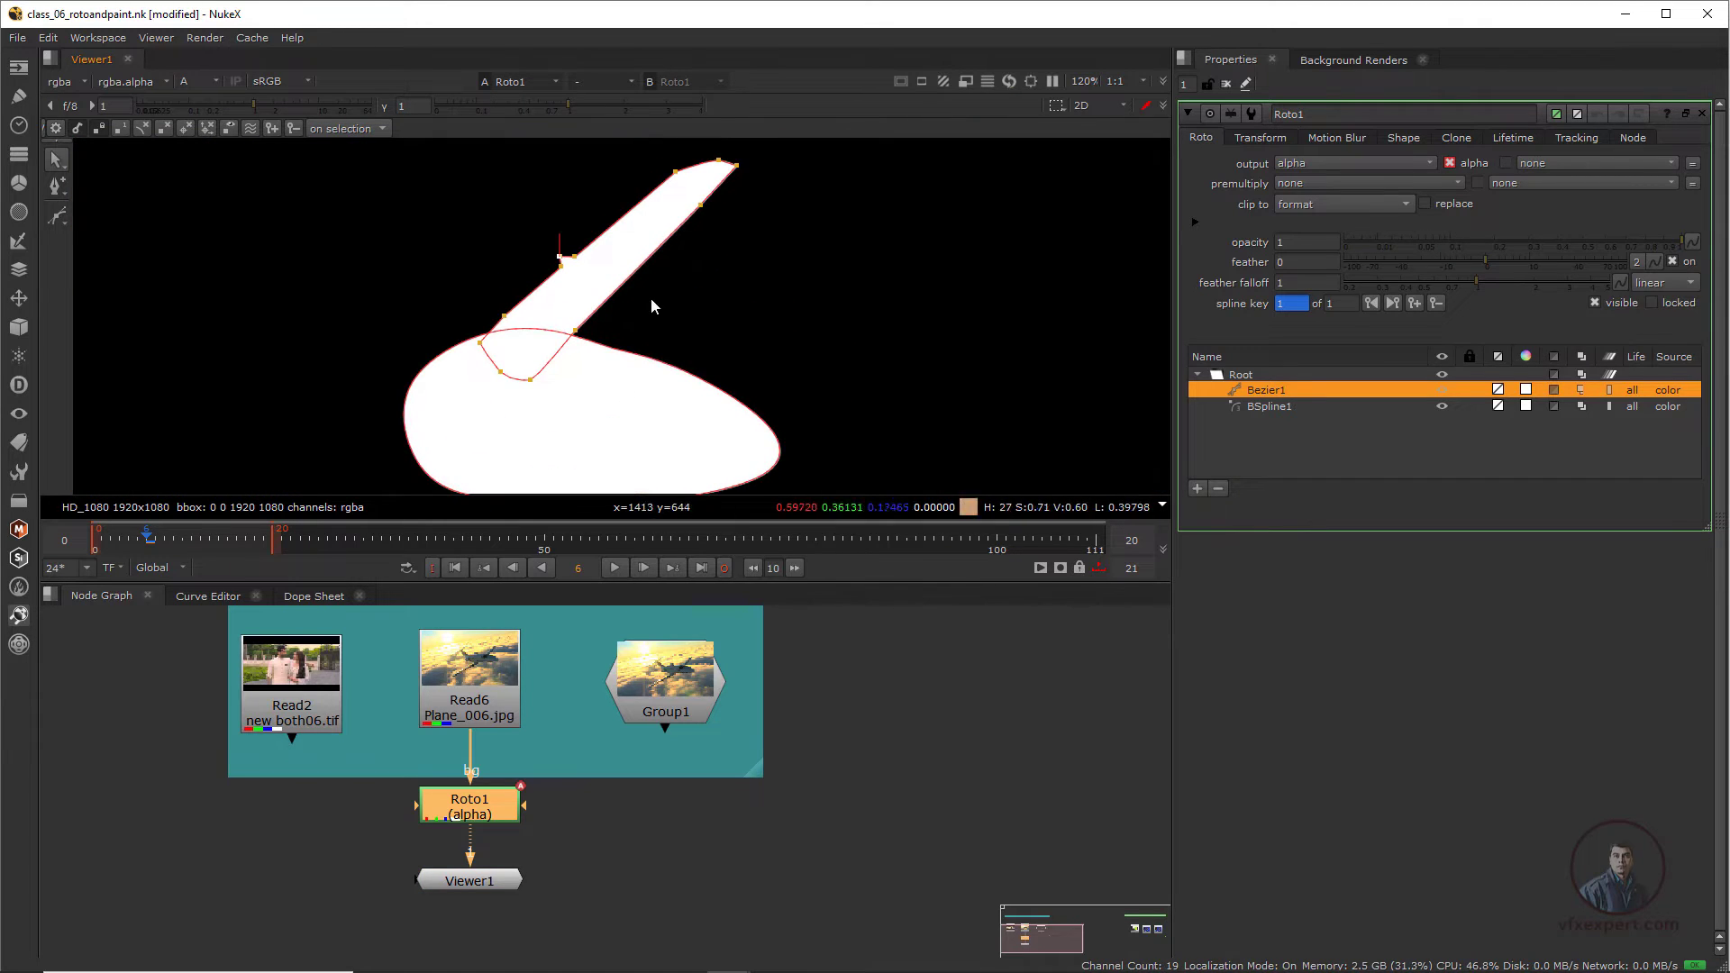
pyautogui.click(1187, 113)
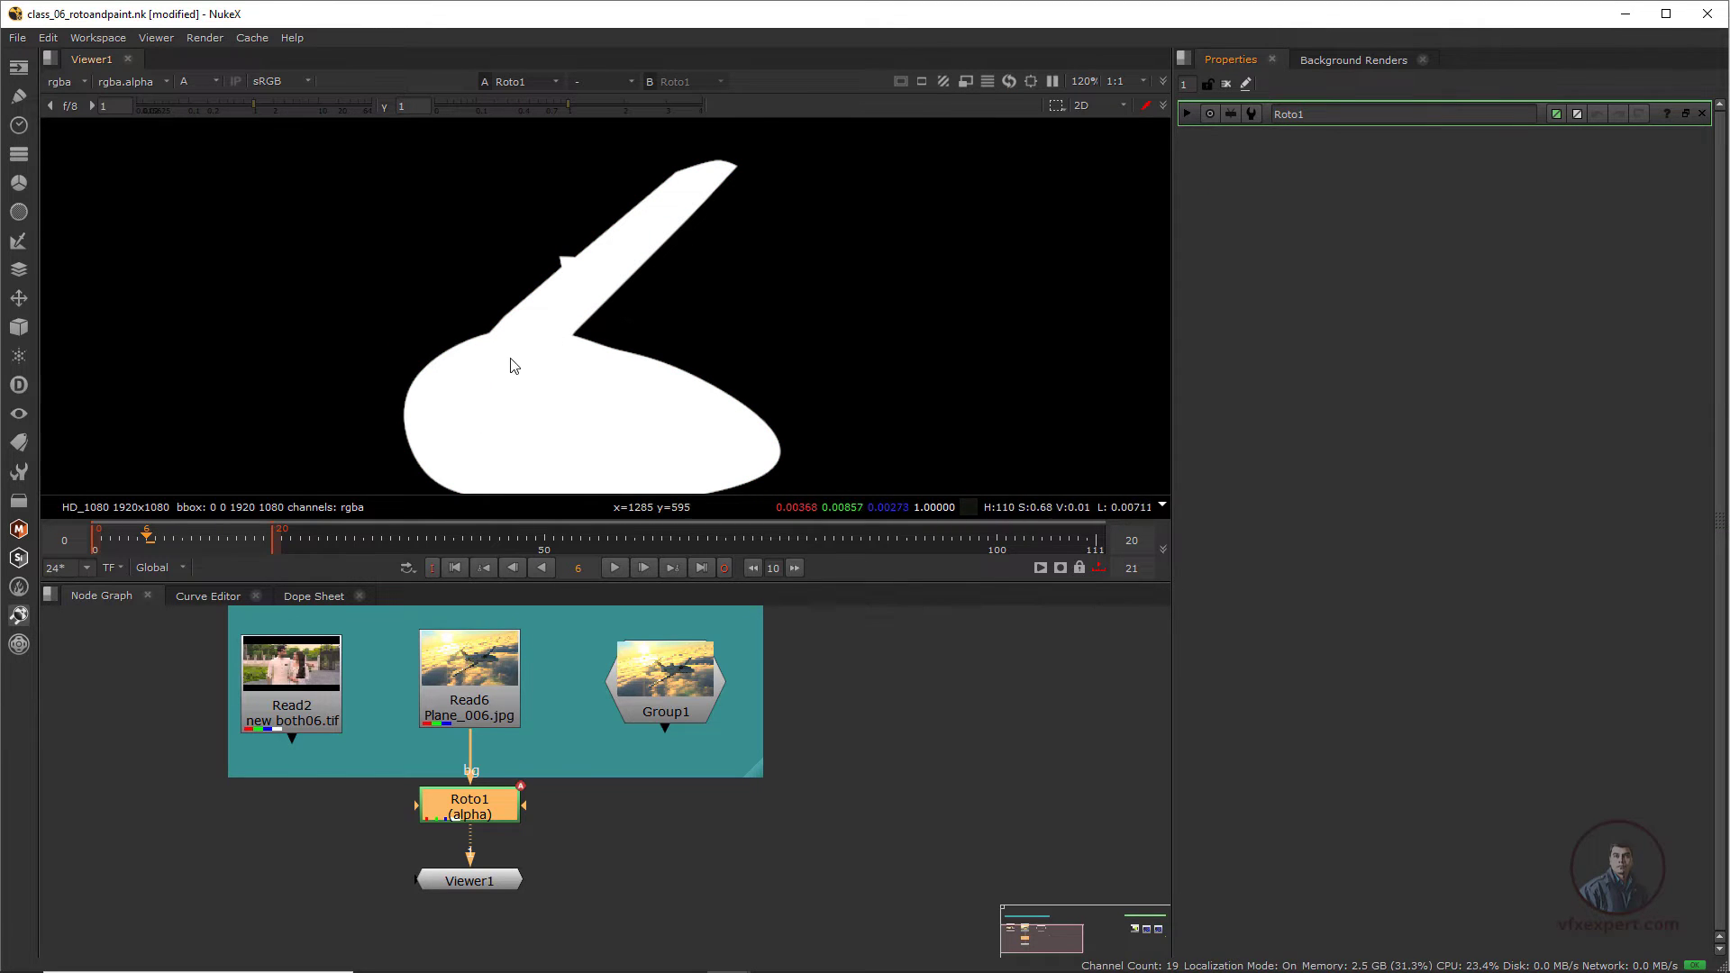
pyautogui.press('a')
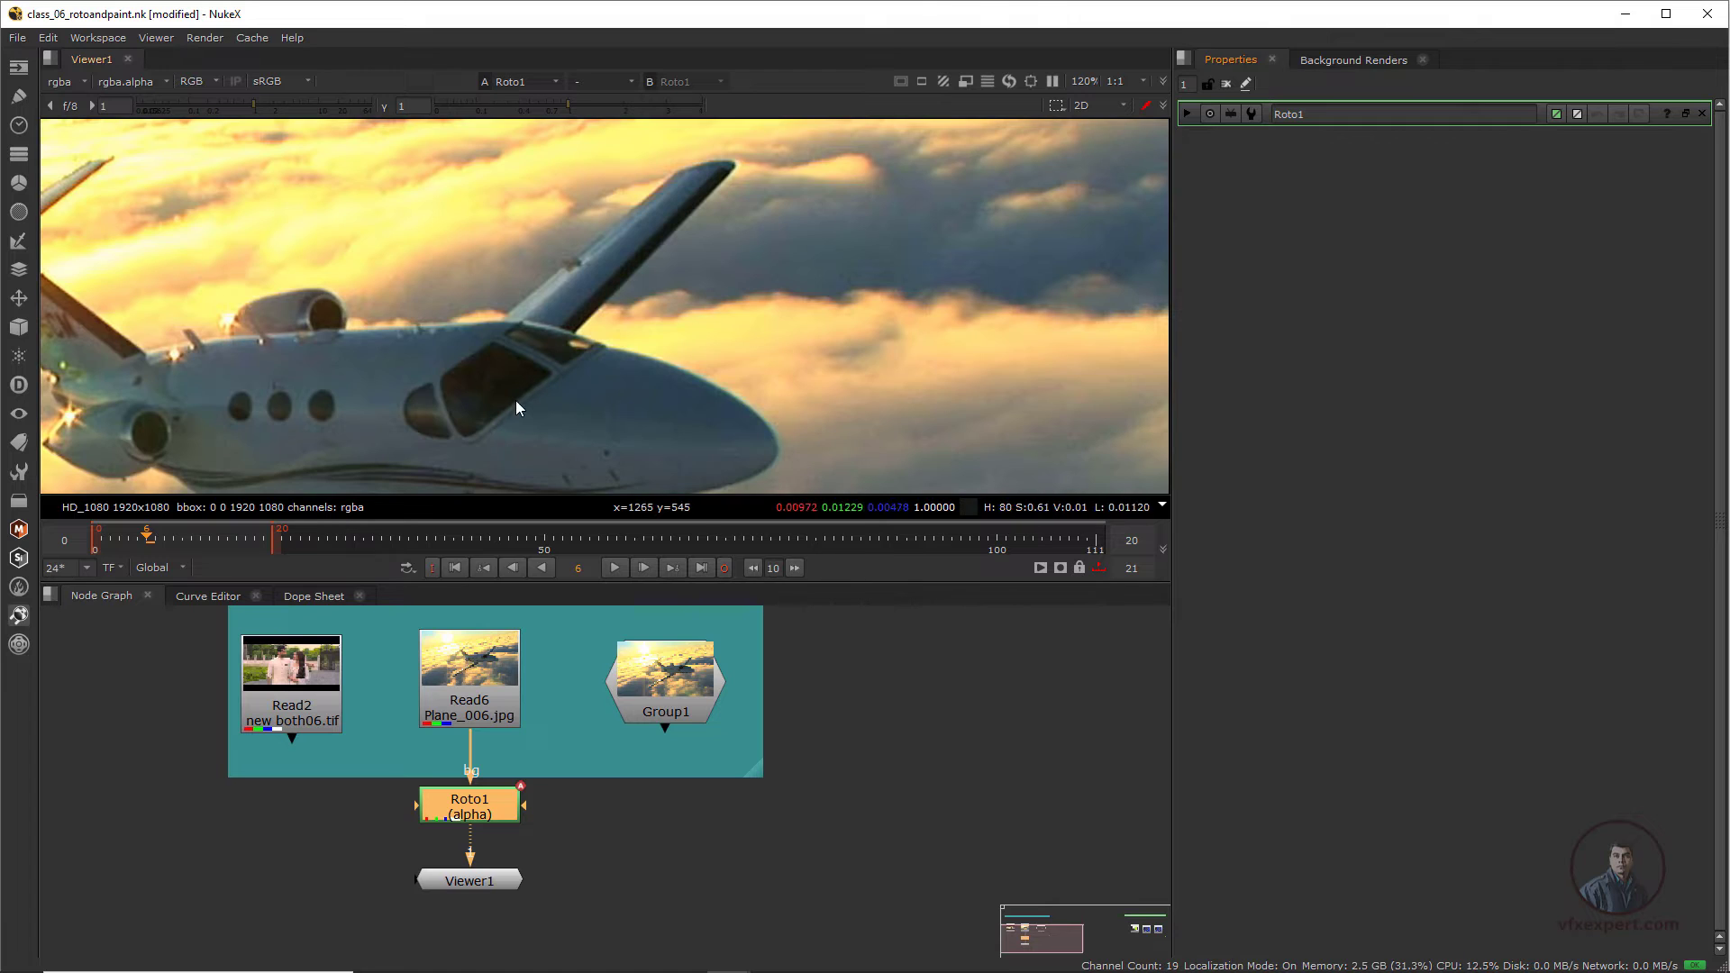
pyautogui.click(1185, 113)
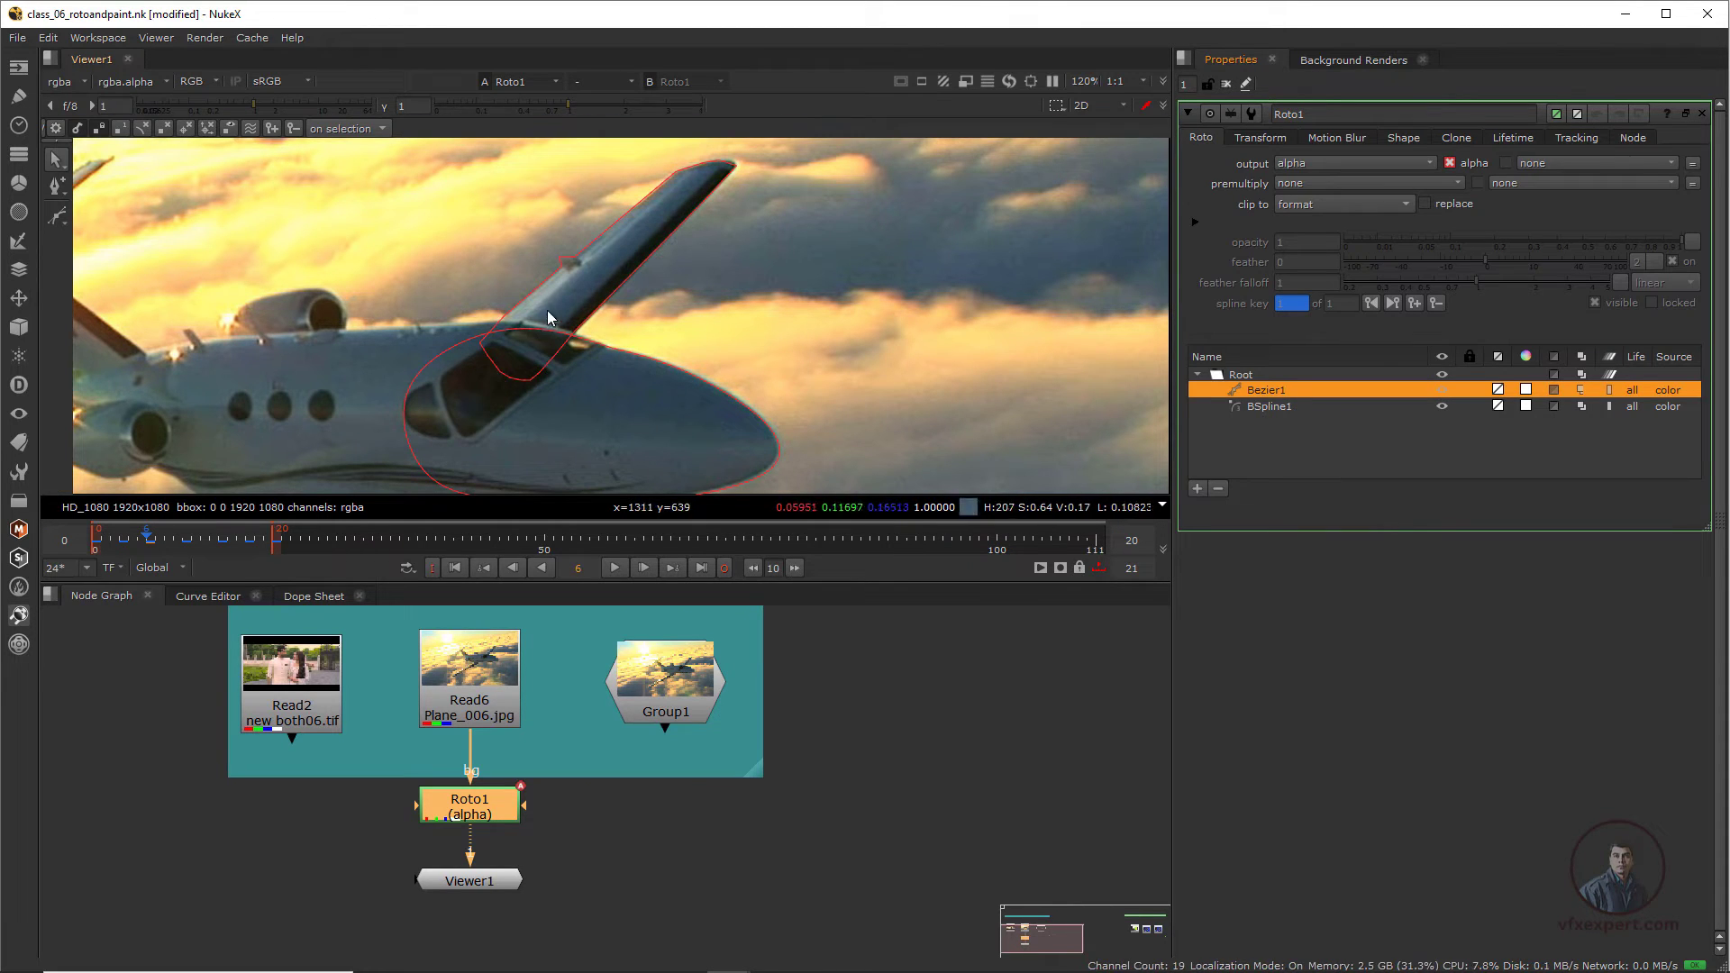
# - Select all points of the wing Bezier, go to frame 1 and move them onto the wing to key it there
pyautogui.scroll(-3, 541, 380)
pyautogui.scroll(3, 559, 393)
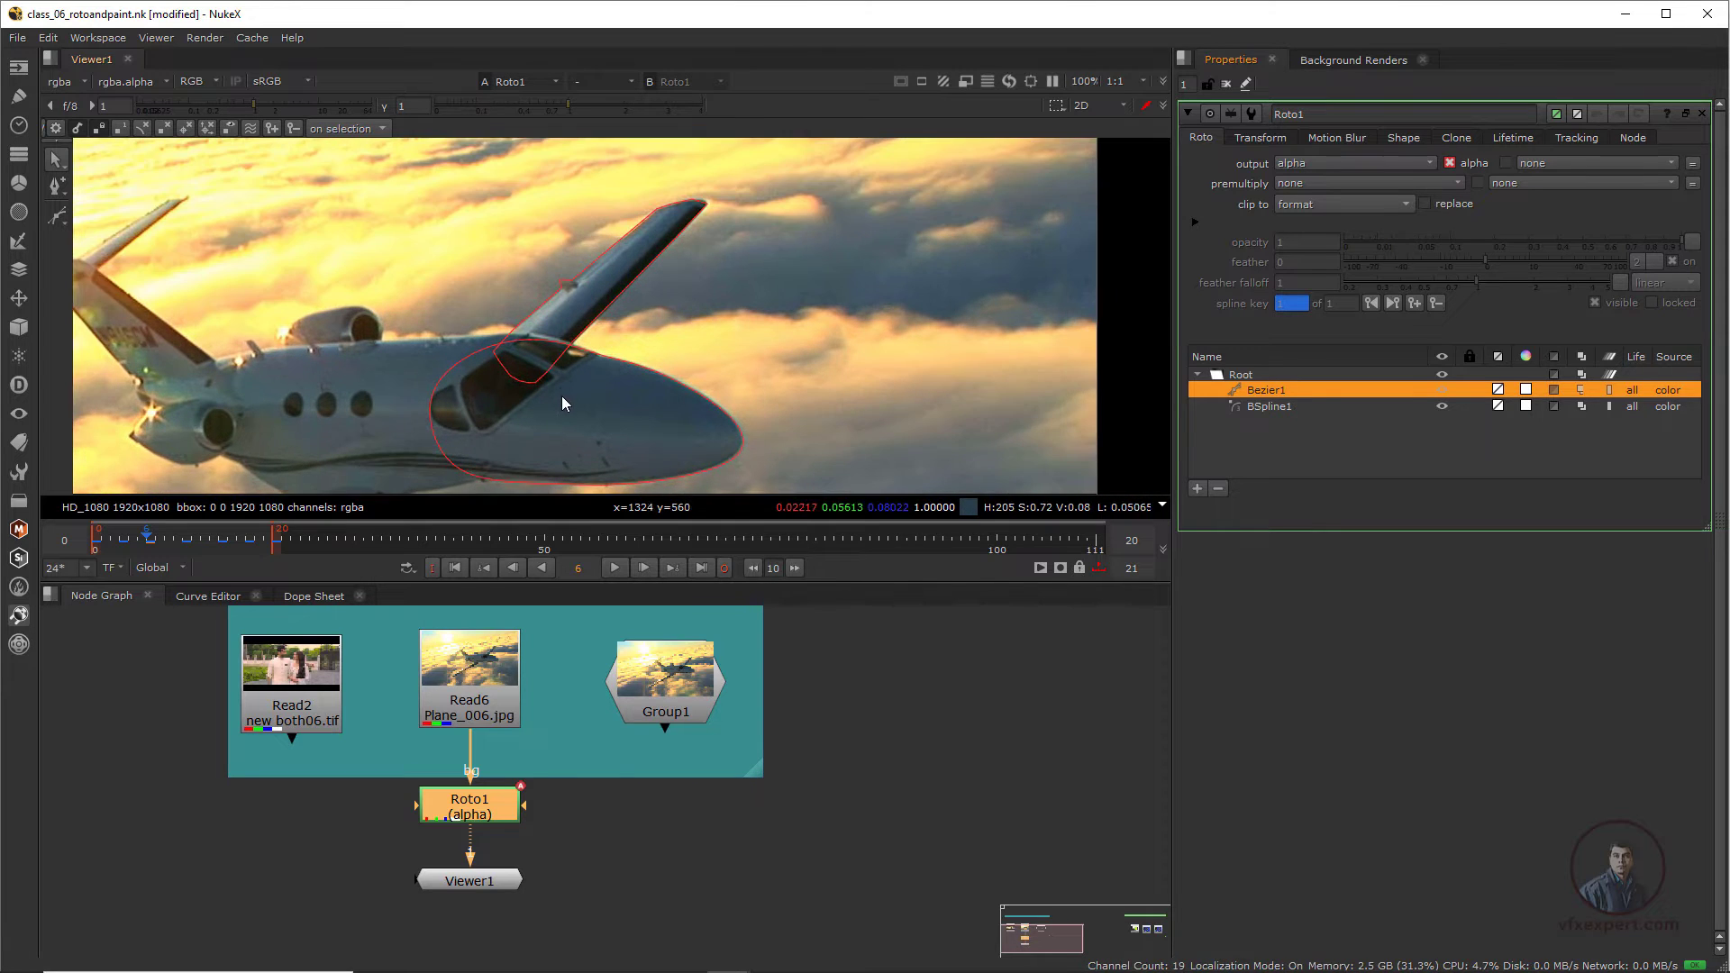
pyautogui.moveTo(556, 367); pyautogui.dragTo(548, 435, button='middle')
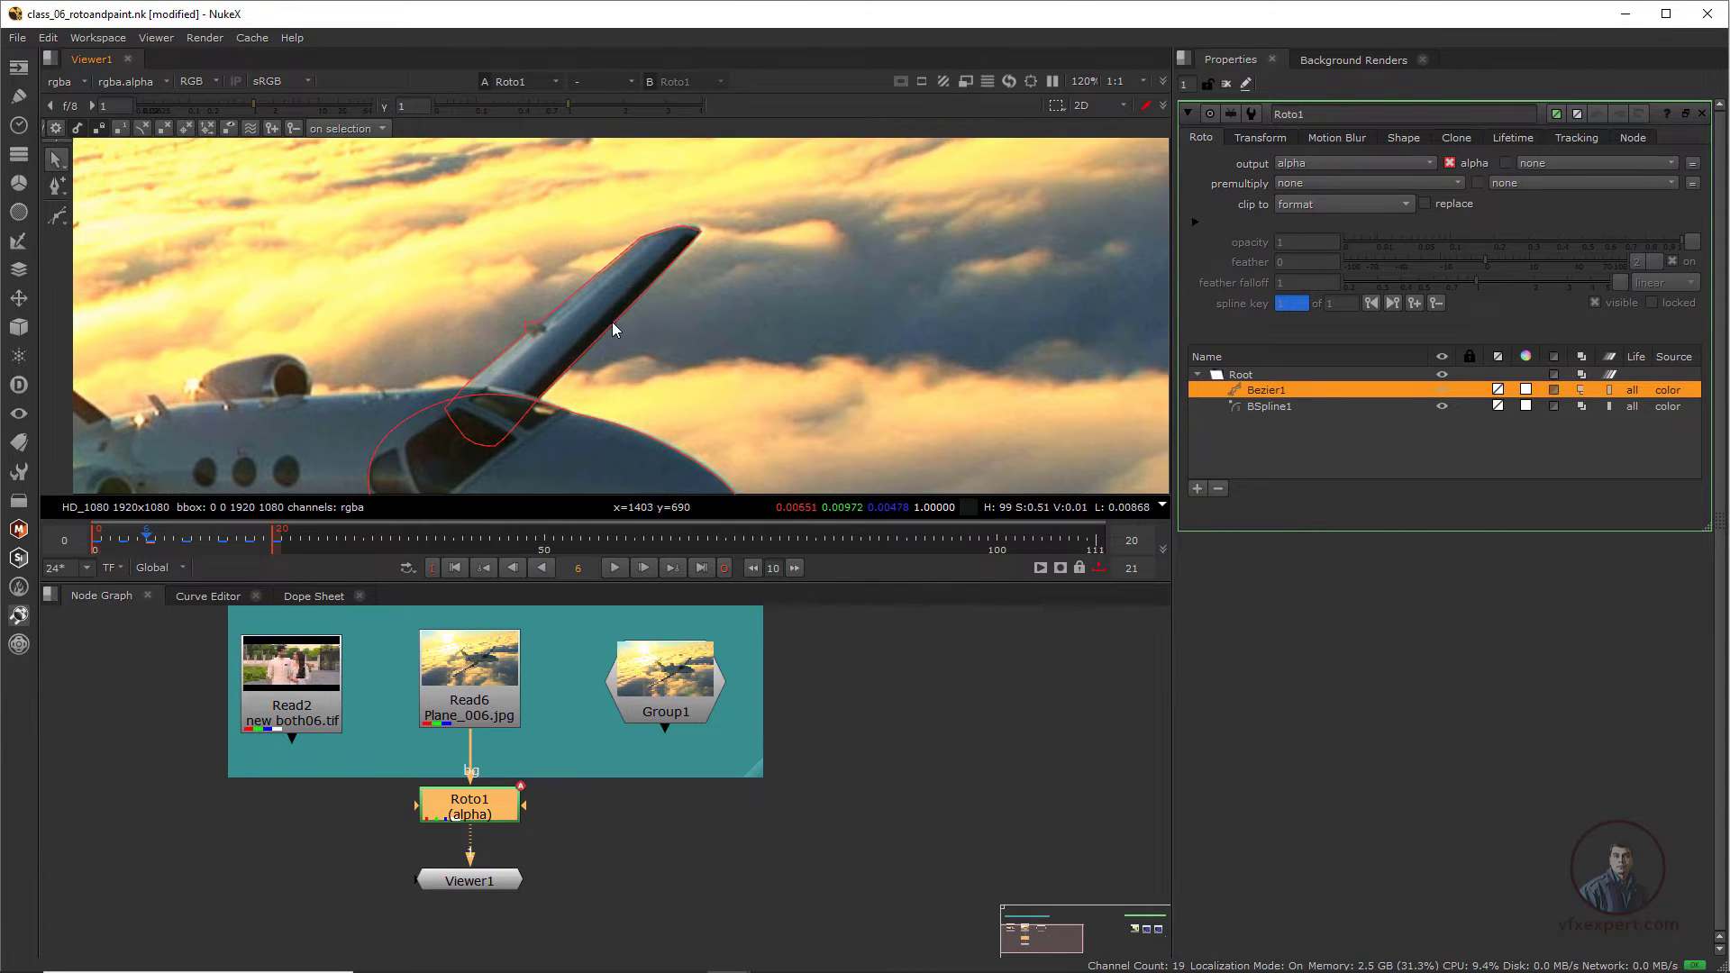
pyautogui.click(644, 294)
pyautogui.moveTo(749, 189); pyautogui.dragTo(406, 521)
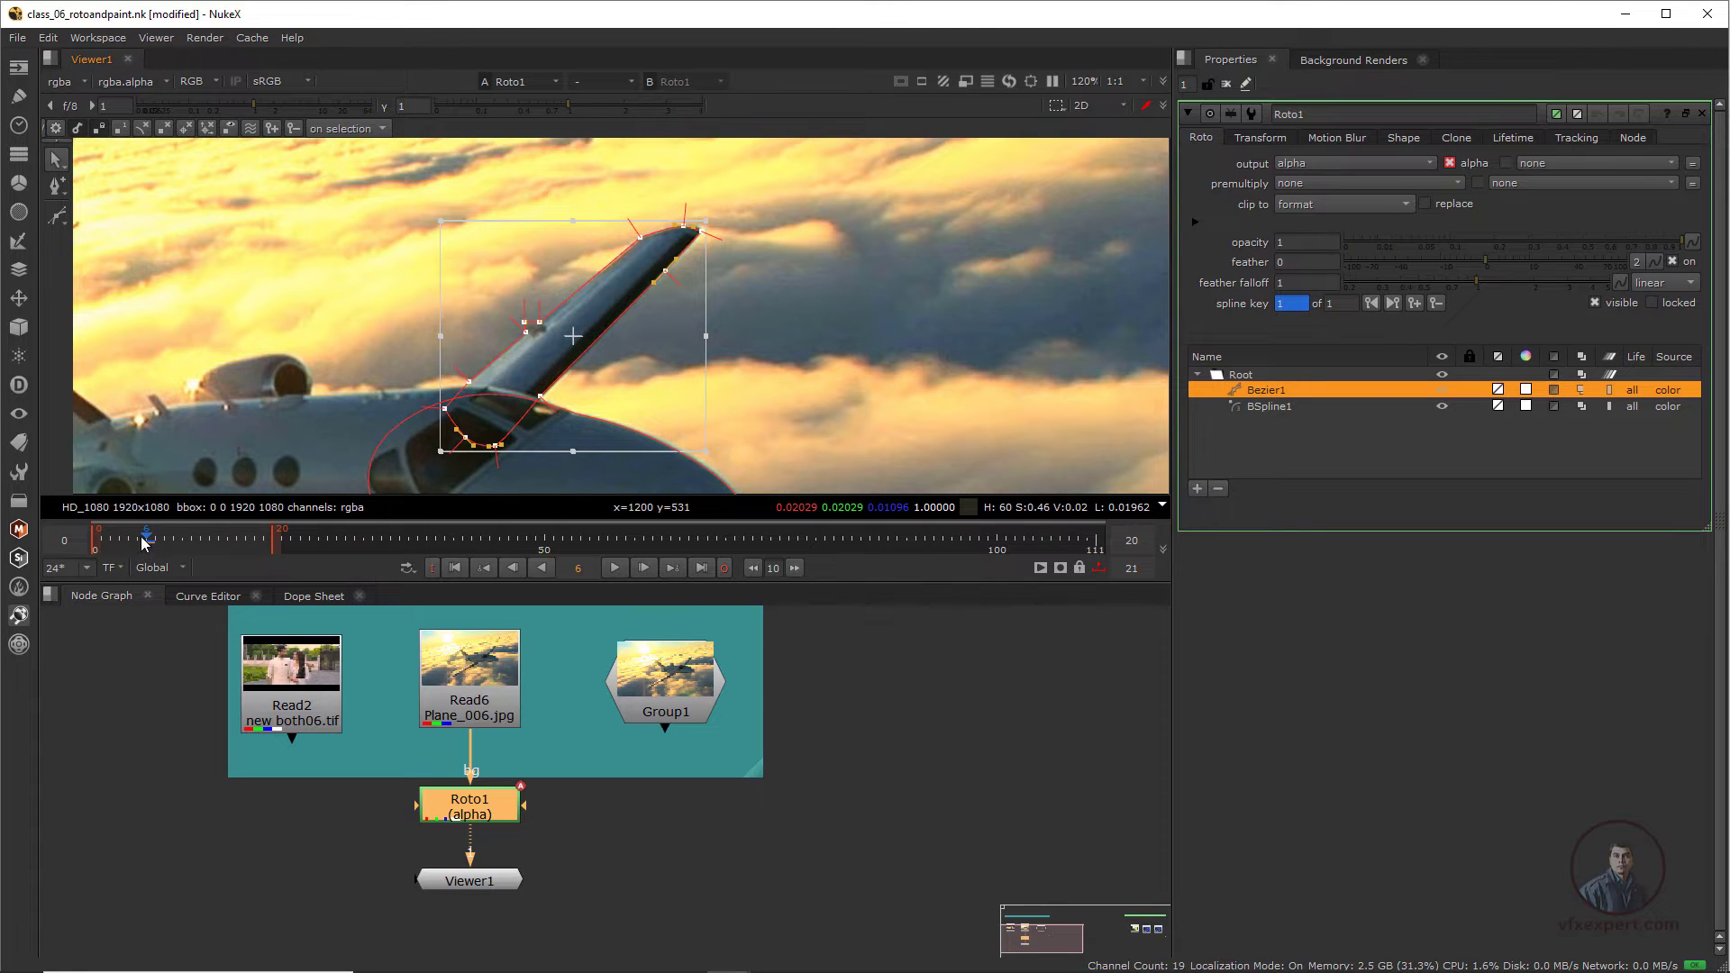
pyautogui.click(104, 538)
pyautogui.moveTo(572, 336); pyautogui.dragTo(586, 344)
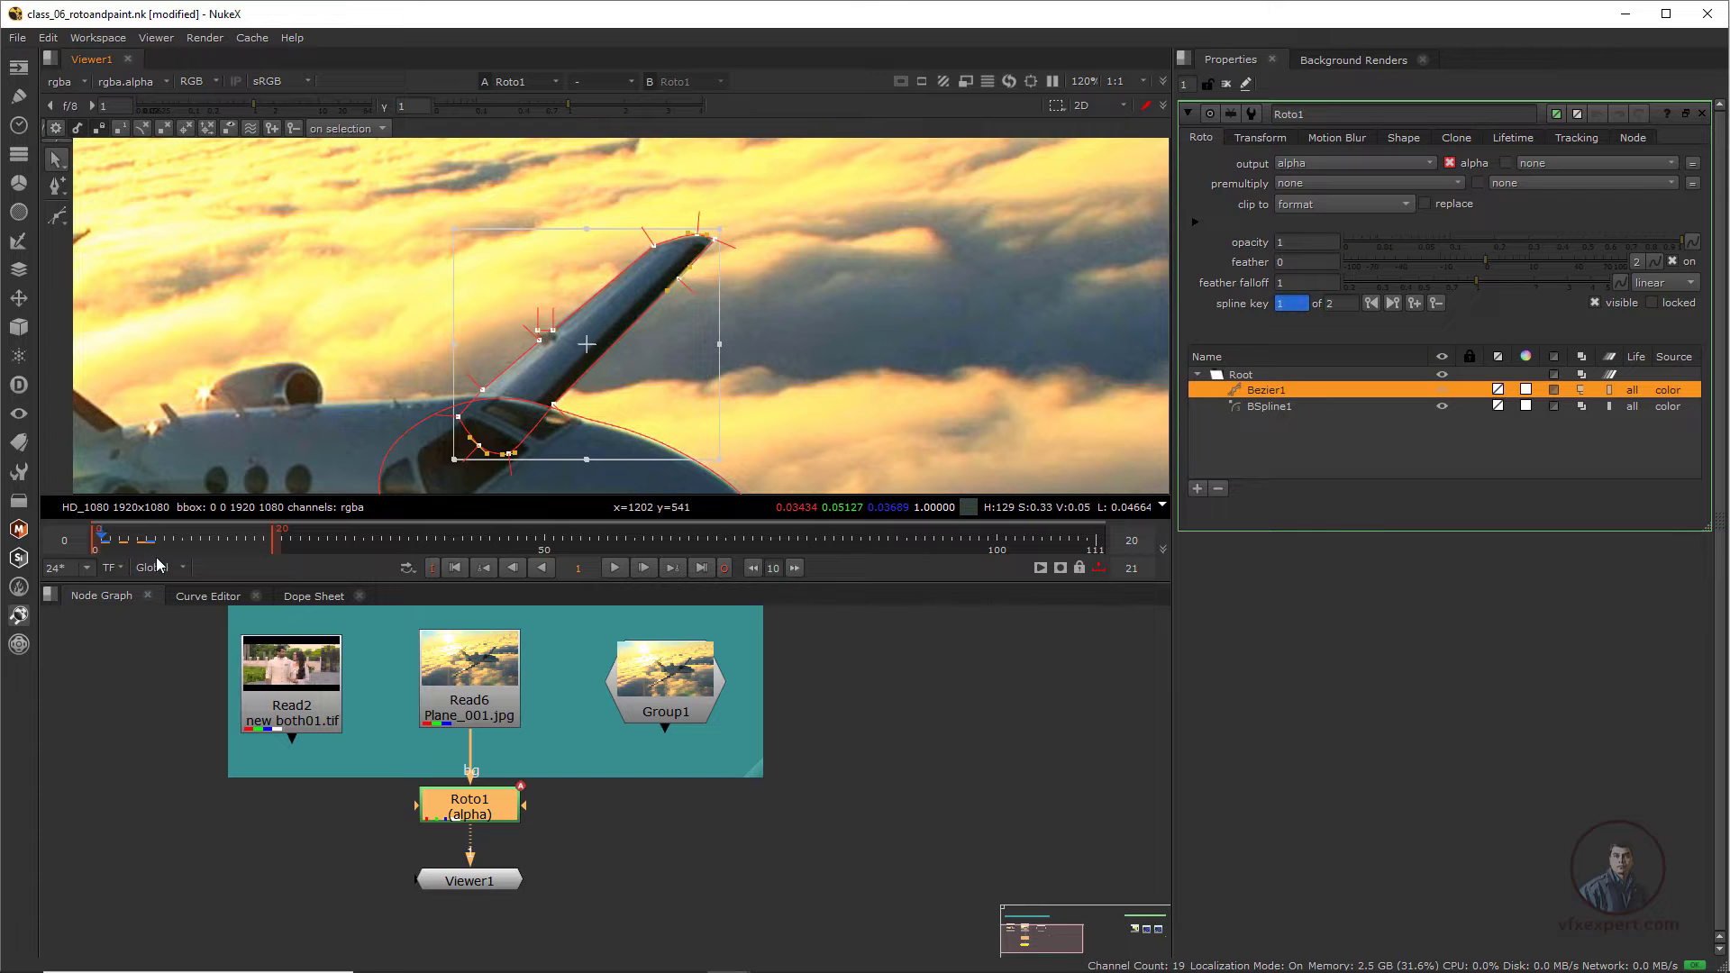
# - Move all points of the wing Bezier back onto the wing at frames 12 and 16 to key it there
pyautogui.moveTo(125, 546); pyautogui.dragTo(200, 546)
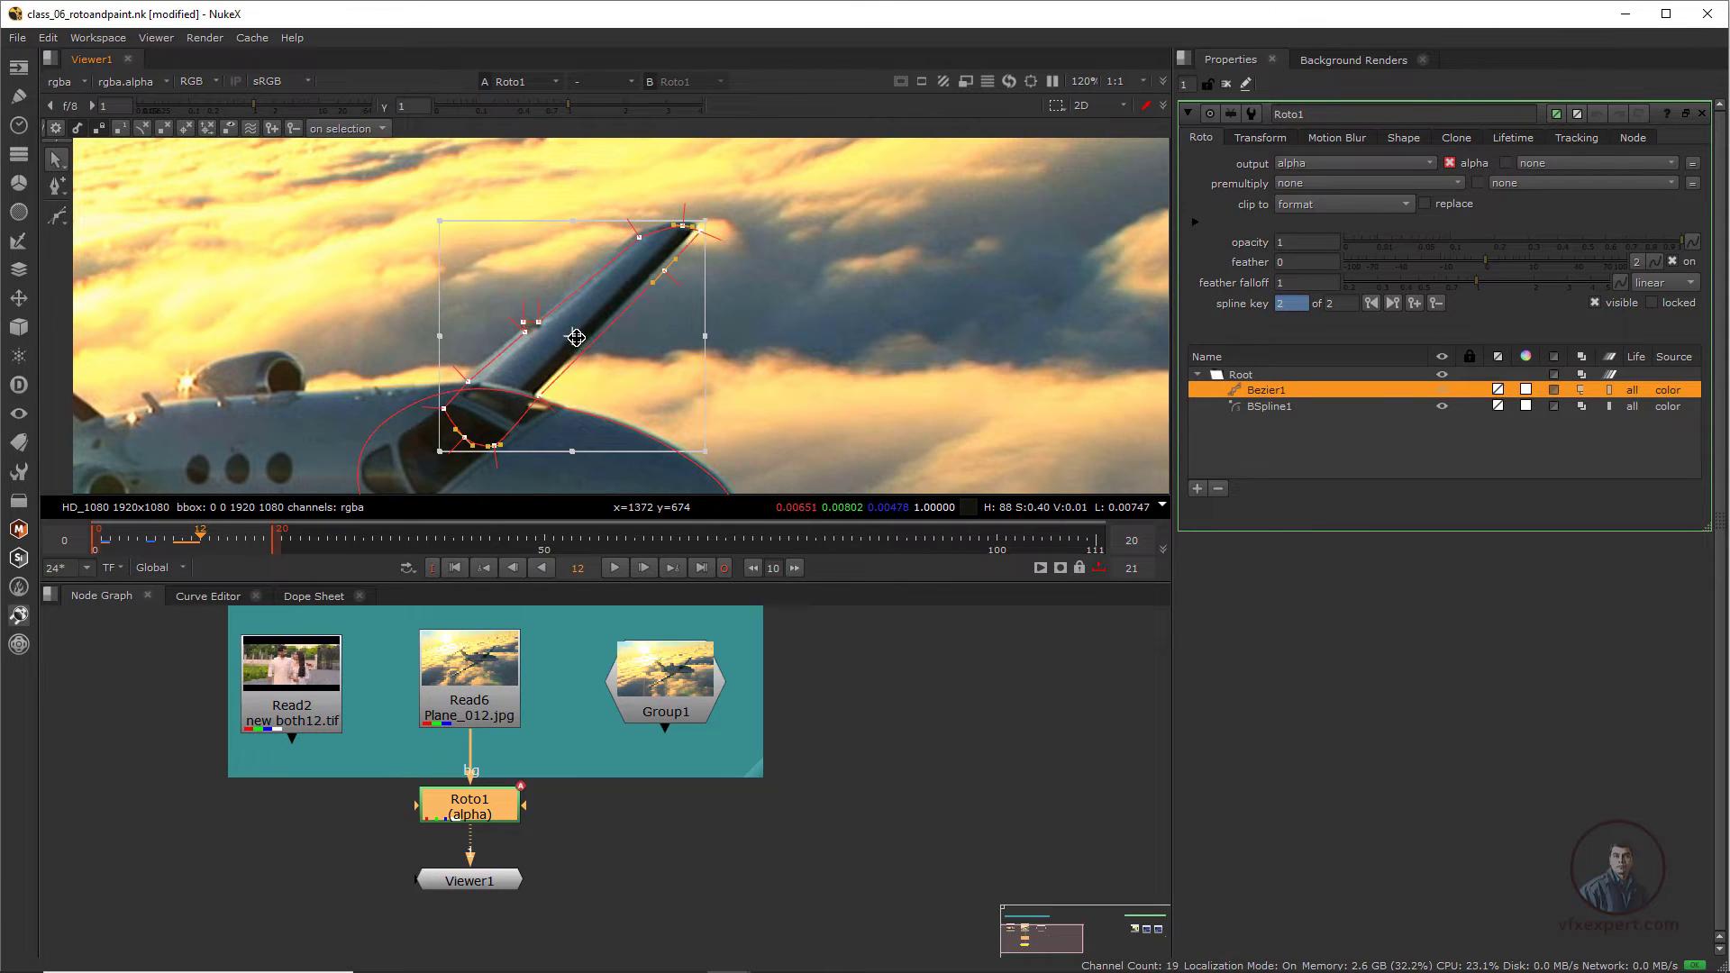
pyautogui.moveTo(573, 336); pyautogui.dragTo(572, 335)
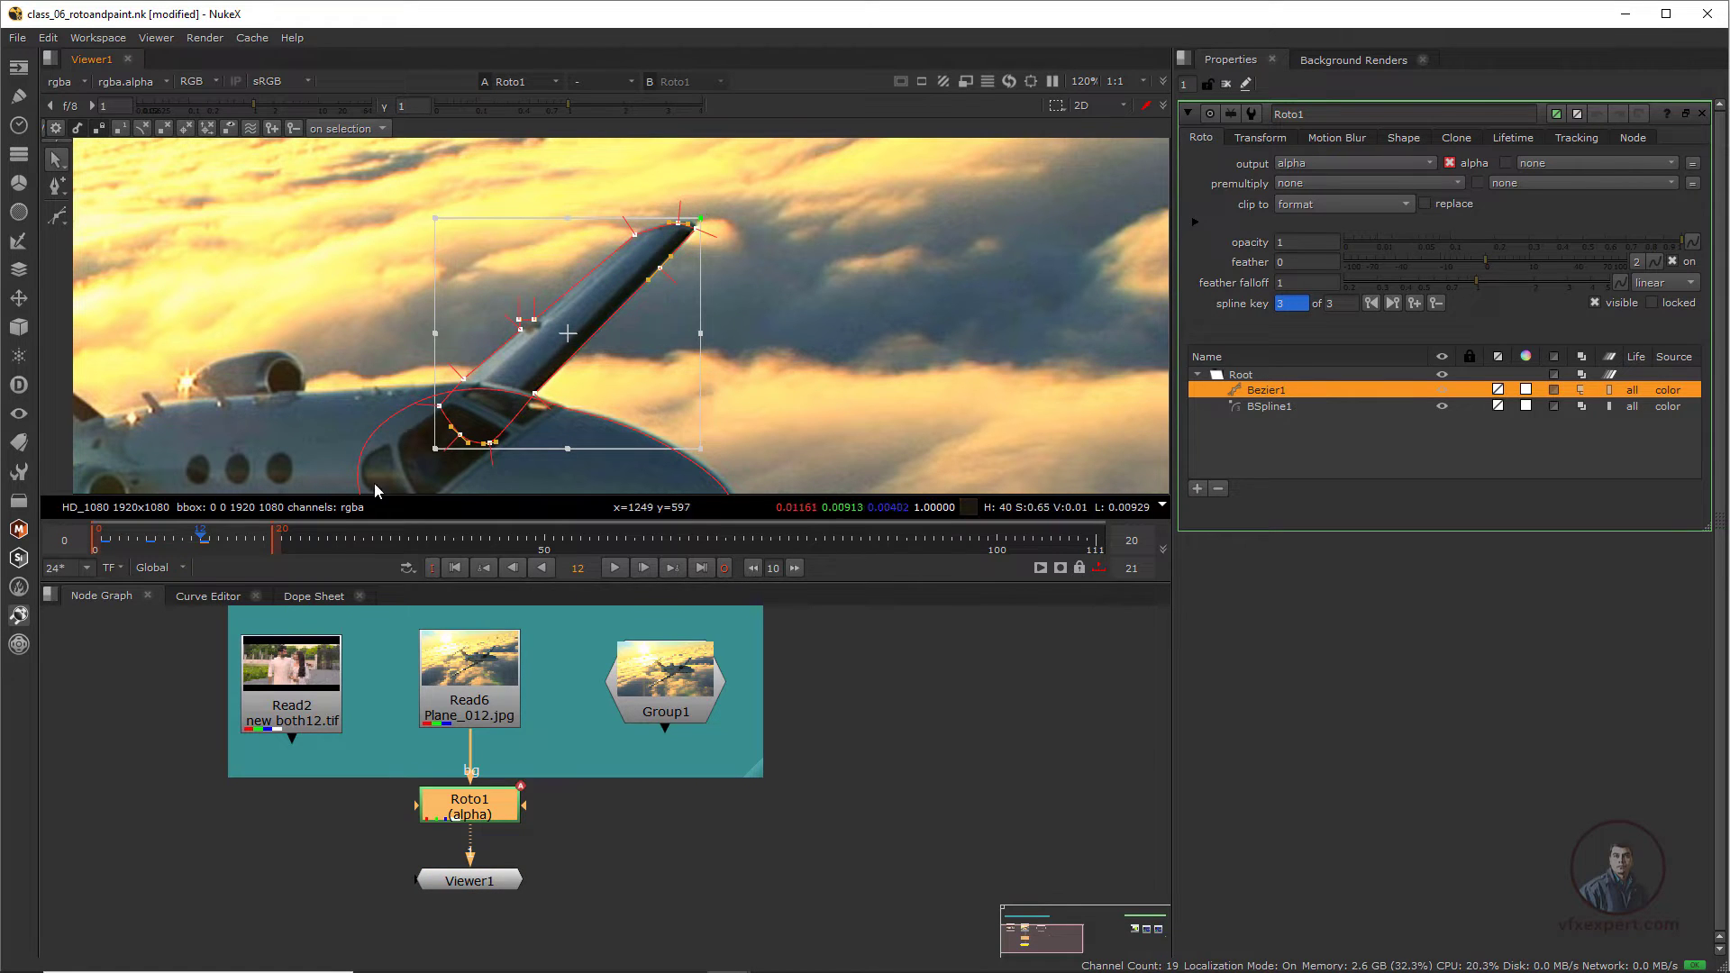
pyautogui.moveTo(200, 539); pyautogui.dragTo(240, 543)
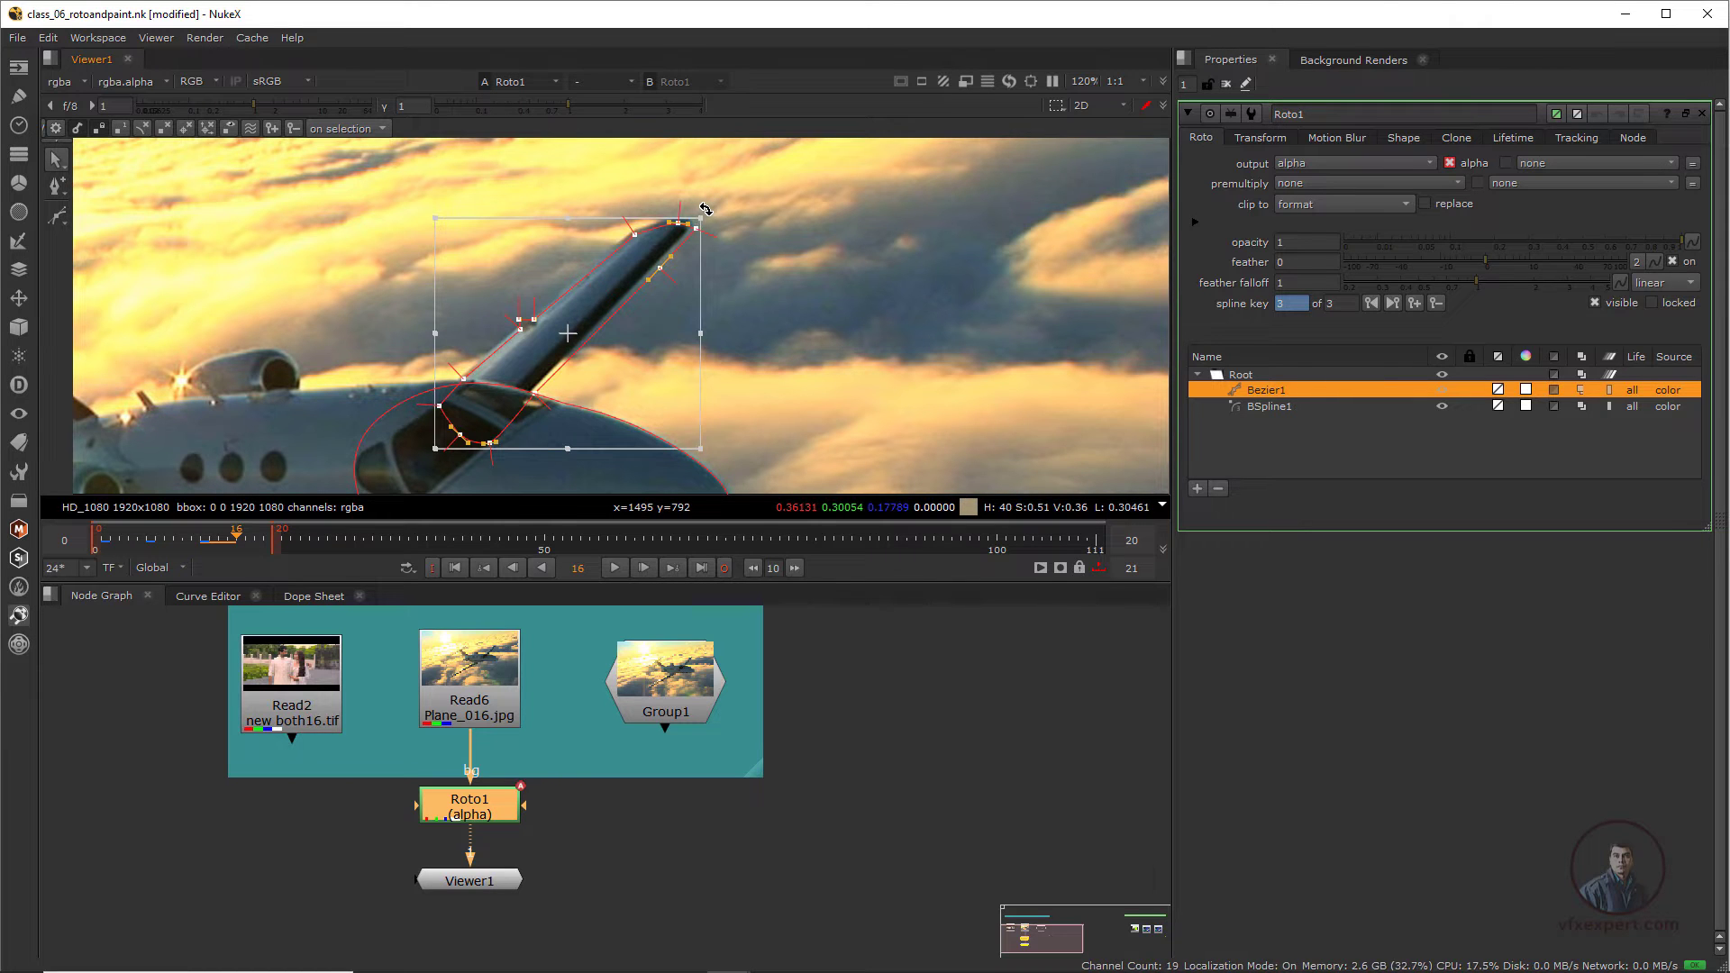
pyautogui.moveTo(705, 209); pyautogui.dragTo(703, 208)
# - Refine the wing Bezier at frame 16 by moving the wing-tip points and the lower-edge point near the tip onto the wing
pyautogui.click(727, 241)
pyautogui.scroll(2, 727, 245)
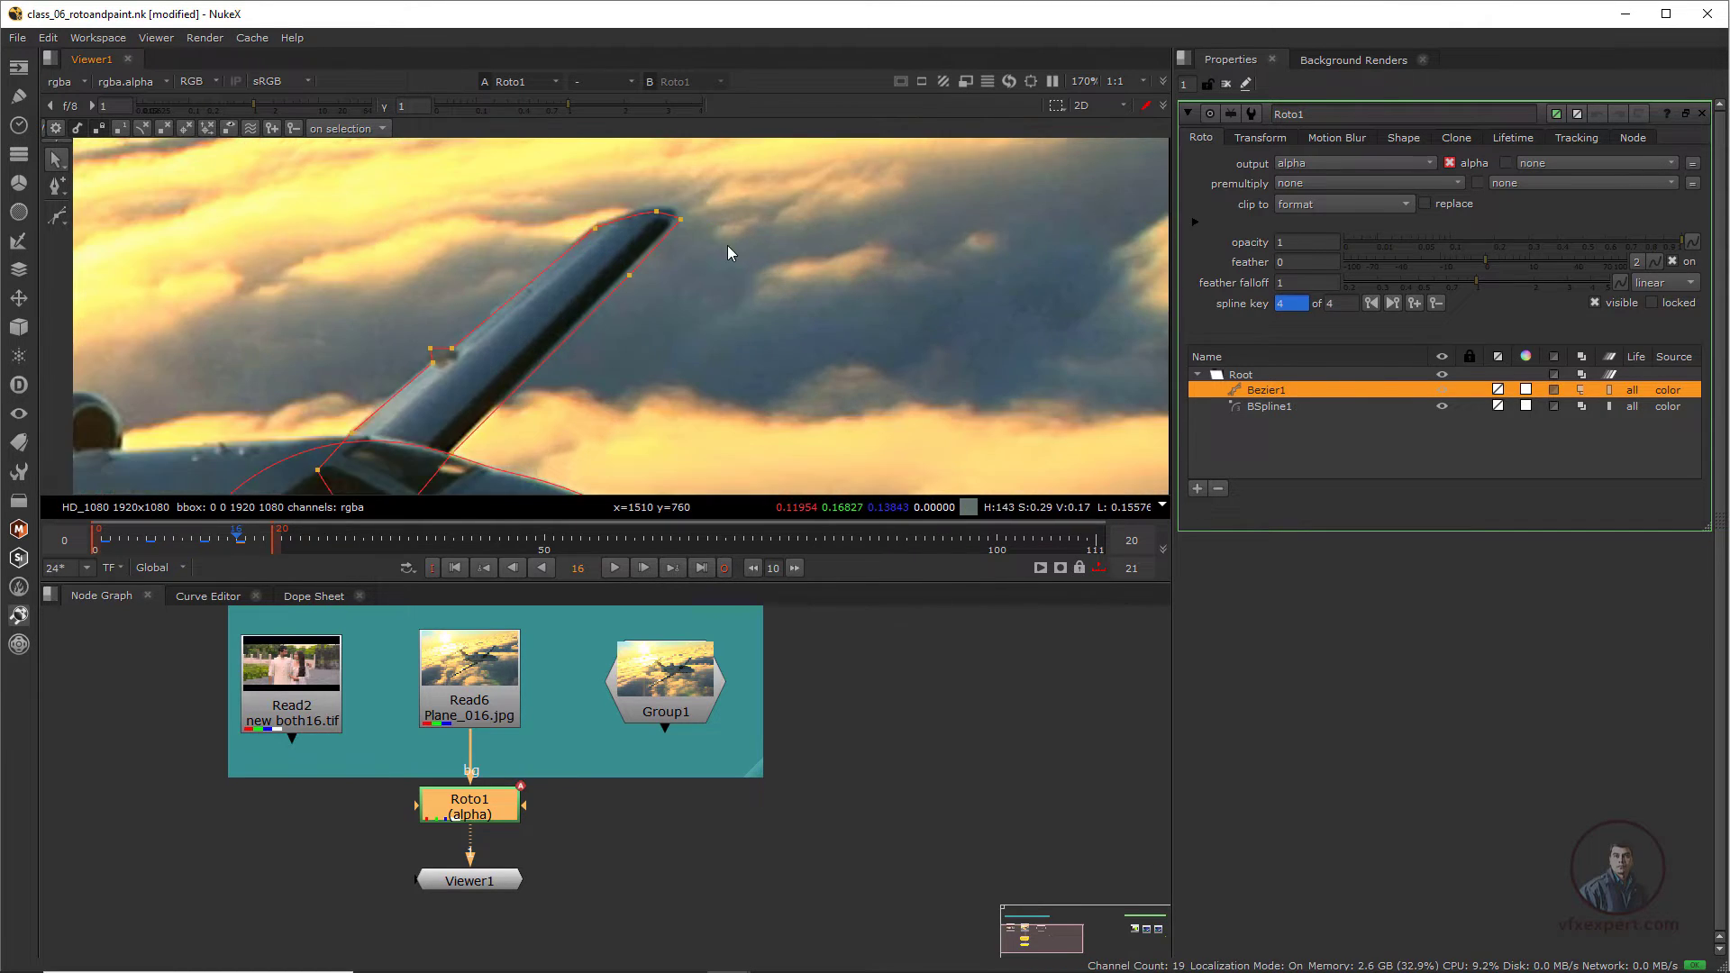
pyautogui.moveTo(738, 195); pyautogui.dragTo(687, 274, button='middle')
pyautogui.moveTo(687, 274); pyautogui.dragTo(612, 295)
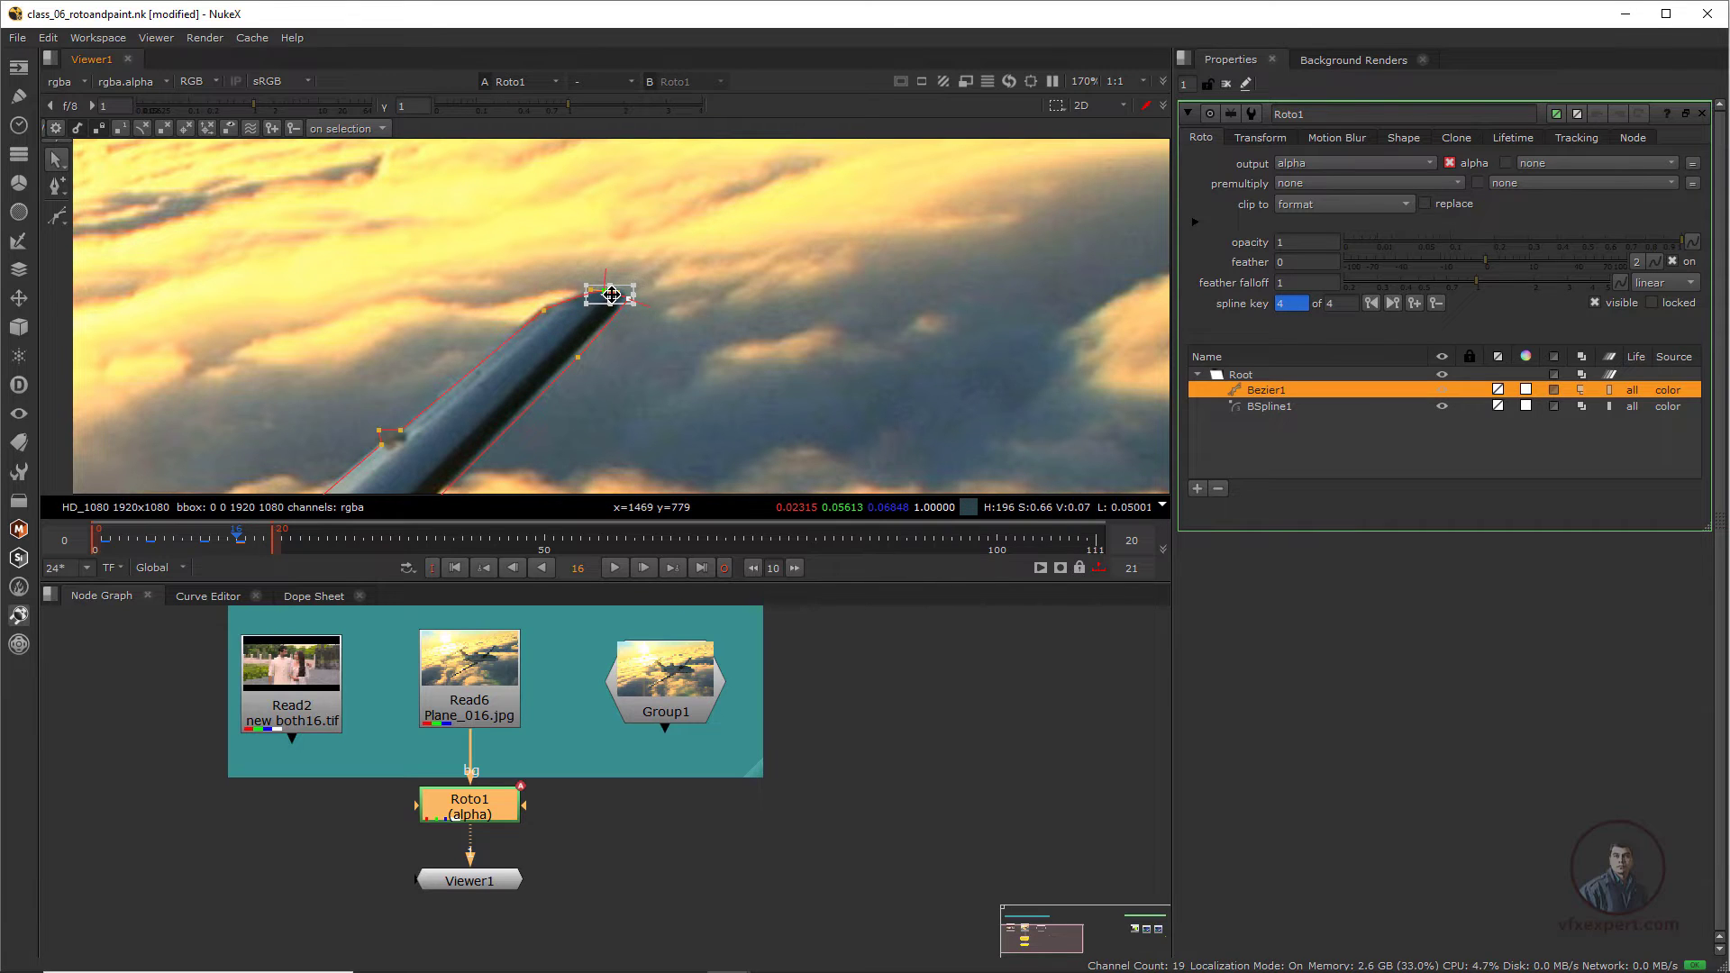
pyautogui.click(691, 341)
pyautogui.moveTo(578, 356); pyautogui.dragTo(573, 354)
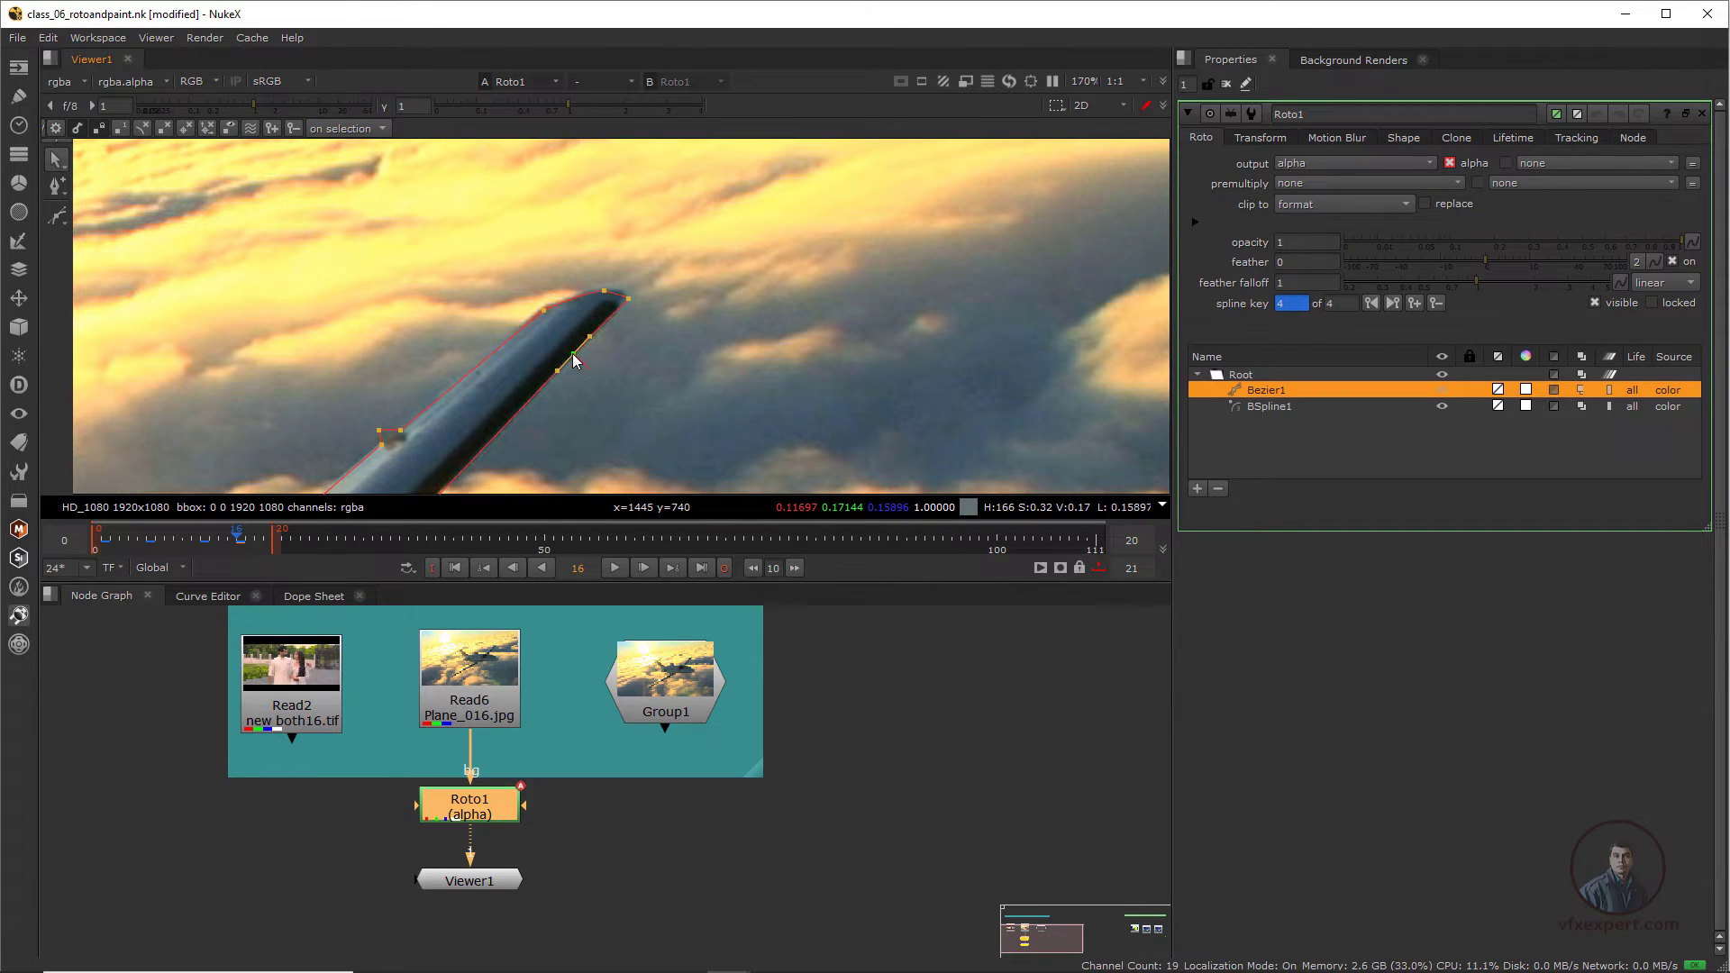
# - Key the wing Bezier onto the wing near the end of the frame range and at frame 5
pyautogui.scroll(-2, 544, 387)
pyautogui.moveTo(544, 388); pyautogui.dragTo(676, 215, button='middle')
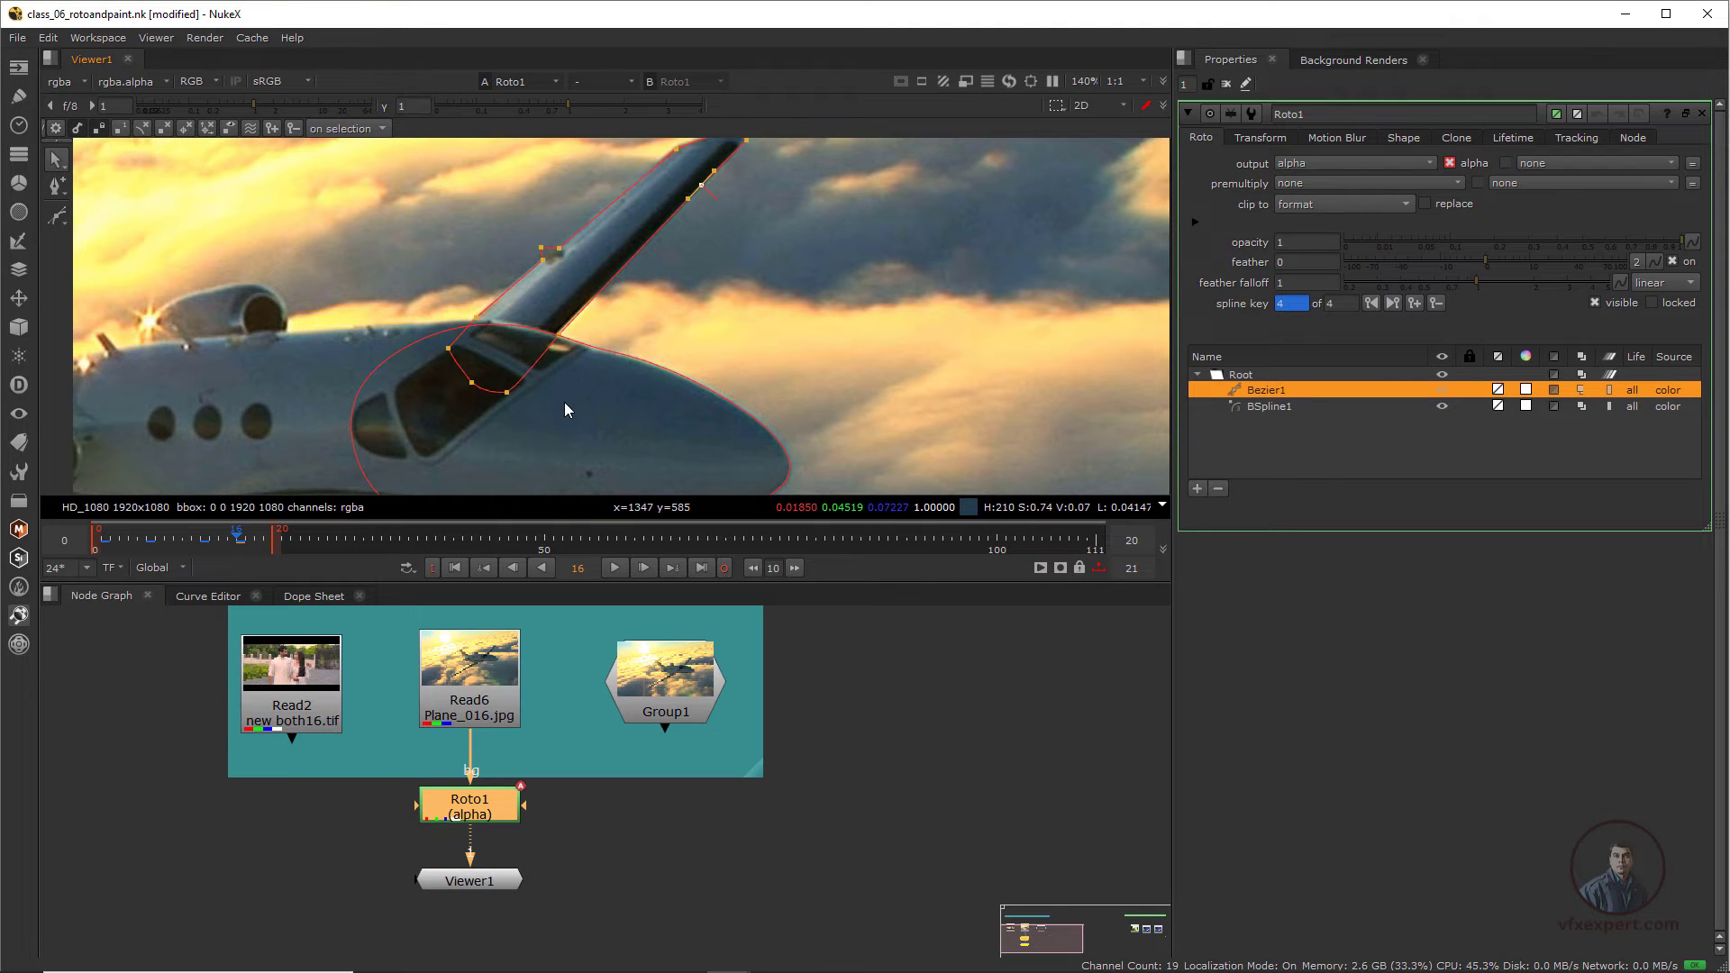
pyautogui.moveTo(239, 542); pyautogui.dragTo(261, 546)
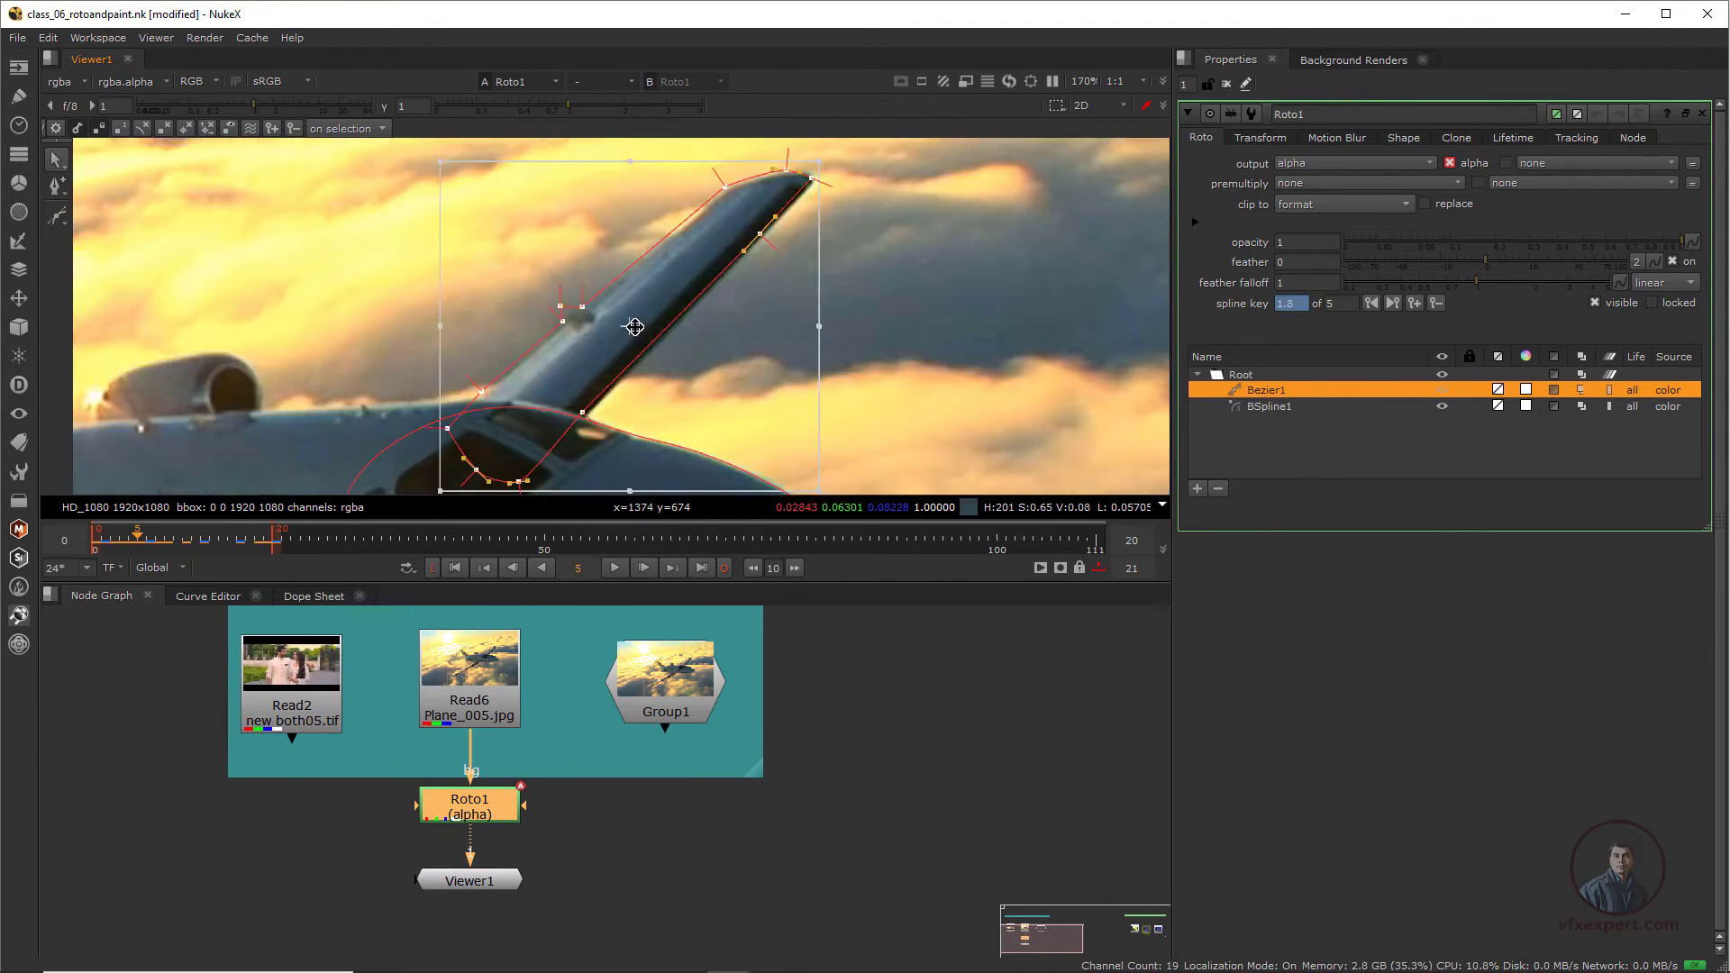
pyautogui.scroll(-4, 695, 392)
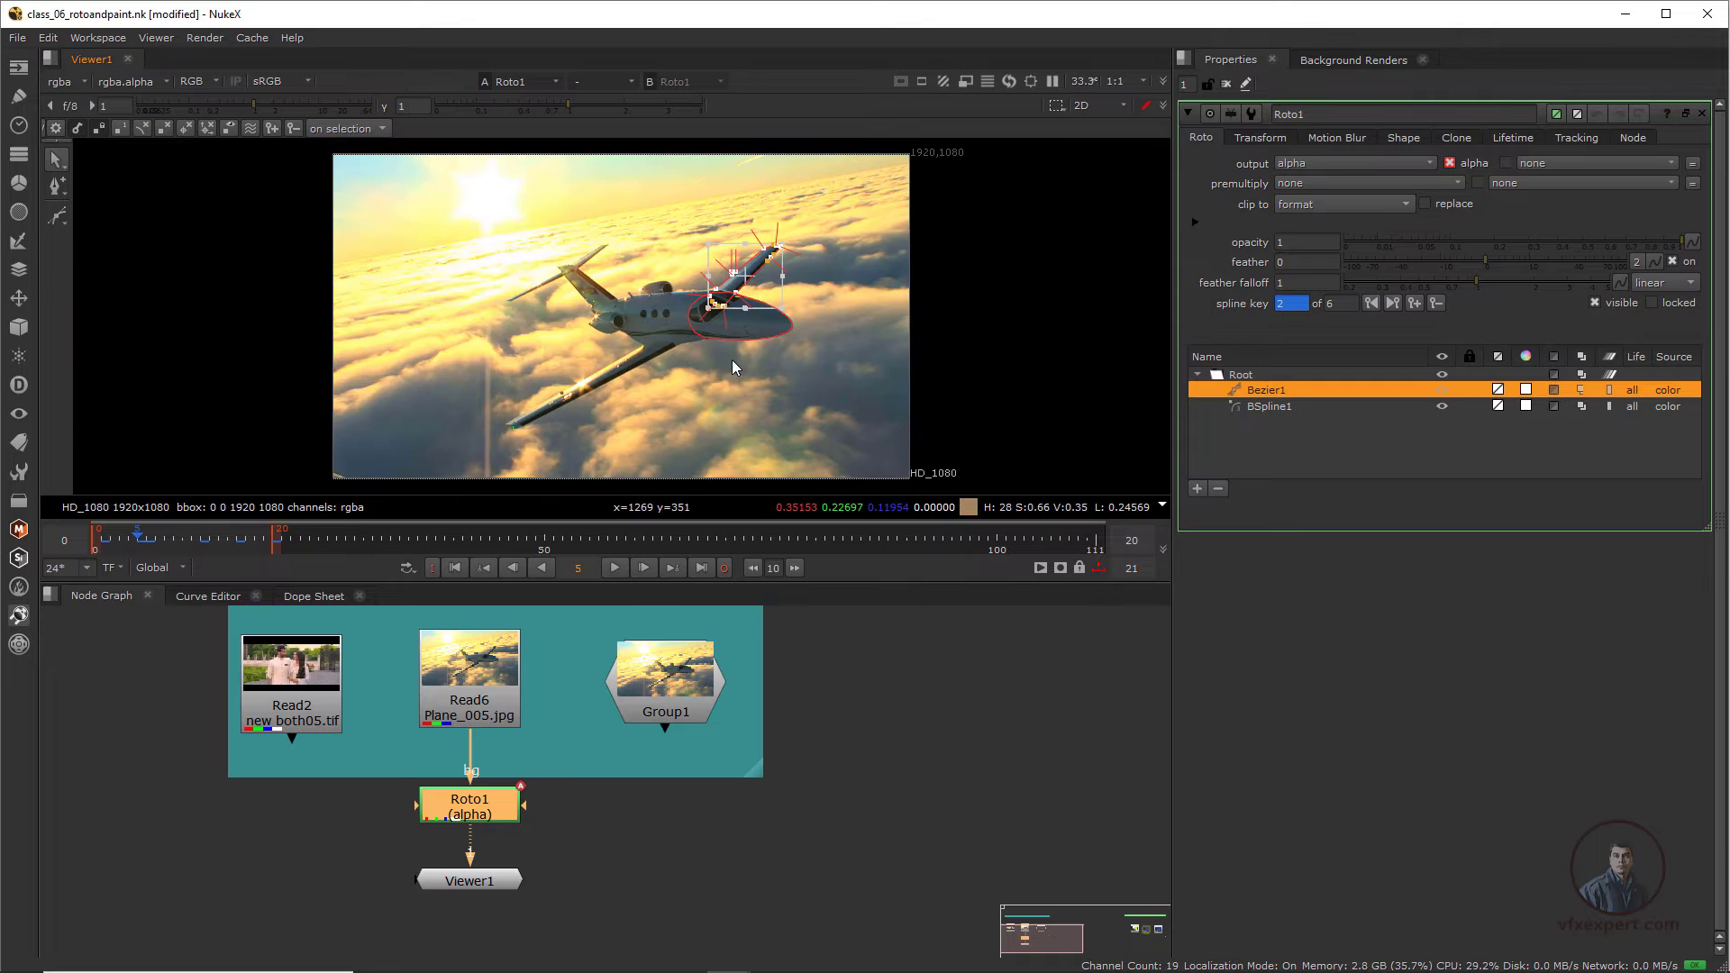
# - Check the nose and wing matte in the alpha channel around frames 5 and 6 with the Roto1 overlay hidden, and restore the colour image and overlay
pyautogui.scroll(1, 778, 327)
pyautogui.moveTo(779, 326); pyautogui.dragTo(623, 445, button='middle')
pyautogui.click(1188, 113)
pyautogui.scroll(2, 640, 419)
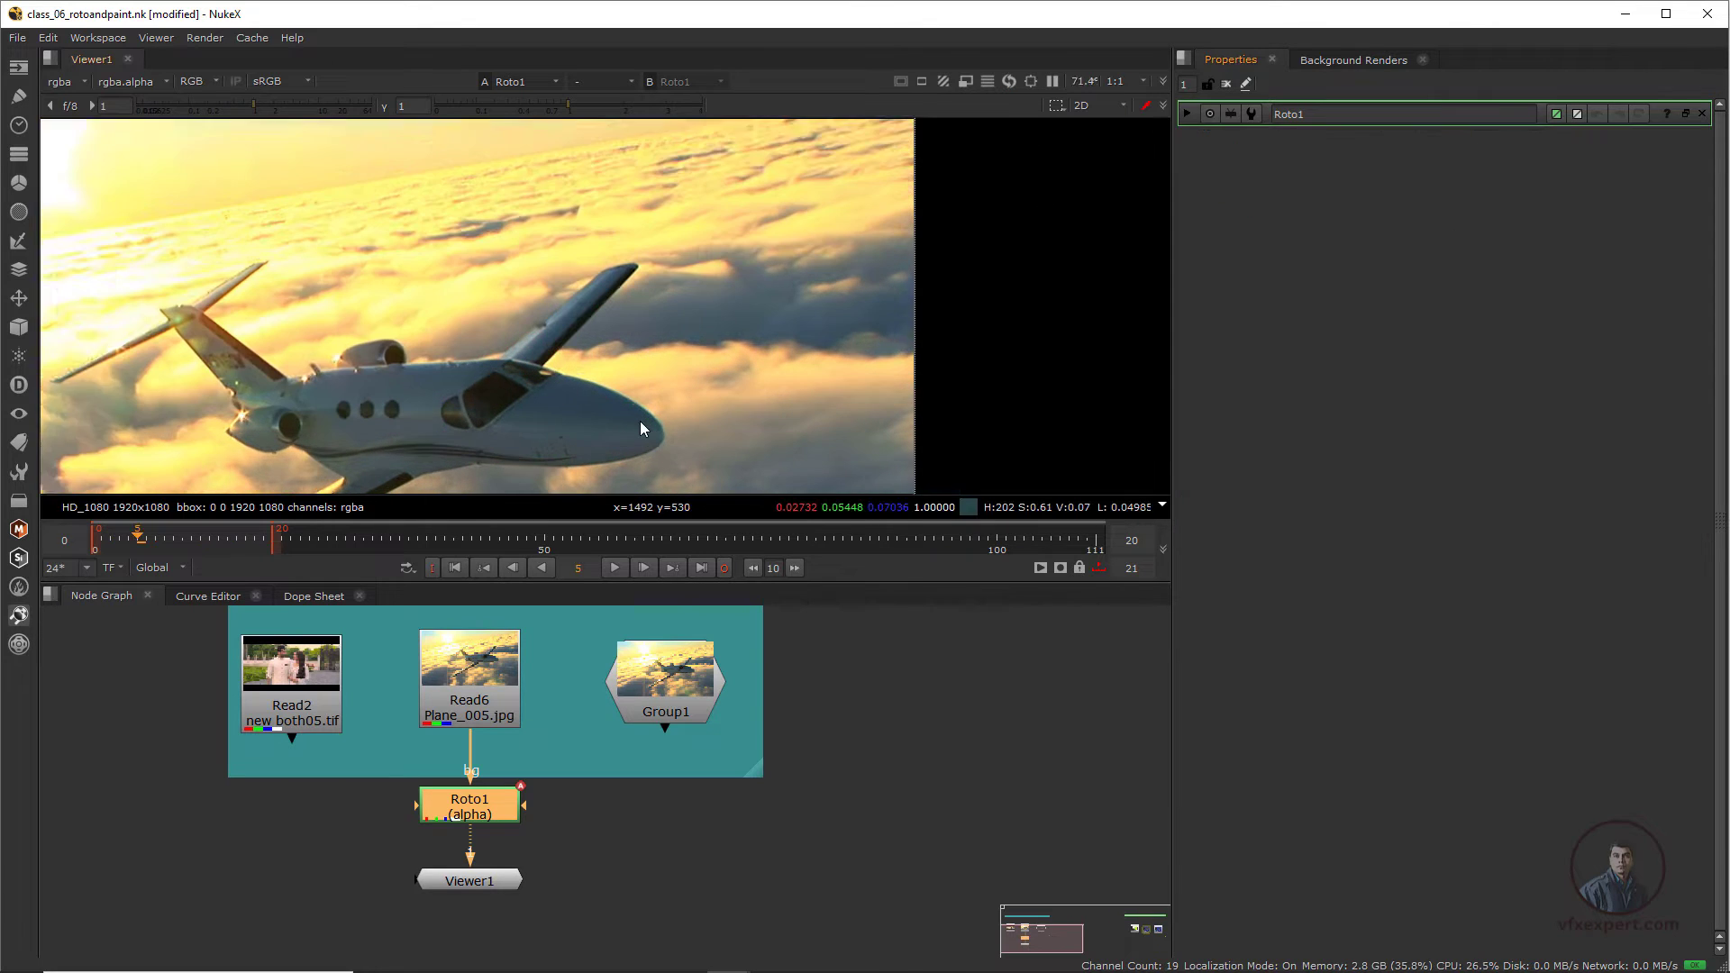
pyautogui.press('a')
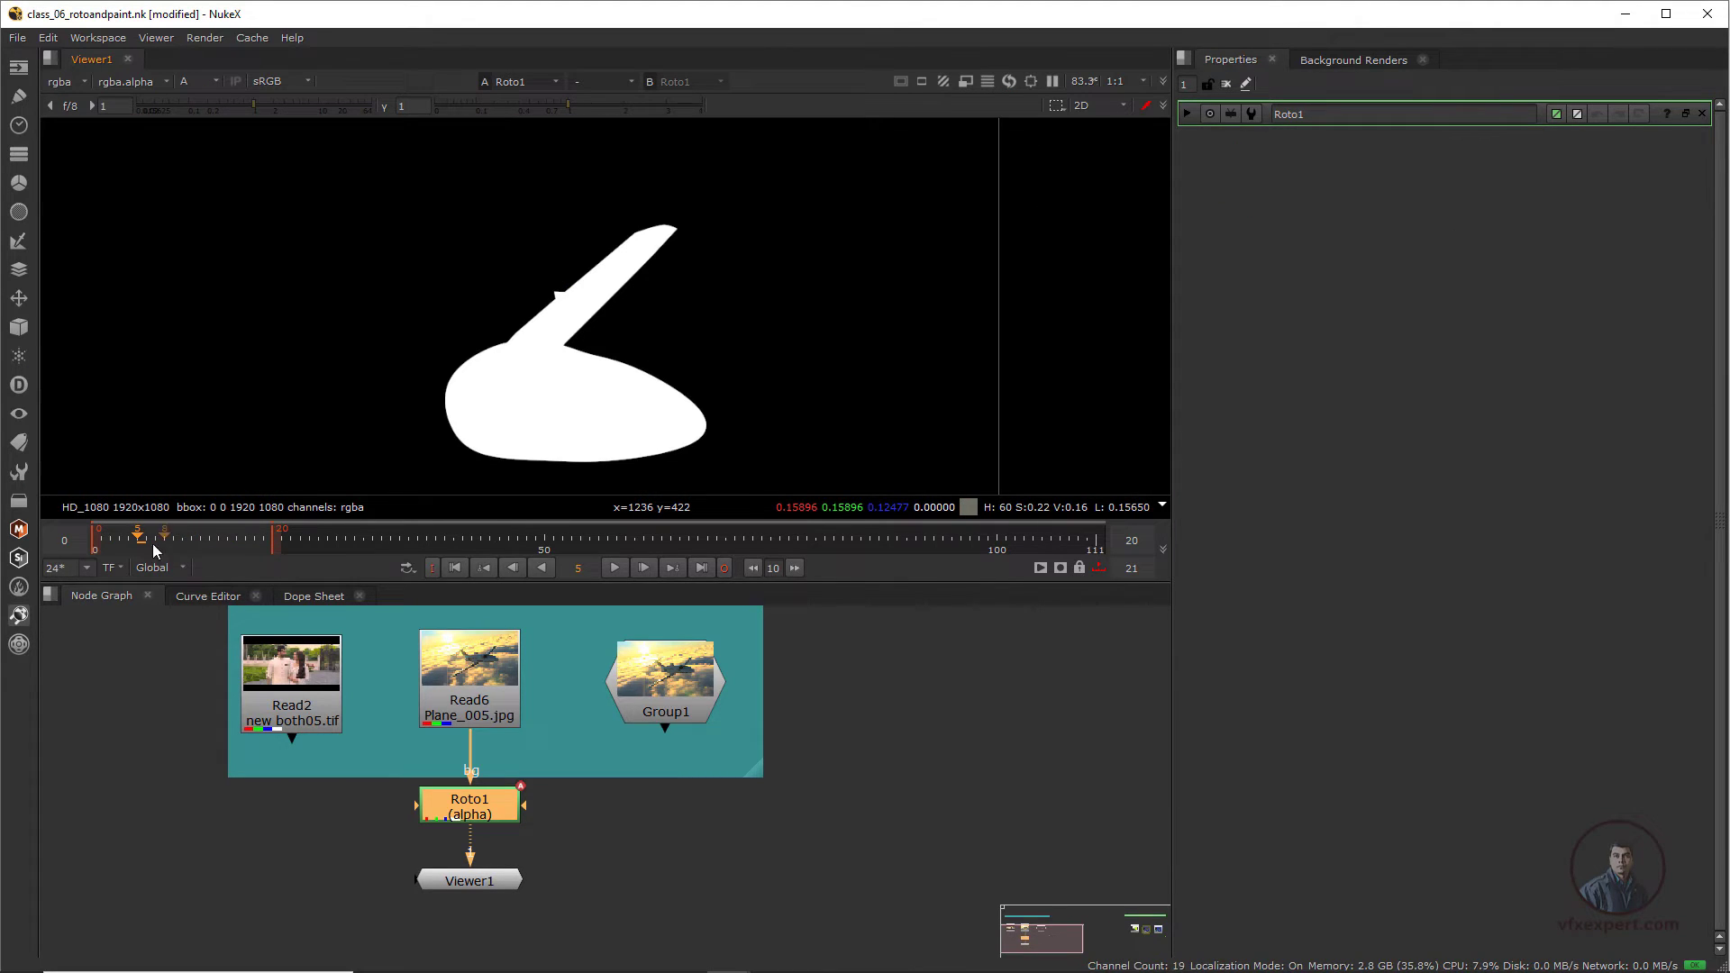
pyautogui.moveTo(153, 543)
pyautogui.mouseDown()
pyautogui.moveTo(214, 544)
pyautogui.moveTo(205, 570)
pyautogui.moveTo(123, 563)
pyautogui.moveTo(146, 554)
pyautogui.mouseUp()
pyautogui.press('a')
pyautogui.scroll(-2, 622, 359)
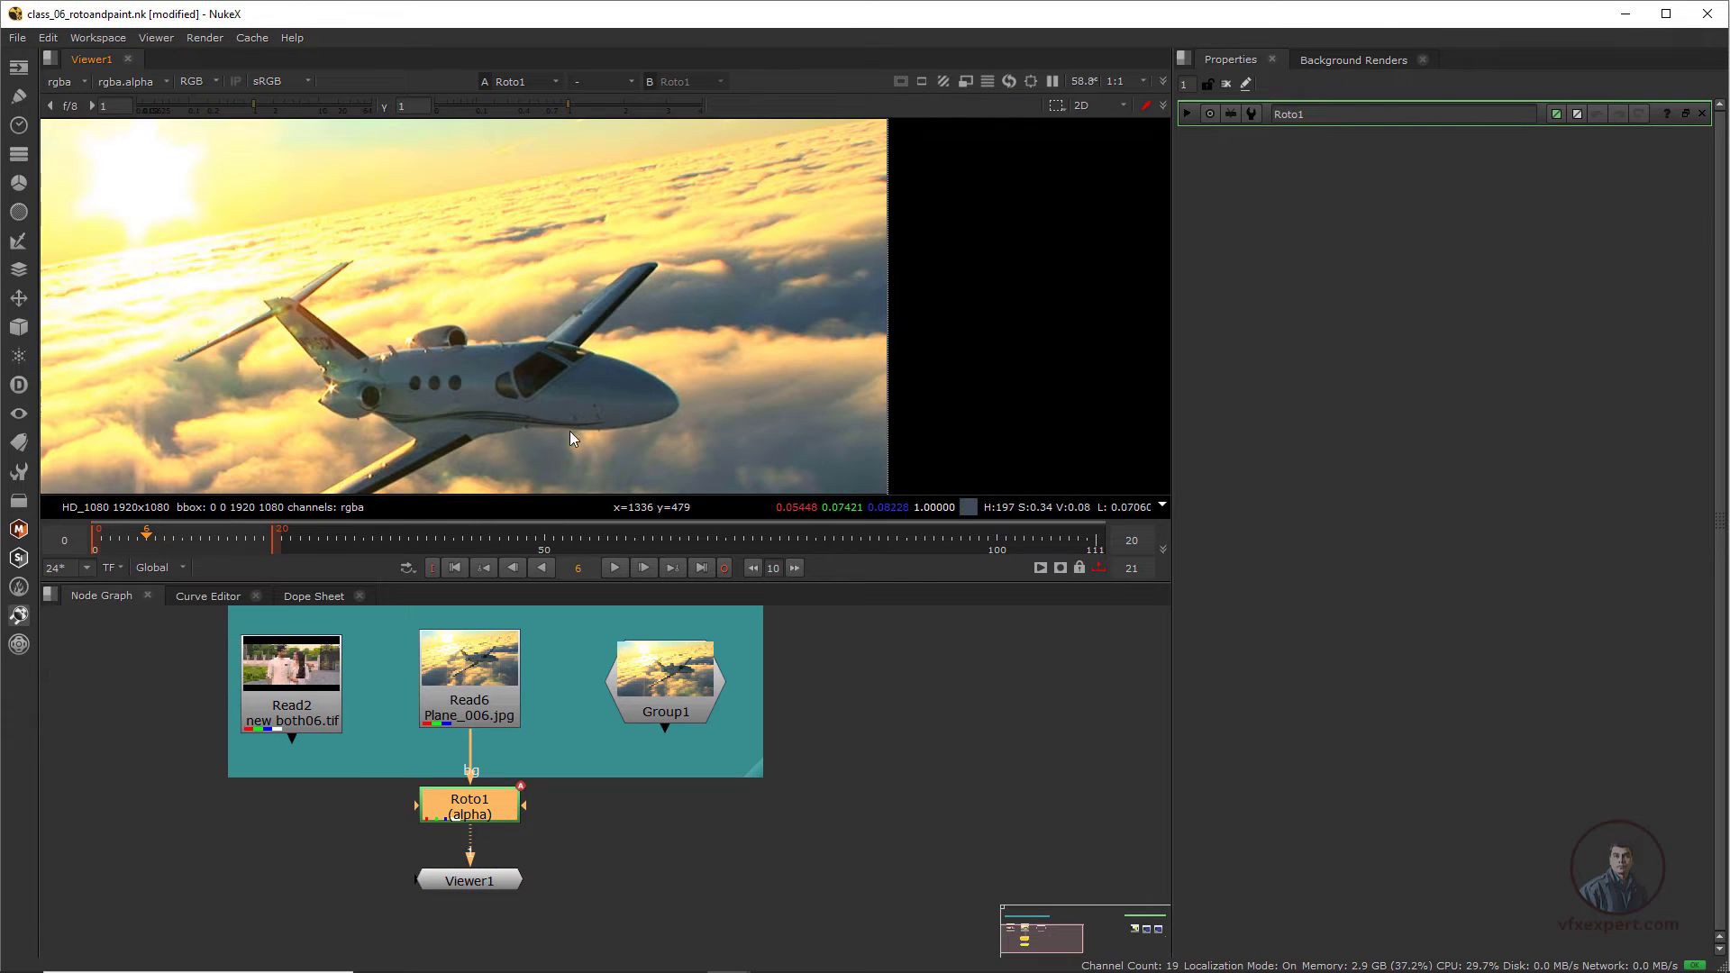
pyautogui.click(1188, 113)
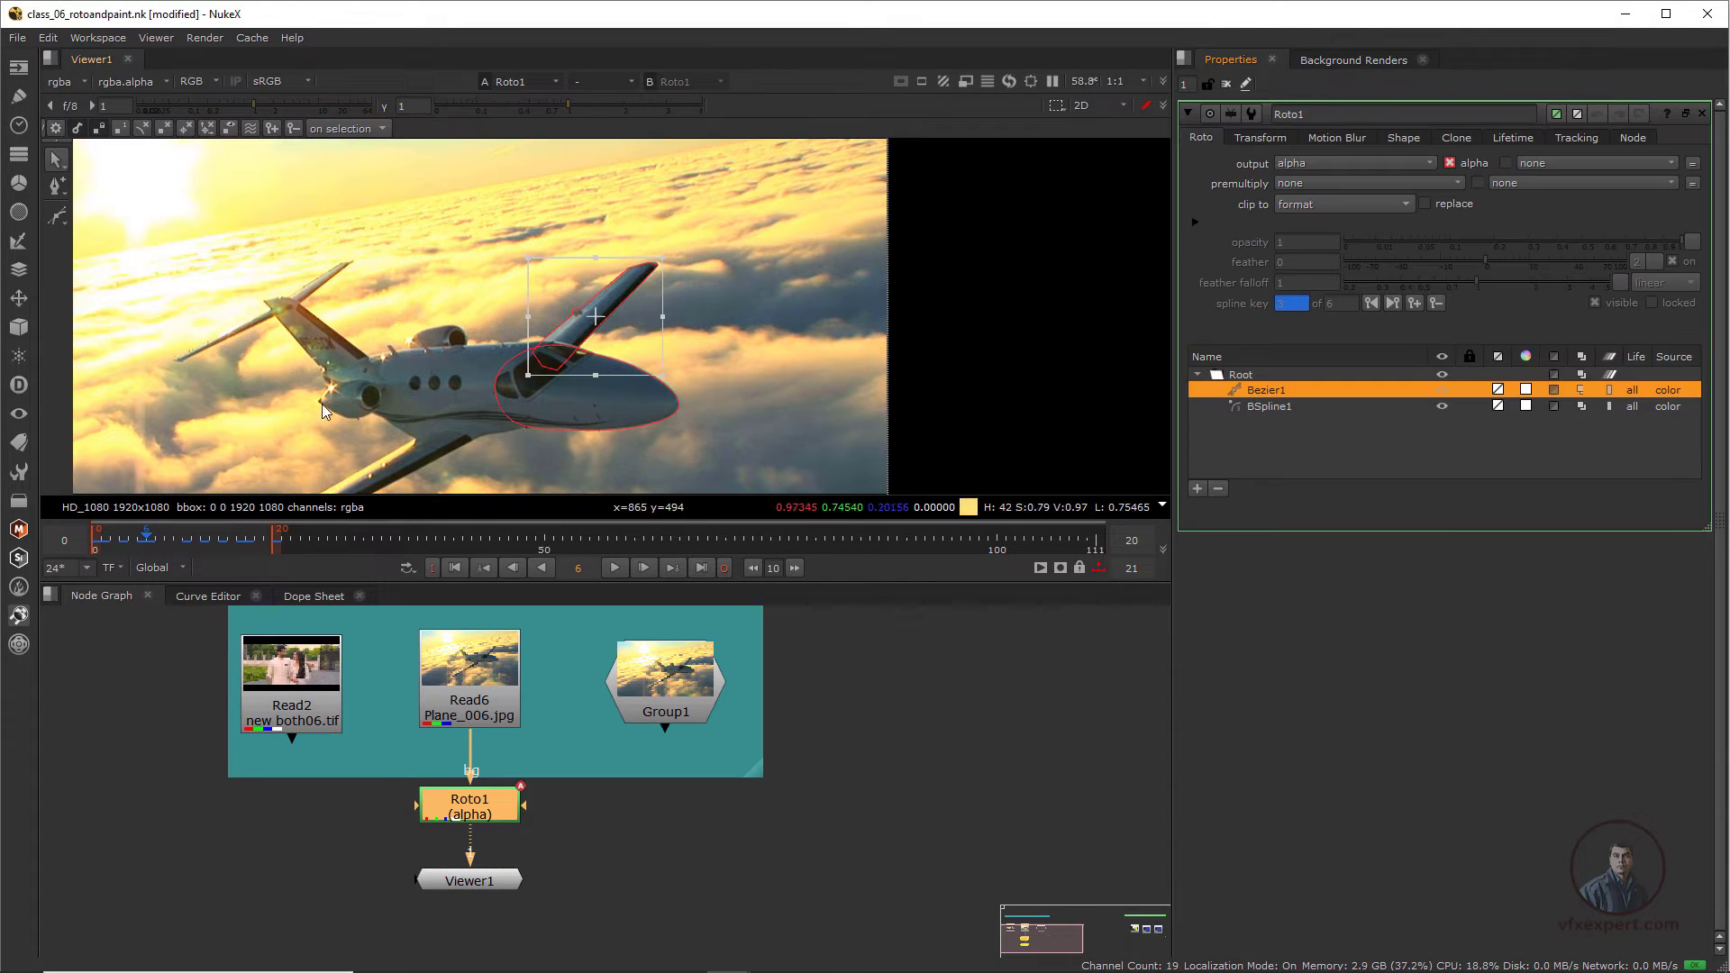
pyautogui.moveTo(461, 382); pyautogui.dragTo(486, 300, button='middle')
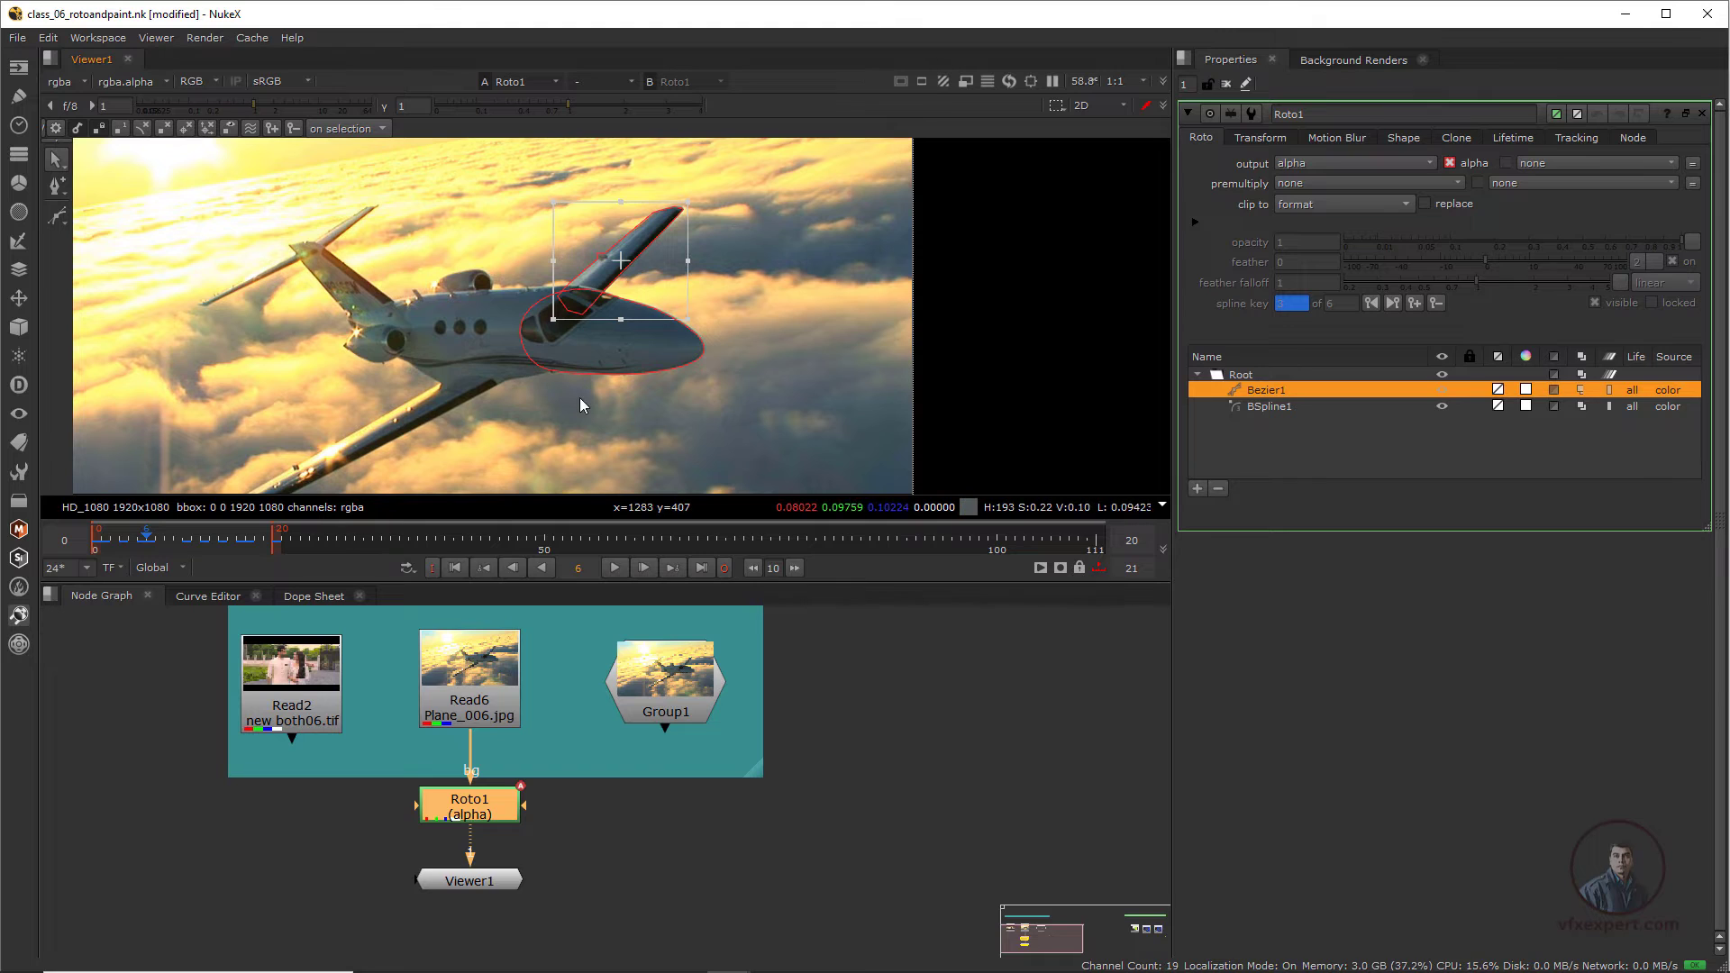
# - Show Group1 in the viewer, place Viewer1 below it and close all open node properties
pyautogui.moveTo(670, 695); pyautogui.dragTo(671, 695)
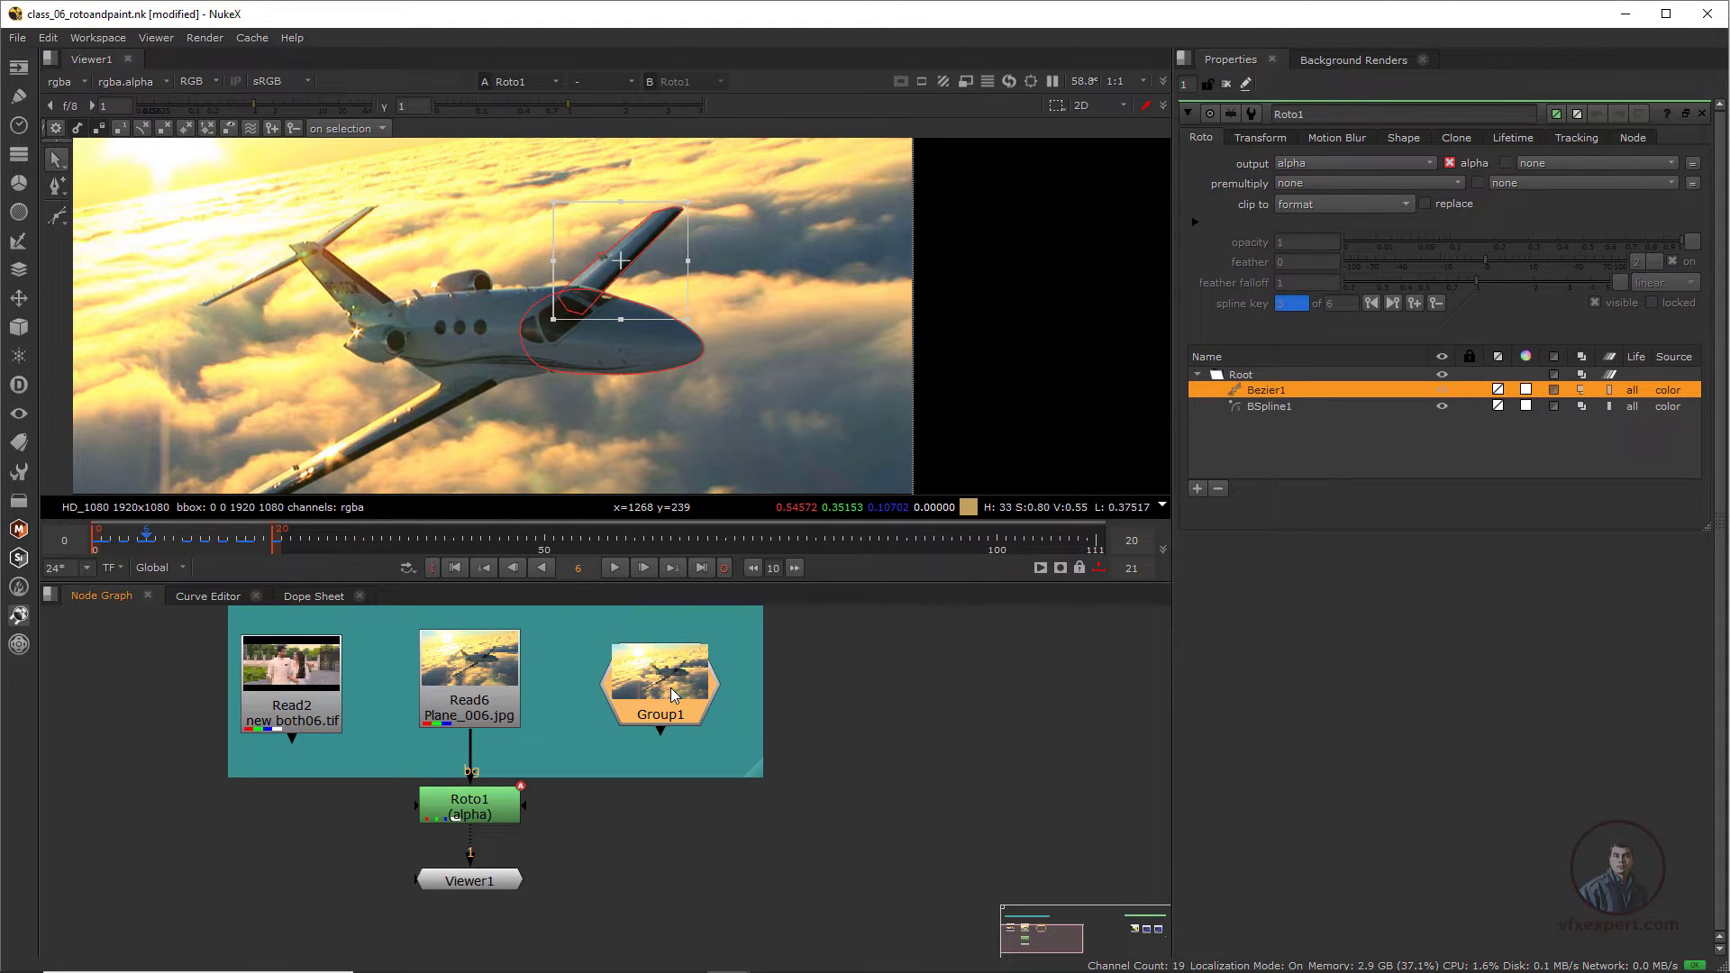
pyautogui.press('1')
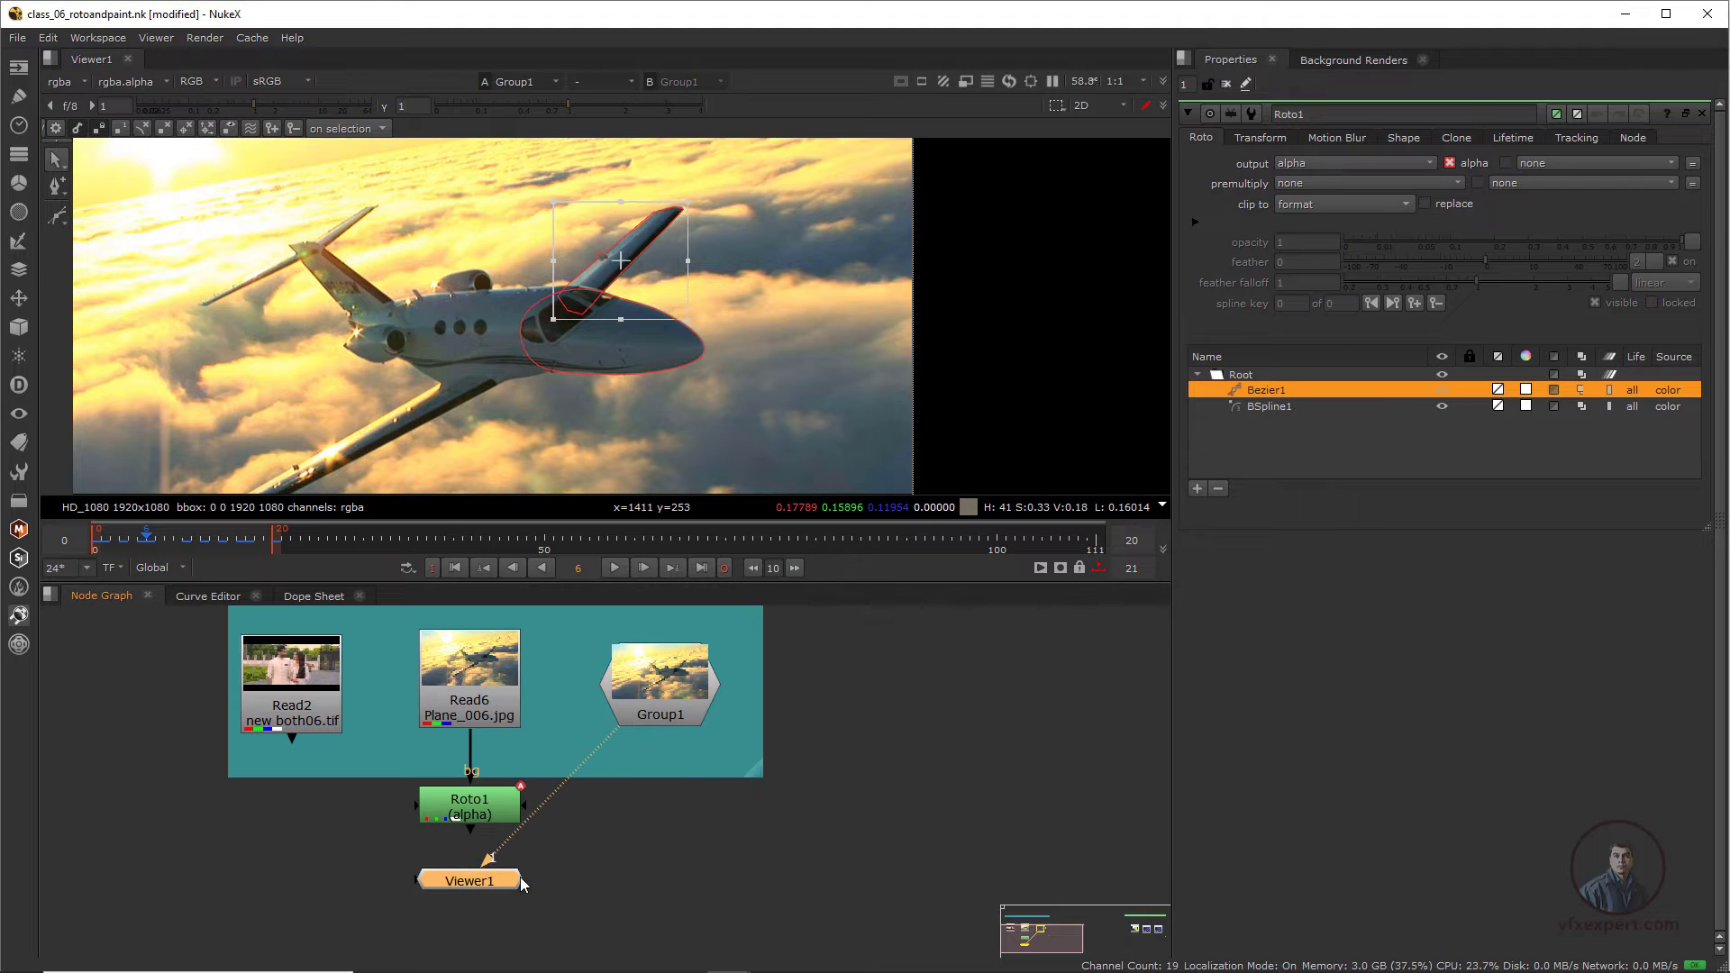
pyautogui.moveTo(483, 879); pyautogui.dragTo(628, 826)
pyautogui.click(1227, 83)
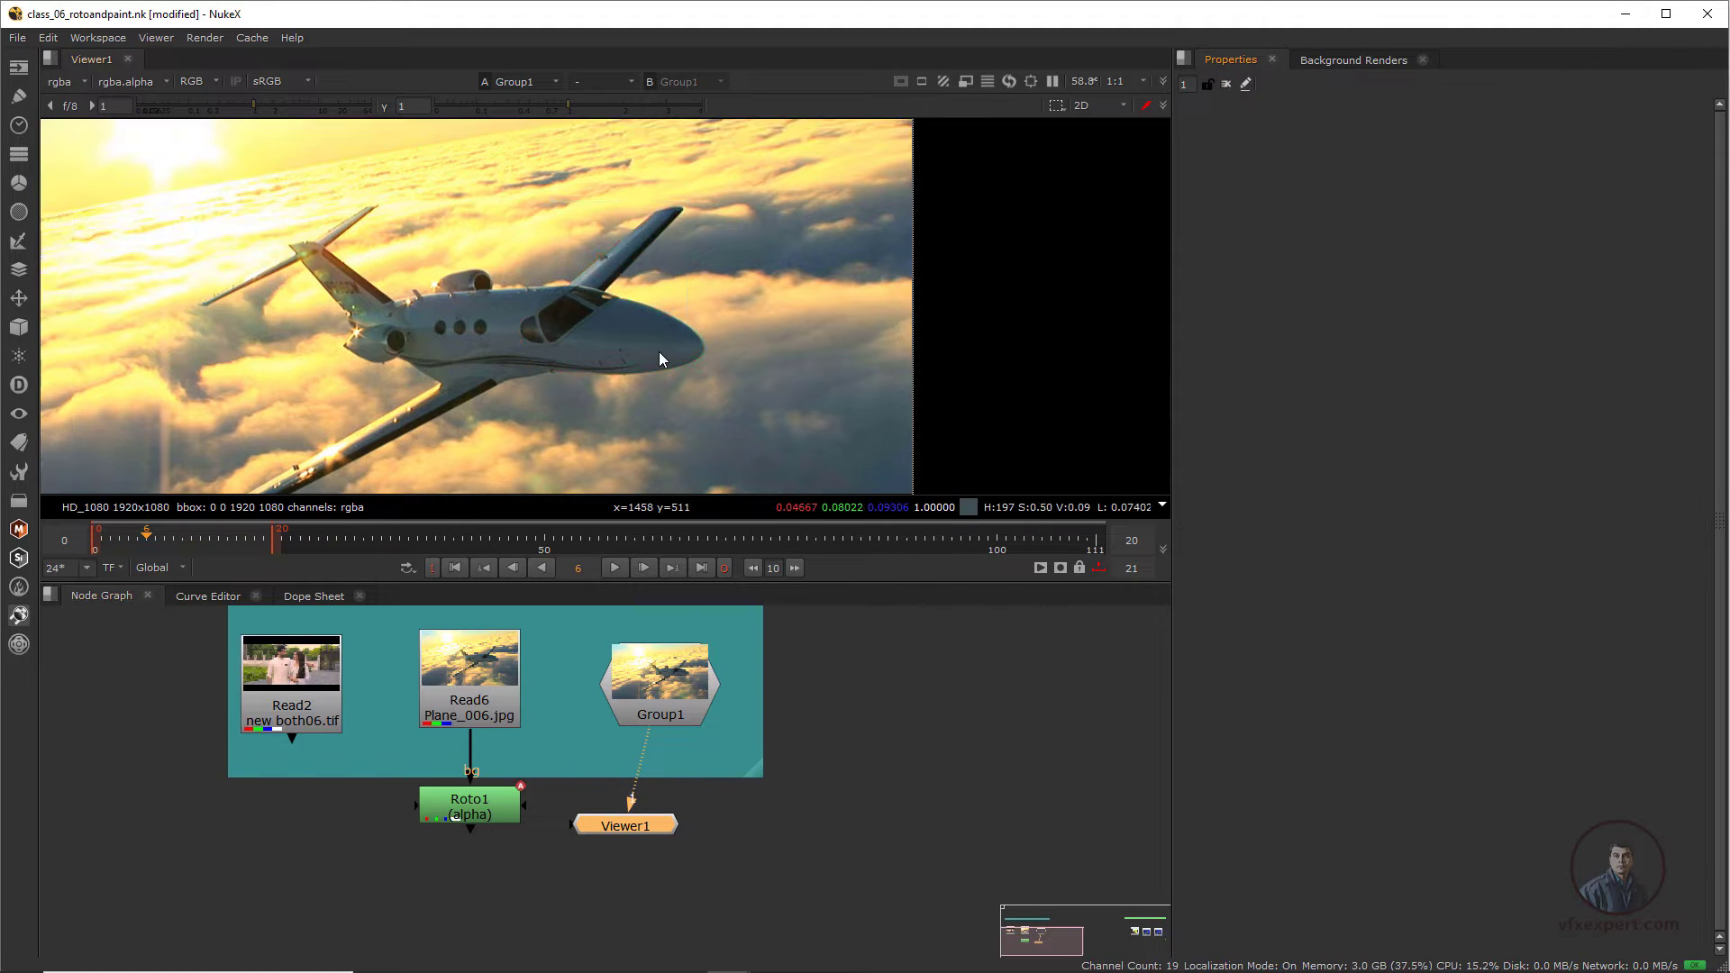
pyautogui.scroll(-2, 663, 360)
pyautogui.moveTo(647, 824); pyautogui.dragTo(681, 840)
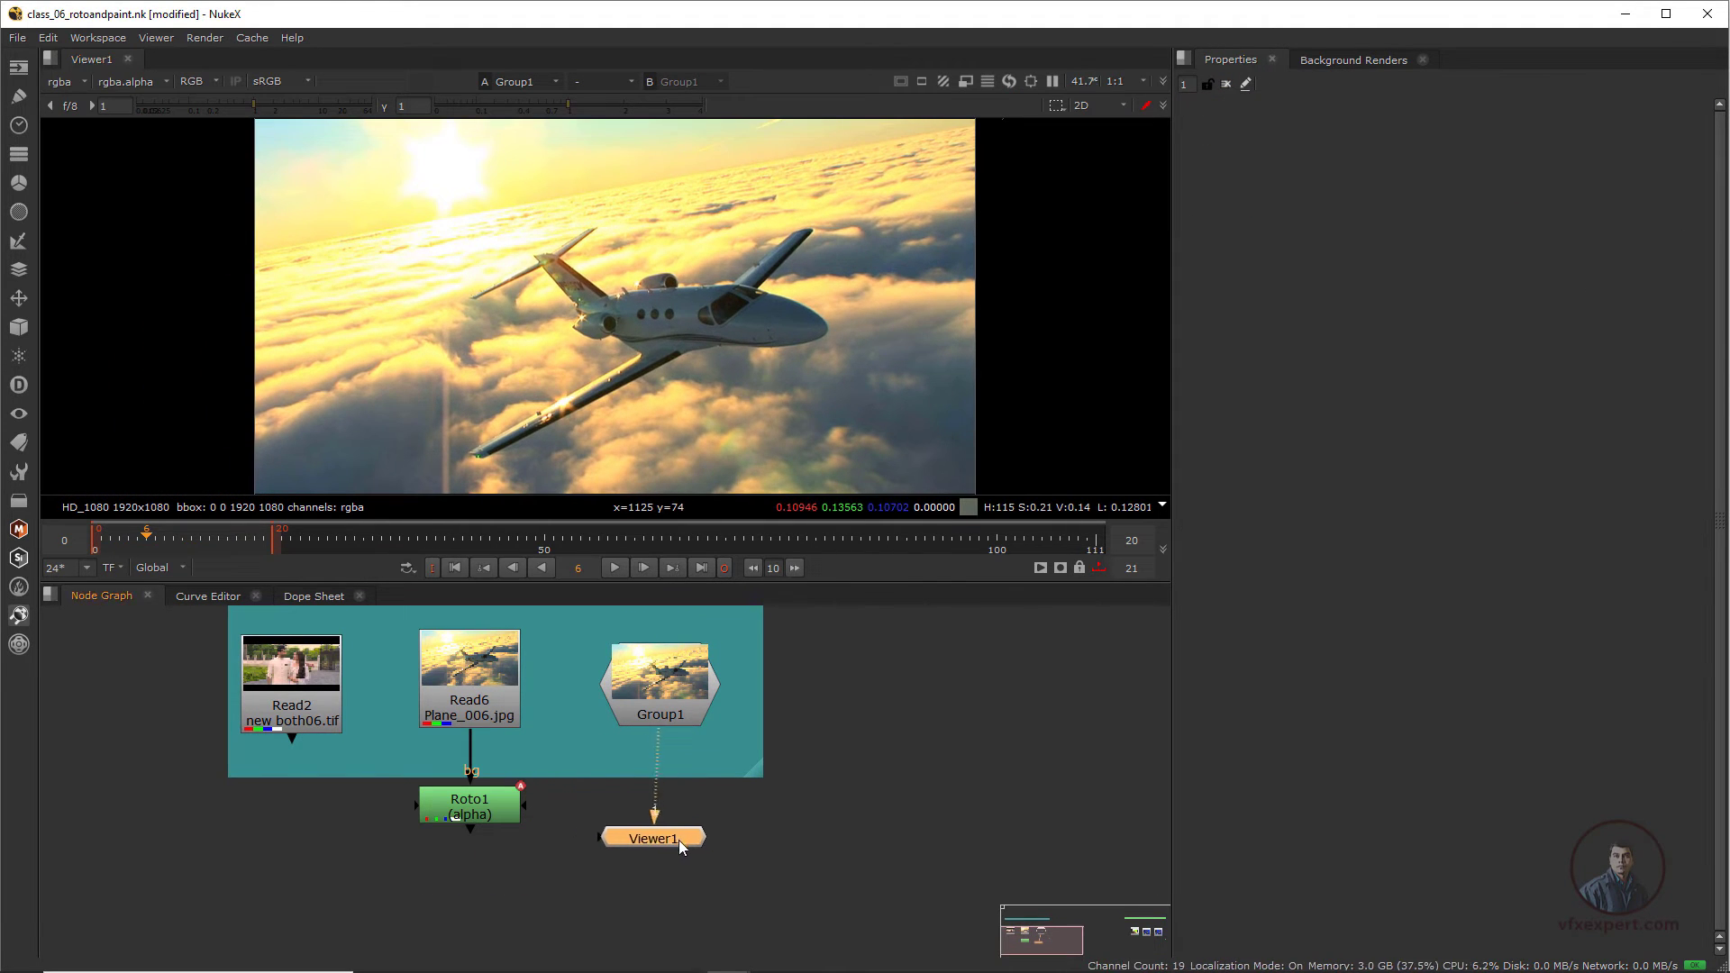
pyautogui.moveTo(708, 406); pyautogui.dragTo(663, 398, button='middle')
# - Play Group1's full plane matte in the alpha channel, stop playback and return to the colour image
pyautogui.press('a')
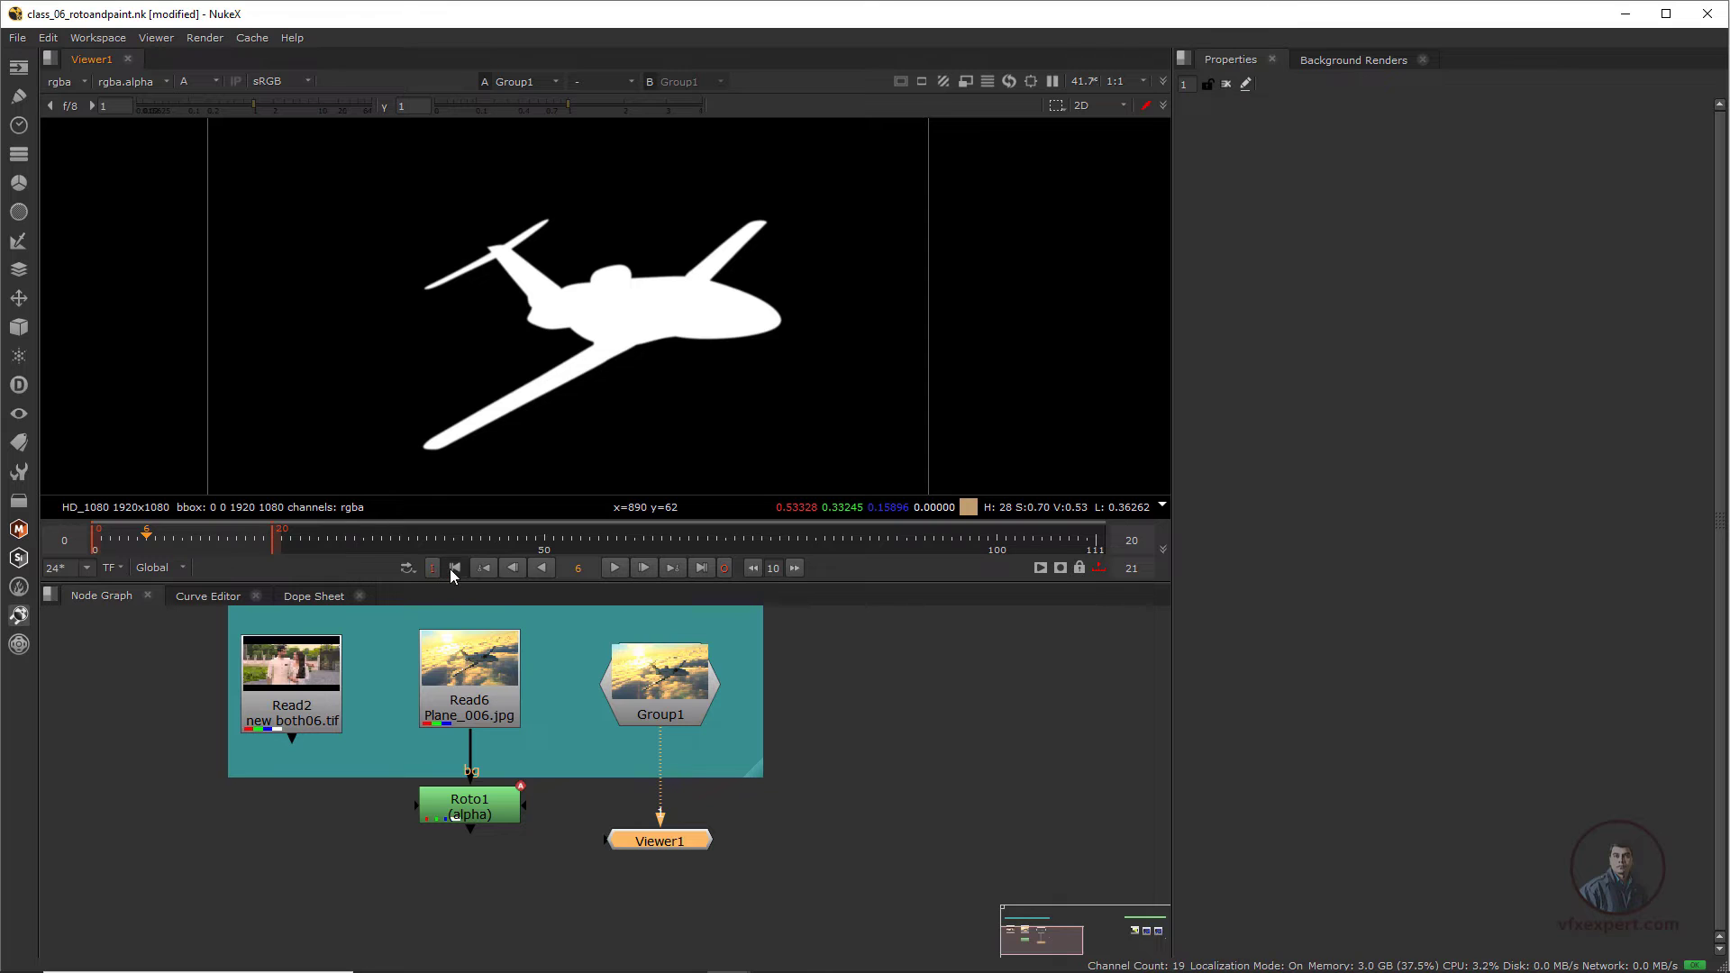
pyautogui.click(614, 568)
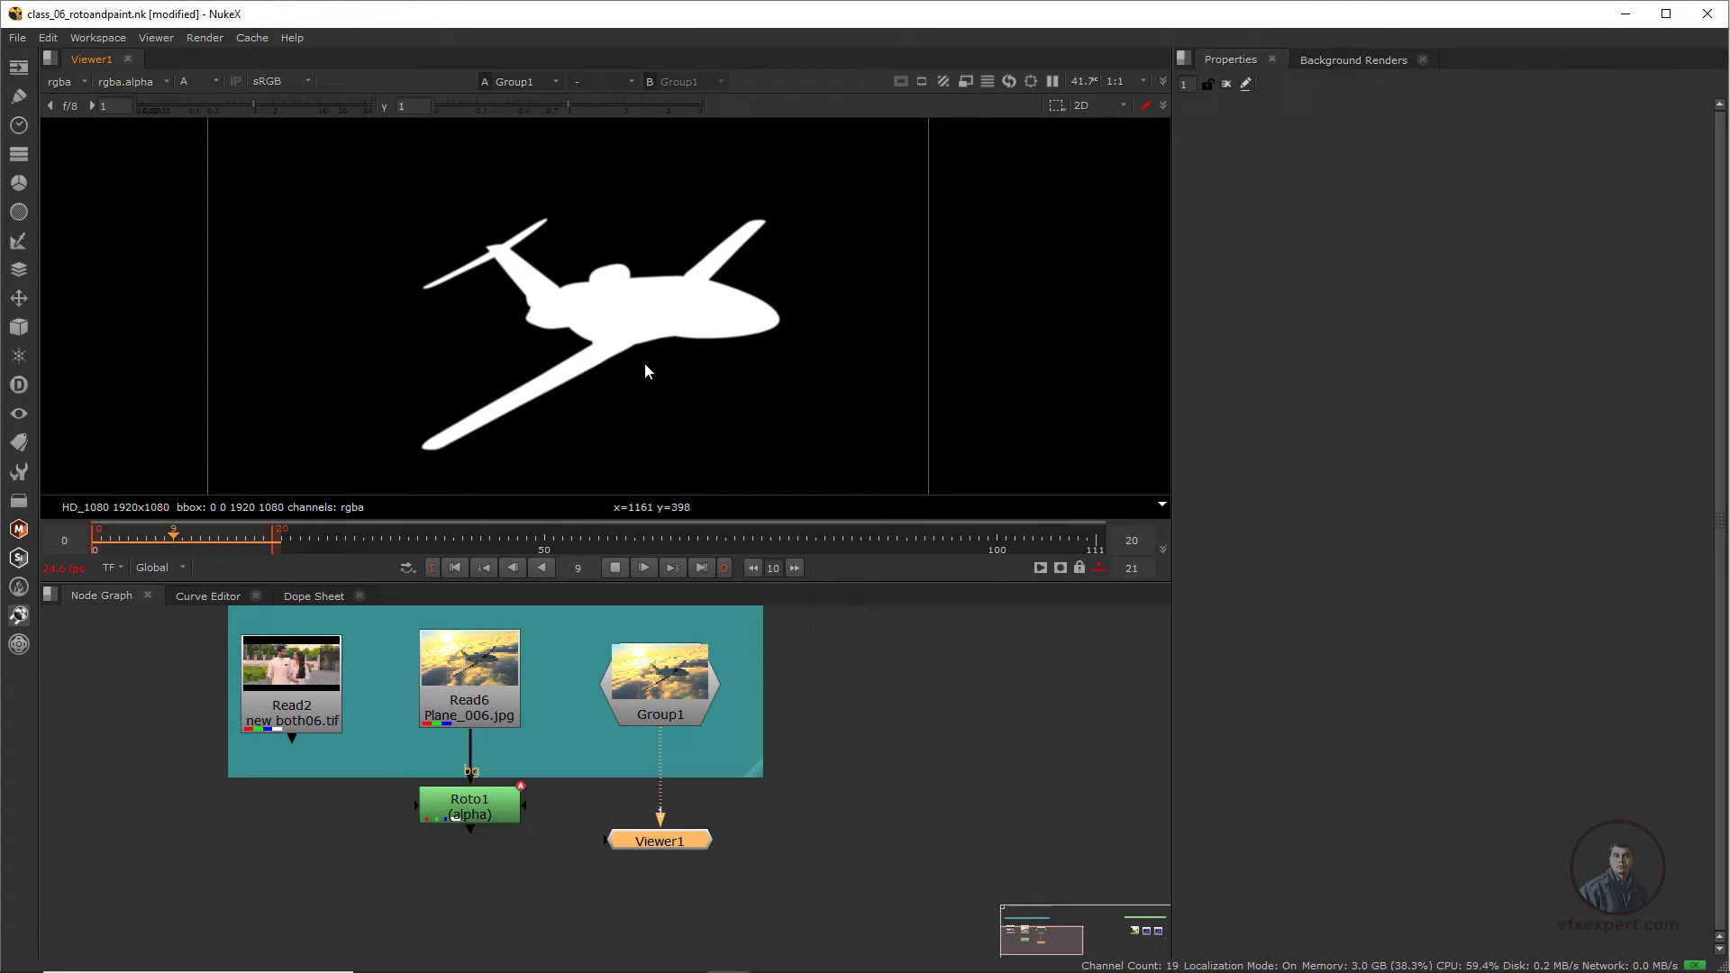
pyautogui.click(615, 567)
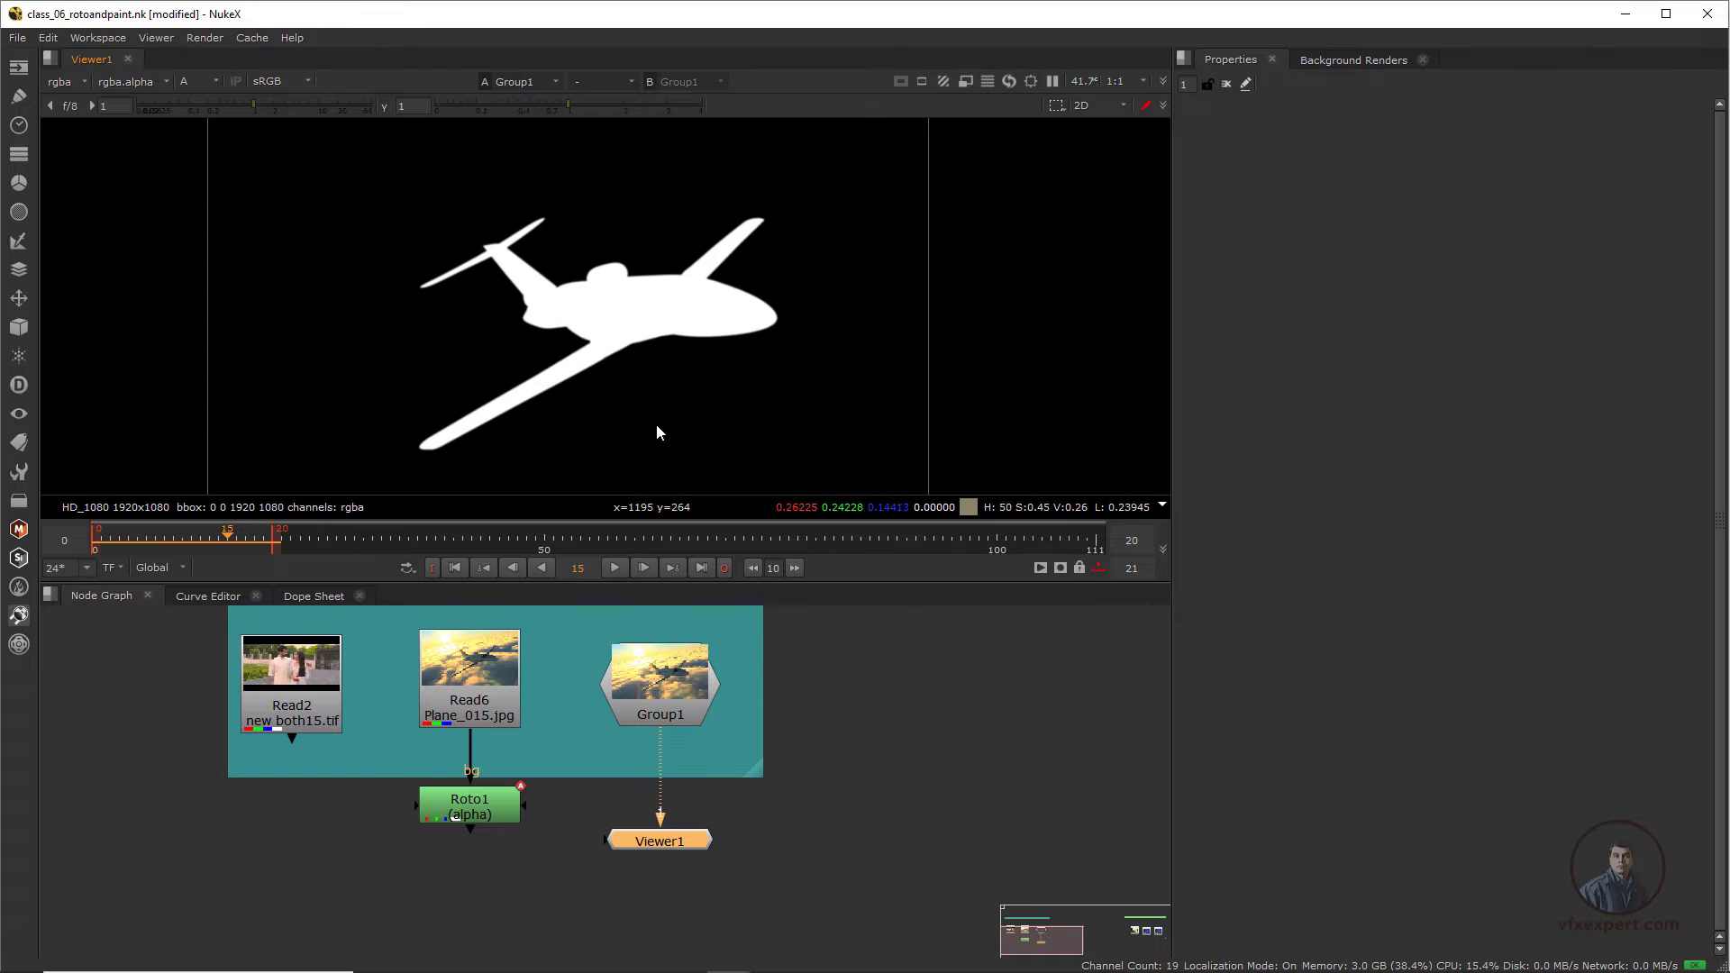
pyautogui.press('a')
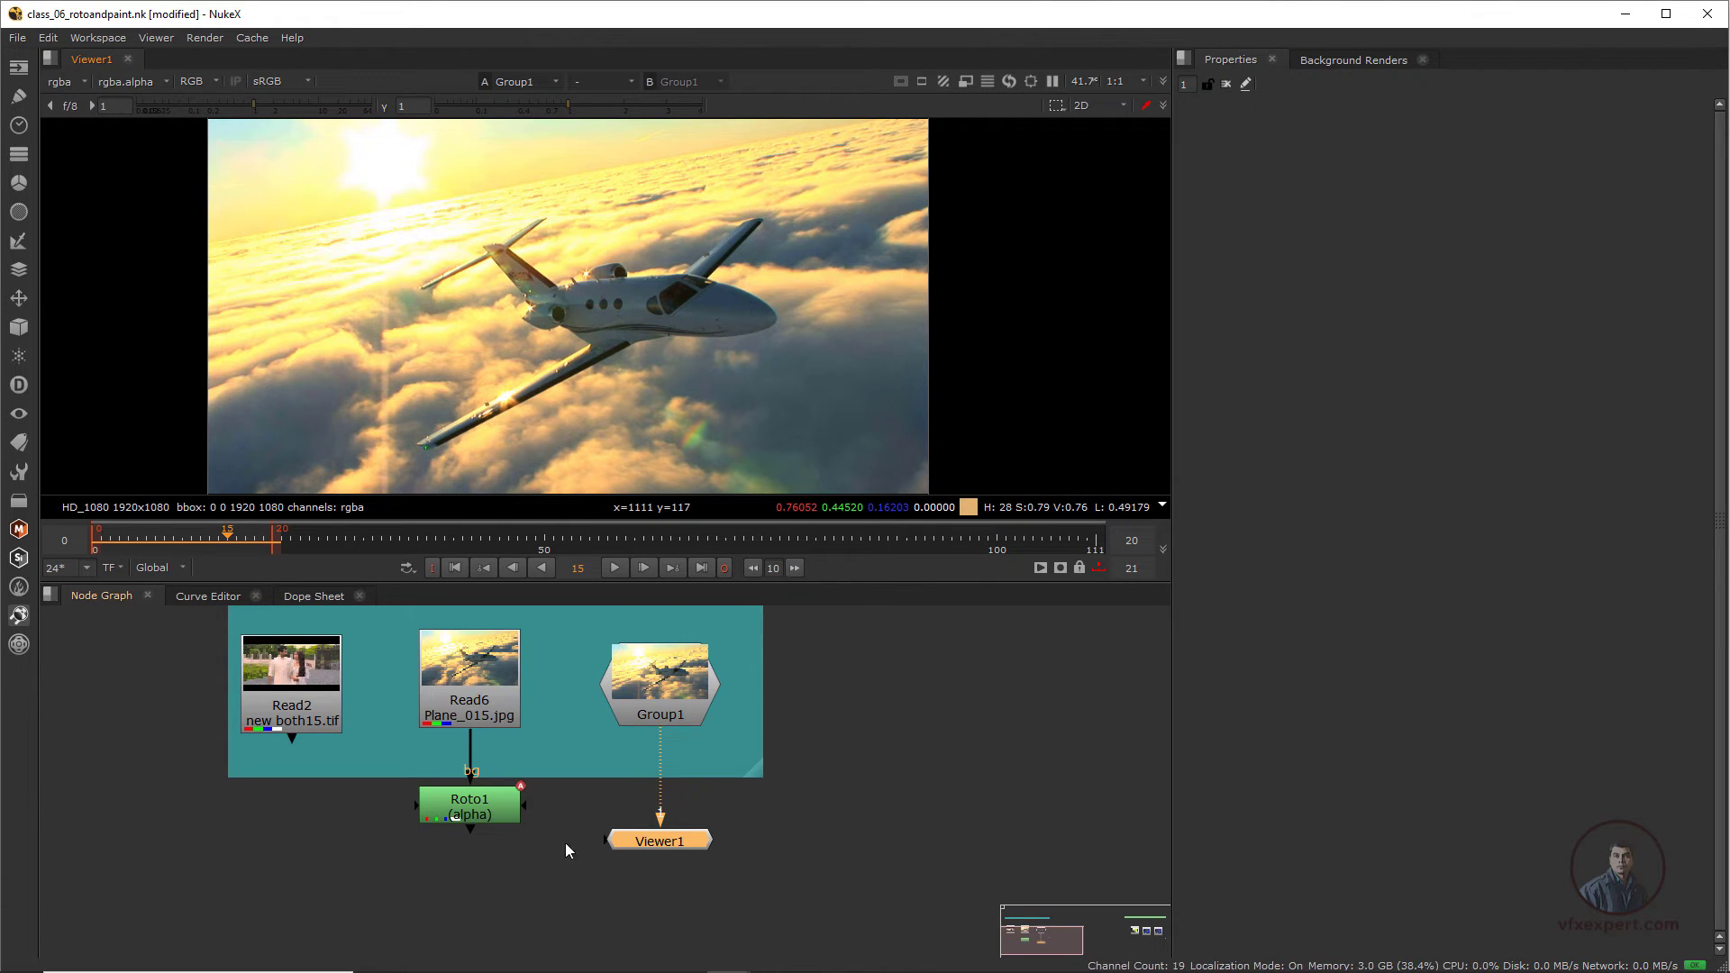
# - Move Viewer1 further down and add a Premult node after Group1
pyautogui.moveTo(655, 842); pyautogui.dragTo(655, 887)
pyautogui.click(672, 715)
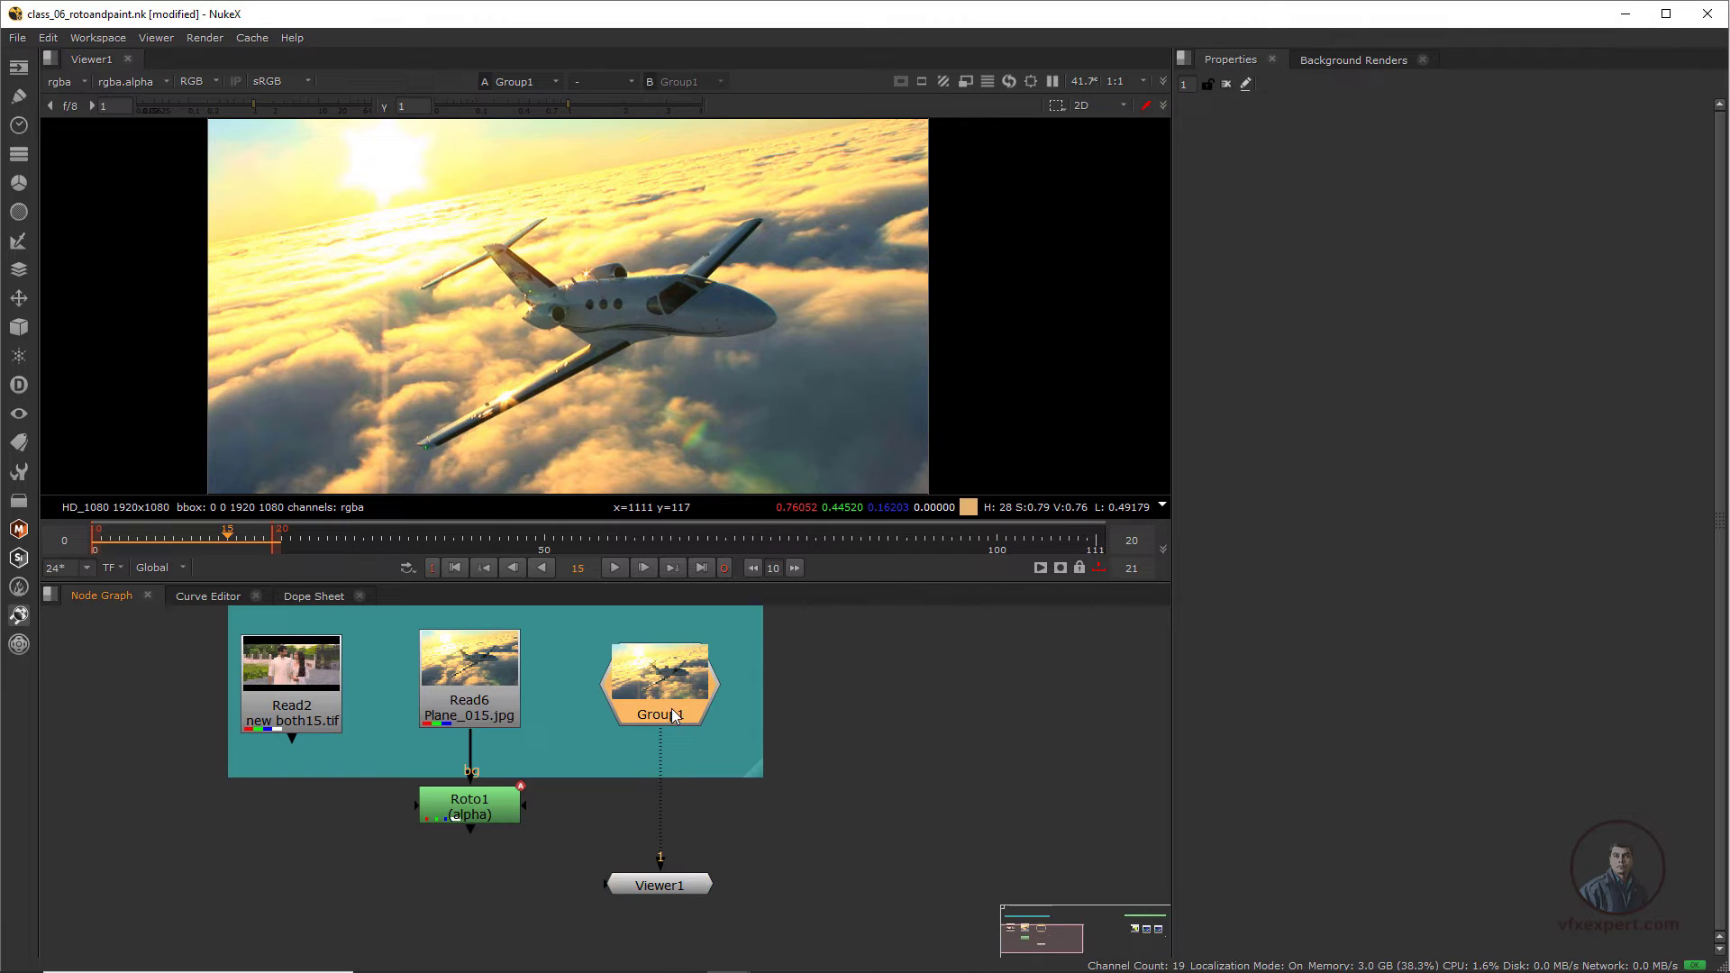
pyautogui.press('Tab')
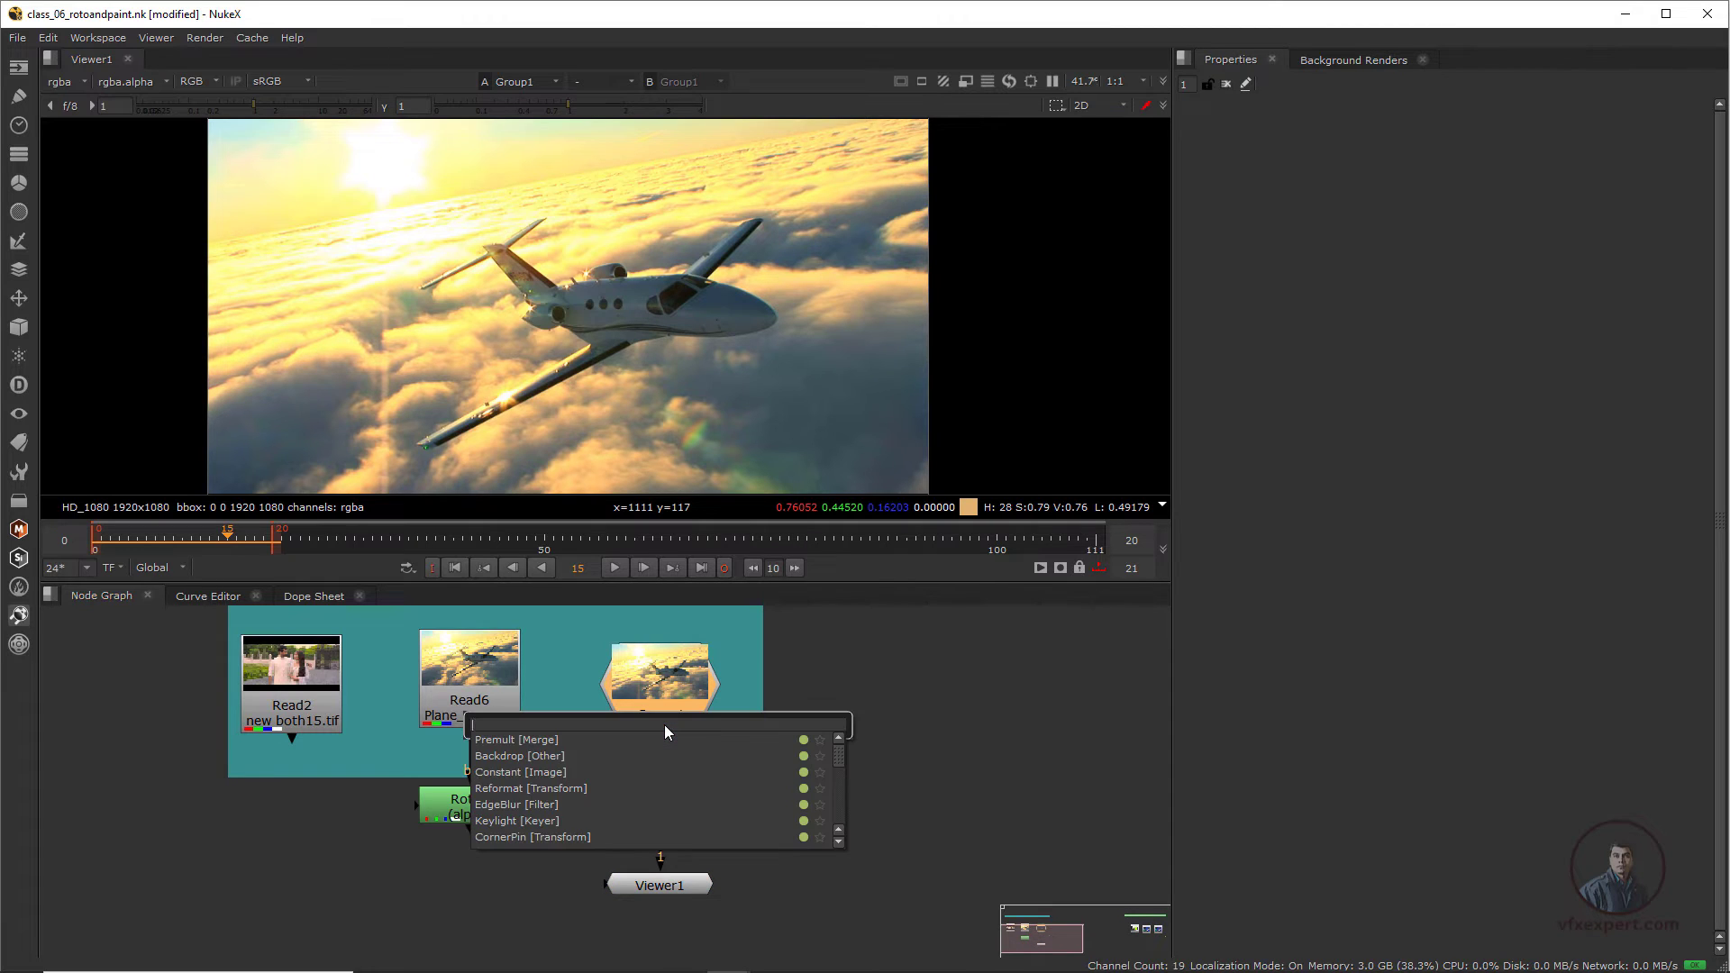
pyautogui.write('pre')
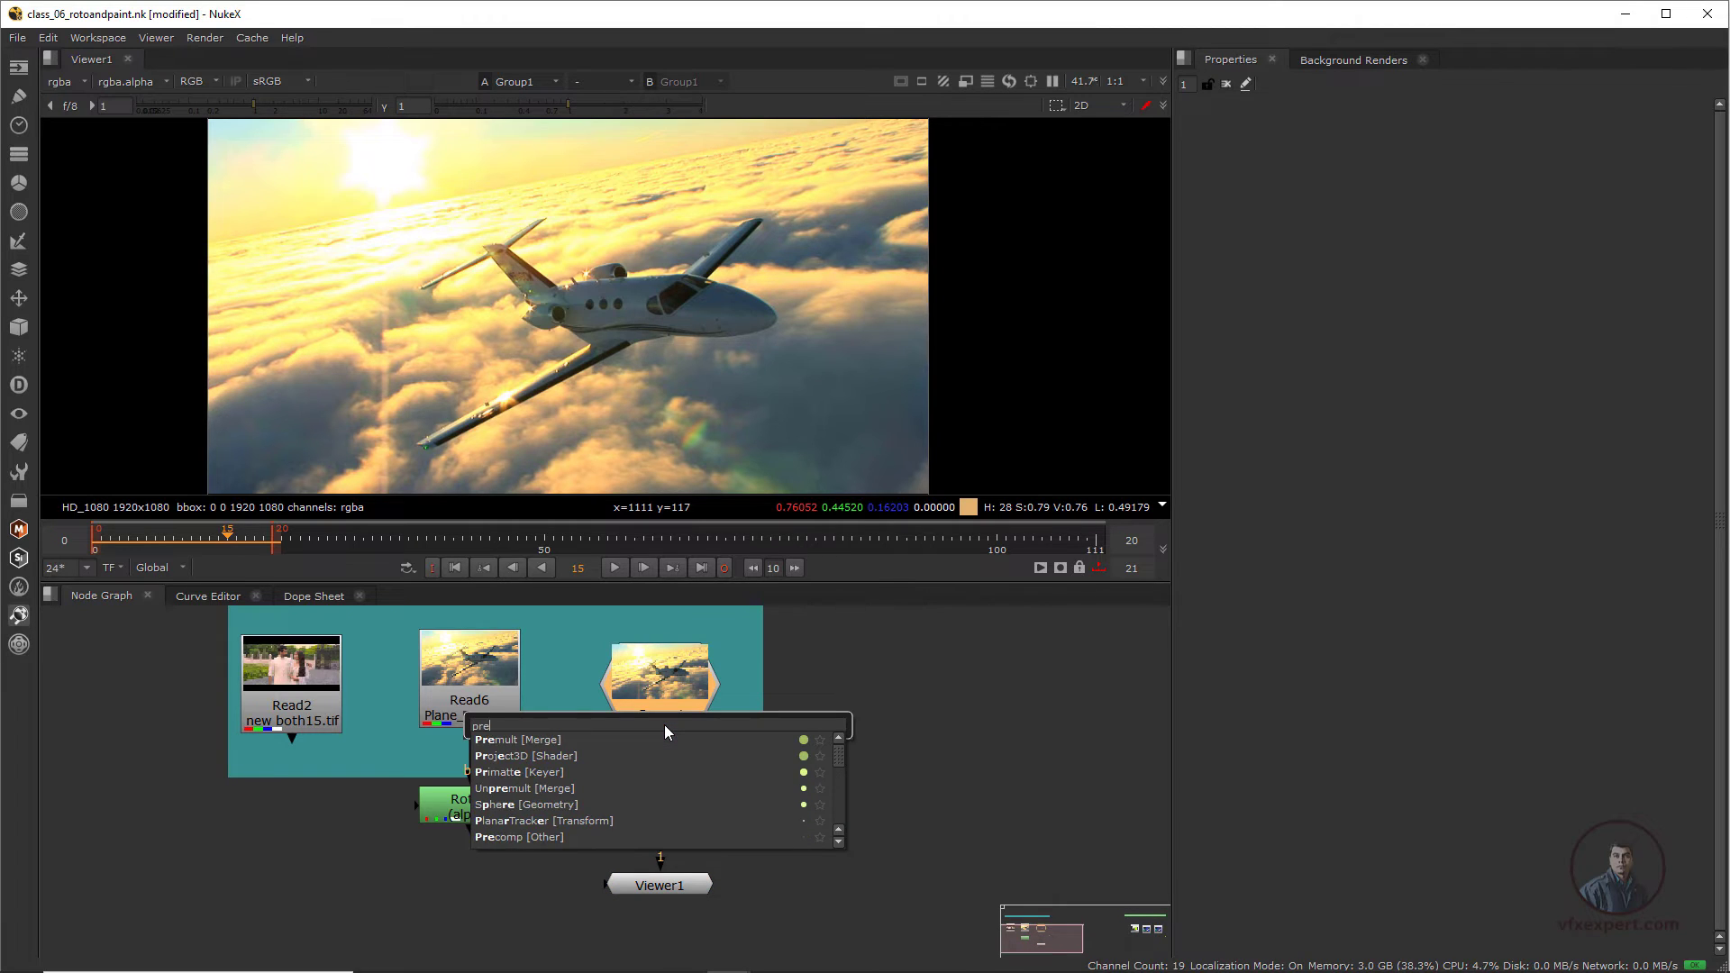
pyautogui.click(521, 740)
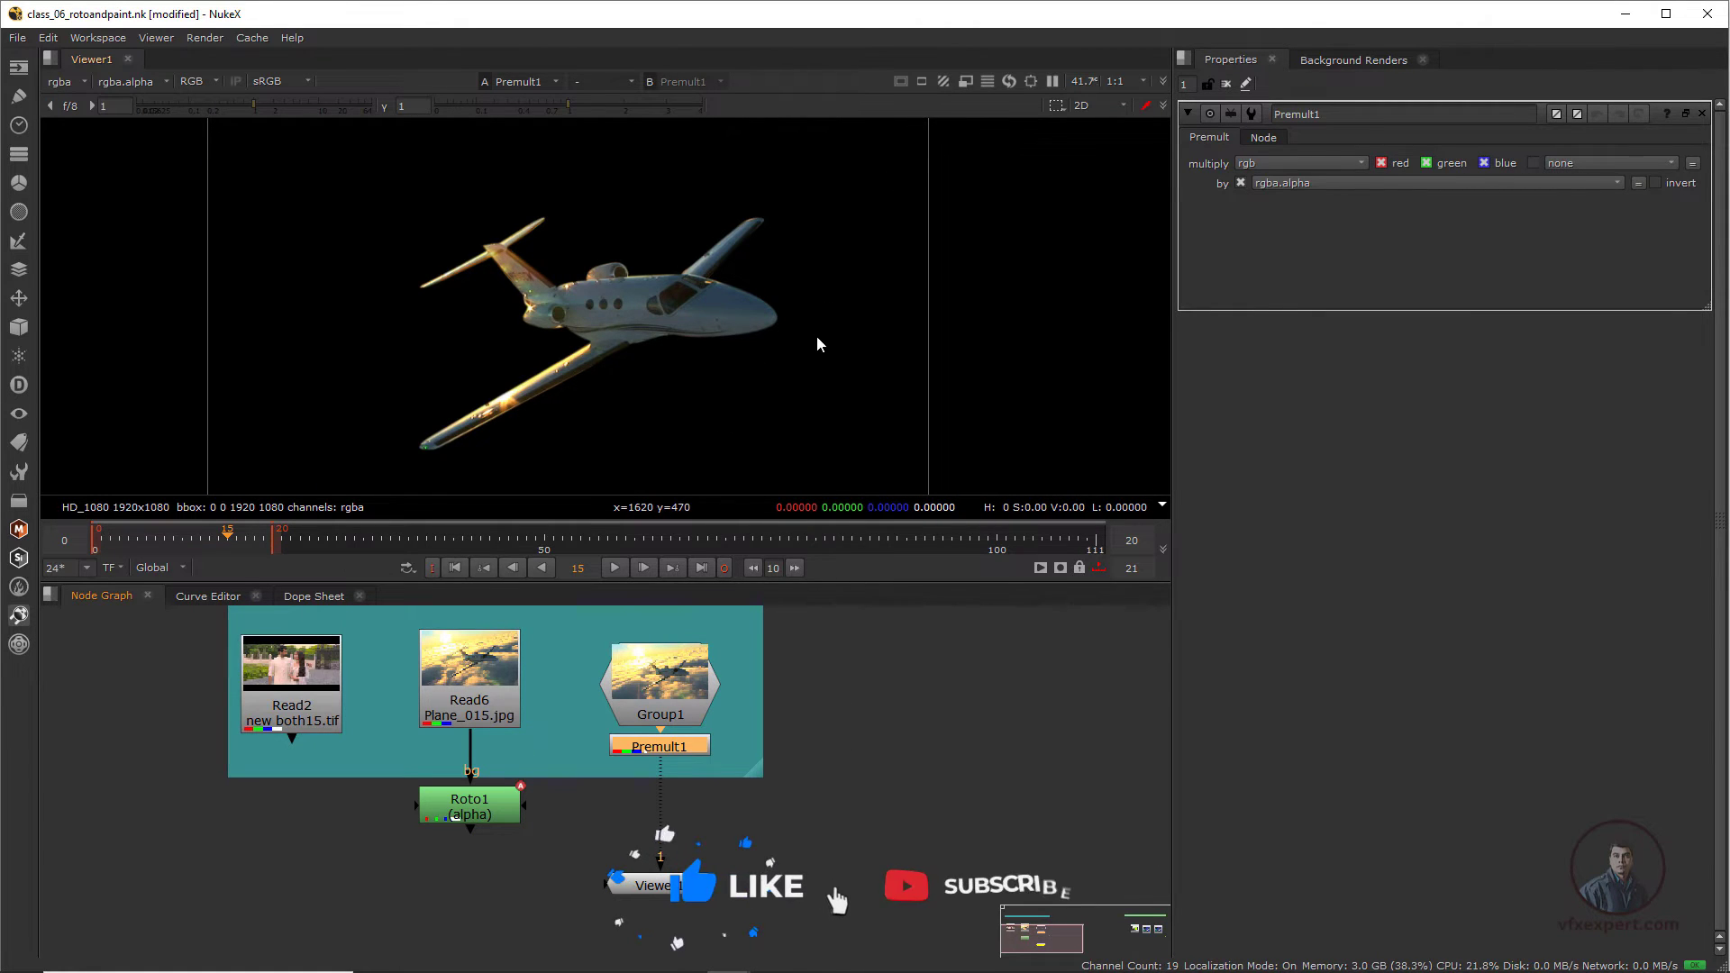
# - Show Roto1 in the viewer, place Viewer1 below it and add a Premult node after Roto1
pyautogui.click(466, 811)
pyautogui.press('1')
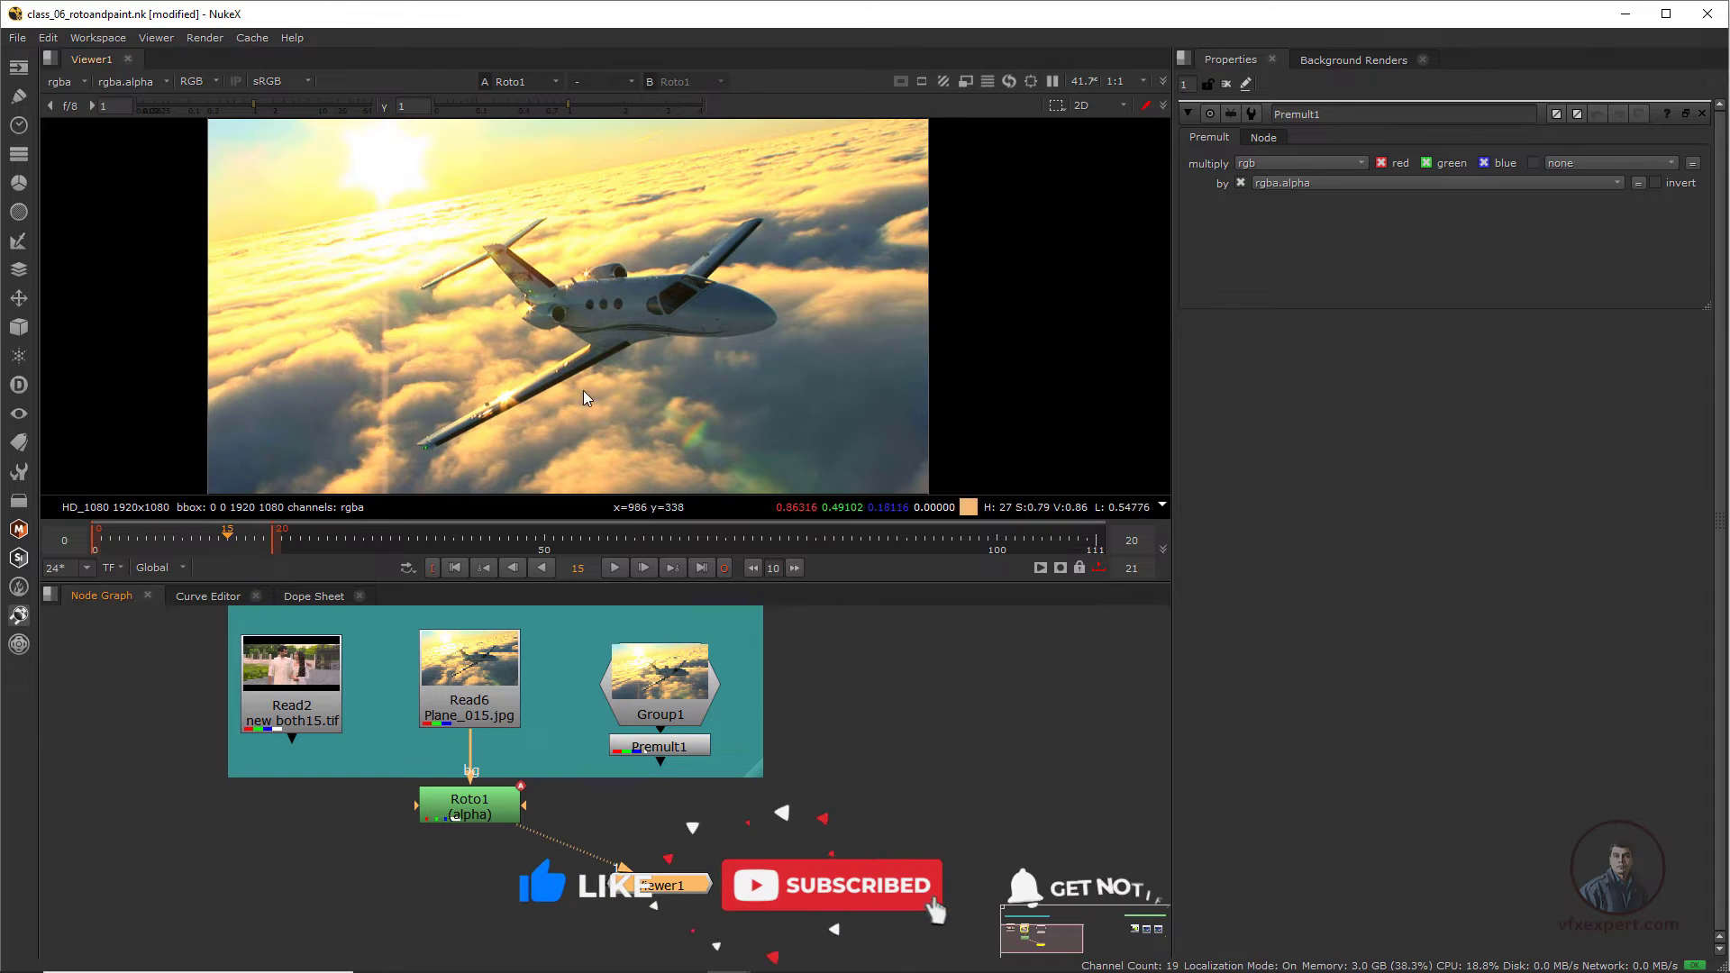
pyautogui.moveTo(663, 883); pyautogui.dragTo(462, 908)
pyautogui.click(468, 814)
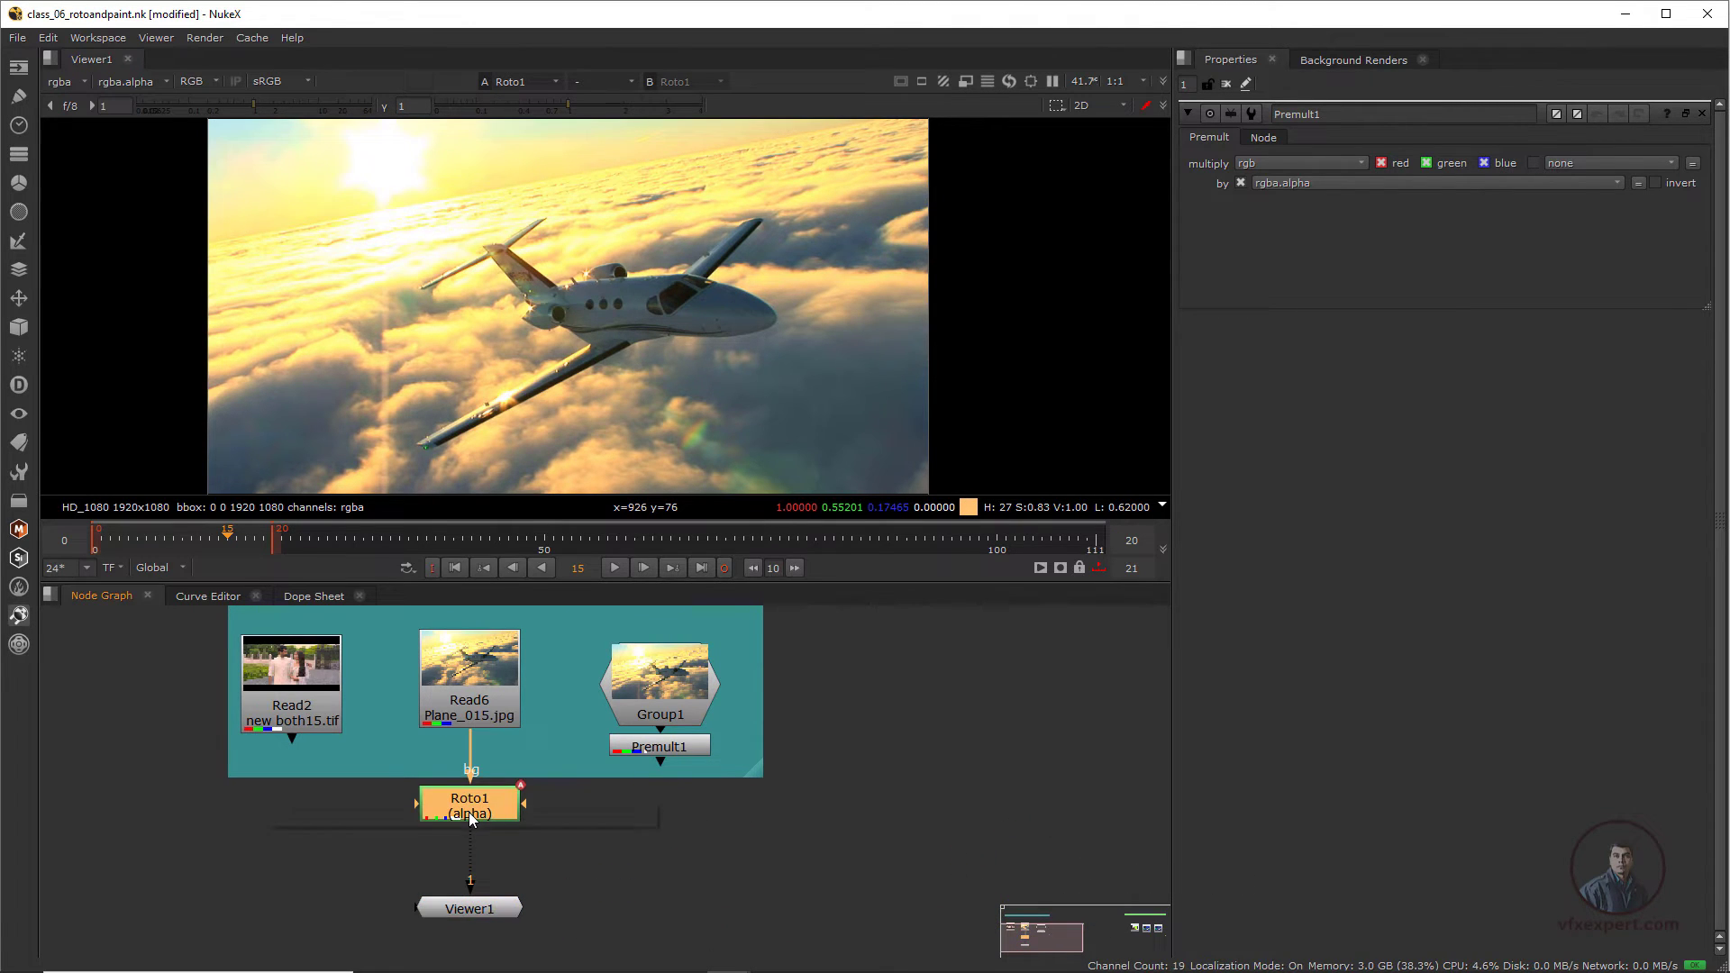
pyautogui.press('Tab')
pyautogui.write('pre')
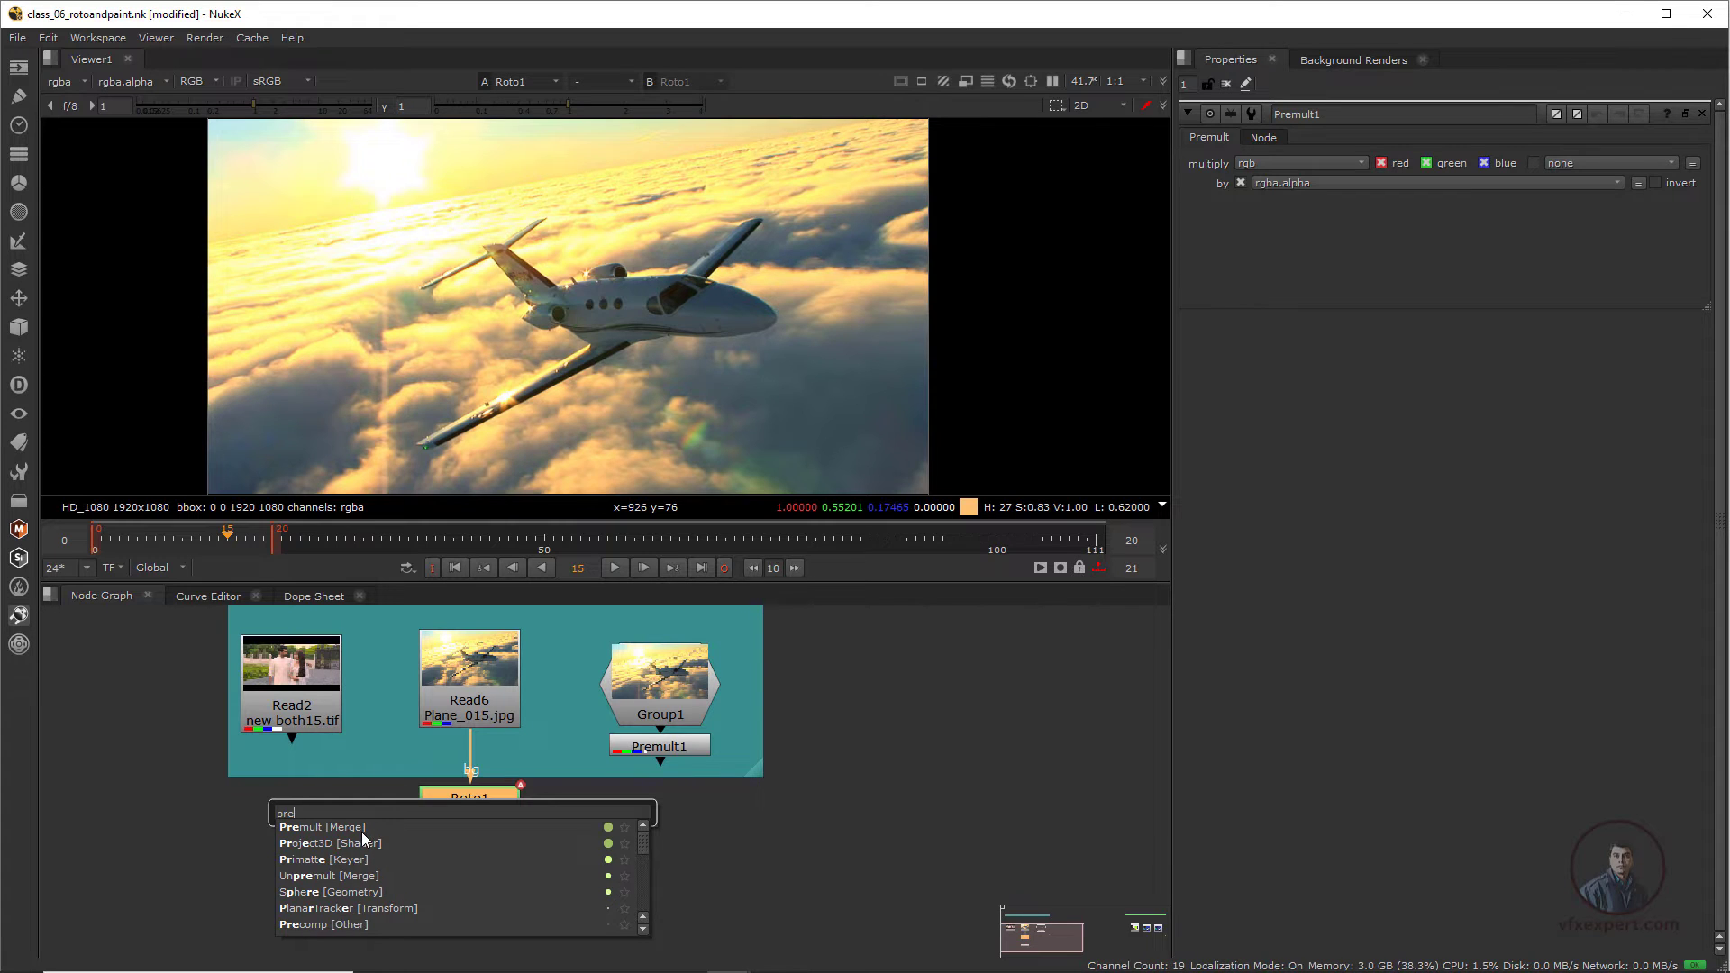
pyautogui.click(360, 828)
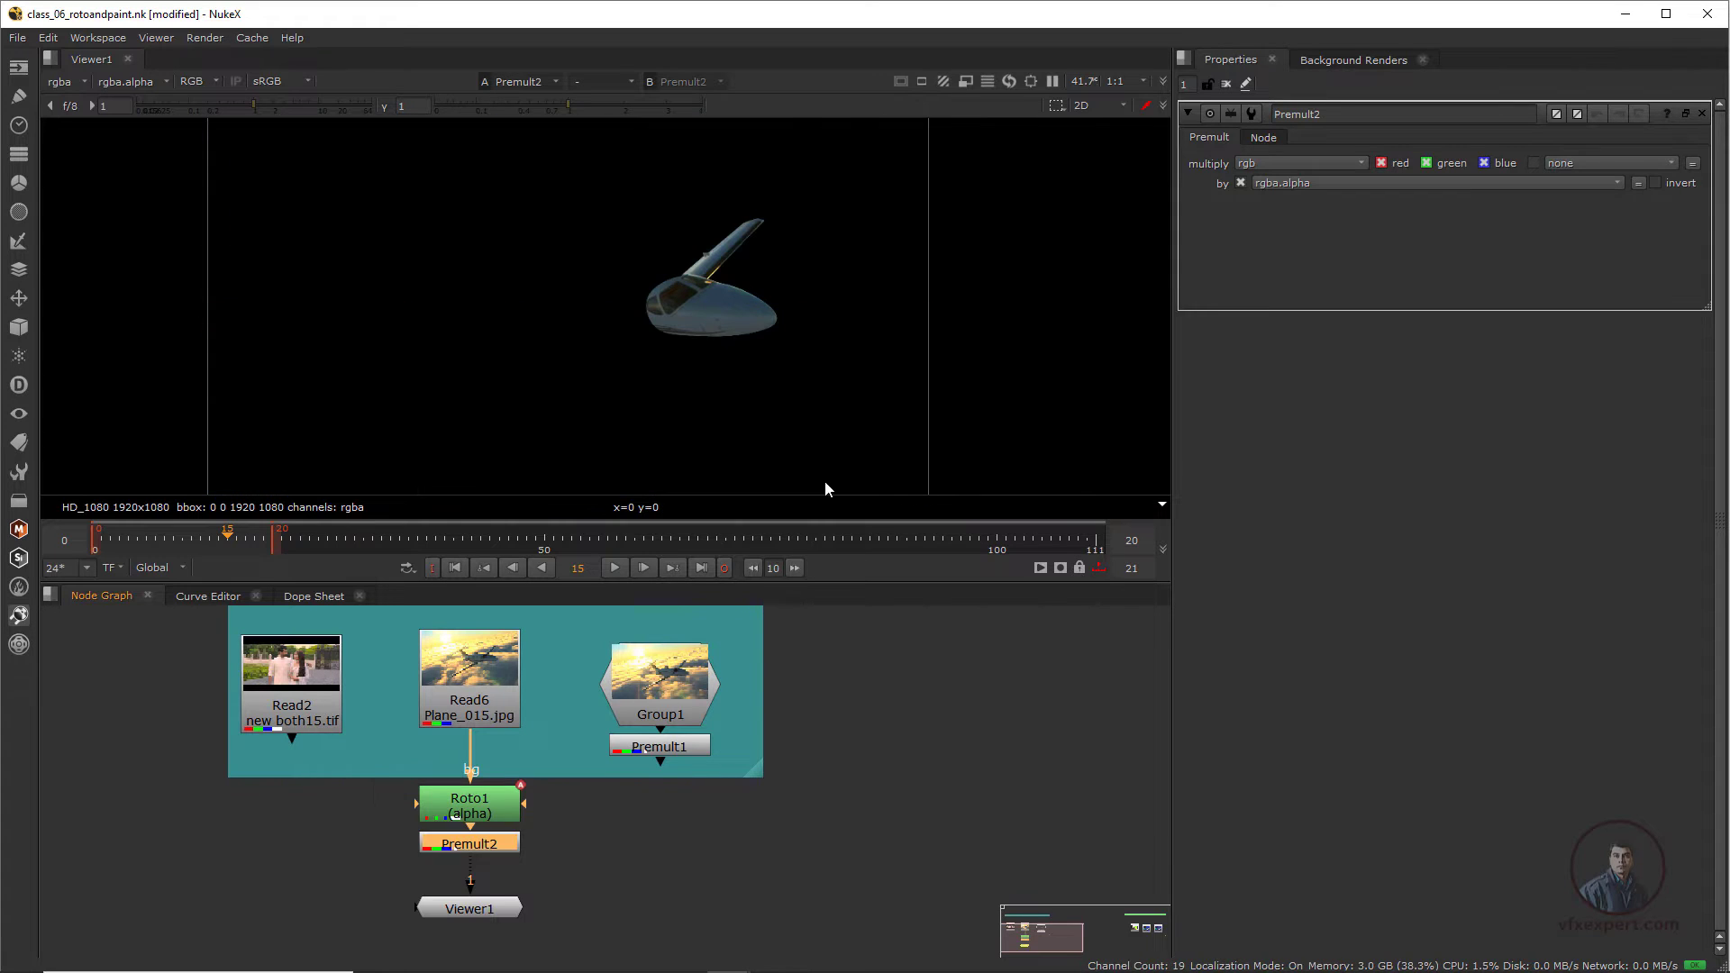
# - Play the premultiplied Group1 result from the first frame with the range extended to 70, and scrub back to frame 12
pyautogui.click(456, 568)
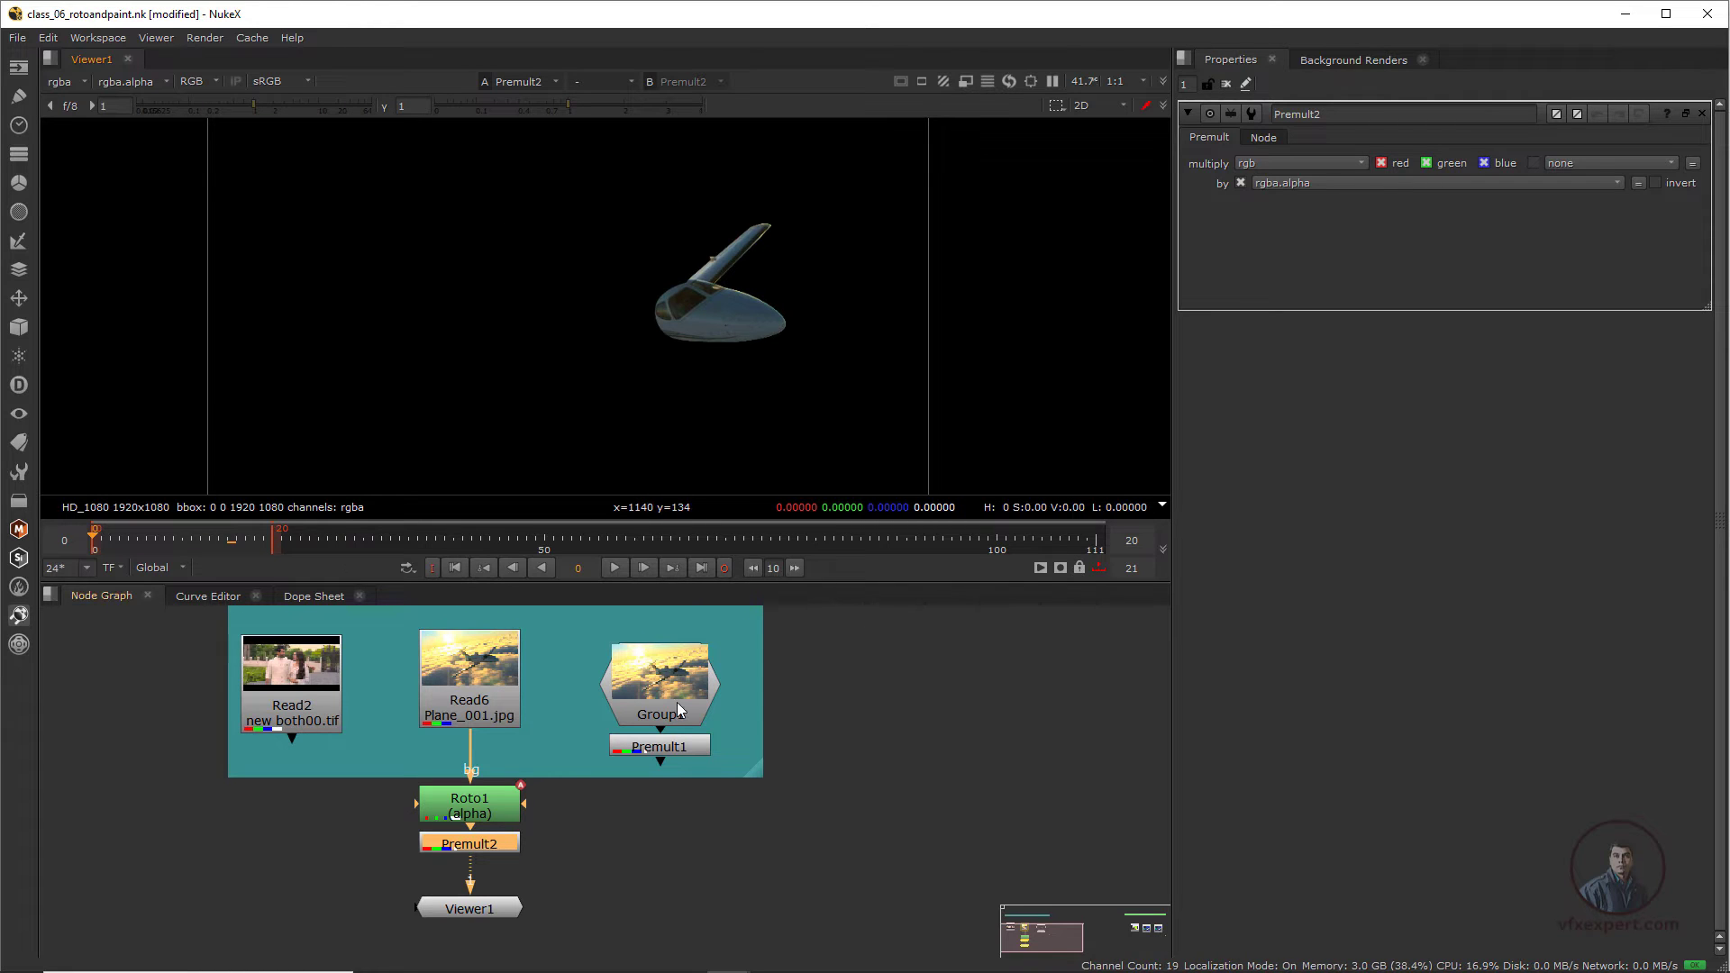
pyautogui.click(685, 747)
pyautogui.press('1')
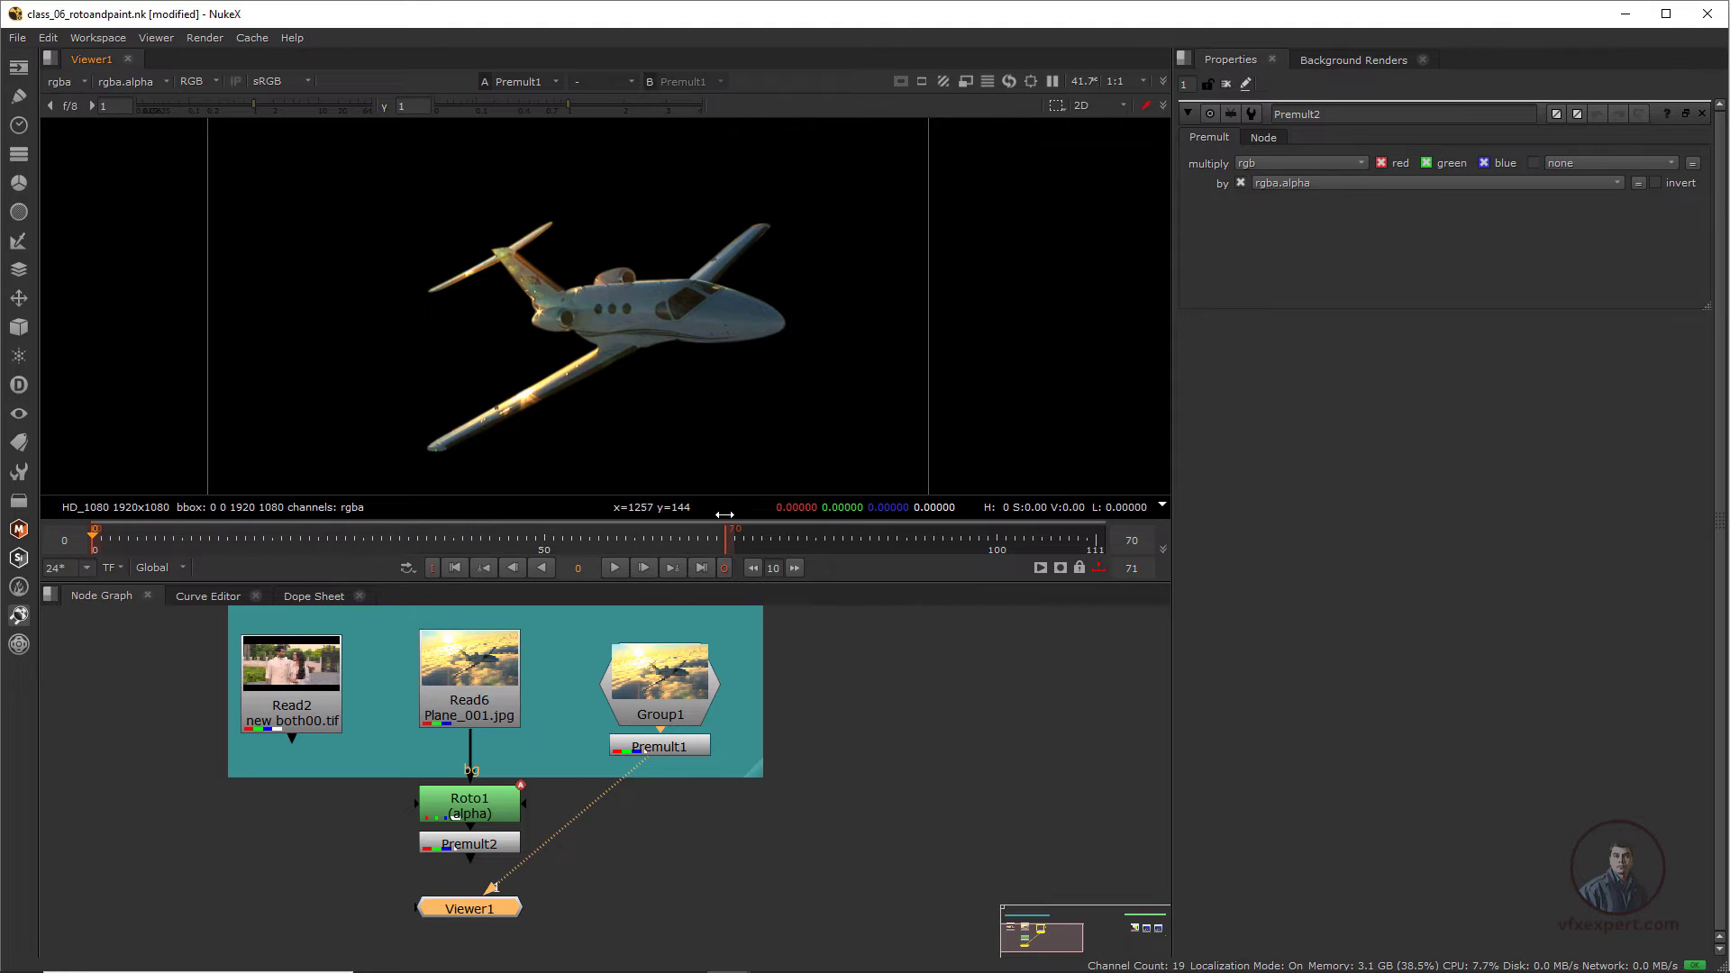
pyautogui.click(608, 571)
pyautogui.click(609, 571)
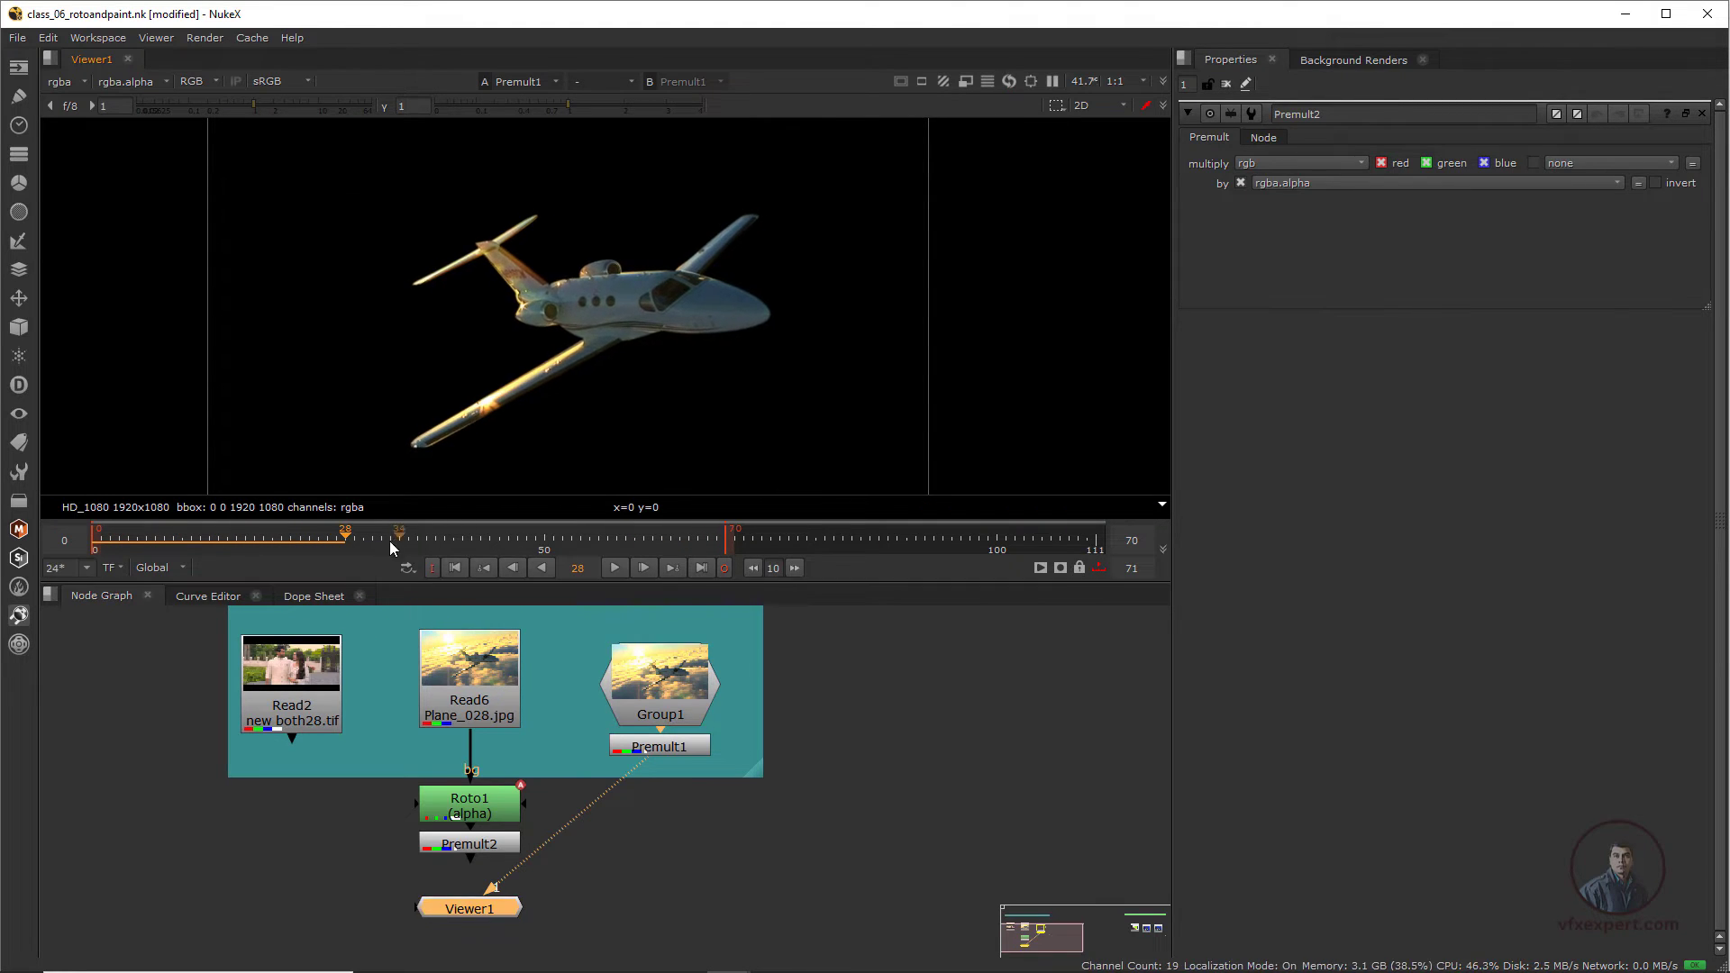
pyautogui.moveTo(97, 623); pyautogui.dragTo(203, 608)
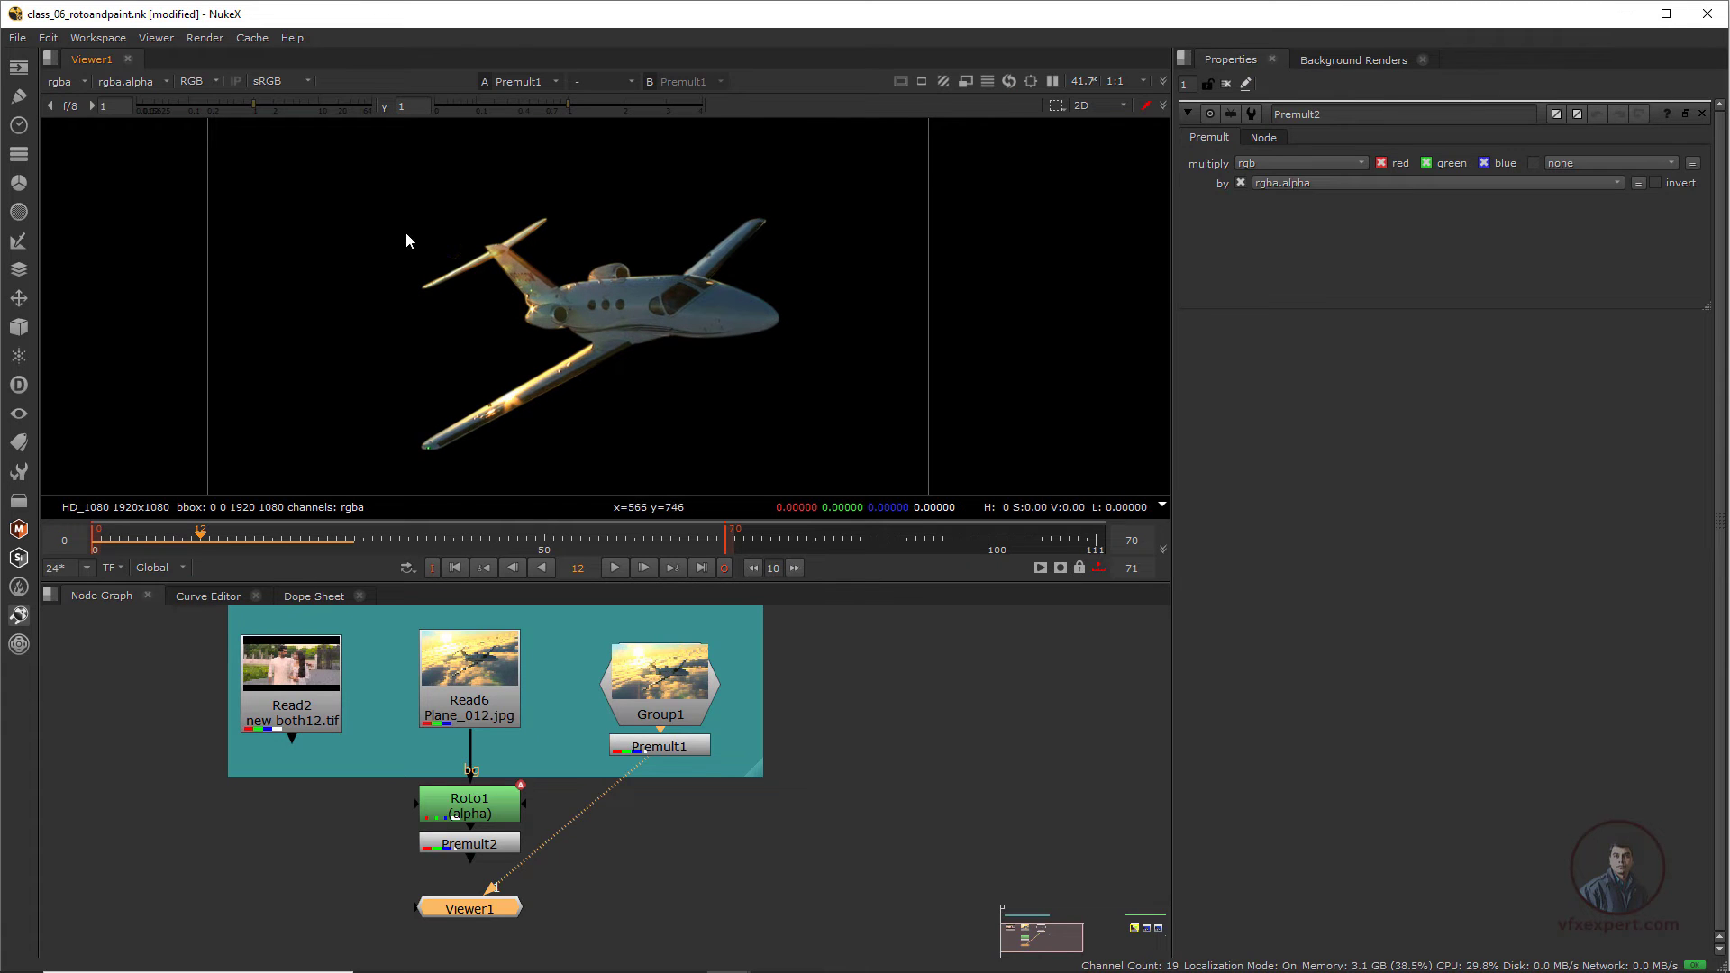
# - Show the Read2 footage of the couple in the viewer
pyautogui.click(300, 683)
pyautogui.press('1')
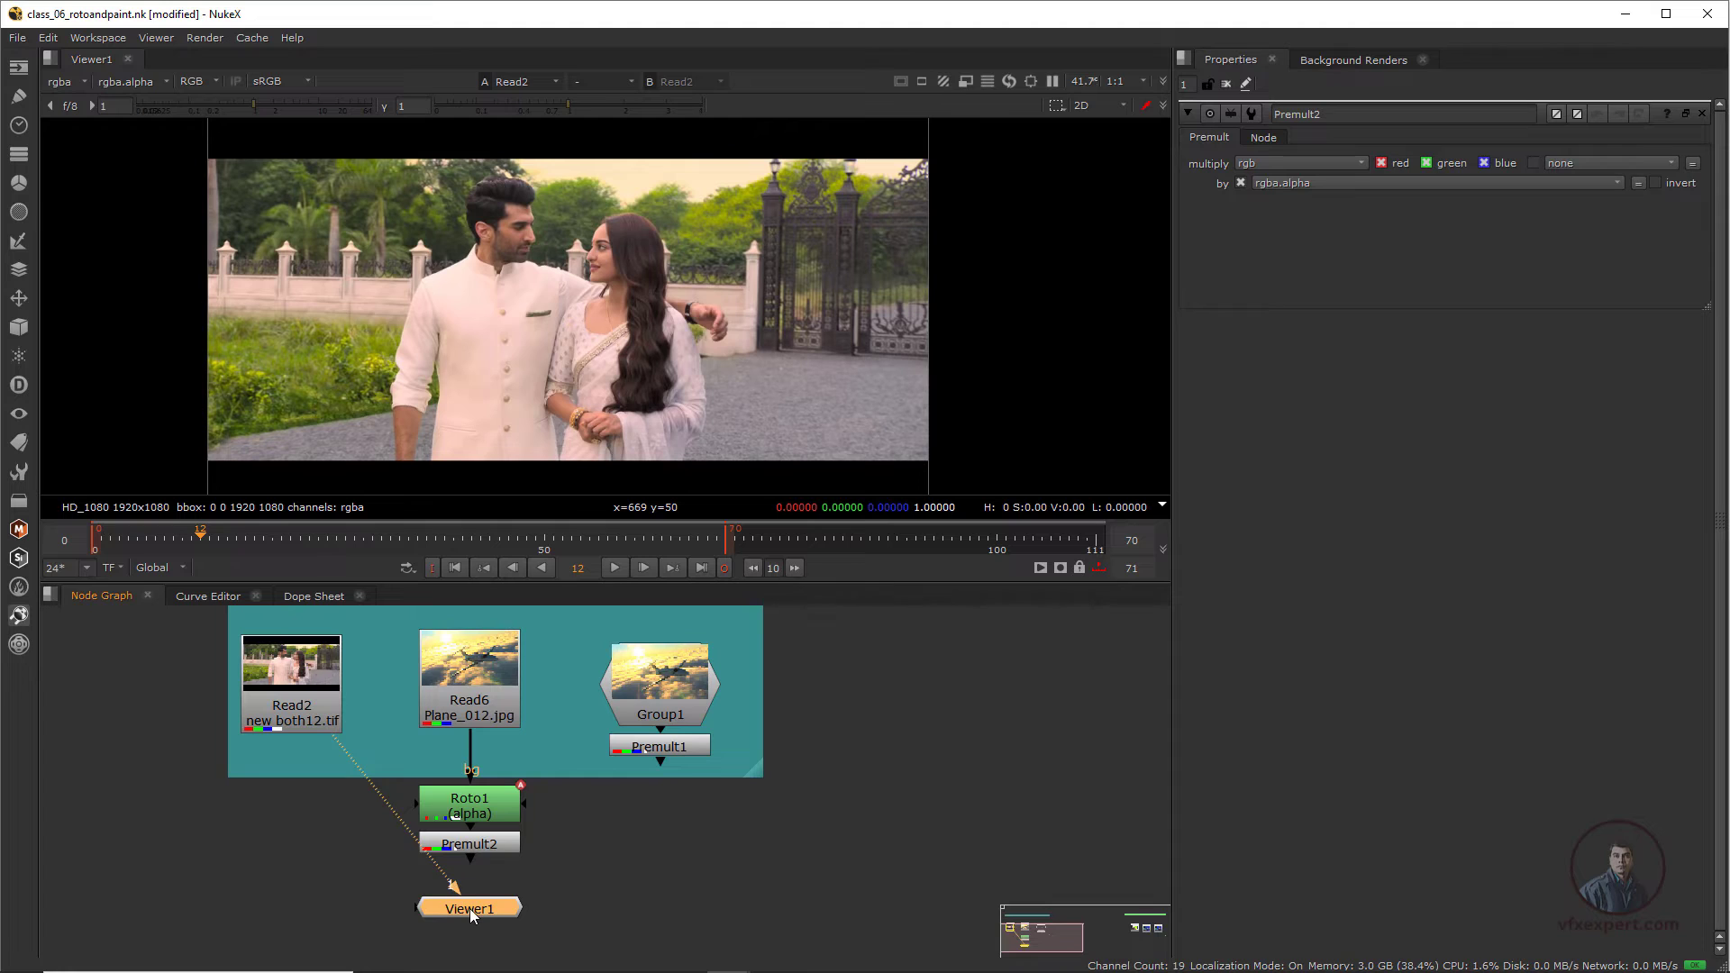
# - Place Viewer1 below the Read2 node
pyautogui.moveTo(470, 908); pyautogui.dragTo(300, 860)
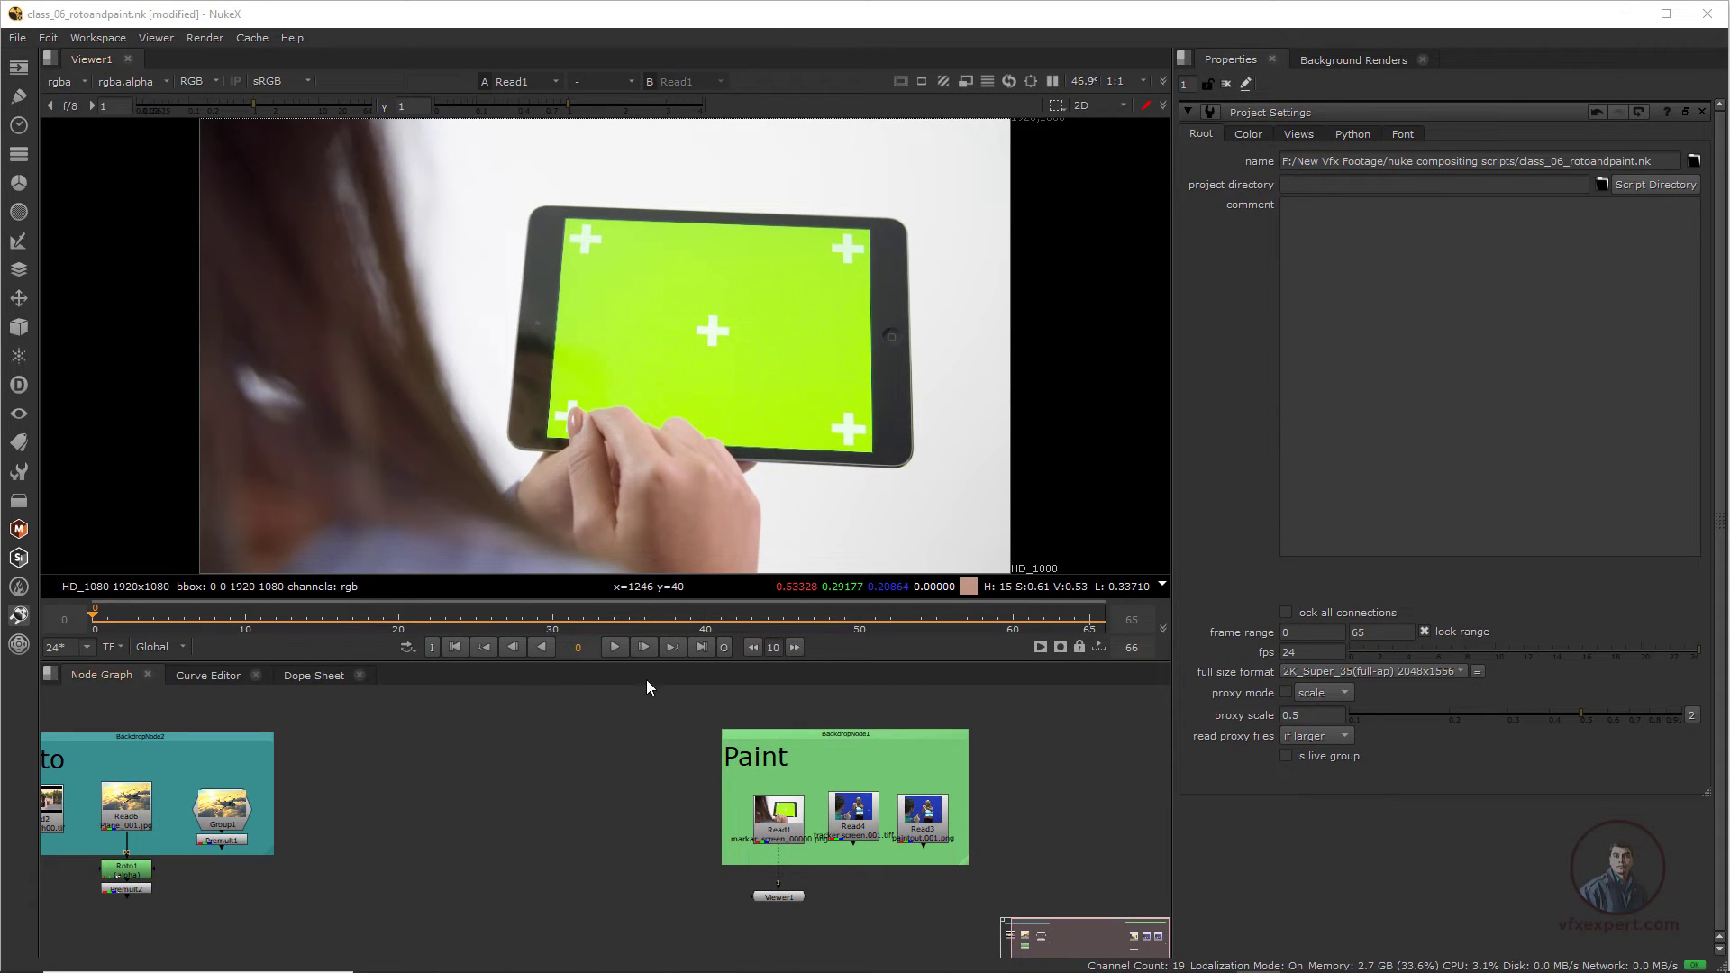
# - Play the Read1 tablet footage and scrub it to frame 28, examining the cross markers on the green screen and the moving hand
pyautogui.click(615, 647)
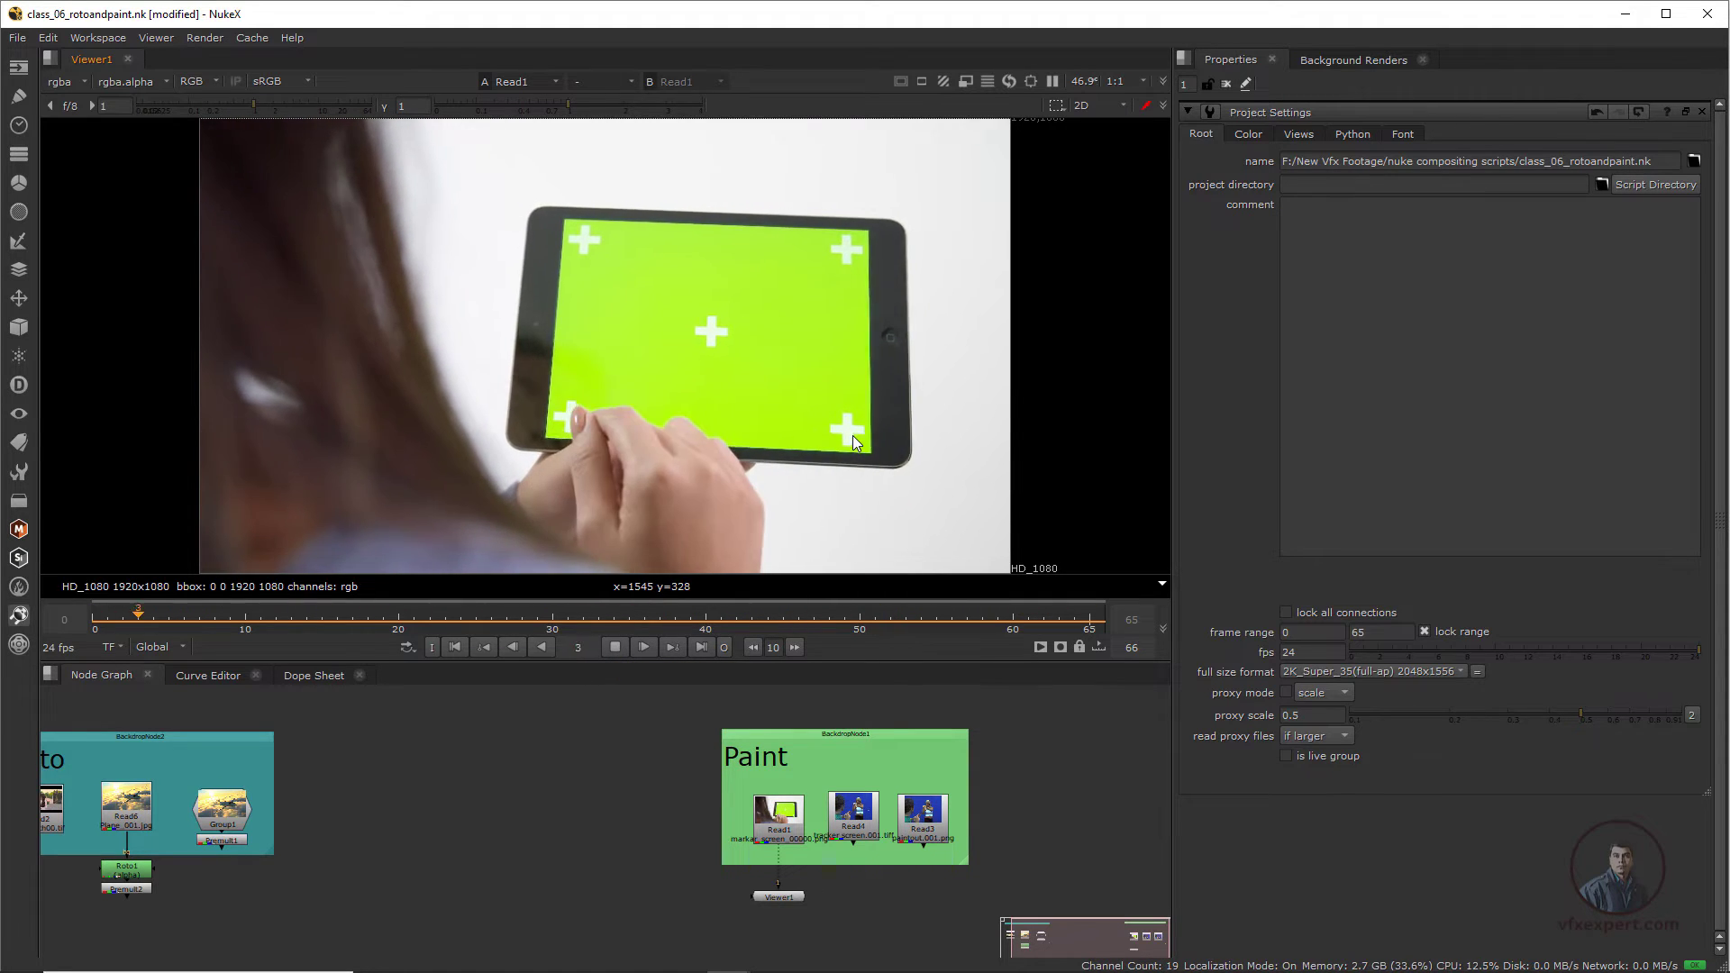
pyautogui.click(615, 647)
pyautogui.moveTo(529, 622); pyautogui.dragTo(262, 632)
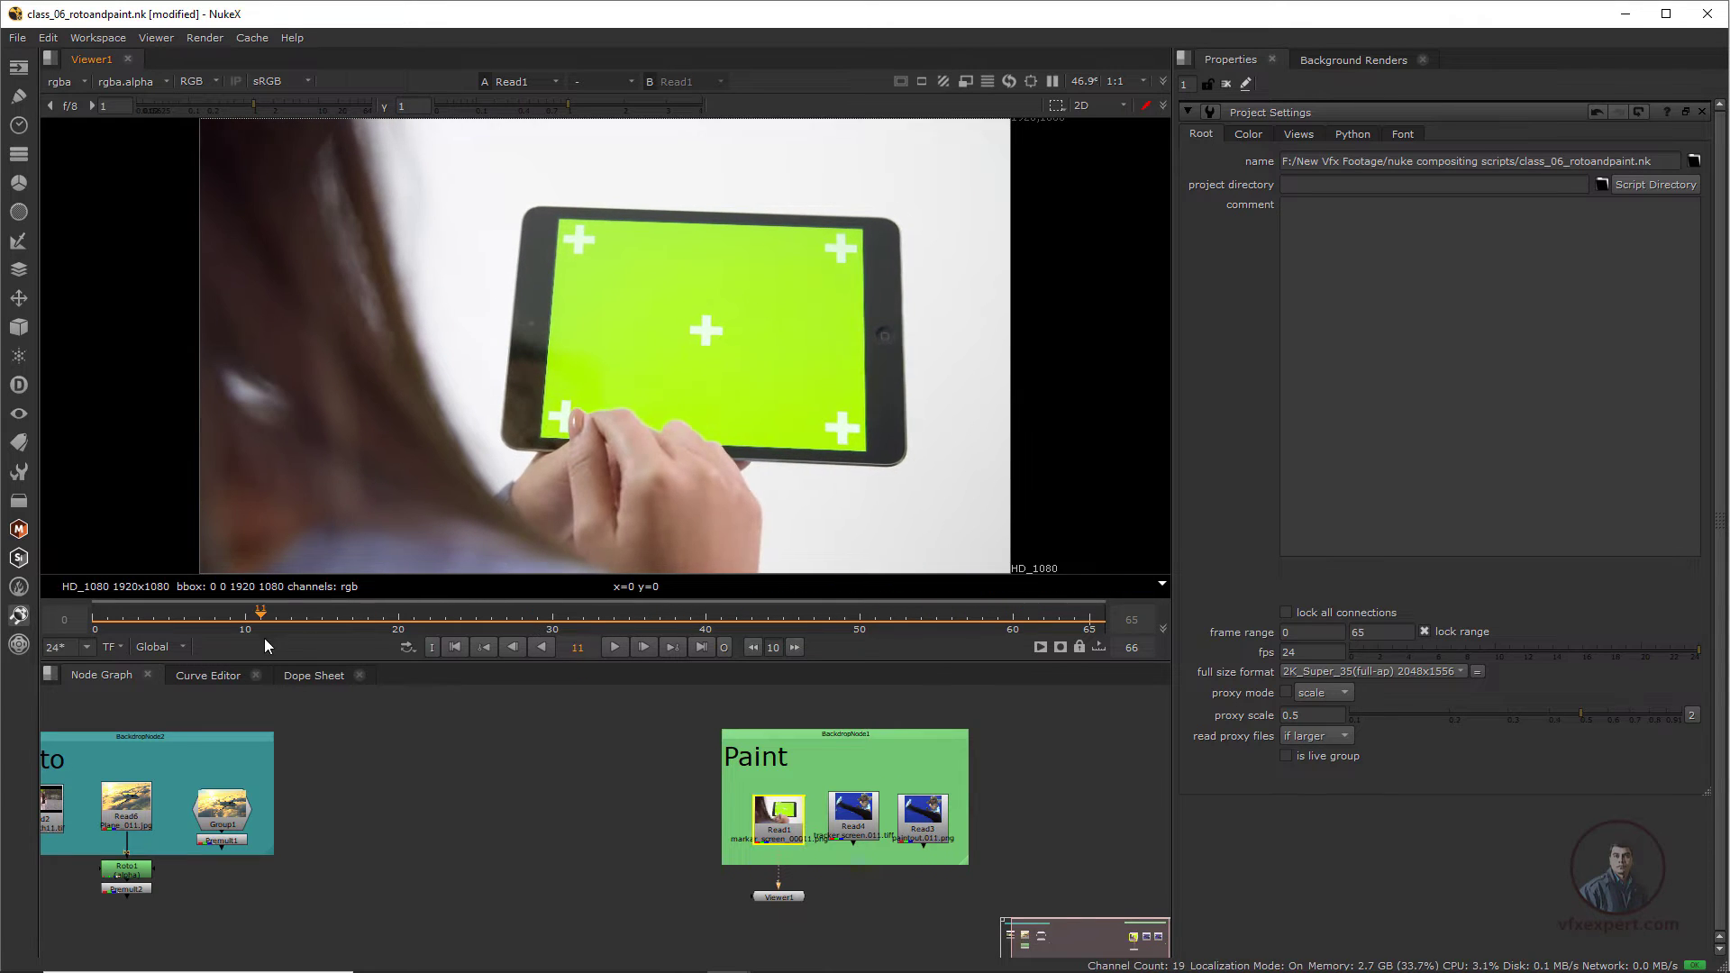
pyautogui.scroll(1, 657, 213)
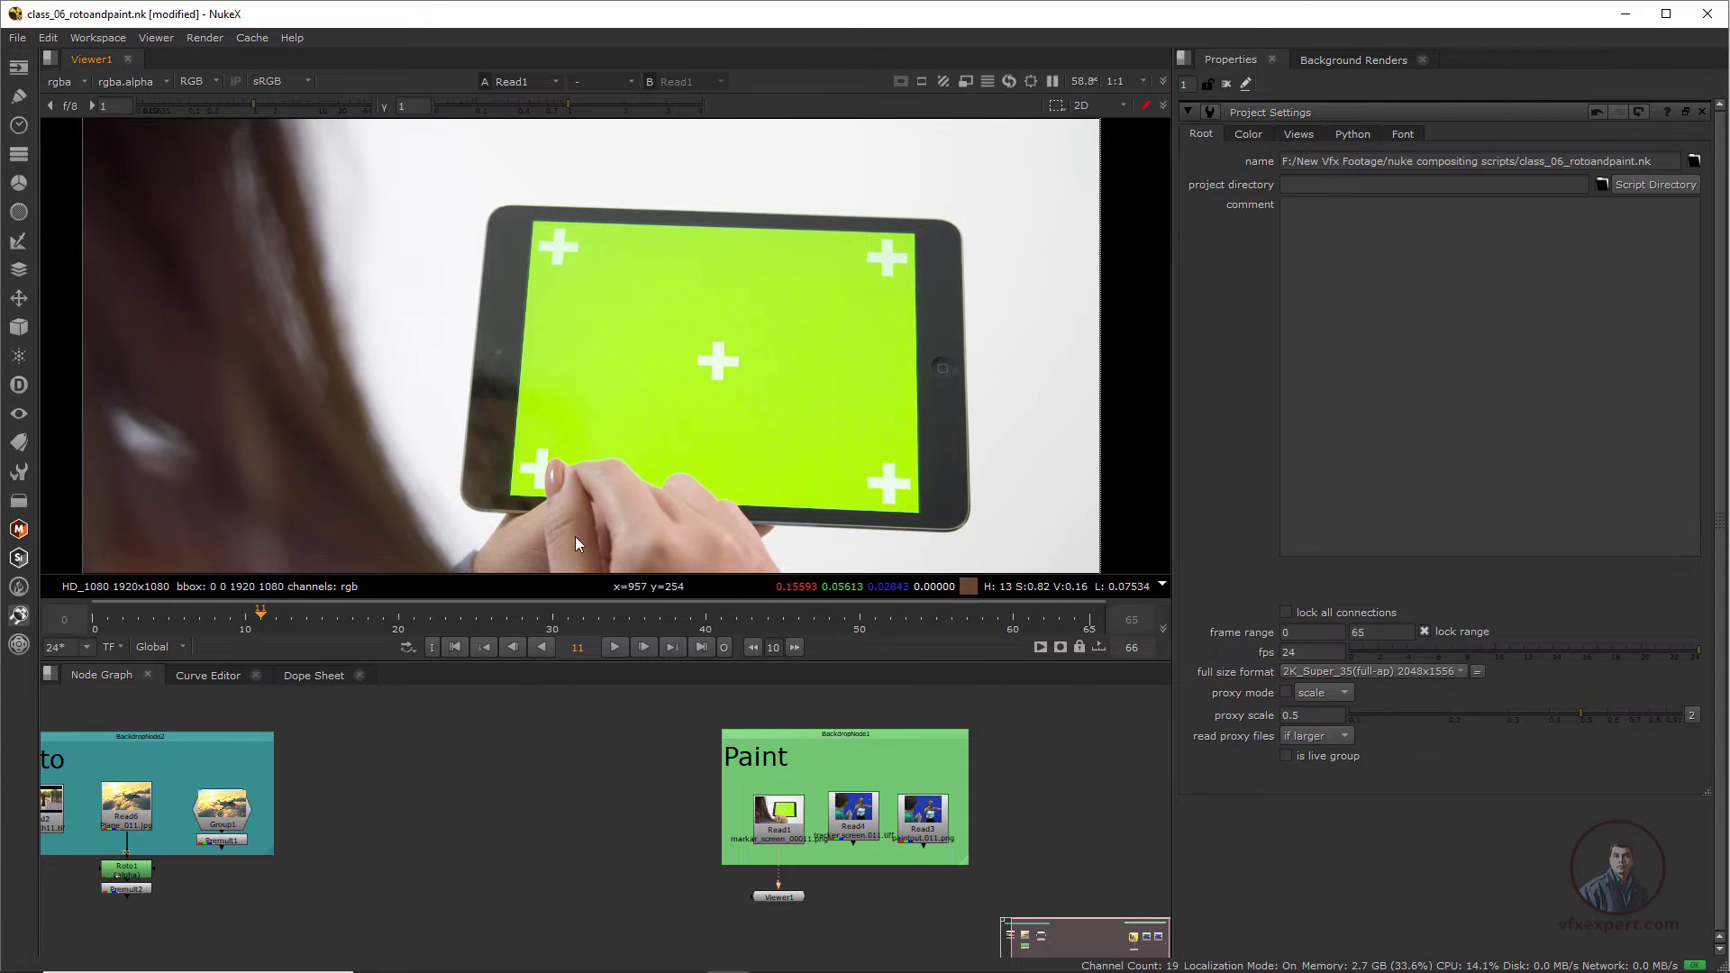
pyautogui.moveTo(276, 612); pyautogui.dragTo(476, 618)
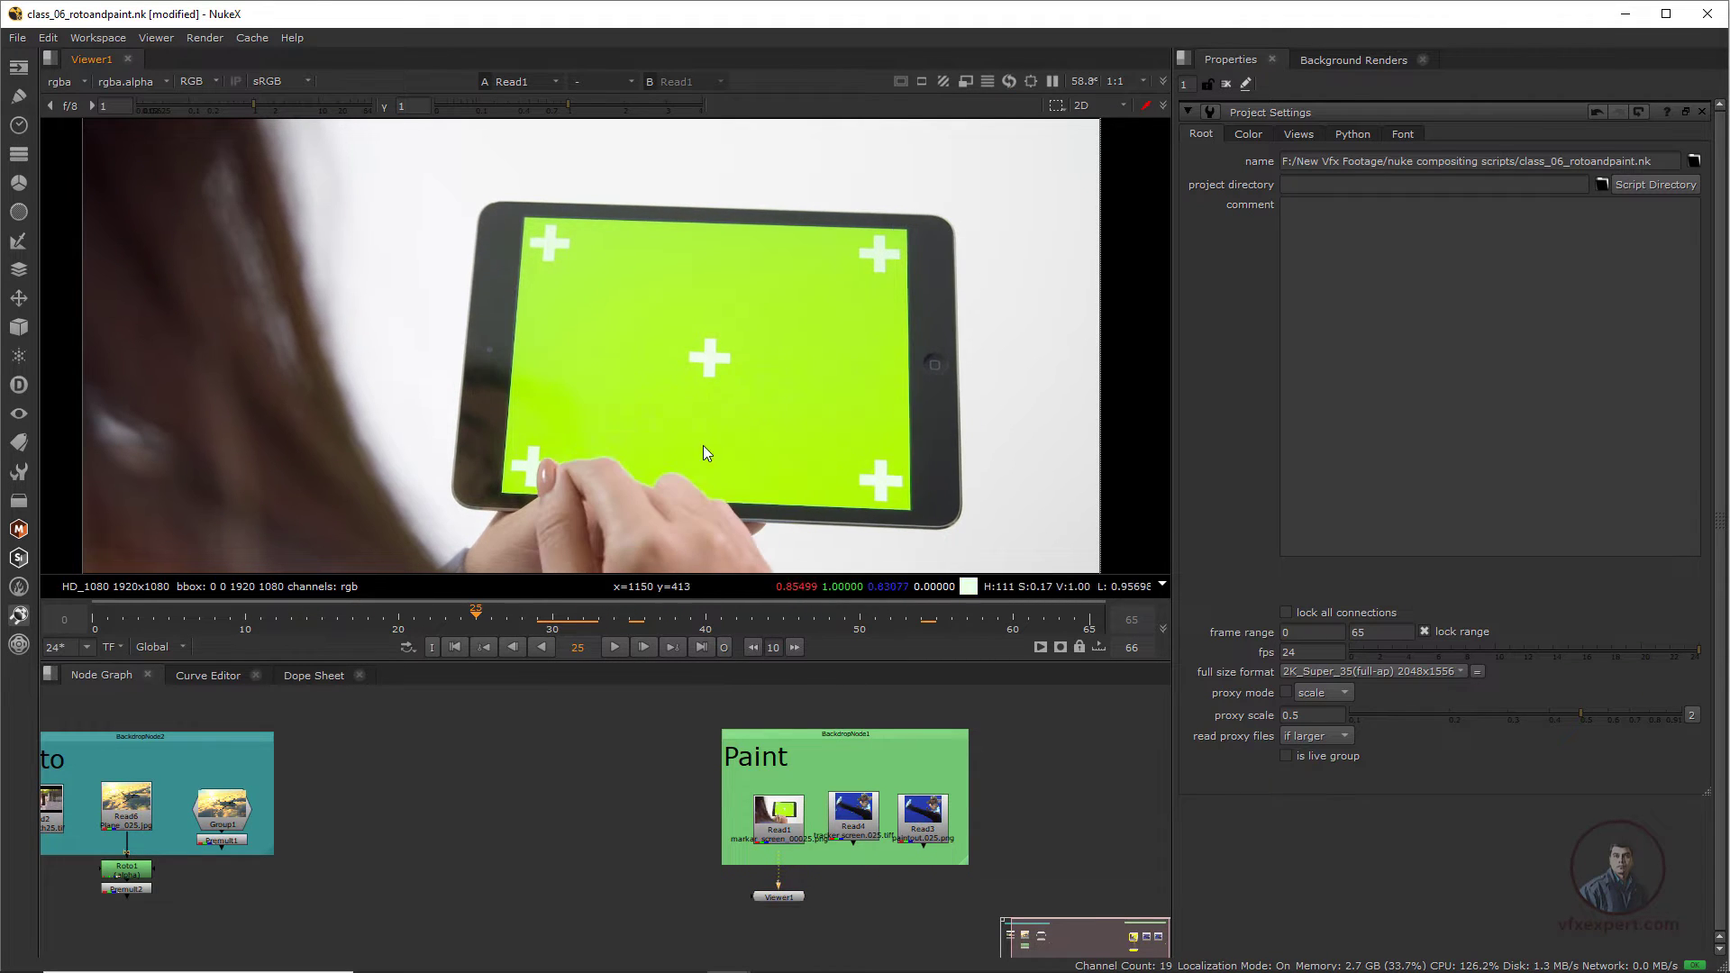
pyautogui.scroll(1, 748, 387)
pyautogui.scroll(1, 549, 380)
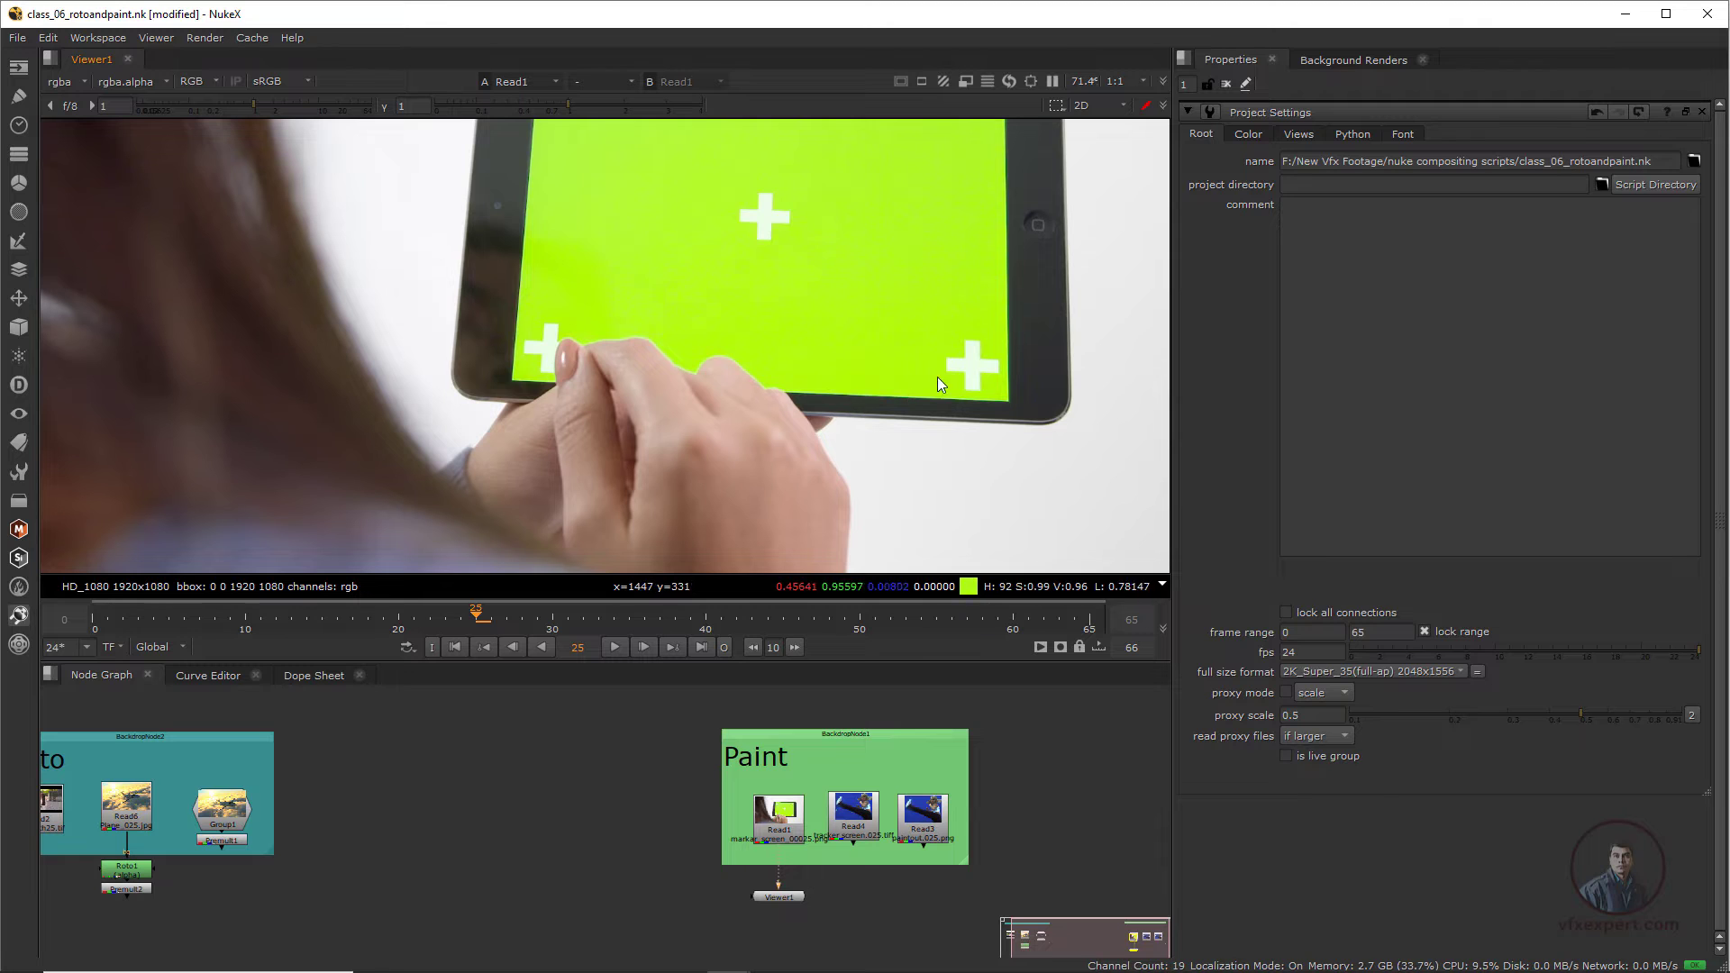
pyautogui.moveTo(484, 622); pyautogui.dragTo(523, 610)
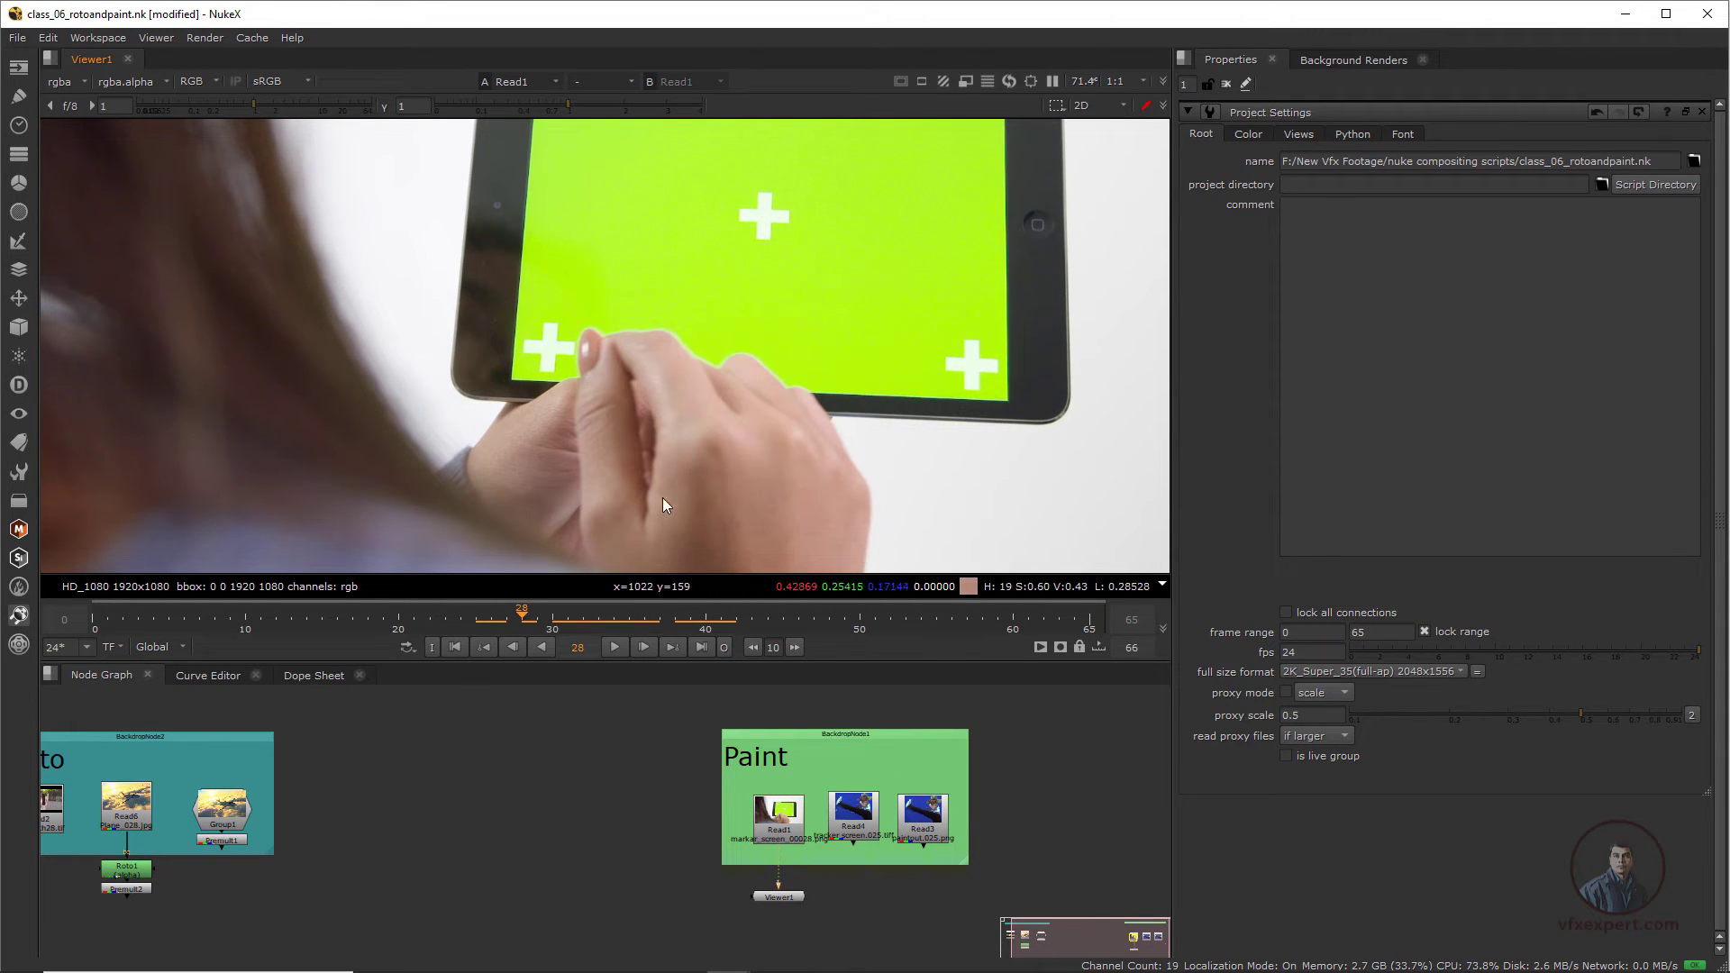
pyautogui.scroll(-2, 770, 468)
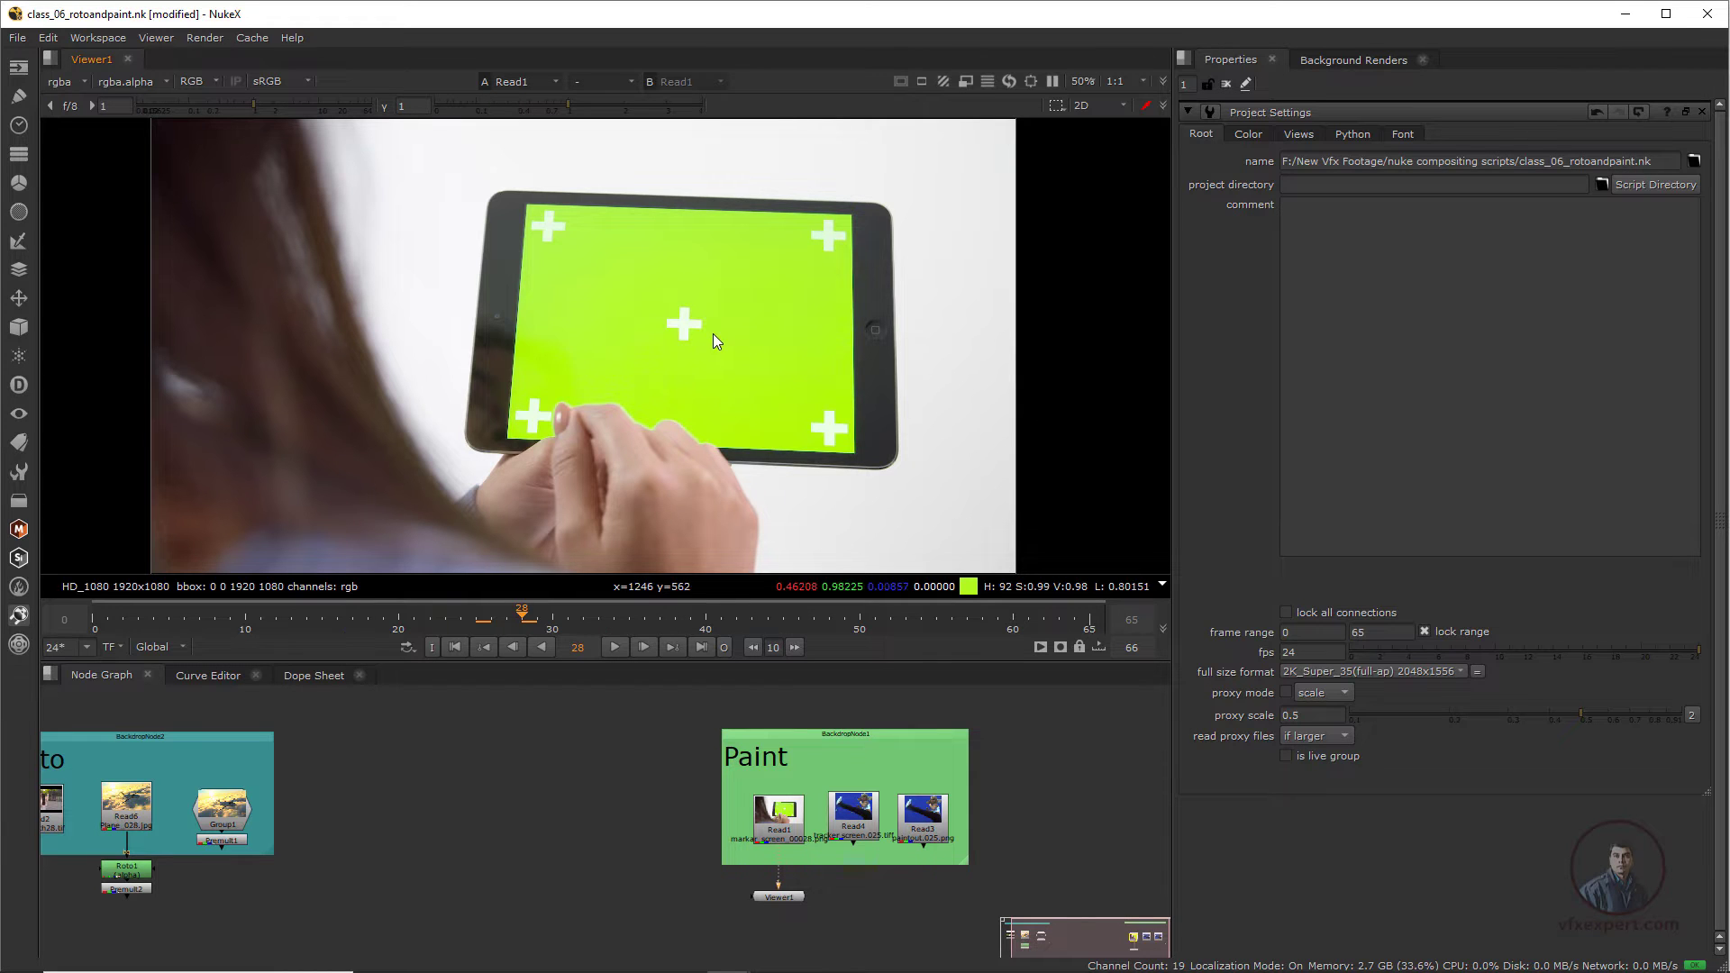
pyautogui.scroll(2, 712, 334)
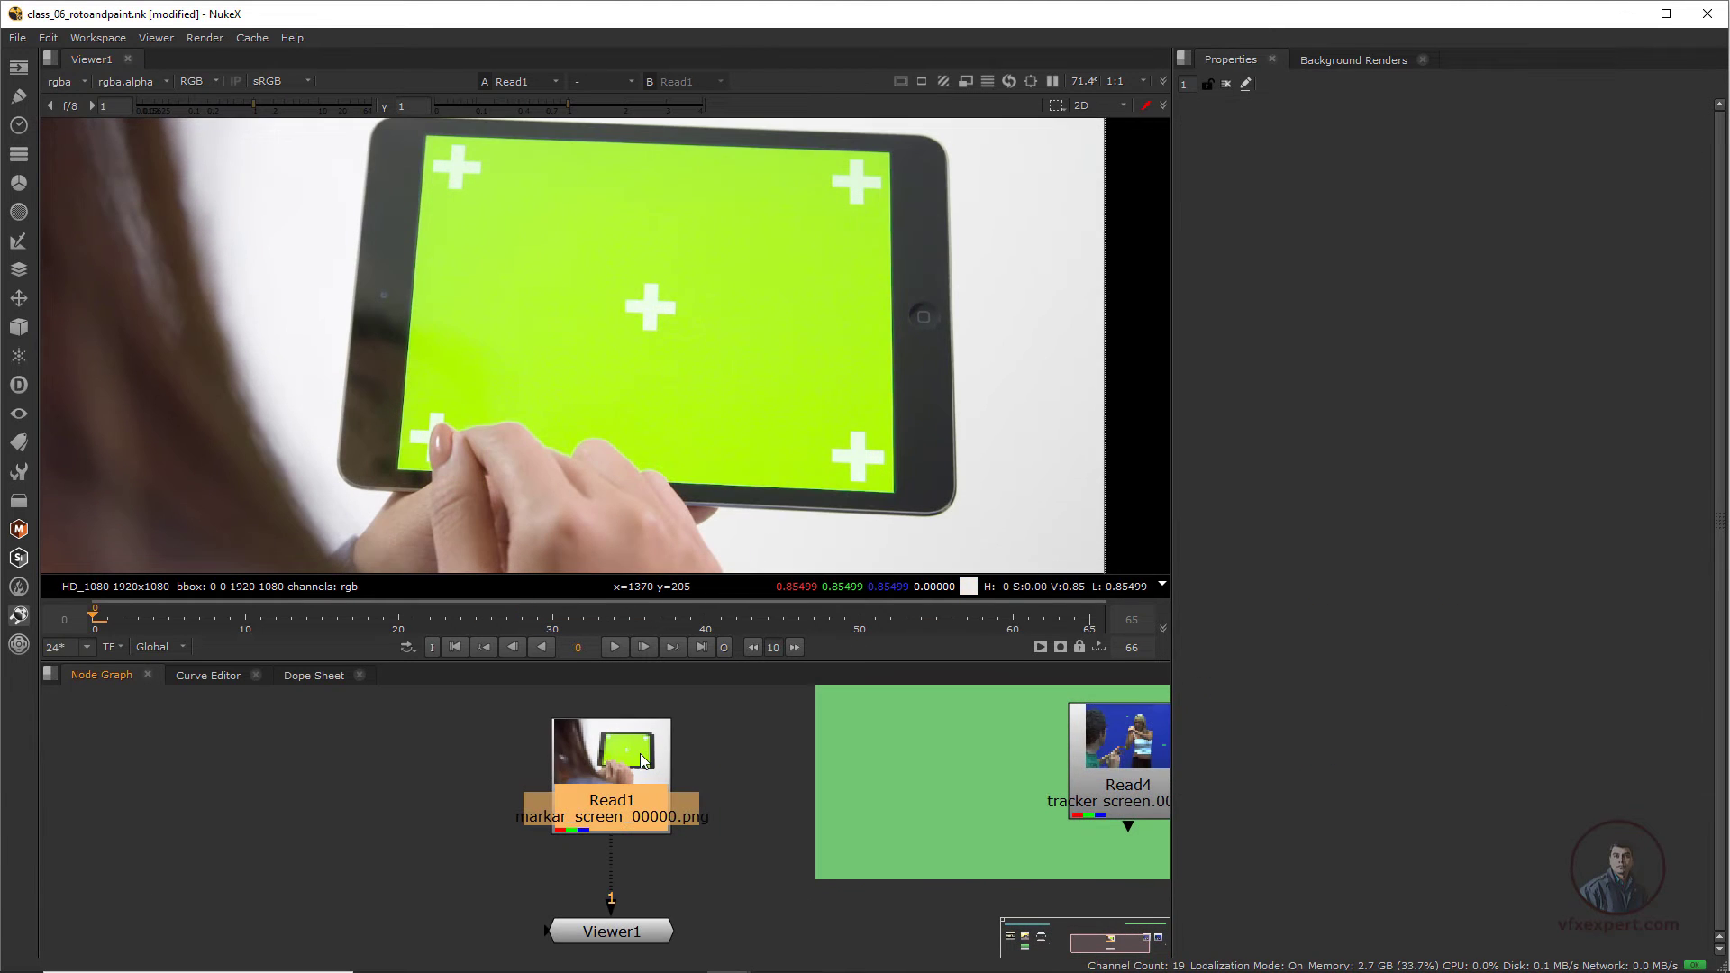
# - Add a Roto node after Read1 and draw a closed Bezier around the centre cross marker at frame 0
pyautogui.press('o')
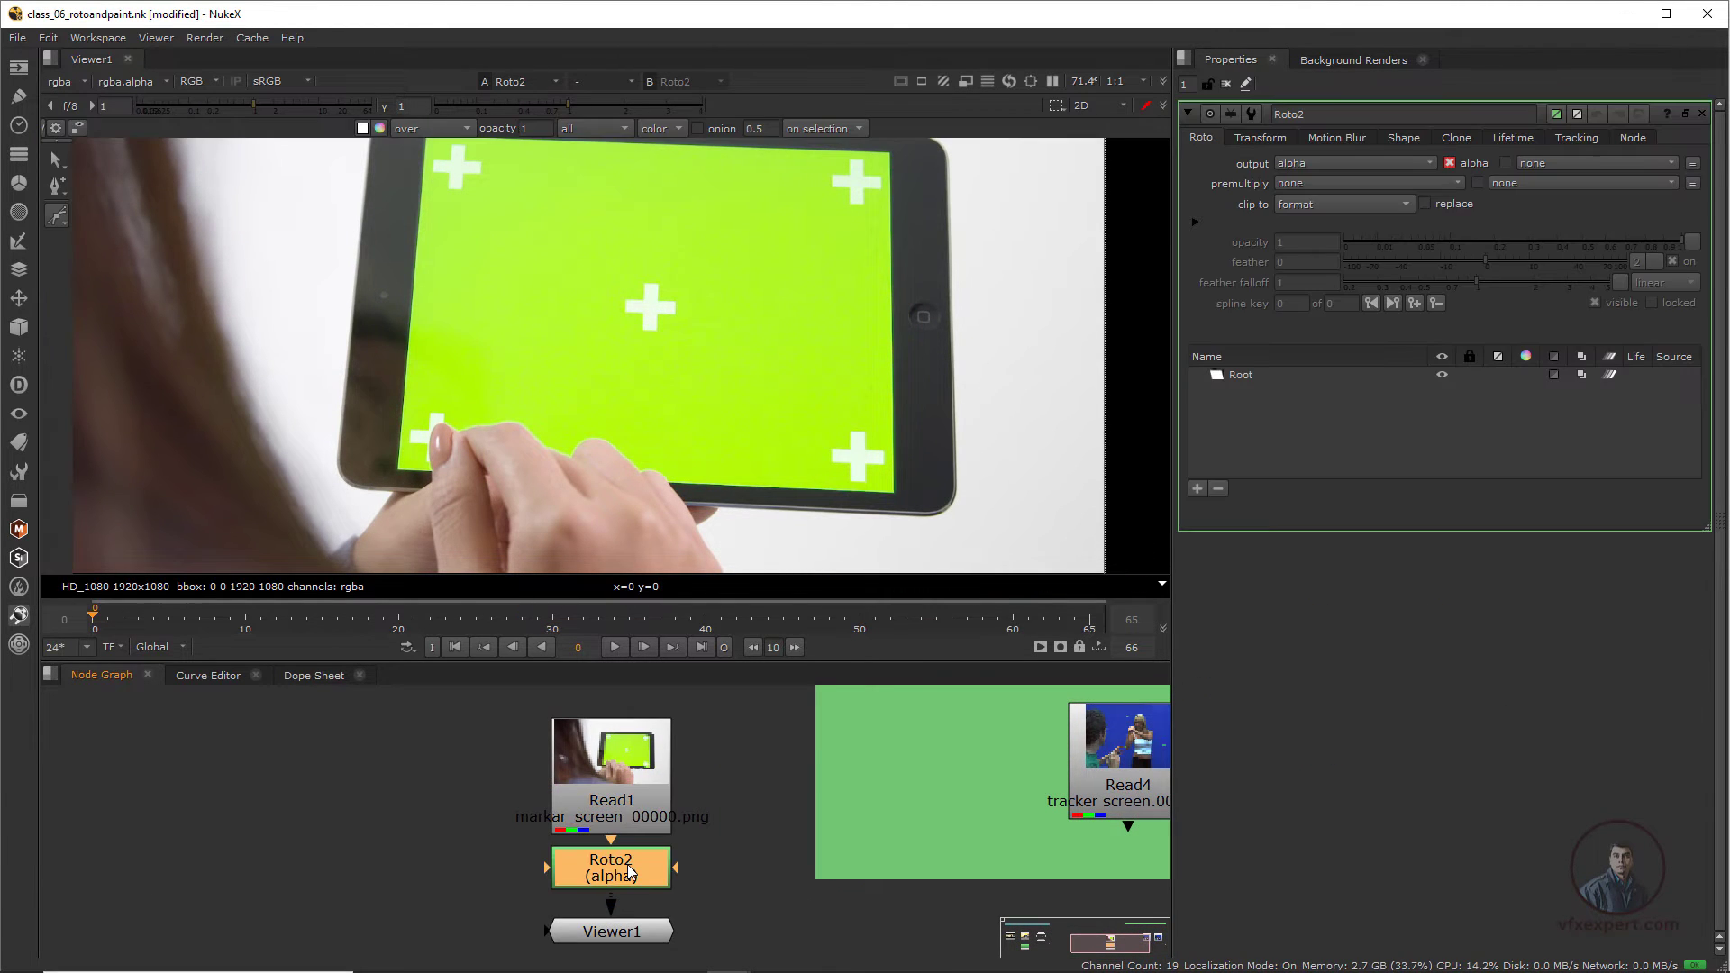
pyautogui.scroll(1, 667, 295)
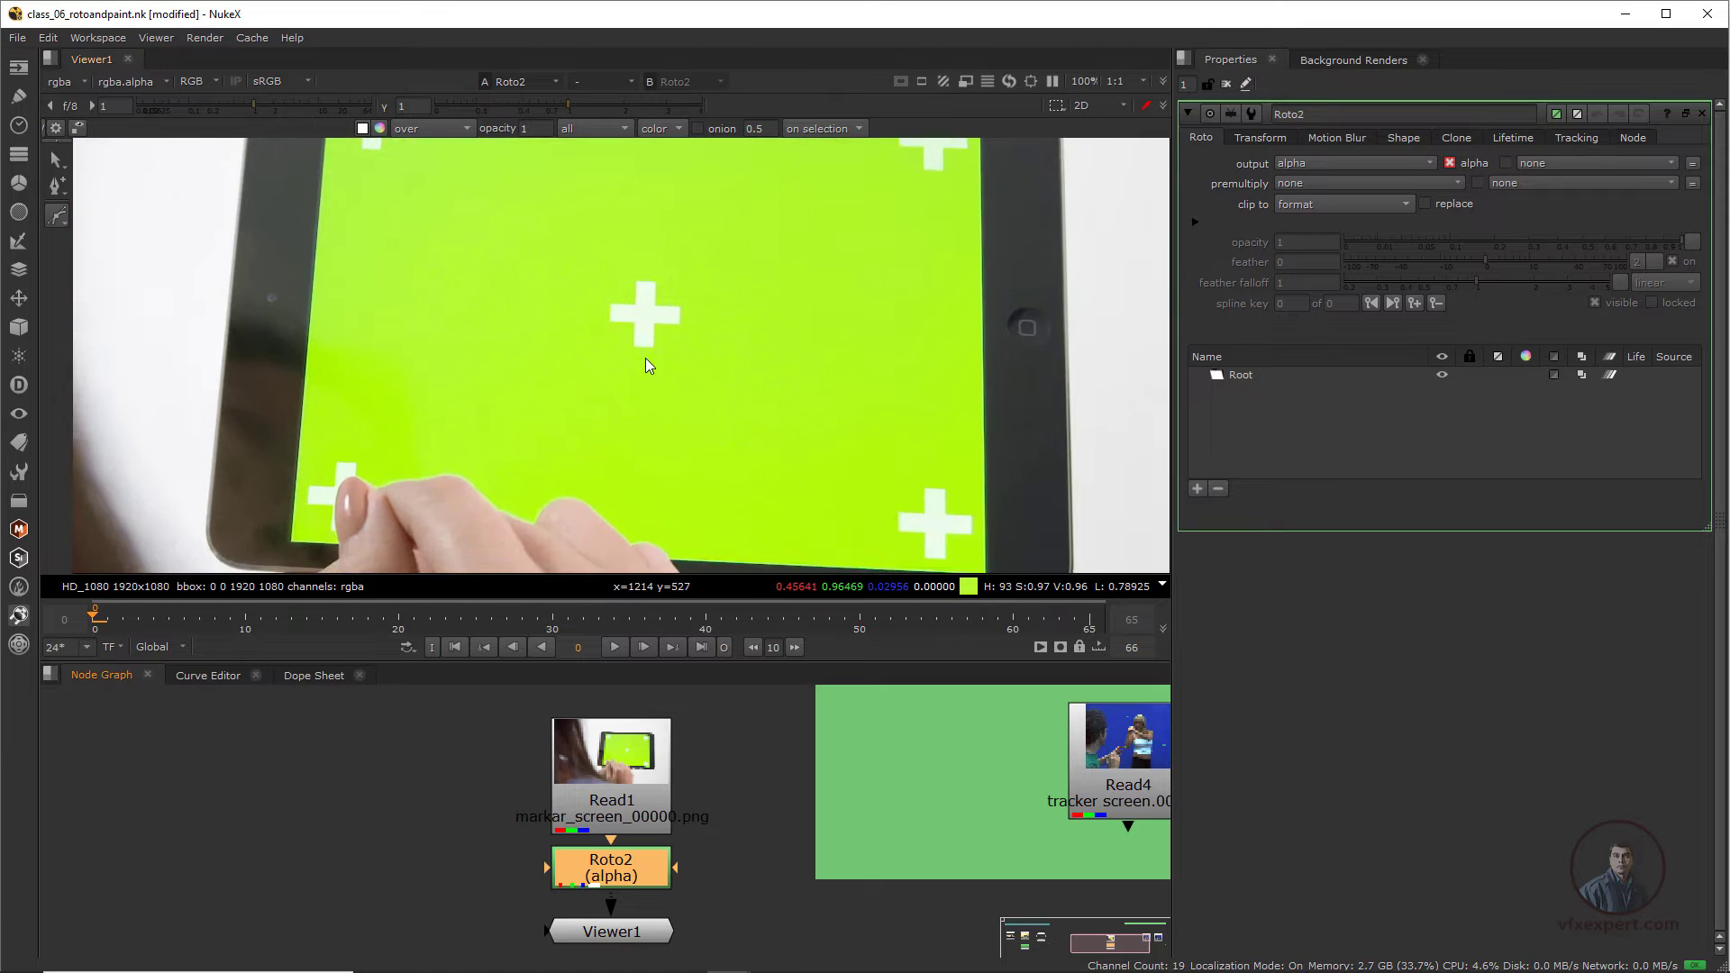
pyautogui.moveTo(645, 358); pyautogui.dragTo(690, 408, button='middle')
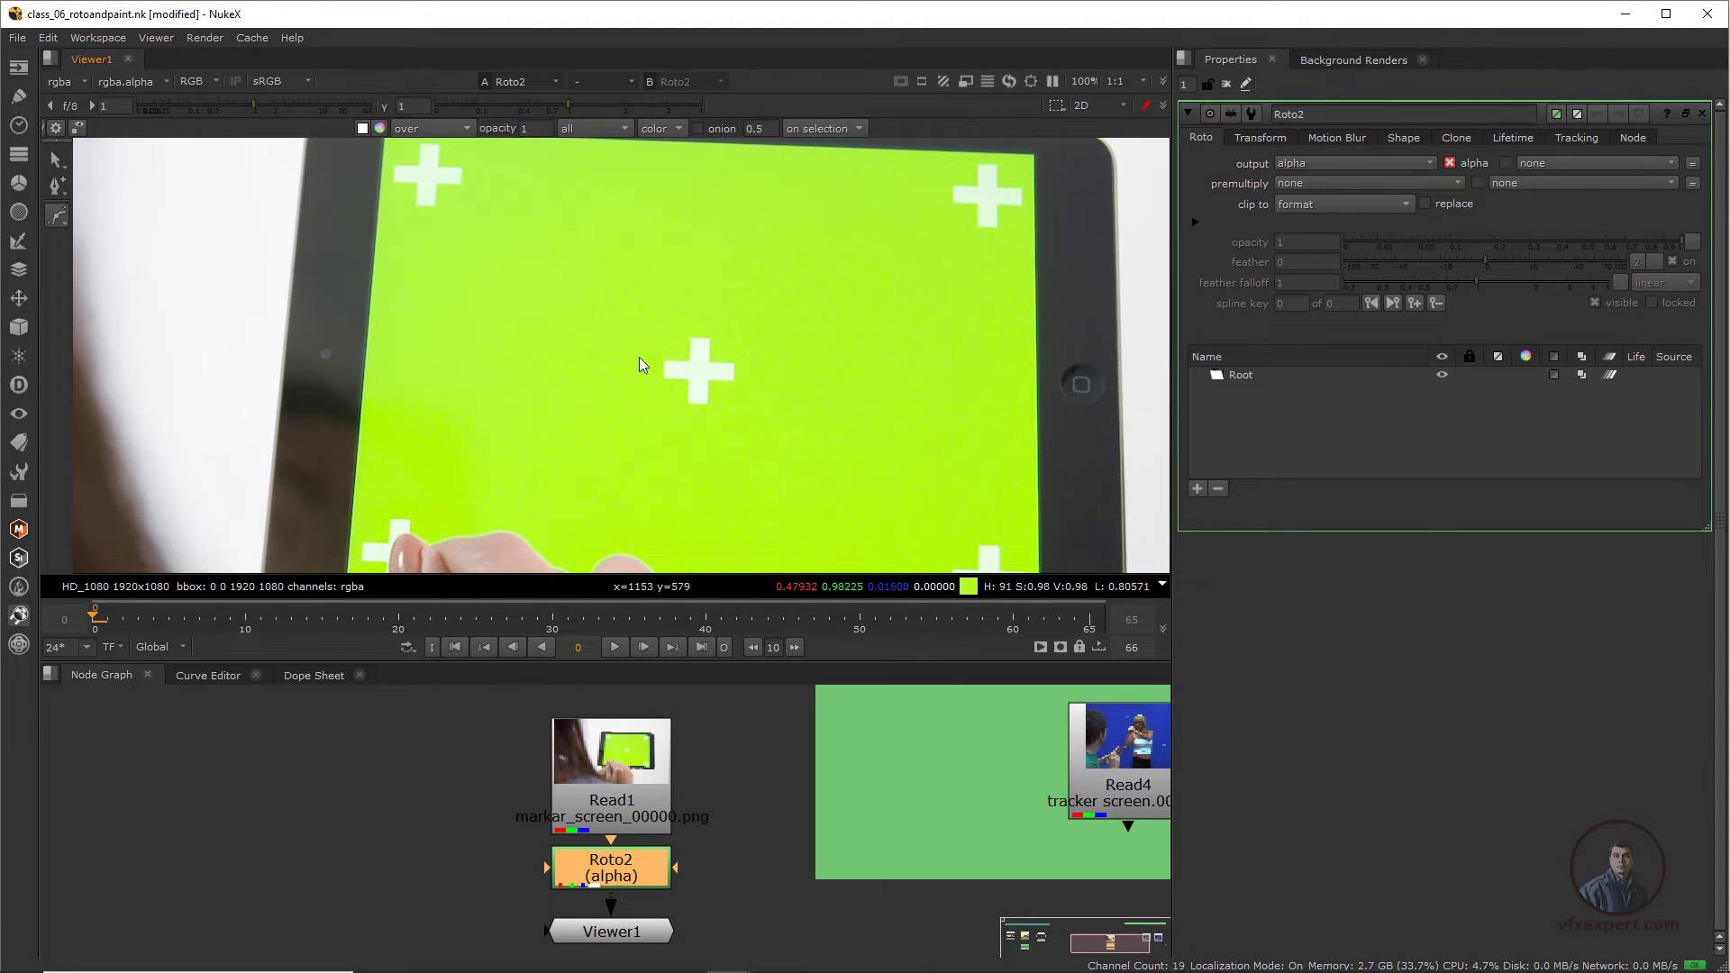
pyautogui.click(63, 219)
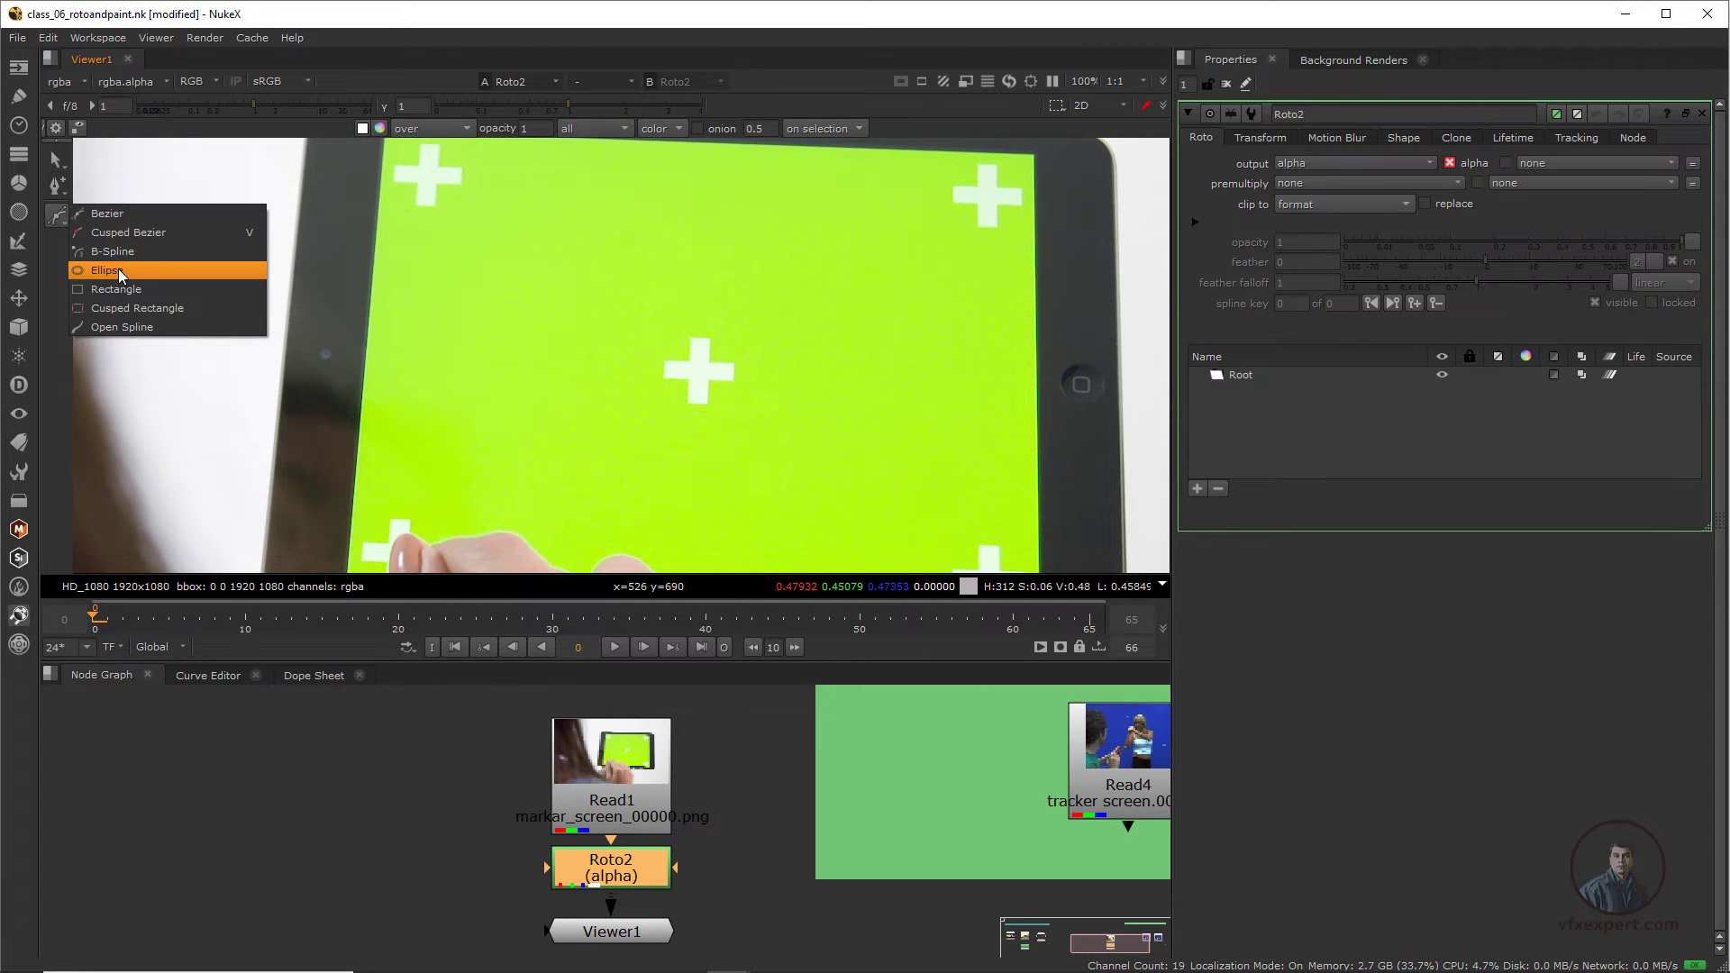
pyautogui.click(104, 214)
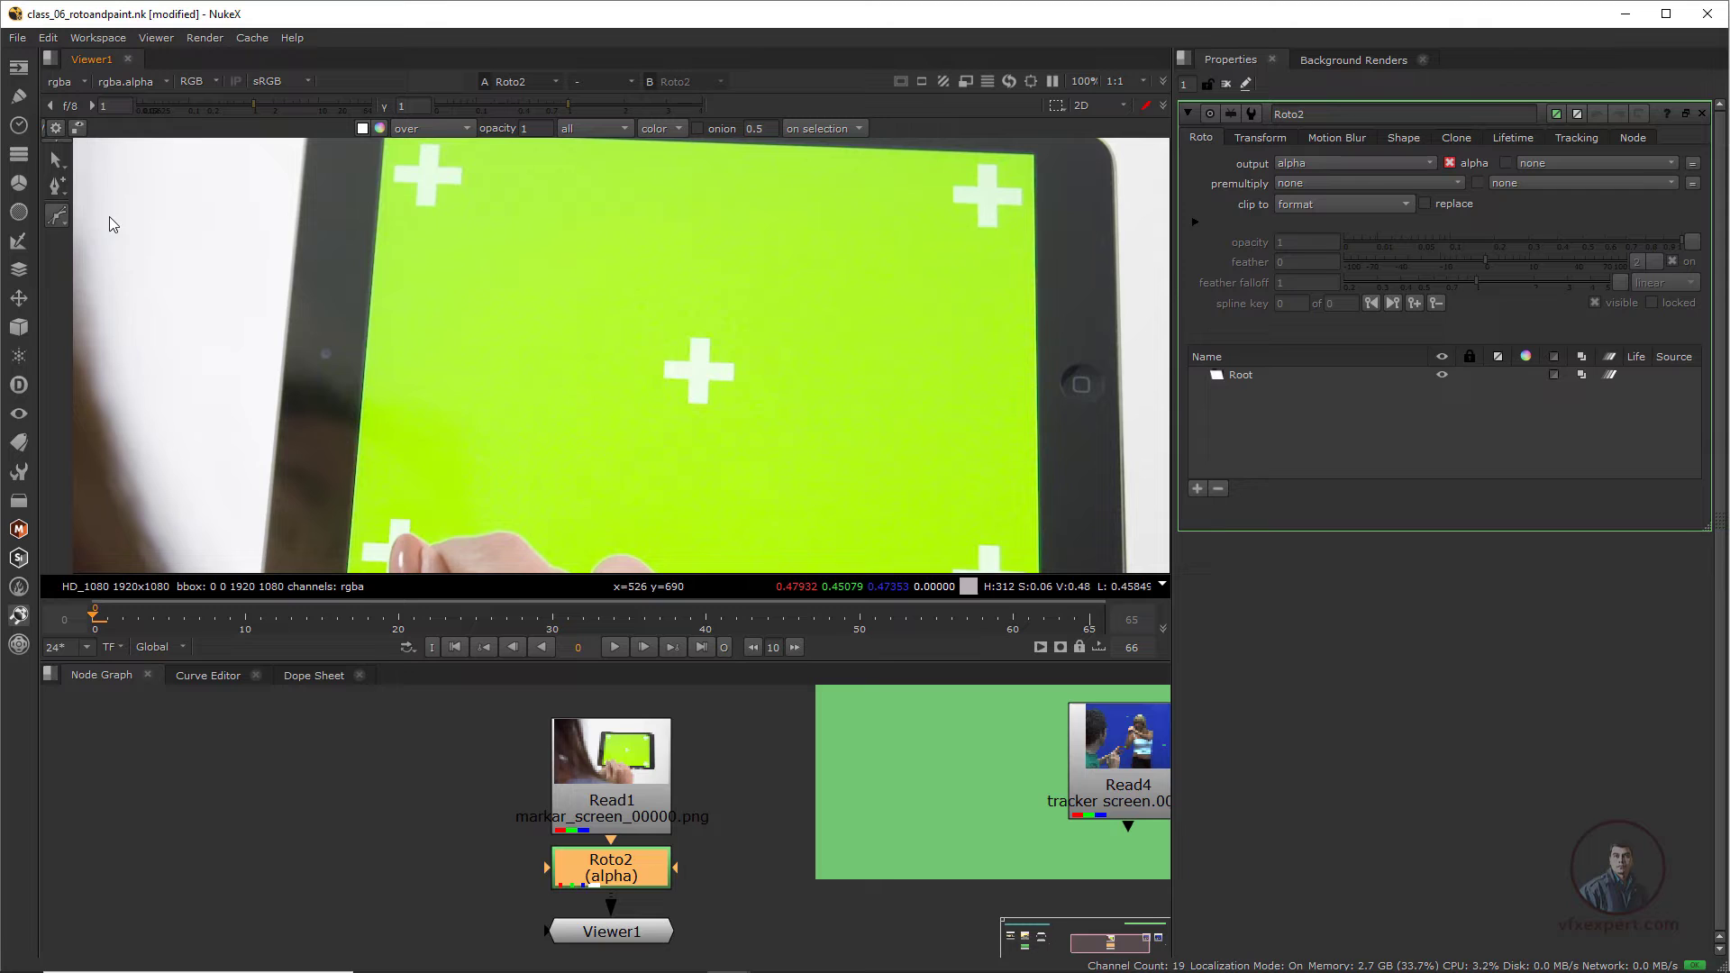
pyautogui.click(640, 394)
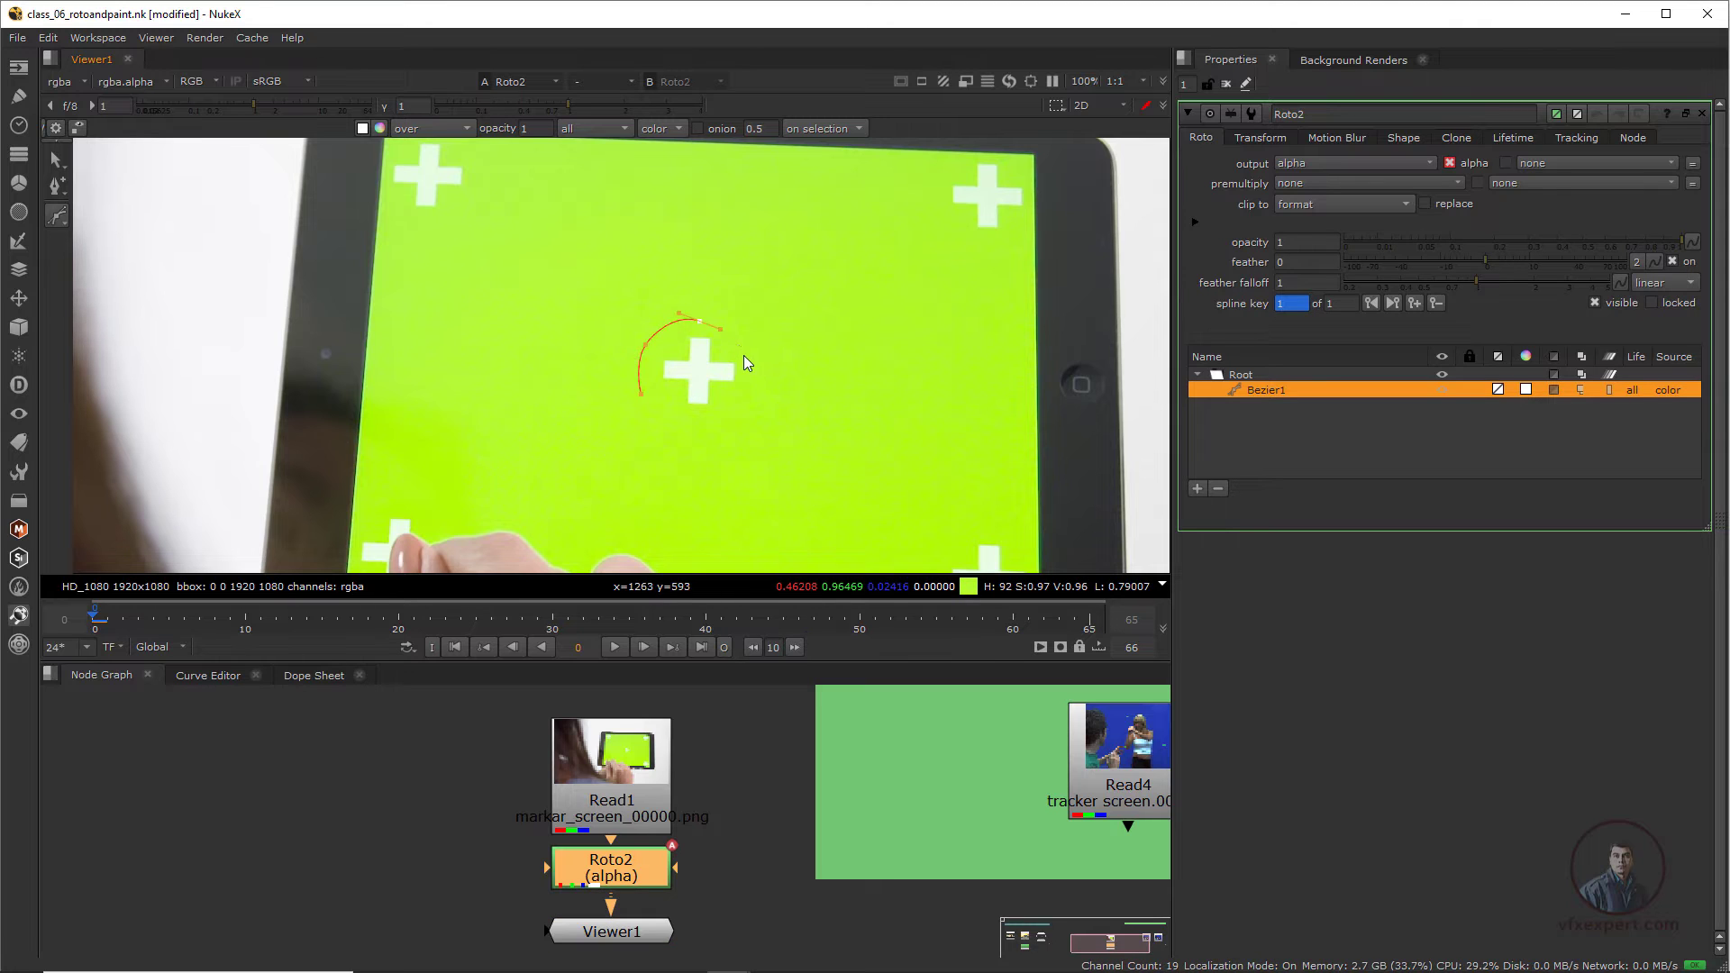
pyautogui.click(641, 394)
# - Select all points of the Bezier and center the shape on the middle cross marker, adjusting its size slightly
pyautogui.moveTo(591, 278); pyautogui.dragTo(775, 451)
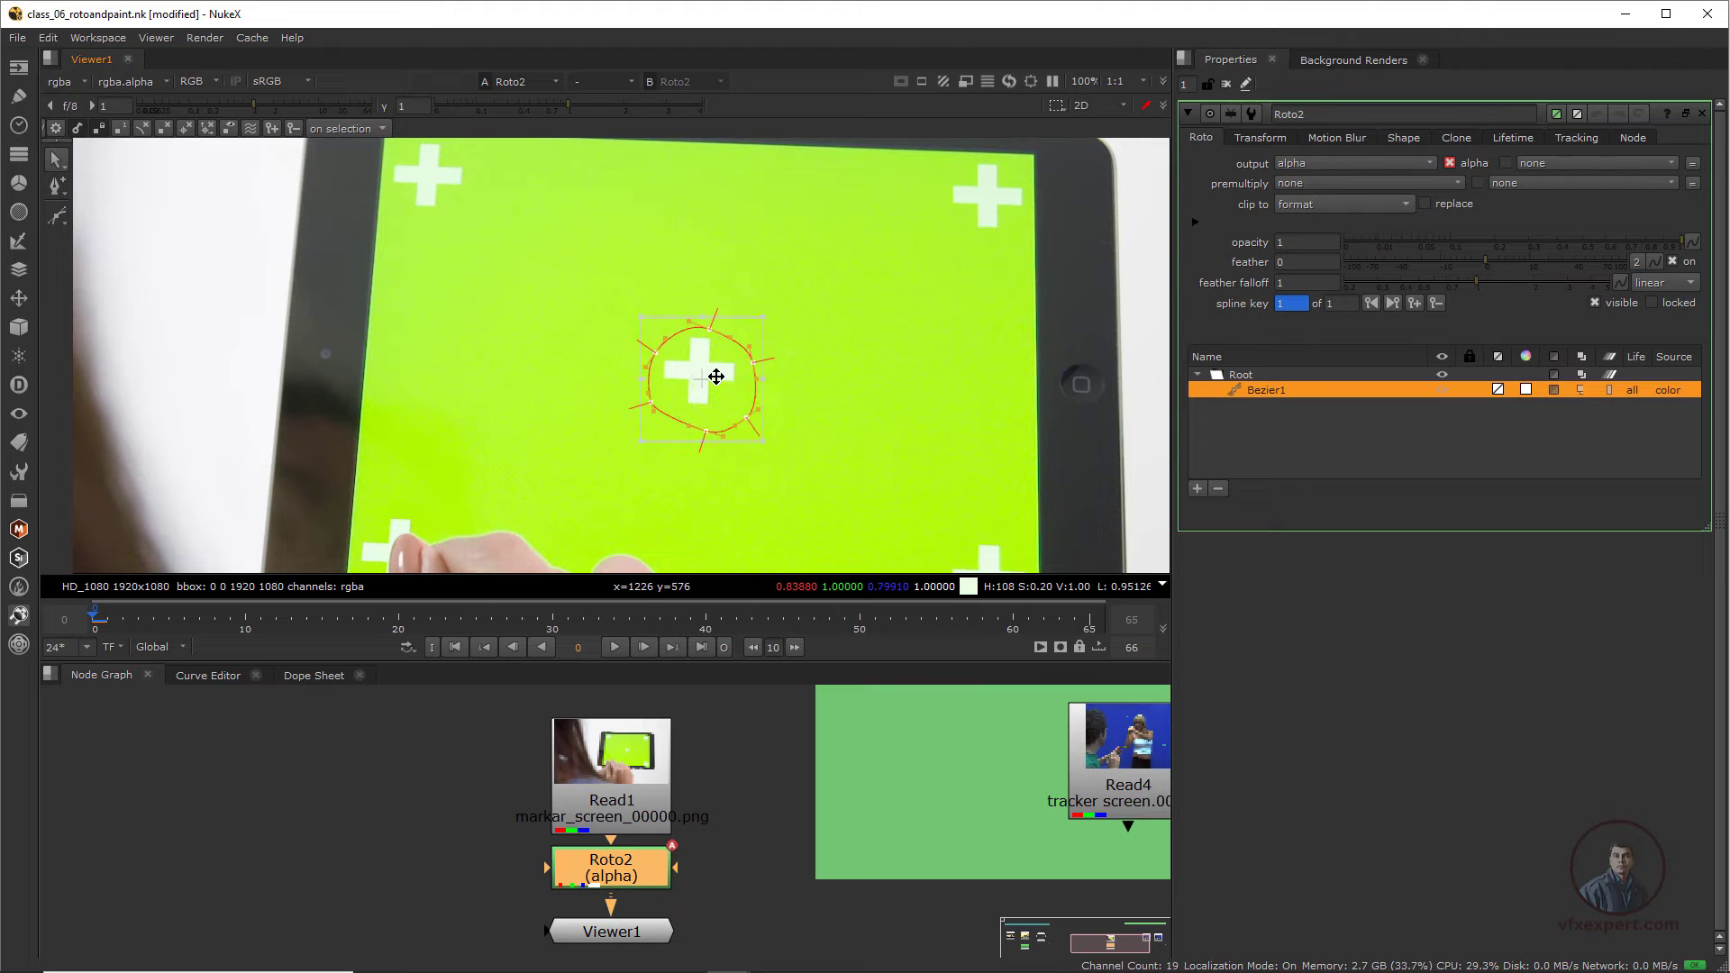
pyautogui.moveTo(716, 376); pyautogui.dragTo(711, 371)
pyautogui.moveTo(757, 437); pyautogui.dragTo(755, 436)
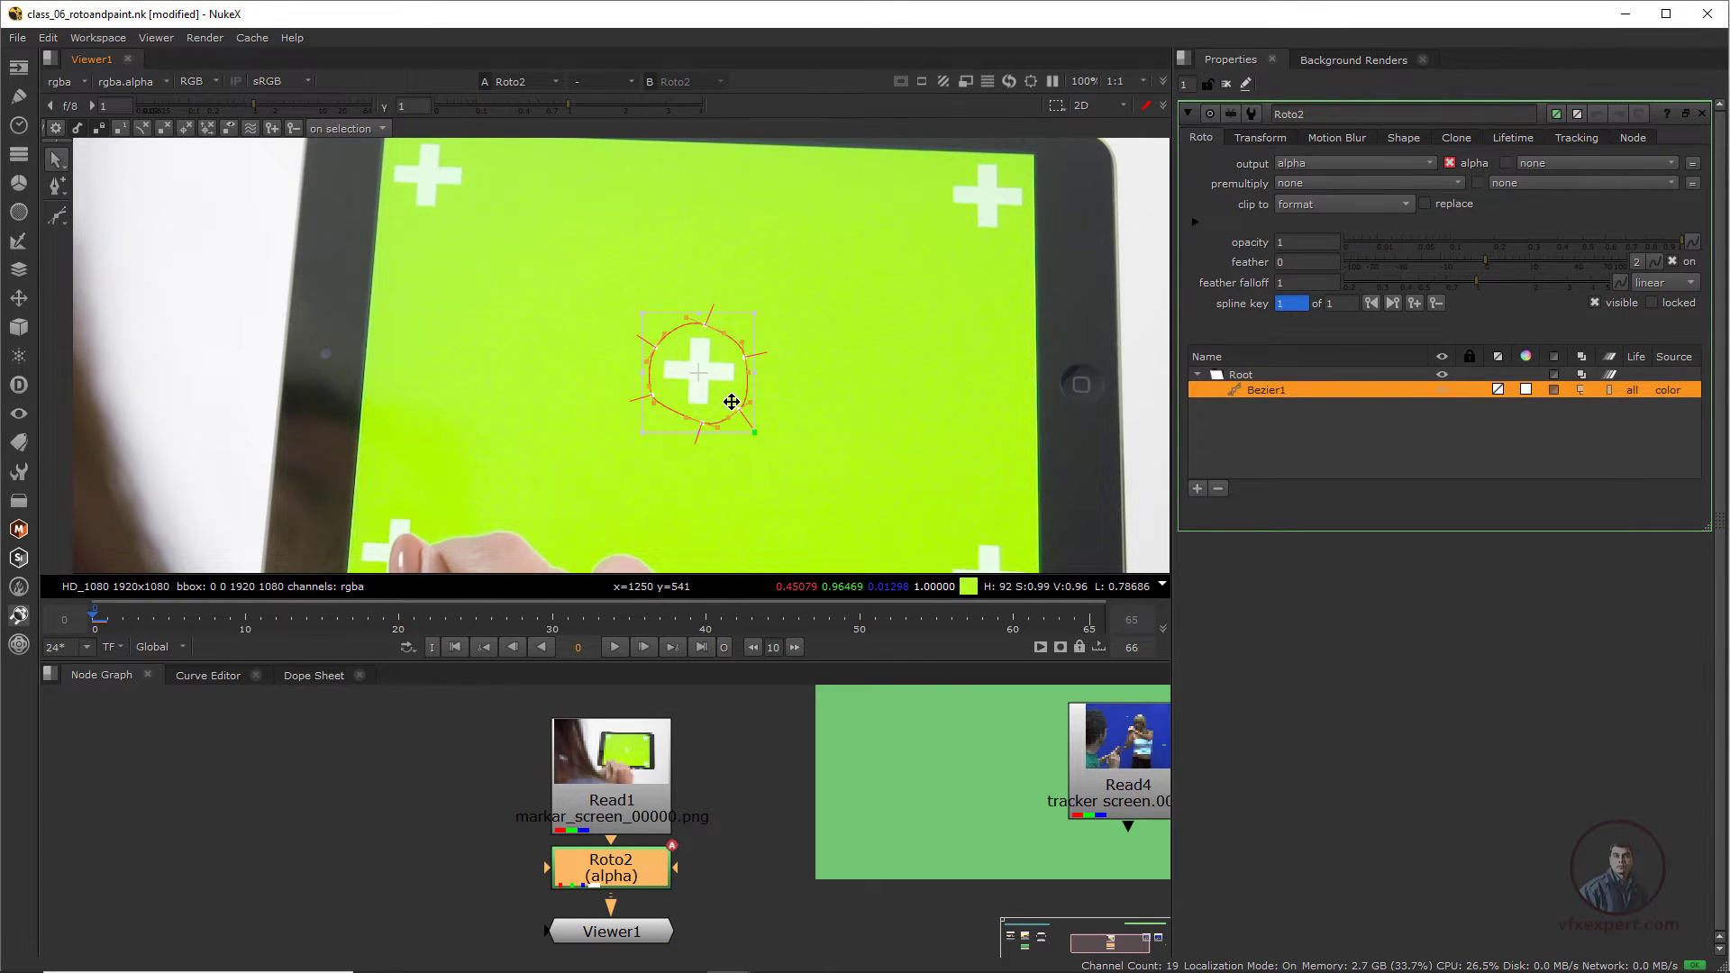
# - Feather the Bezier's edge outward and check the matte in the alpha channel
pyautogui.press('e')
pyautogui.scroll(2, 690, 310)
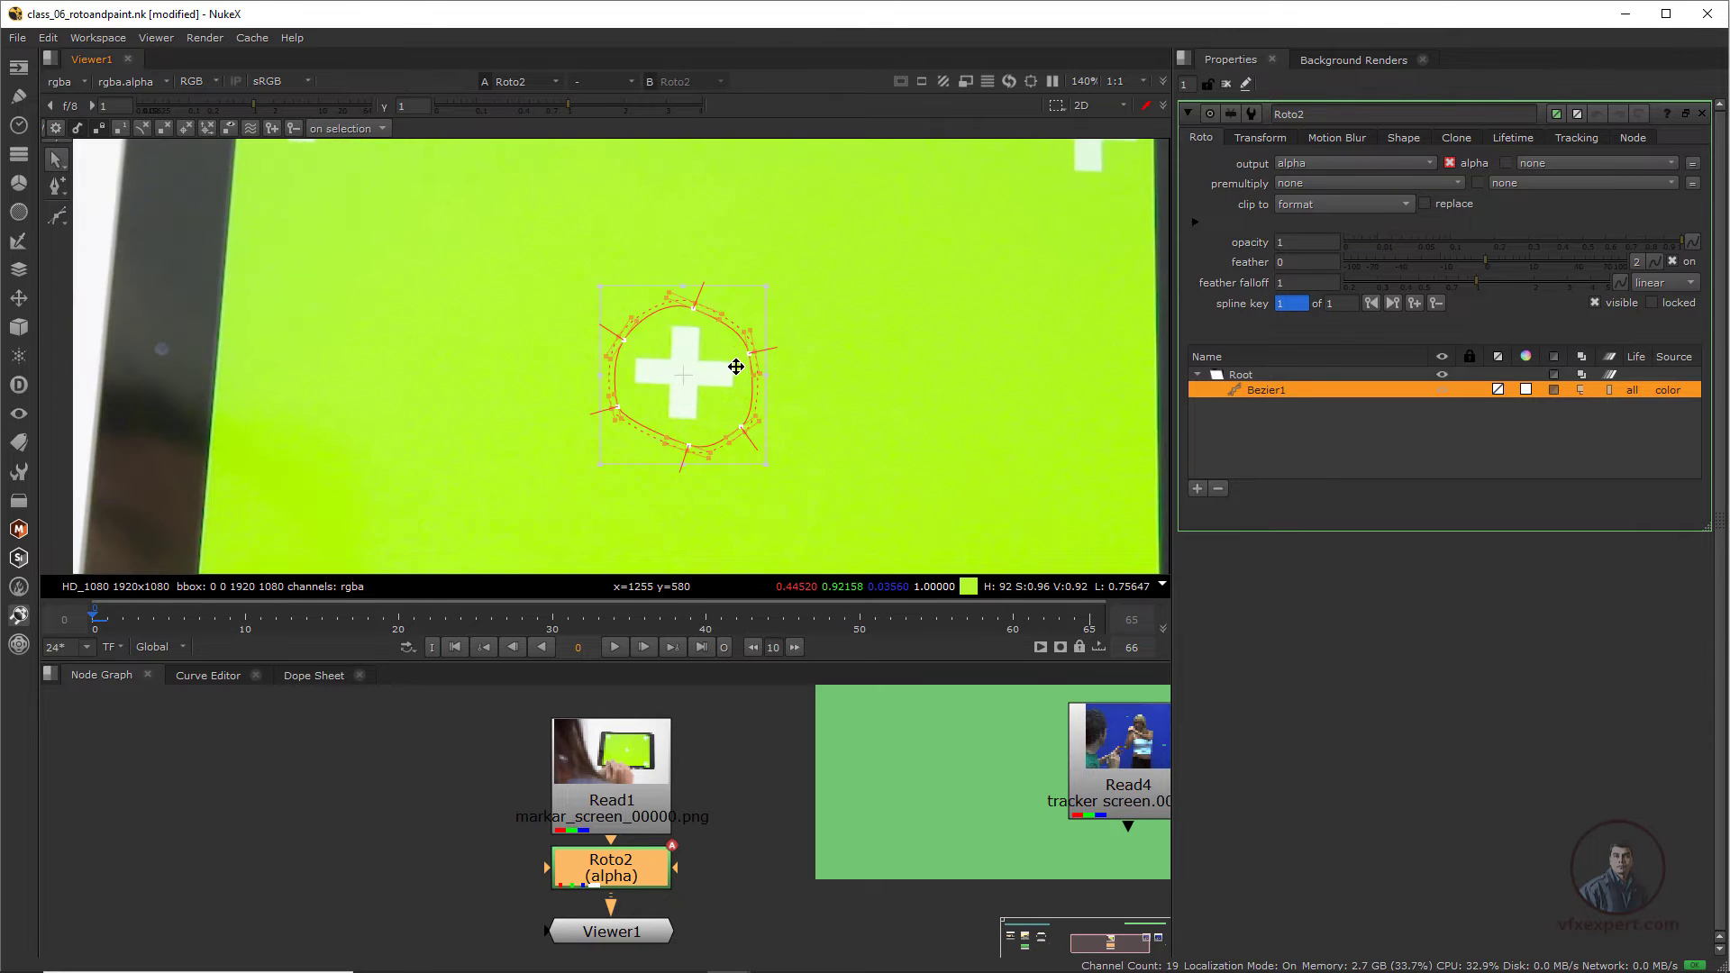
pyautogui.press('a')
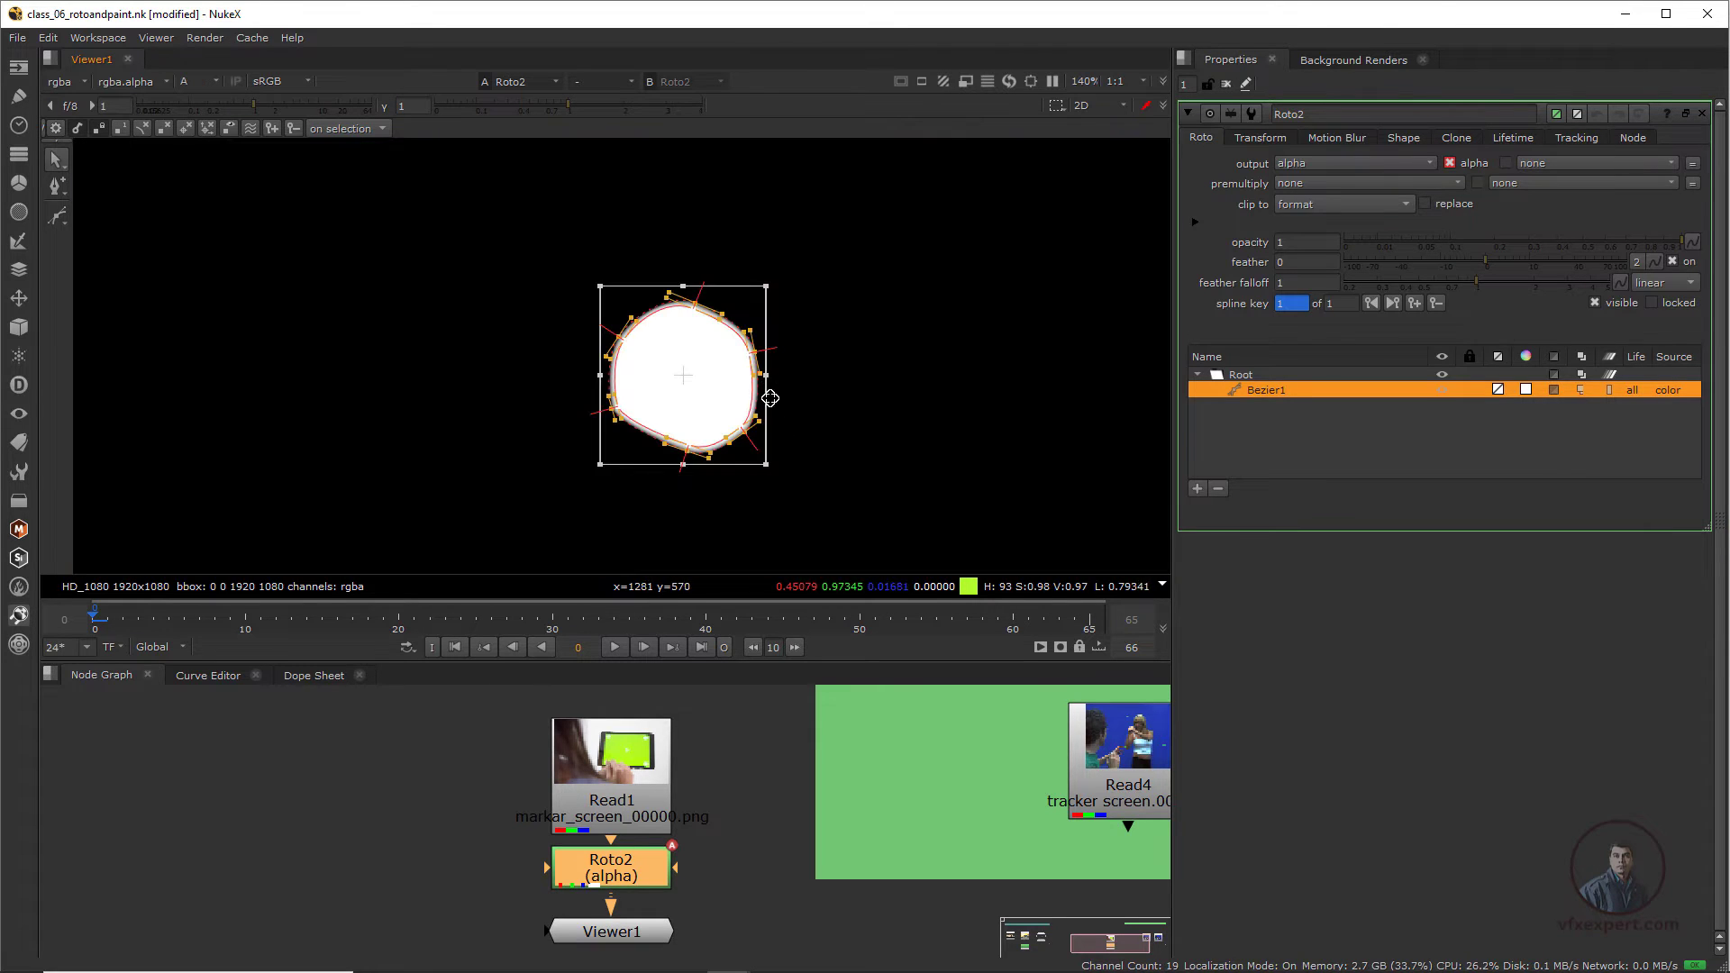
pyautogui.press('a')
pyautogui.scroll(-2, 759, 413)
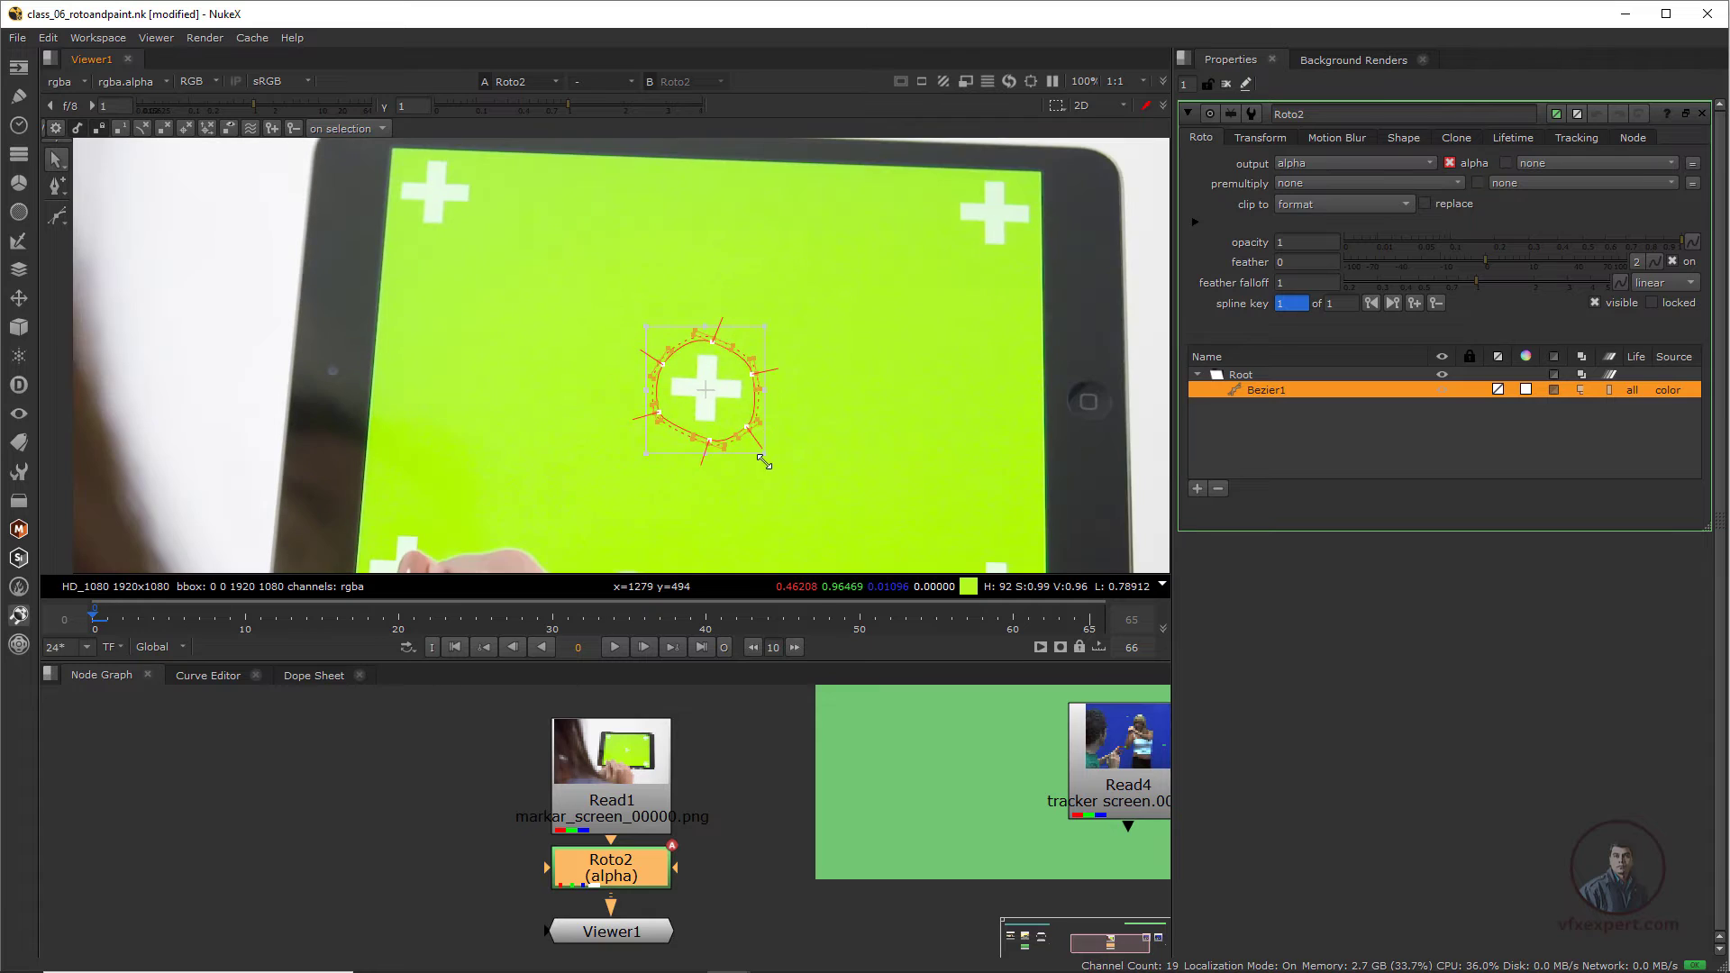
# - Keyframe the Bezier to follow the centre cross, repositioning it at frame 14 and at further frames along the shot
pyautogui.moveTo(760, 455); pyautogui.dragTo(698, 417, button='middle')
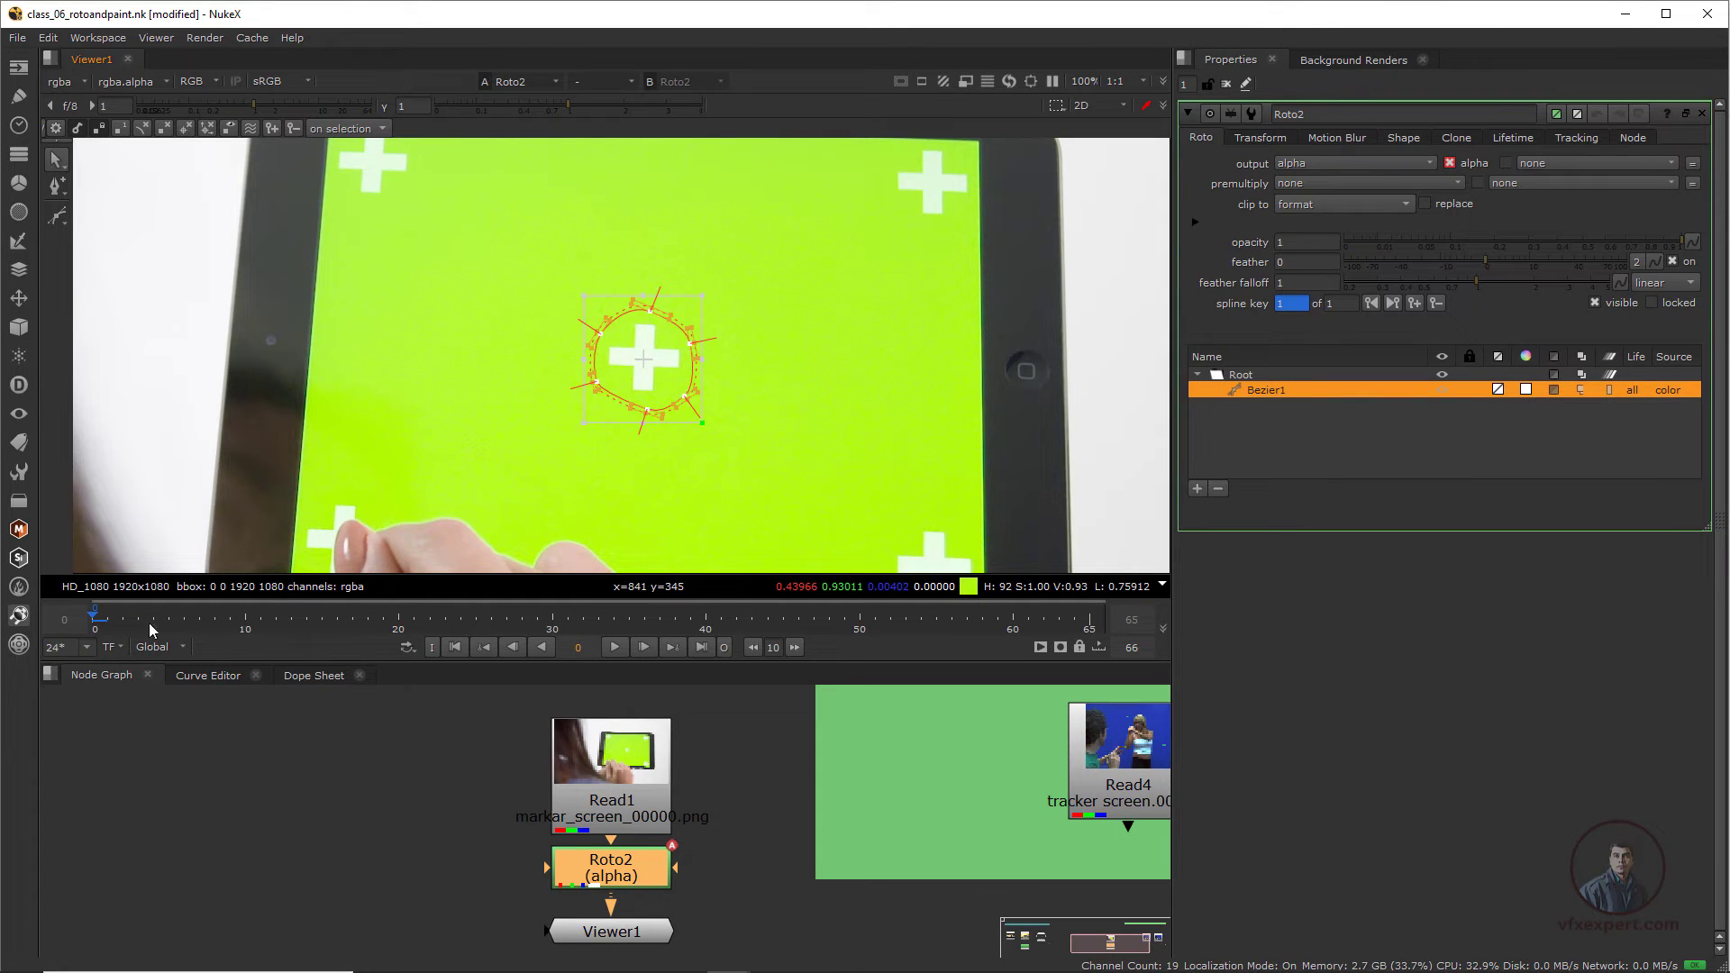
pyautogui.click(309, 626)
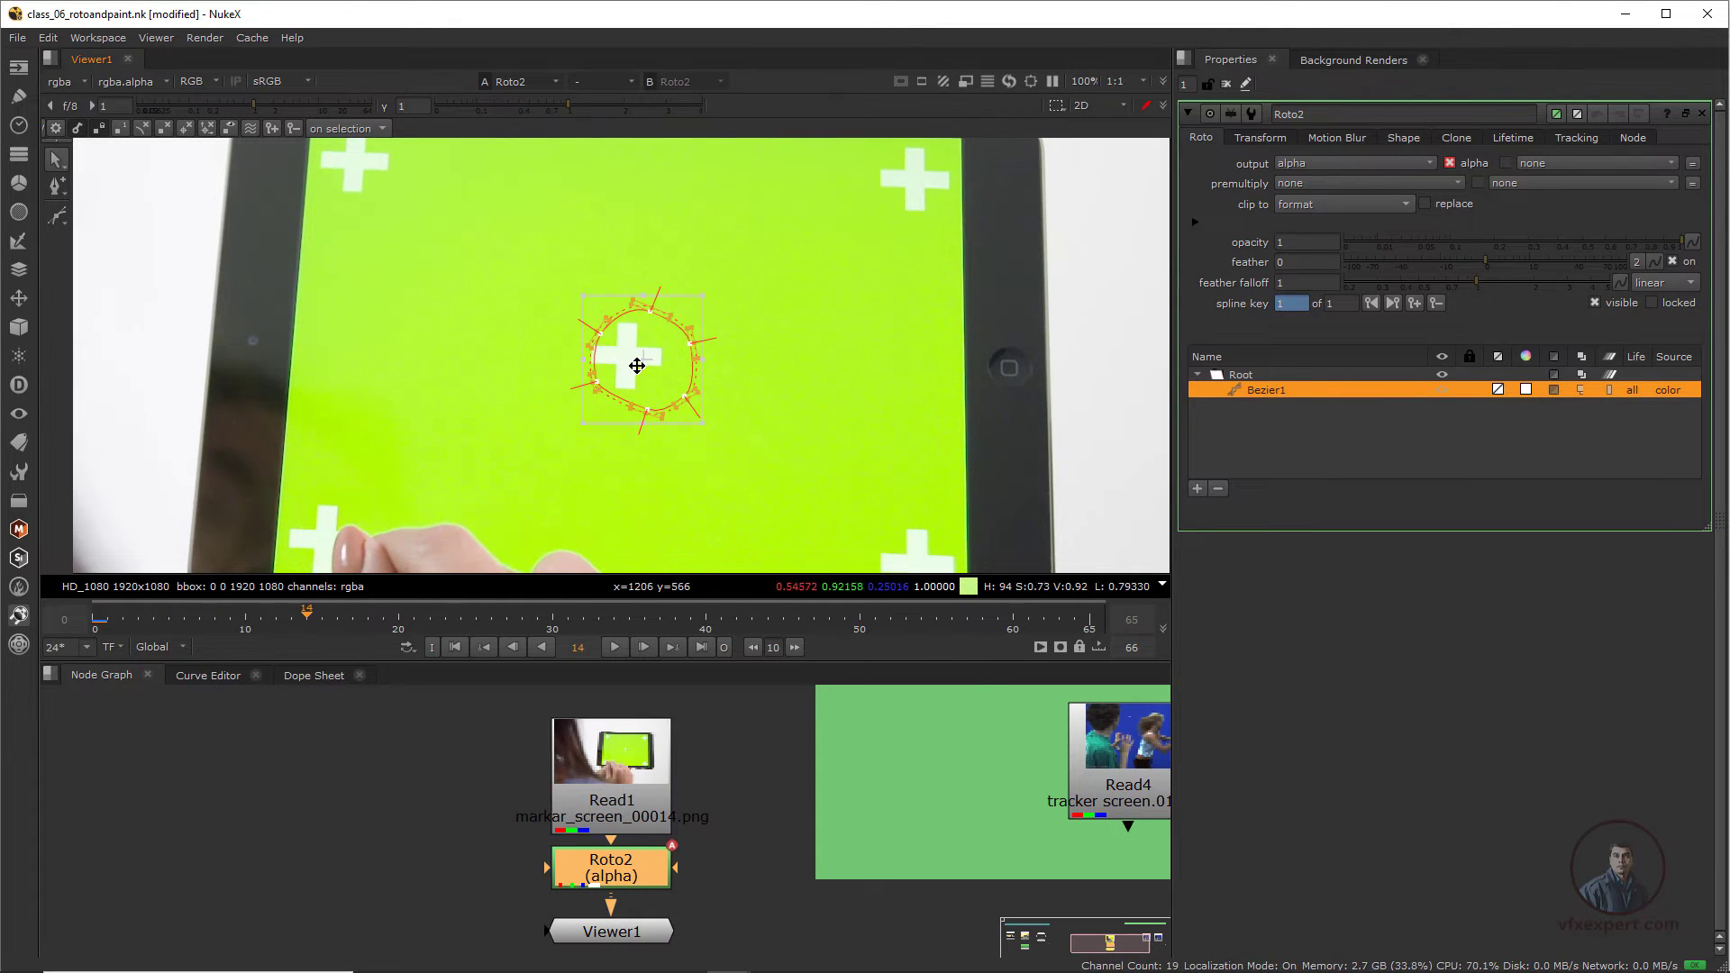
pyautogui.moveTo(637, 360); pyautogui.dragTo(616, 364)
pyautogui.moveTo(406, 622); pyautogui.dragTo(584, 620)
pyautogui.moveTo(656, 377); pyautogui.dragTo(612, 353)
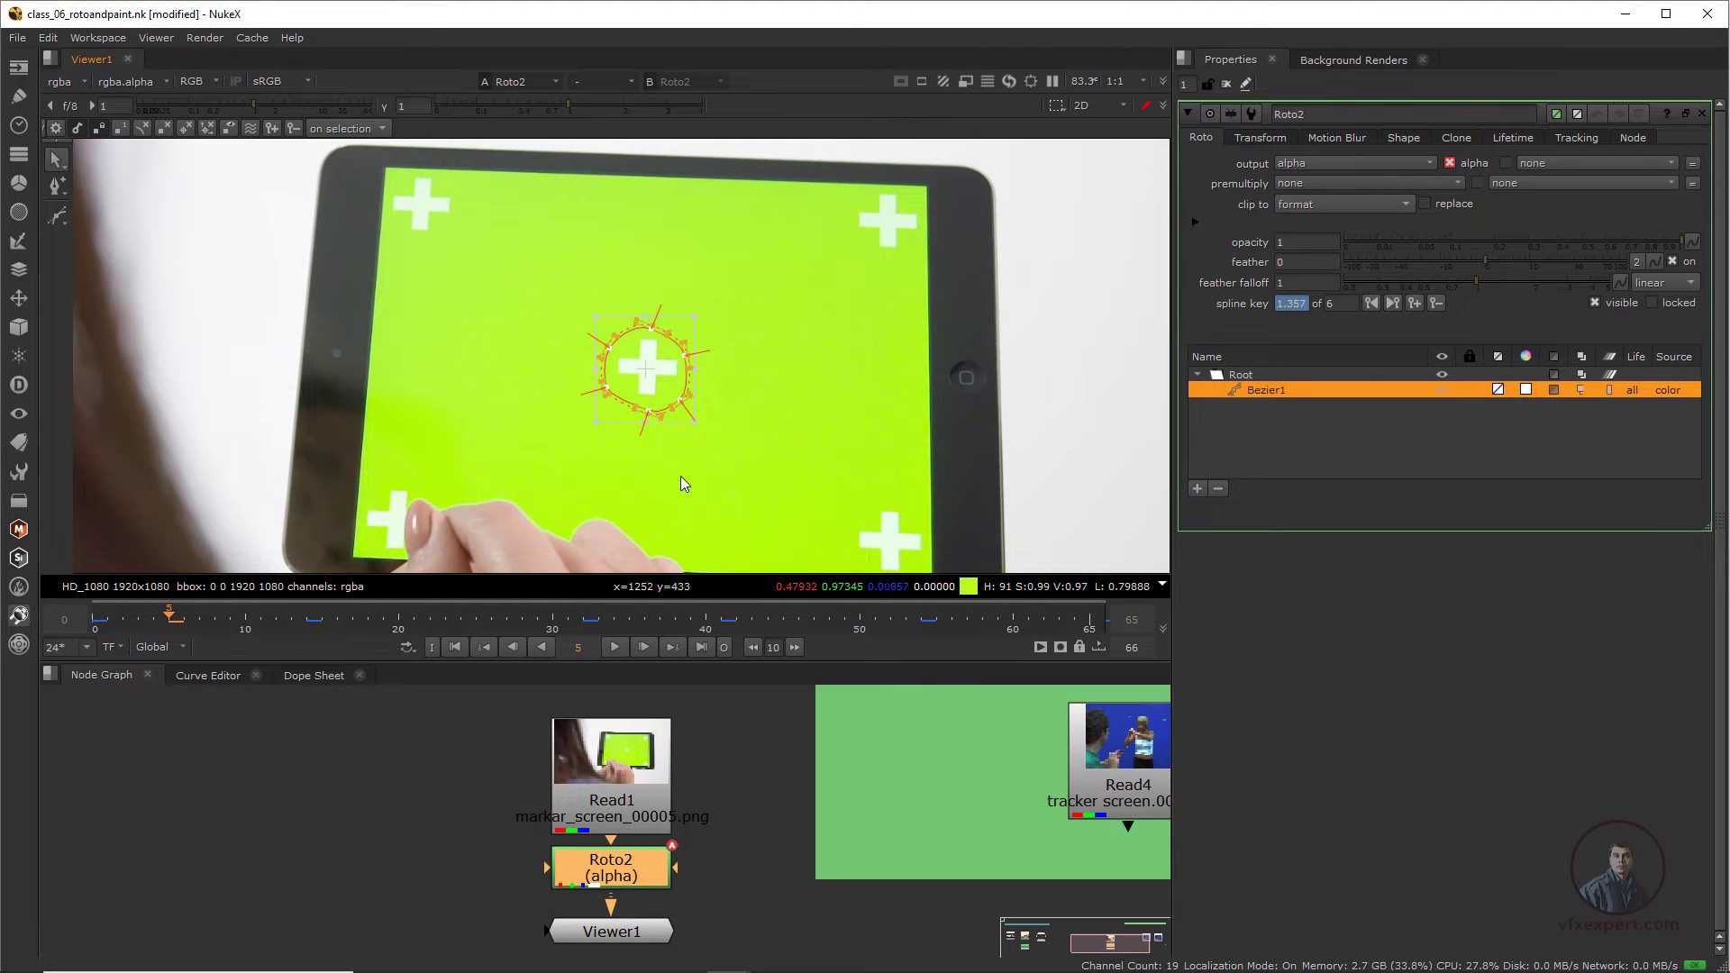
# - Enlarge the node graph area and set Roto2's output to rgba
pyautogui.scroll(-4, 685, 480)
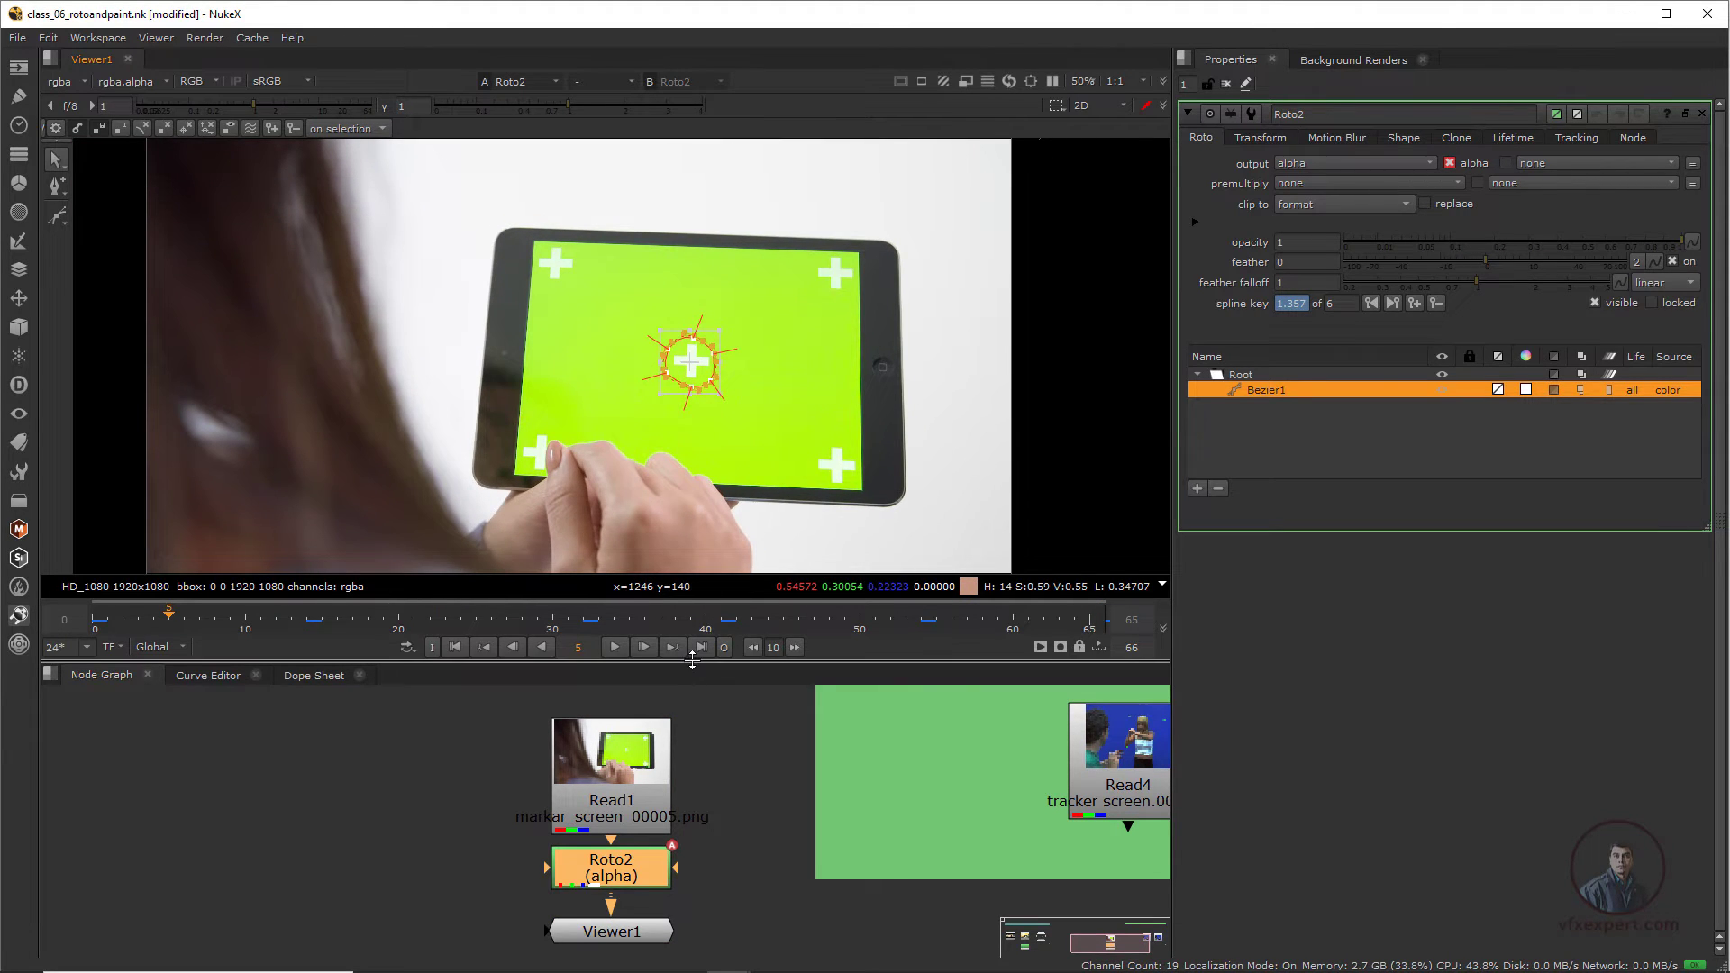
pyautogui.moveTo(692, 663); pyautogui.dragTo(692, 561)
pyautogui.scroll(1, 827, 242)
pyautogui.moveTo(830, 314); pyautogui.dragTo(695, 356, button='middle')
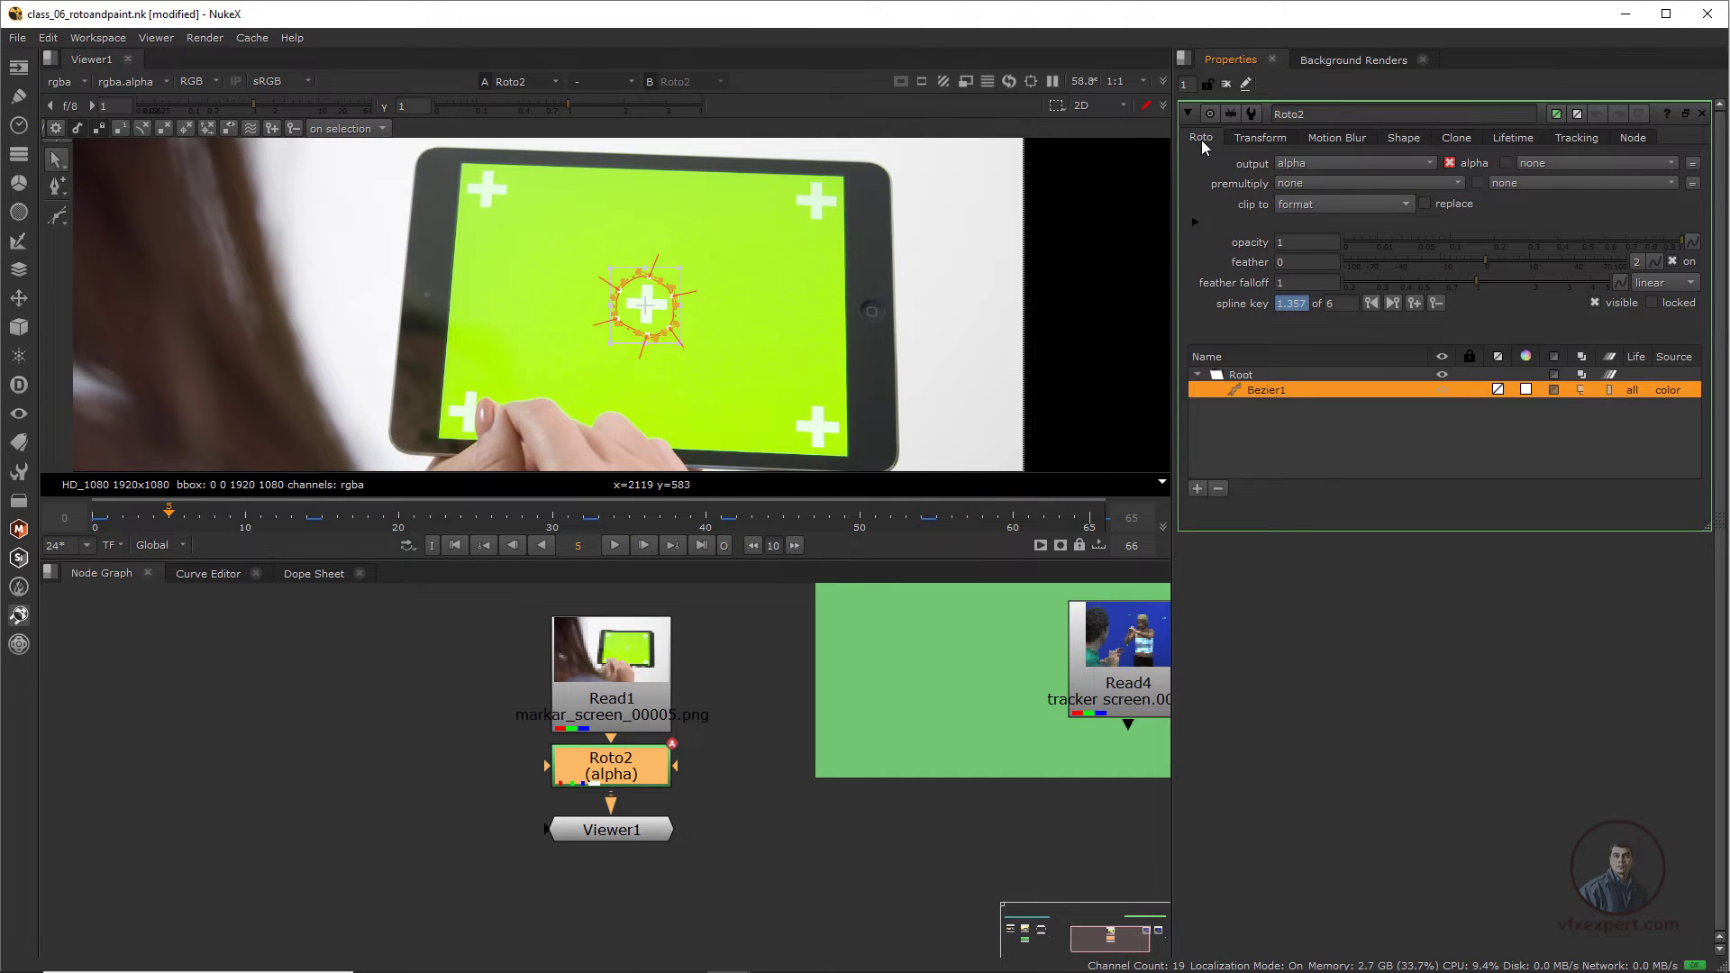
pyautogui.click(1307, 162)
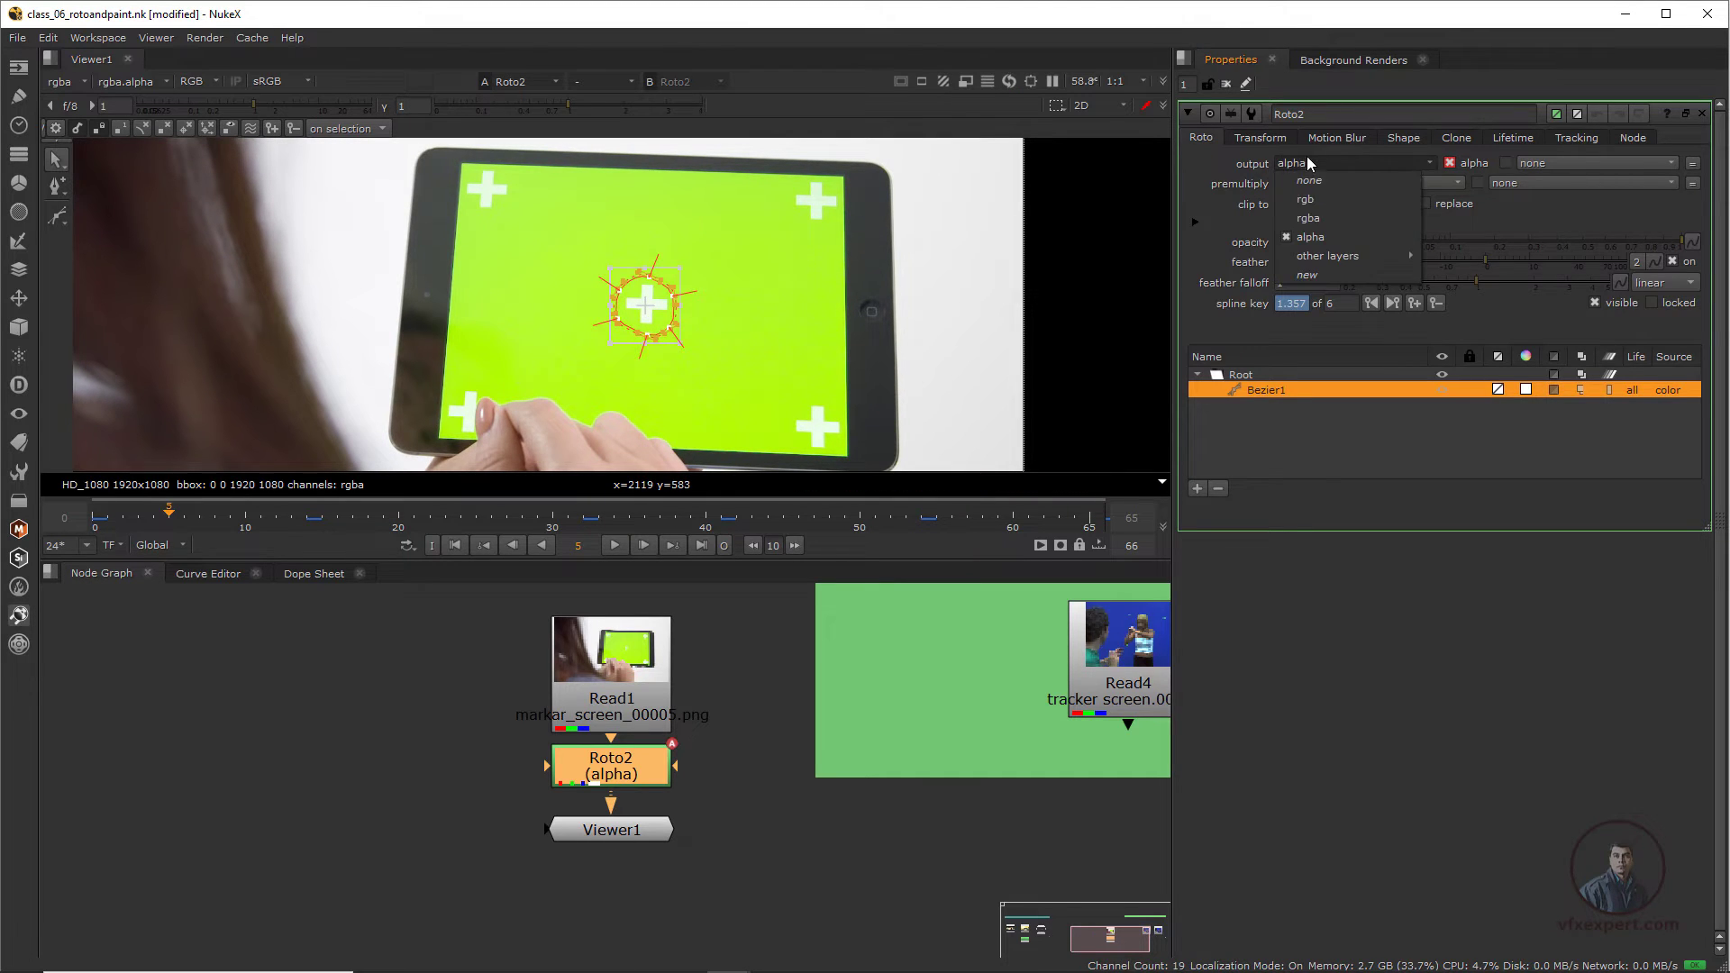
pyautogui.click(1321, 220)
pyautogui.scroll(1, 706, 319)
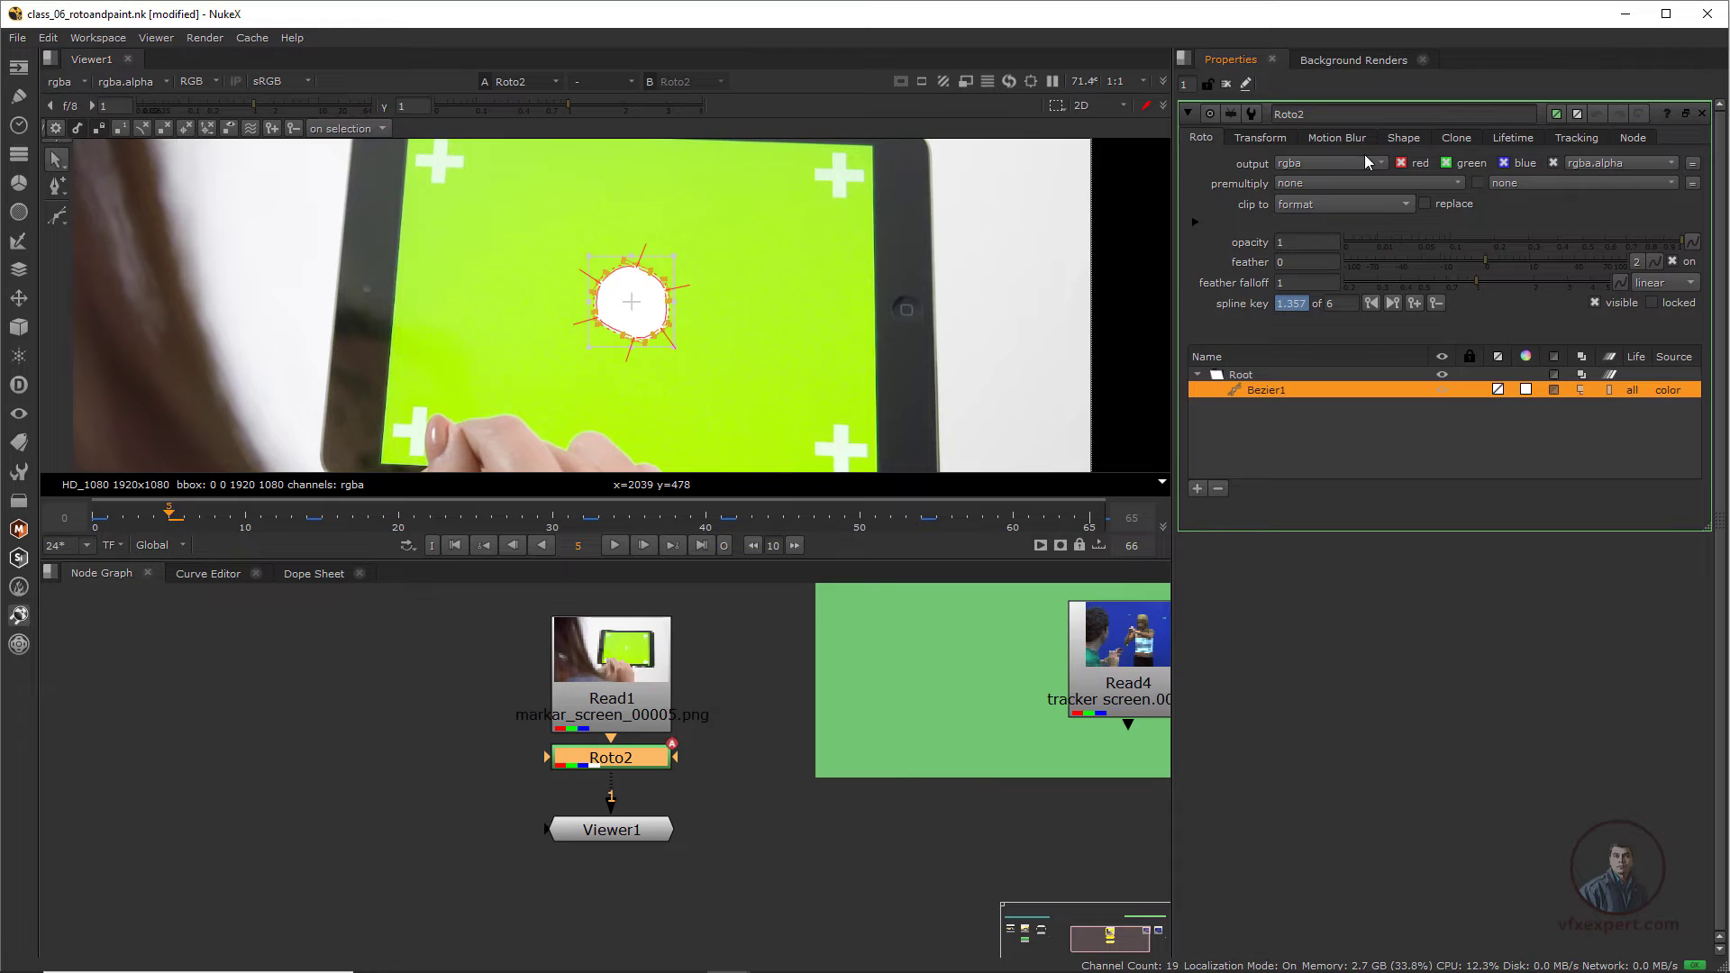
# - Examine the source options for the Bezier shape and the bg1 input of Roto2
pyautogui.click(1407, 137)
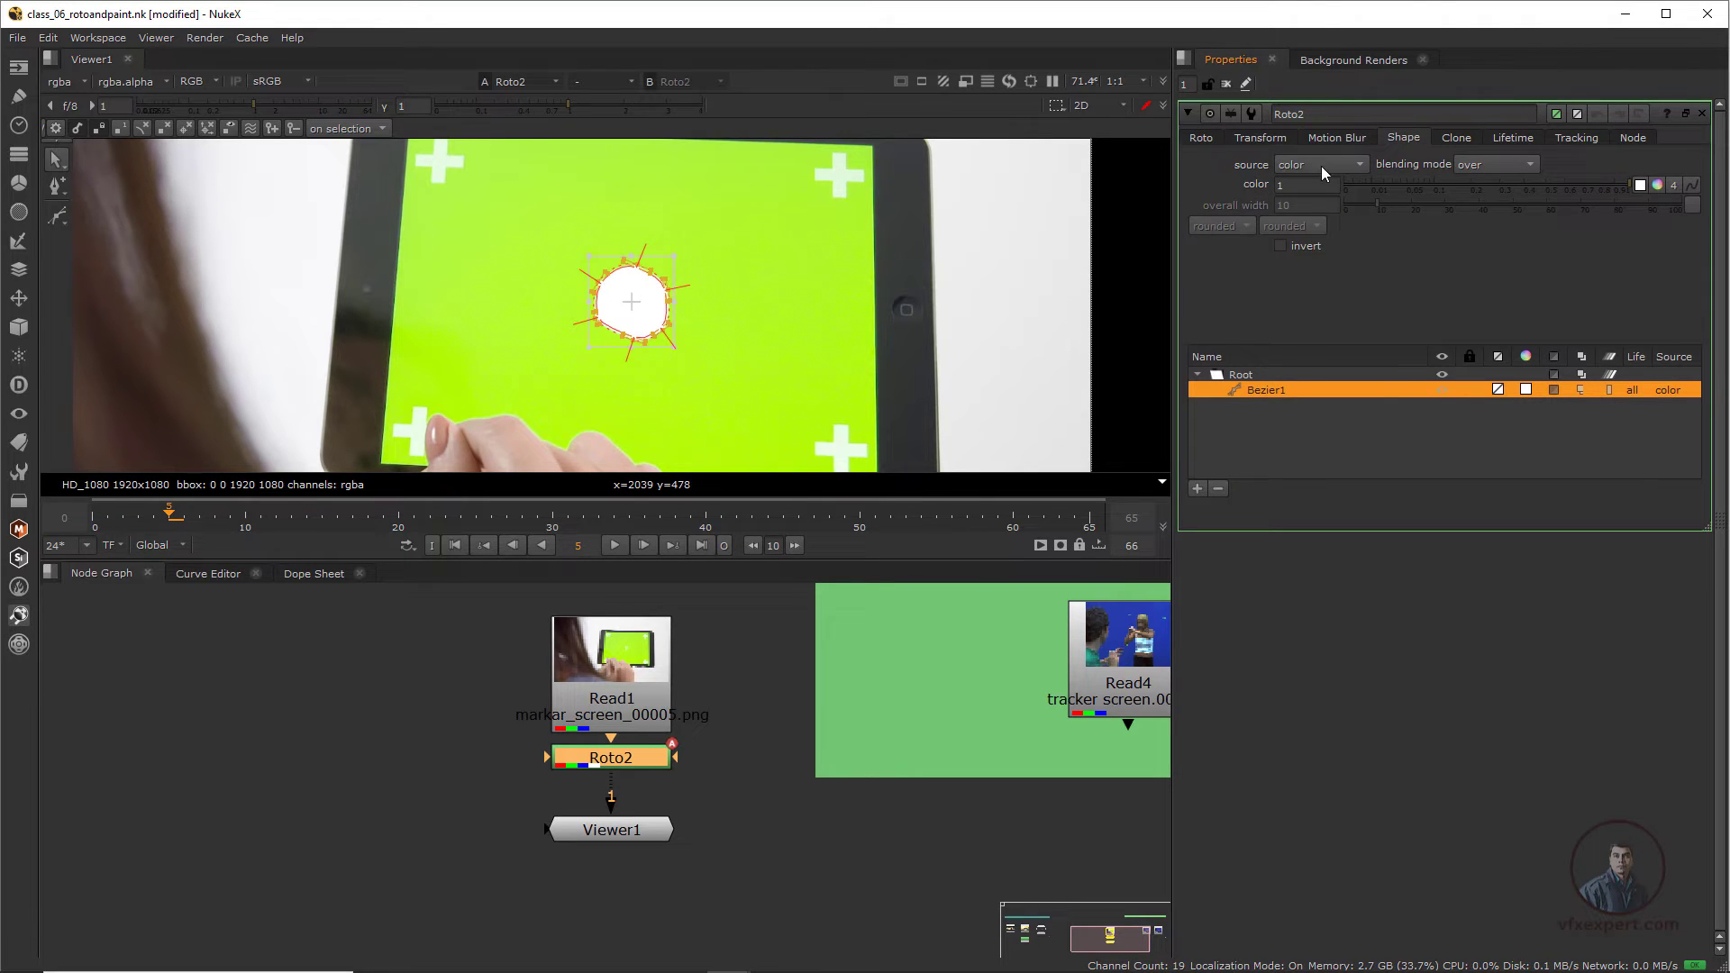
pyautogui.click(1346, 160)
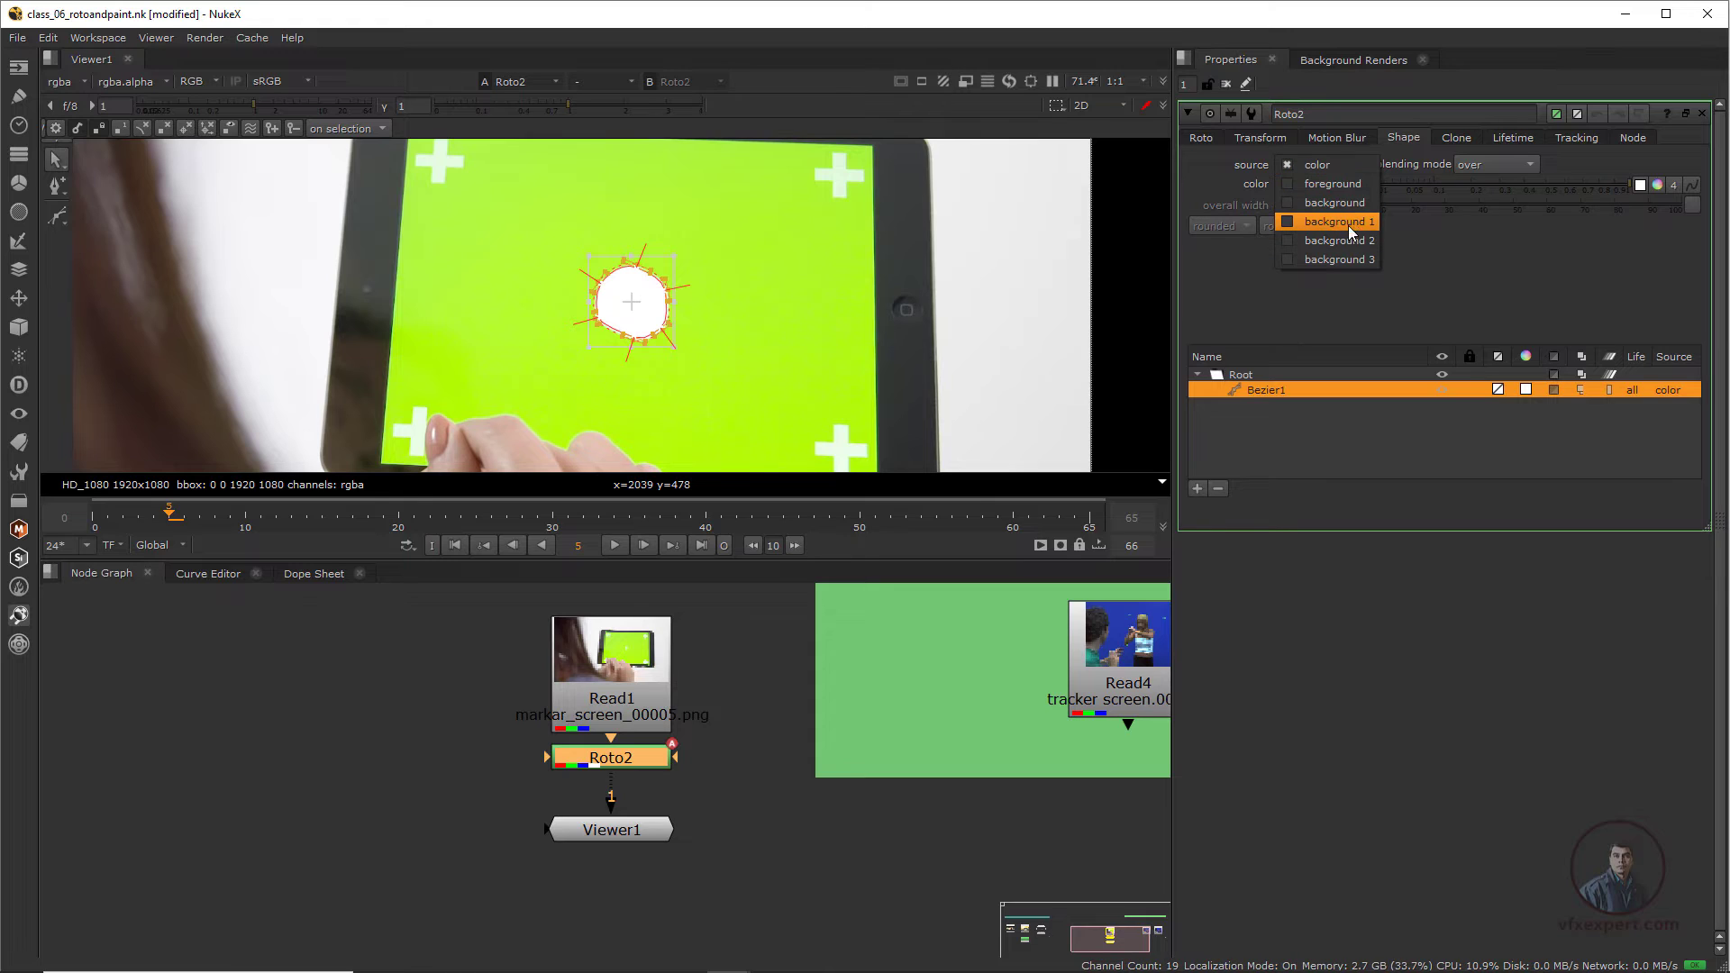
pyautogui.click(550, 763)
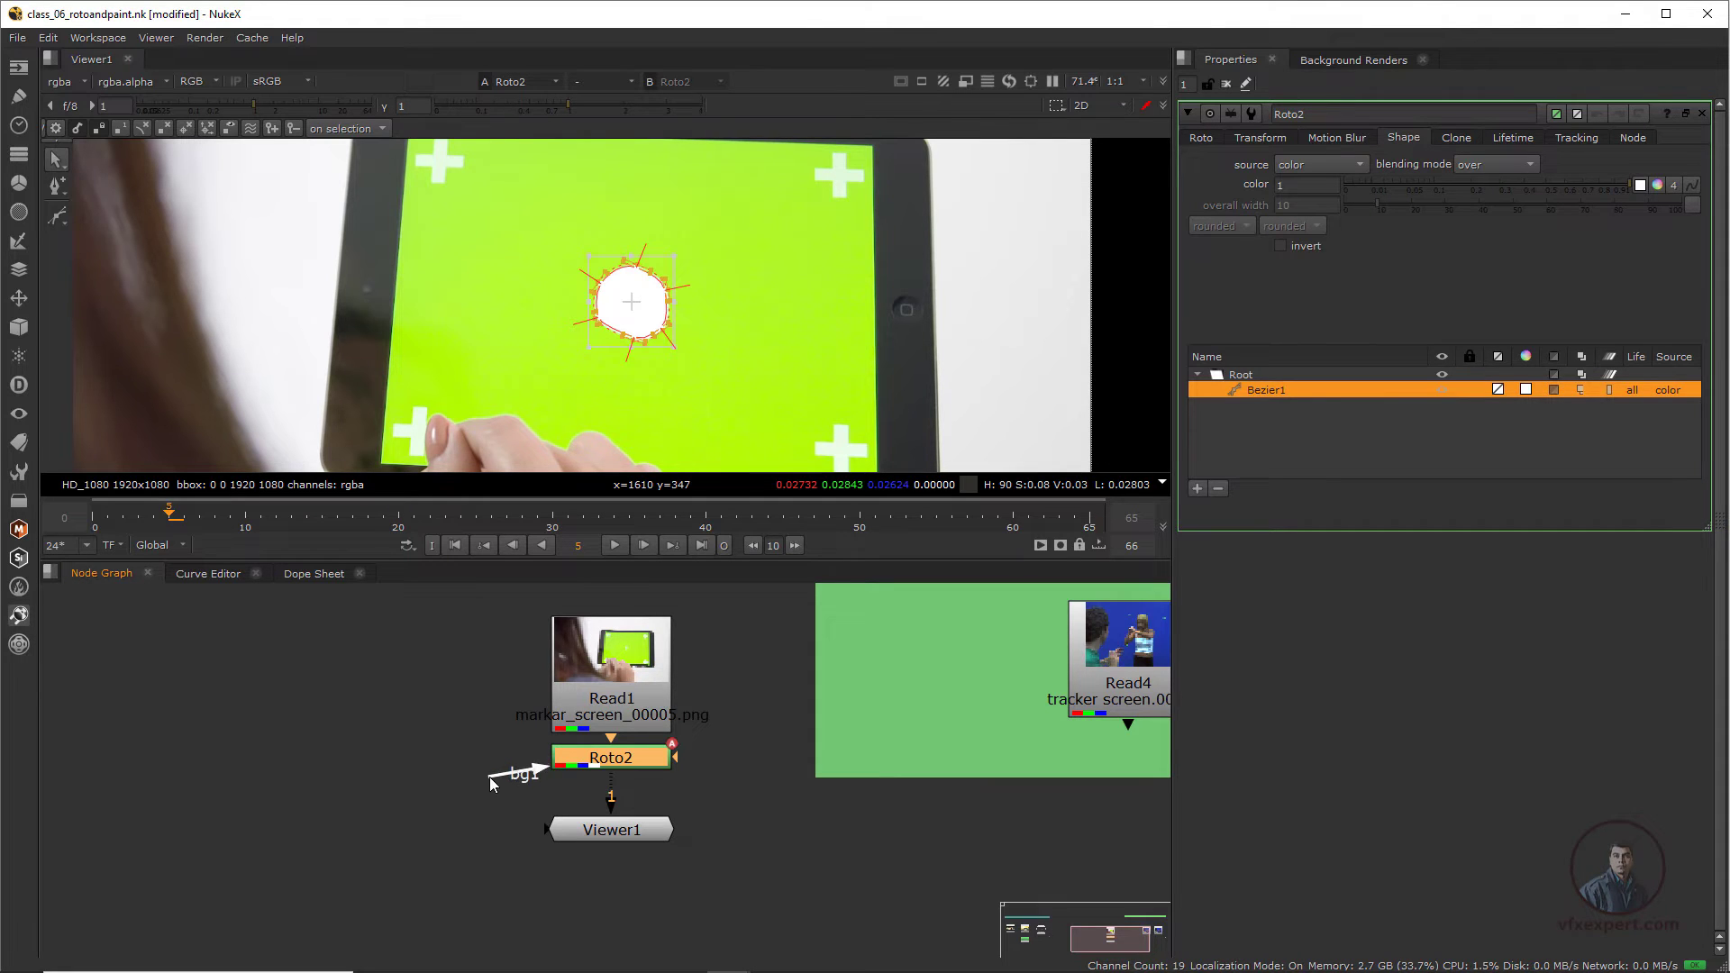
pyautogui.moveTo(487, 760); pyautogui.dragTo(496, 775)
# - Space Viewer1 and Roto2 further down below Read1
pyautogui.moveTo(644, 835); pyautogui.dragTo(644, 900)
pyautogui.moveTo(652, 760); pyautogui.dragTo(647, 811)
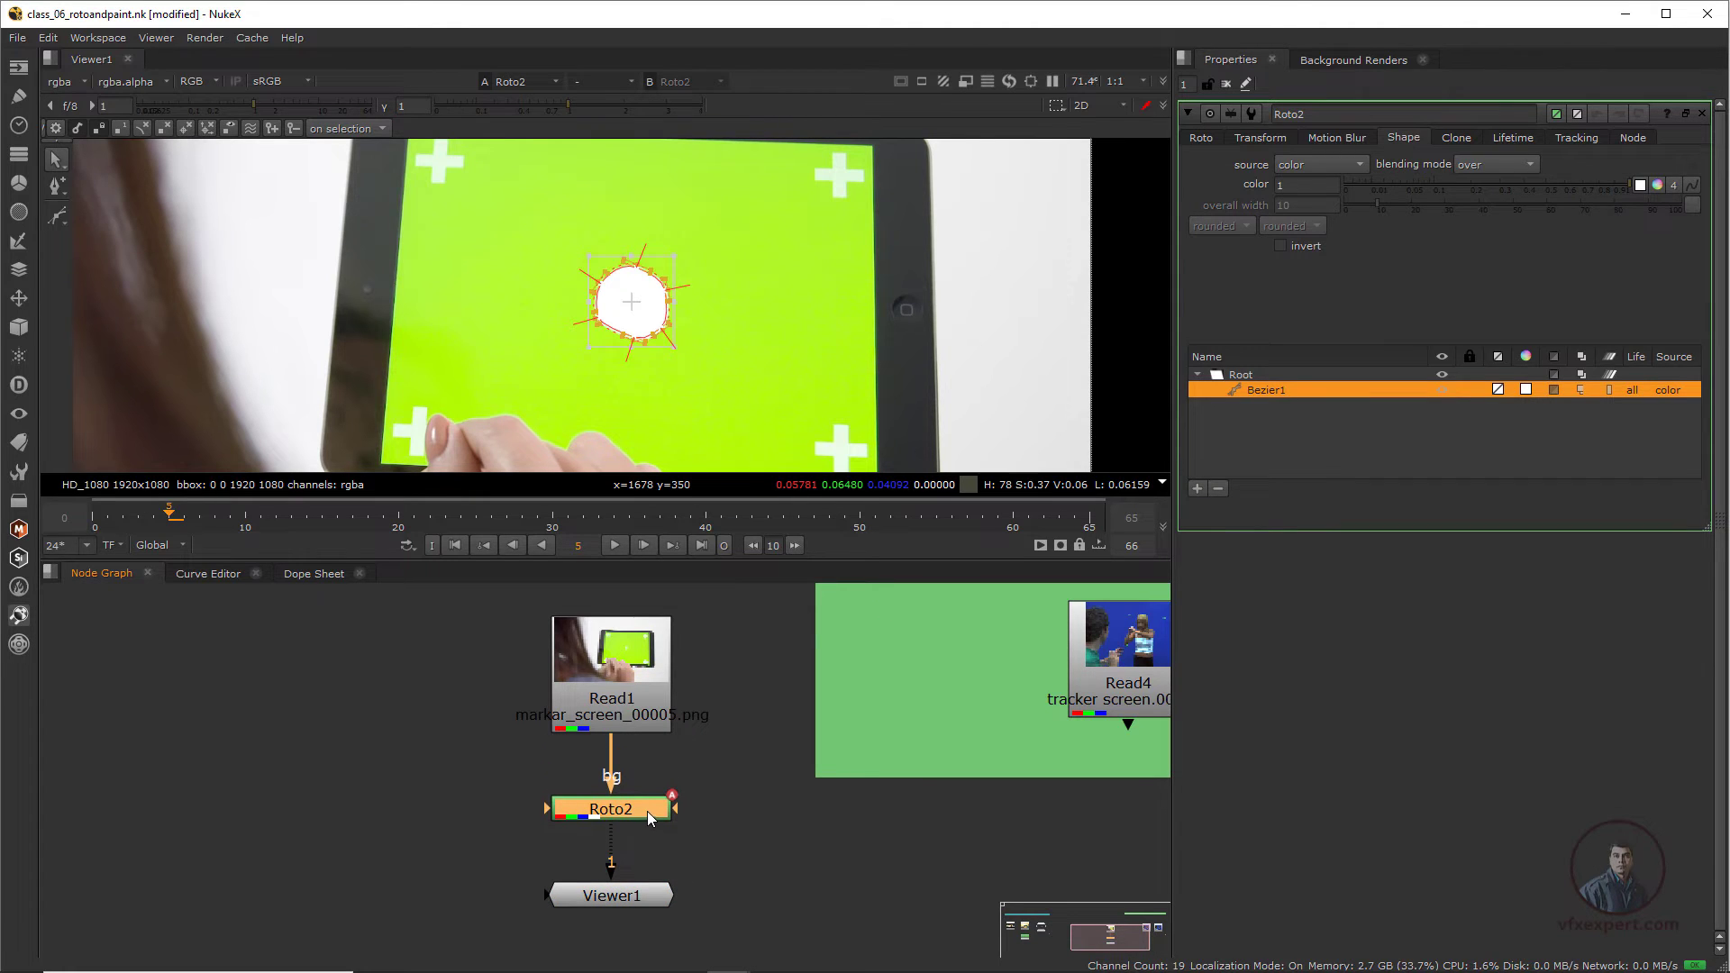
# - Set the Bezier shape's source to background 1
pyautogui.click(1209, 139)
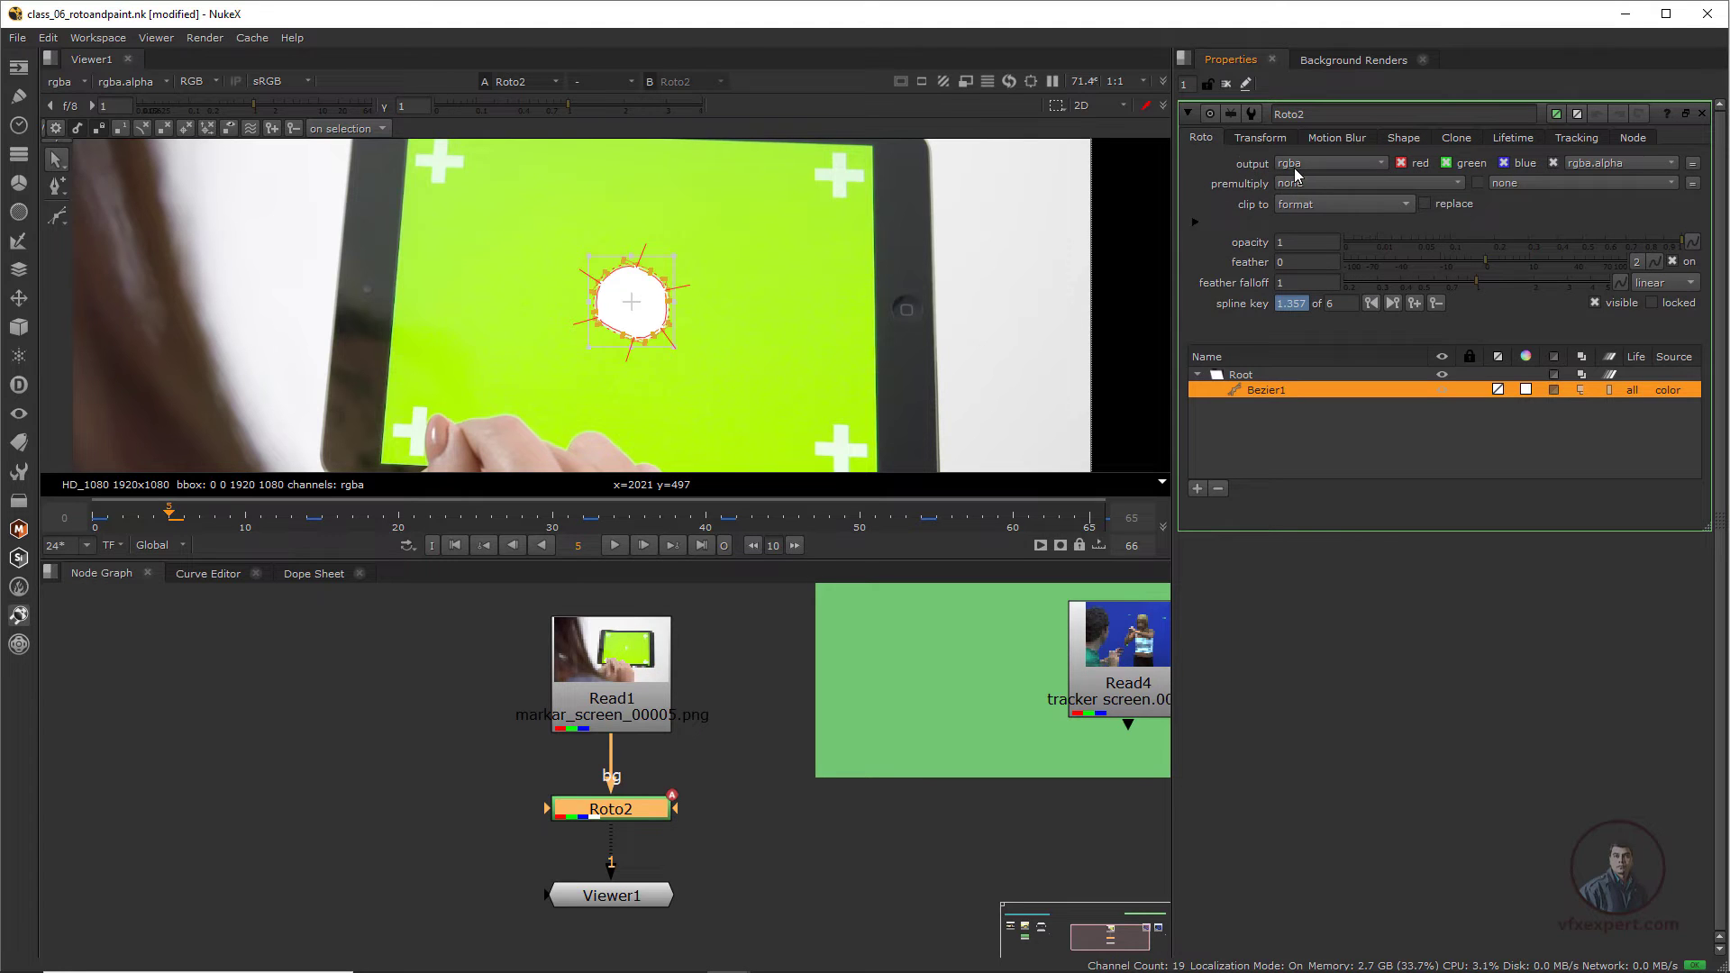
pyautogui.click(1404, 139)
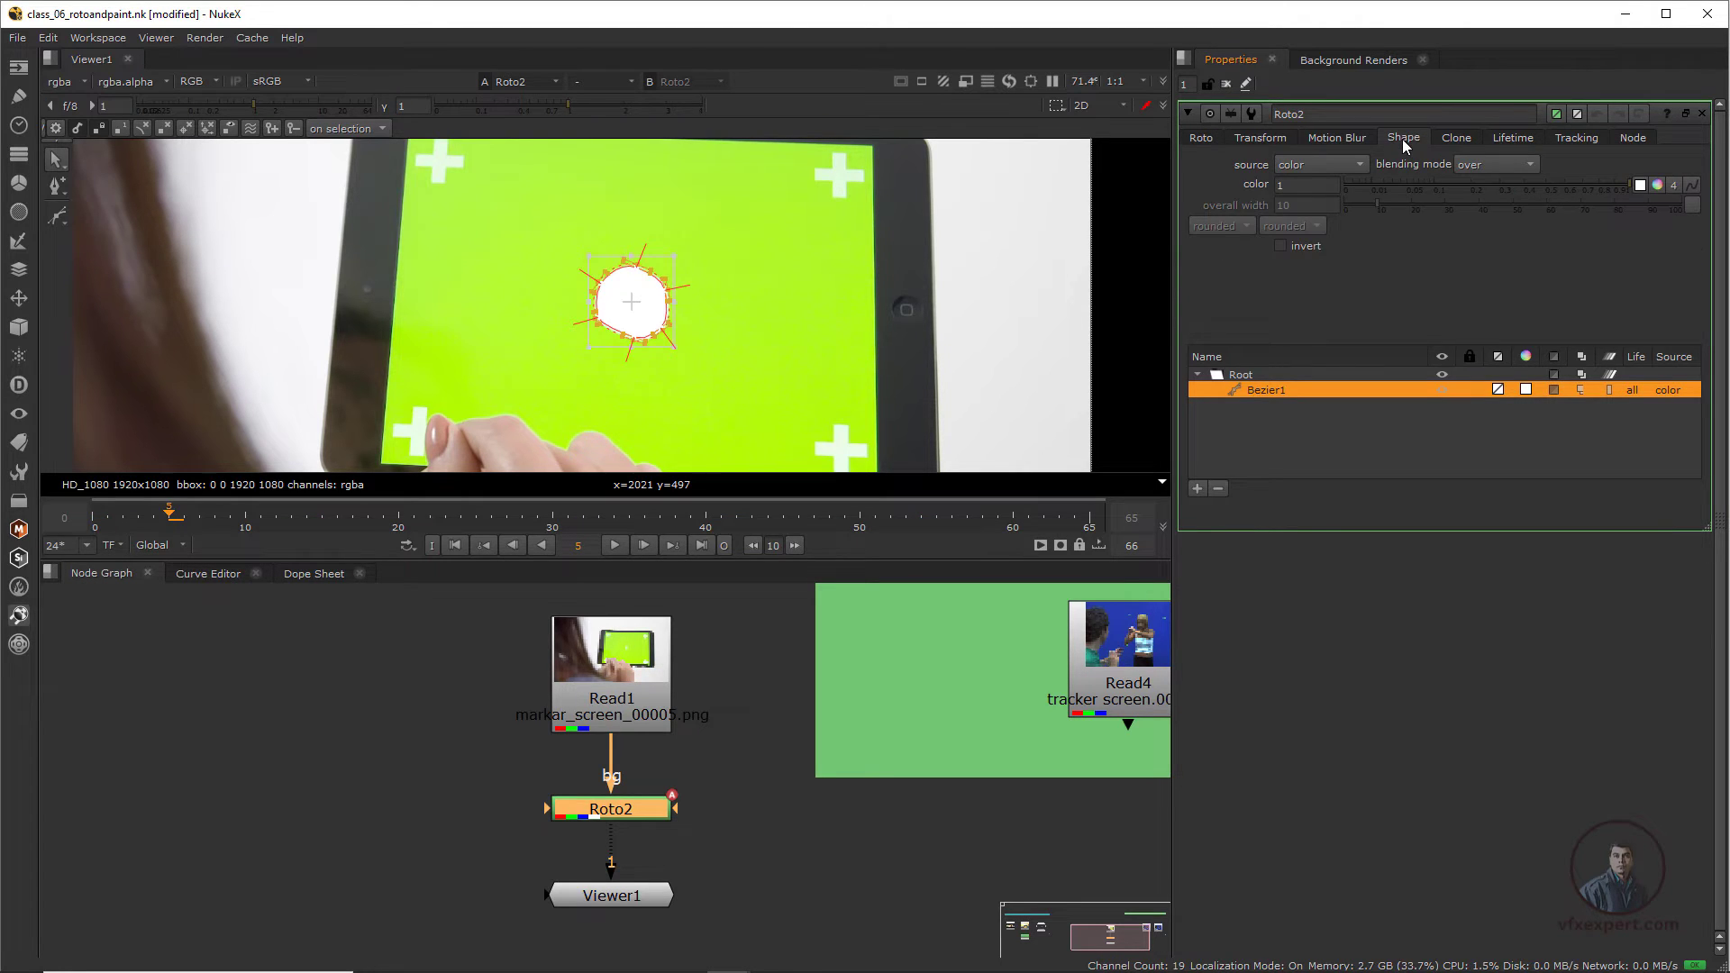
pyautogui.click(1354, 162)
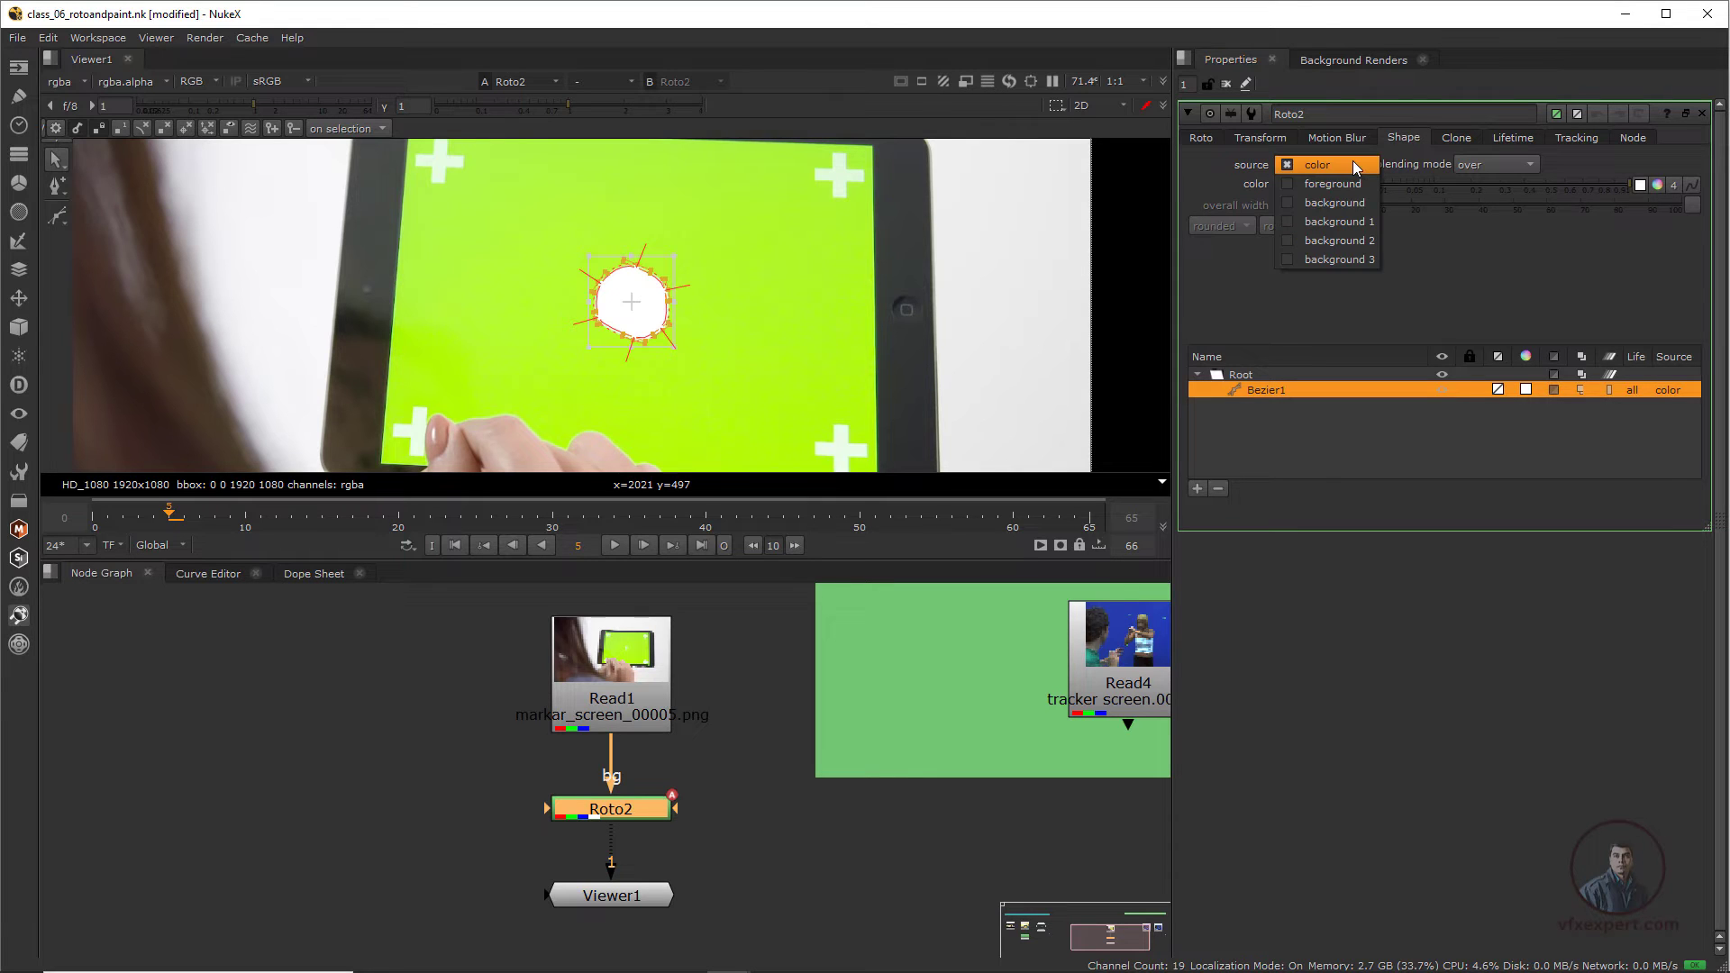
pyautogui.click(1333, 220)
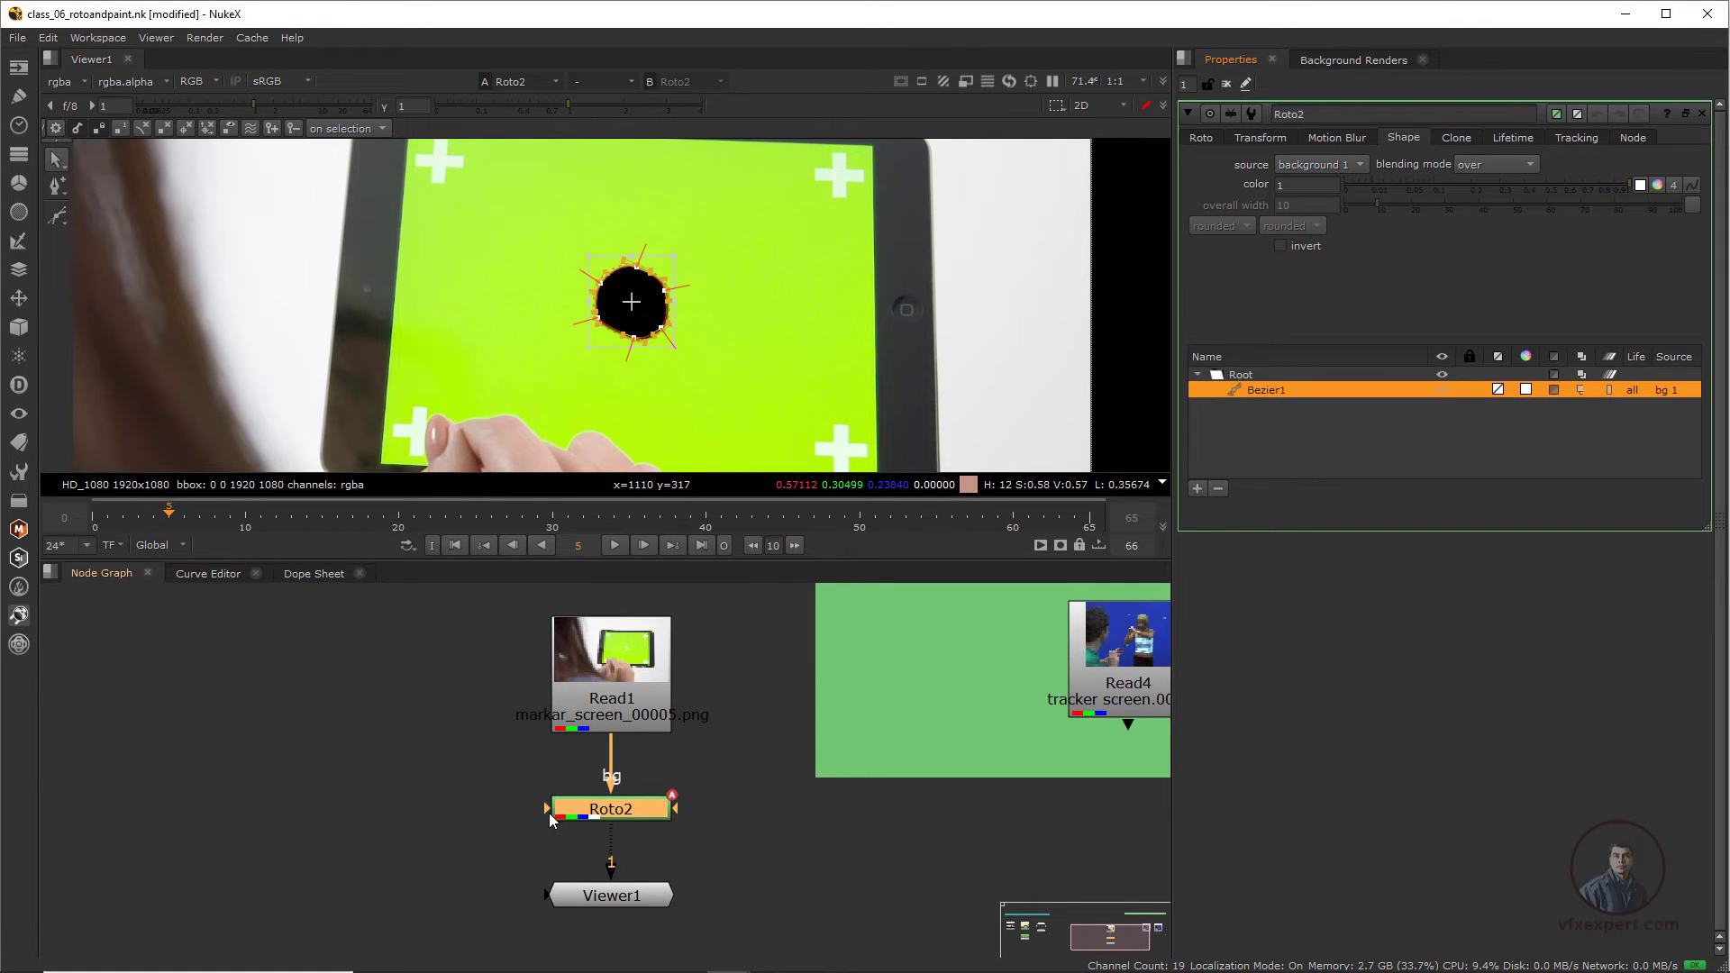
# - Connect Roto2's bg1 input to Read1 and add routing dots on the bg1 and bg pipes
pyautogui.moveTo(403, 822); pyautogui.dragTo(417, 782)
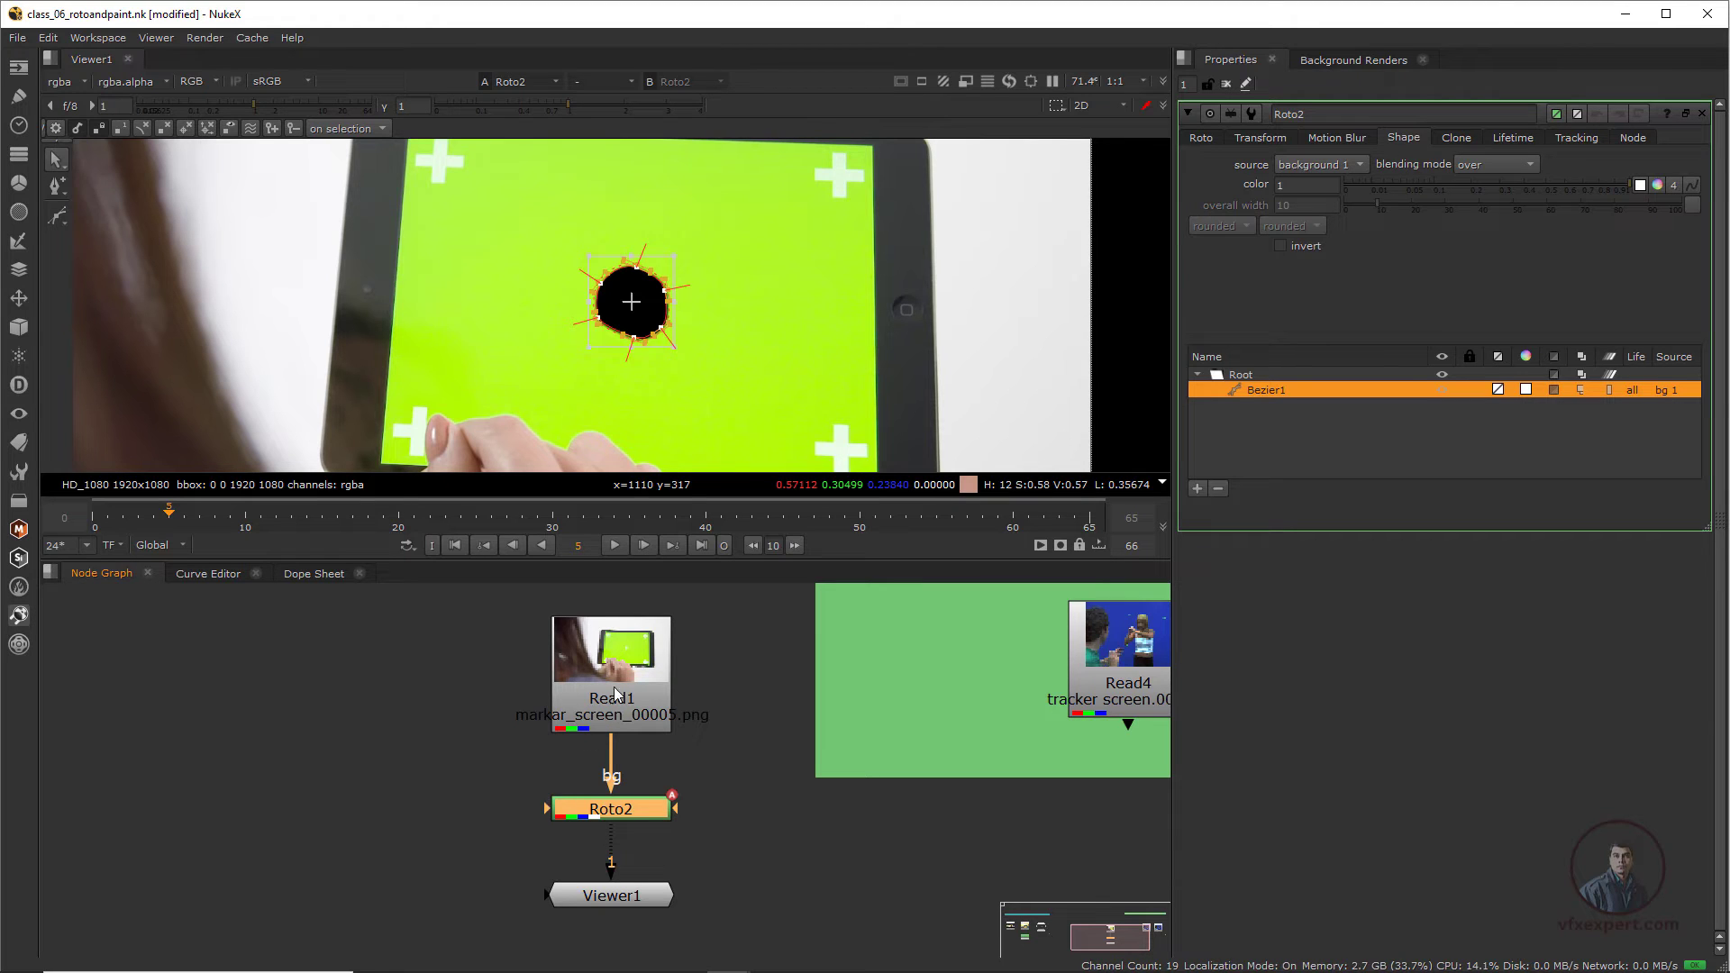
pyautogui.moveTo(498, 716); pyautogui.dragTo(438, 811)
pyautogui.keyDown('ctrl'); pyautogui.click(613, 773); pyautogui.keyUp('ctrl')
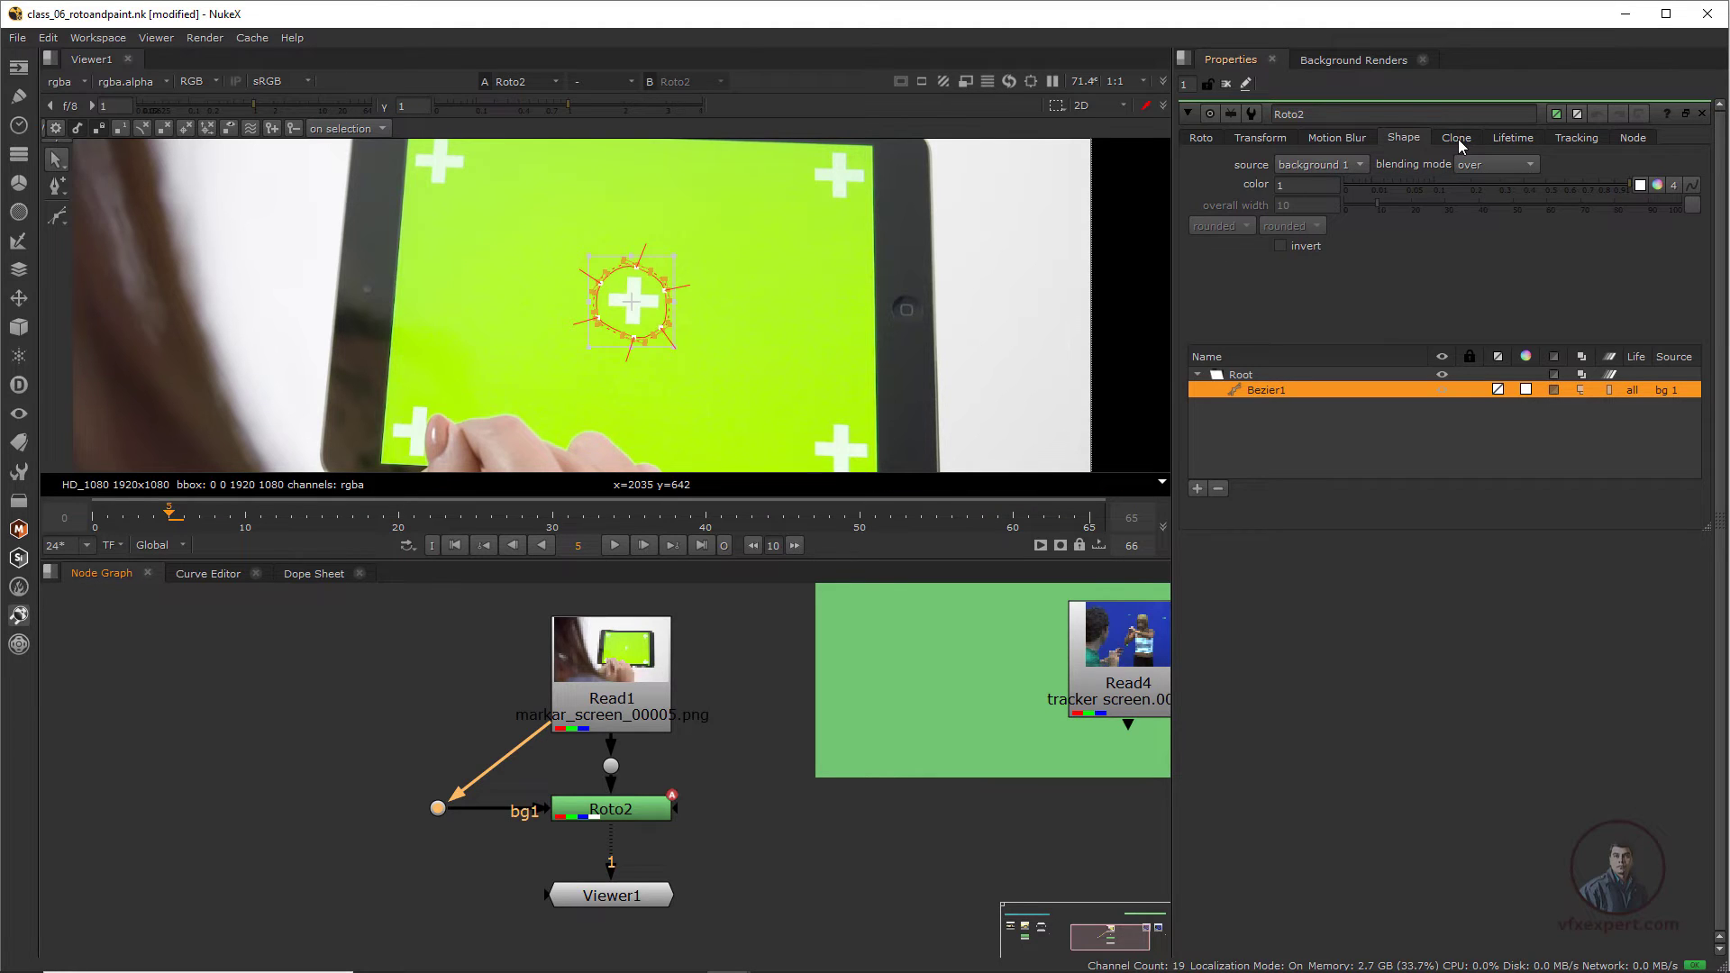
# - Offset the Bezier shape's clone source to translate x -133, y 38 so that clean green covers the centre marker
pyautogui.scroll(-3, 837, 323)
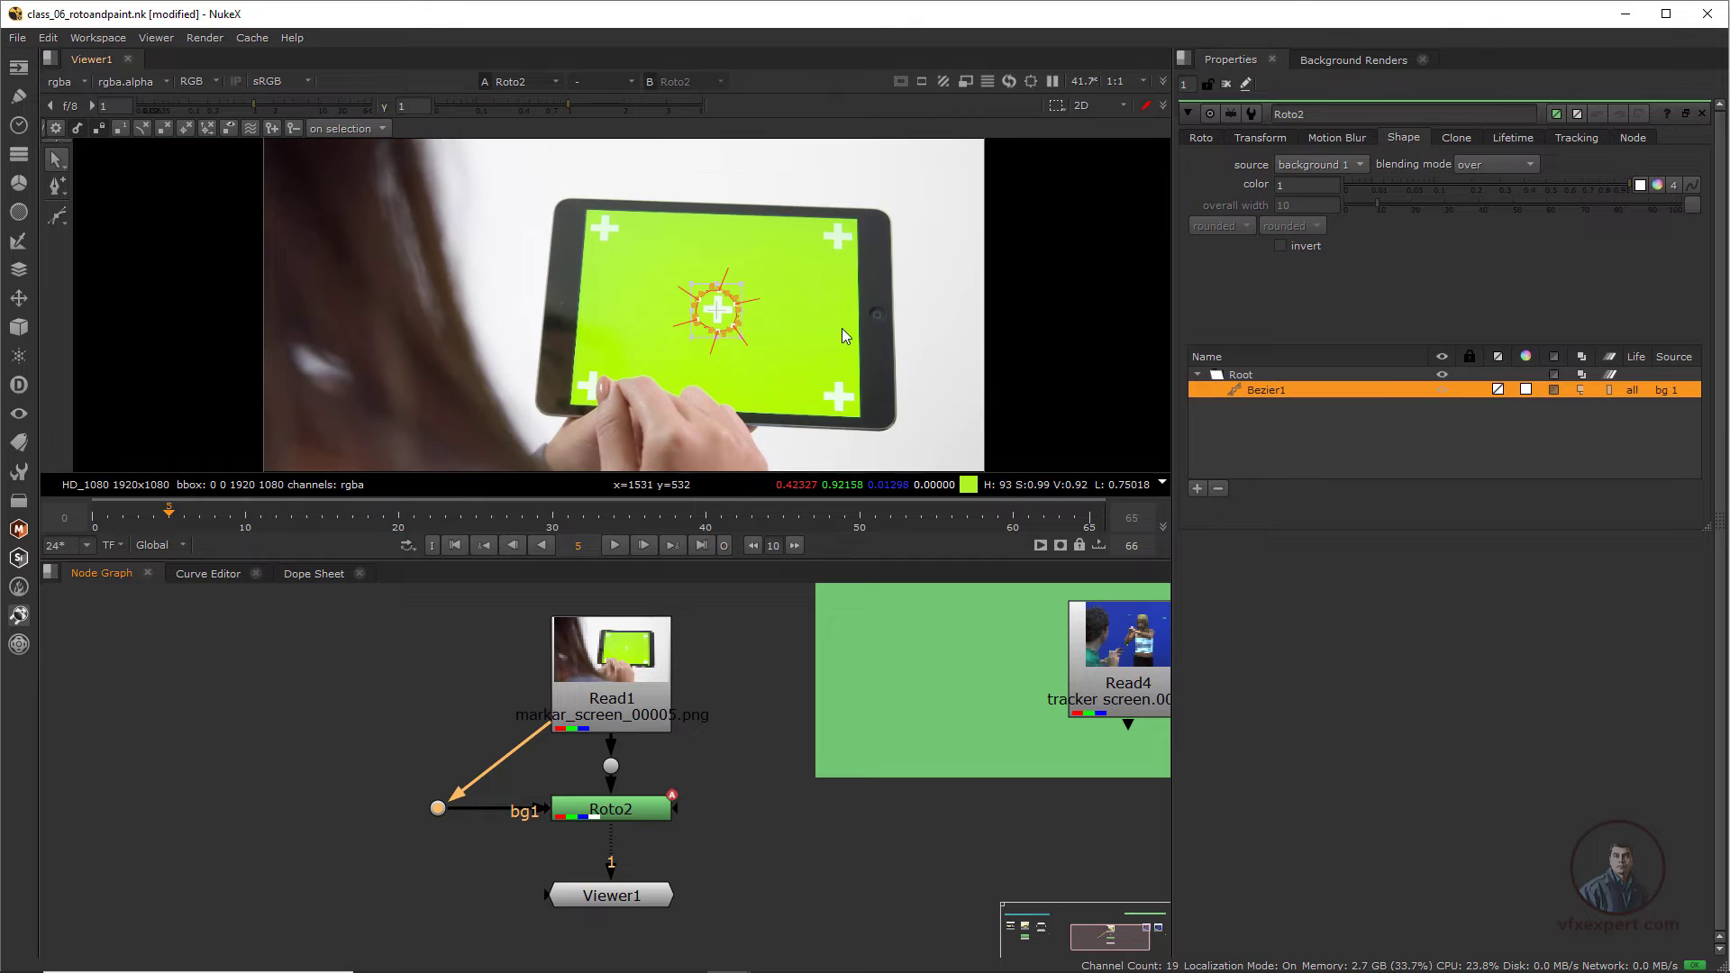
pyautogui.moveTo(842, 328); pyautogui.dragTo(798, 338, button='middle')
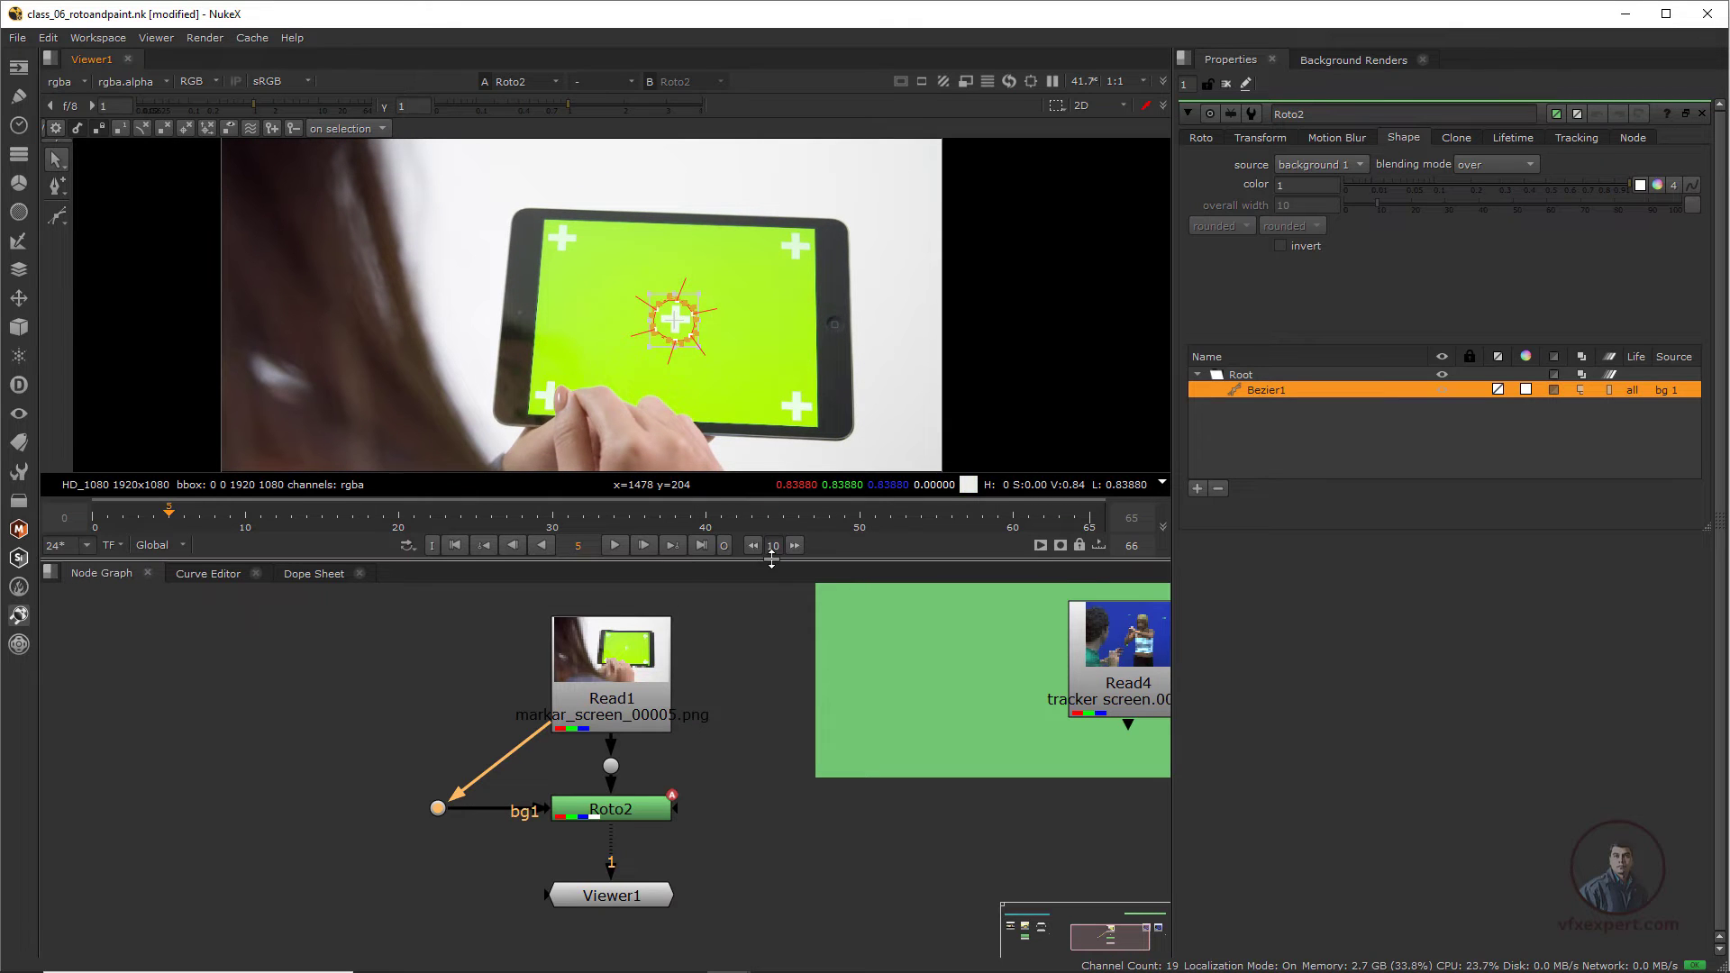
pyautogui.moveTo(771, 559); pyautogui.dragTo(772, 579)
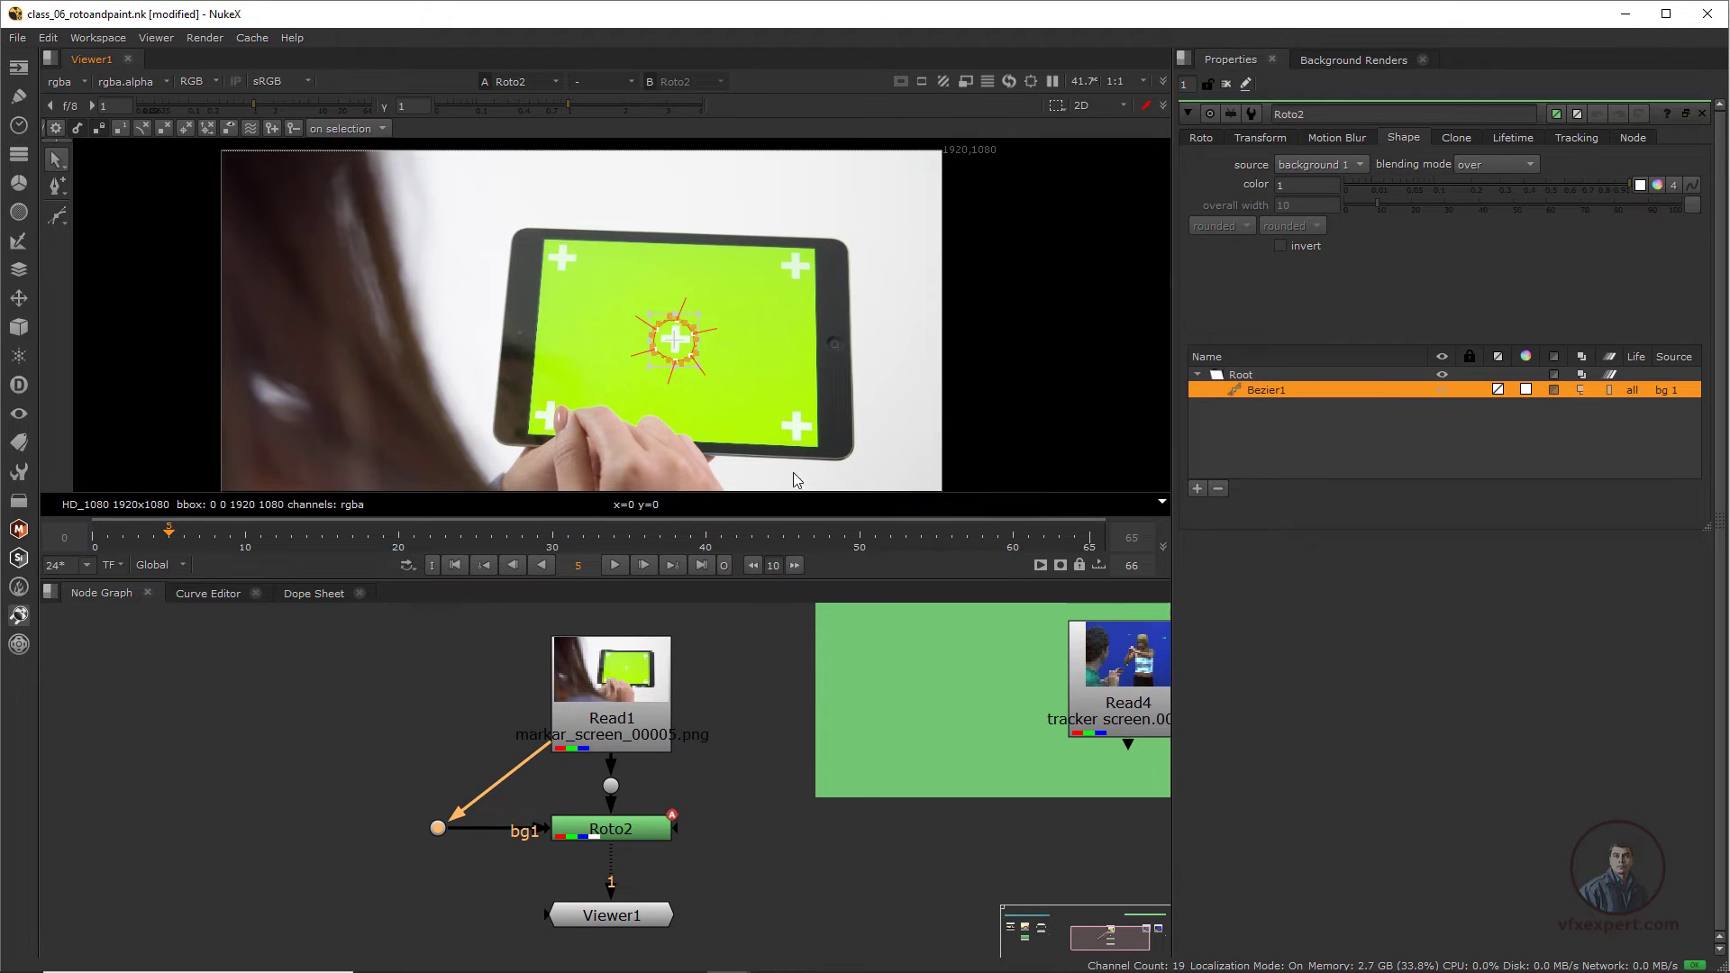
pyautogui.click(1457, 138)
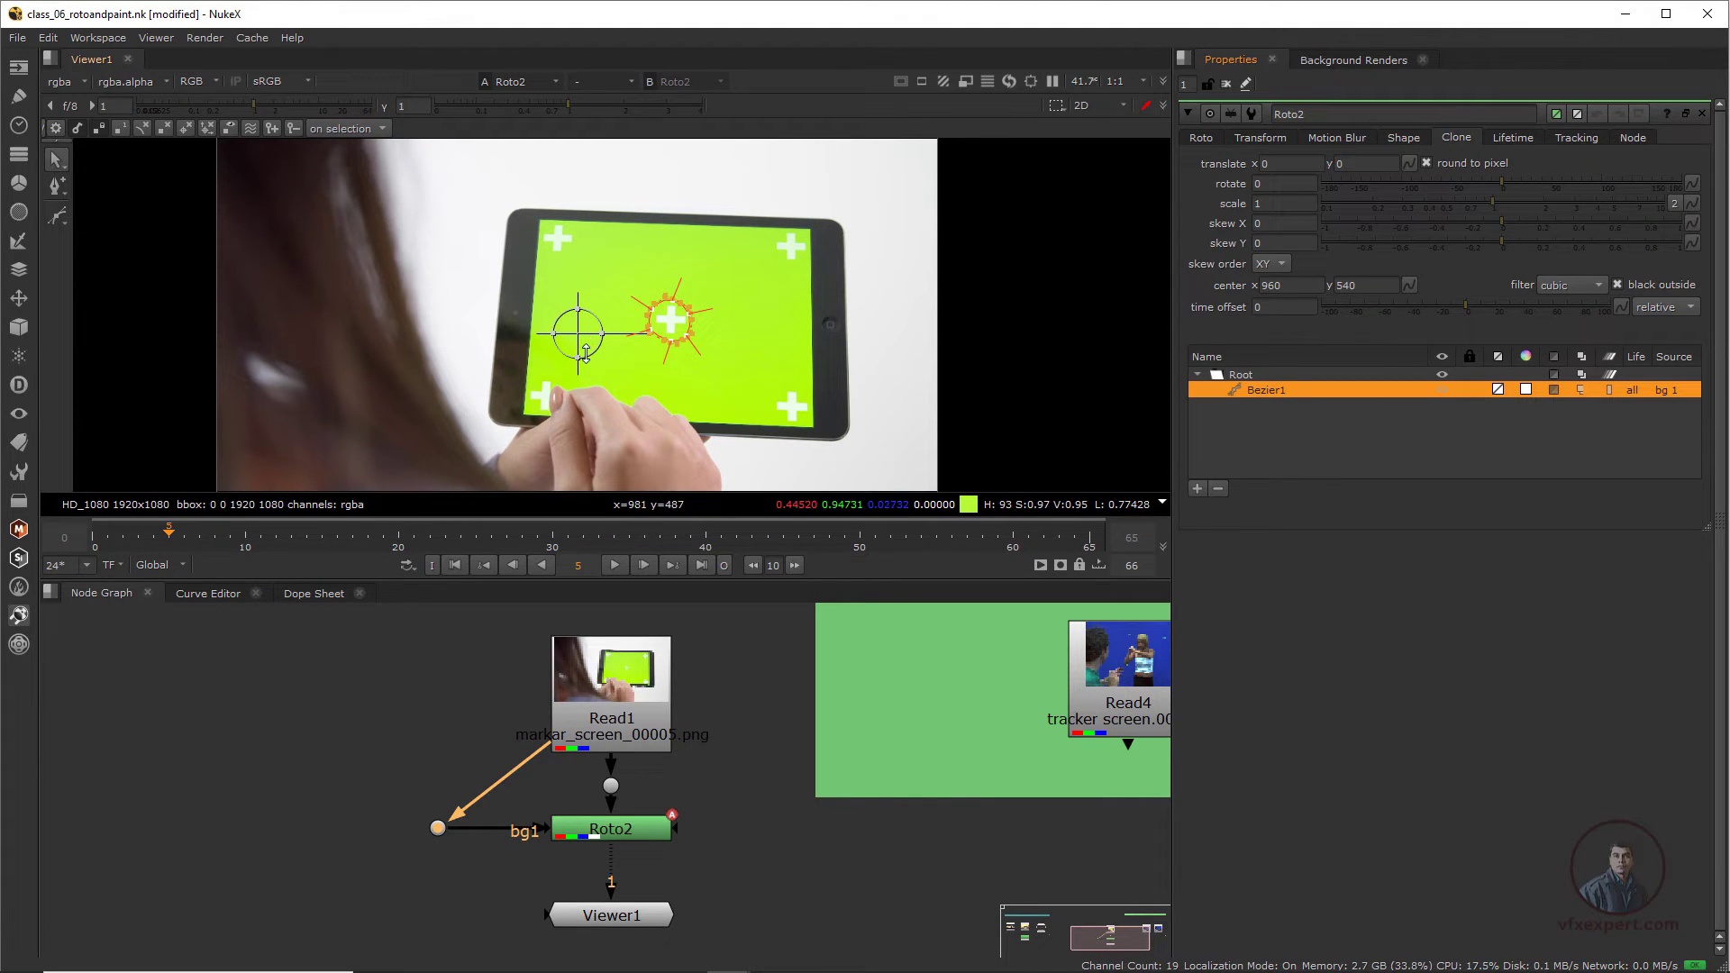
pyautogui.scroll(1, 578, 335)
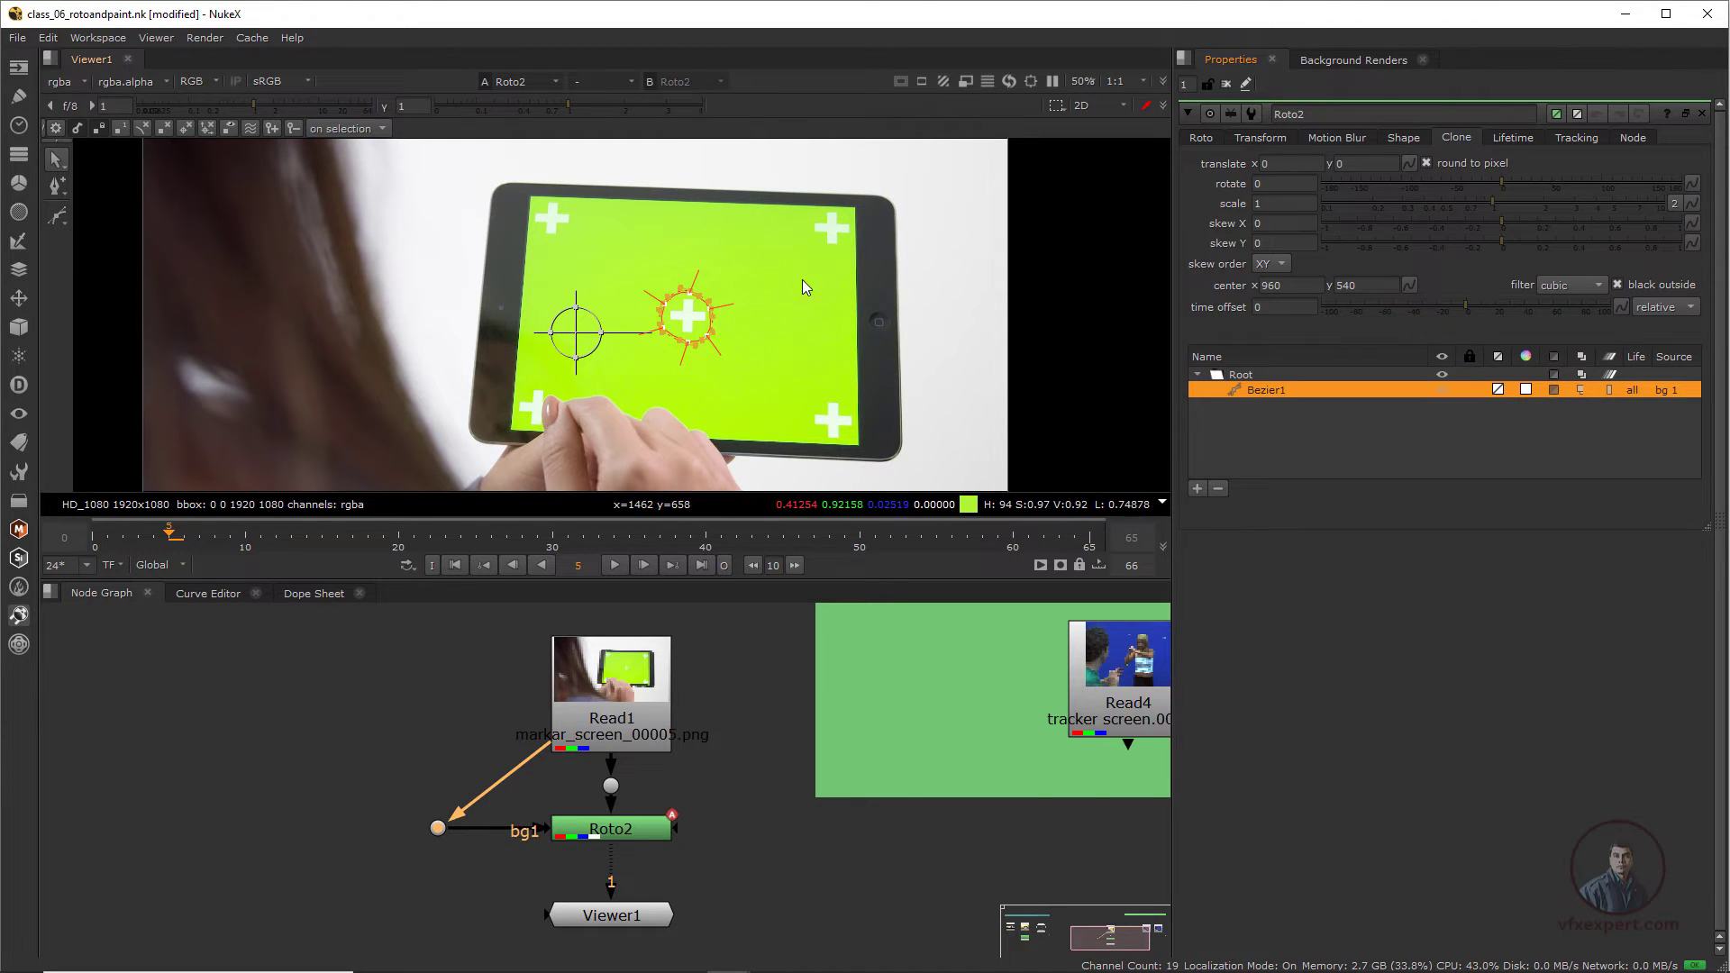
pyautogui.scroll(1, 771, 324)
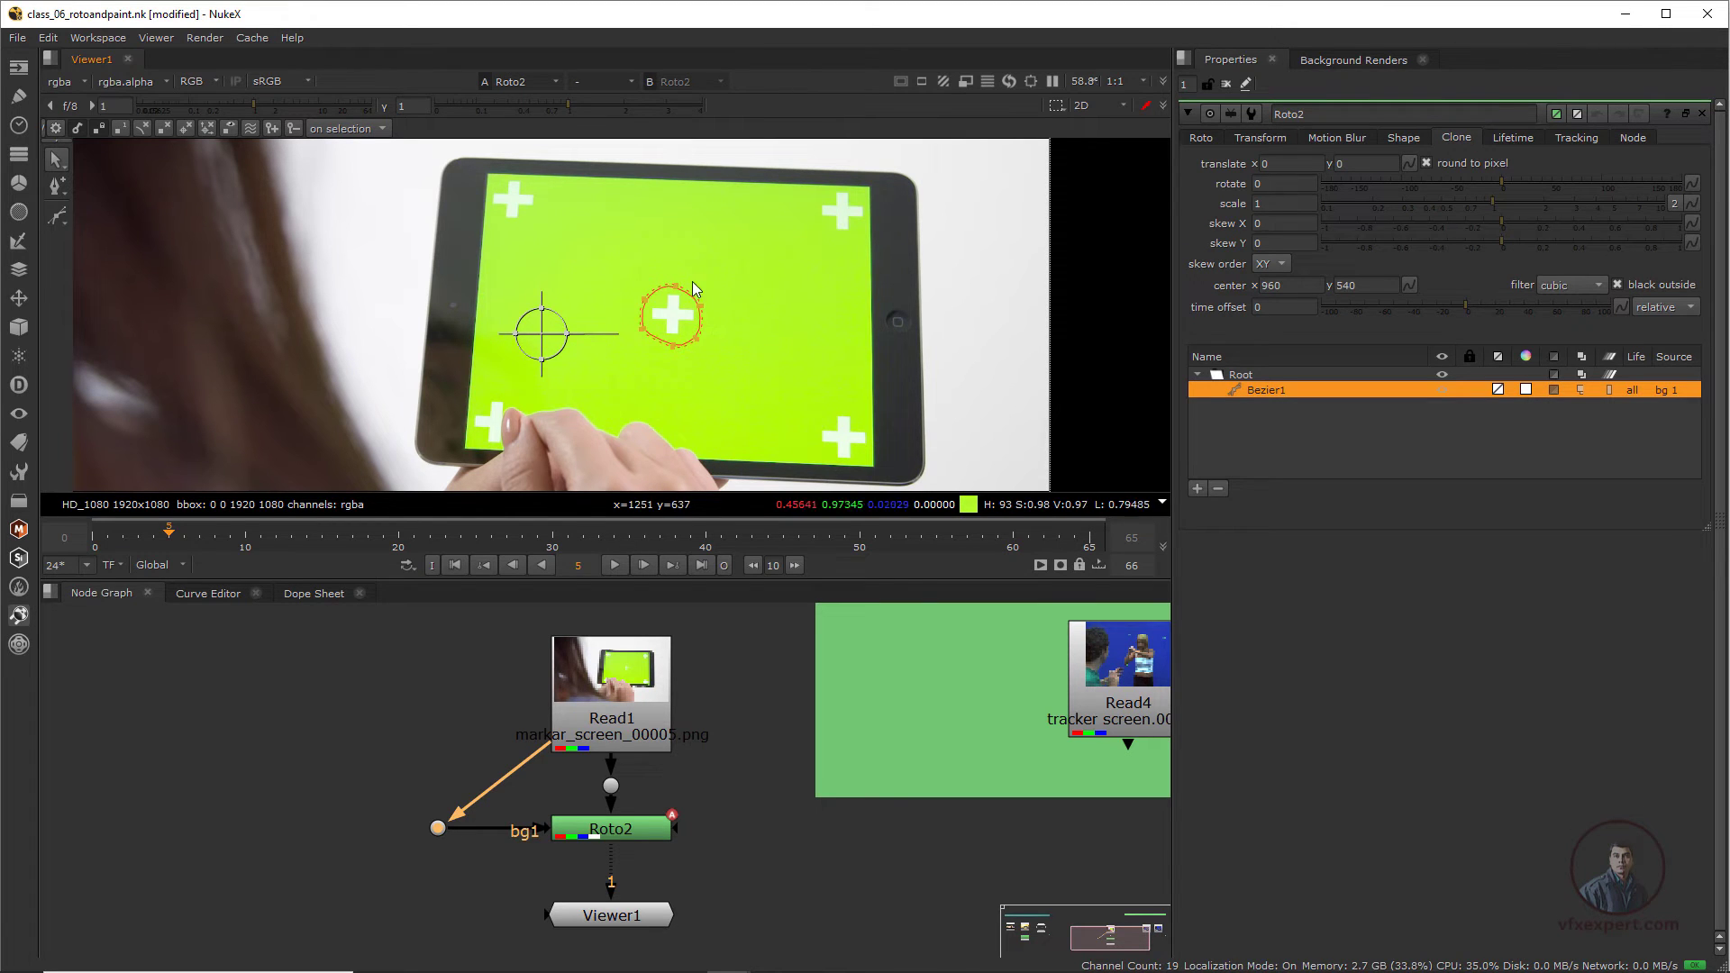
pyautogui.moveTo(541, 333); pyautogui.dragTo(470, 313)
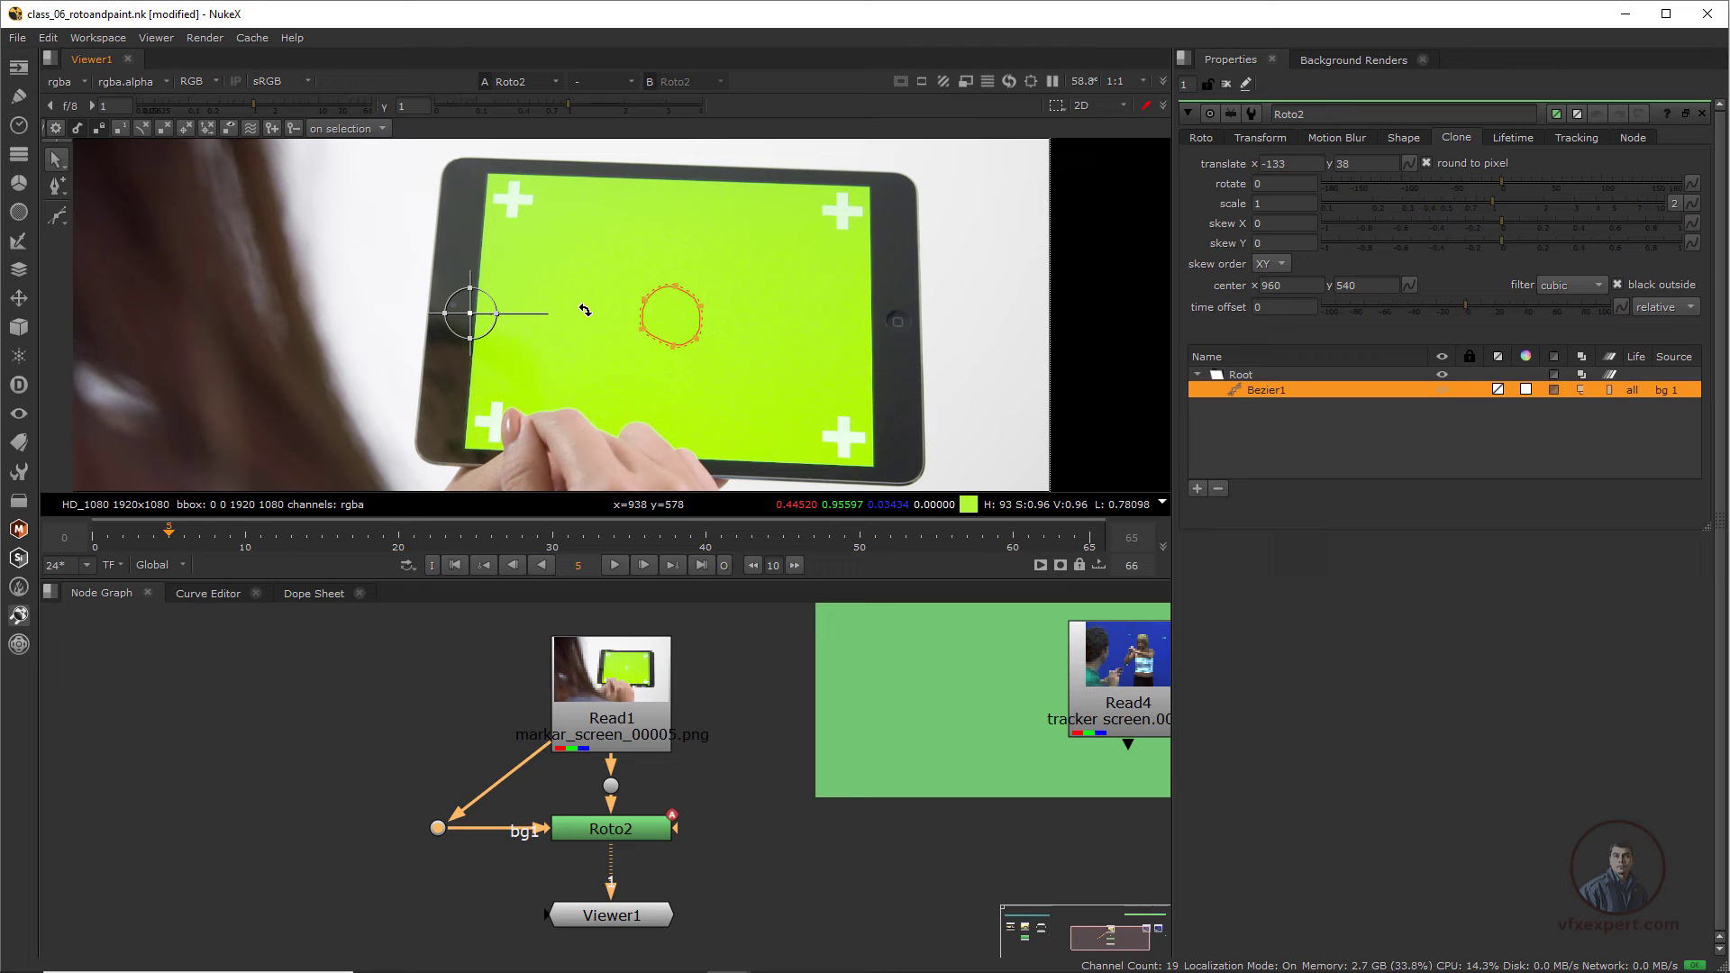
# - Collapse Roto2's properties, play the shot from the first frame and examine the centre patch around frame 34
pyautogui.click(1189, 115)
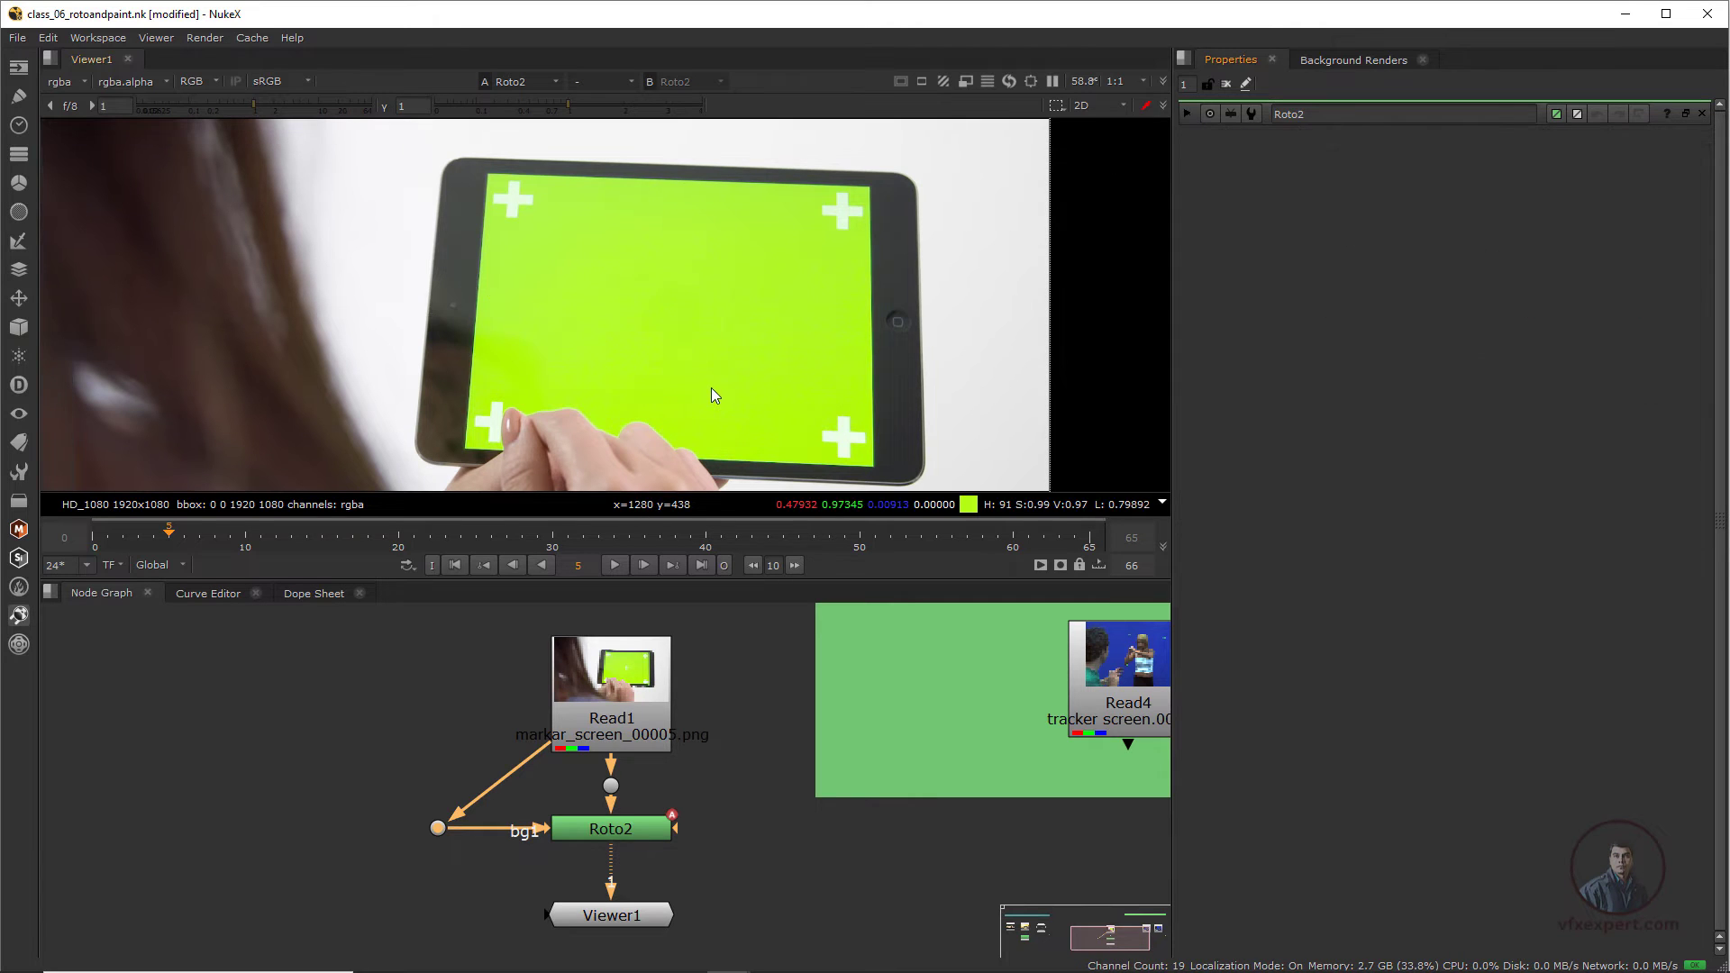
pyautogui.scroll(-2, 754, 397)
pyautogui.moveTo(700, 398); pyautogui.dragTo(660, 392, button='middle')
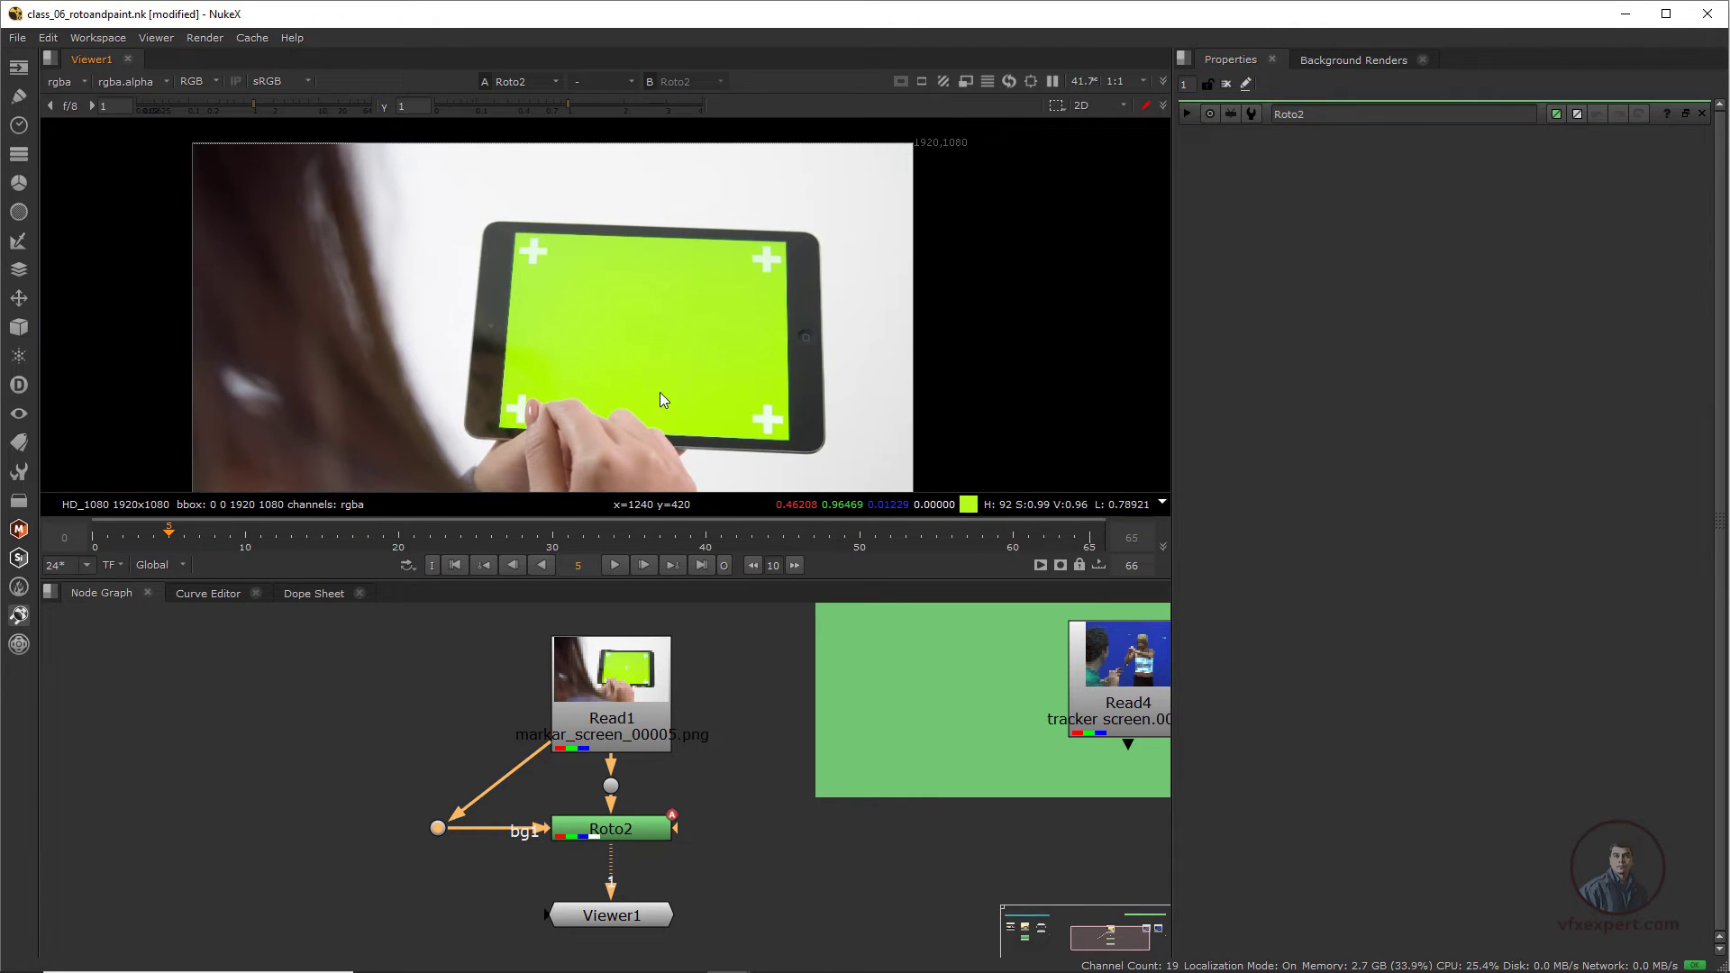
pyautogui.click(457, 568)
pyautogui.click(616, 567)
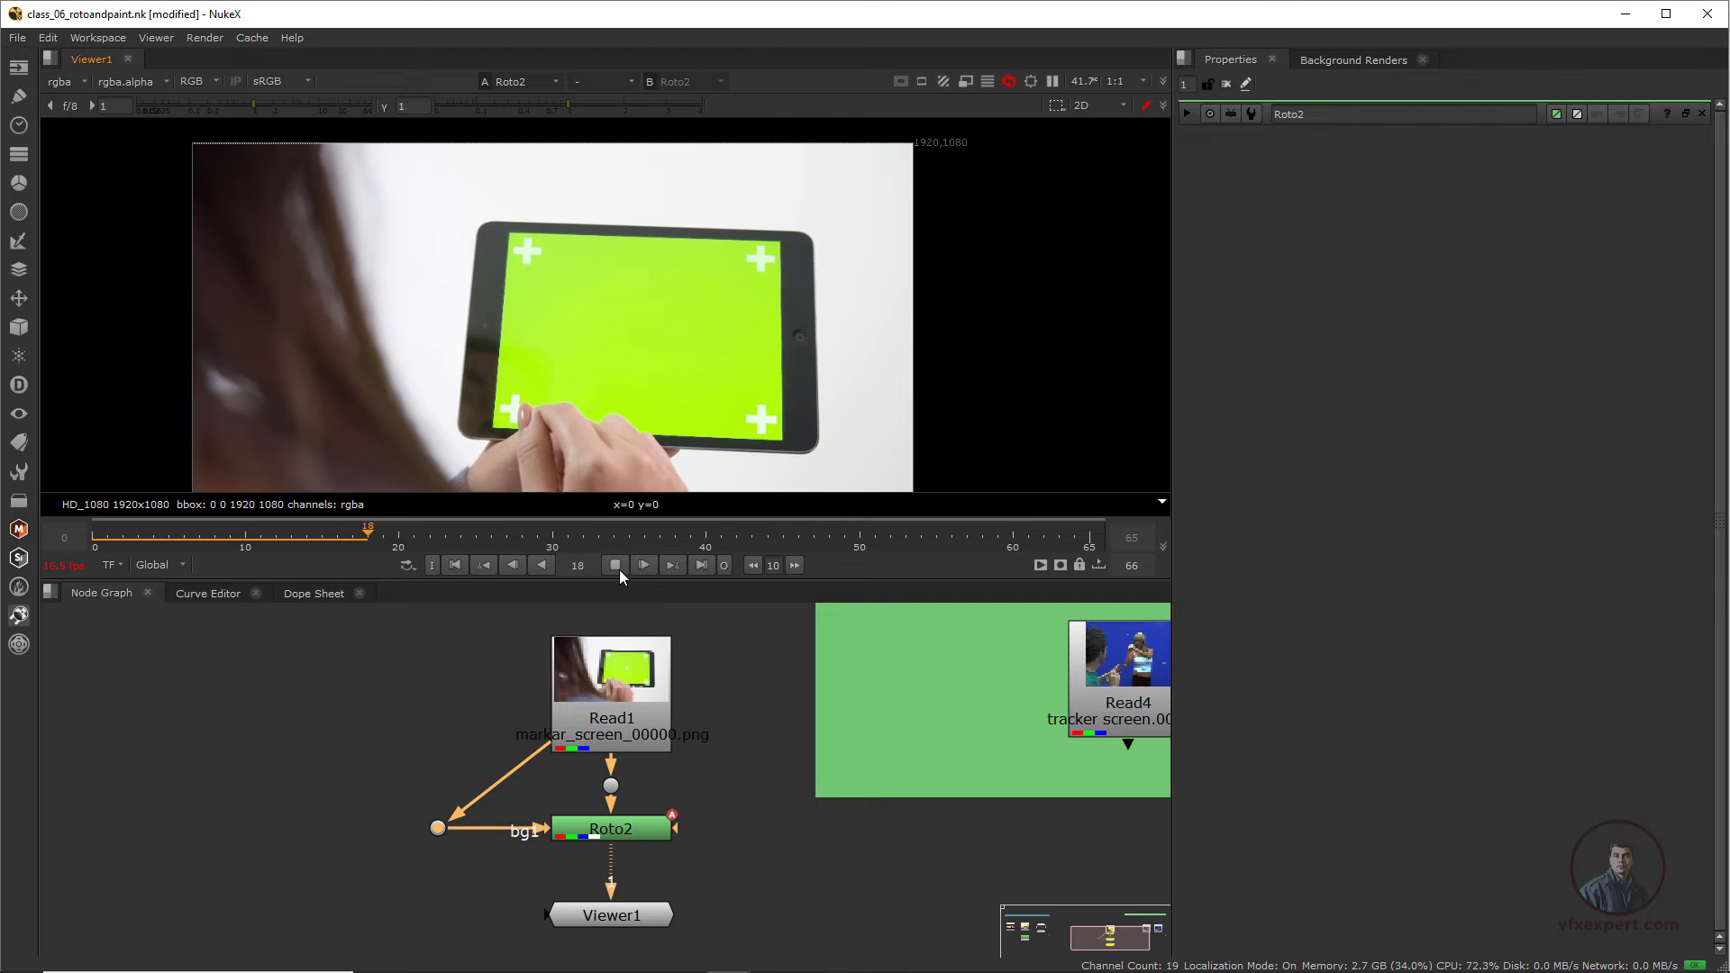
pyautogui.click(616, 565)
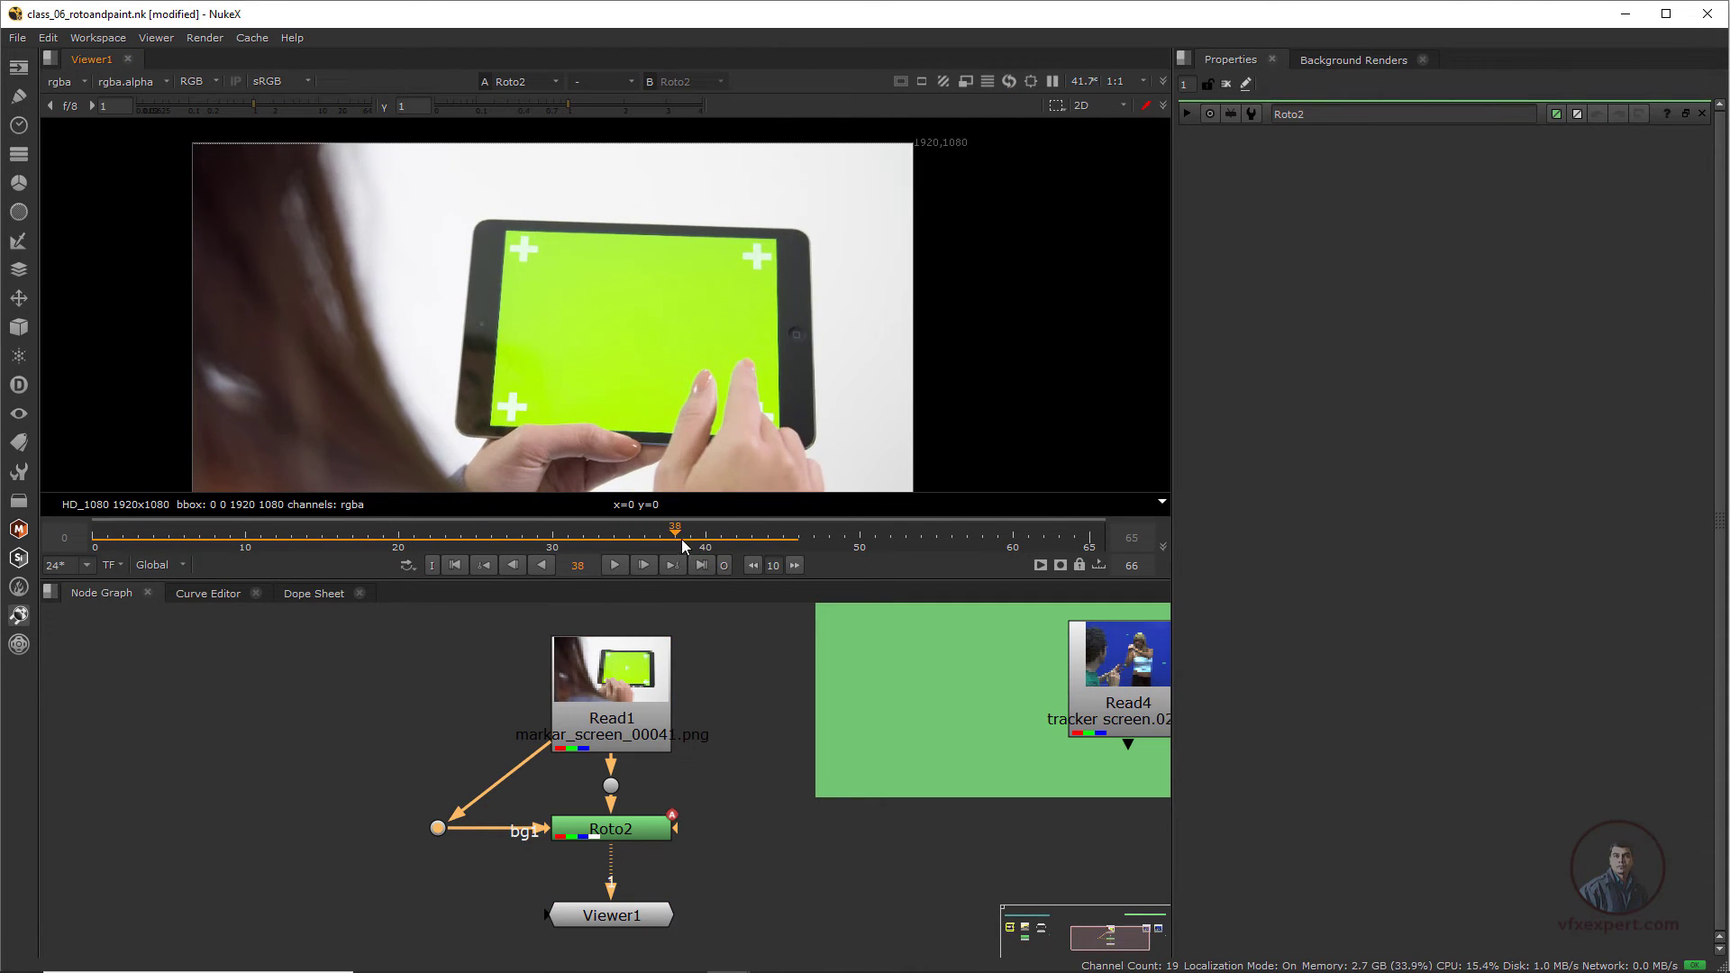
pyautogui.moveTo(685, 546); pyautogui.dragTo(620, 550)
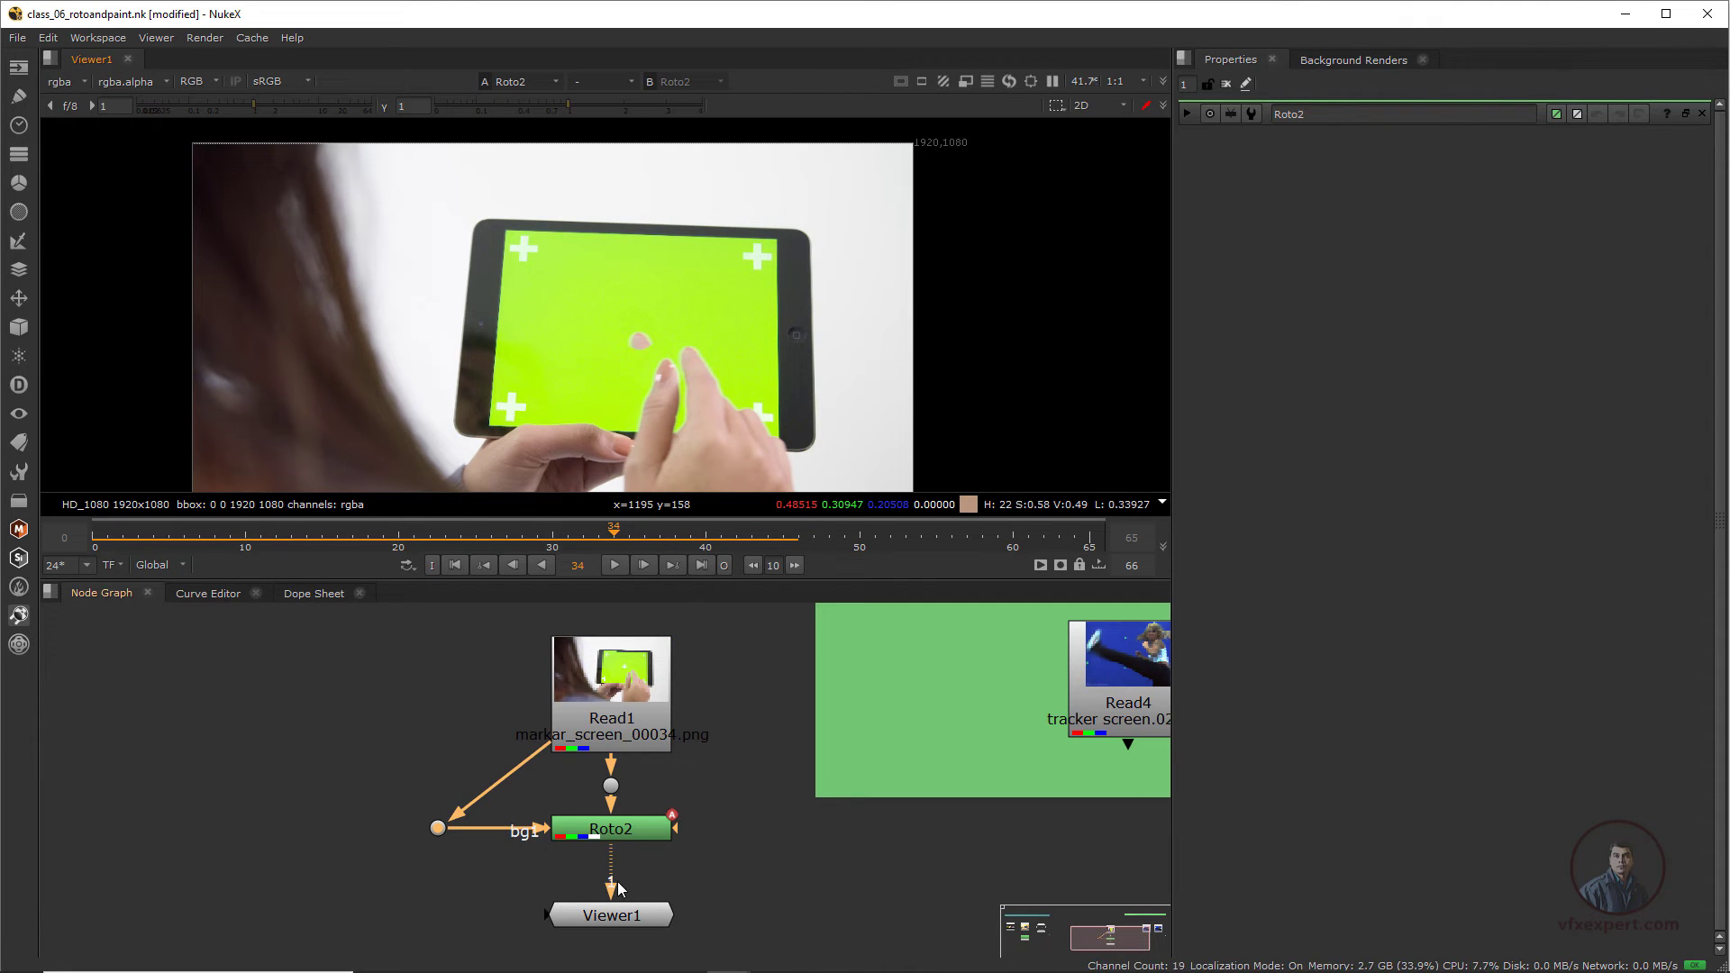
# - Reopen Roto2's clone settings for Bezier1 and shift the clone offset to x -150, y -8, keeping the finger out of the patch
pyautogui.doubleClick(635, 831)
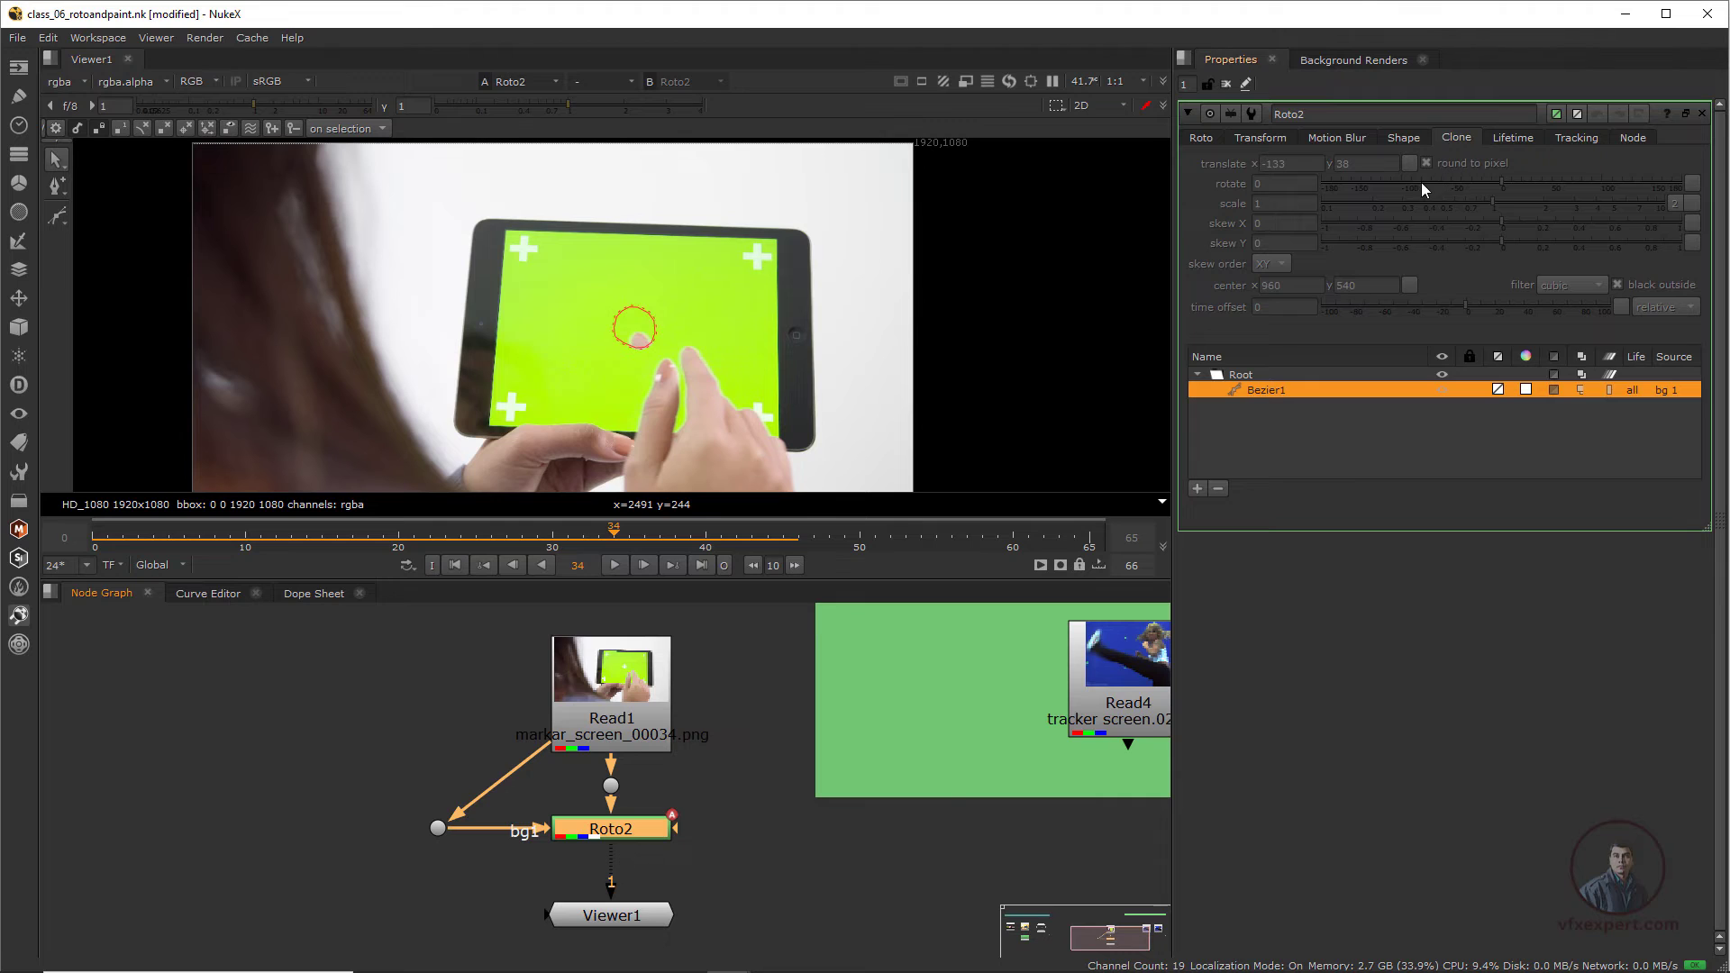
pyautogui.click(1259, 434)
pyautogui.click(1288, 389)
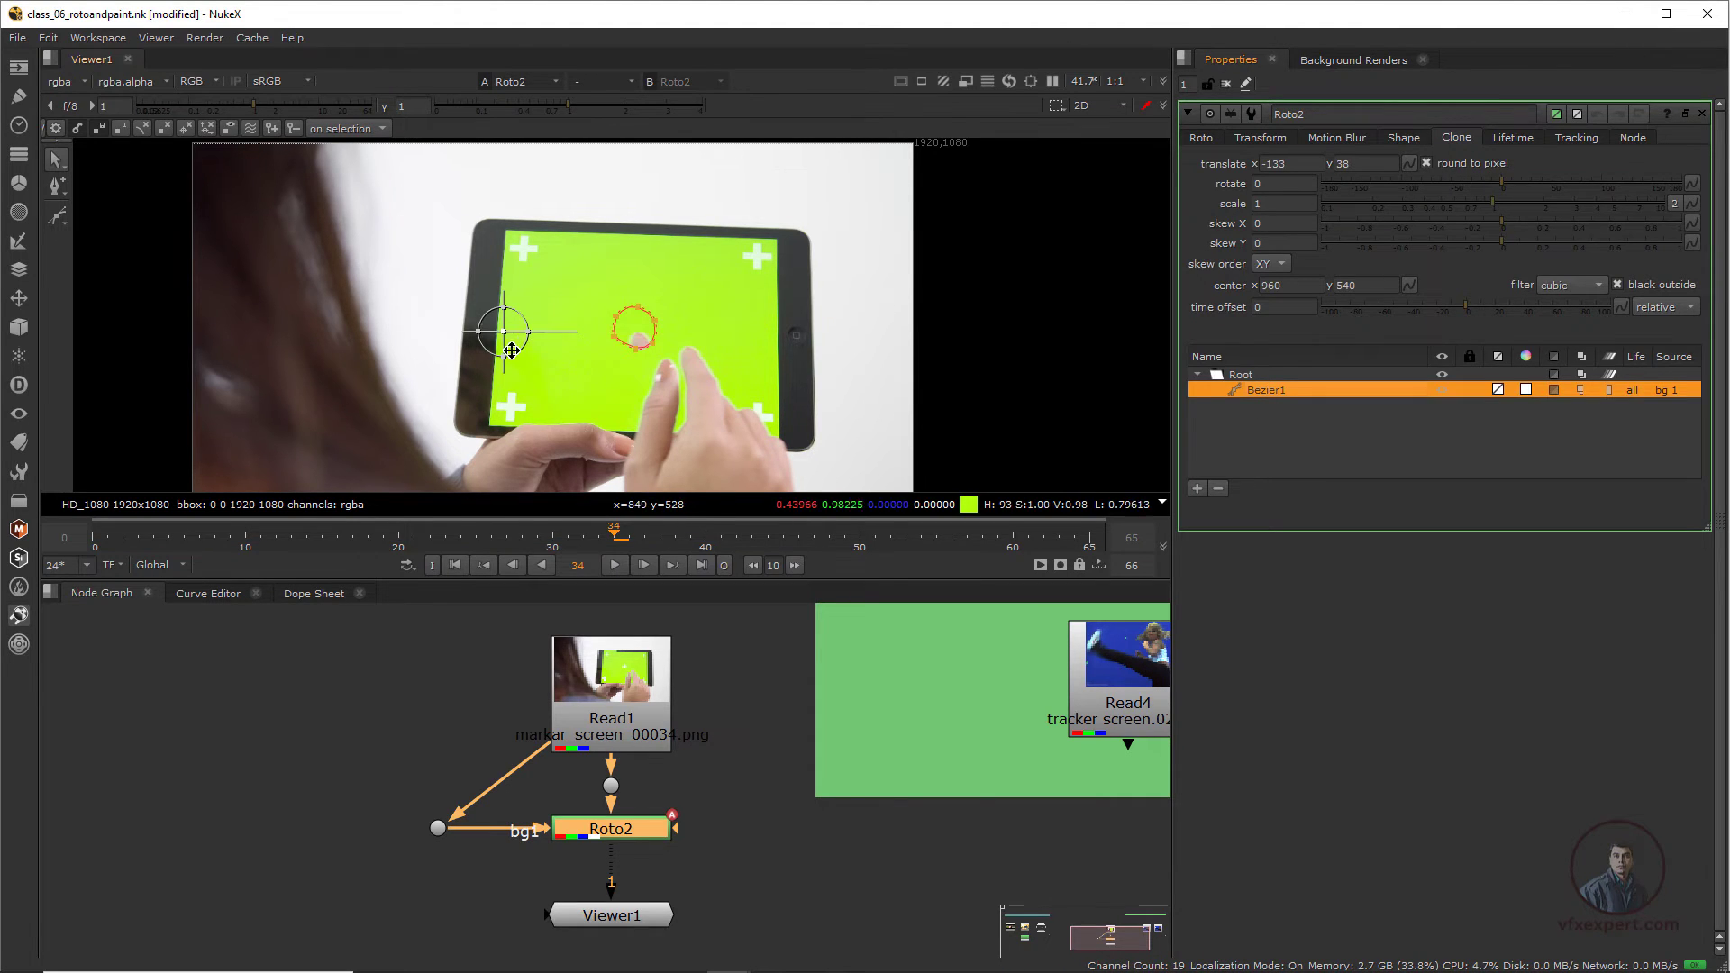
pyautogui.scroll(1, 546, 359)
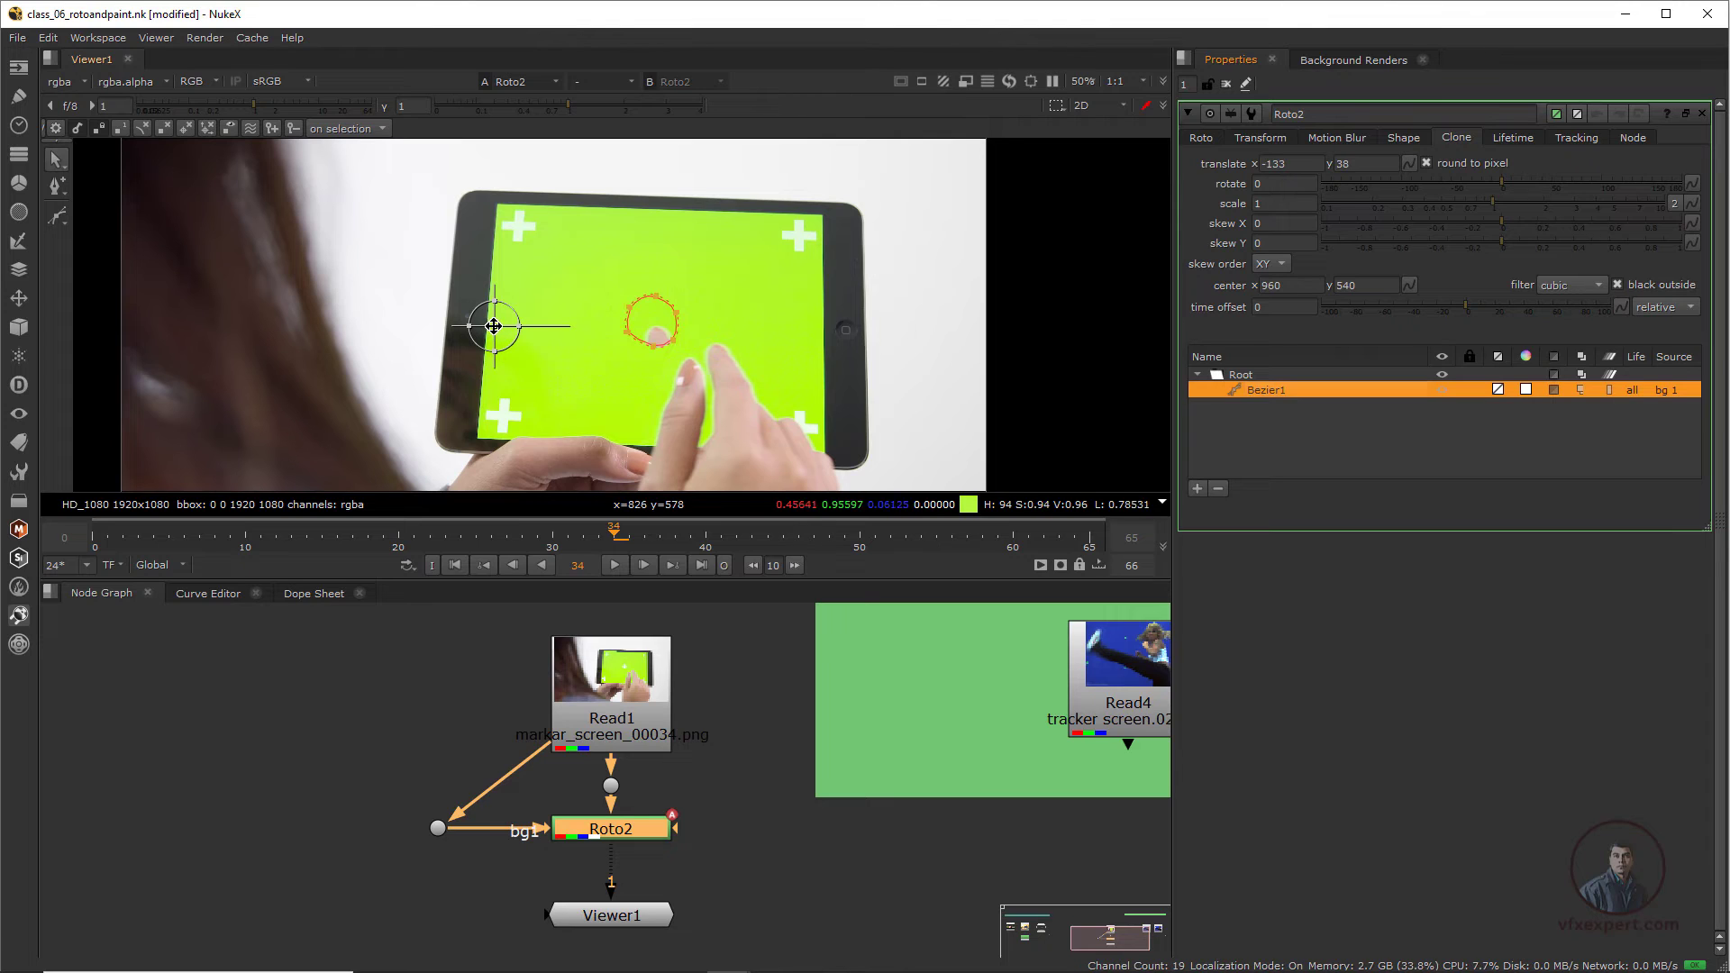
pyautogui.moveTo(499, 326); pyautogui.dragTo(495, 336)
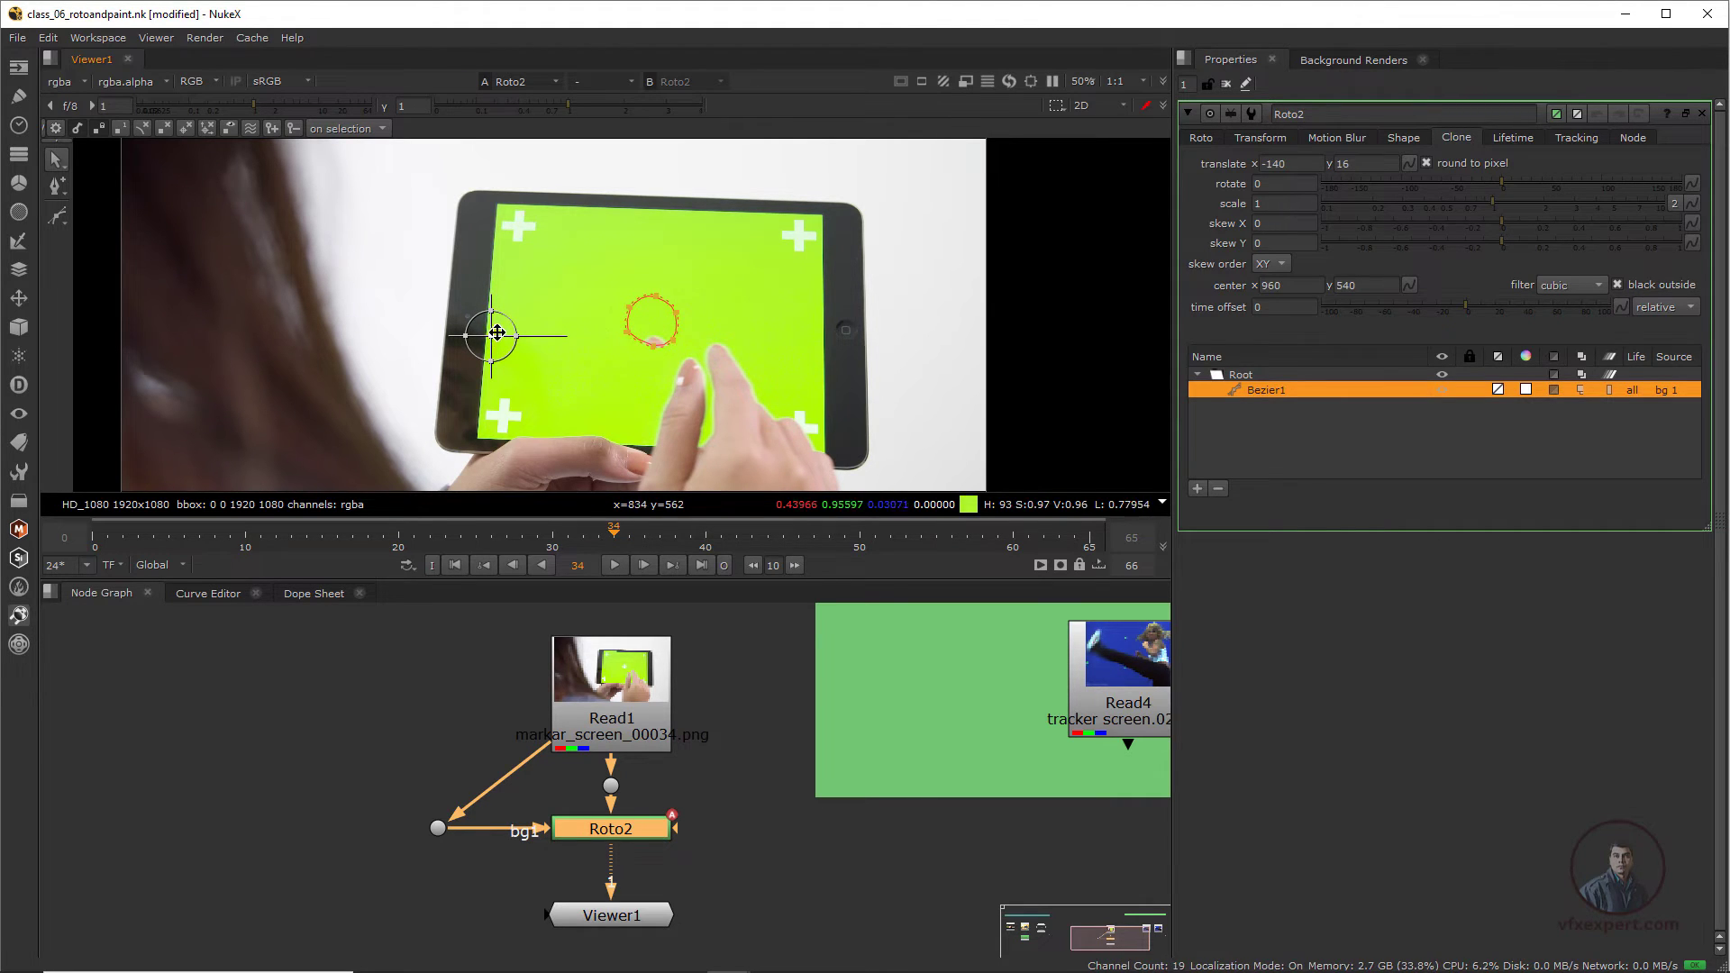
pyautogui.moveTo(492, 337); pyautogui.dragTo(488, 347)
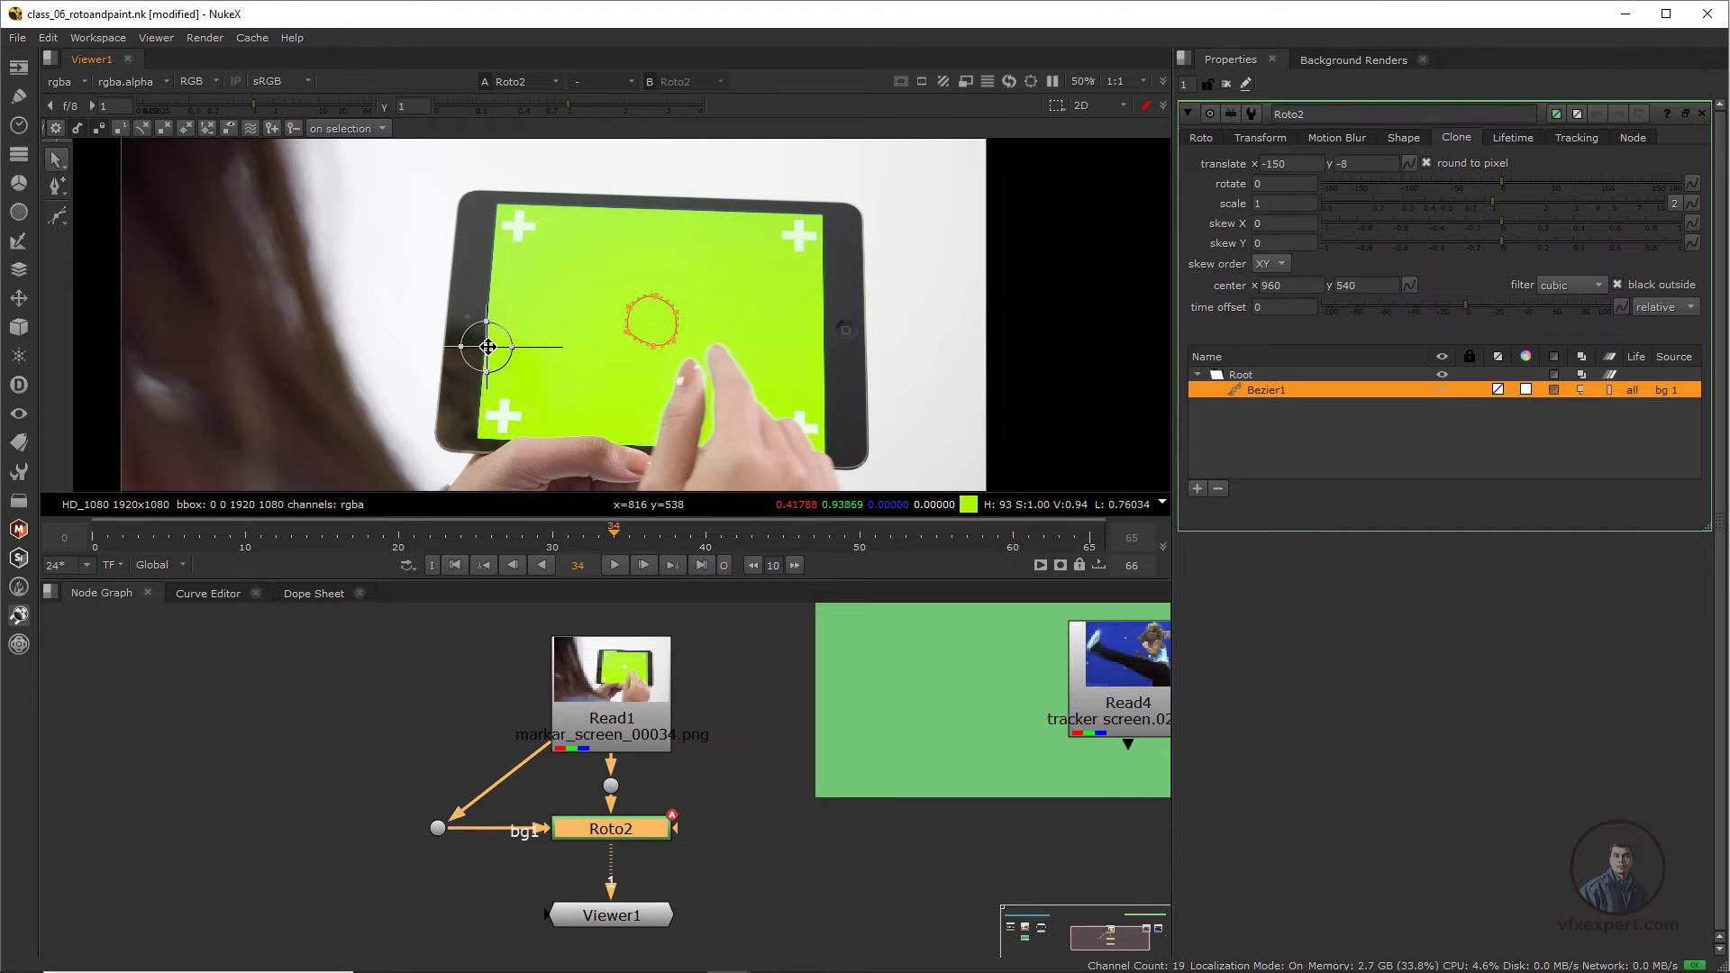
# - Collapse Roto2's properties and play the shot from the first frame to review the corrected centre patch
pyautogui.moveTo(517, 537); pyautogui.dragTo(253, 577)
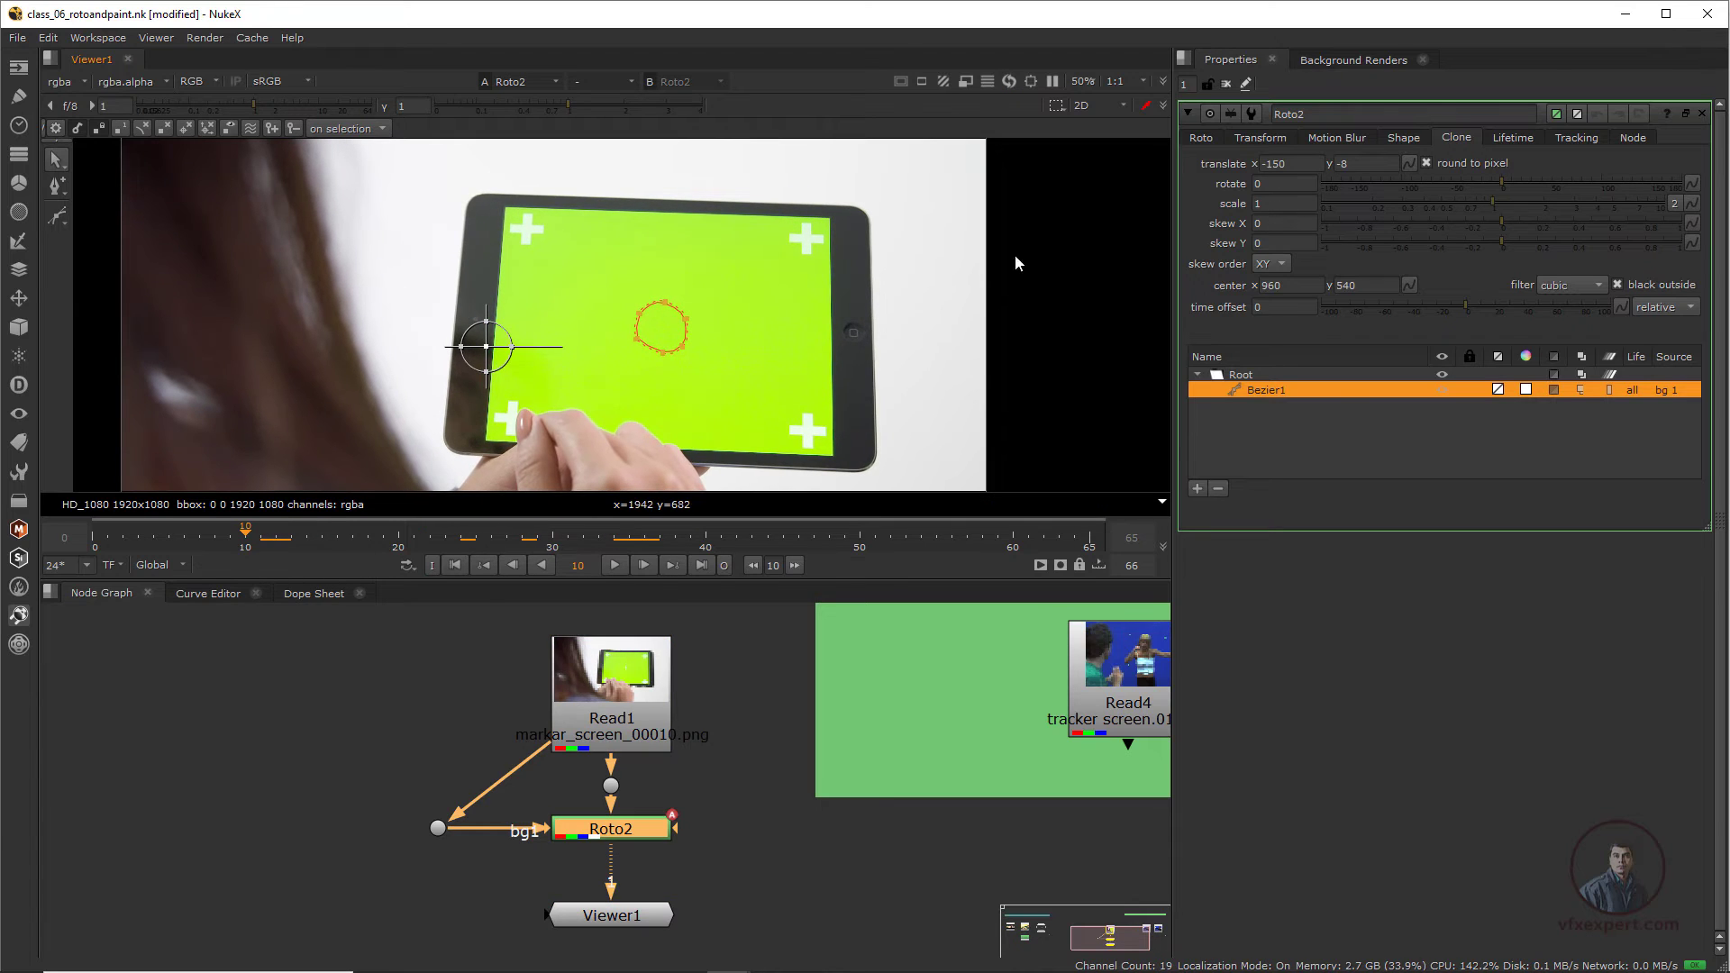
pyautogui.click(1189, 112)
pyautogui.scroll(-1, 859, 328)
pyautogui.moveTo(822, 342); pyautogui.dragTo(733, 361, button='middle')
pyautogui.click(454, 568)
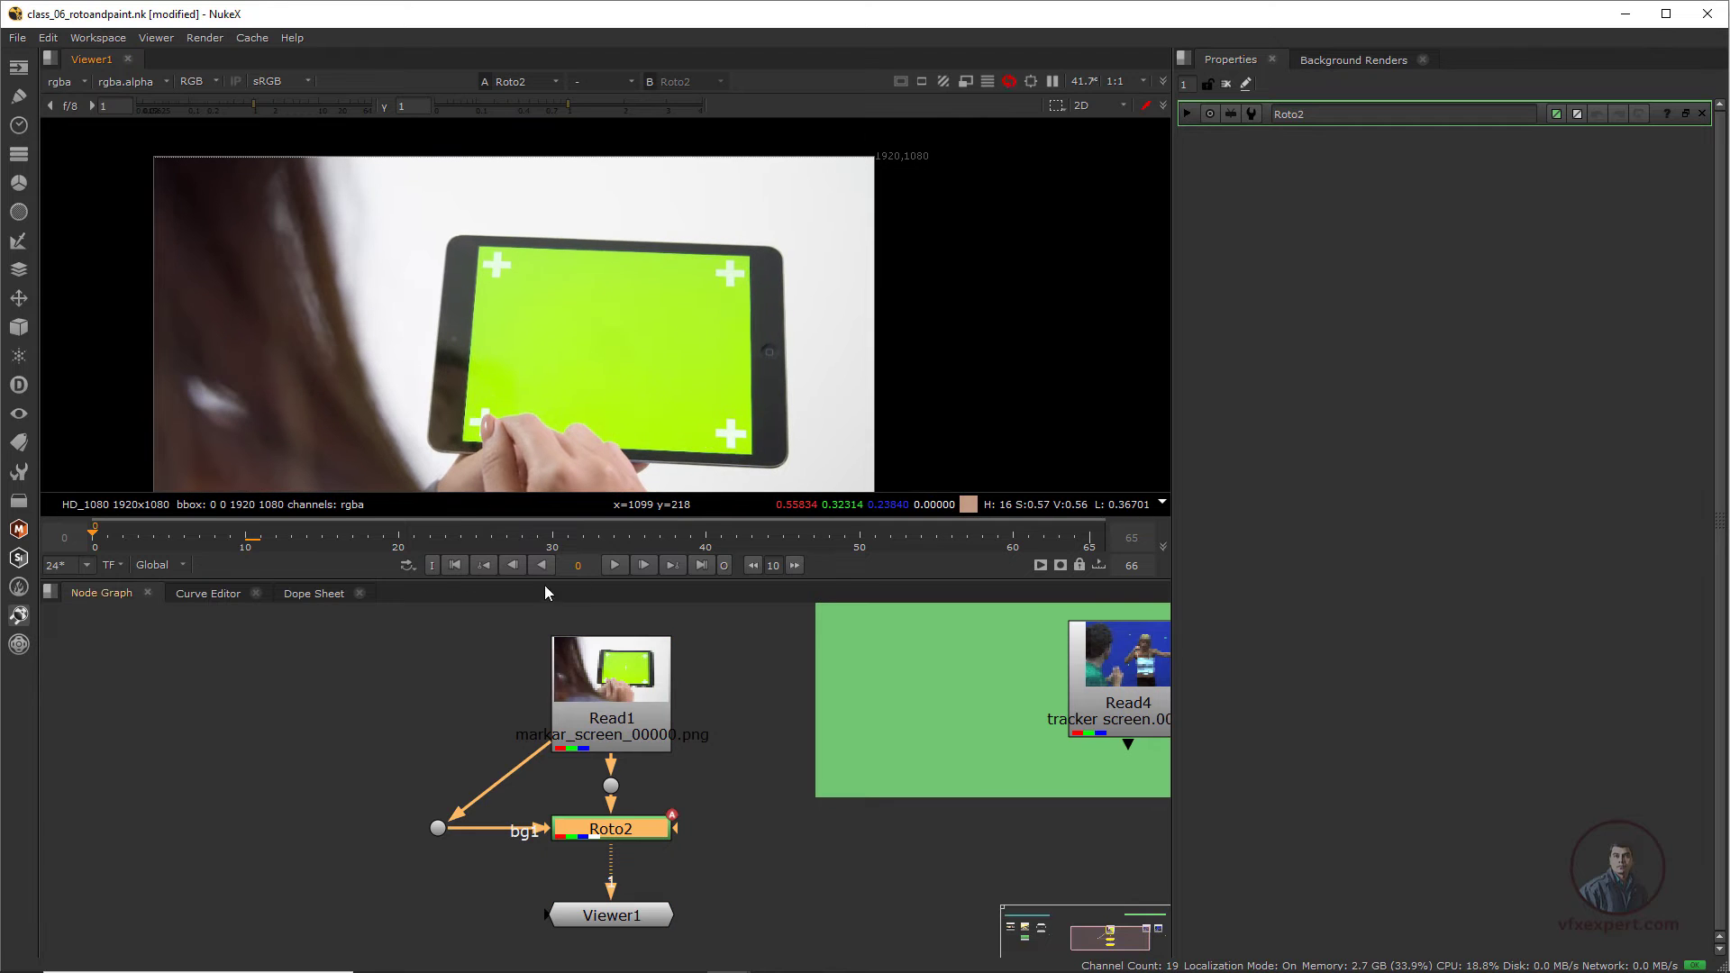
pyautogui.click(614, 565)
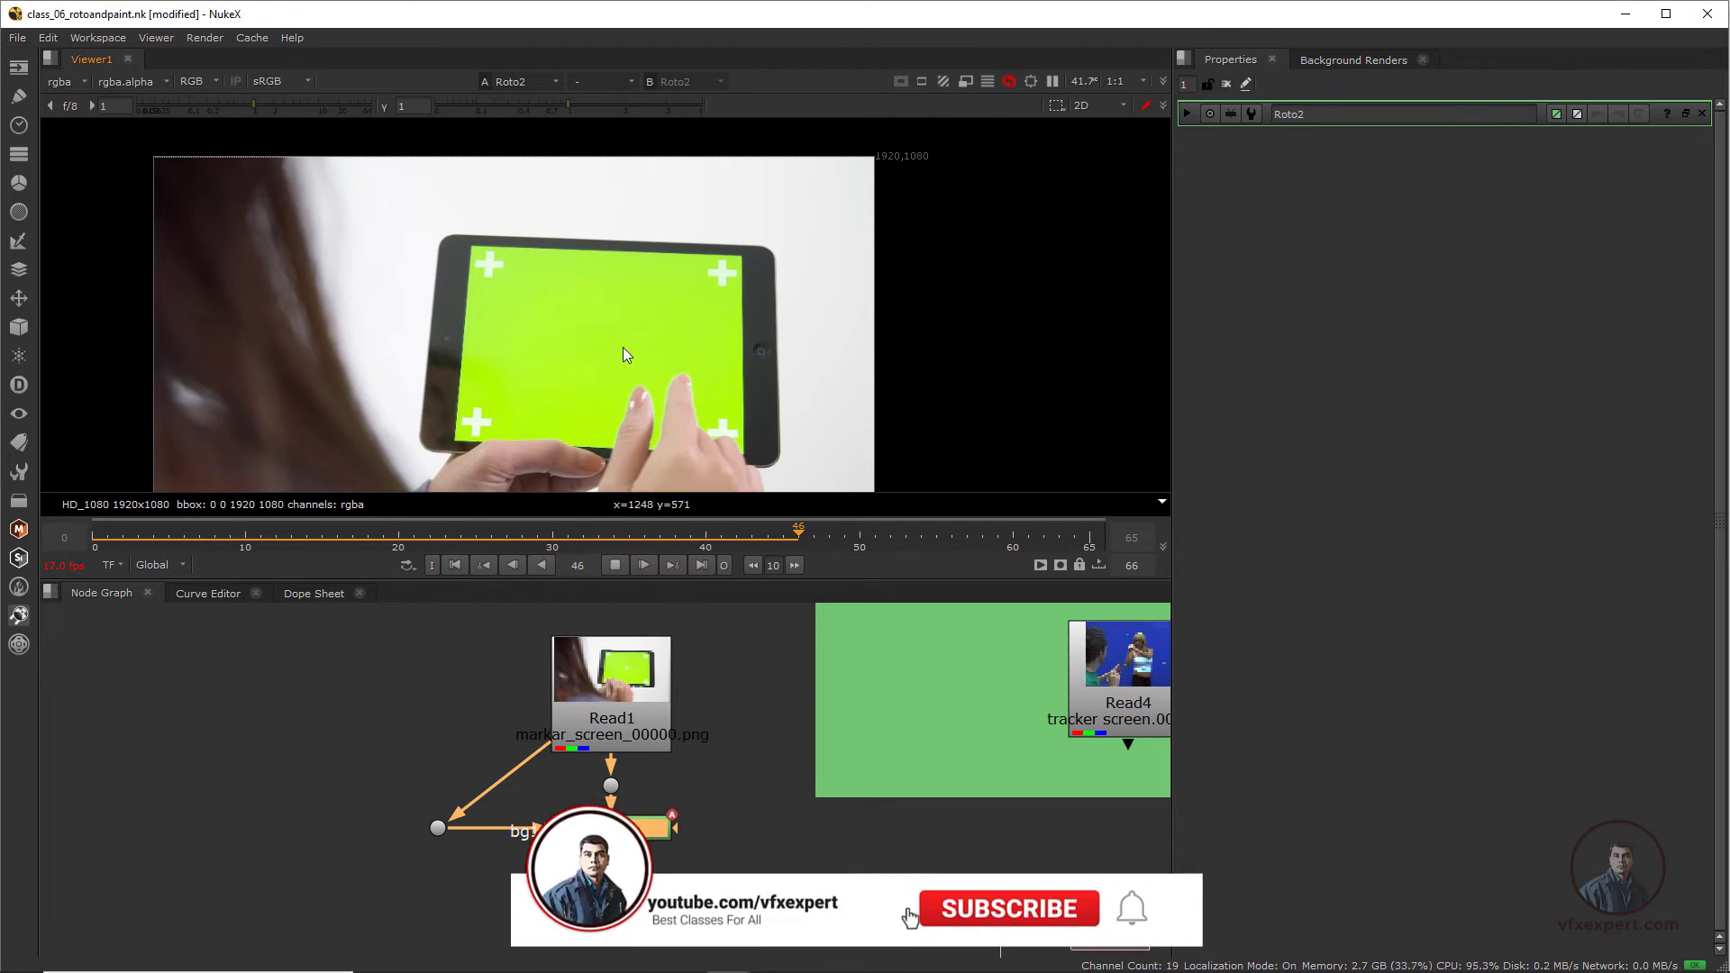
pyautogui.click(611, 565)
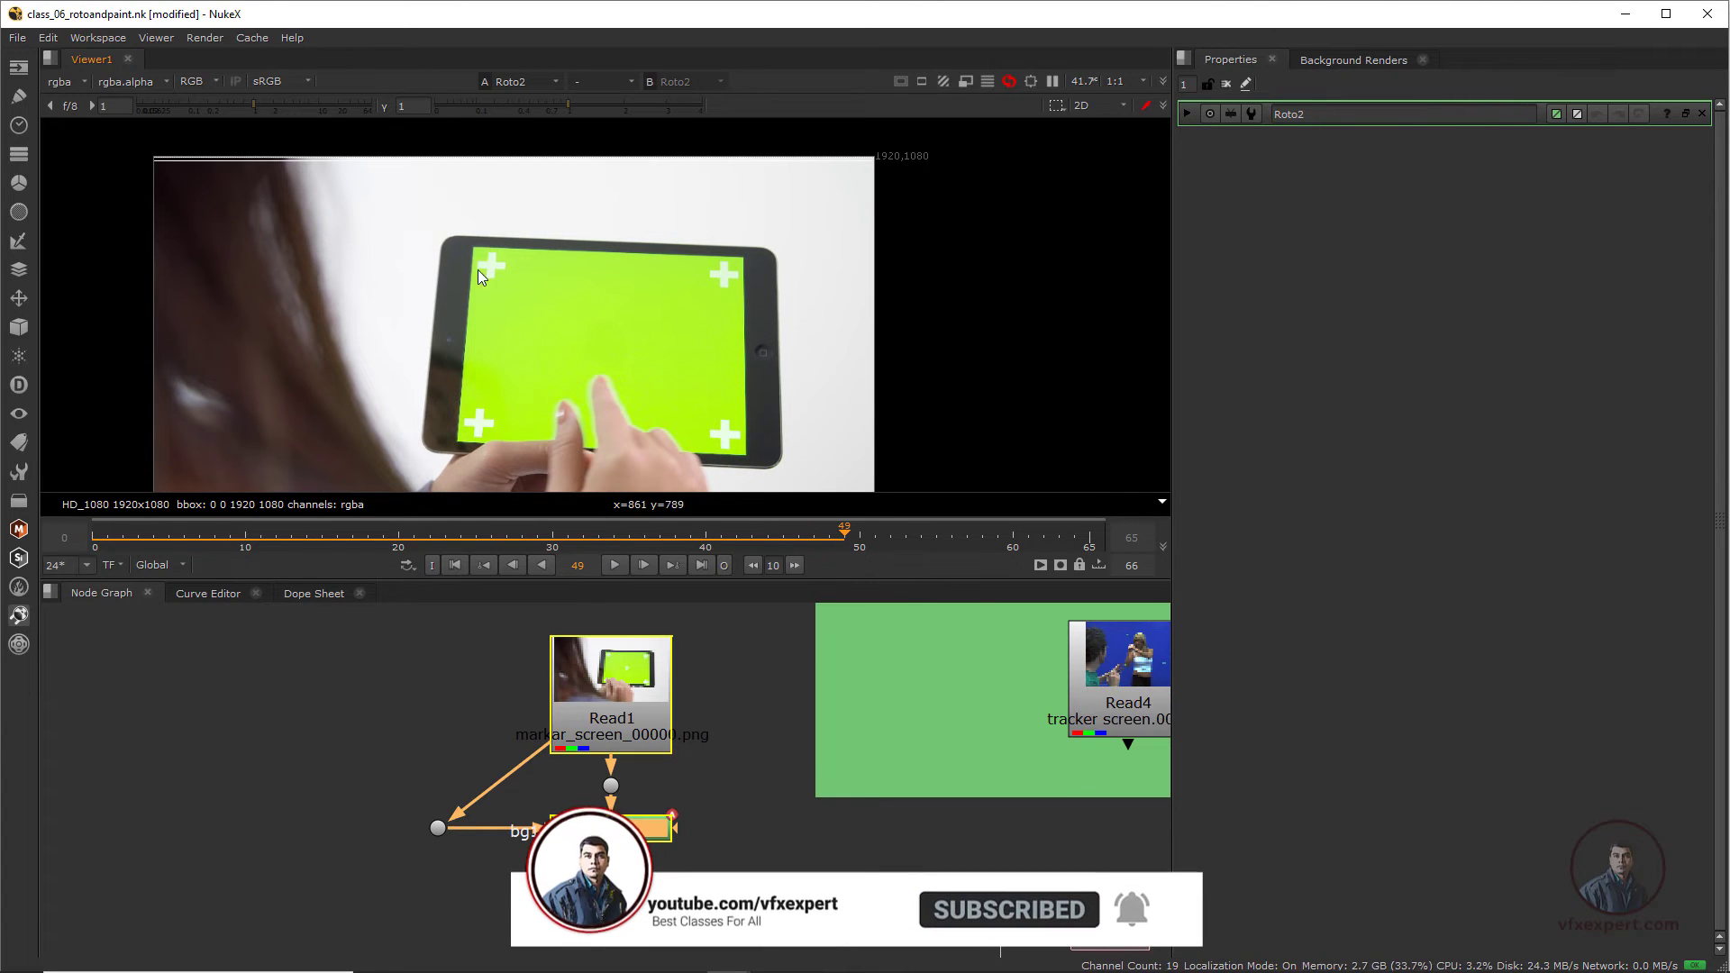
# - Return to frame 0 and reopen Roto2's properties for working on the upper-left tracking marker
pyautogui.scroll(1, 490, 265)
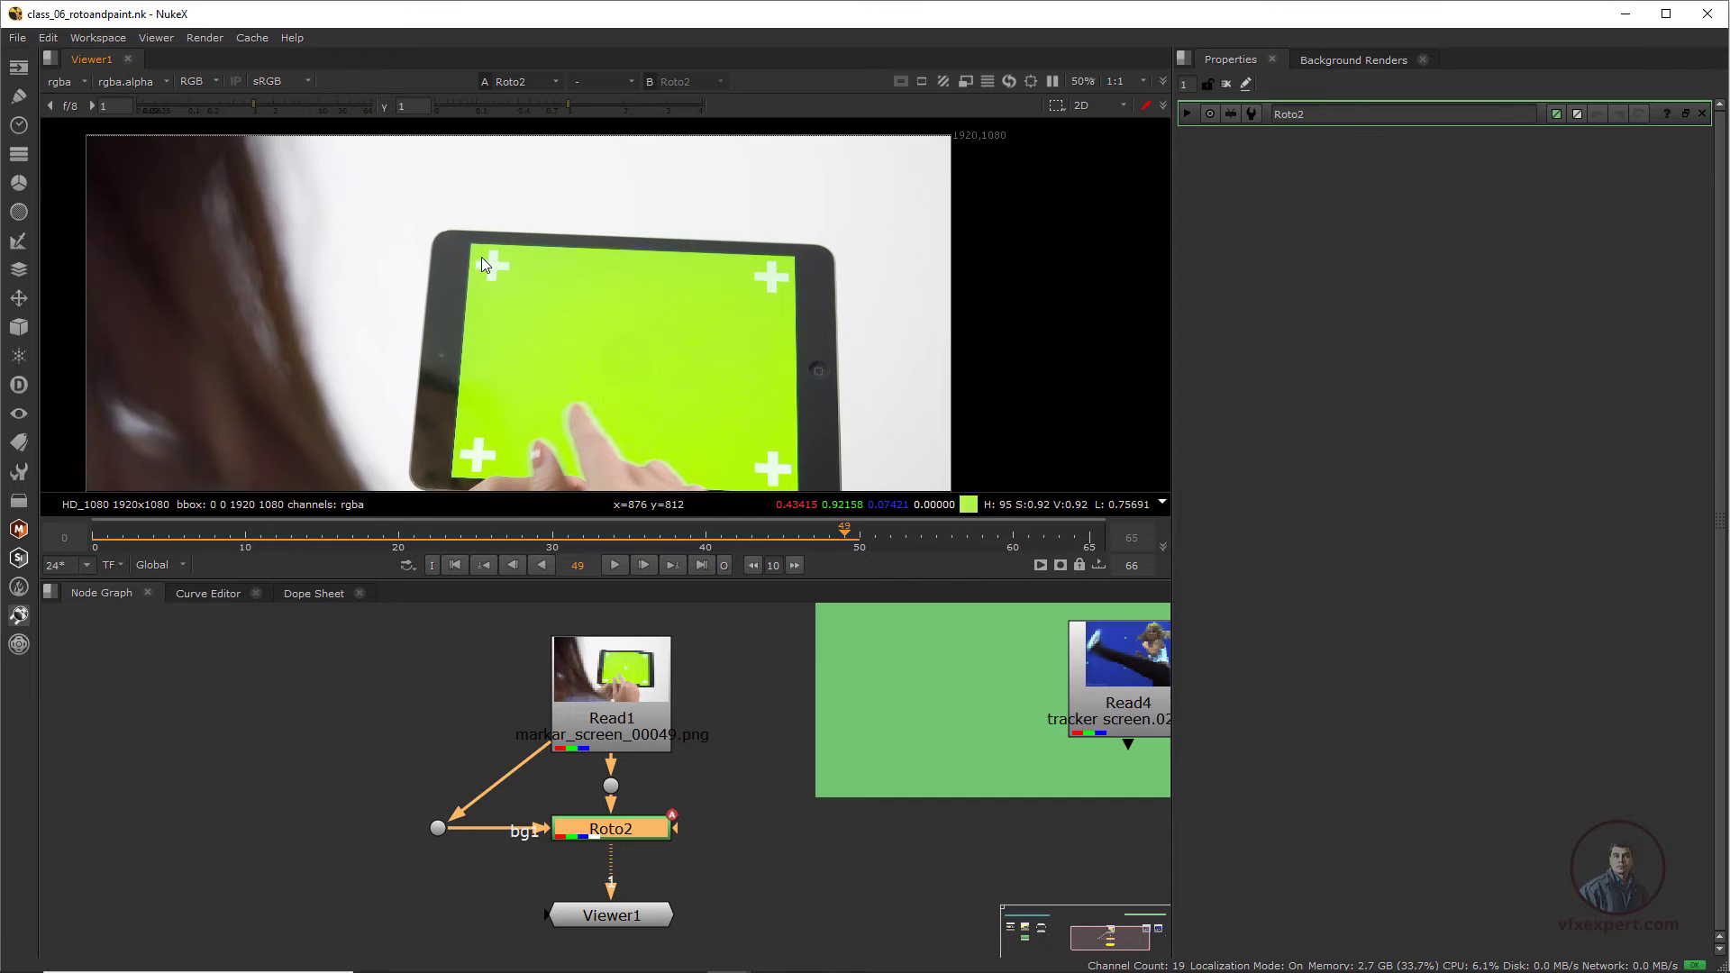
pyautogui.scroll(2, 491, 270)
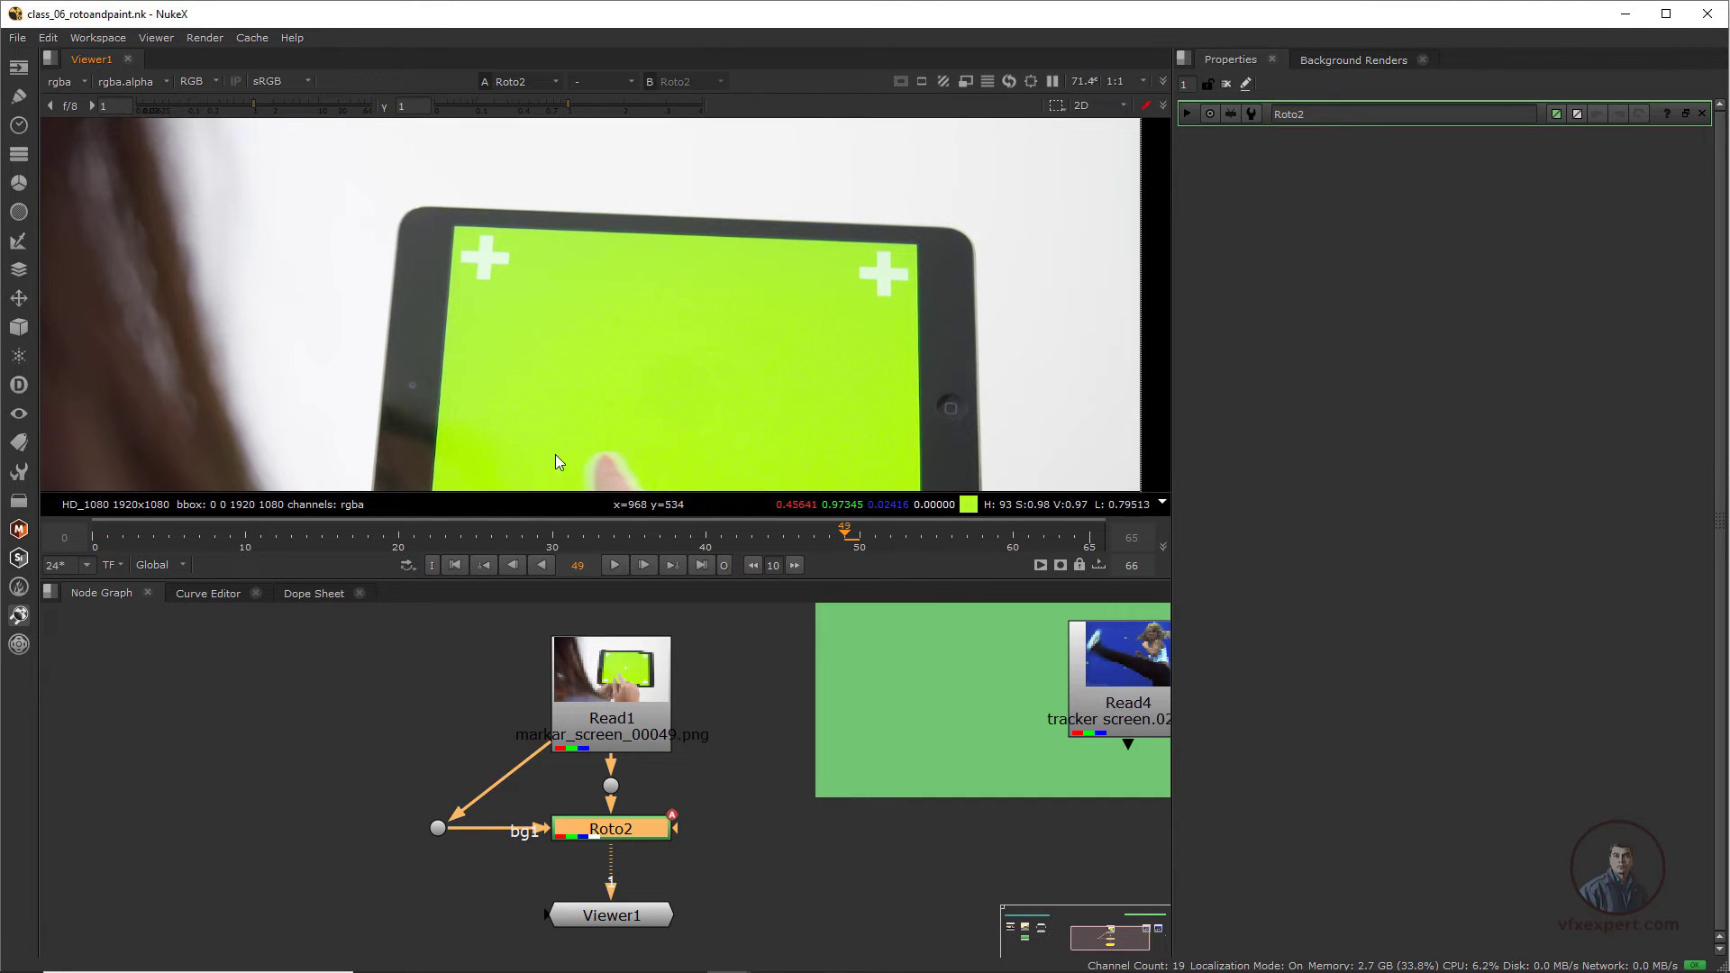
pyautogui.click(456, 563)
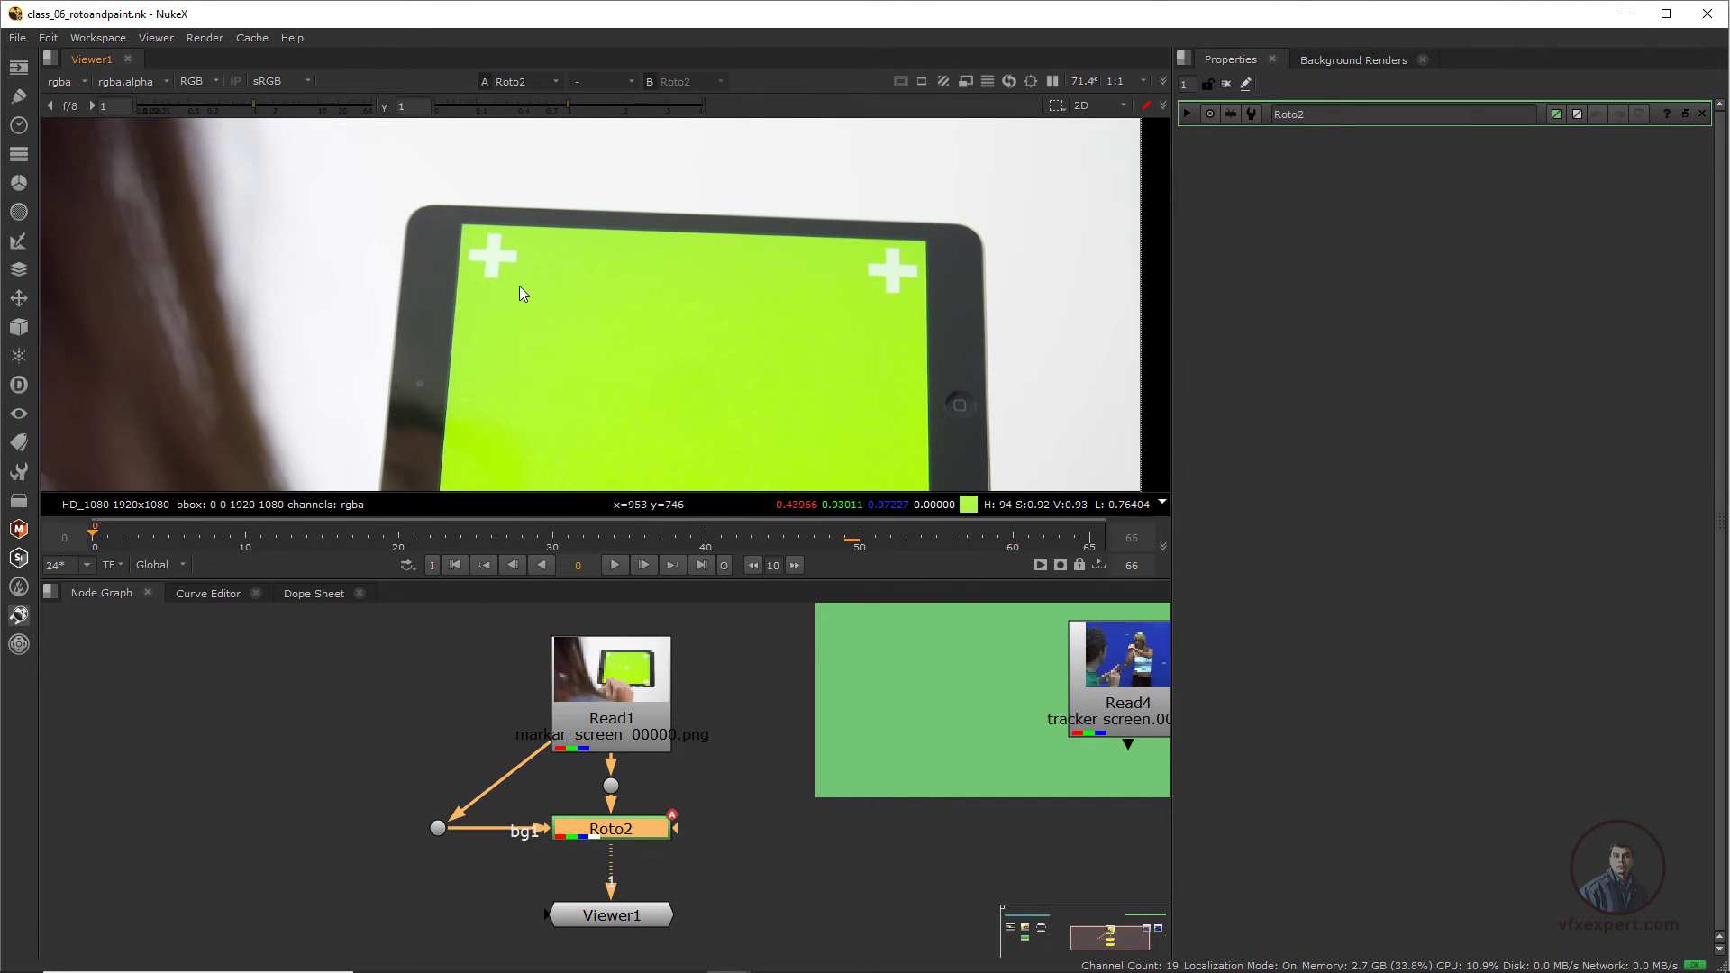
pyautogui.doubleClick(614, 831)
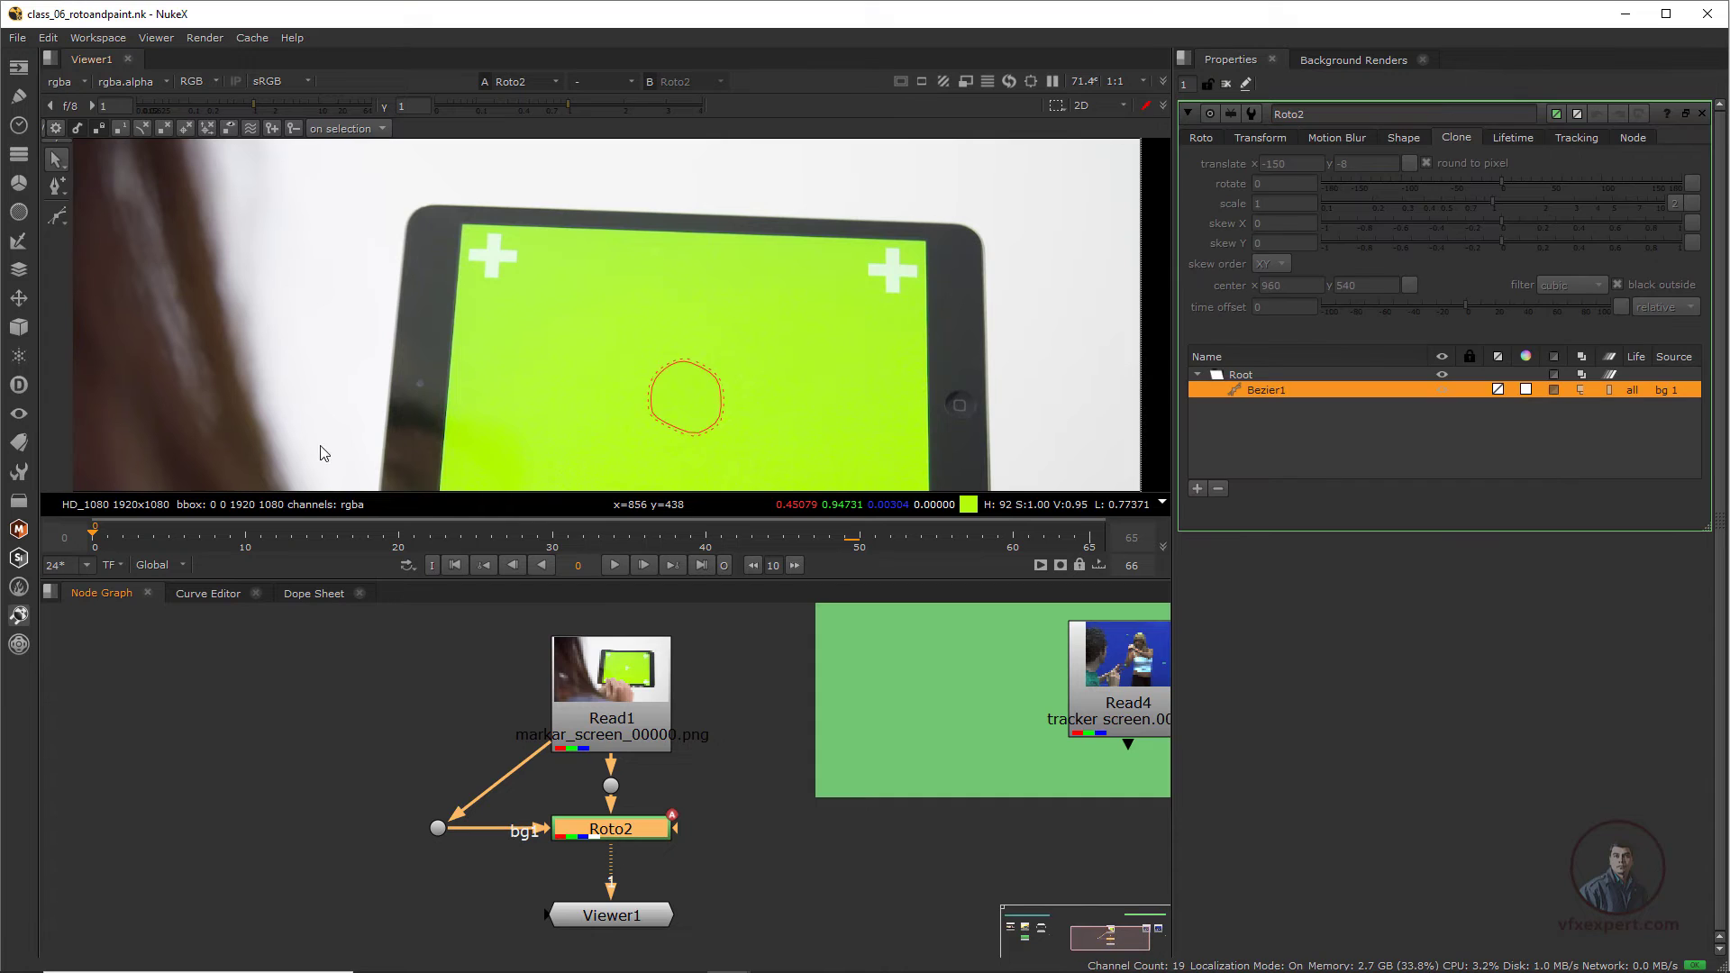
# - Draw a closed Bezier shape around the tablet's upper-left tracking marker at frame 0
pyautogui.rightClick(61, 222)
pyautogui.click(90, 216)
pyautogui.scroll(5, 492, 287)
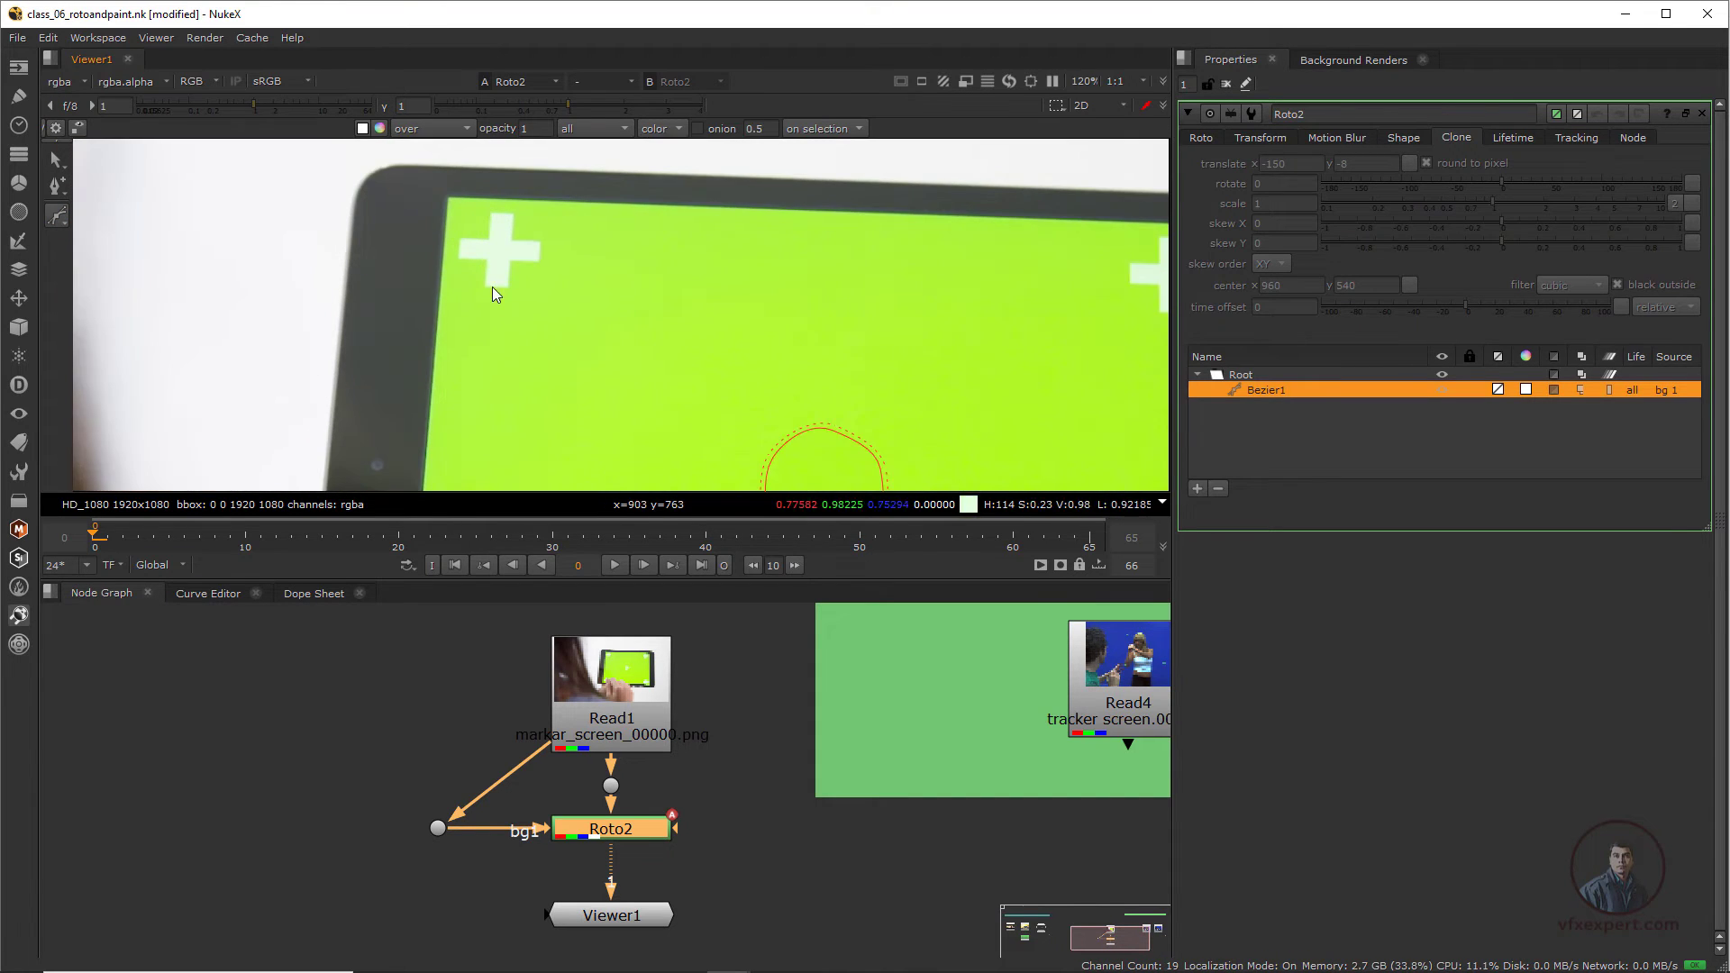
pyautogui.click(535, 325)
pyautogui.click(584, 290)
pyautogui.click(581, 257)
pyautogui.click(565, 238)
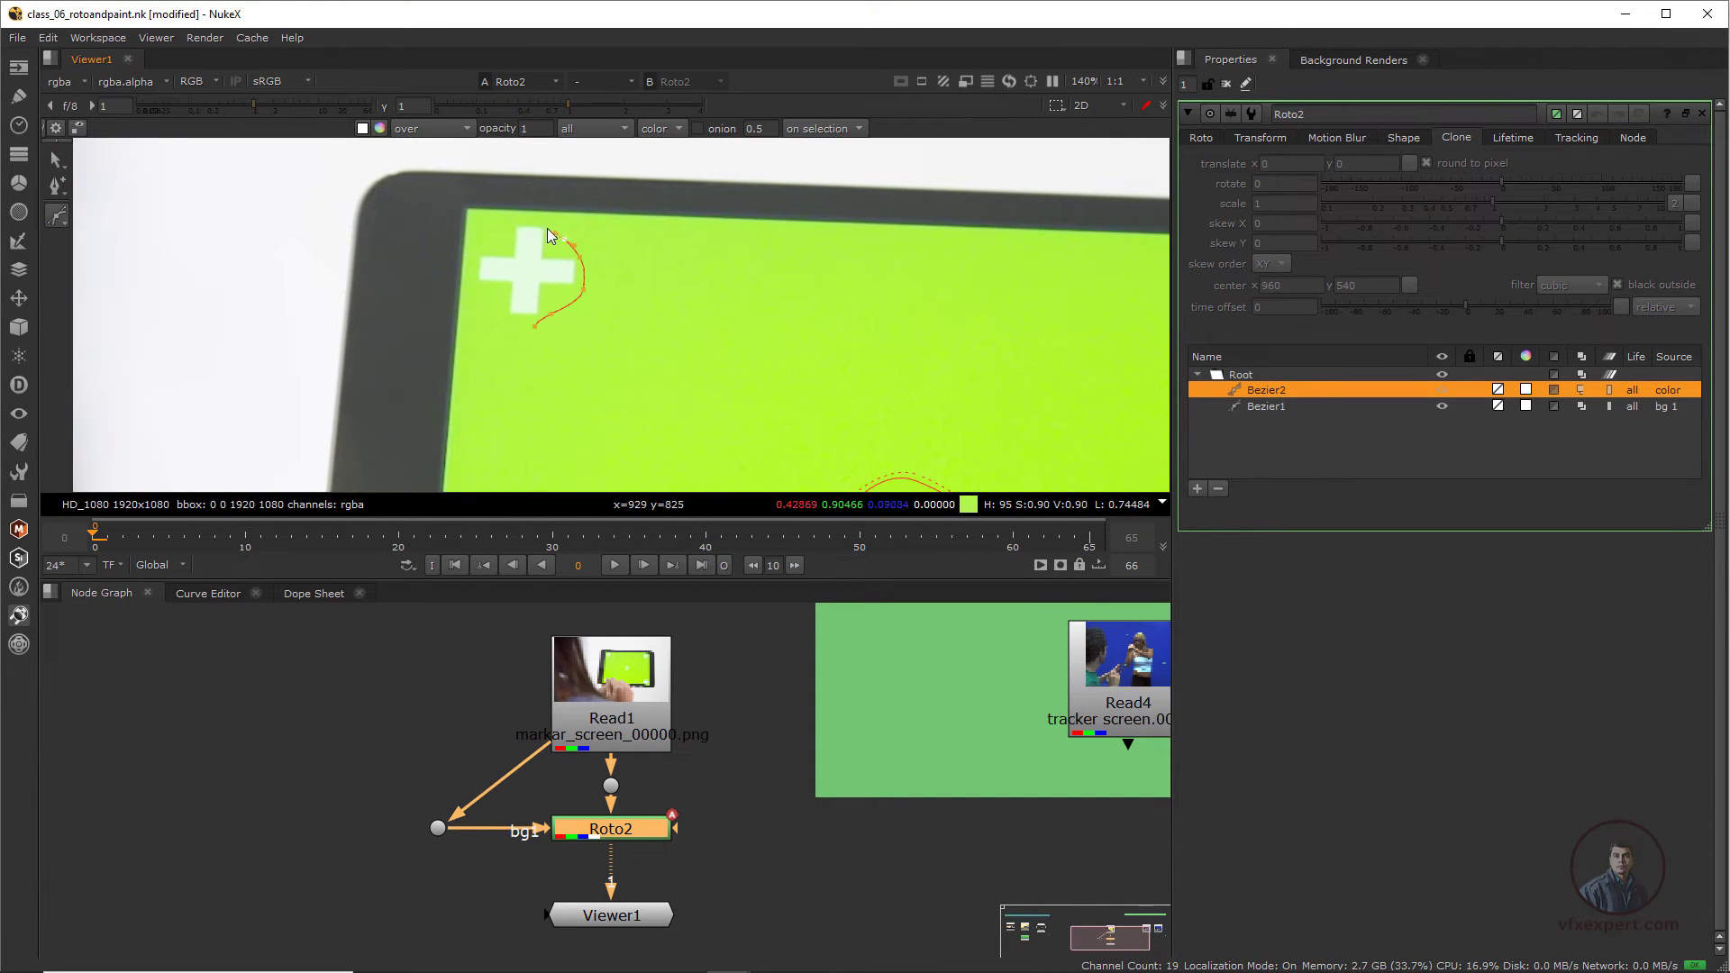
pyautogui.click(544, 223)
pyautogui.click(523, 218)
pyautogui.click(499, 244)
pyautogui.moveTo(475, 255); pyautogui.dragTo(473, 272)
pyautogui.click(534, 327)
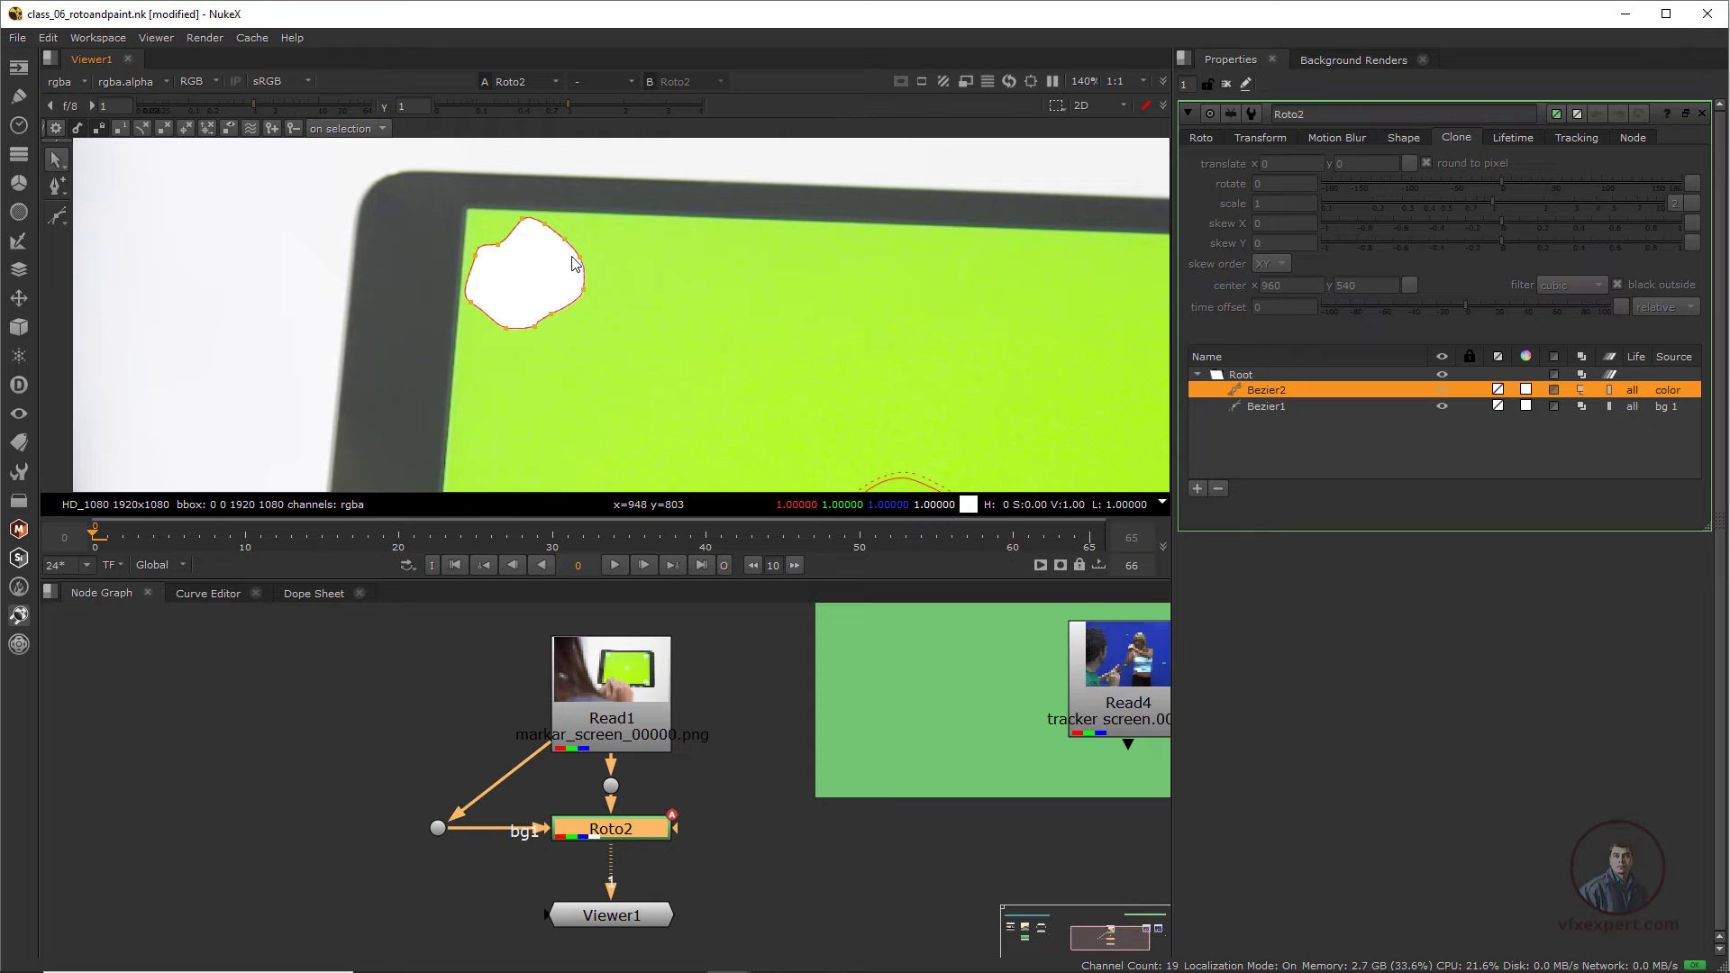
# - Keyframe Bezier2's position at frame 18, at the last frame and at frames in between so it follows the upper-left marker
pyautogui.scroll(-2, 587, 295)
pyautogui.moveTo(611, 302); pyautogui.dragTo(522, 311, button='middle')
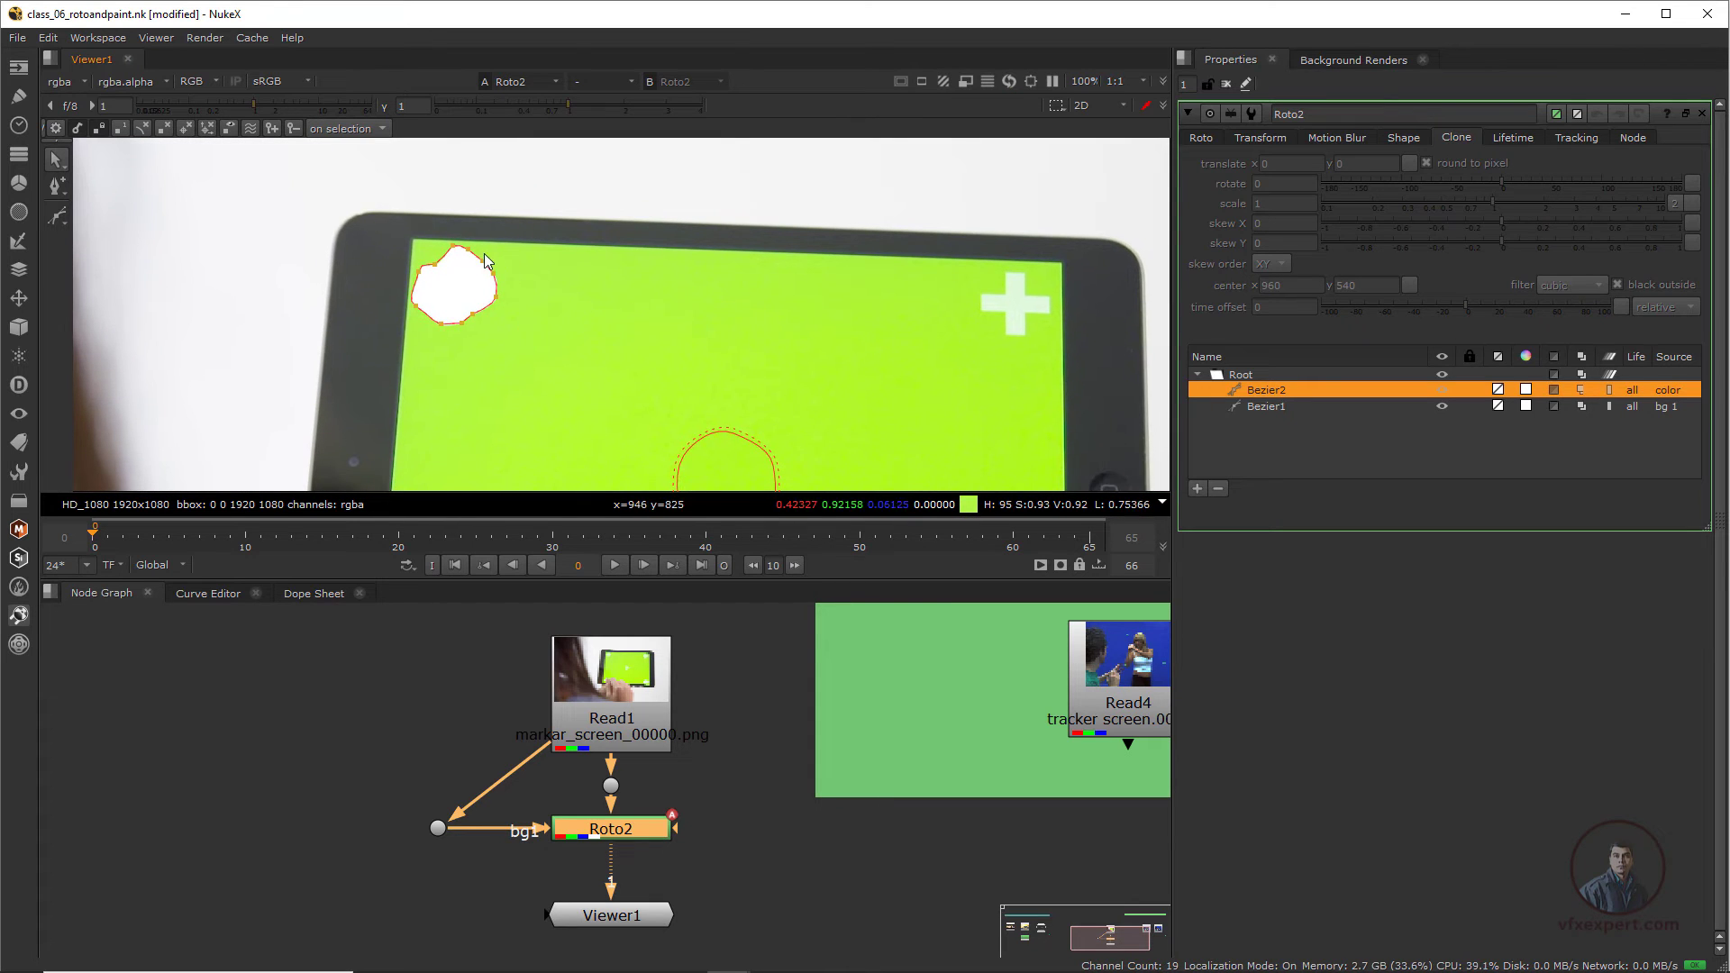
pyautogui.click(1201, 137)
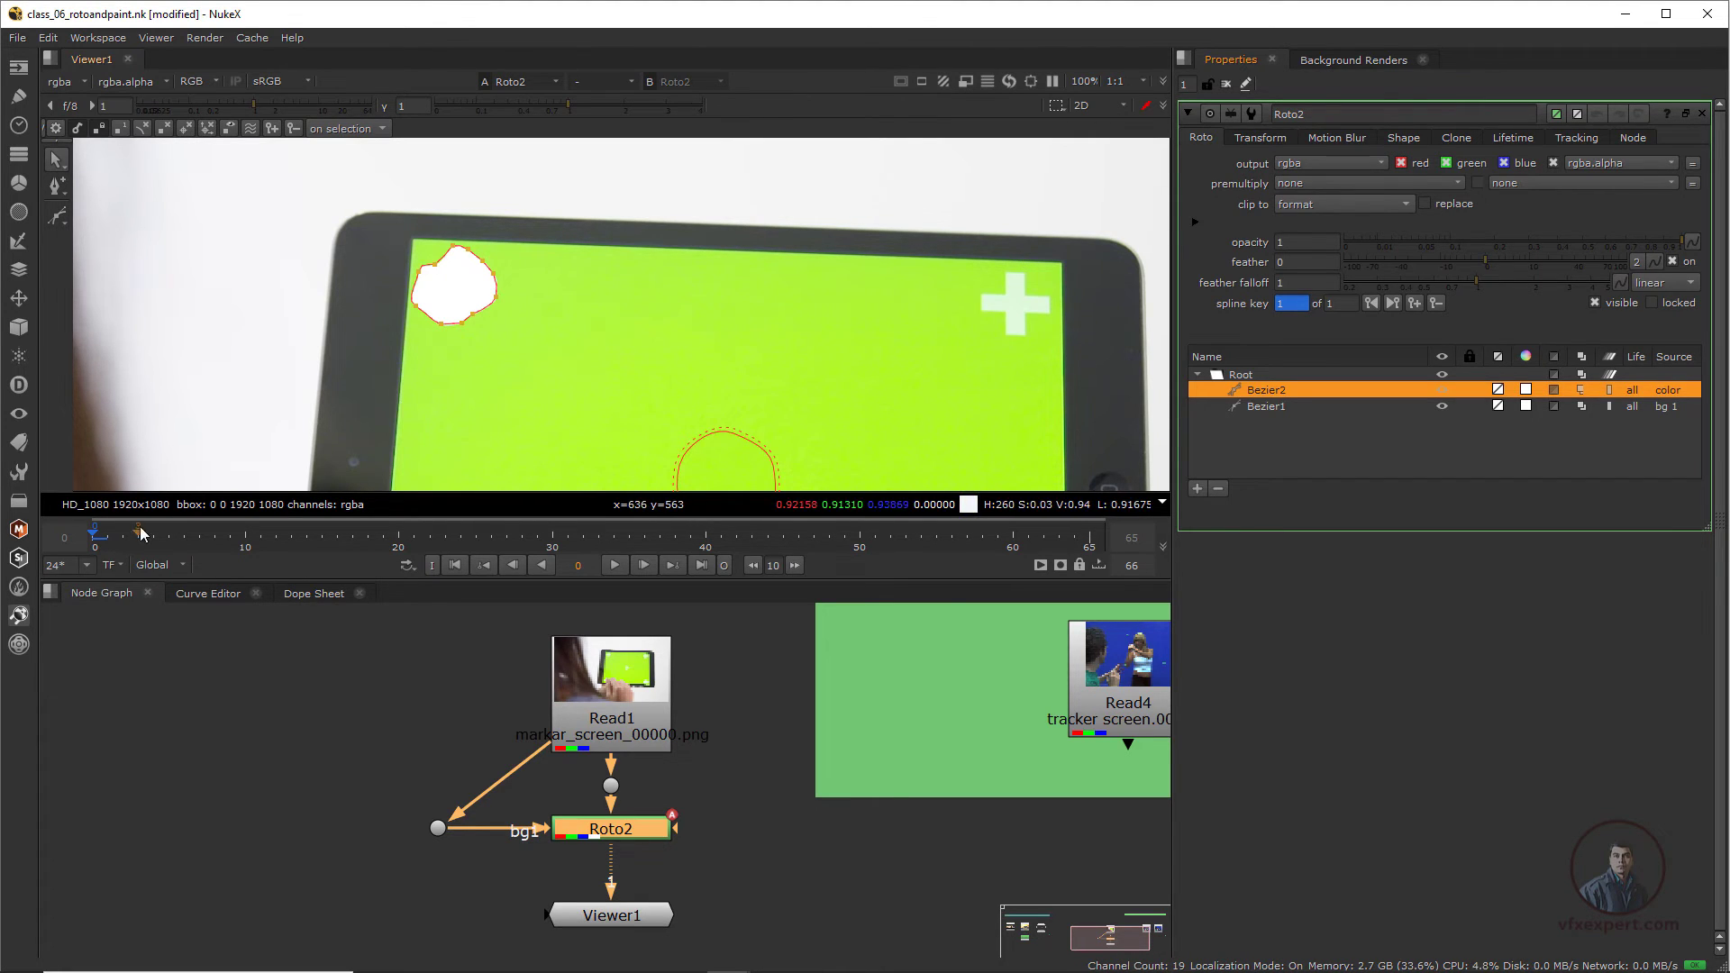
pyautogui.moveTo(138, 537); pyautogui.dragTo(368, 538)
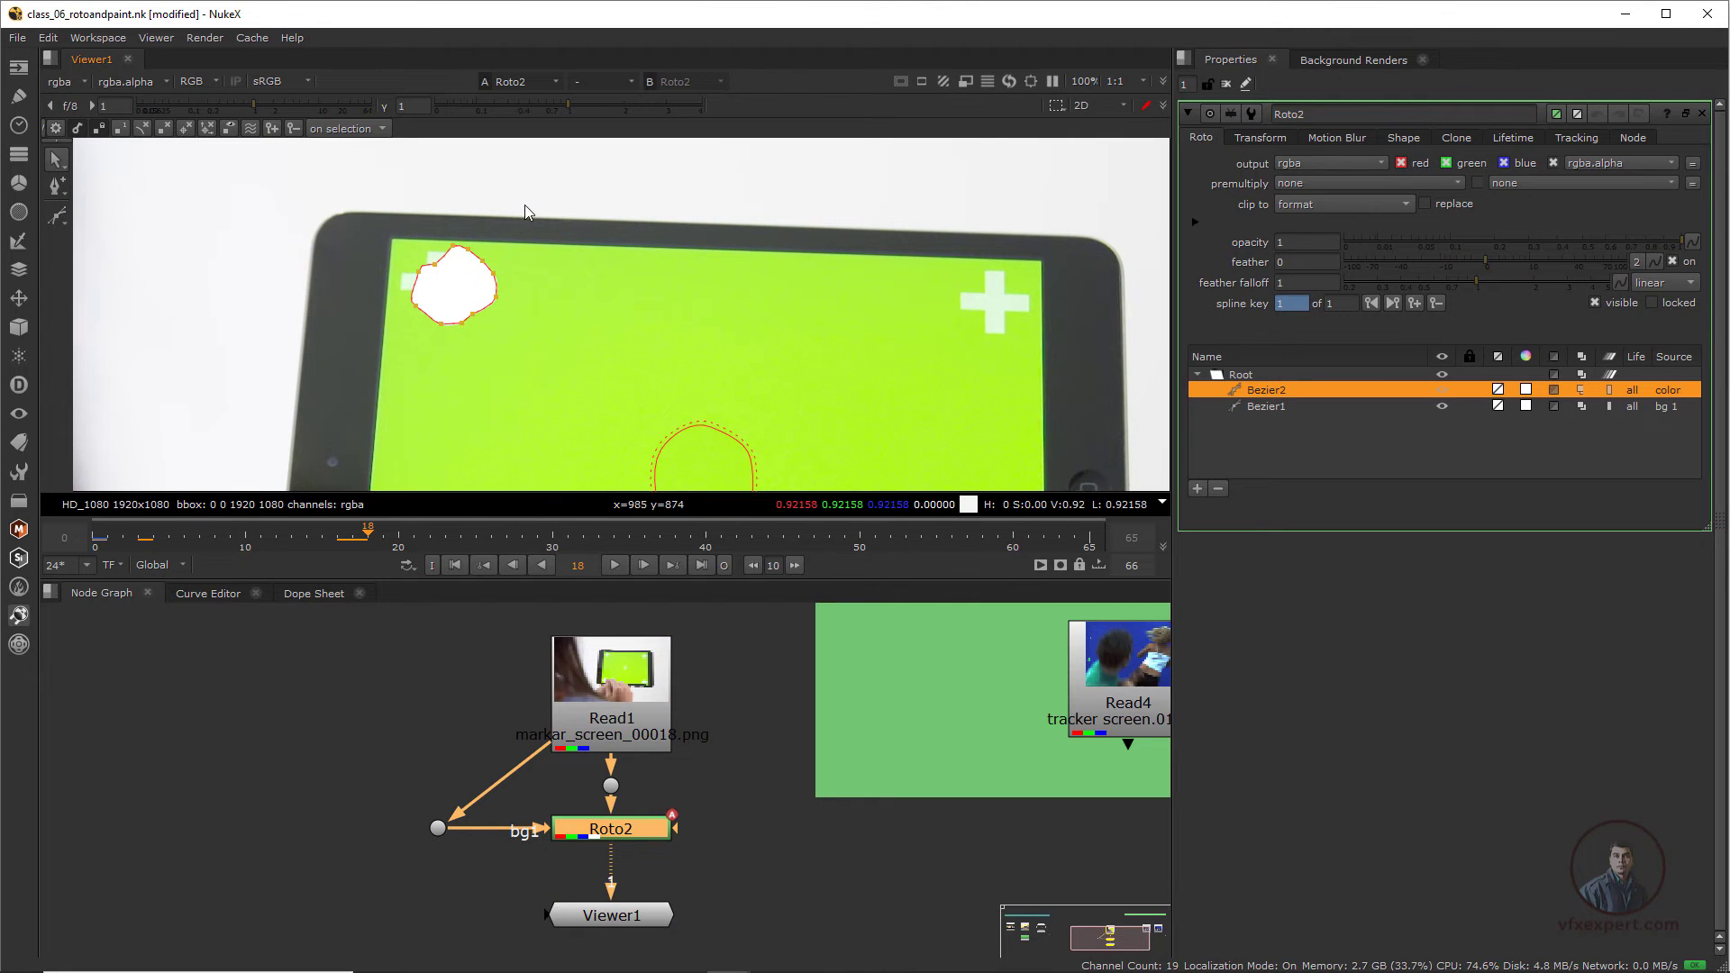
pyautogui.moveTo(527, 215); pyautogui.dragTo(299, 379)
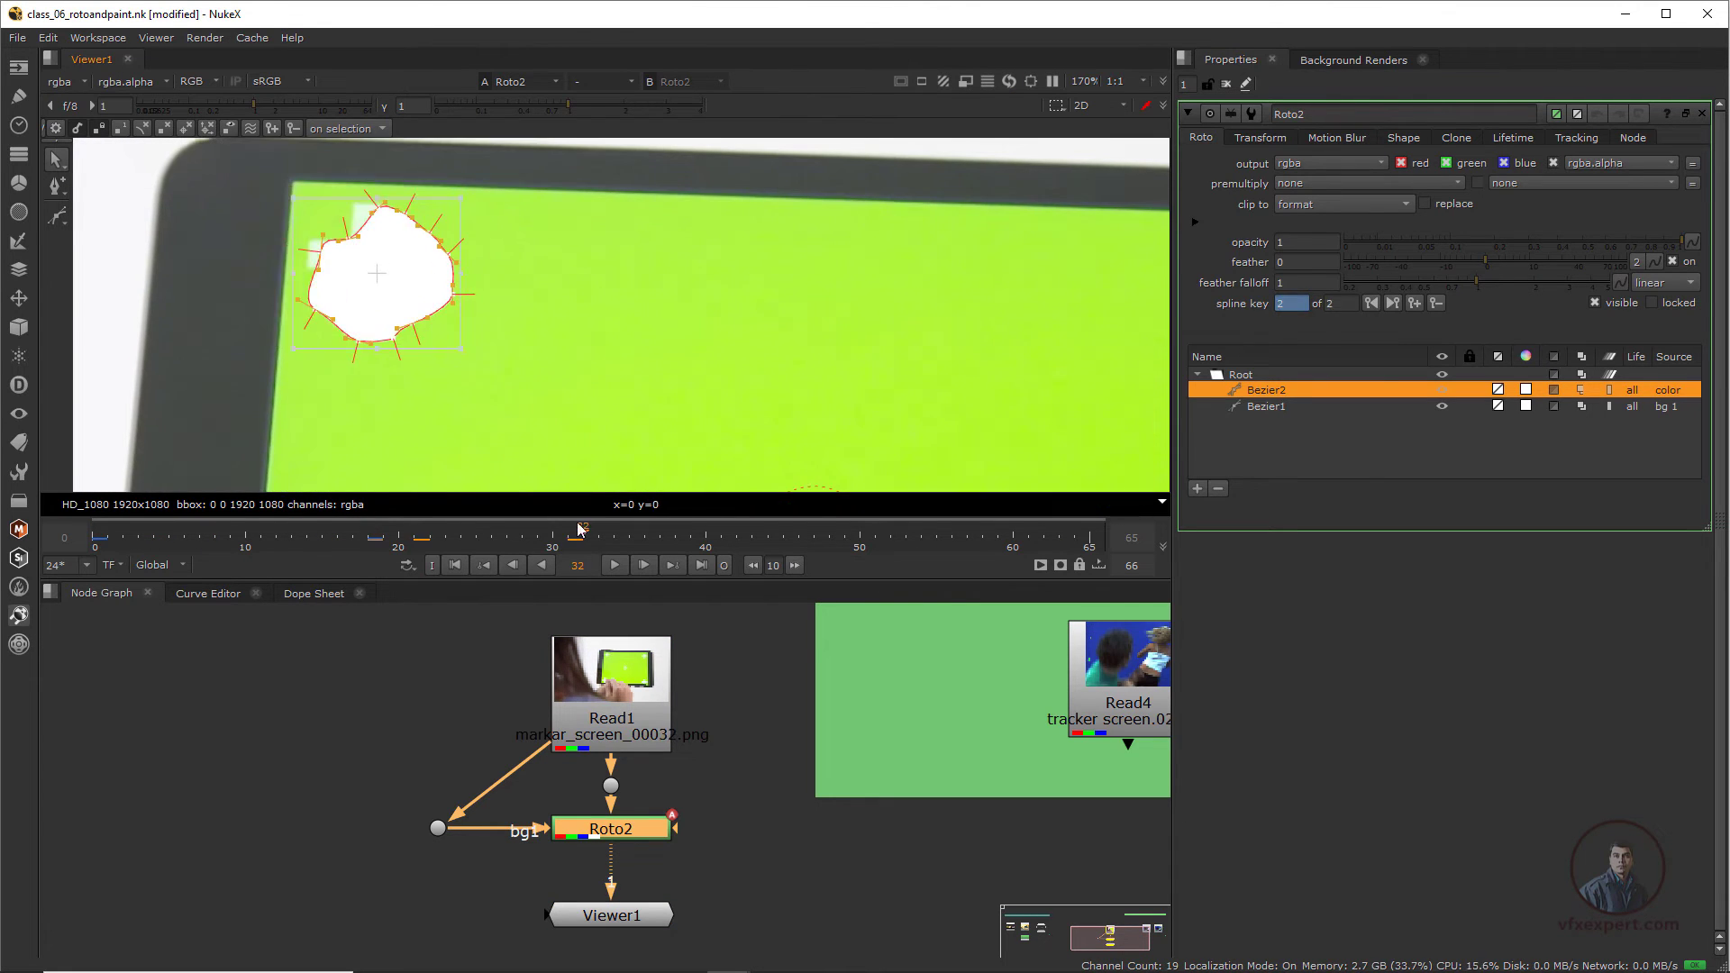
pyautogui.moveTo(580, 537); pyautogui.dragTo(1089, 537)
pyautogui.moveTo(390, 289); pyautogui.dragTo(385, 287)
pyautogui.moveTo(1089, 537); pyautogui.dragTo(322, 537)
pyautogui.moveTo(391, 293); pyautogui.dragTo(381, 295)
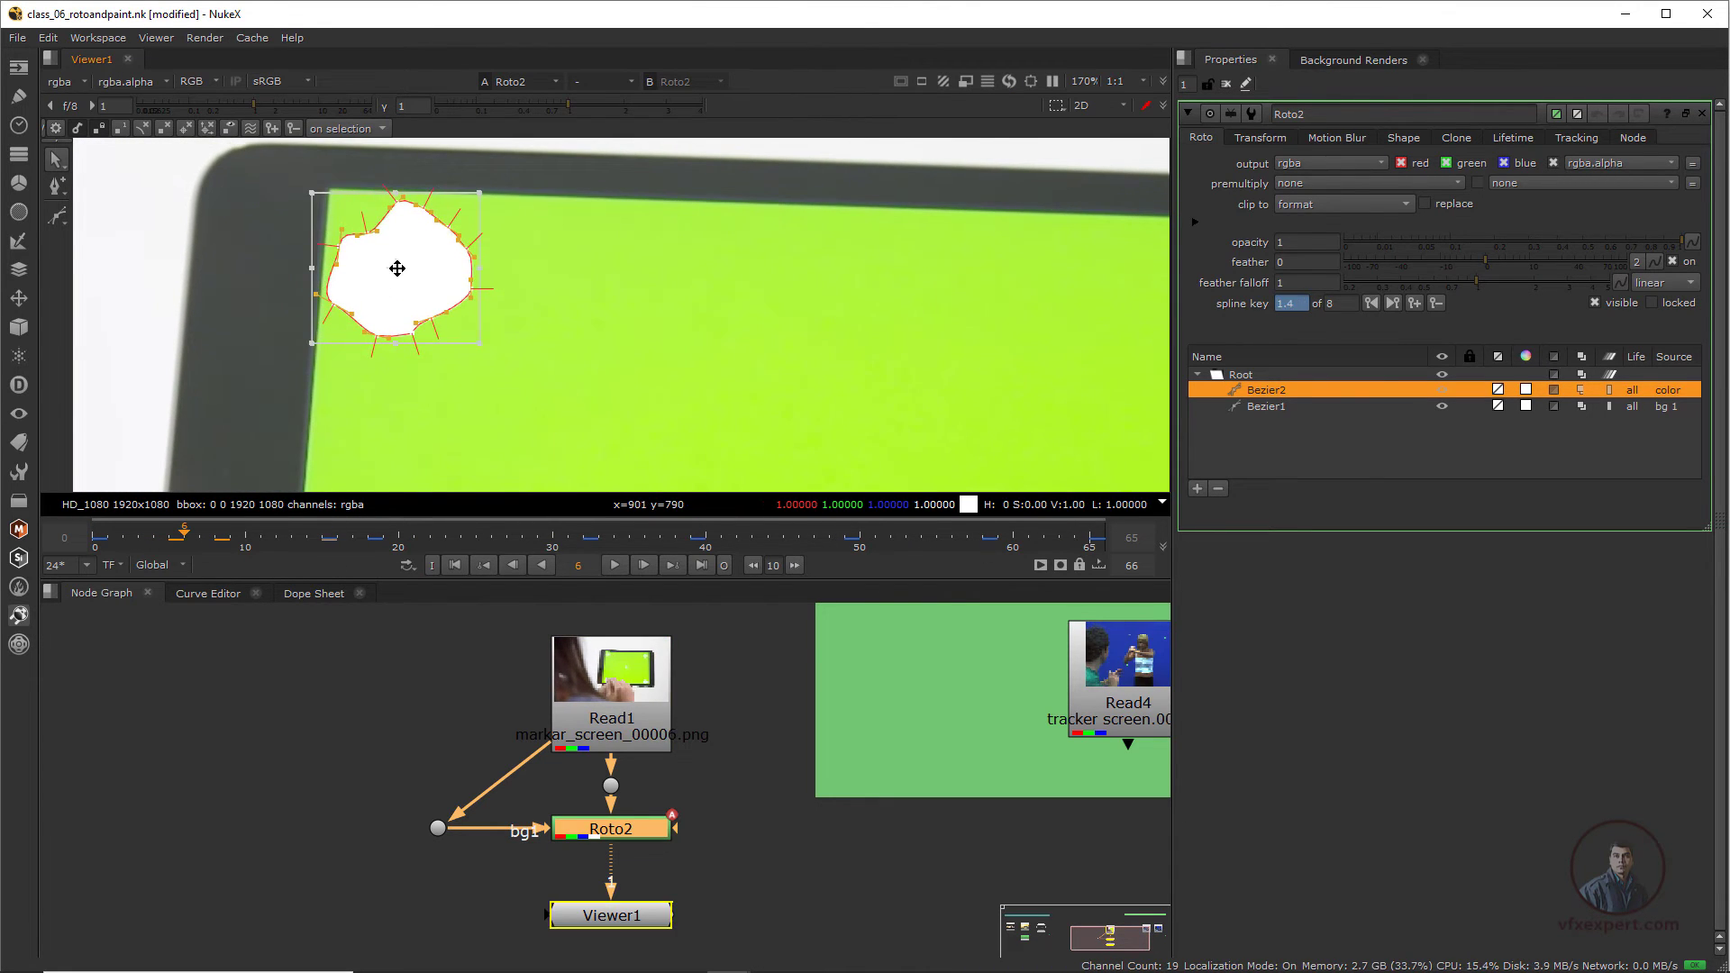
# - Nudge Bezier2 onto the upper-left marker at frame 6 and set its source to background 1
pyautogui.moveTo(397, 271); pyautogui.dragTo(412, 270)
pyautogui.click(521, 375)
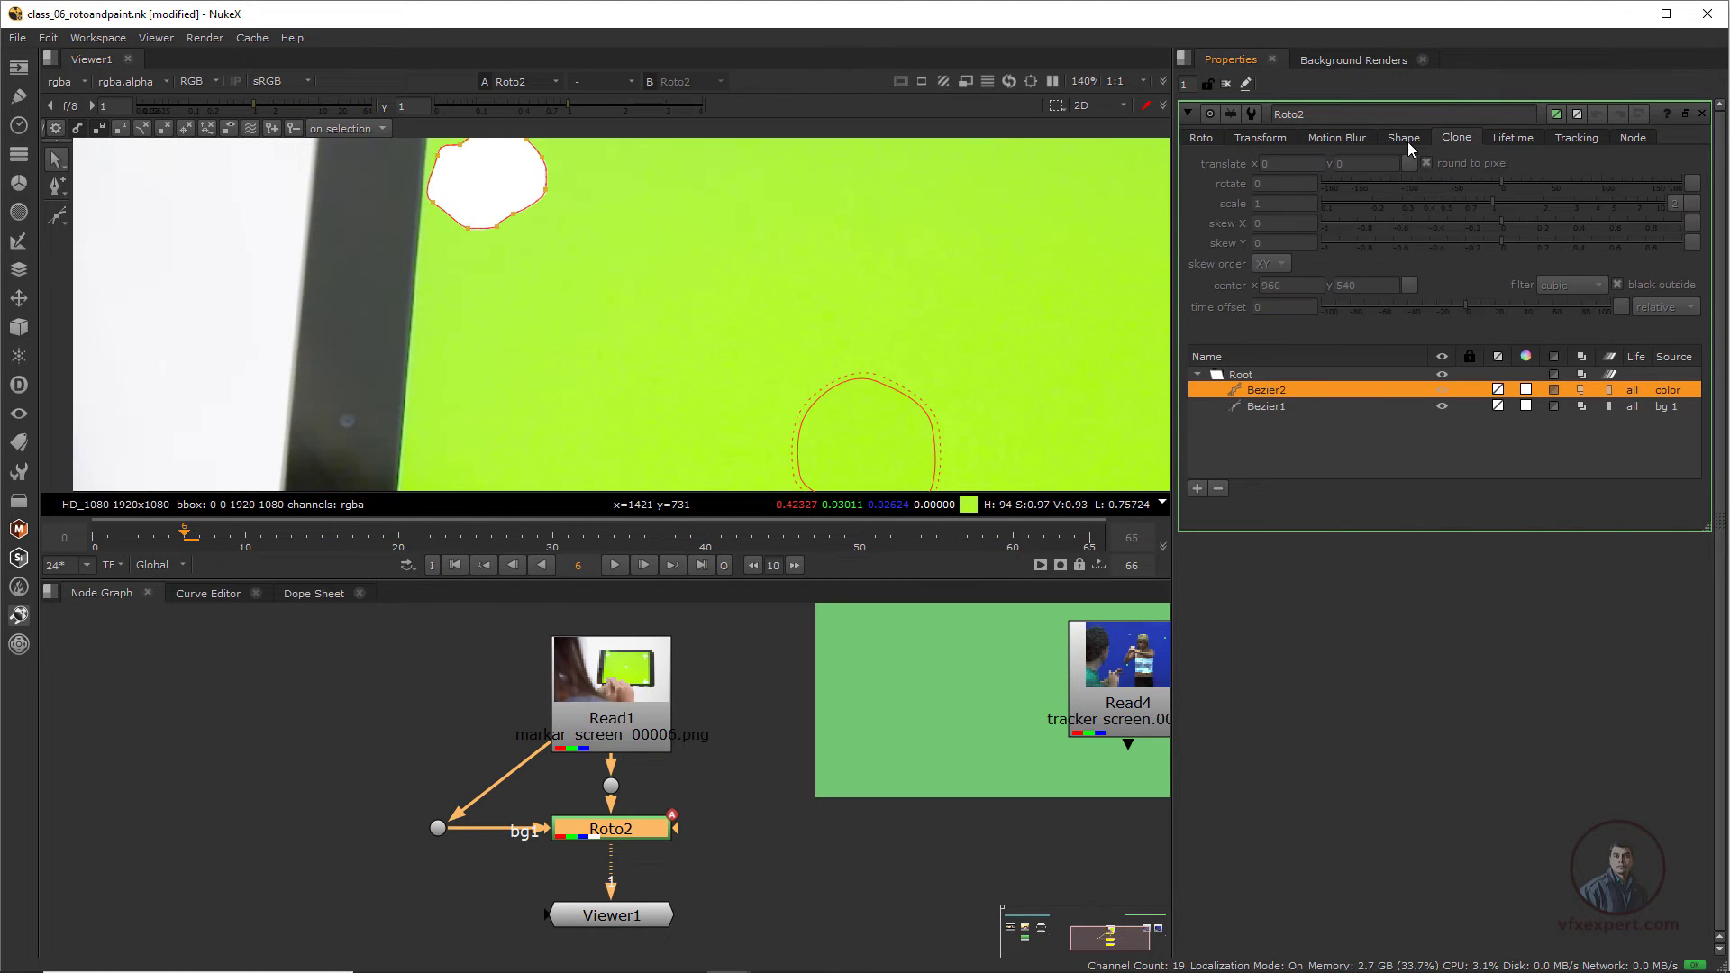
pyautogui.click(1404, 138)
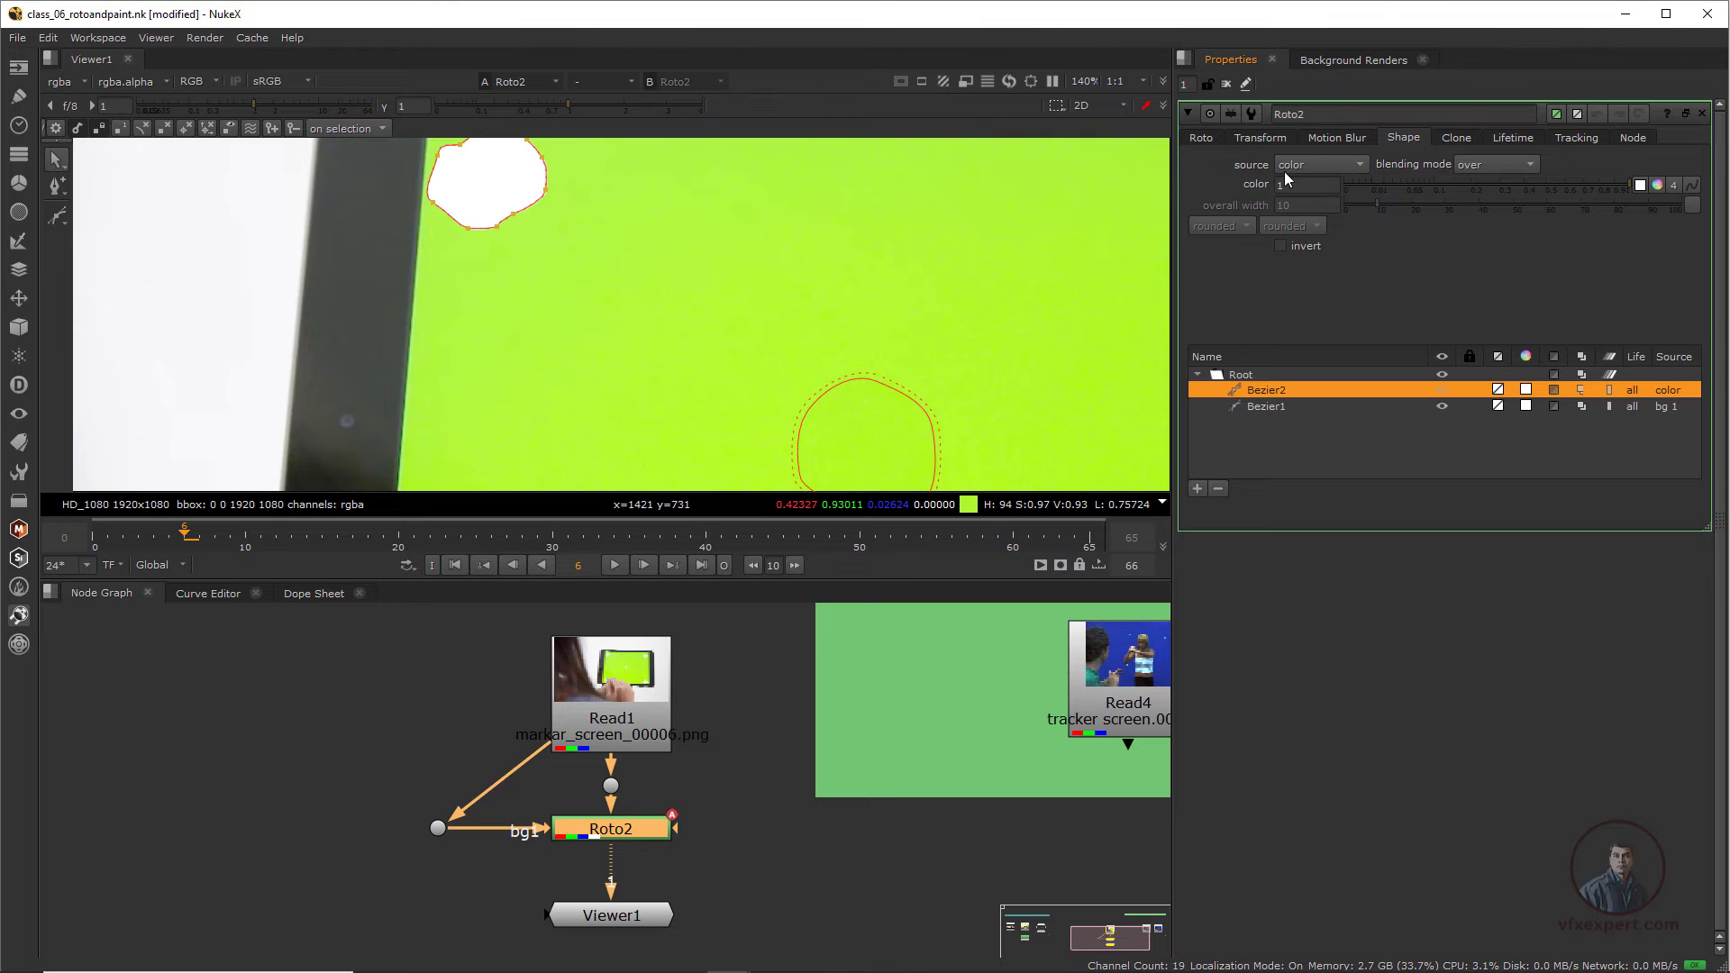
pyautogui.click(1320, 166)
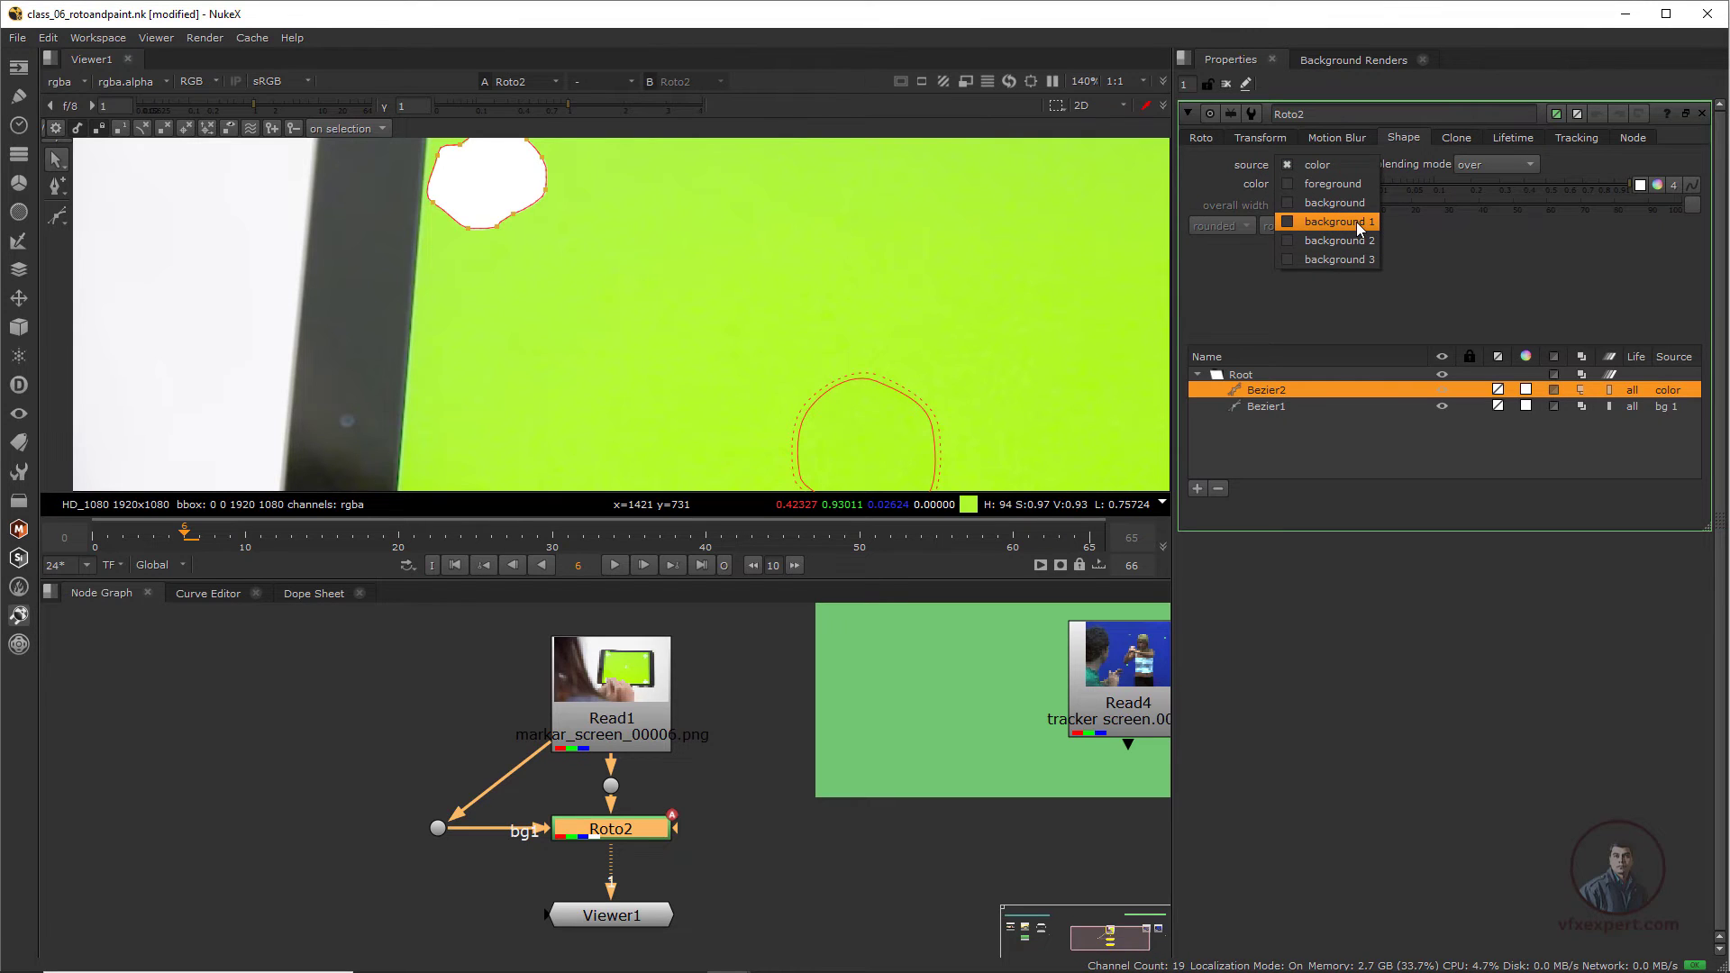
pyautogui.click(1356, 222)
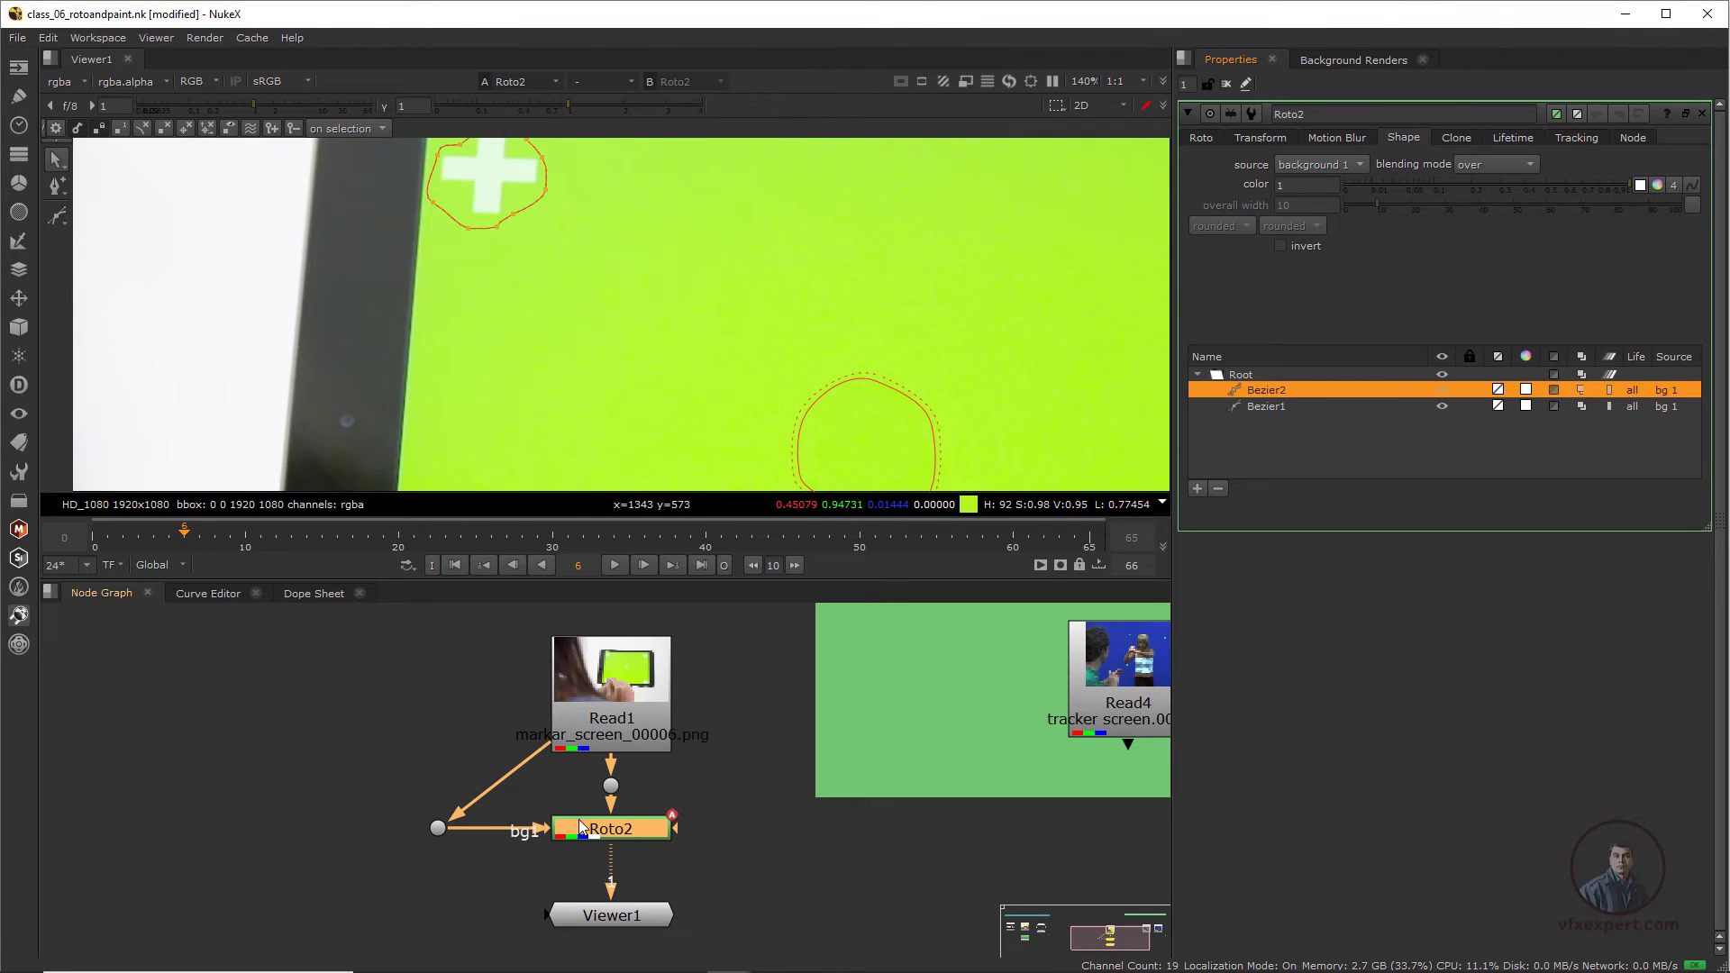
# - Place Bezier2's clone centre on the upper-left marker, at about x 905, y 785
pyautogui.scroll(-1, 987, 259)
pyautogui.moveTo(986, 260); pyautogui.dragTo(904, 381, button='middle')
pyautogui.click(1465, 137)
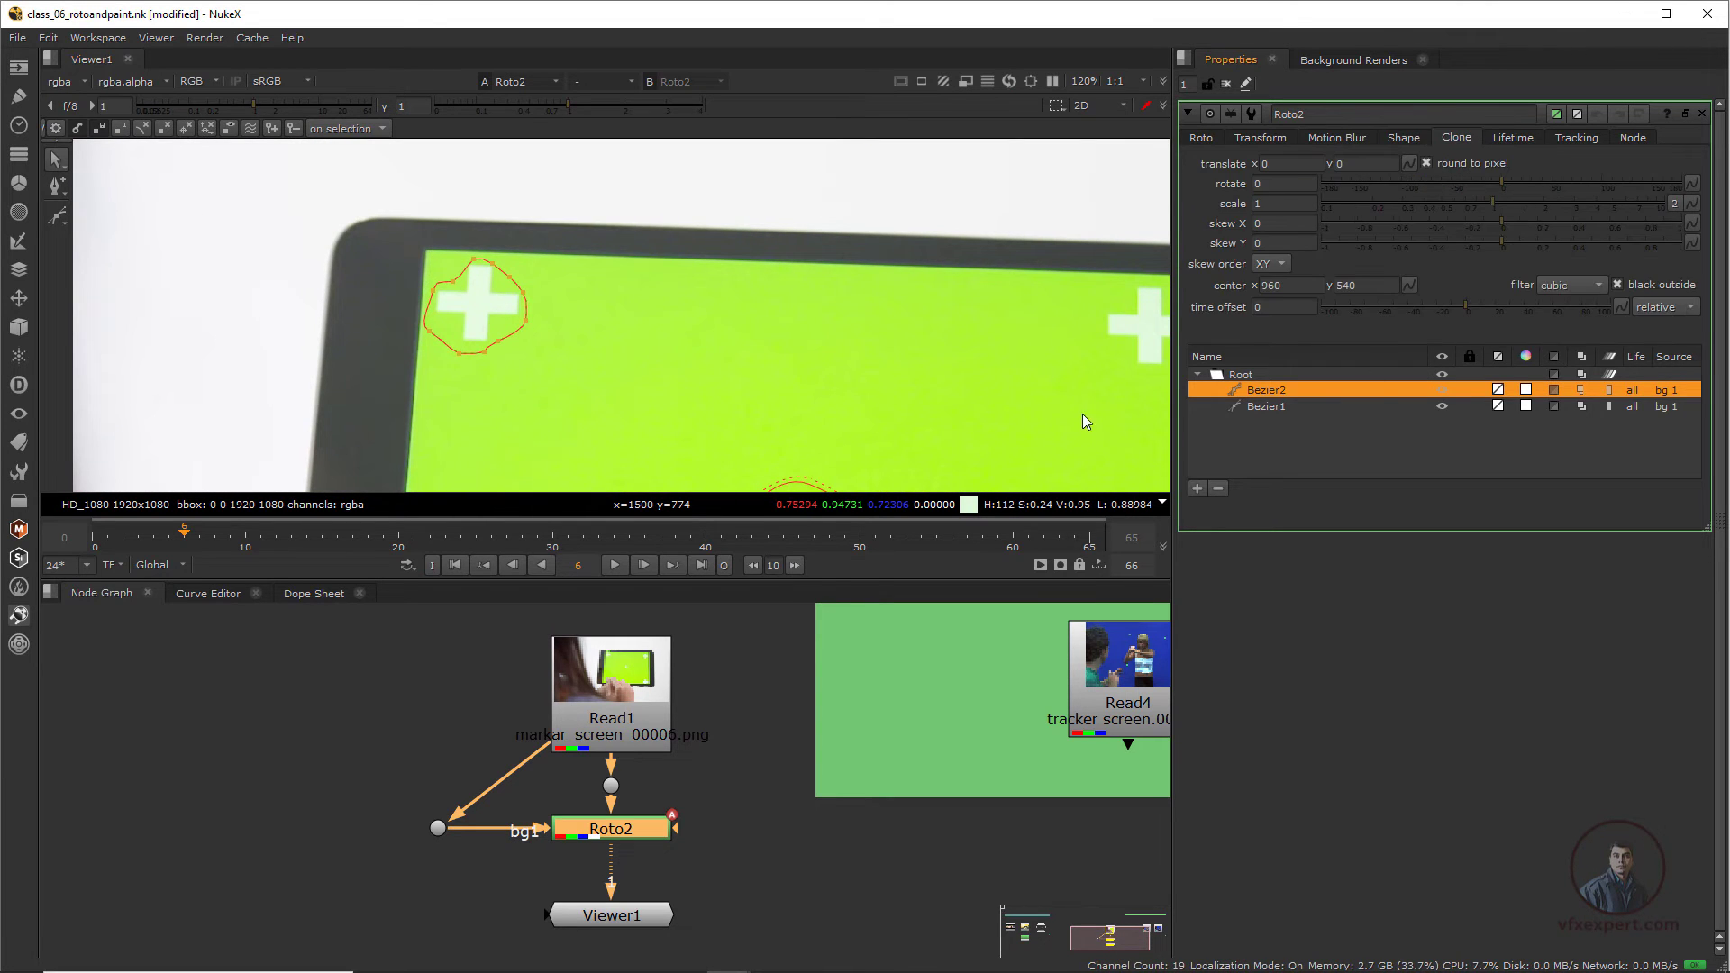
pyautogui.scroll(-4, 685, 425)
pyautogui.scroll(2, 565, 434)
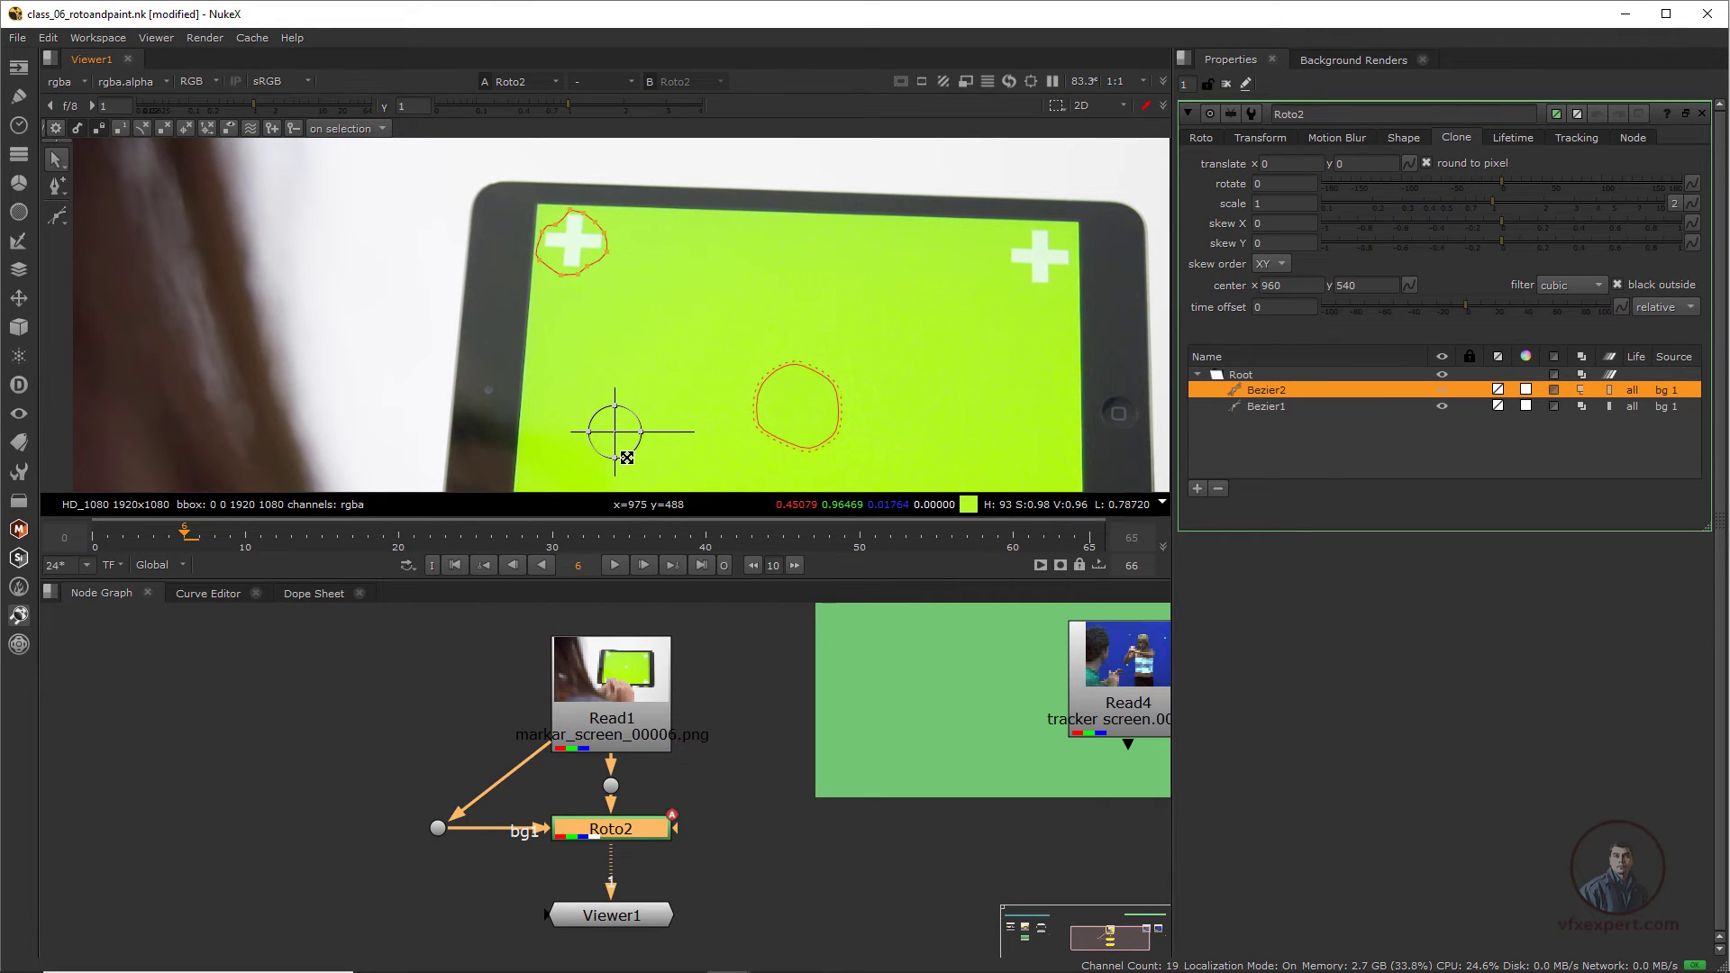
pyautogui.keyDown('ctrl'); pyautogui.moveTo(622, 449); pyautogui.dragTo(578, 256); pyautogui.keyUp('ctrl')
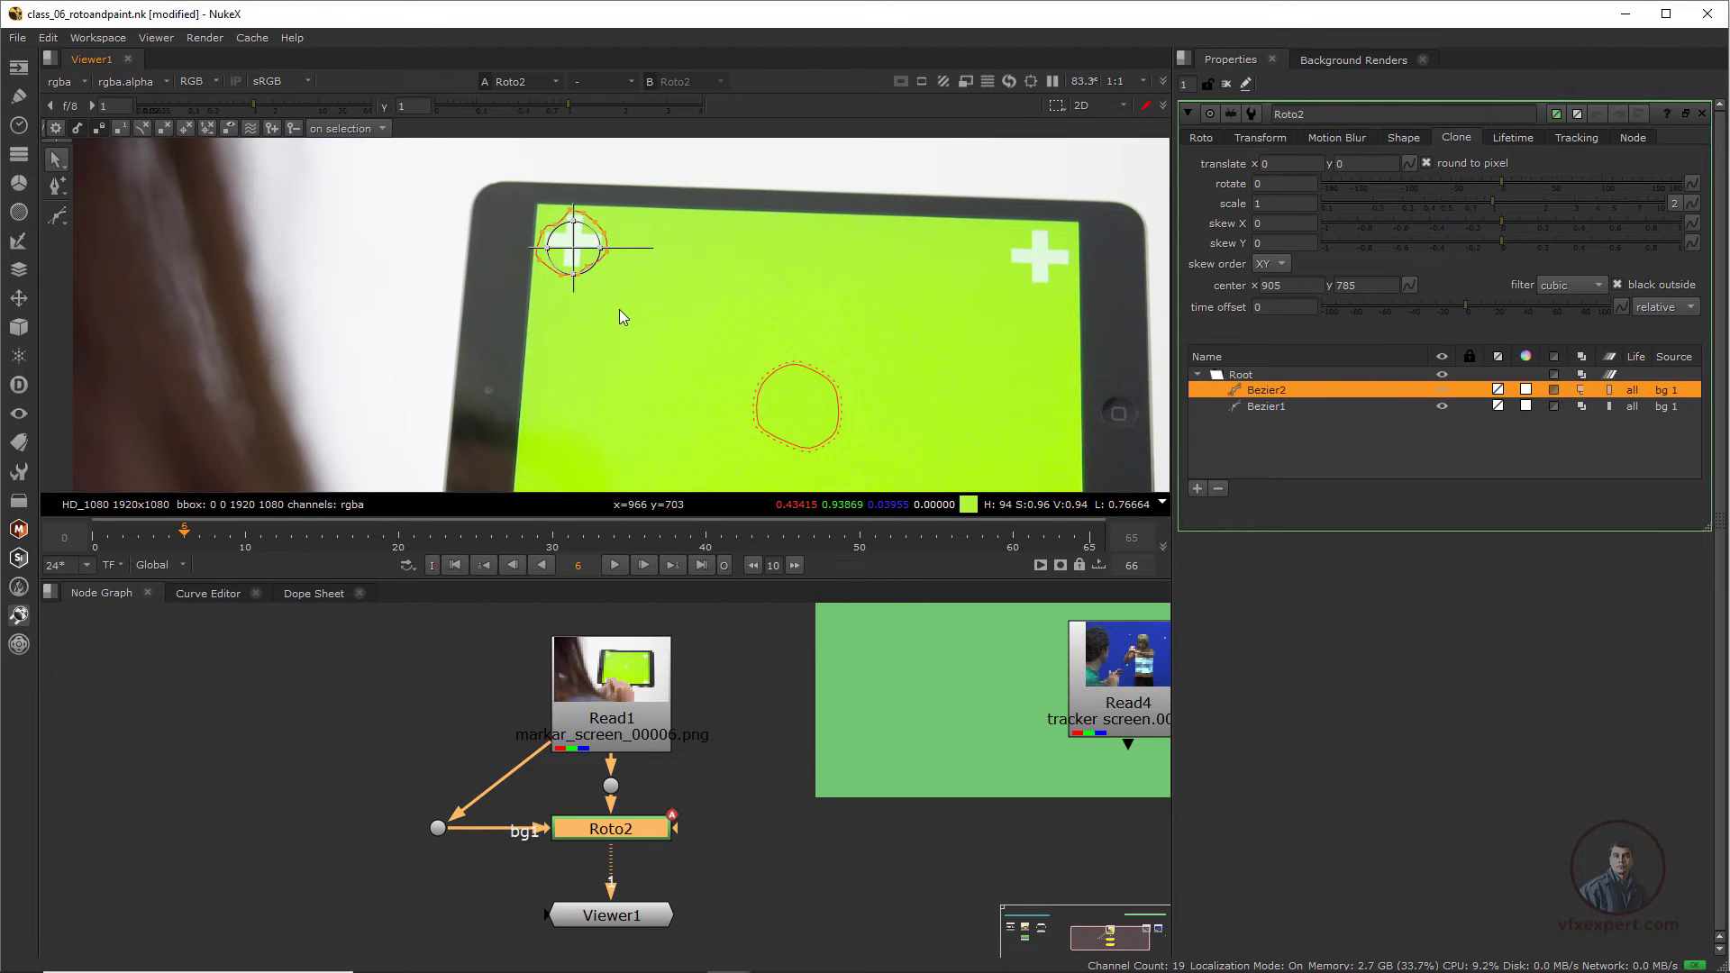
# - Offset Bezier2's clone source to about x -87.5, y 13 so clean green covers the upper-left marker
pyautogui.scroll(2, 619, 310)
pyautogui.moveTo(618, 315); pyautogui.dragTo(587, 404, button='middle')
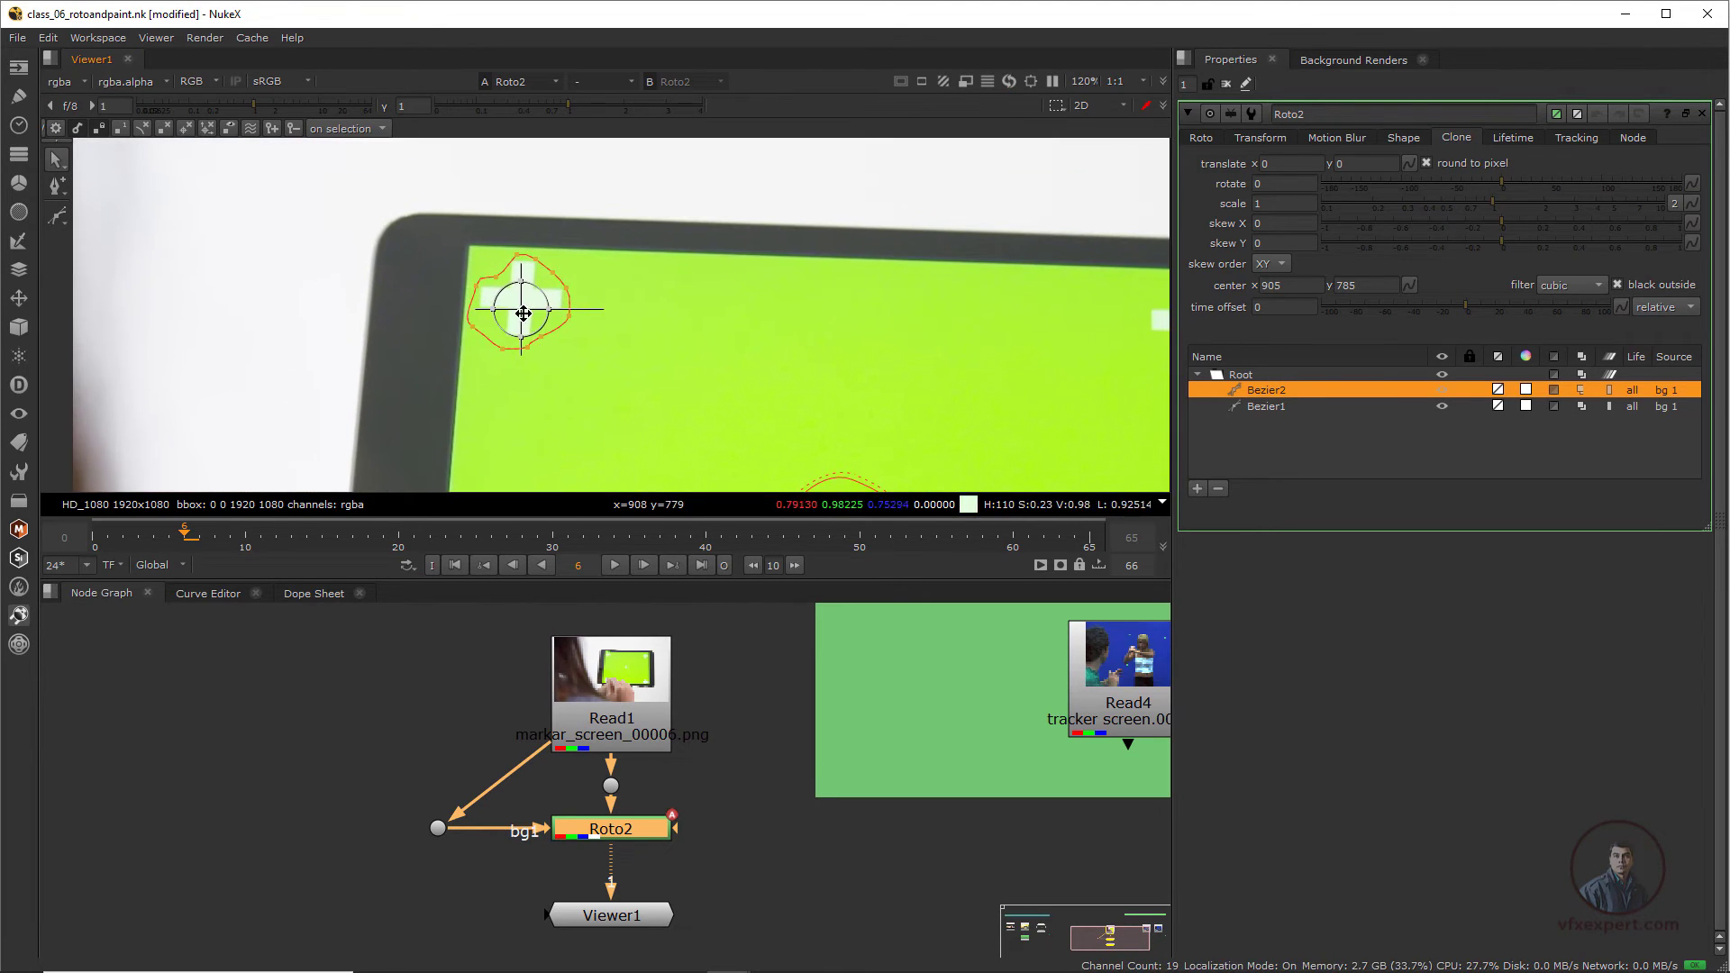
pyautogui.moveTo(524, 309); pyautogui.dragTo(425, 295)
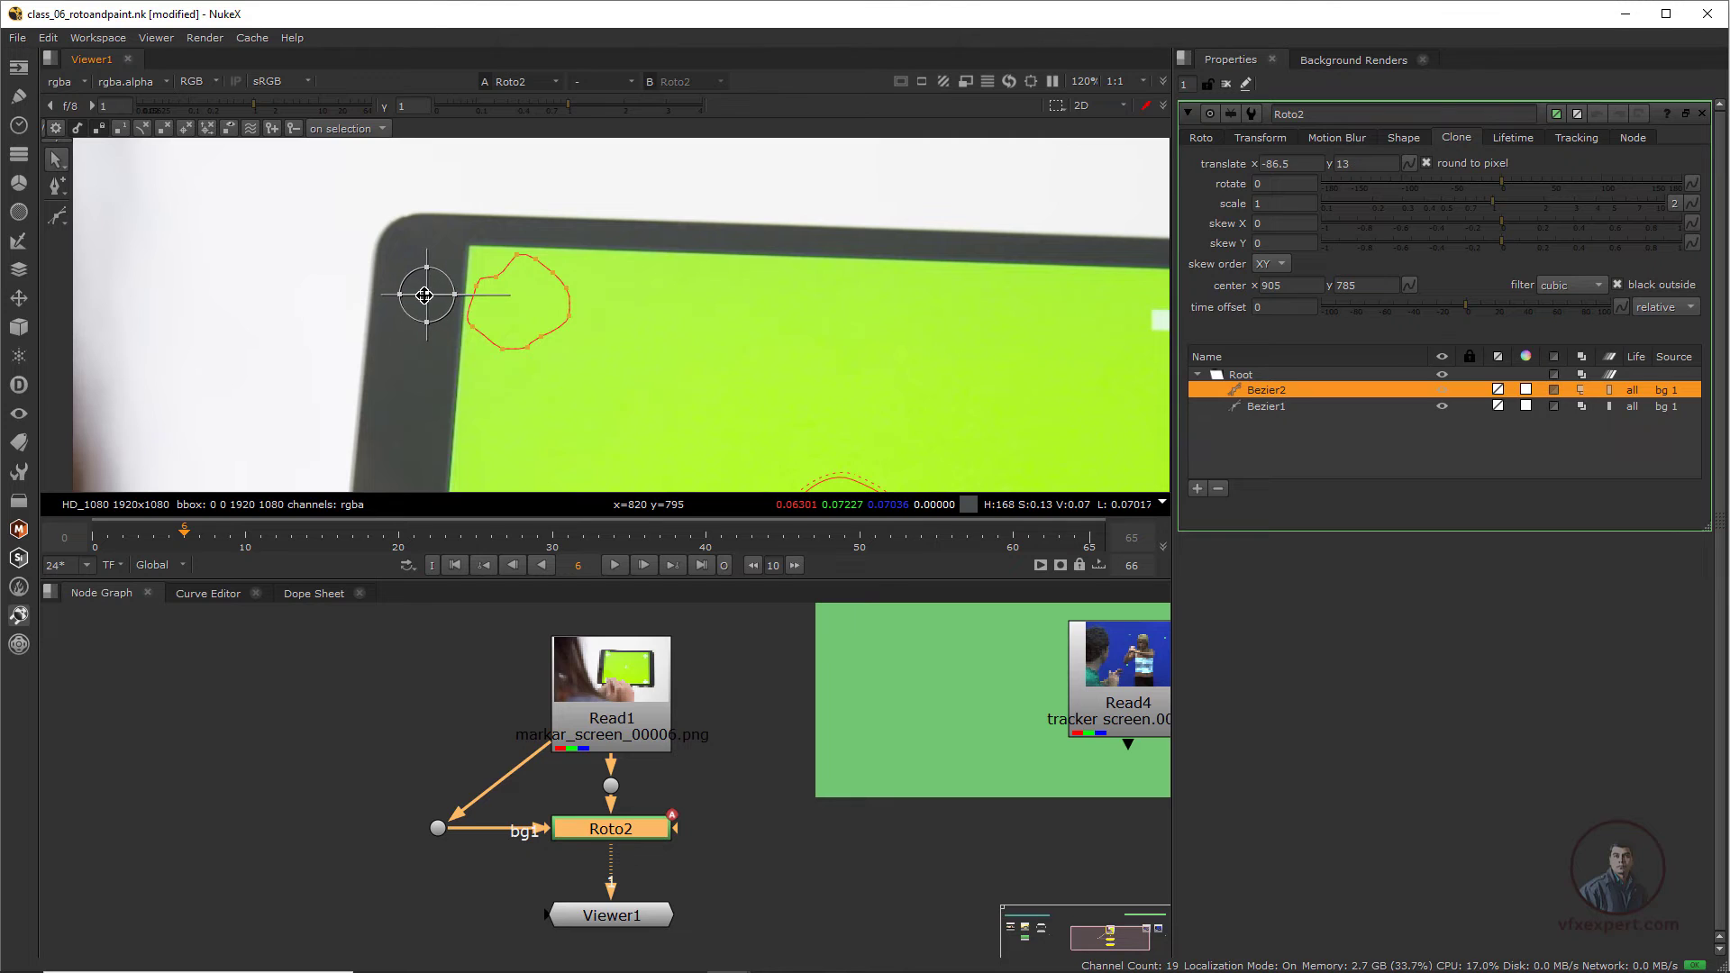
# - Collapse Roto2's properties and scrub from frame 6 to frame 23 to check the upper-left patch
pyautogui.scroll(-3, 539, 326)
pyautogui.click(1186, 112)
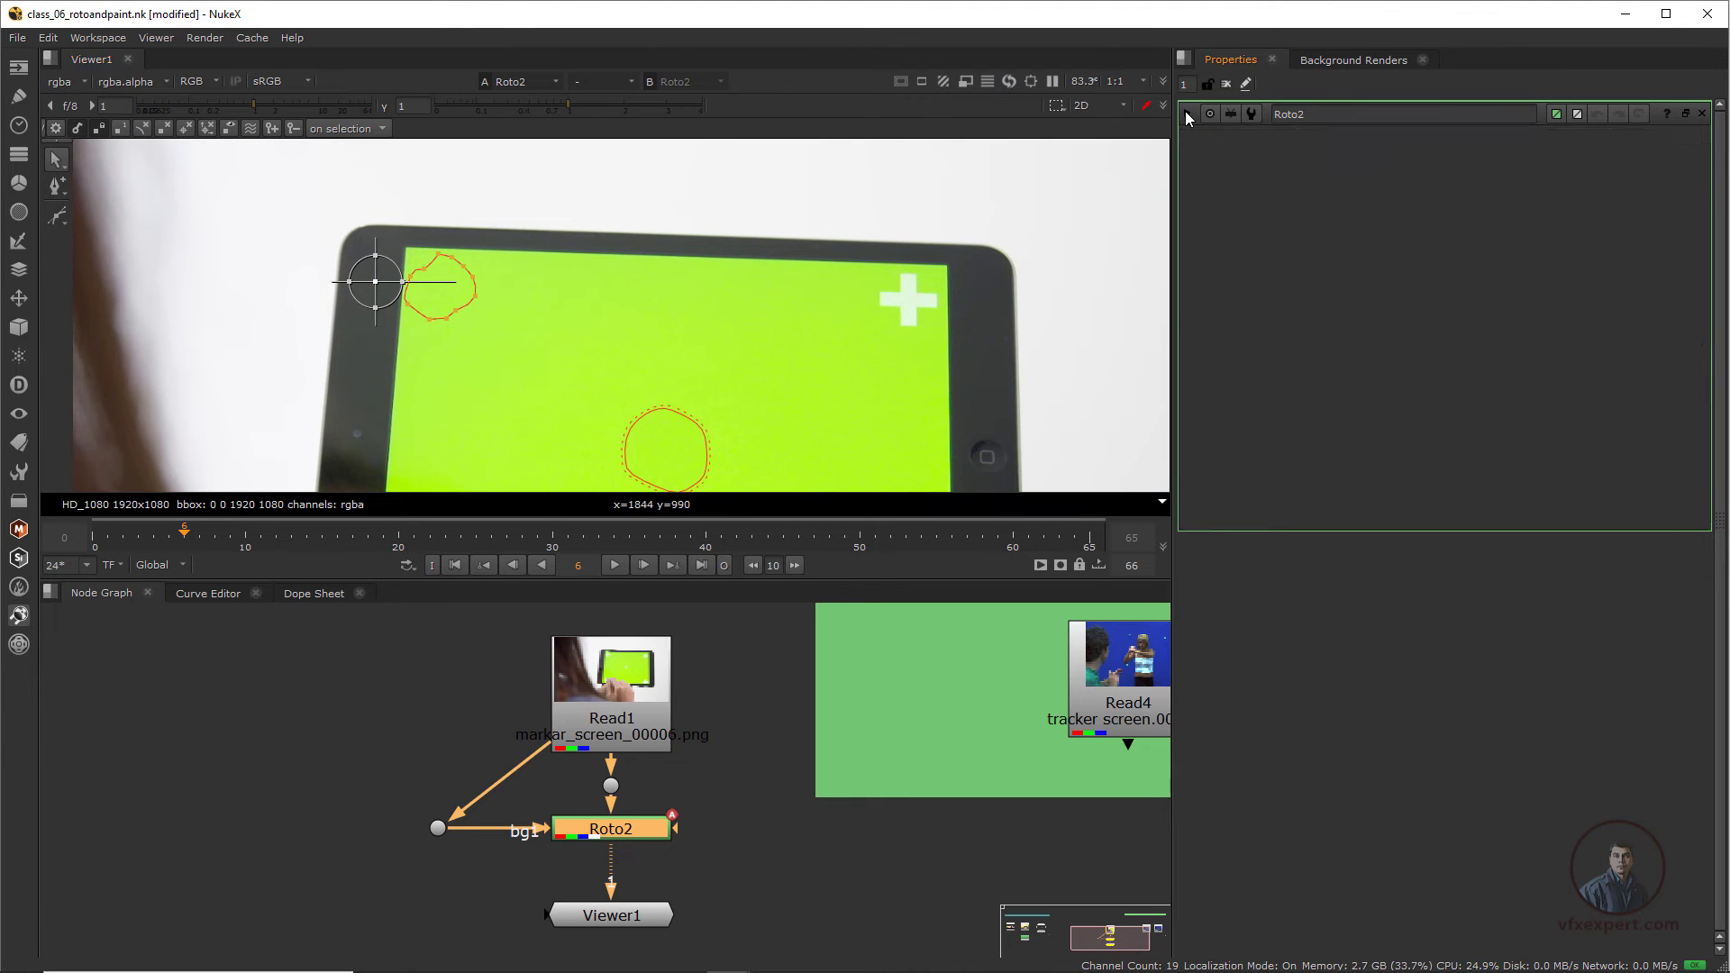
pyautogui.scroll(-3, 572, 369)
pyautogui.moveTo(572, 383); pyautogui.dragTo(537, 319, button='middle')
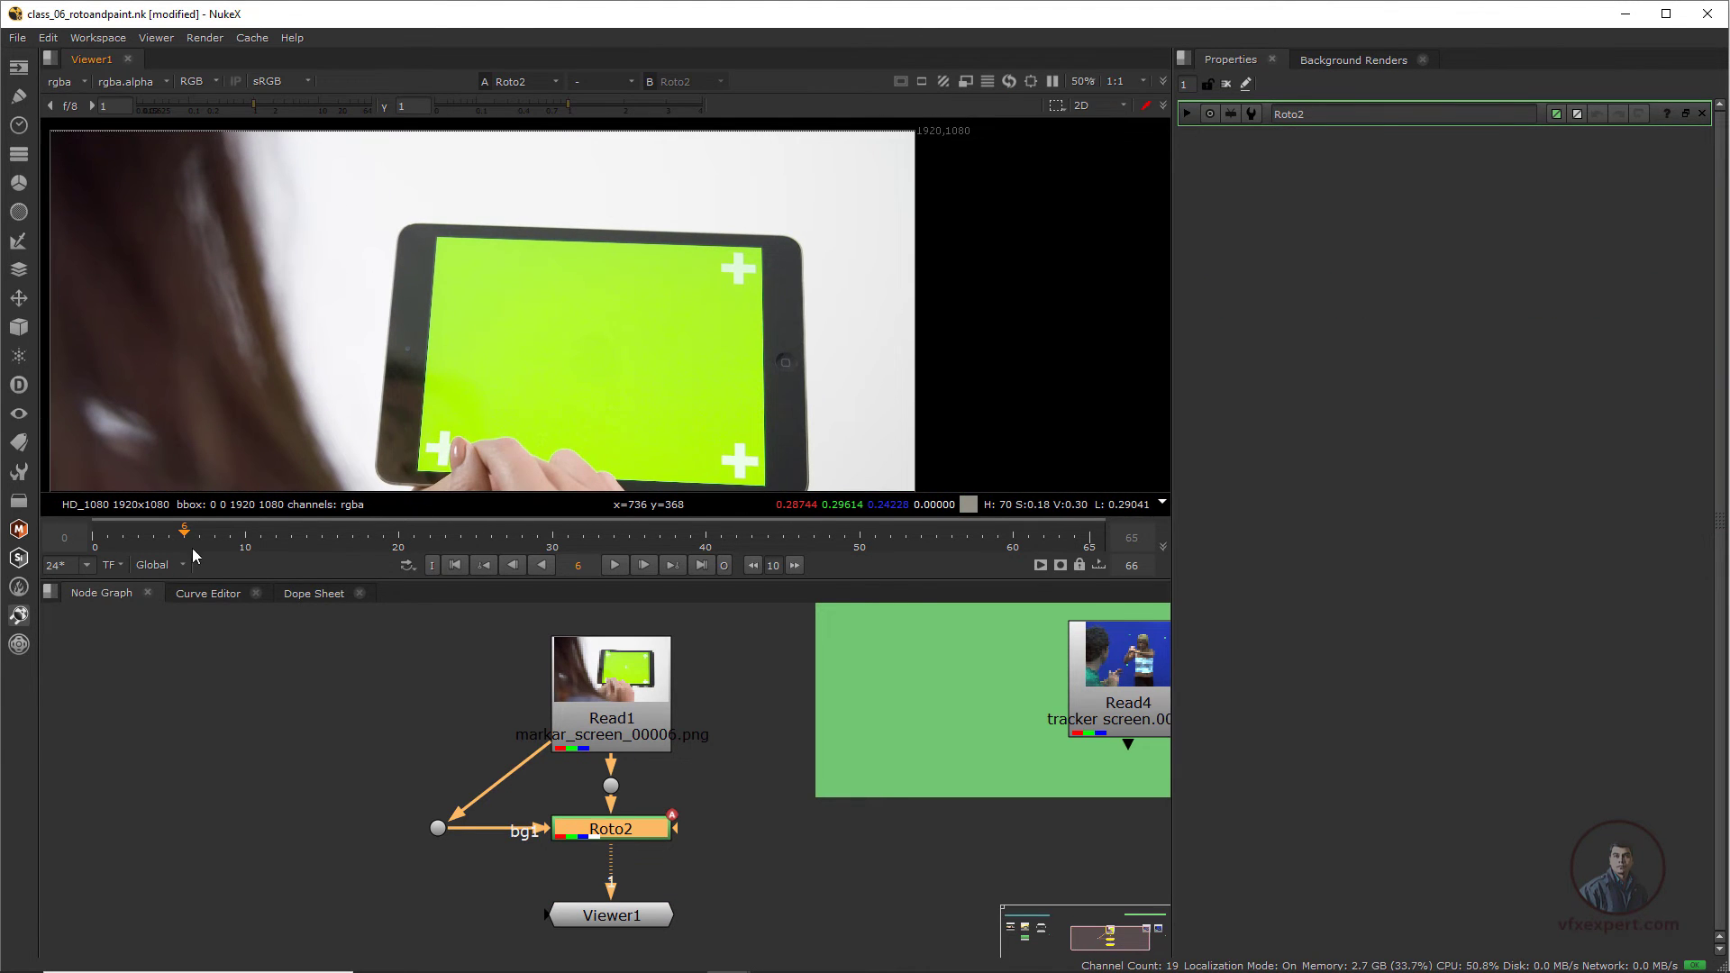
pyautogui.moveTo(192, 554); pyautogui.dragTo(445, 549)
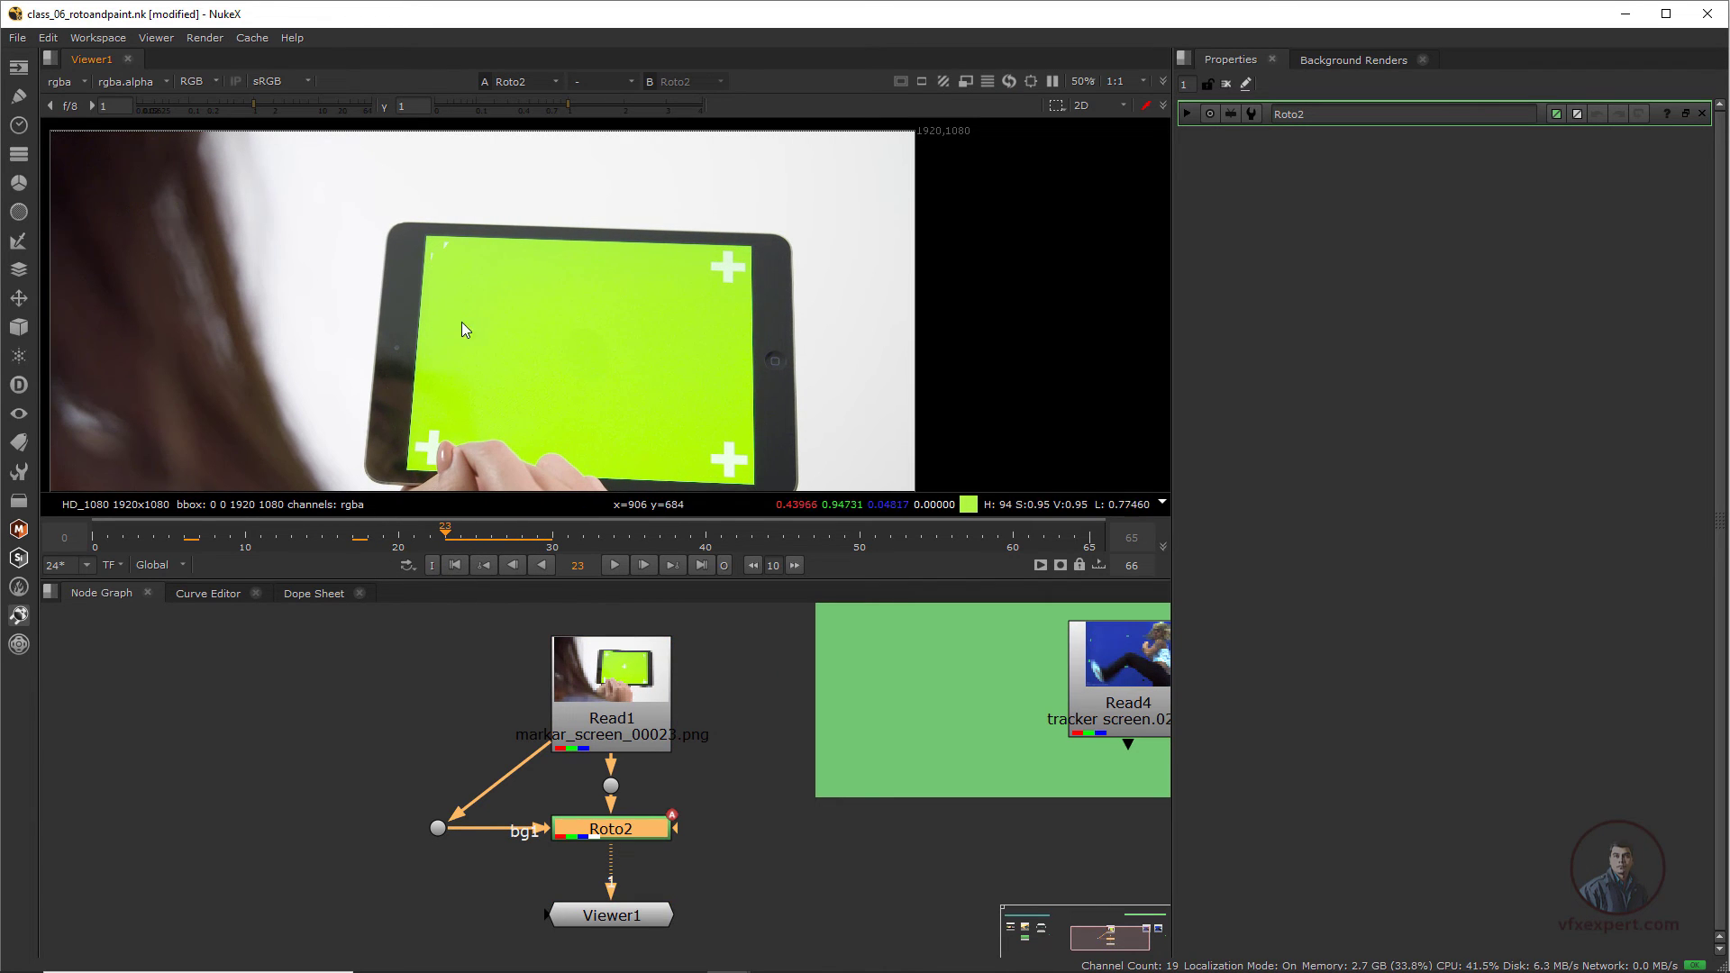
# - Reopen Roto2's properties at frame 23 and refit Bezier2 over the uncovered edge of the upper-left marker
pyautogui.doubleClick(649, 830)
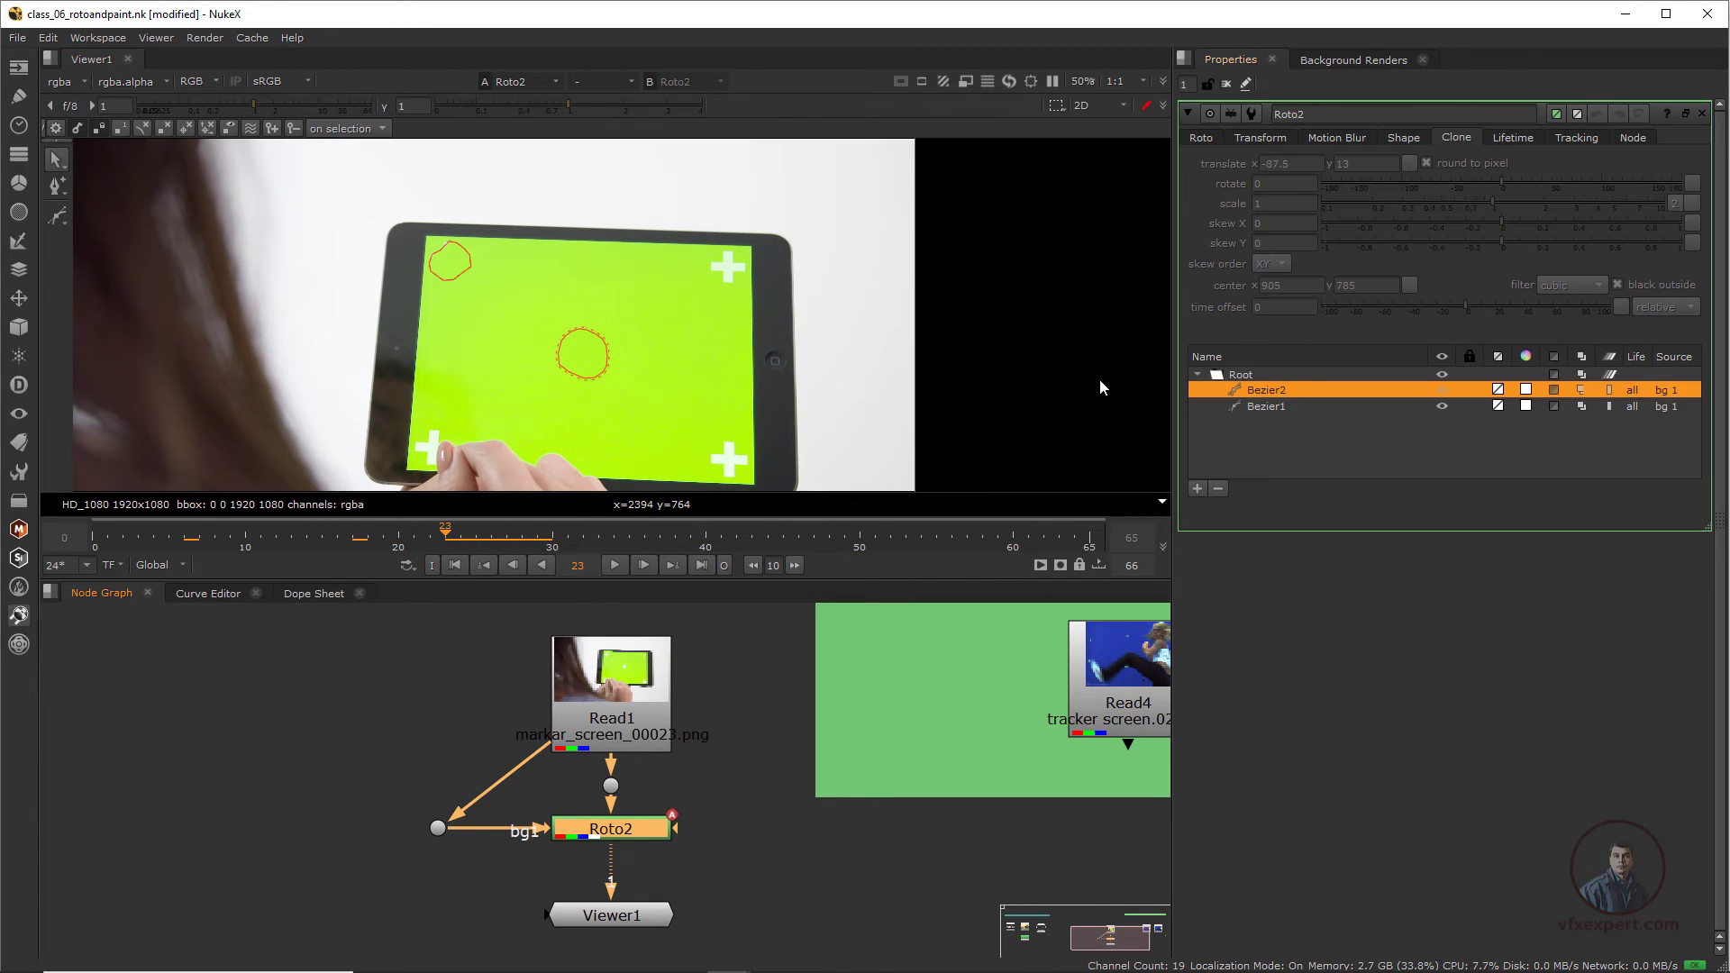
pyautogui.scroll(3, 503, 316)
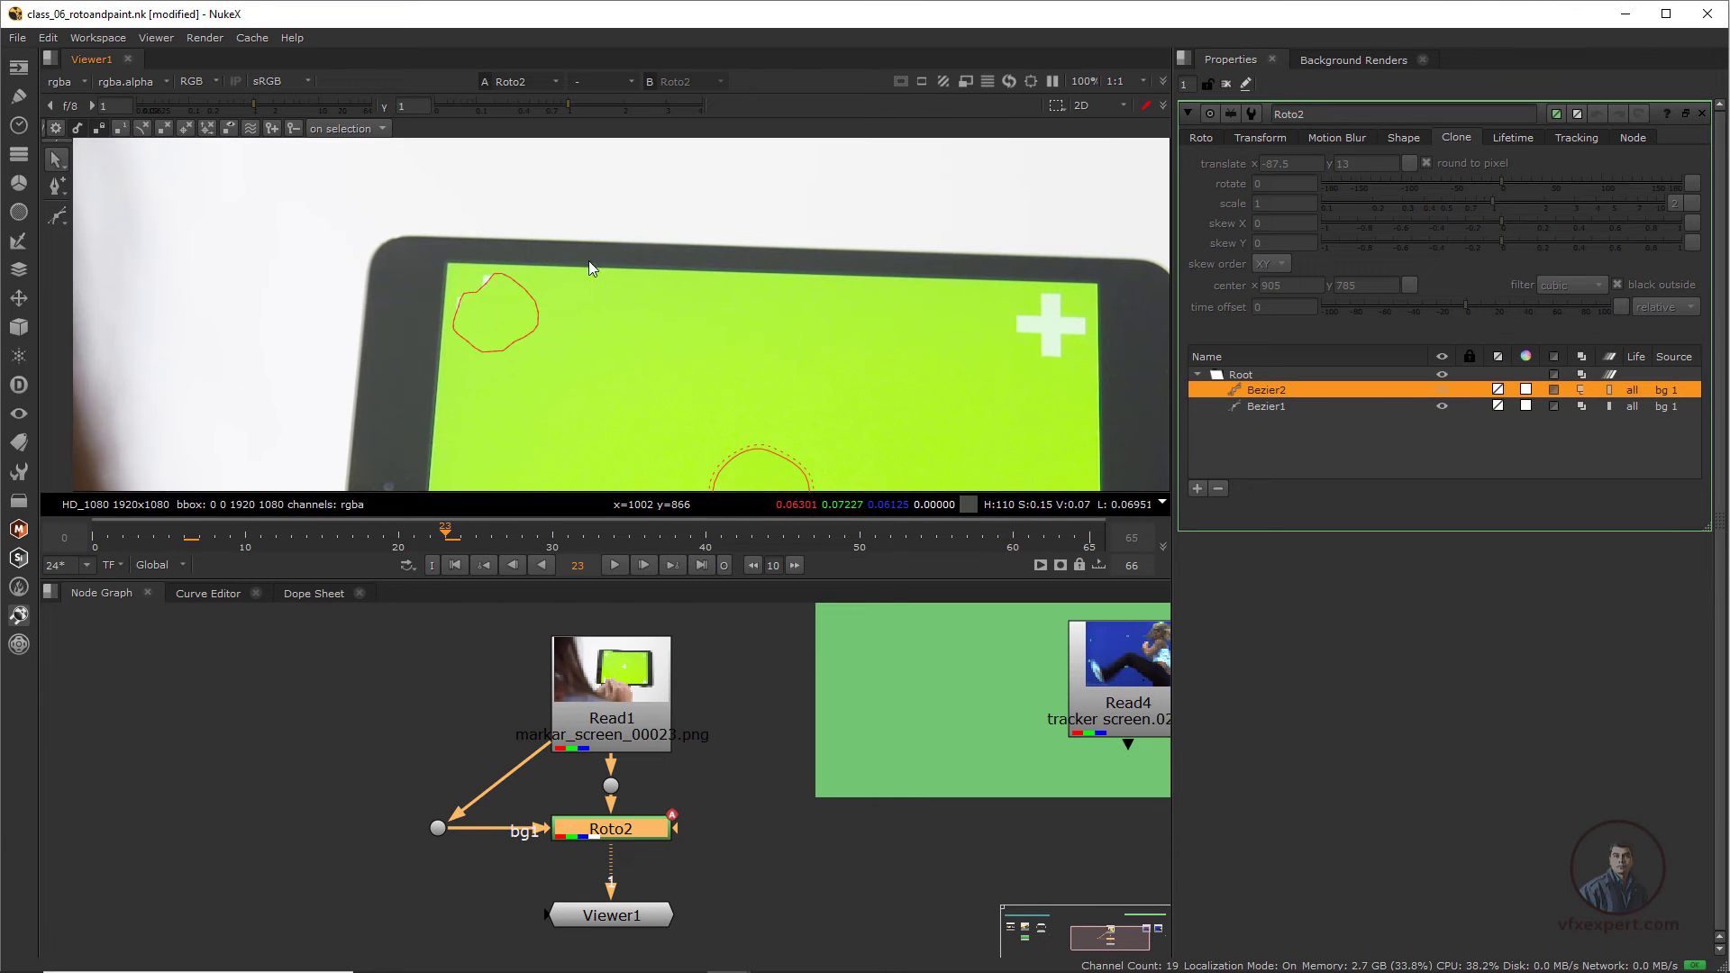
pyautogui.click(483, 350)
pyautogui.scroll(1, 487, 342)
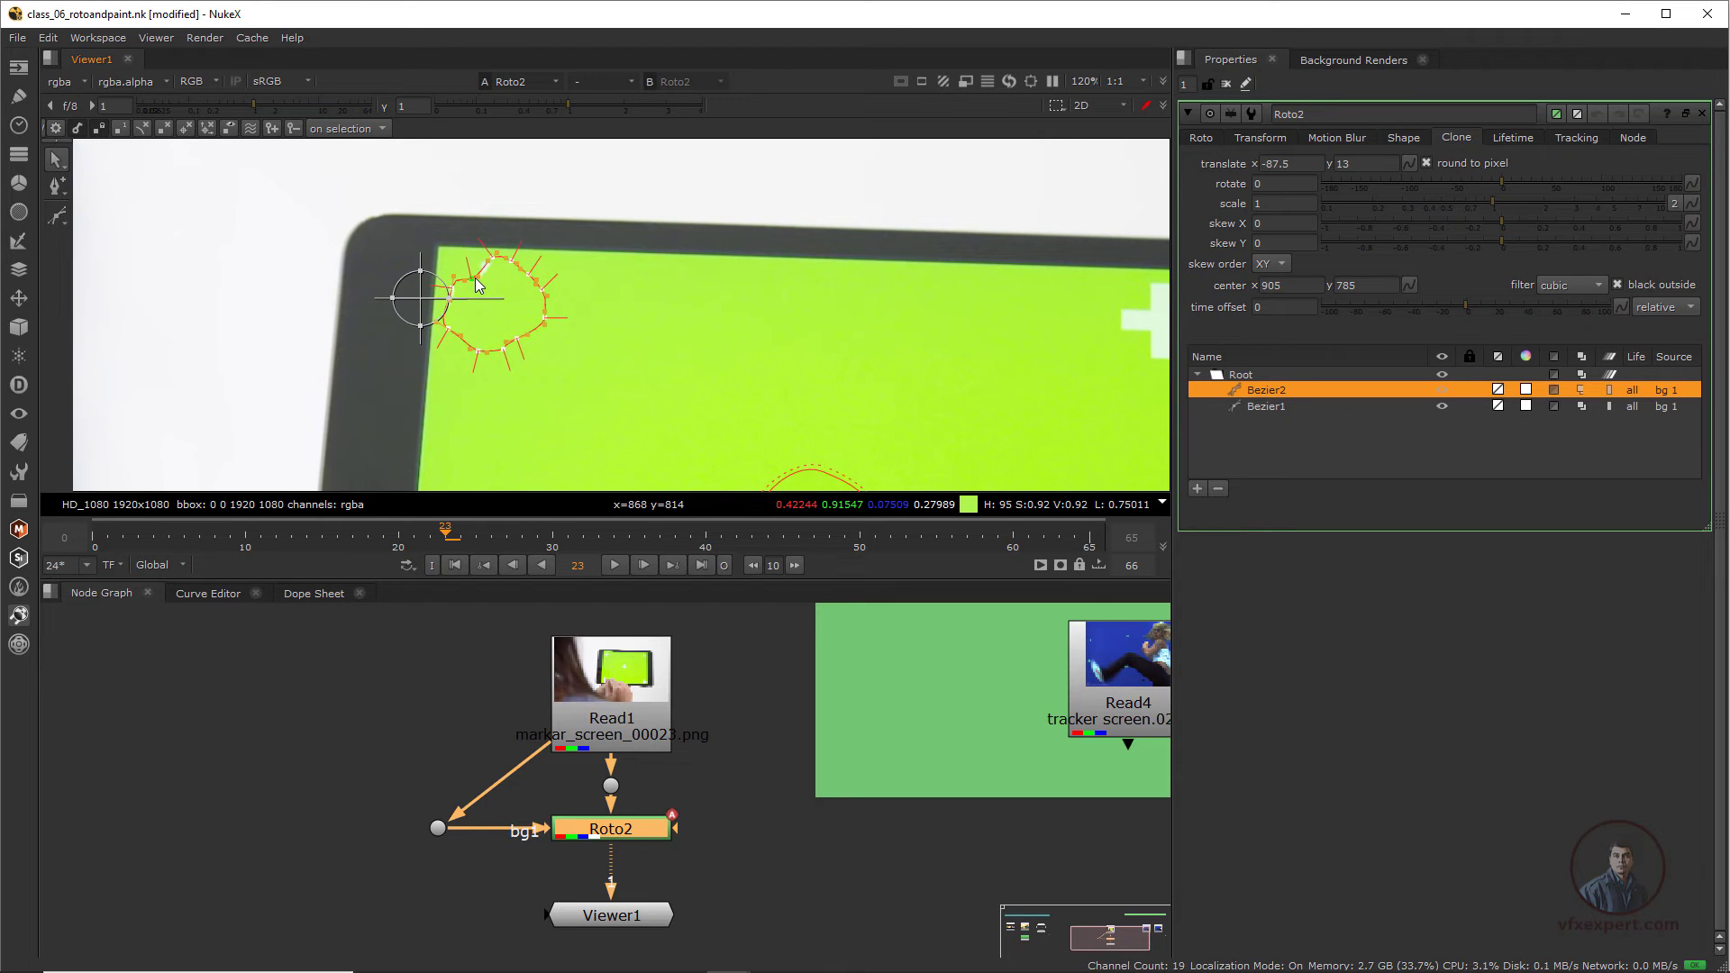
# - Inspect the patched tablet without overlays at frame 23, then at frame 33 examine how the hand overlaps the lower markers
pyautogui.press('q')
pyautogui.scroll(-4, 557, 306)
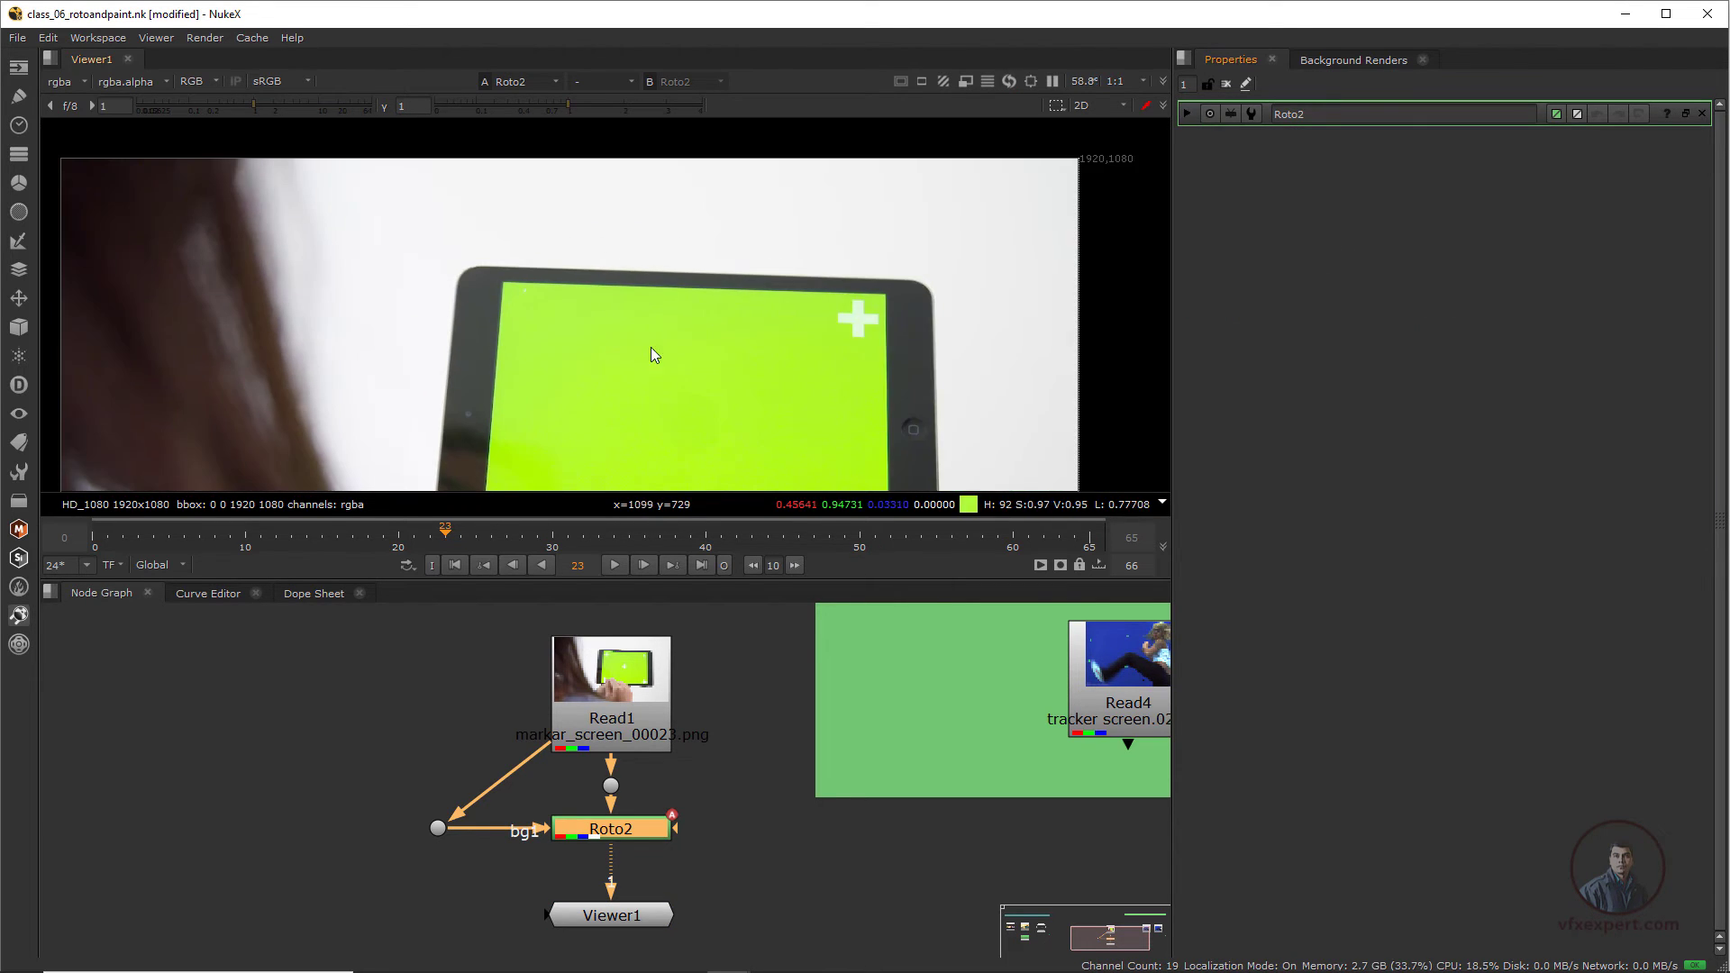
pyautogui.moveTo(651, 348); pyautogui.dragTo(553, 250, button='middle')
pyautogui.scroll(-1, 578, 344)
pyautogui.moveTo(660, 354); pyautogui.dragTo(521, 402, button='middle')
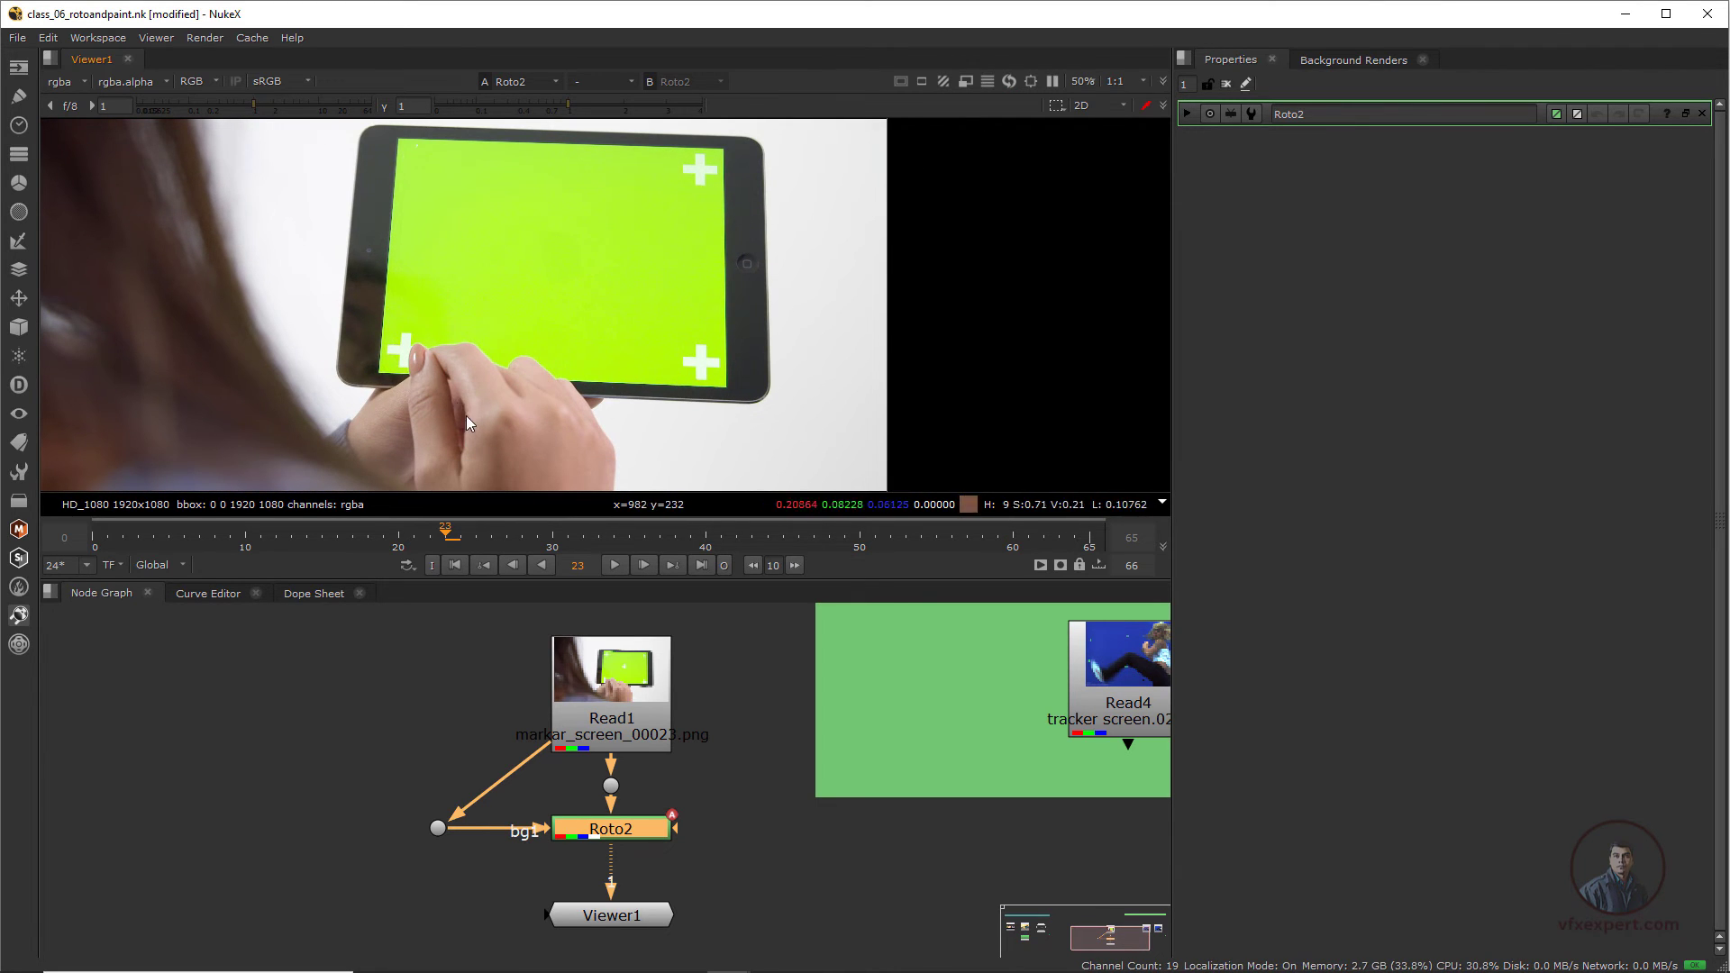
pyautogui.moveTo(429, 560); pyautogui.dragTo(598, 553)
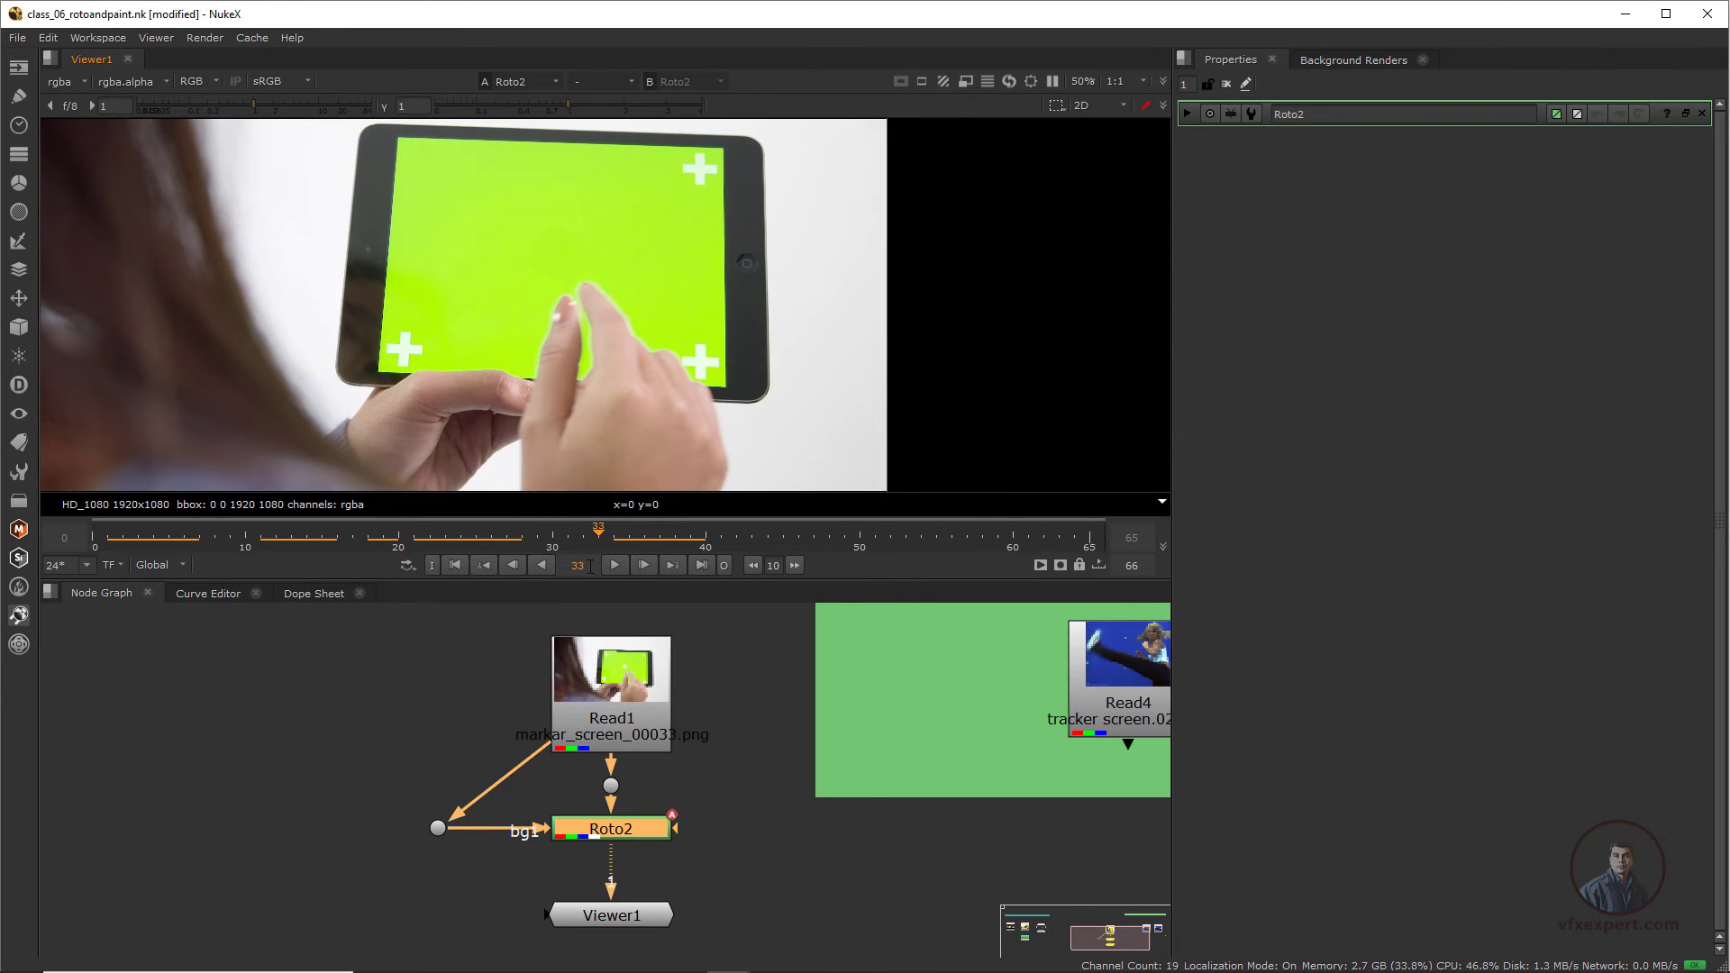
pyautogui.scroll(2, 706, 355)
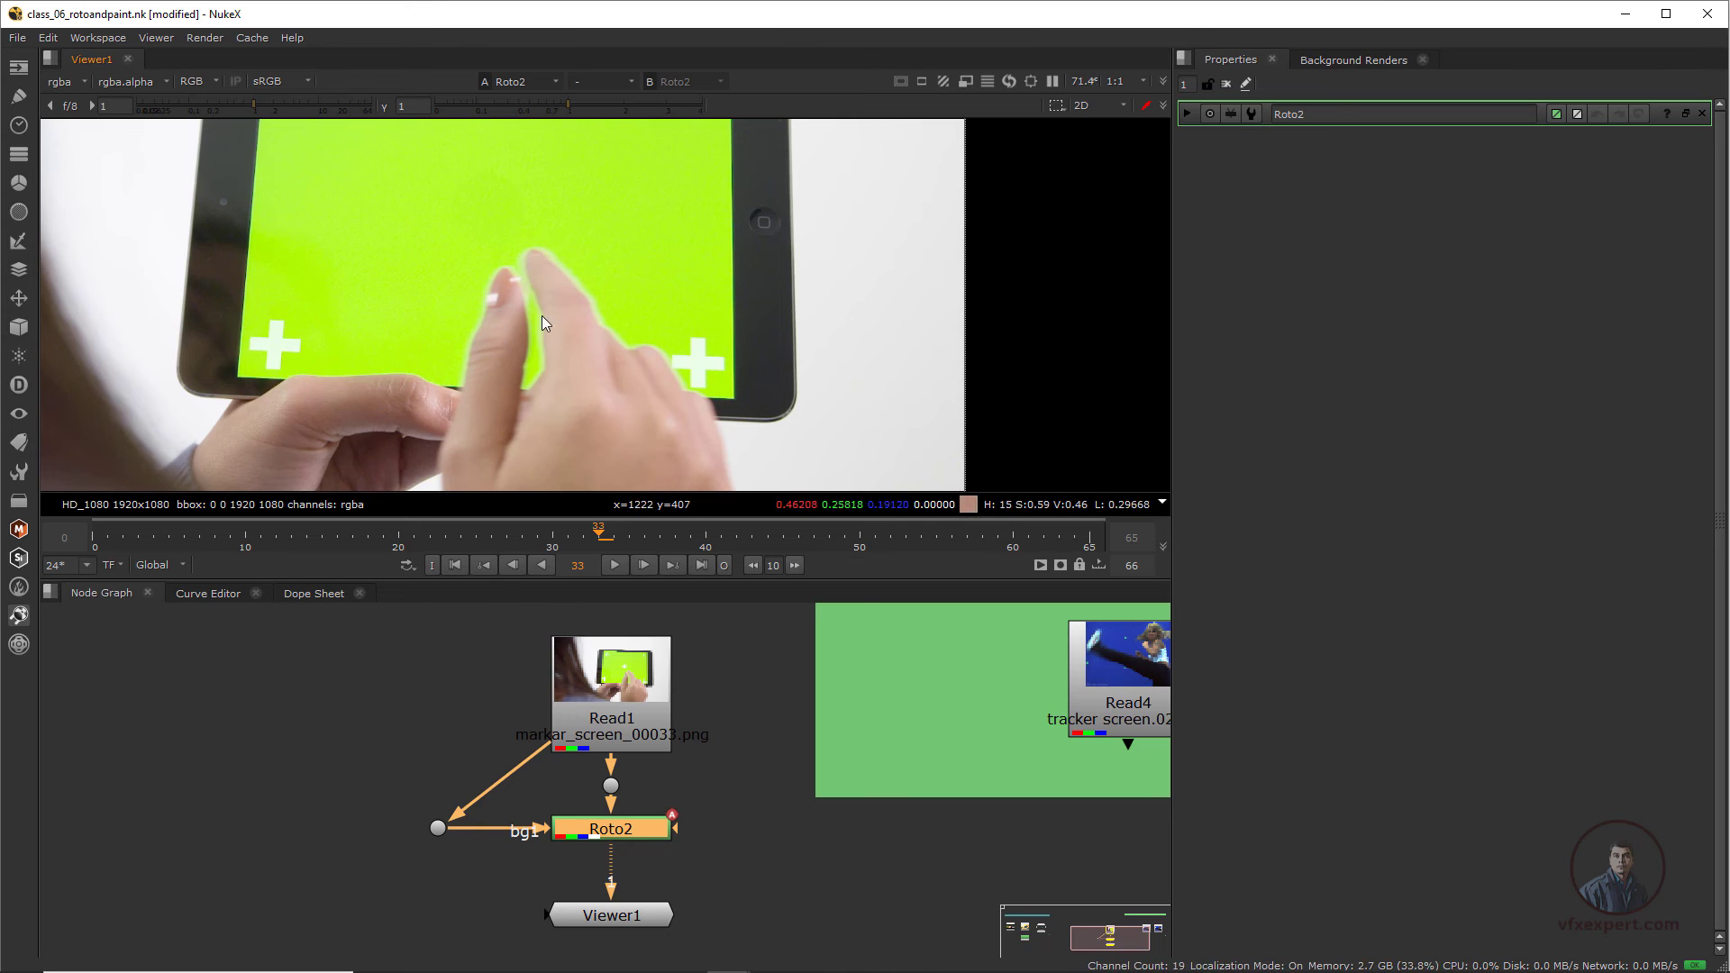
pyautogui.scroll(-1, 604, 378)
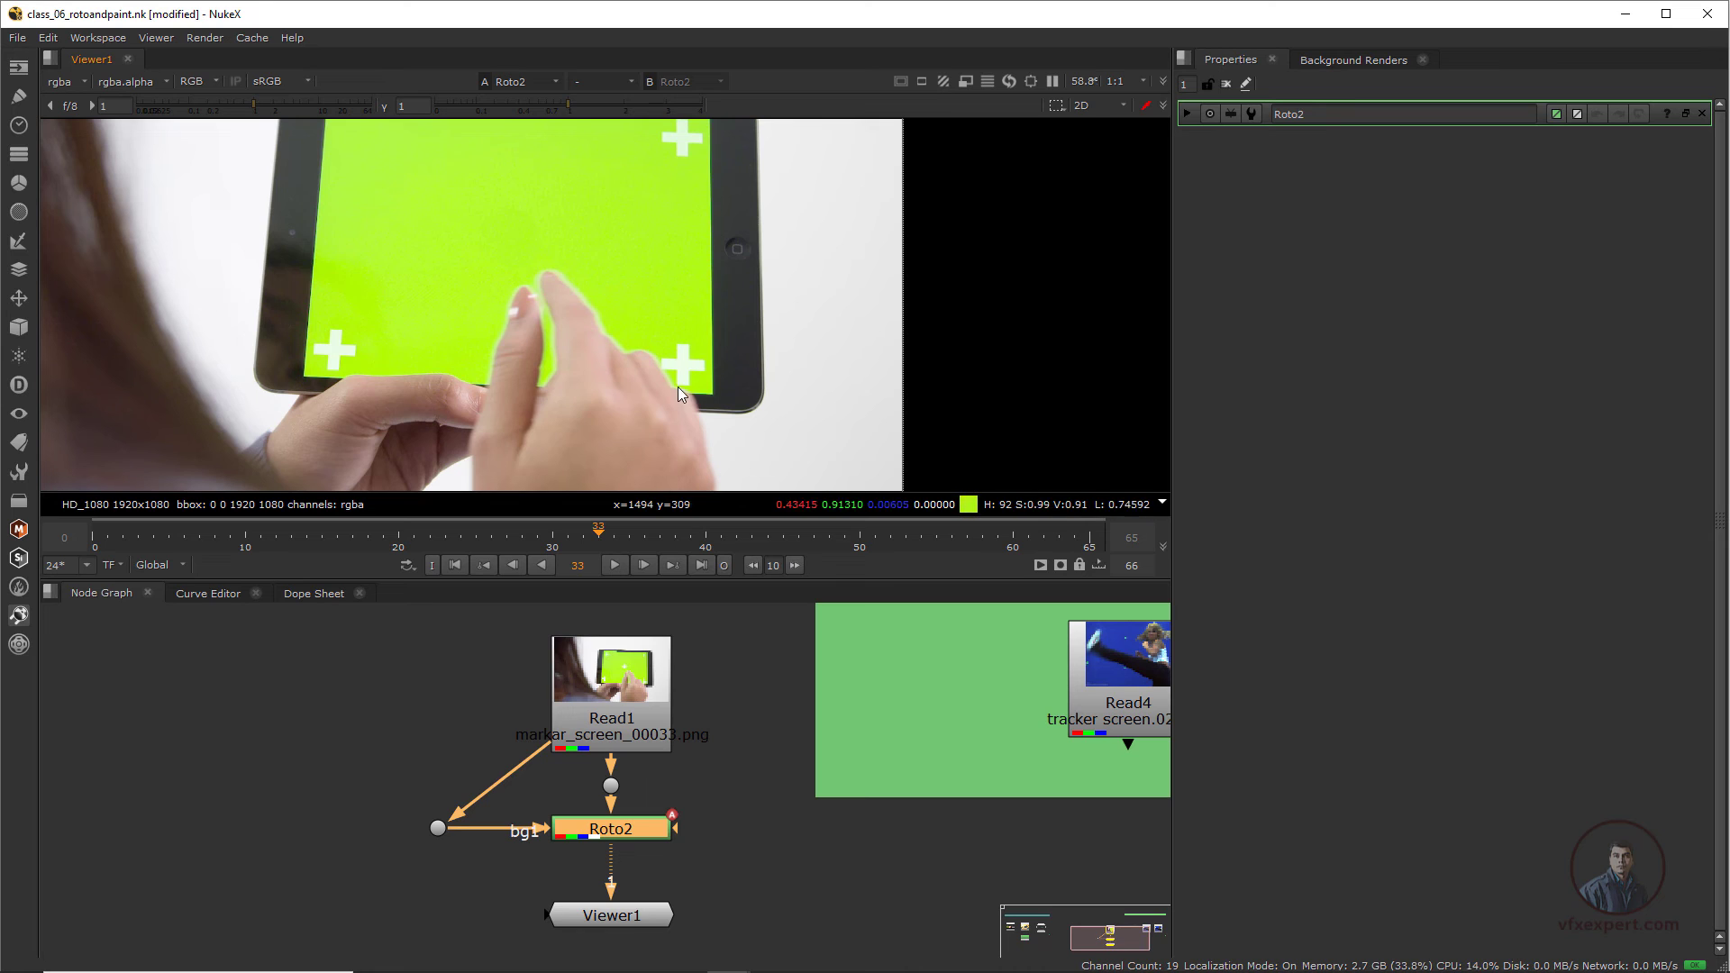
pyautogui.scroll(-2, 609, 379)
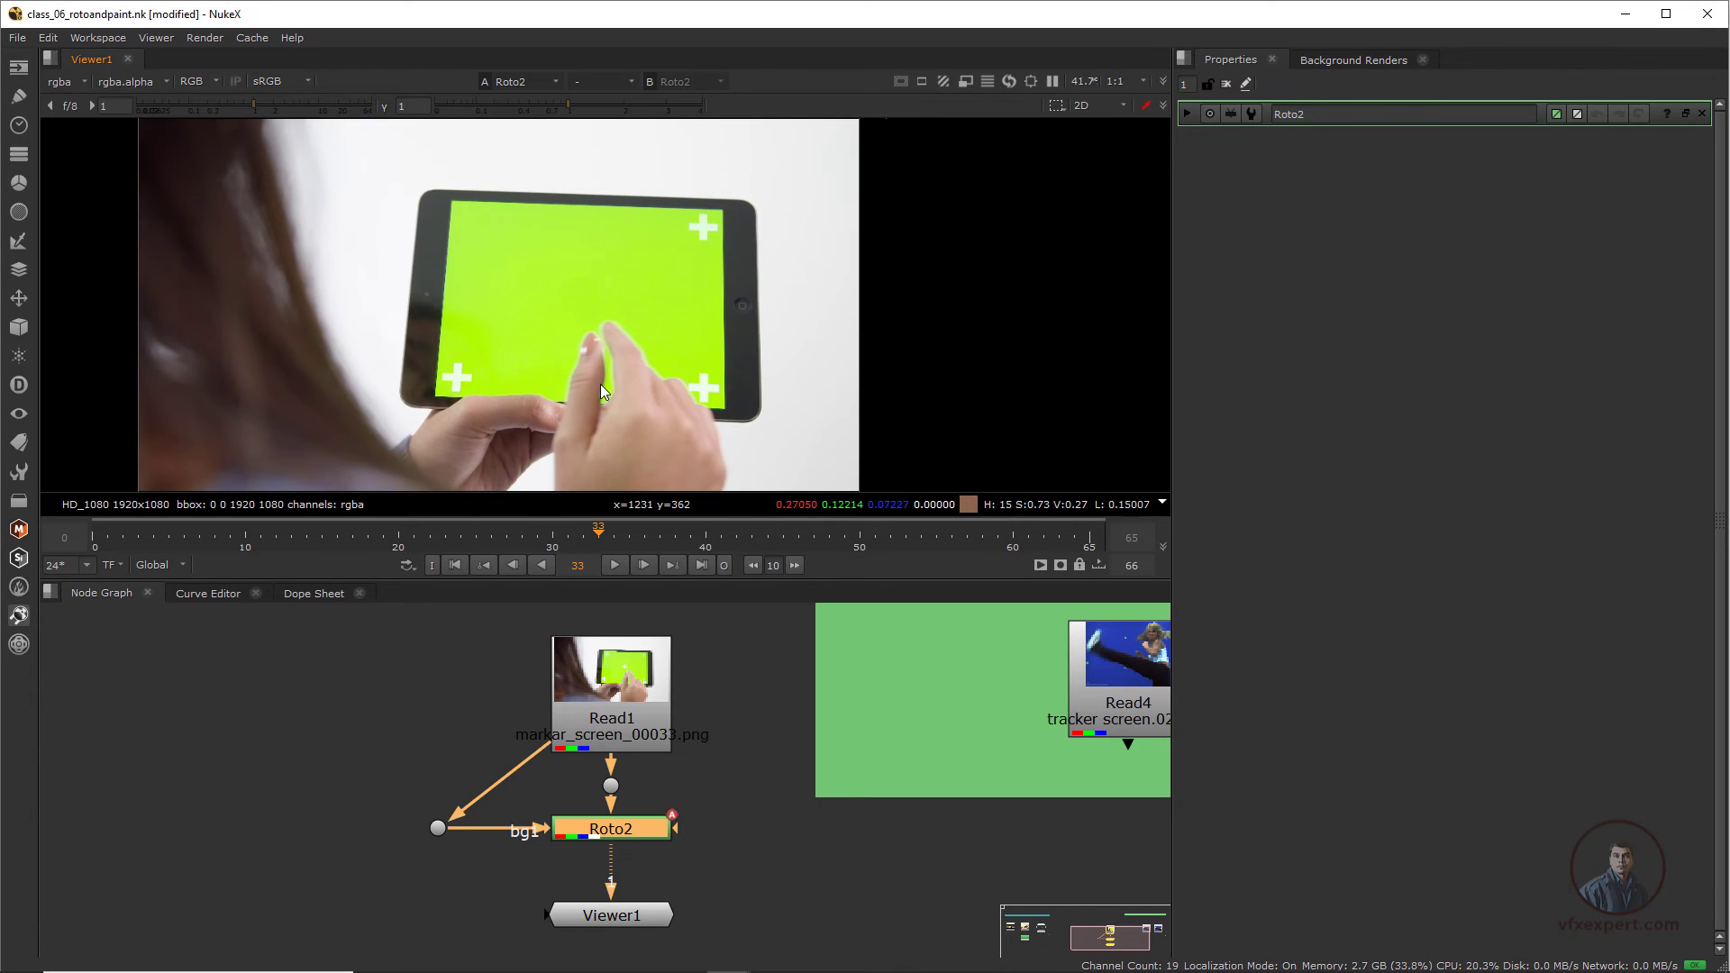
# - Return to frame 0 and insert a RotoPaint node between Roto2 and Viewer1
pyautogui.click(455, 565)
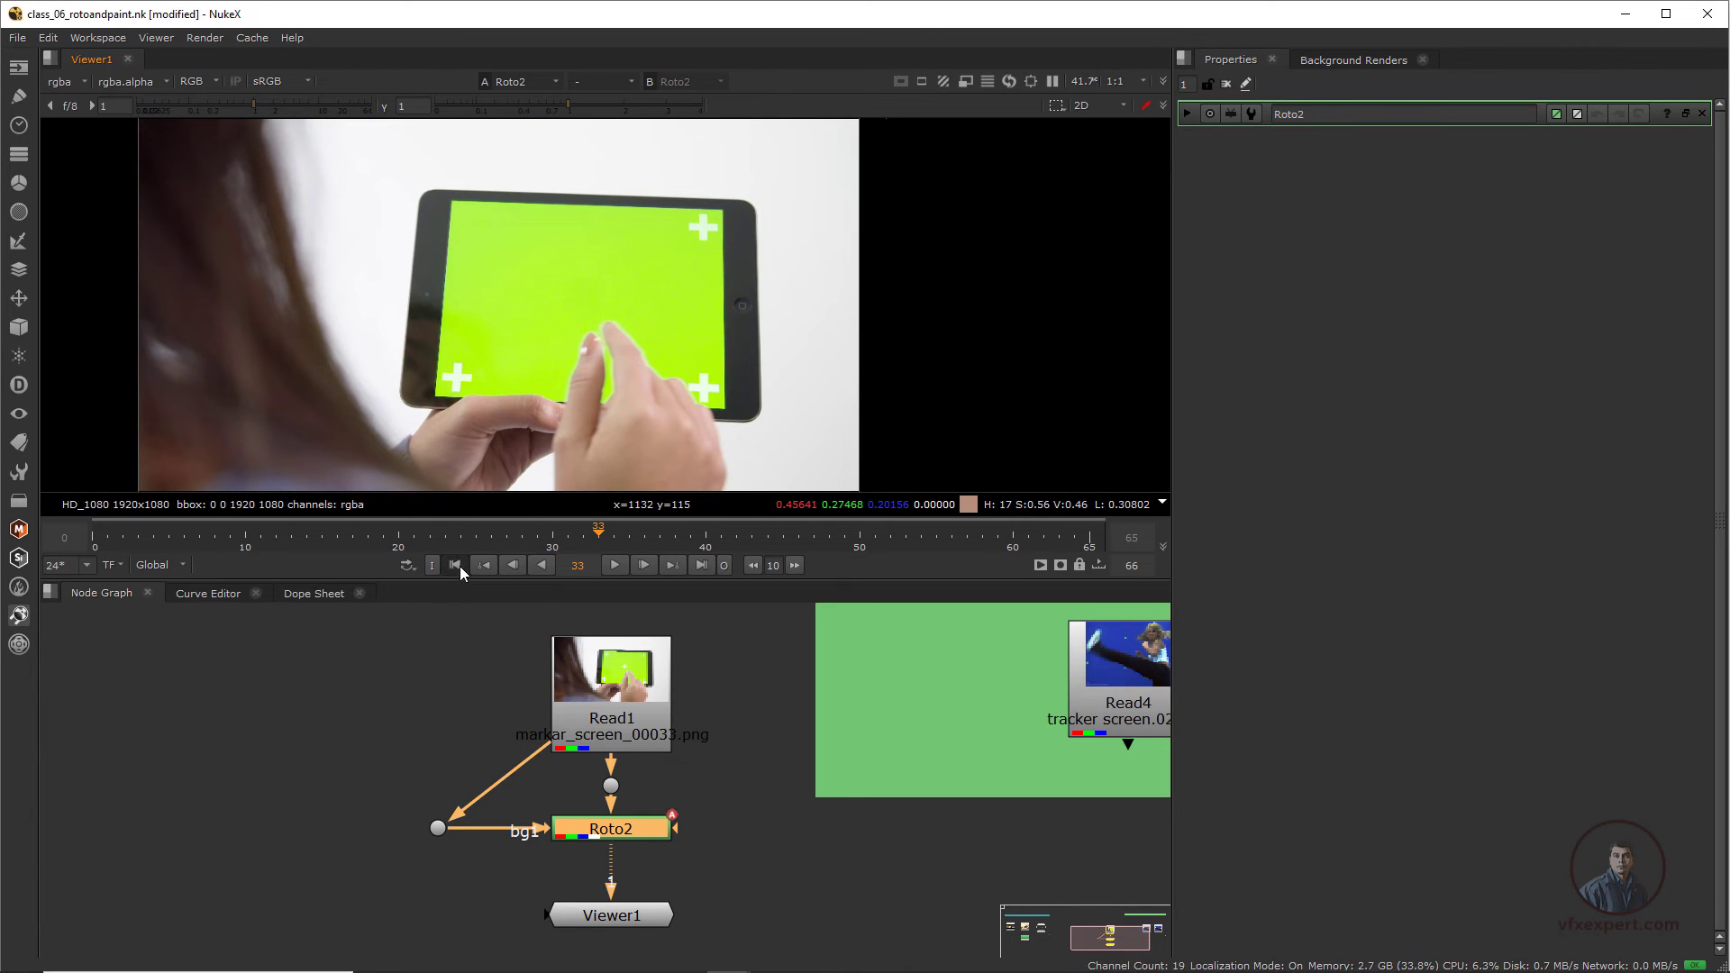
pyautogui.moveTo(651, 845); pyautogui.dragTo(620, 823, button='middle')
pyautogui.click(603, 900)
pyautogui.moveTo(604, 899); pyautogui.dragTo(604, 922)
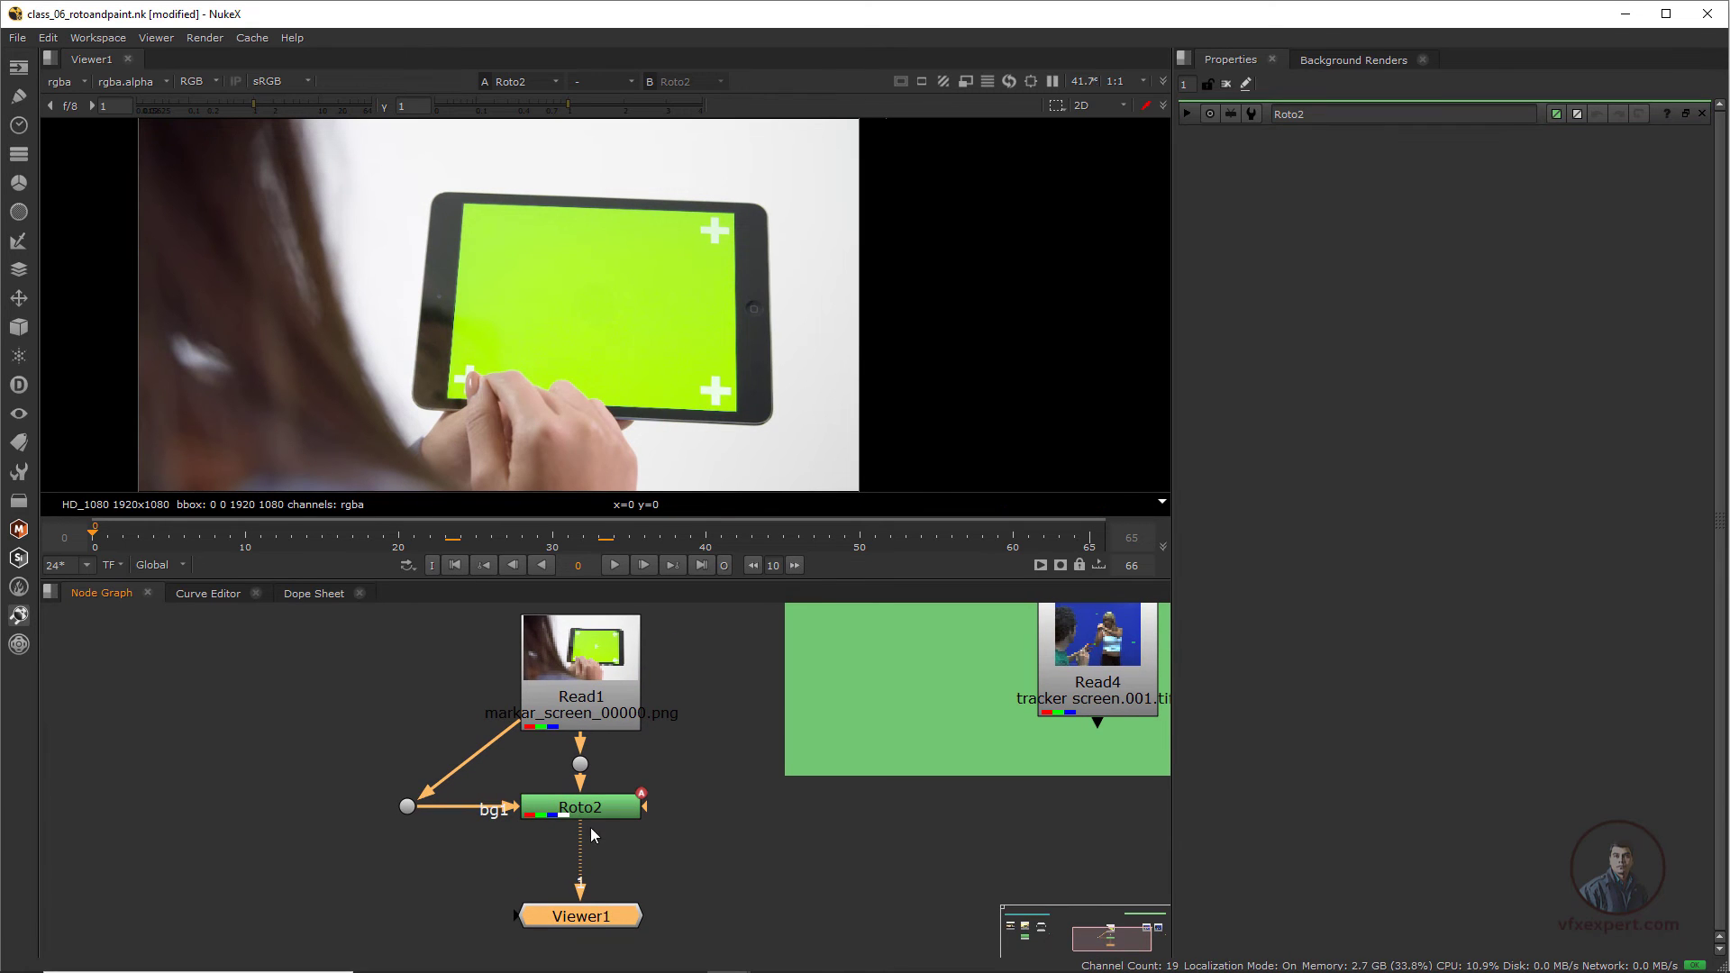
pyautogui.click(591, 810)
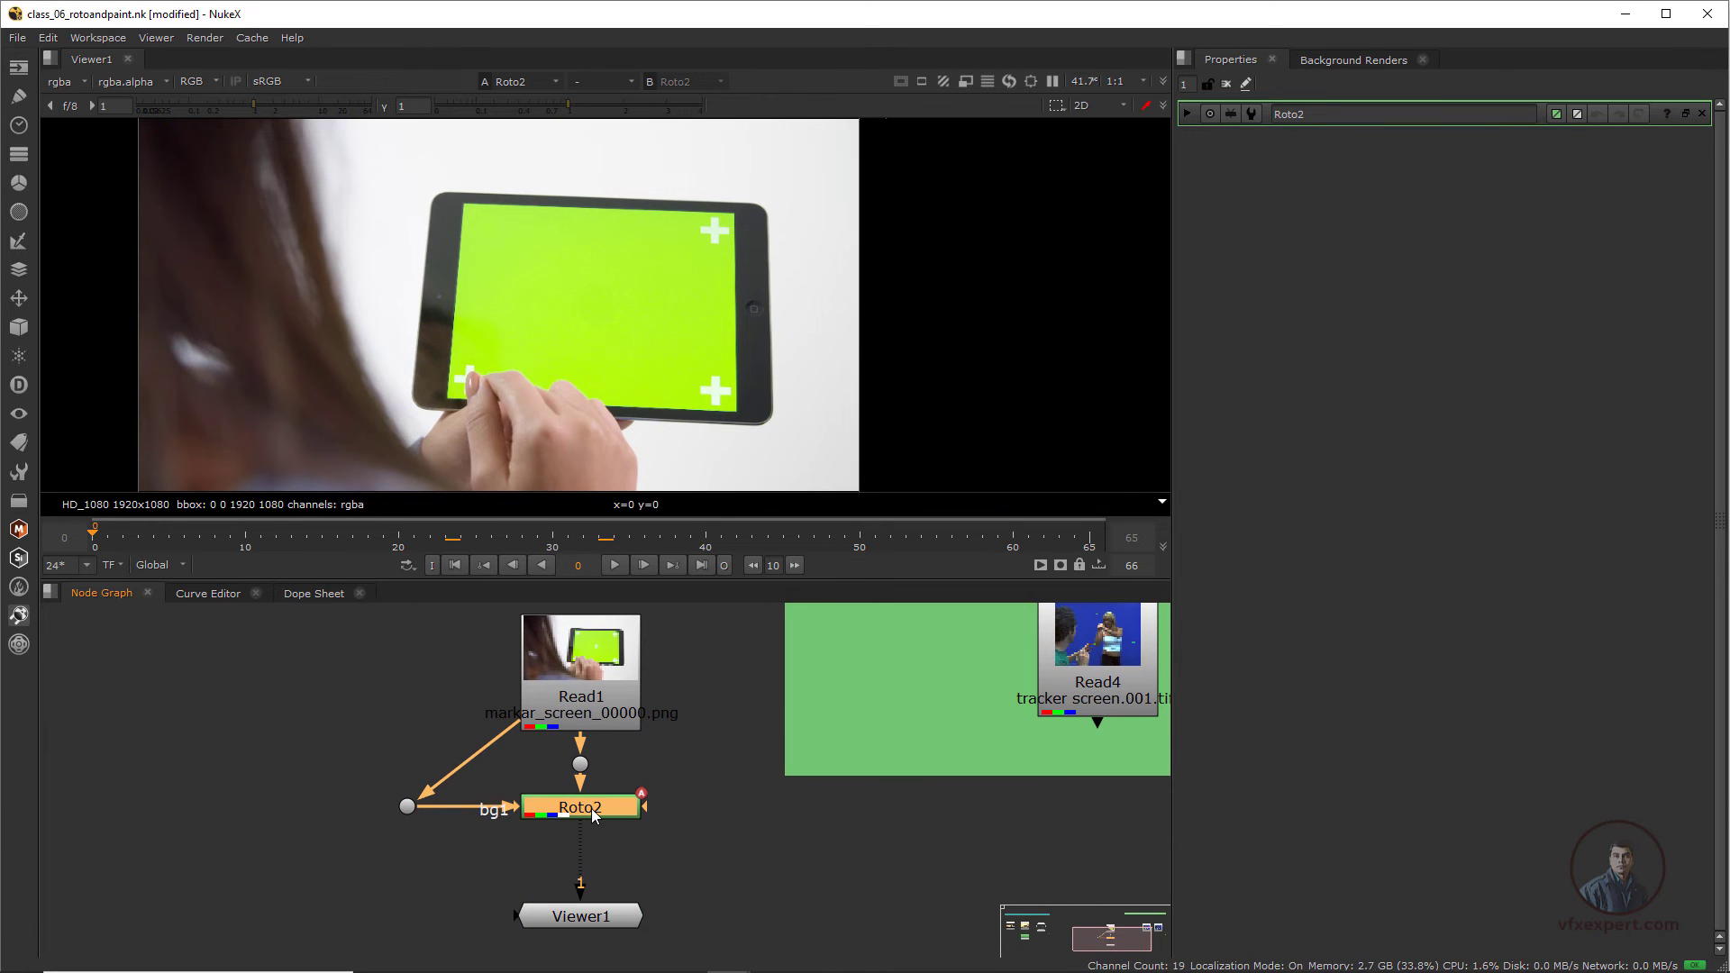
pyautogui.press('p')
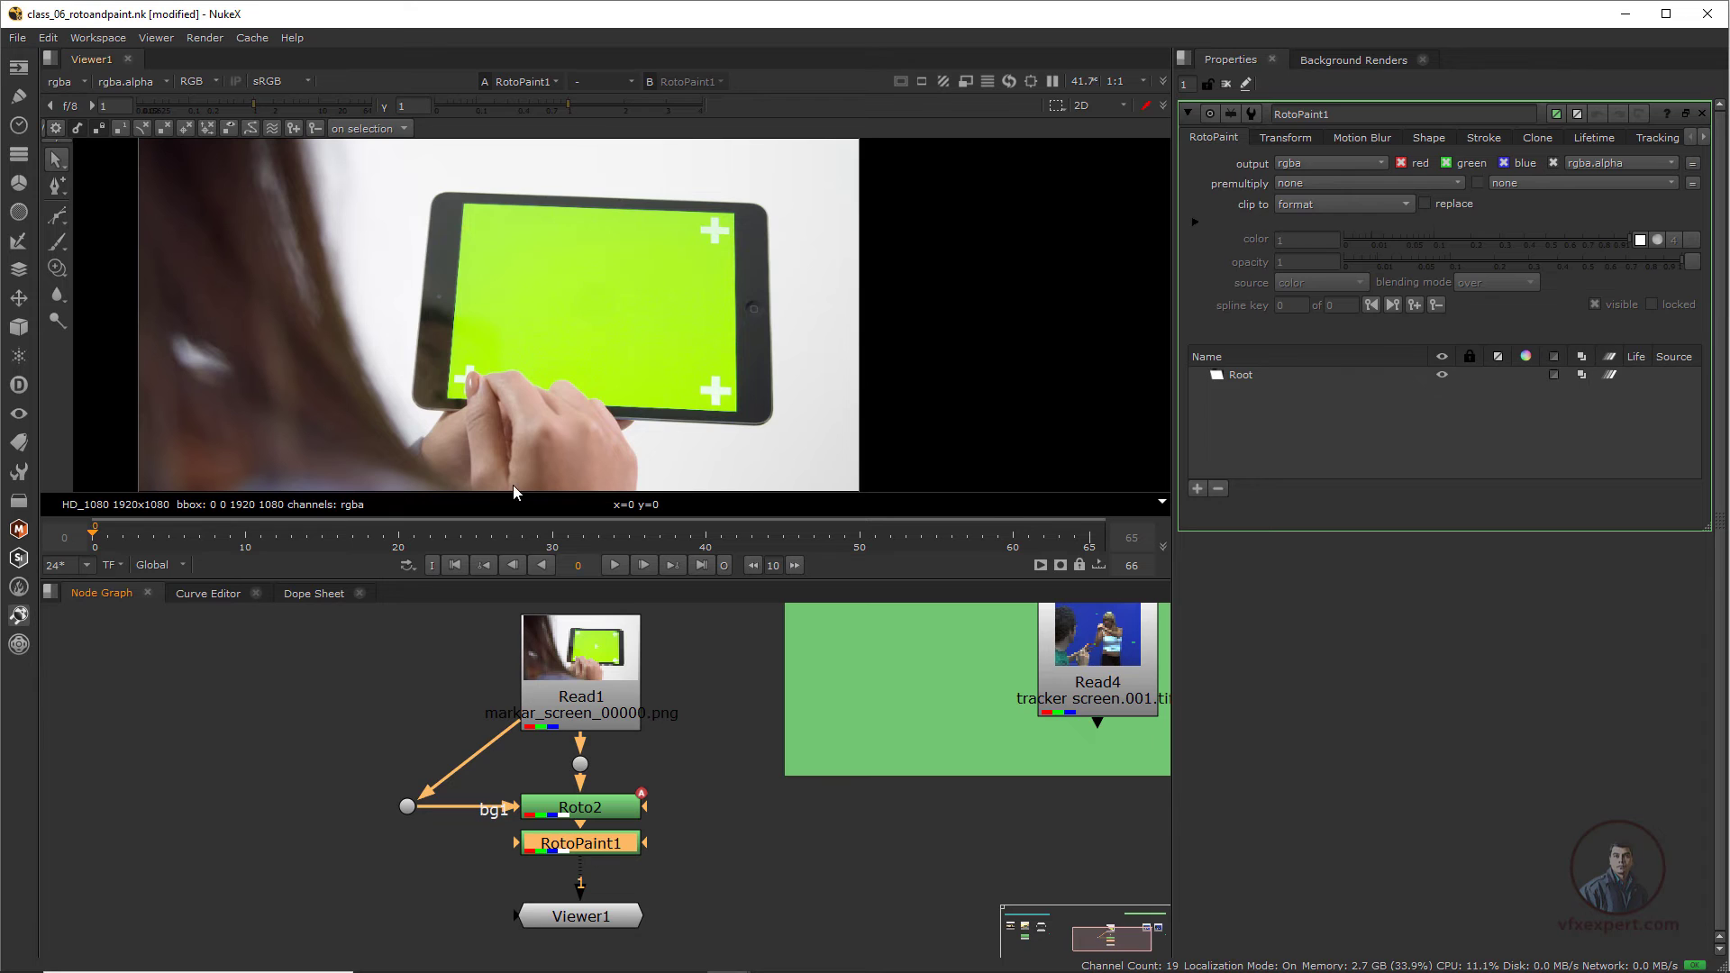
# - Select RotoPaint1's Clone tool for the lower-left marker and set the brush size to about 53
pyautogui.scroll(6, 539, 362)
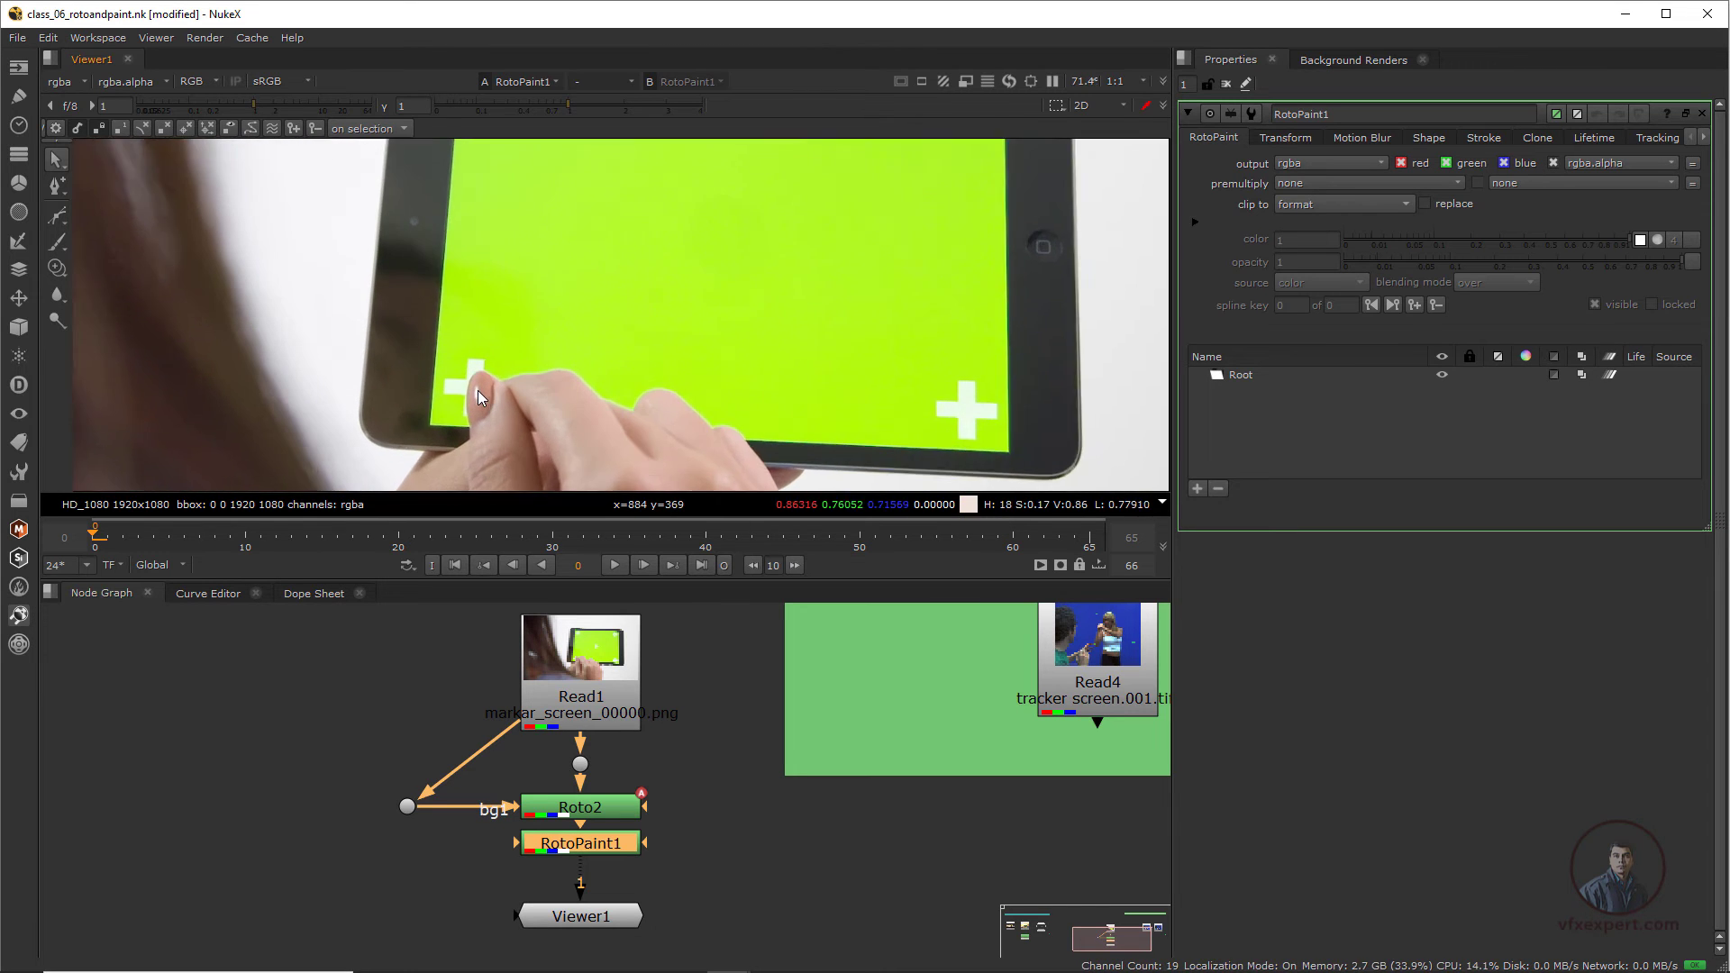
pyautogui.scroll(5, 477, 391)
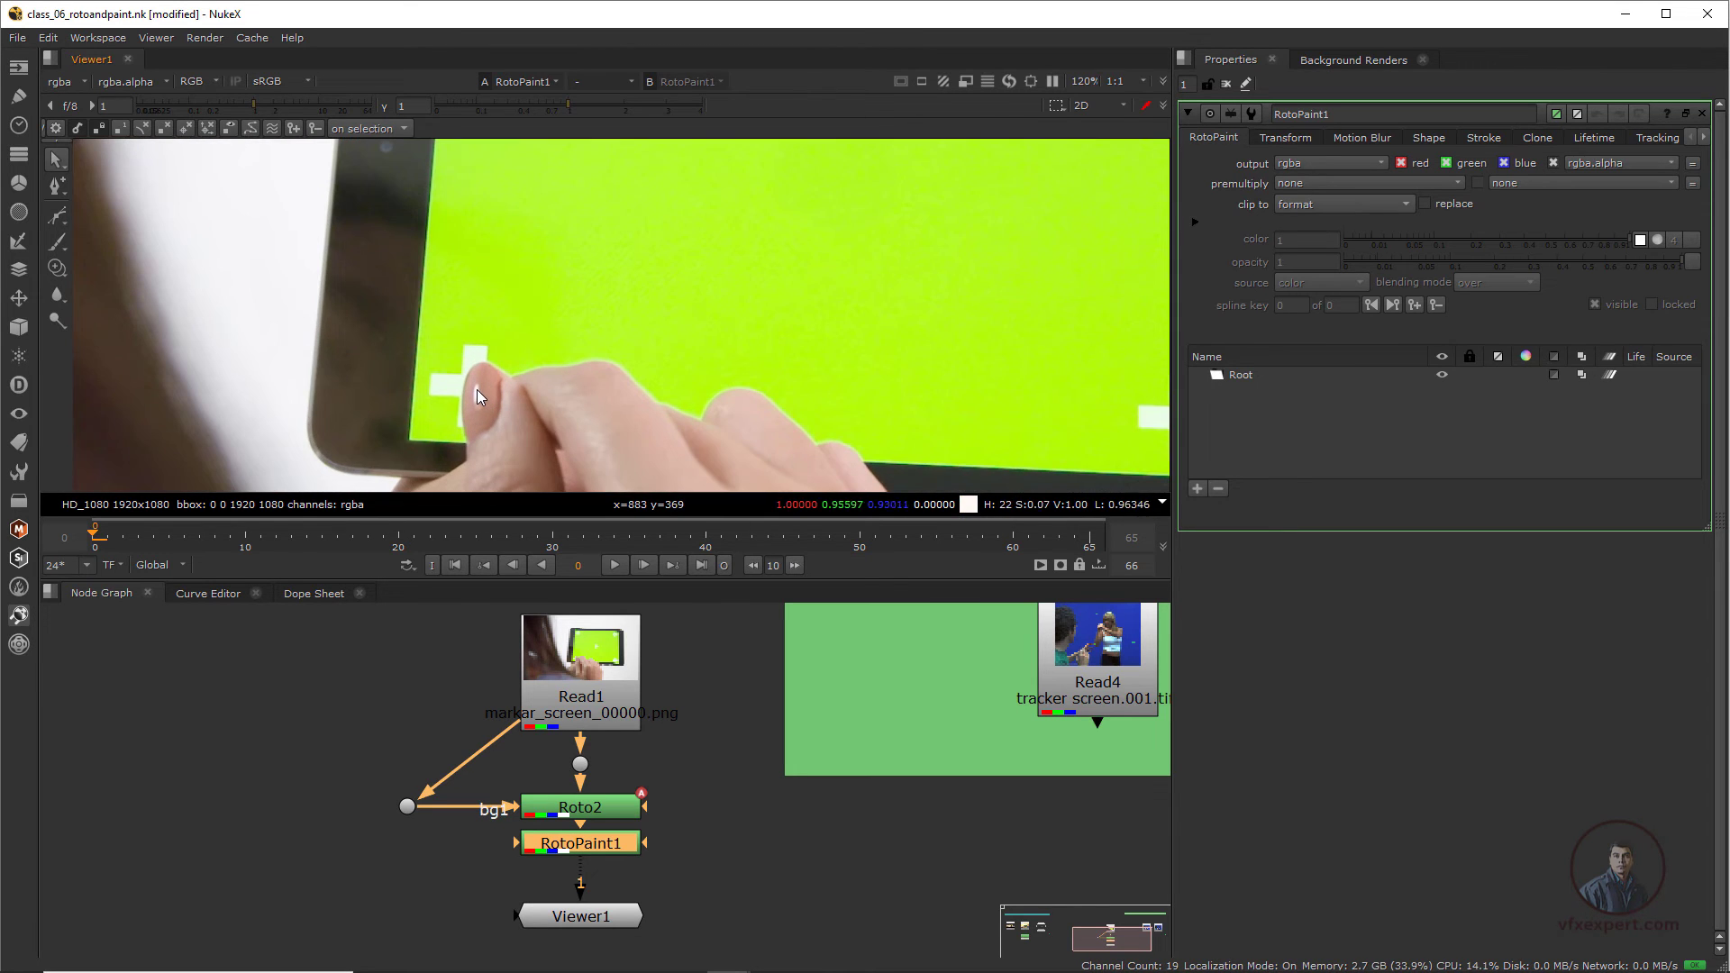
pyautogui.rightClick(56, 268)
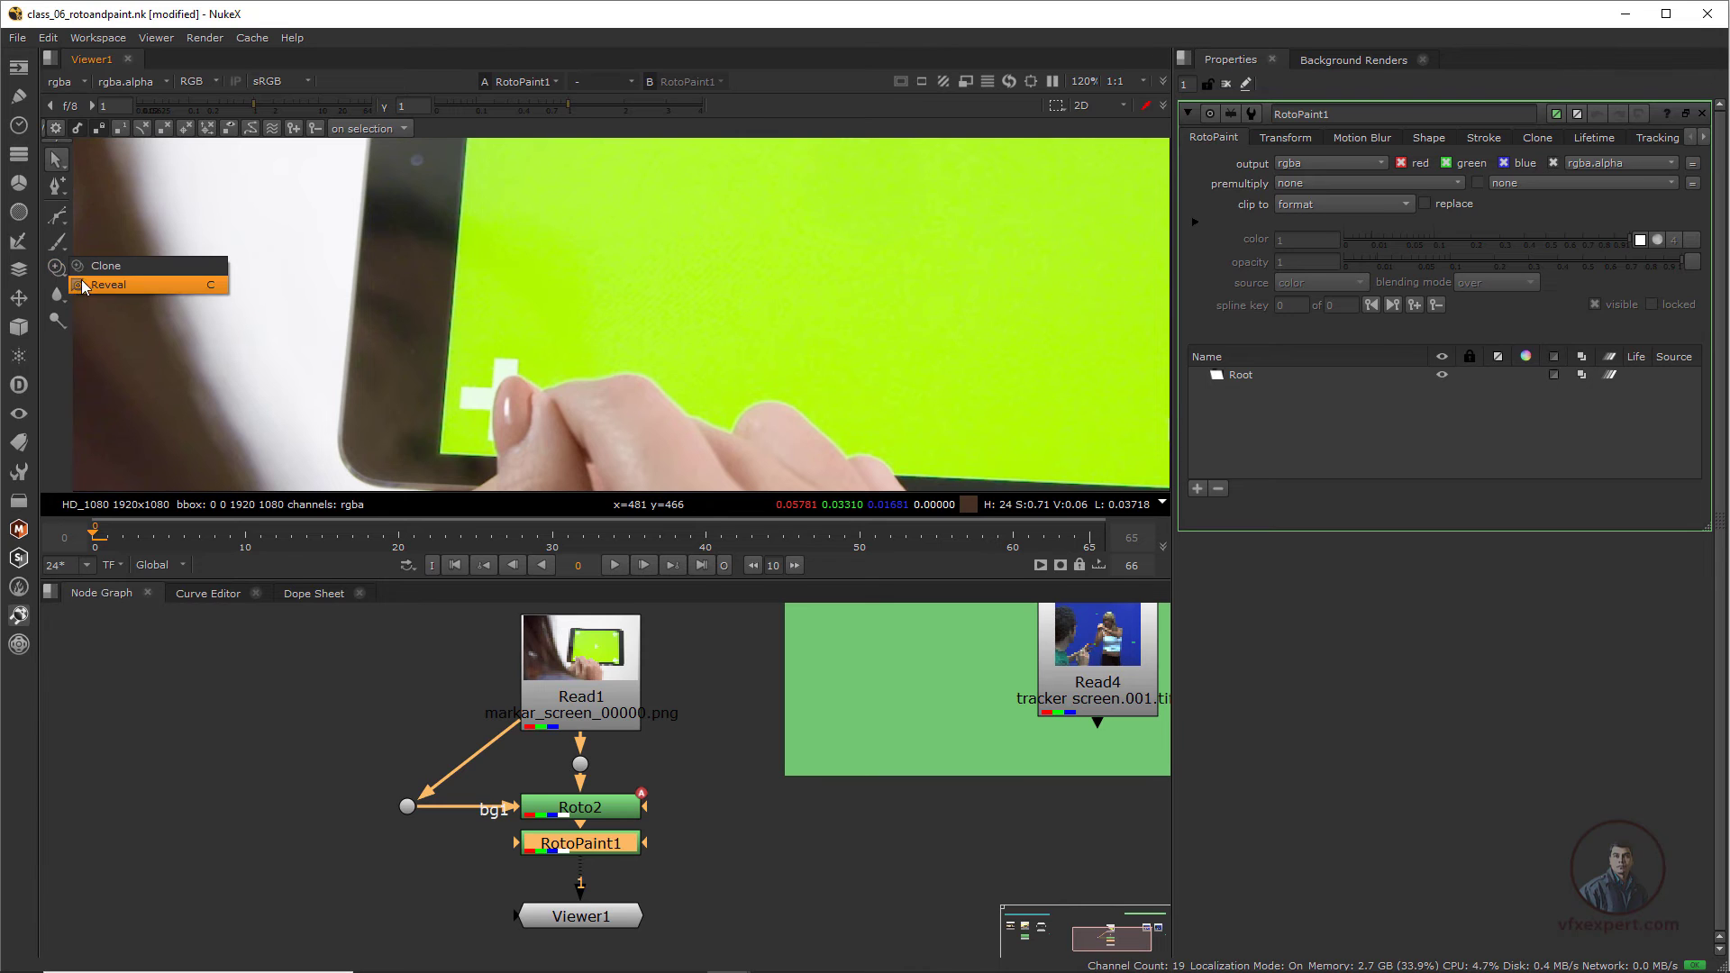
pyautogui.click(106, 267)
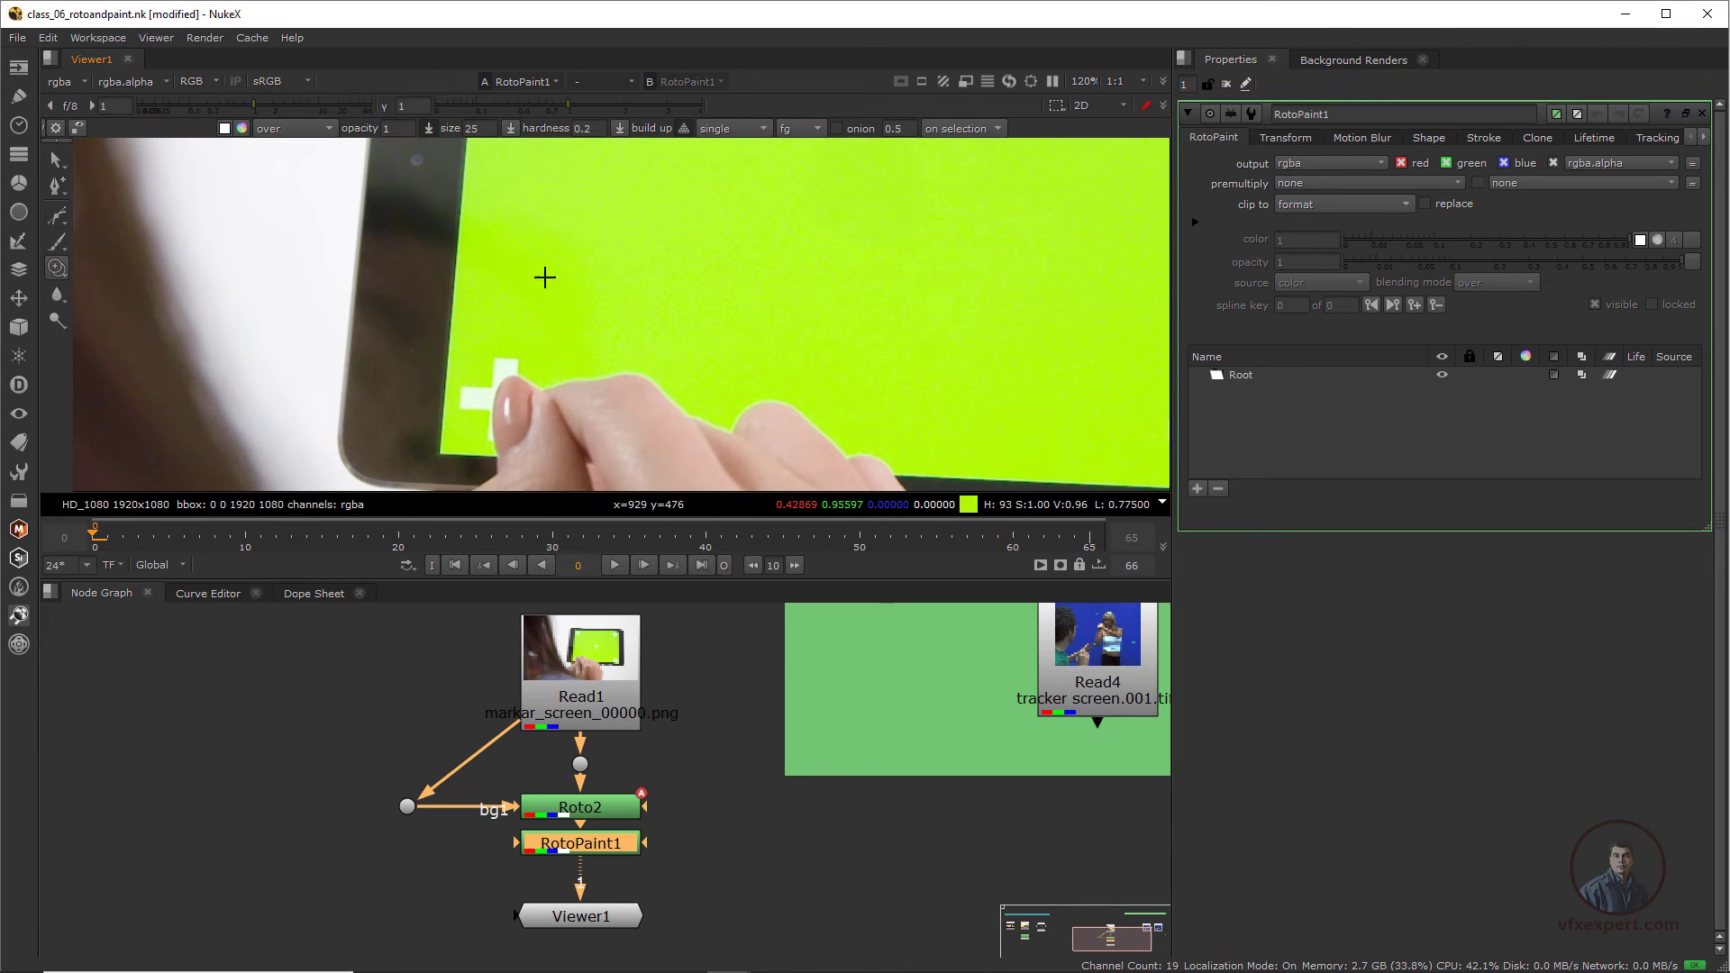
pyautogui.scroll(-2, 618, 321)
pyautogui.scroll(3, 568, 321)
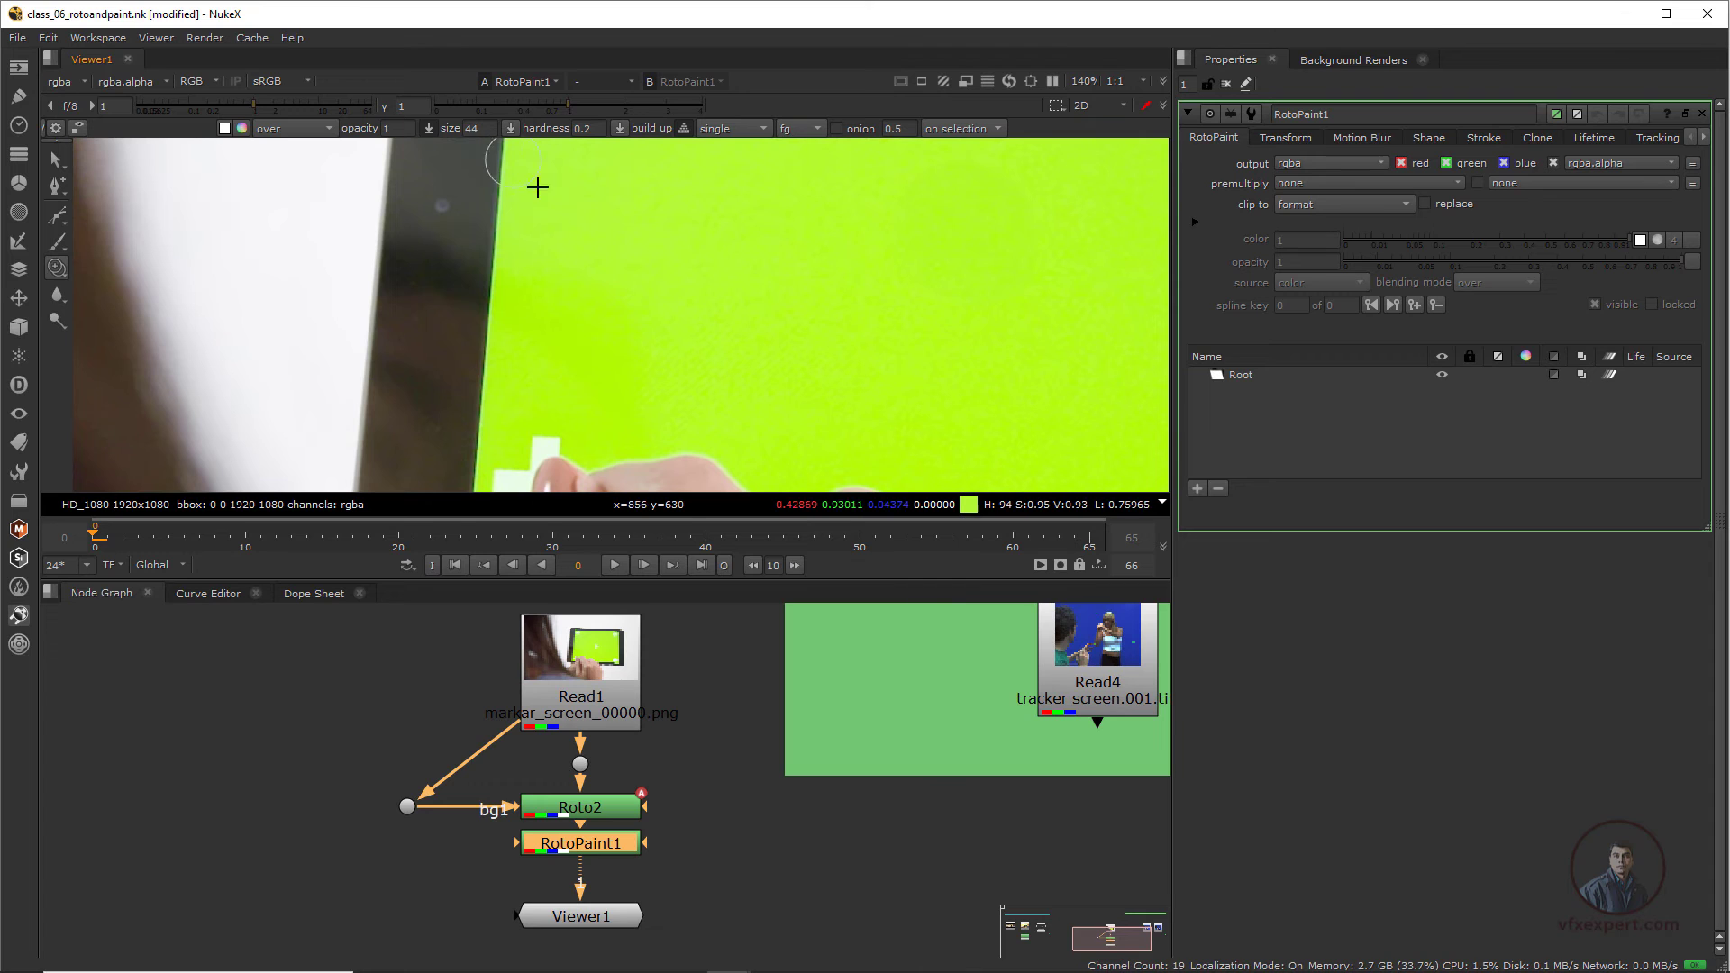
pyautogui.keyDown('shift'); pyautogui.moveTo(610, 253); pyautogui.dragTo(608, 248); pyautogui.keyUp('shift')
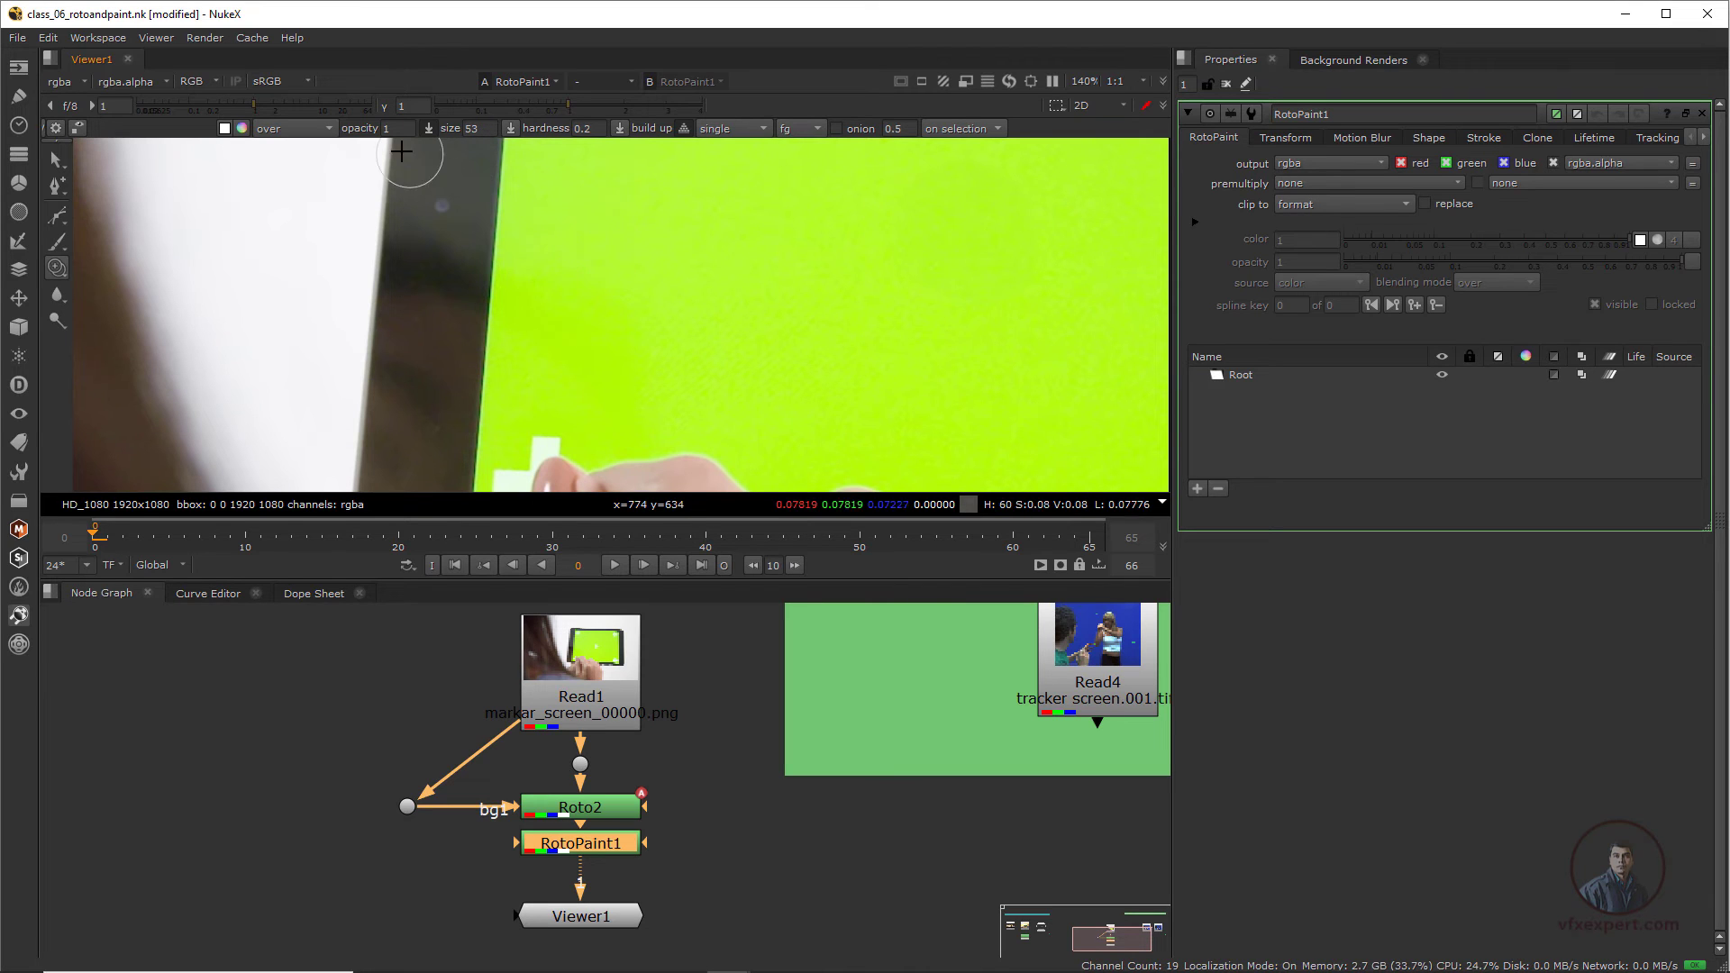
# - Sample clean green screen at frame 0 and clone it over the lower-left marker's upper arm with a brush size of about 14.4
pyautogui.scroll(-1, 626, 296)
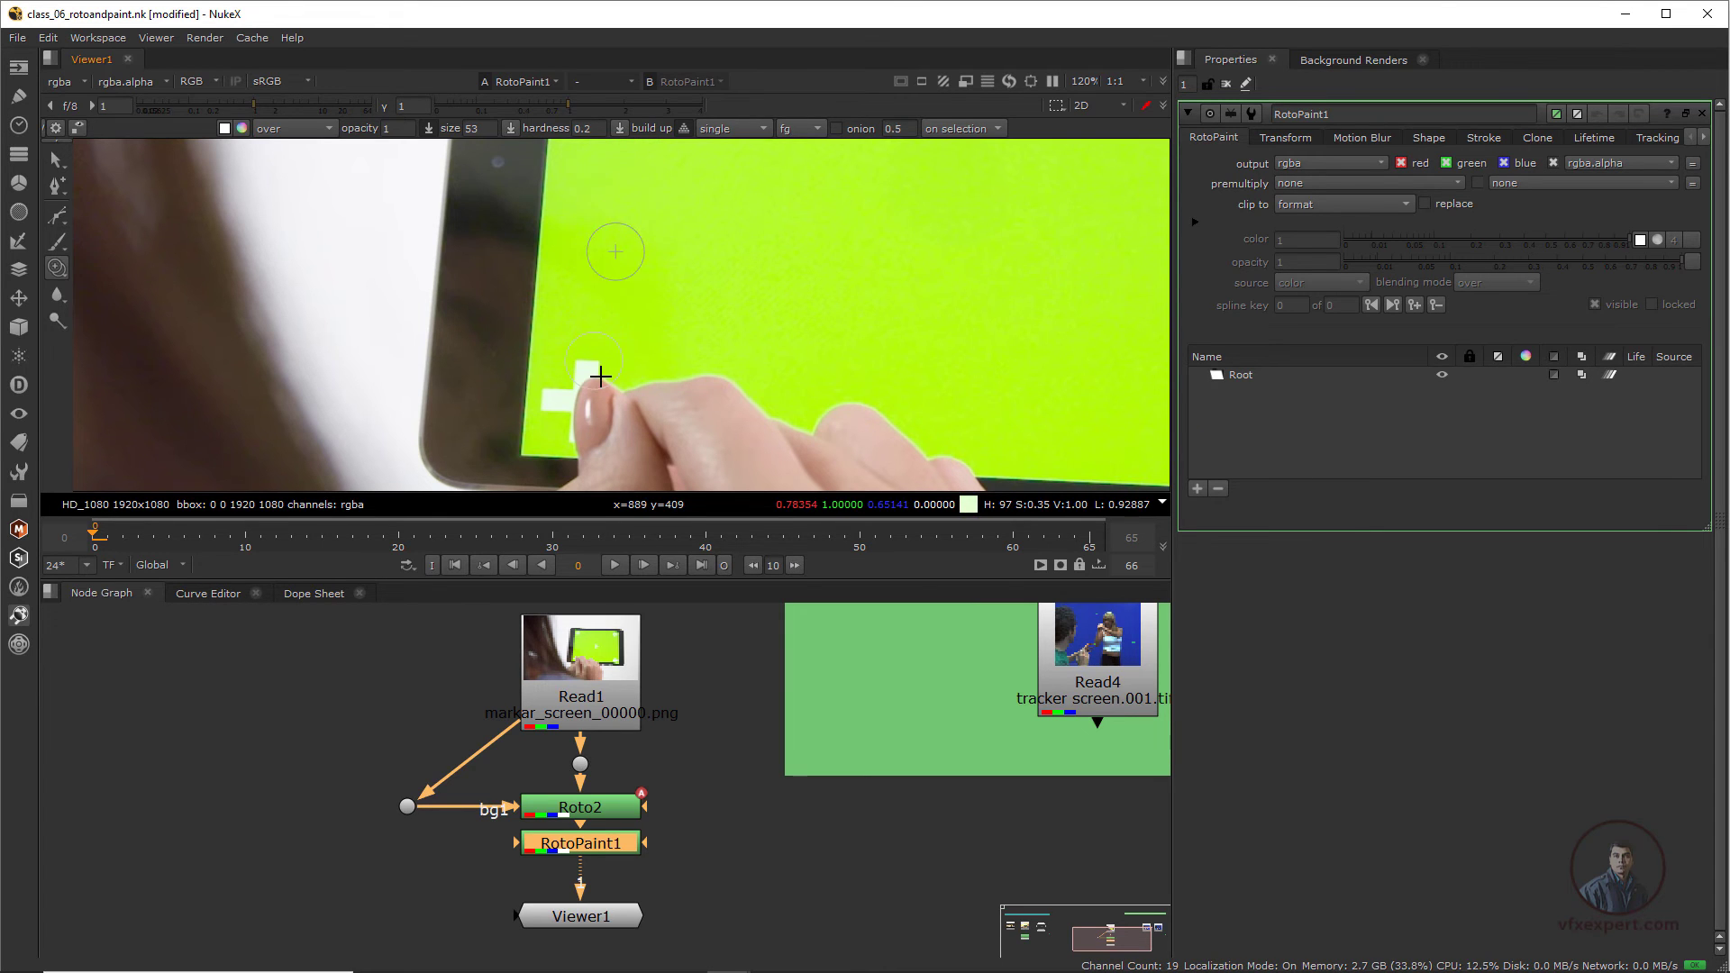
pyautogui.scroll(-2, 595, 374)
pyautogui.scroll(4, 594, 377)
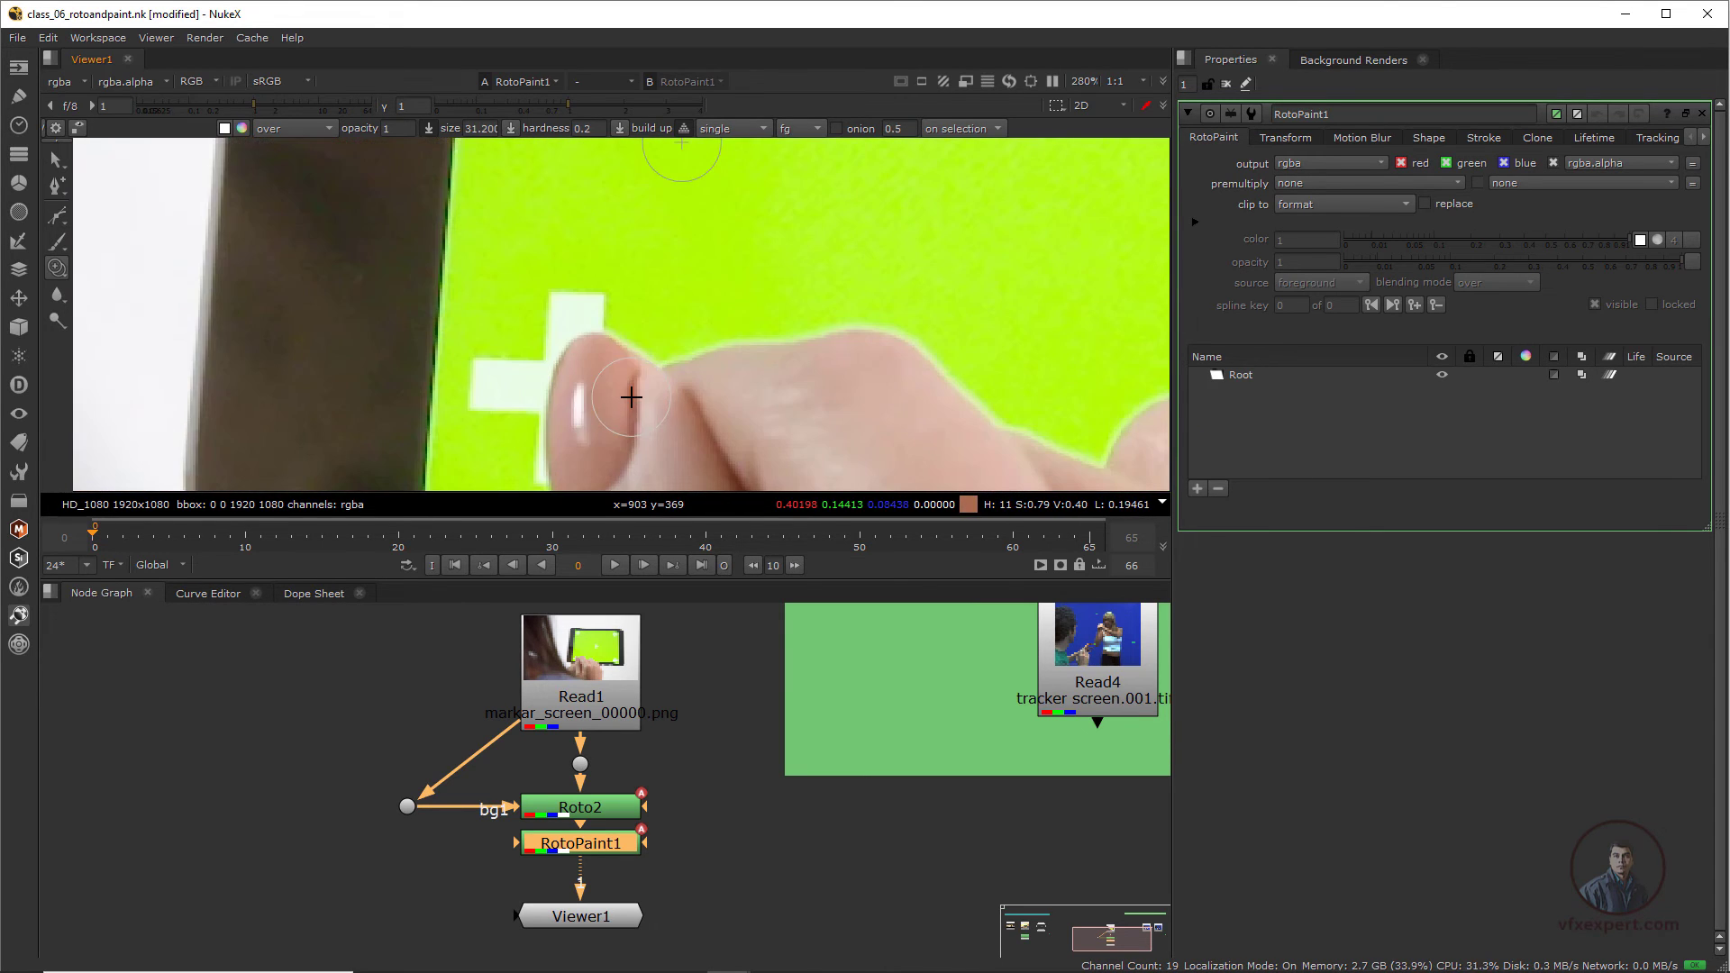
pyautogui.keyDown('ctrl'); pyautogui.moveTo(631, 397); pyautogui.dragTo(643, 334); pyautogui.keyUp('ctrl')
pyautogui.moveTo(664, 246)
pyautogui.keyDown('ctrl'); pyautogui.mouseDown()
pyautogui.moveTo(598, 193)
pyautogui.moveTo(565, 193)
pyautogui.moveTo(602, 301)
pyautogui.moveTo(628, 285)
pyautogui.moveTo(586, 375)
pyautogui.moveTo(526, 363)
pyautogui.moveTo(467, 390)
pyautogui.moveTo(487, 295)
pyautogui.mouseUp(); pyautogui.keyUp('ctrl')
pyautogui.scroll(3, 603, 301)
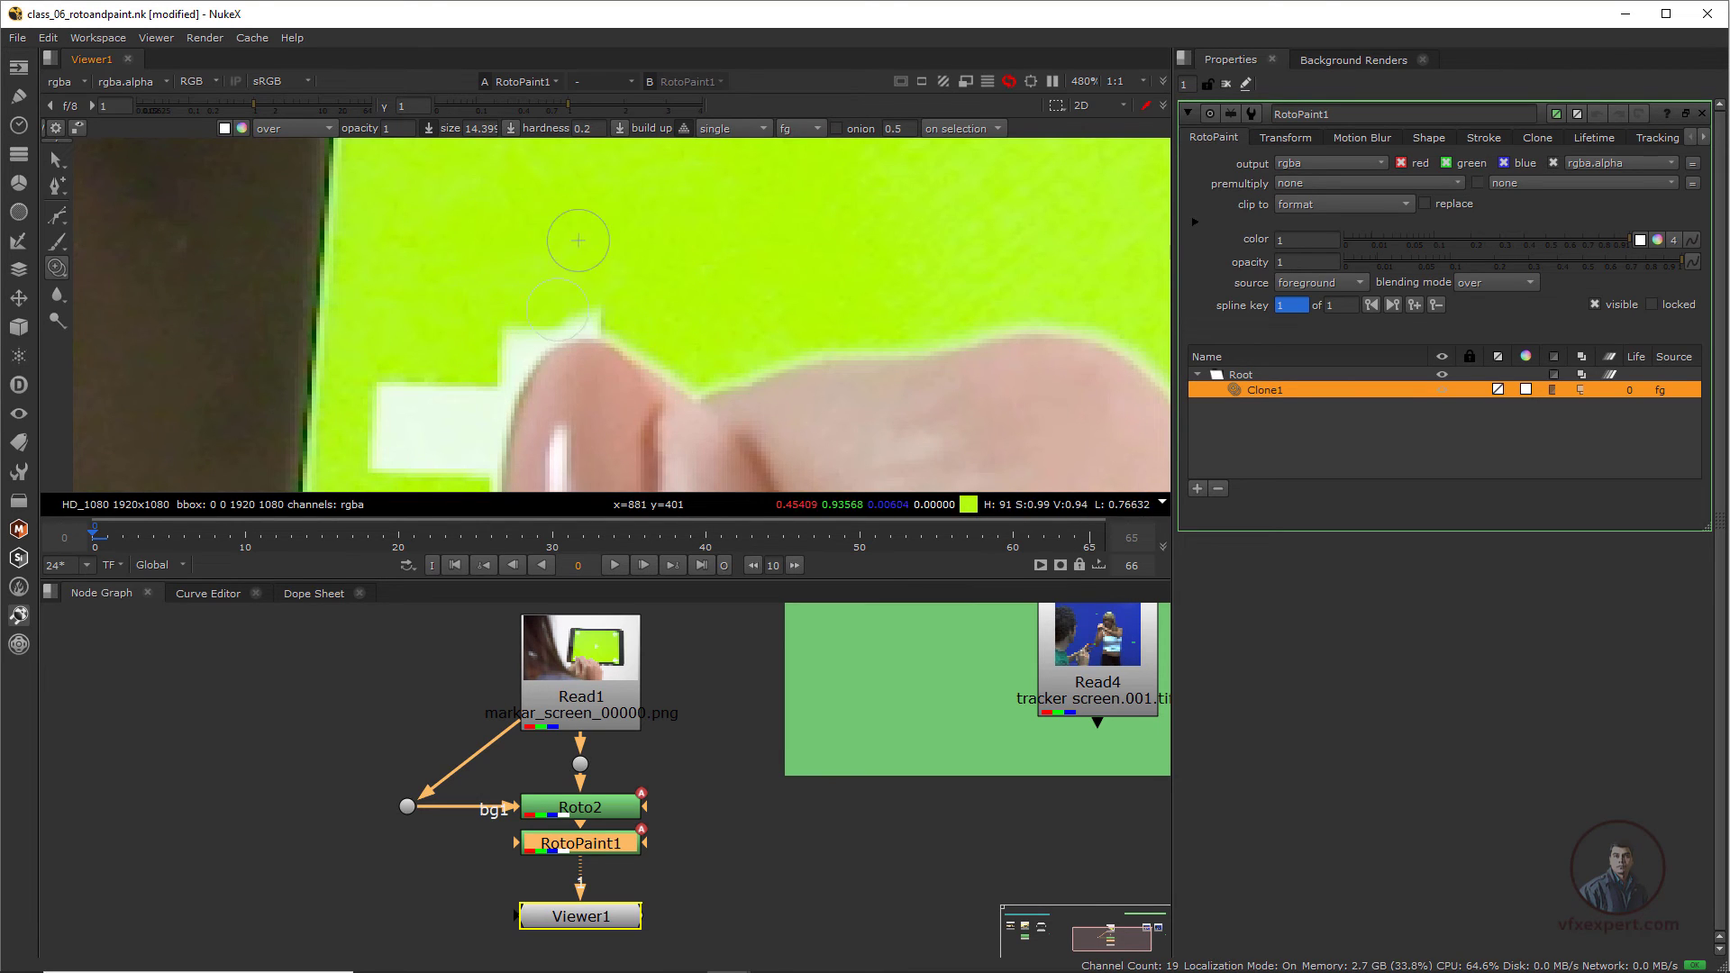
pyautogui.moveTo(591, 309)
pyautogui.mouseDown()
pyautogui.moveTo(515, 341)
pyautogui.moveTo(531, 347)
pyautogui.mouseUp()
pyautogui.scroll(-2, 566, 351)
pyautogui.moveTo(566, 352); pyautogui.dragTo(621, 262, button='middle')
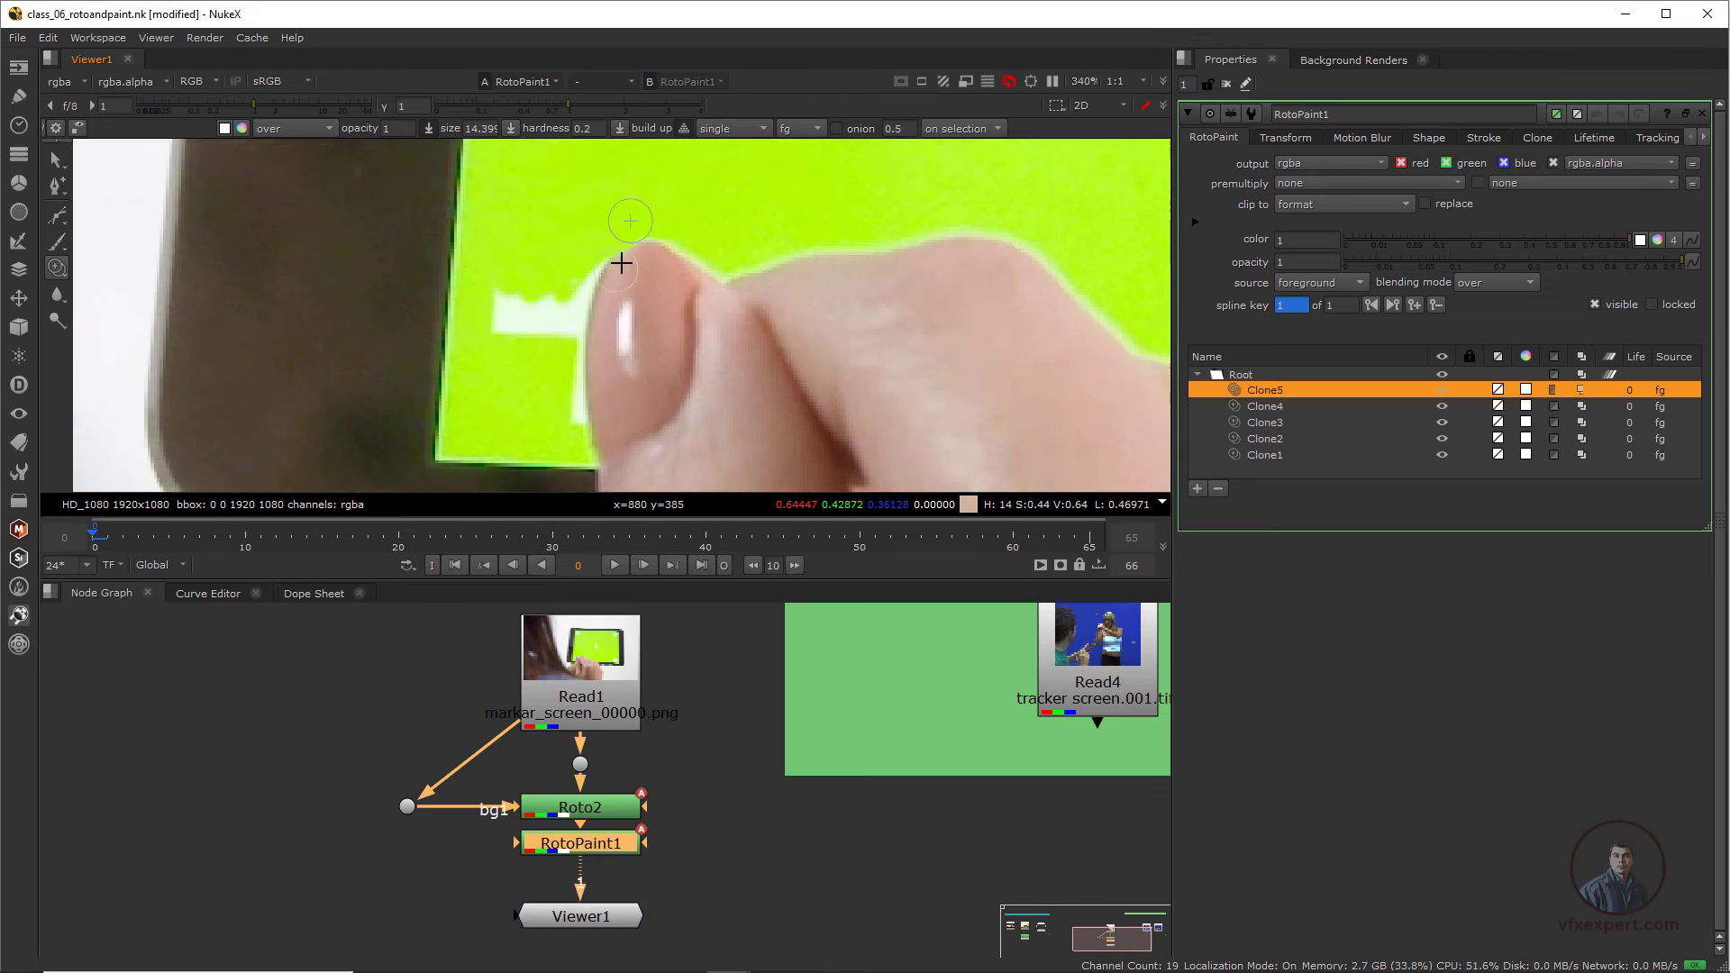
# - Clone green over the lower-left marker's remaining side arm and beside the thumb, and select the Clone9 stroke for inspection
pyautogui.moveTo(559, 302); pyautogui.dragTo(507, 328)
pyautogui.scroll(2, 551, 349)
pyautogui.moveTo(589, 257)
pyautogui.mouseDown()
pyautogui.moveTo(565, 327)
pyautogui.moveTo(569, 433)
pyautogui.mouseUp()
pyautogui.scroll(-2, 545, 352)
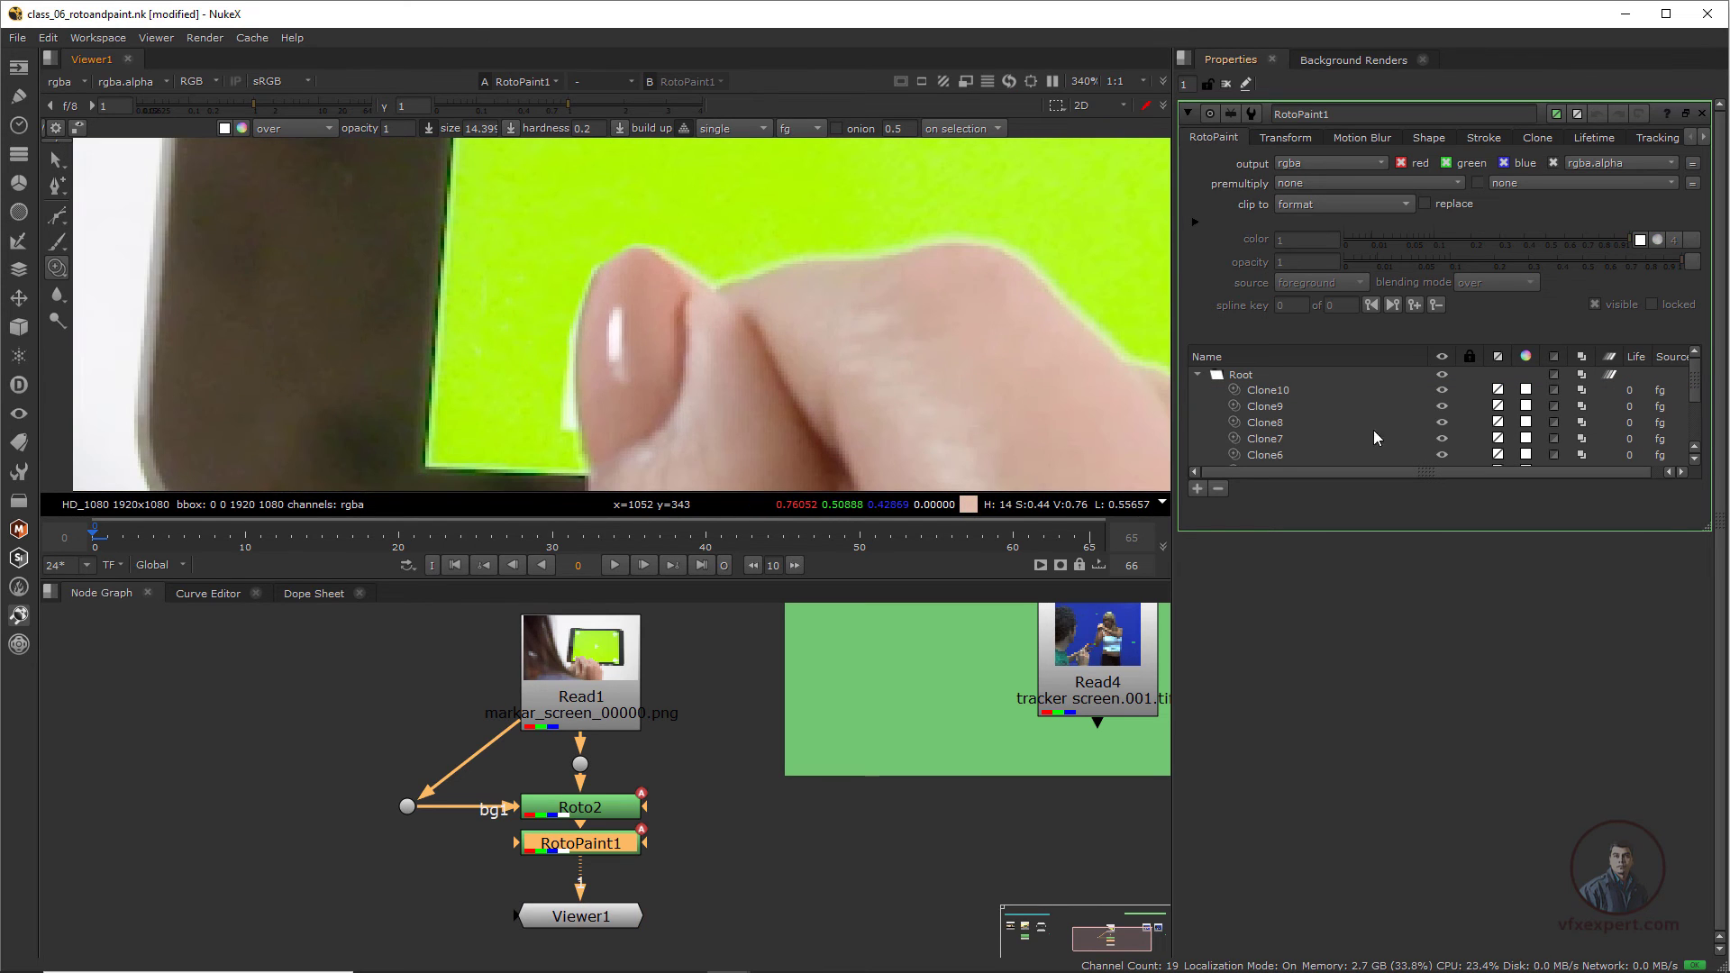
pyautogui.click(1273, 389)
pyautogui.click(1269, 406)
pyautogui.scroll(-3, 669, 372)
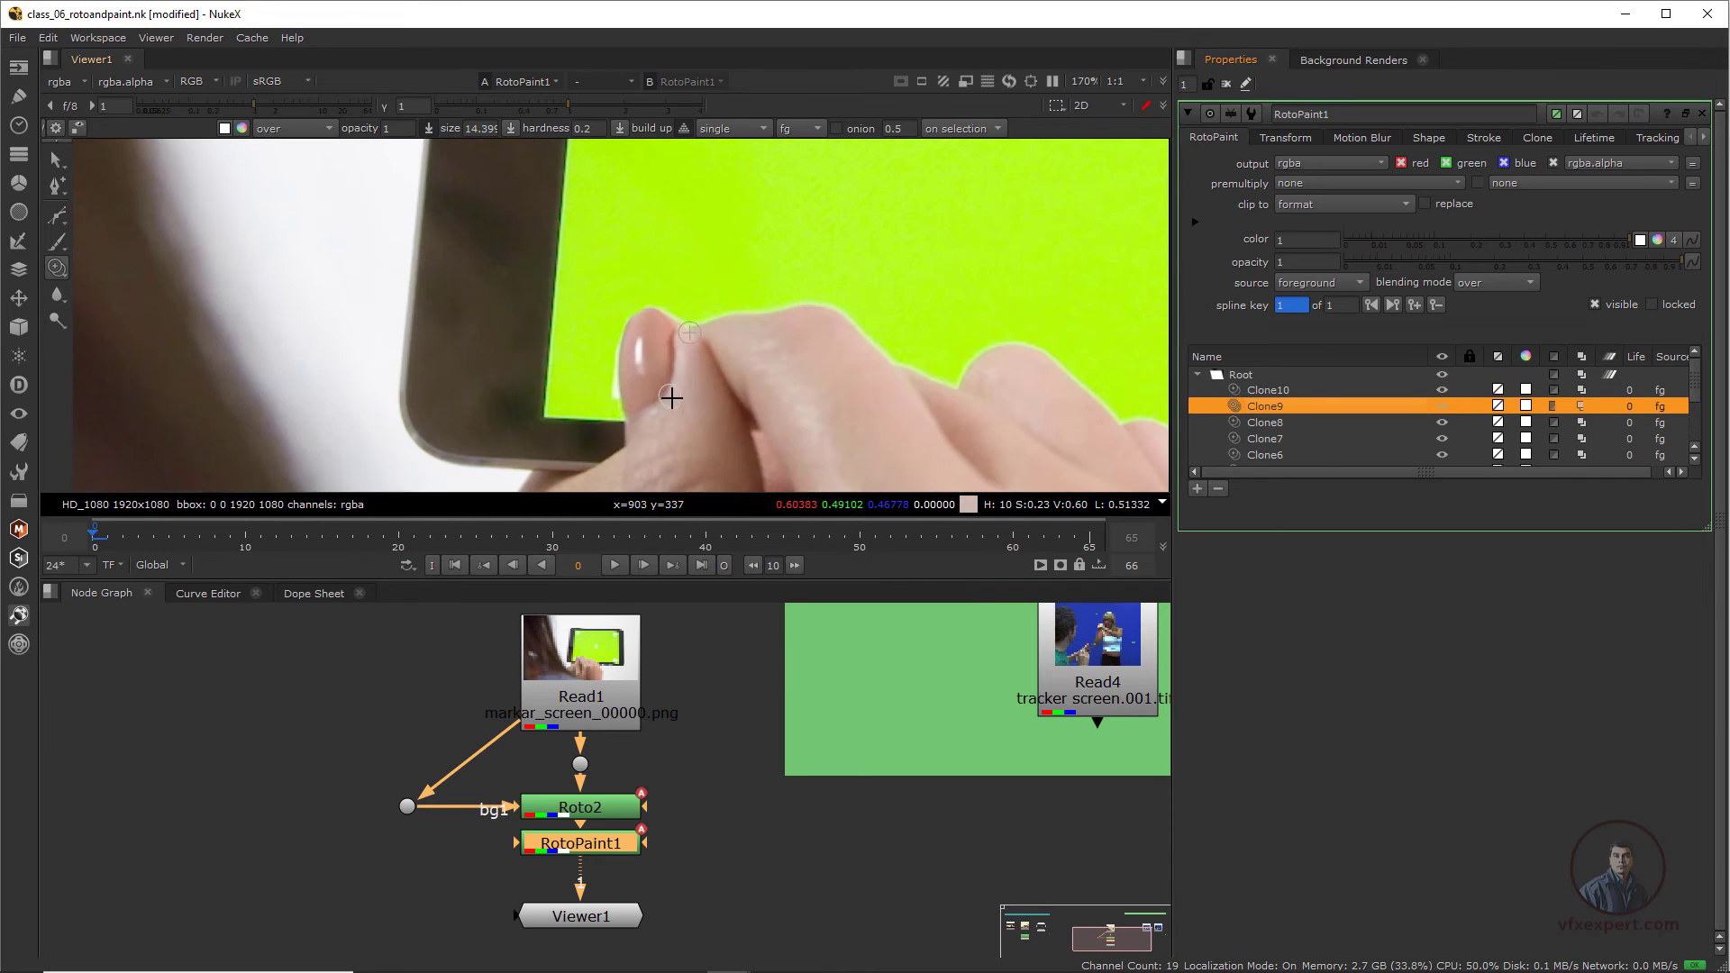
# - Reduce the brush size to about 11.4 and clone out the white sliver along the thumb's edge at frame 0
pyautogui.scroll(6, 629, 379)
pyautogui.scroll(1, 611, 407)
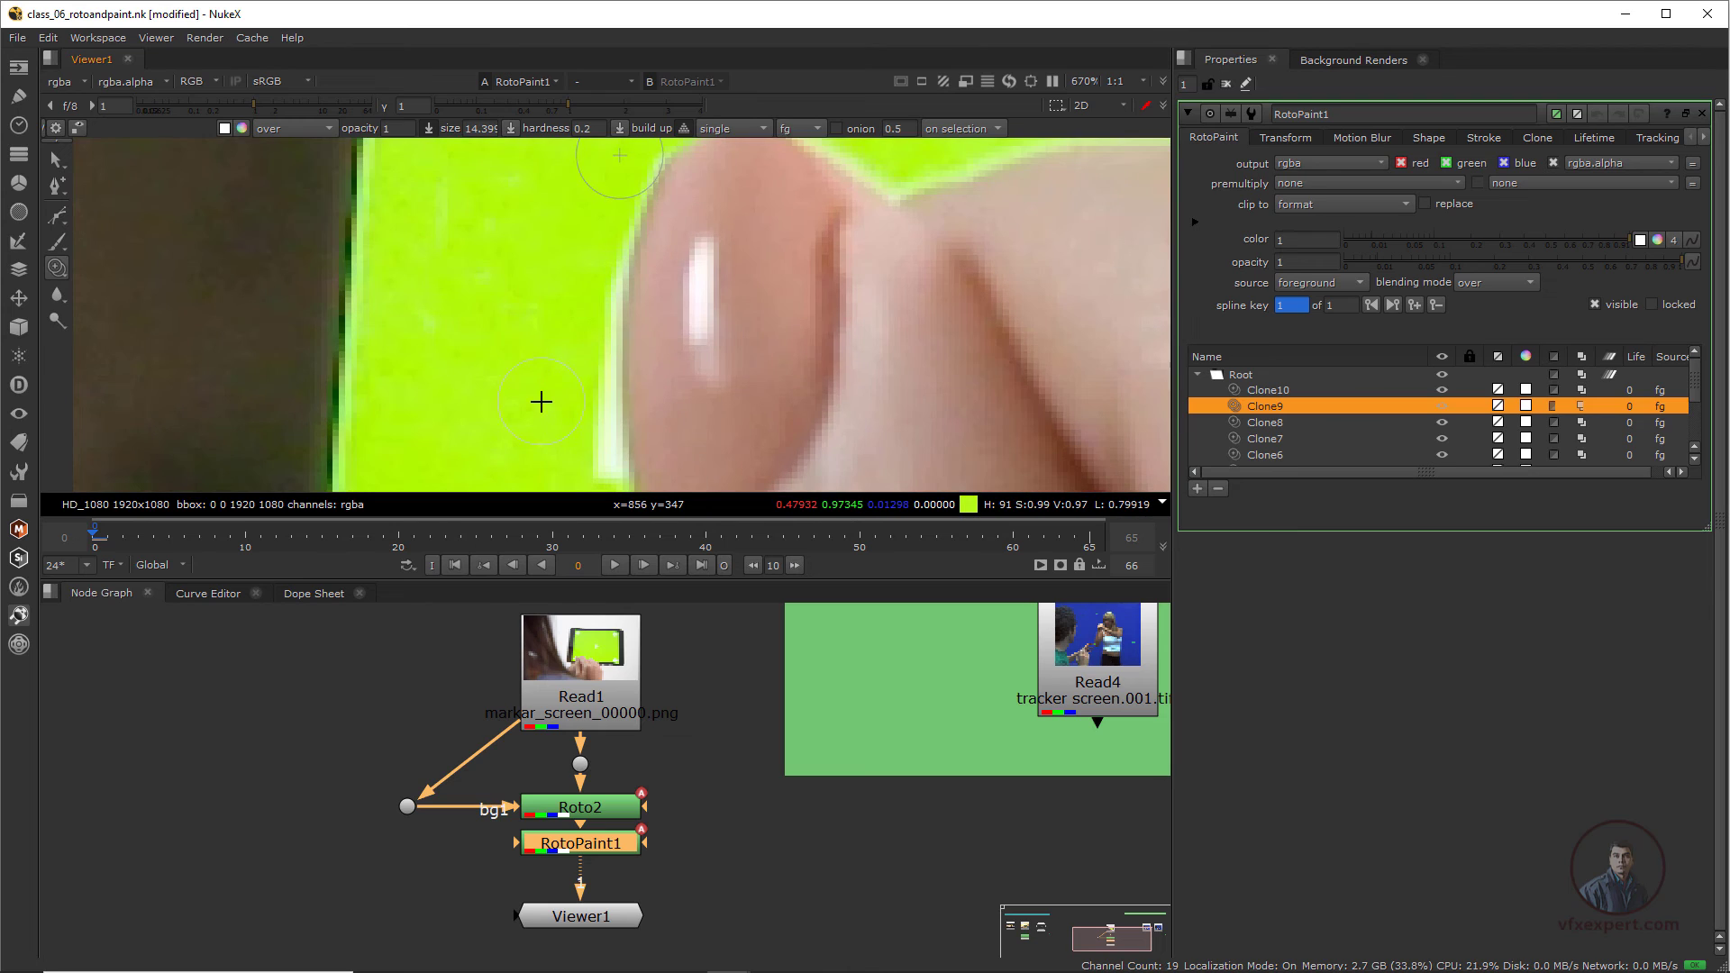
pyautogui.keyDown('shift'); pyautogui.moveTo(531, 415); pyautogui.dragTo(636, 274); pyautogui.keyUp('shift')
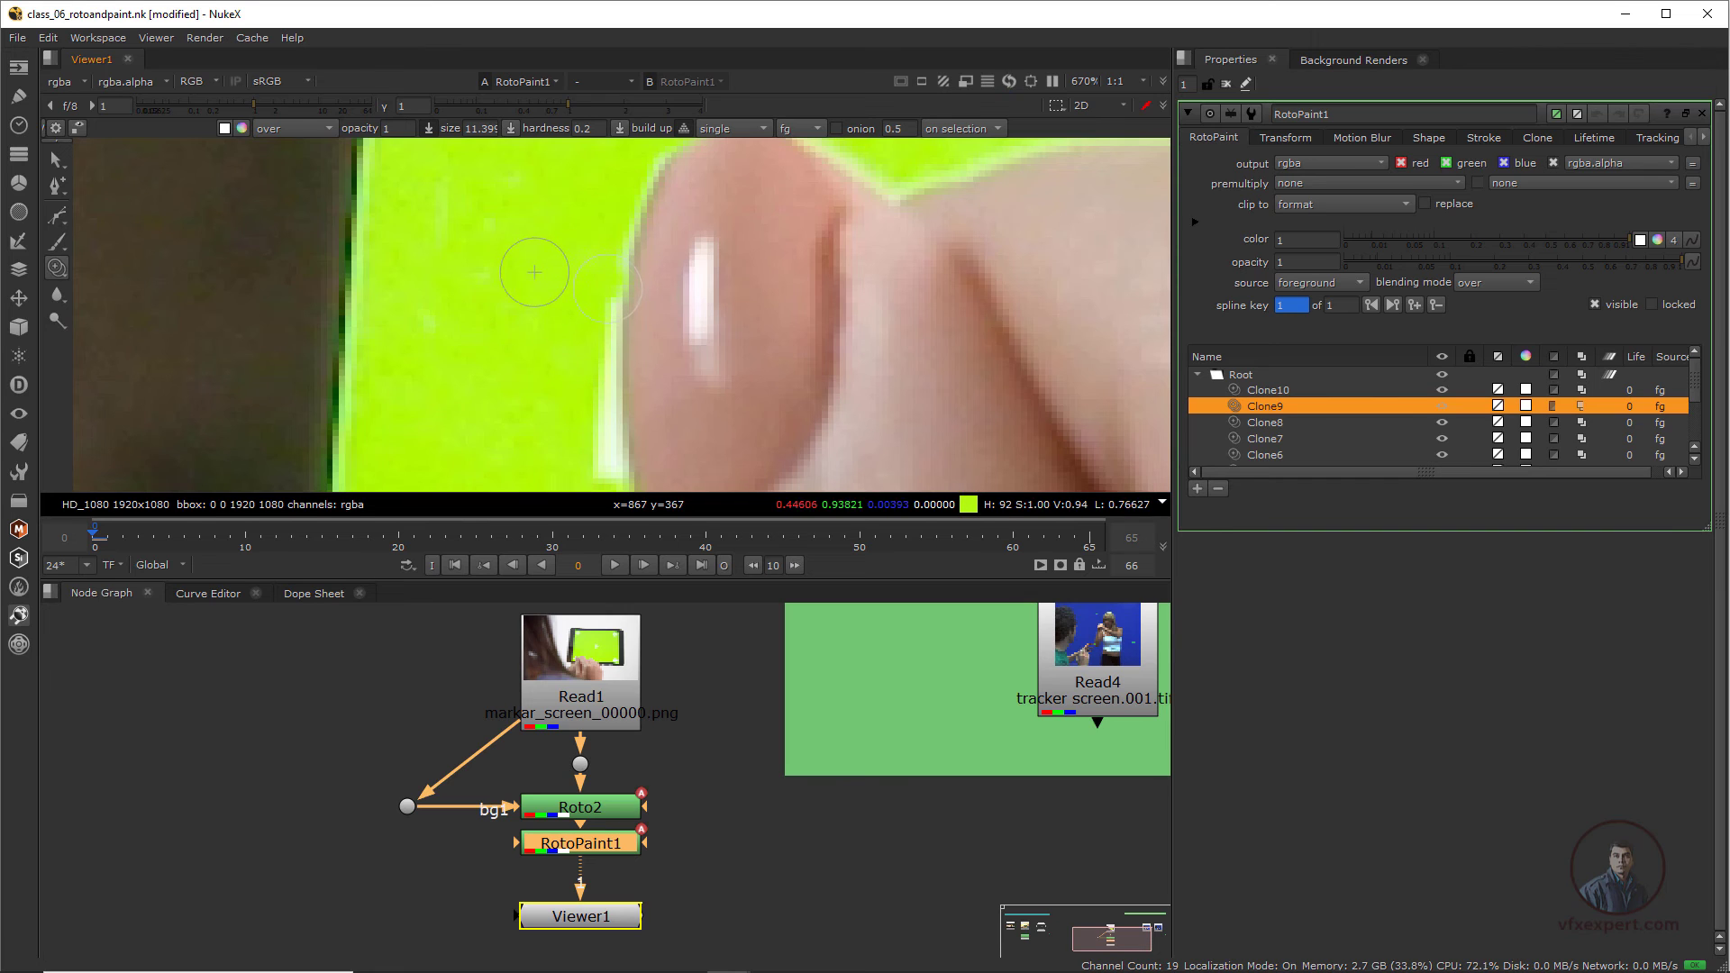
pyautogui.moveTo(600, 313); pyautogui.dragTo(595, 446)
pyautogui.scroll(-3, 581, 372)
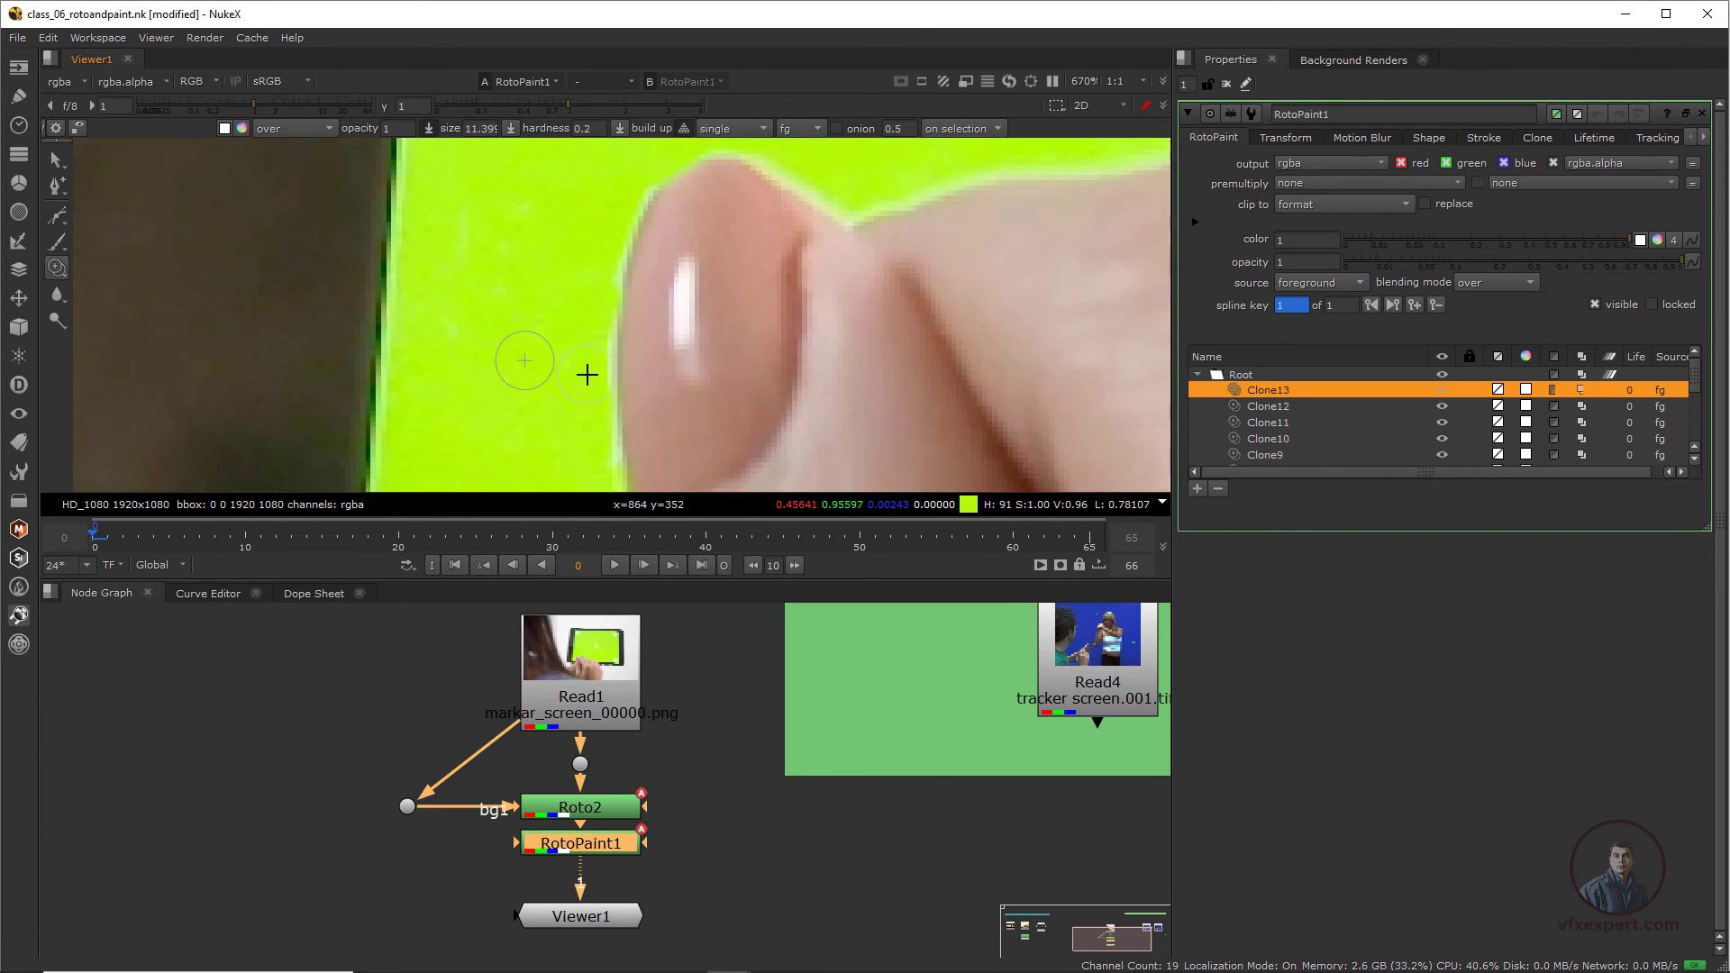
pyautogui.moveTo(707, 356); pyautogui.dragTo(580, 393, button='middle')
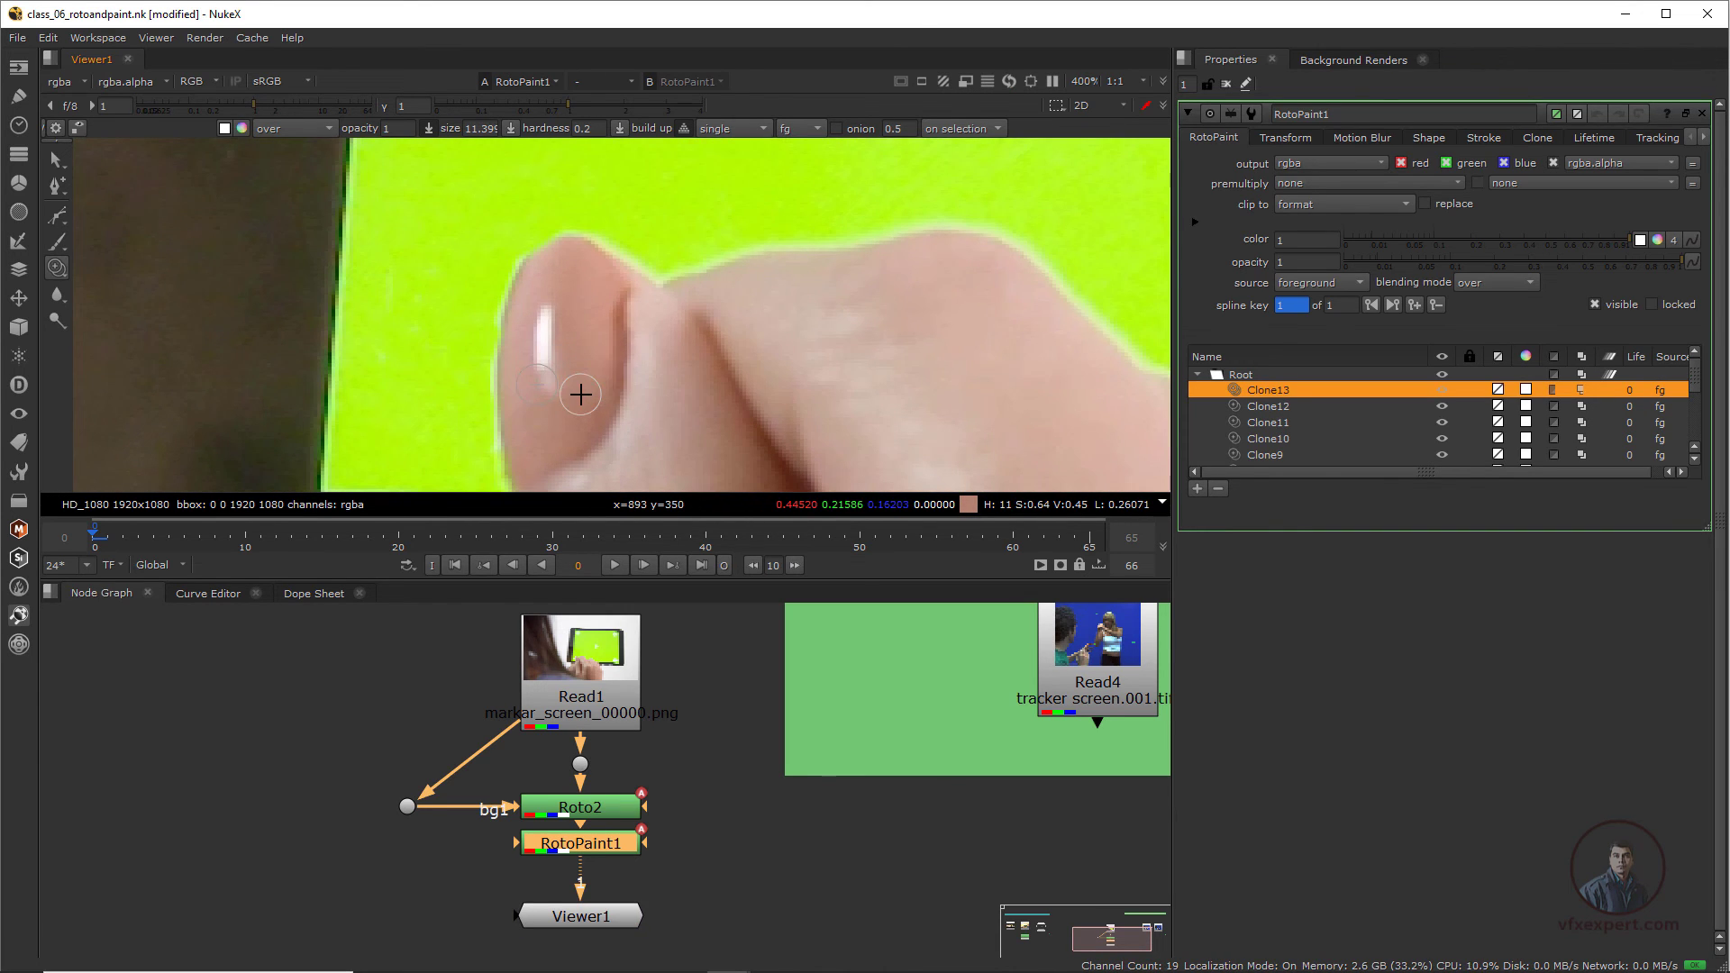
# - Advance to frame 1 and clone green screen over the lower-left marker's exposed arms around the thumb
pyautogui.press('Right')
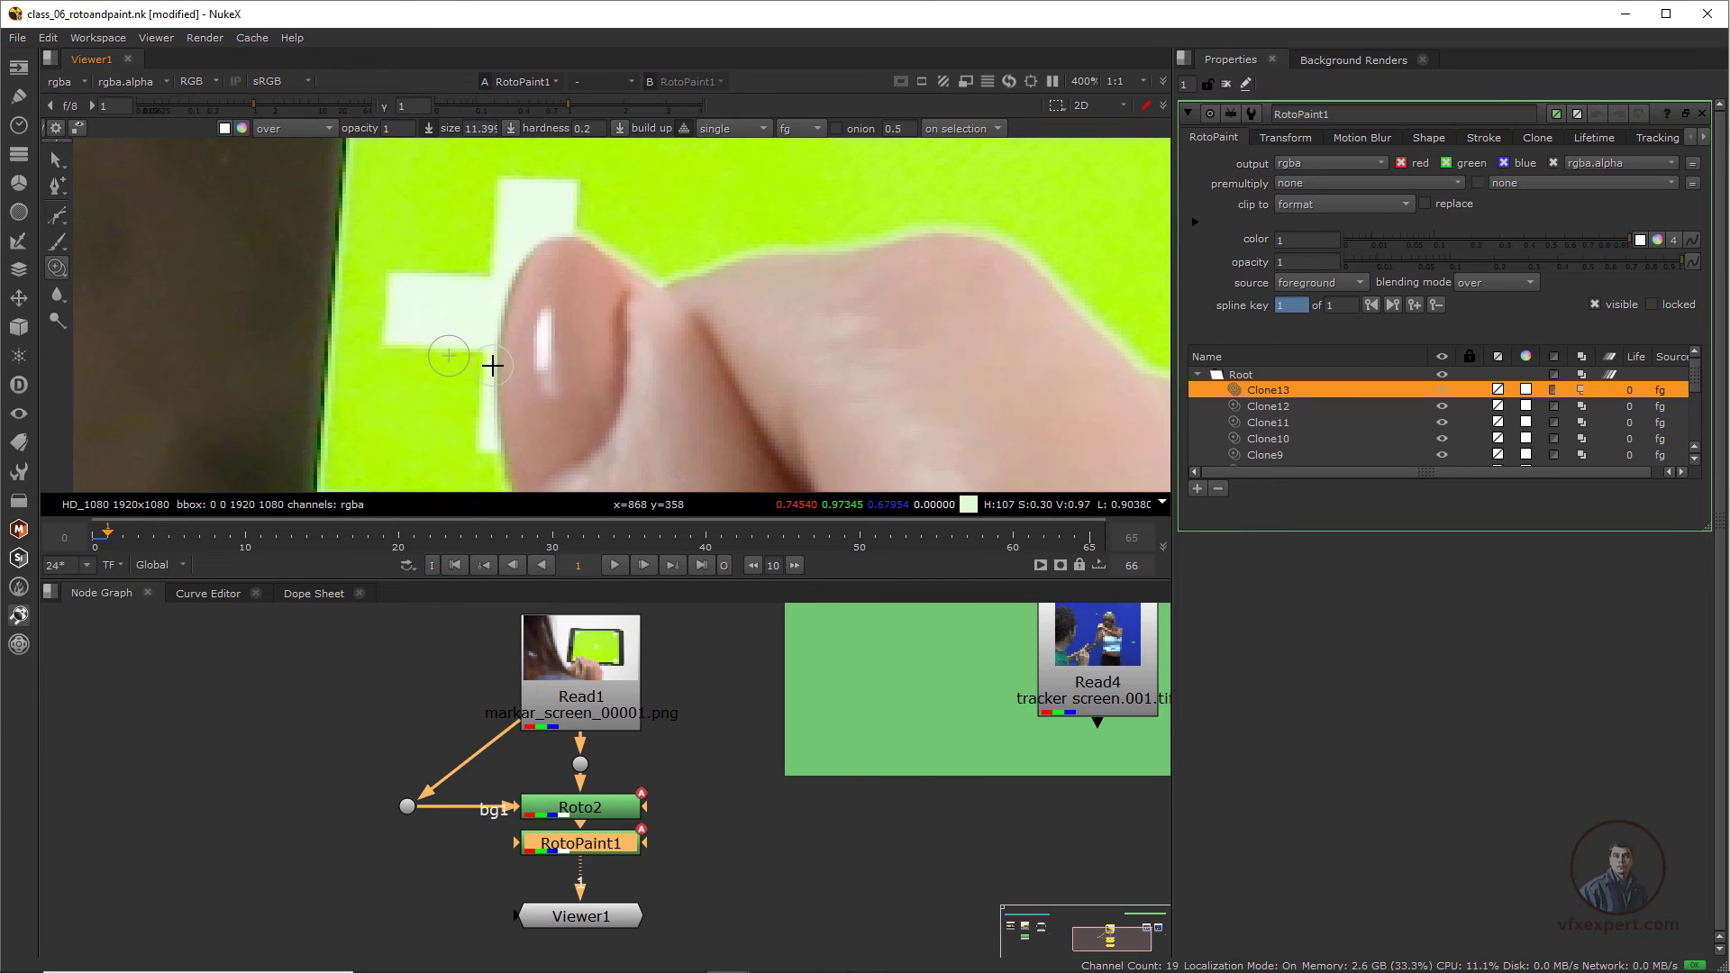
pyautogui.moveTo(499, 280); pyautogui.dragTo(591, 355, button='middle')
pyautogui.scroll(4, 591, 356)
pyautogui.moveTo(591, 253); pyautogui.dragTo(604, 388, button='middle')
pyautogui.moveTo(732, 313); pyautogui.dragTo(645, 356)
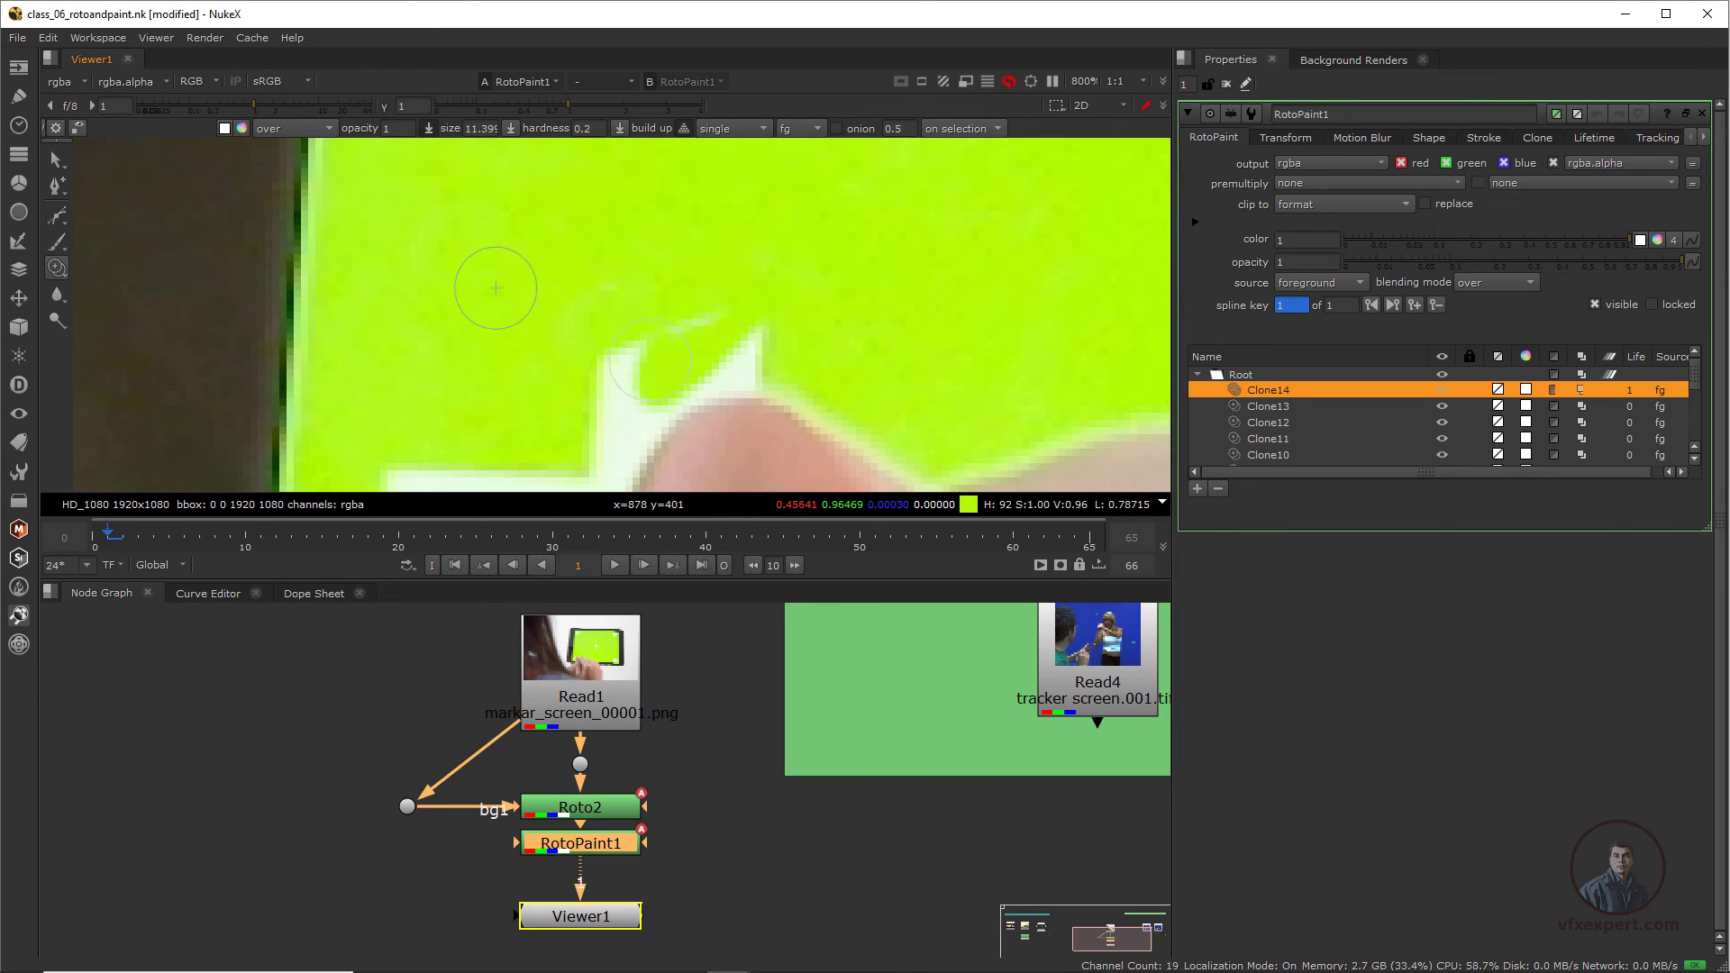
pyautogui.moveTo(595, 432); pyautogui.dragTo(667, 332, button='middle')
pyautogui.moveTo(622, 370); pyautogui.dragTo(815, 277)
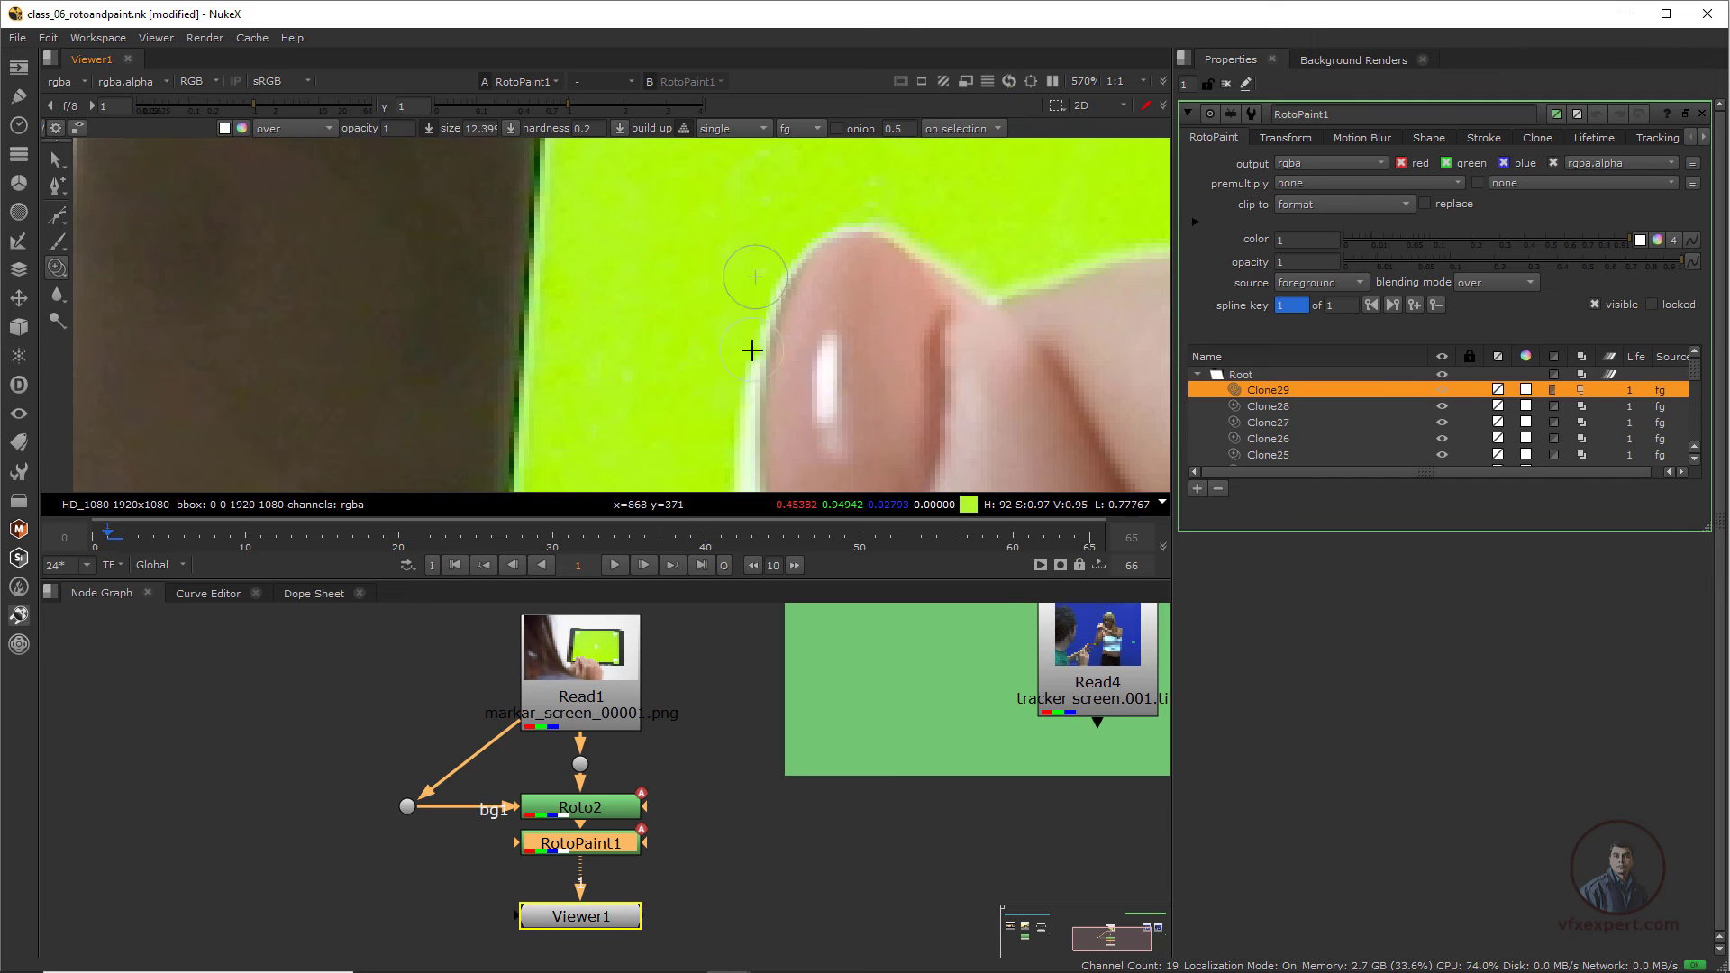
# - Clone out the leftover white sliver beside the thumb at frame 1
pyautogui.moveTo(754, 351); pyautogui.dragTo(615, 399, button='middle')
pyautogui.moveTo(616, 399); pyautogui.dragTo(572, 348)
pyautogui.scroll(-4, 571, 348)
# - Examine the lower-right marker closely at frame 1 and scrub the shot to check its position relative to the hand
pyautogui.moveTo(688, 391)
pyautogui.mouseDown(button='middle')
pyautogui.moveTo(733, 324)
pyautogui.moveTo(511, 360)
pyautogui.mouseUp(button='middle')
pyautogui.scroll(-2, 667, 369)
pyautogui.moveTo(834, 379)
pyautogui.mouseDown(button='middle')
pyautogui.moveTo(749, 336)
pyautogui.moveTo(571, 309)
pyautogui.mouseUp(button='middle')
pyautogui.scroll(3, 914, 296)
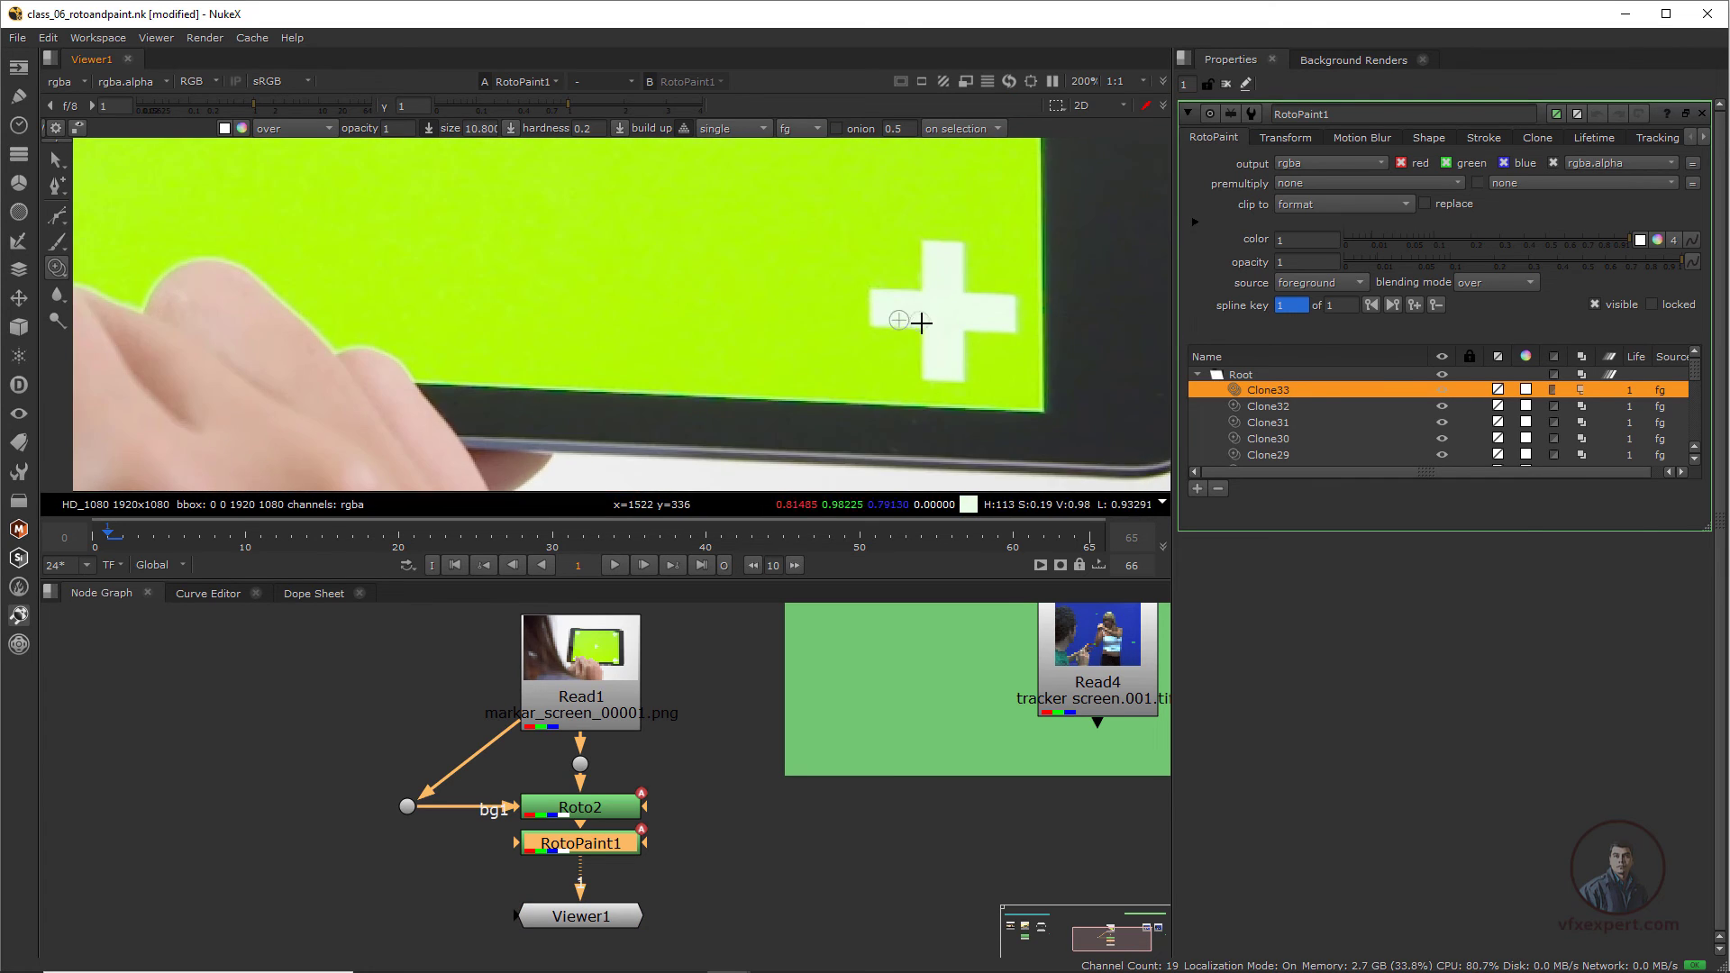
pyautogui.moveTo(917, 323); pyautogui.dragTo(827, 389, button='middle')
pyautogui.scroll(1, 825, 383)
pyautogui.scroll(1, 787, 360)
pyautogui.scroll(1, 715, 339)
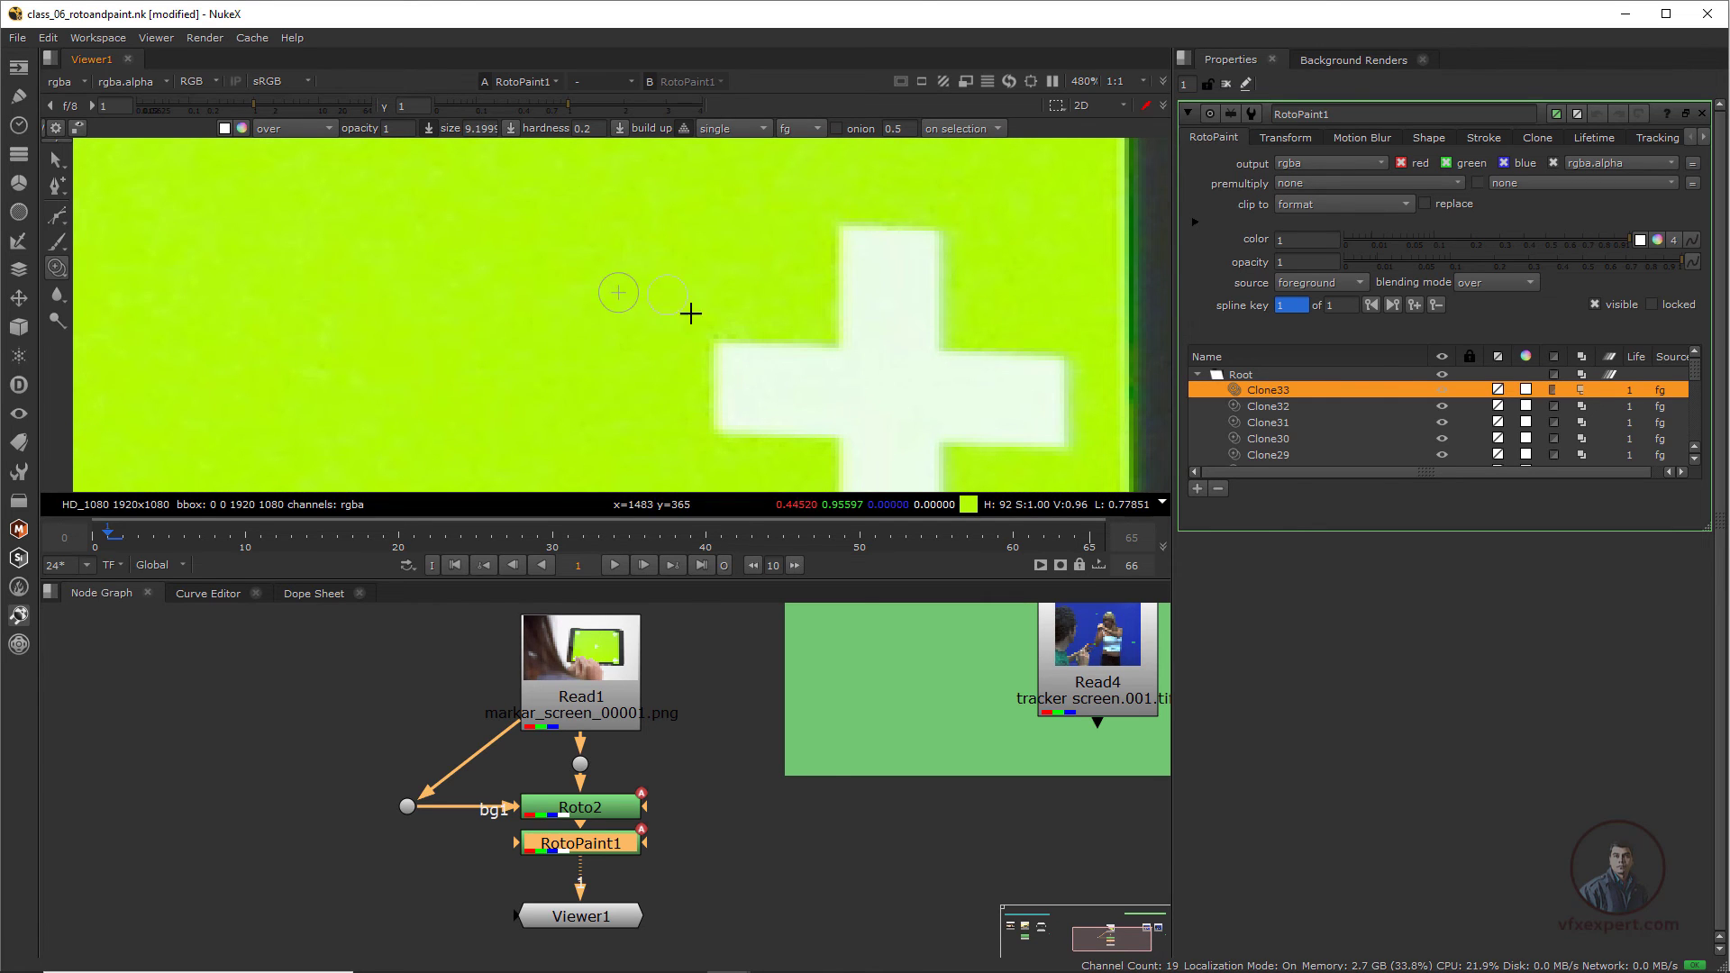
pyautogui.scroll(-3, 720, 361)
pyautogui.scroll(-1, 788, 328)
pyautogui.scroll(-1, 846, 343)
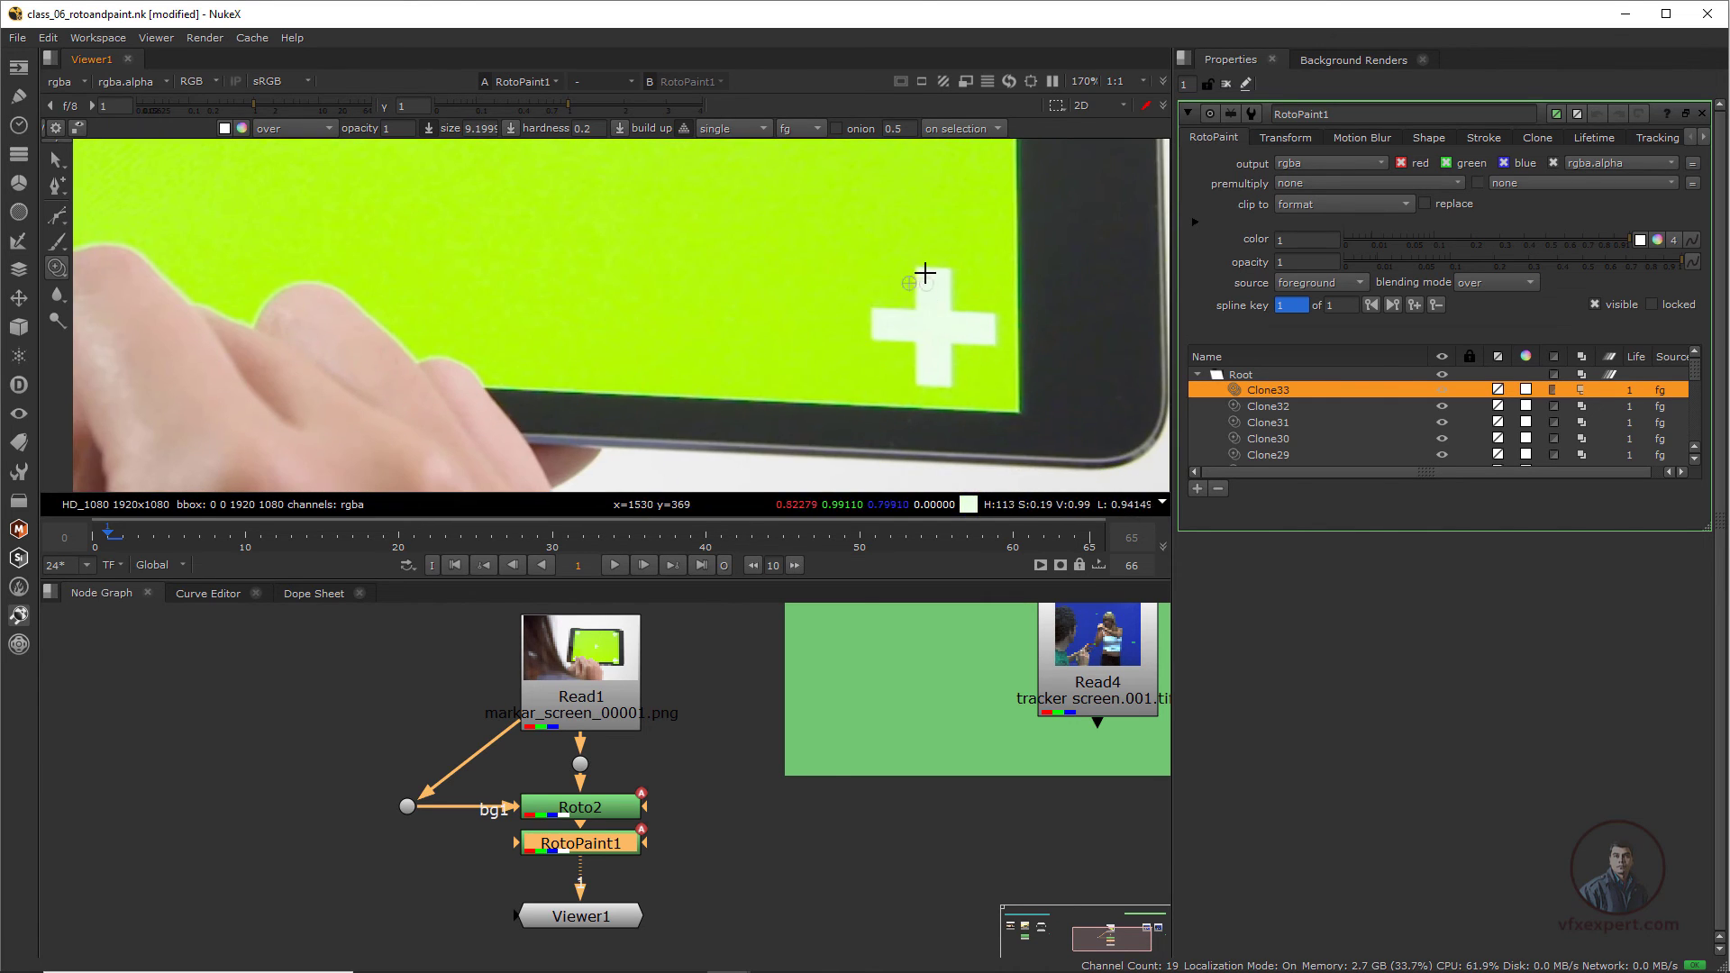
pyautogui.scroll(-2, 820, 326)
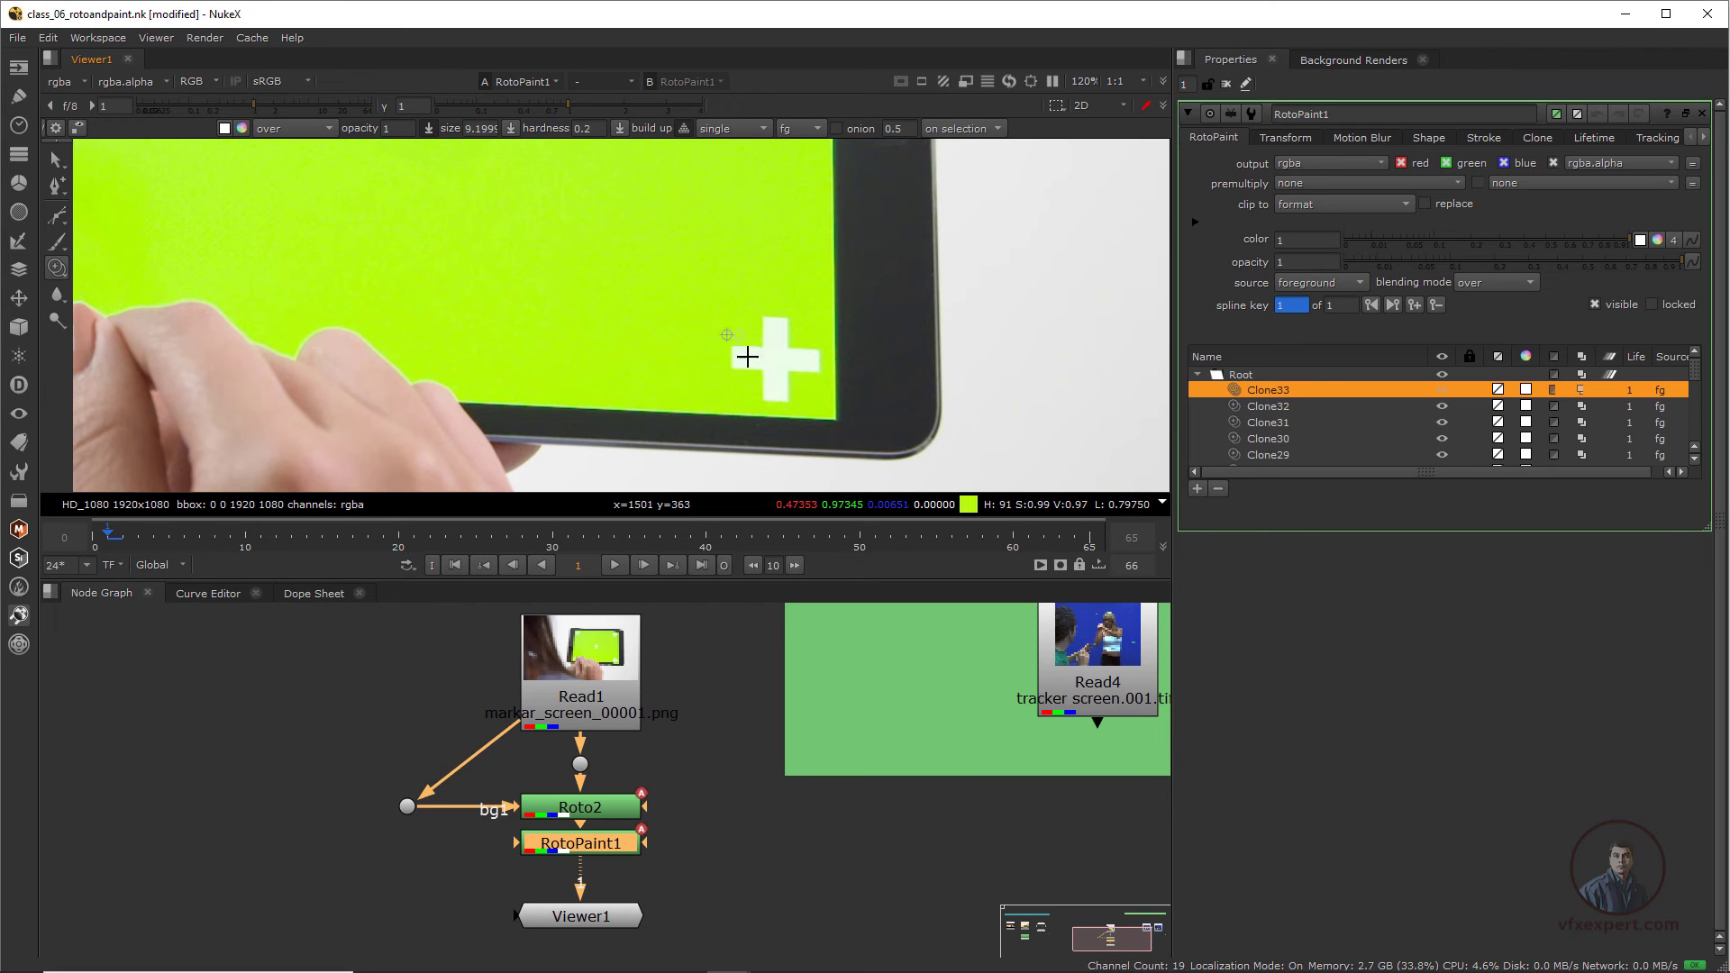
pyautogui.moveTo(135, 539)
pyautogui.mouseDown()
pyautogui.moveTo(604, 541)
pyautogui.moveTo(125, 541)
pyautogui.moveTo(108, 558)
pyautogui.mouseUp()
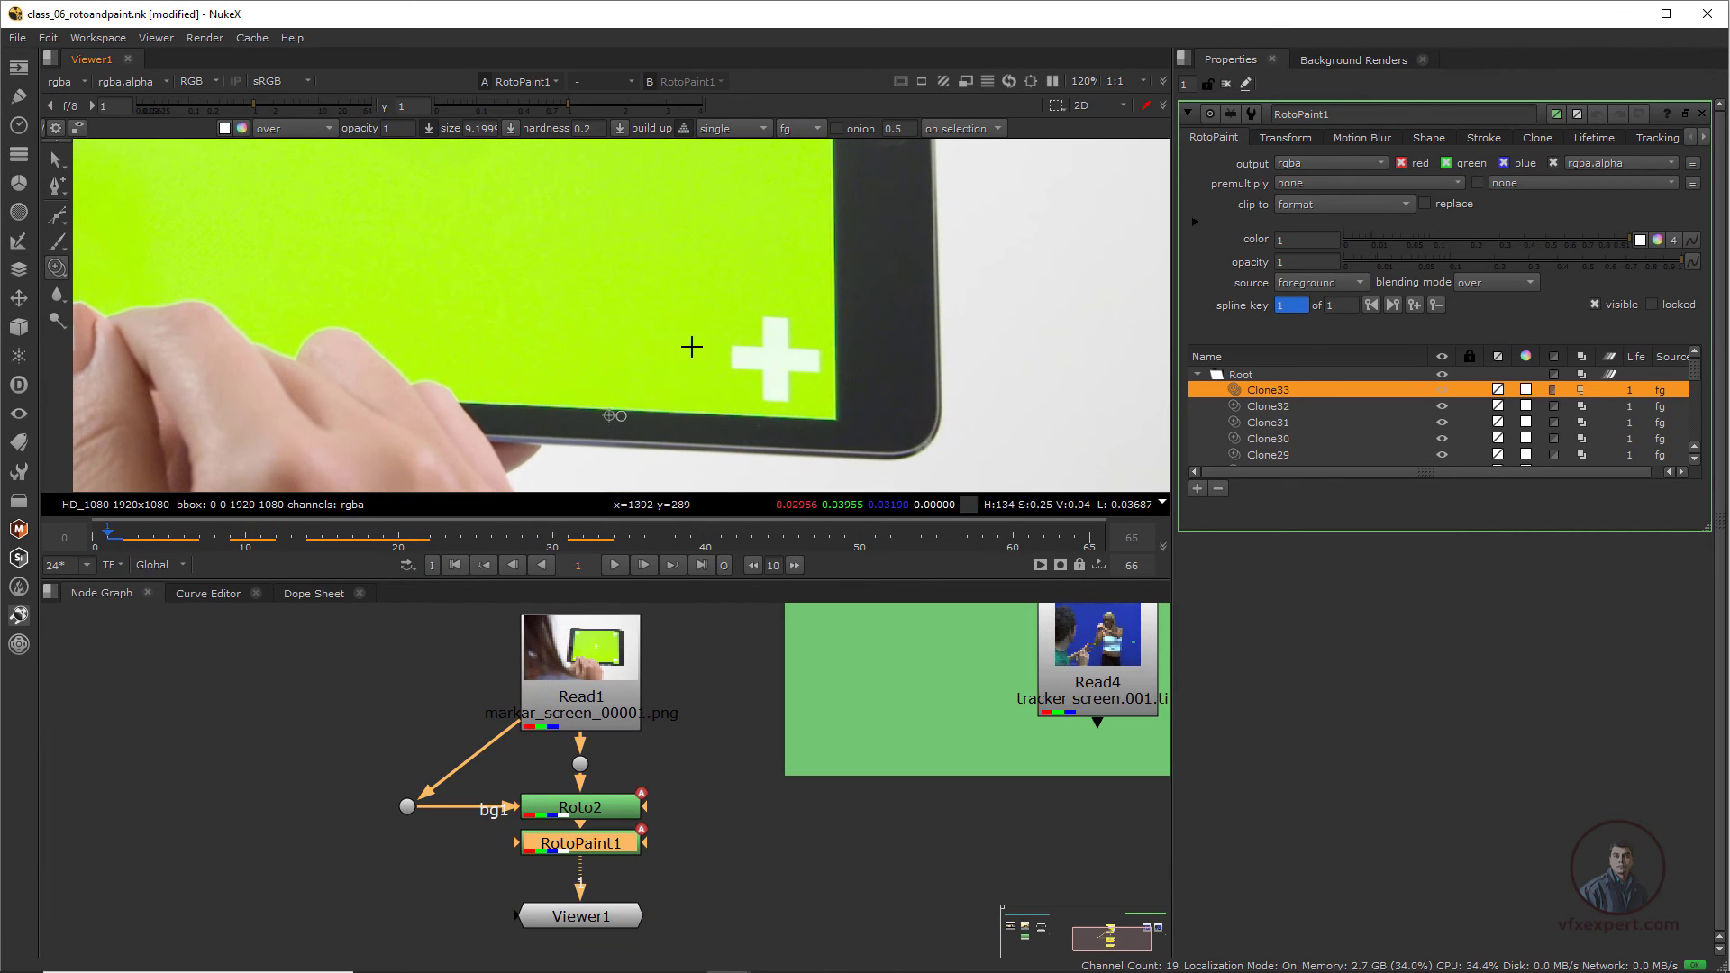
pyautogui.scroll(-3, 766, 371)
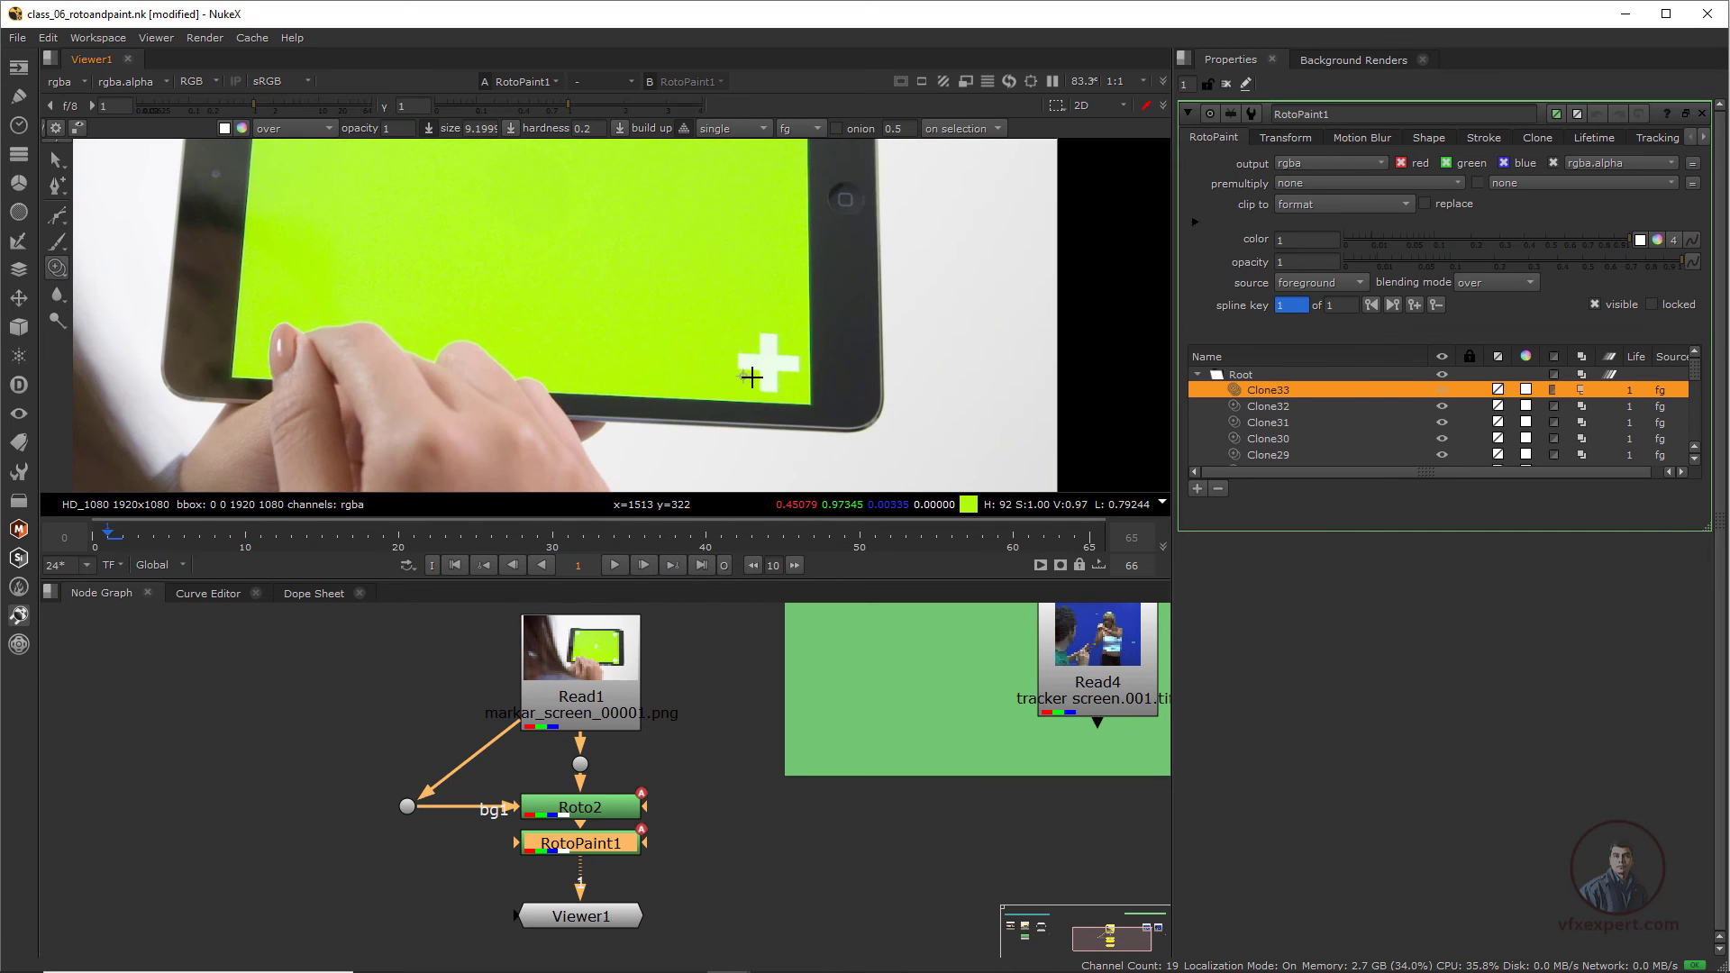
# - Return to frame 0 and insert a Roto node between RotoPaint1 and Viewer1
pyautogui.click(456, 566)
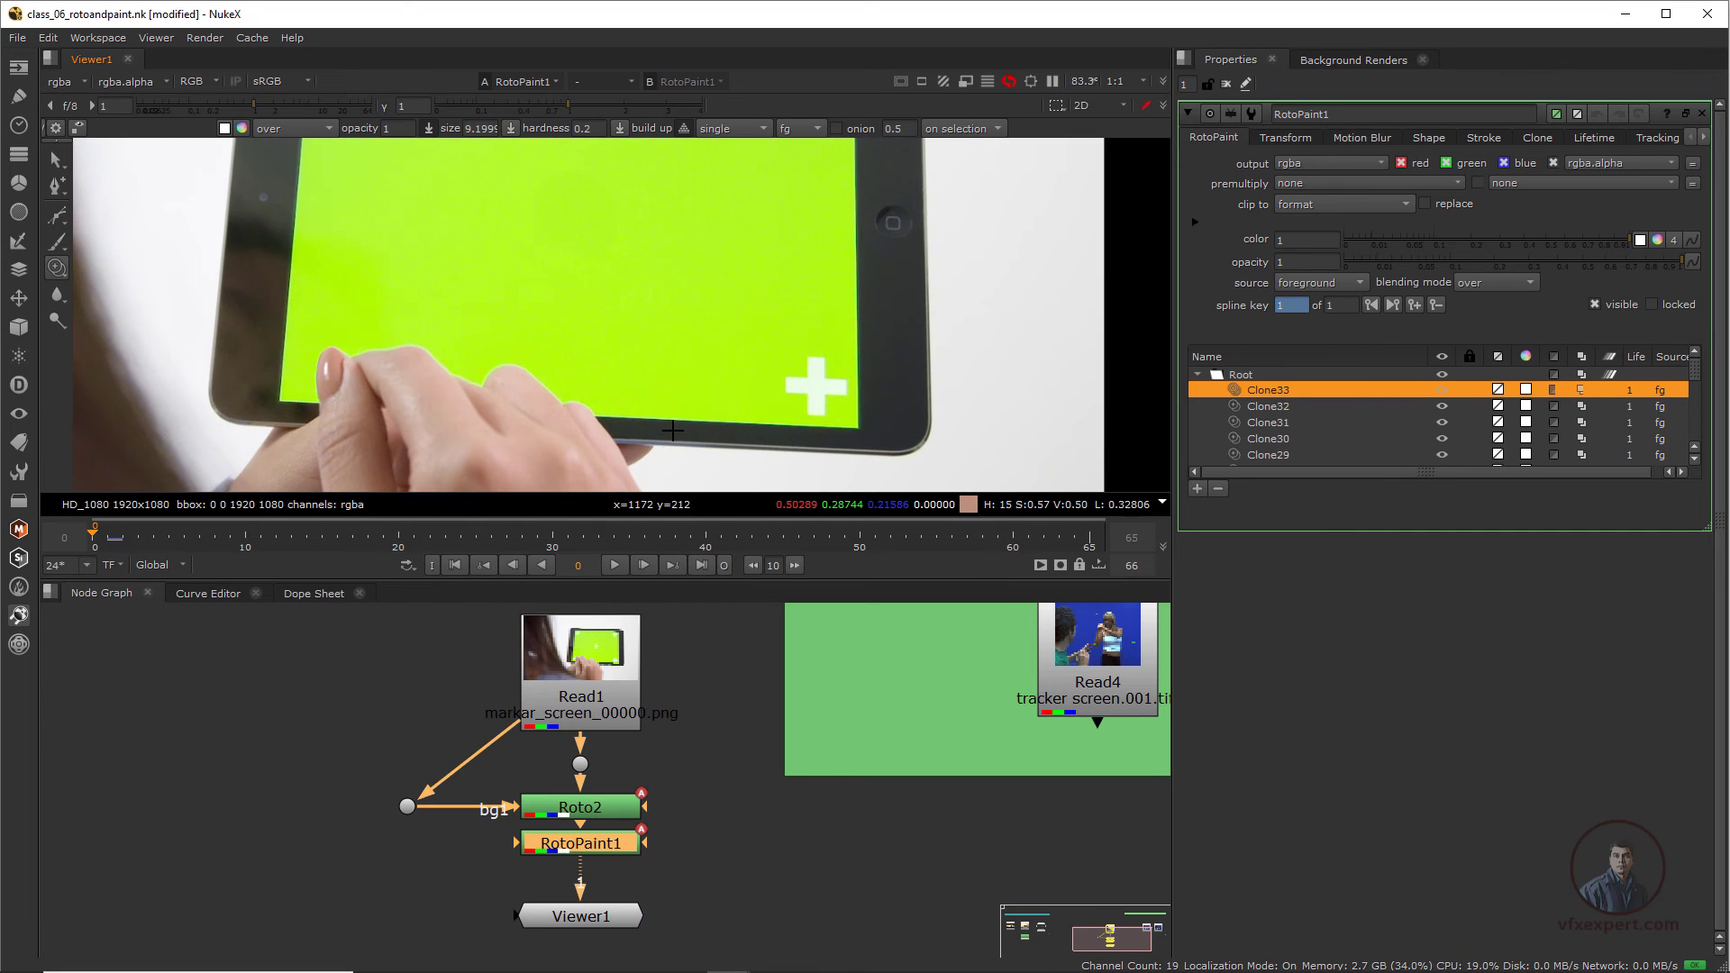
pyautogui.scroll(3, 910, 450)
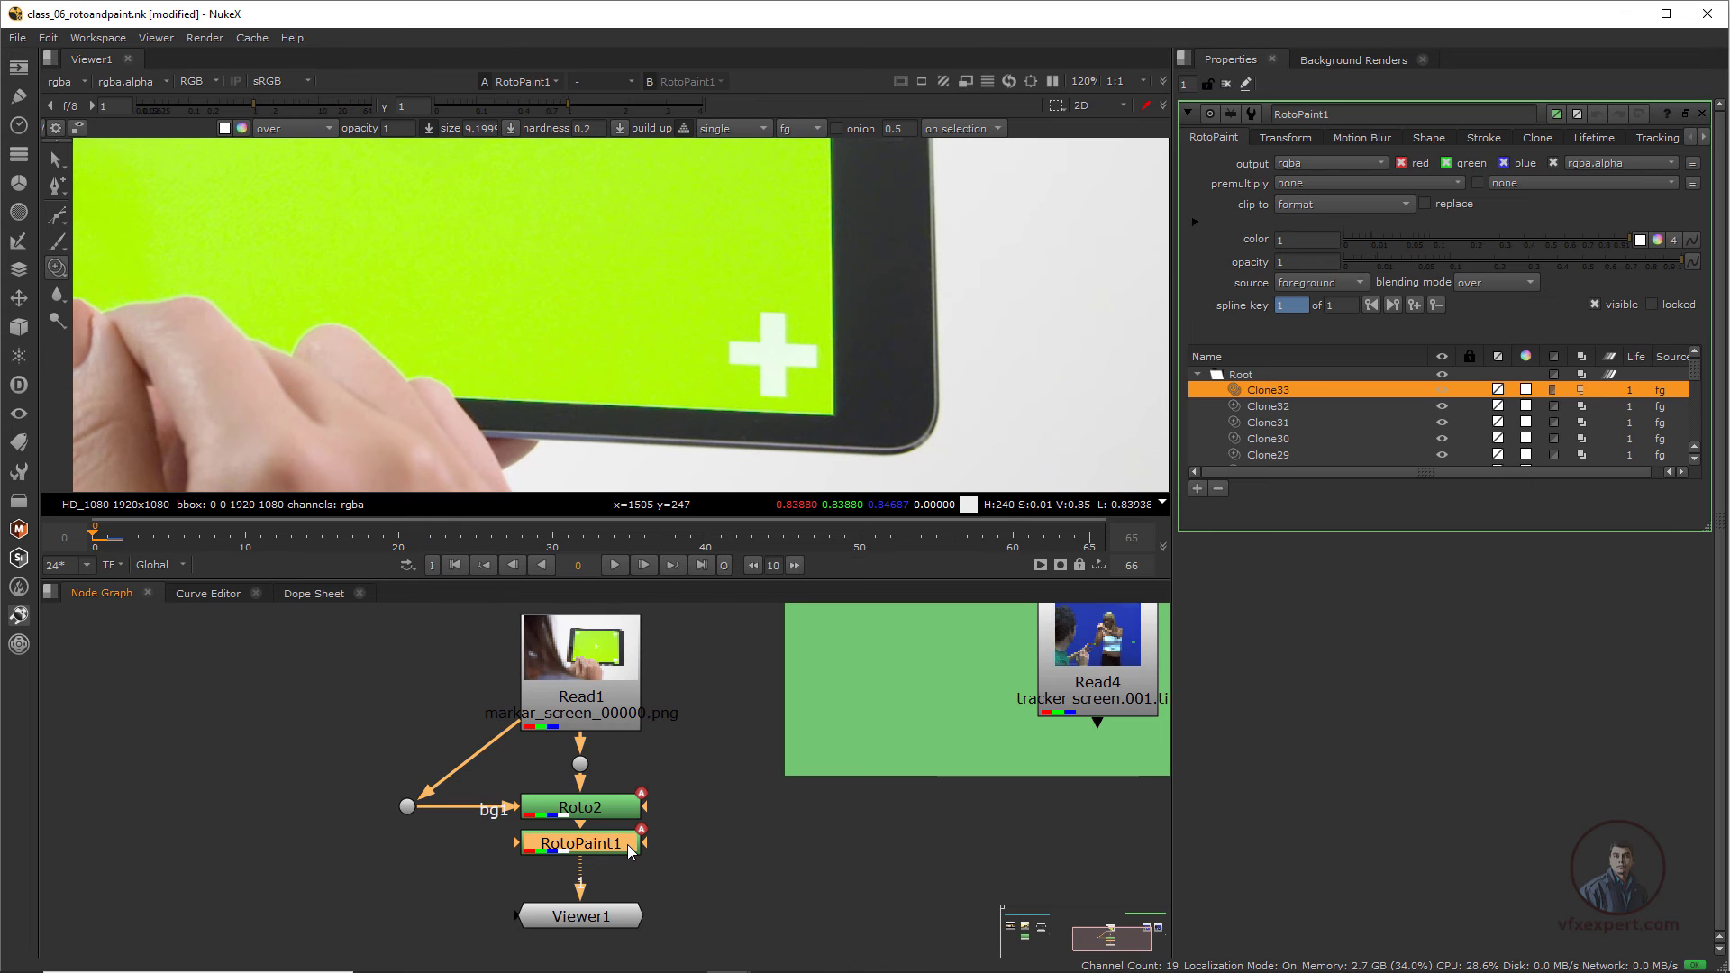
pyautogui.press('o')
# - Draw a closed Bezier shape around the lower-right marker and refine its edge to stay within the green screen
pyautogui.scroll(3, 783, 252)
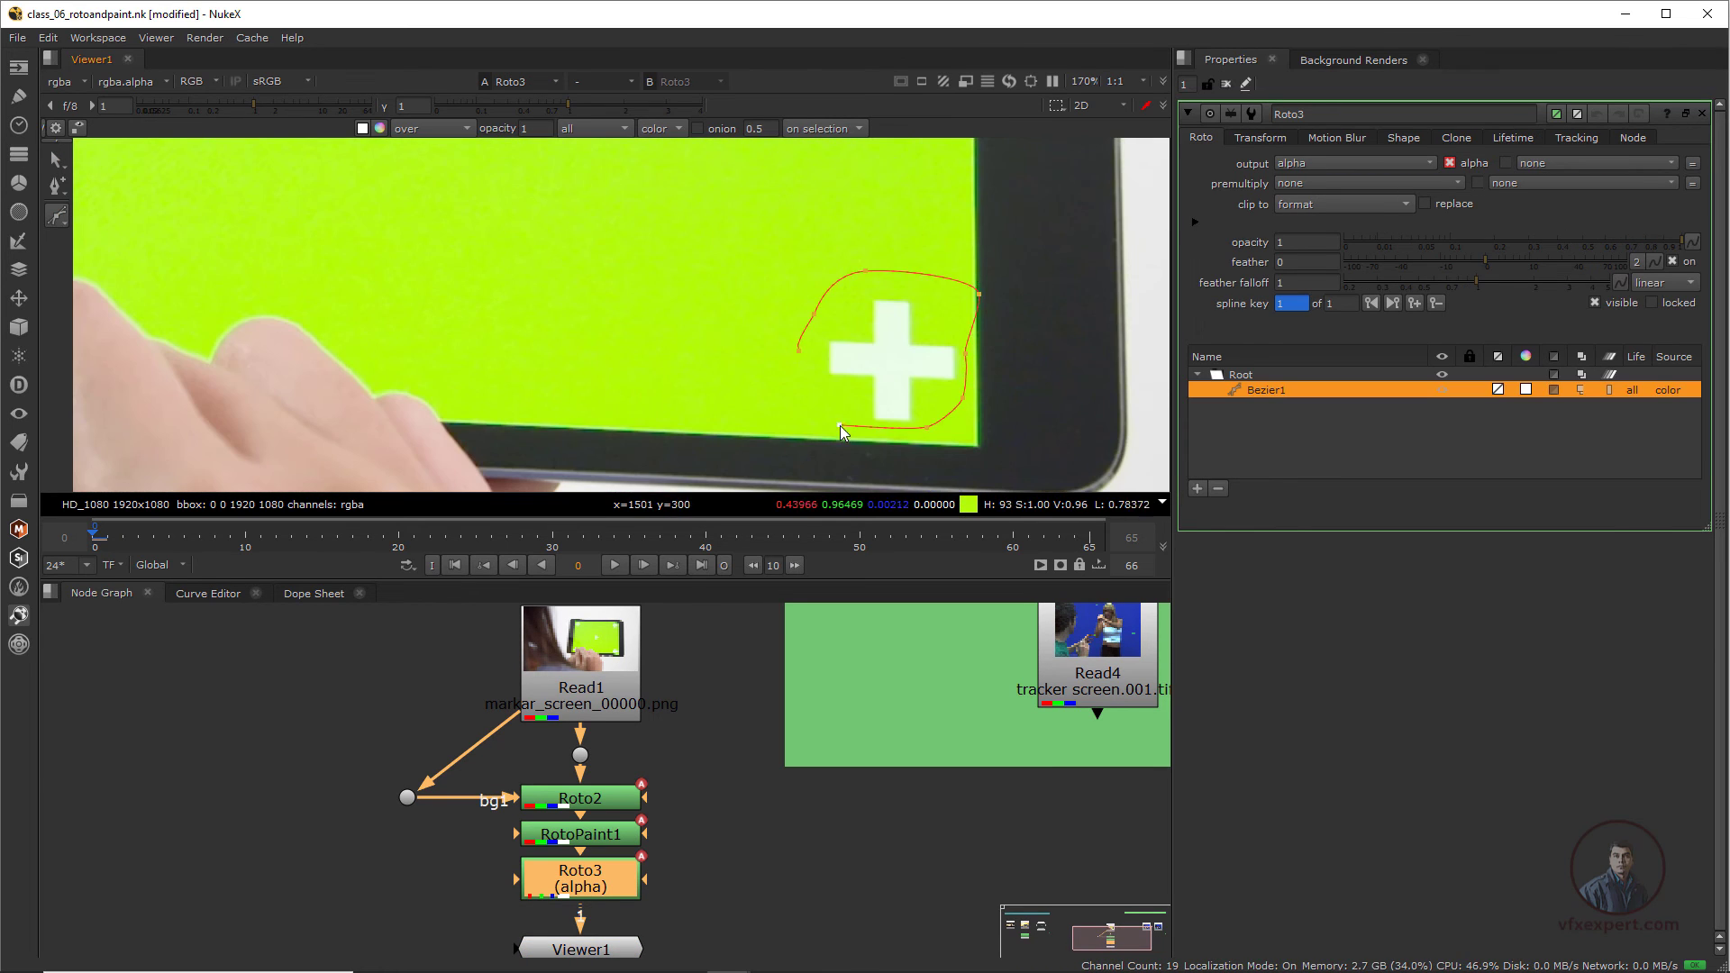
pyautogui.click(825, 397)
pyautogui.click(800, 350)
pyautogui.scroll(-2, 907, 302)
pyautogui.moveTo(958, 295); pyautogui.dragTo(940, 295)
# - Keyframe Bezier1 over the lower-right marker by repositioning it at frames 18, 31 and 10
pyautogui.moveTo(149, 550); pyautogui.dragTo(568, 539)
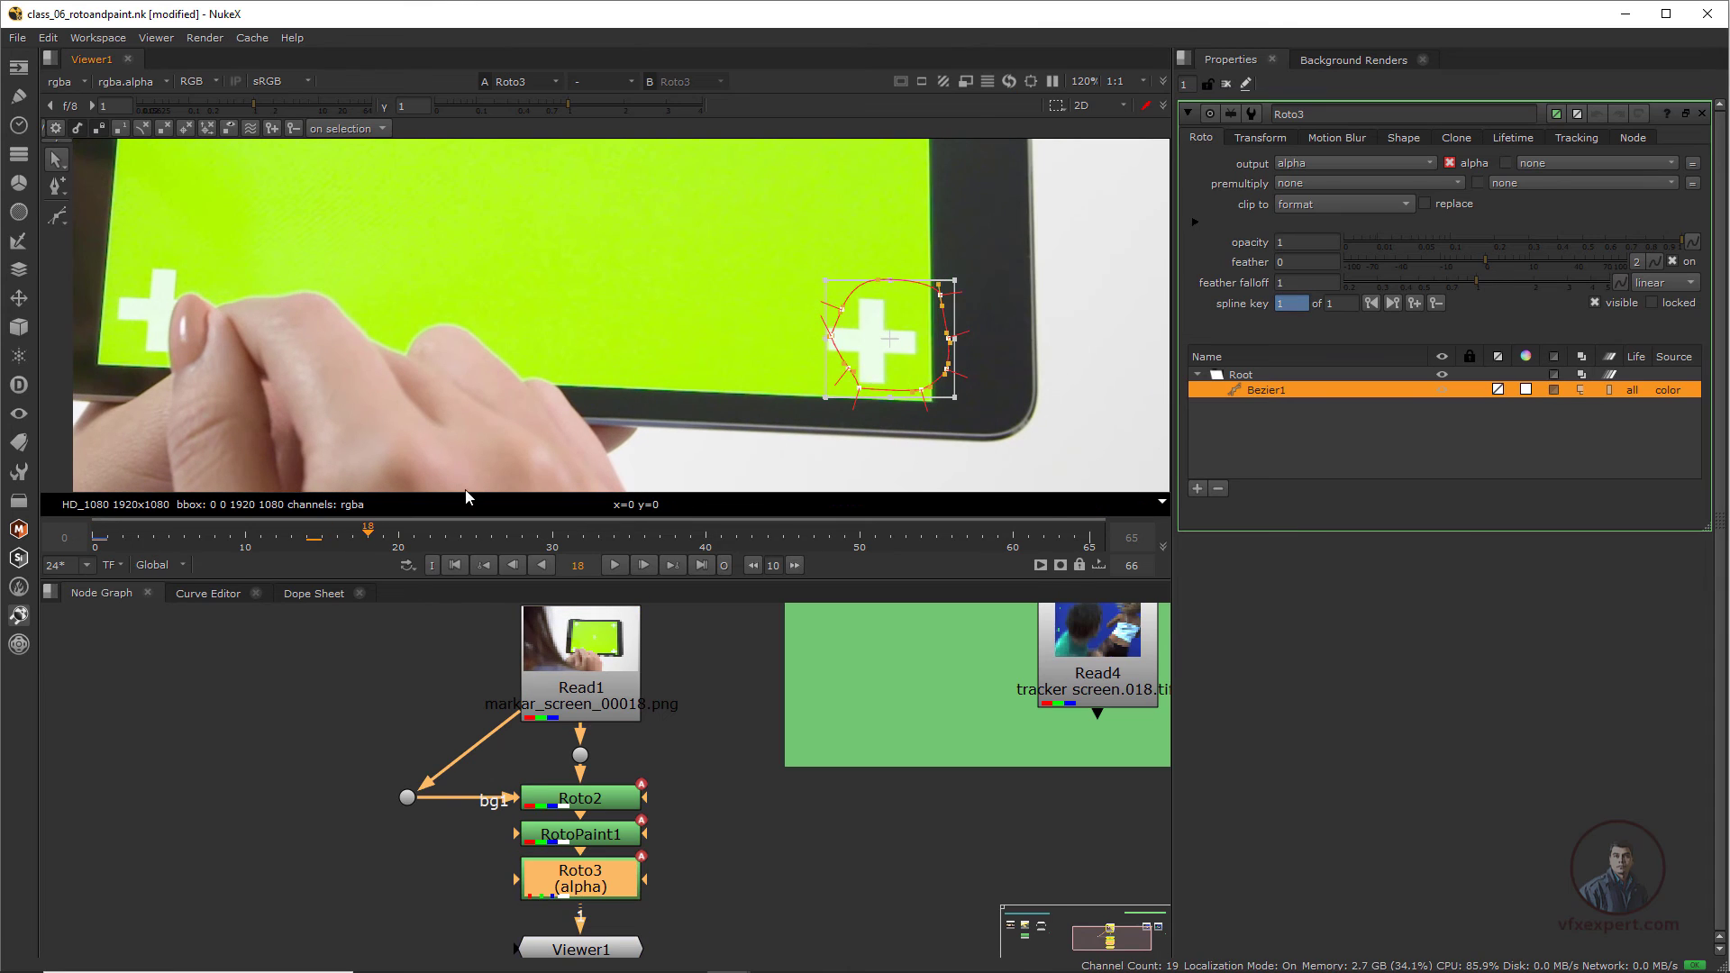
pyautogui.moveTo(929, 326); pyautogui.dragTo(853, 326)
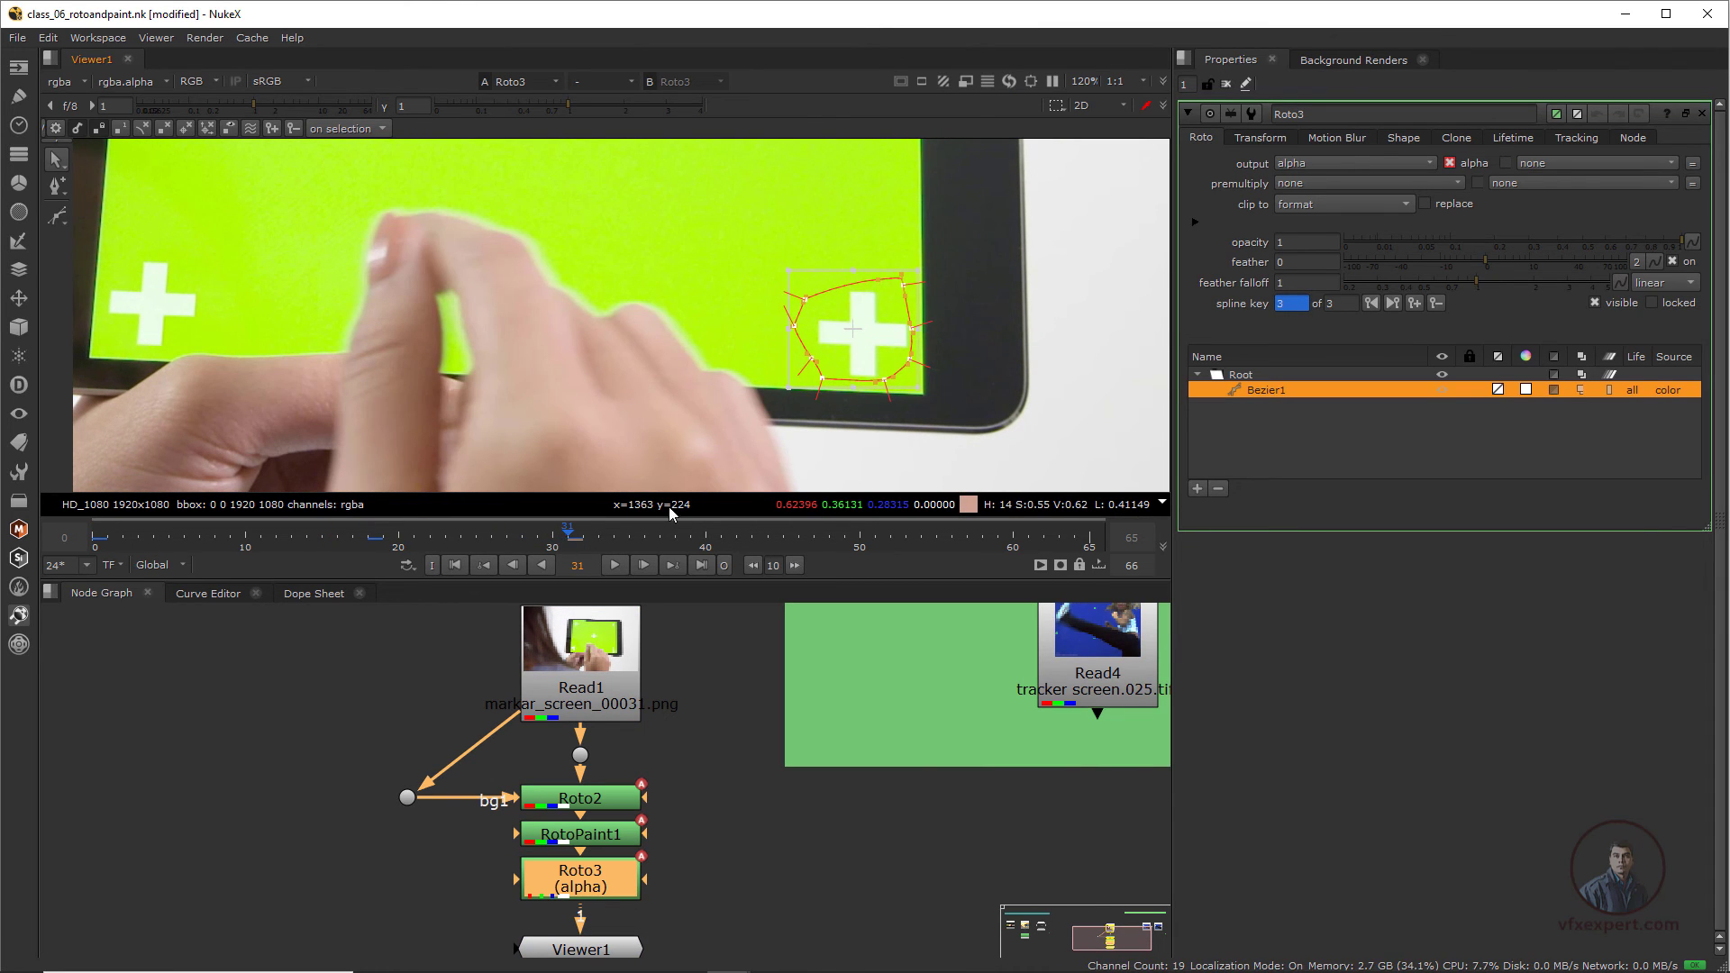
pyautogui.moveTo(565, 547); pyautogui.dragTo(246, 553)
pyautogui.moveTo(891, 339); pyautogui.dragTo(884, 340)
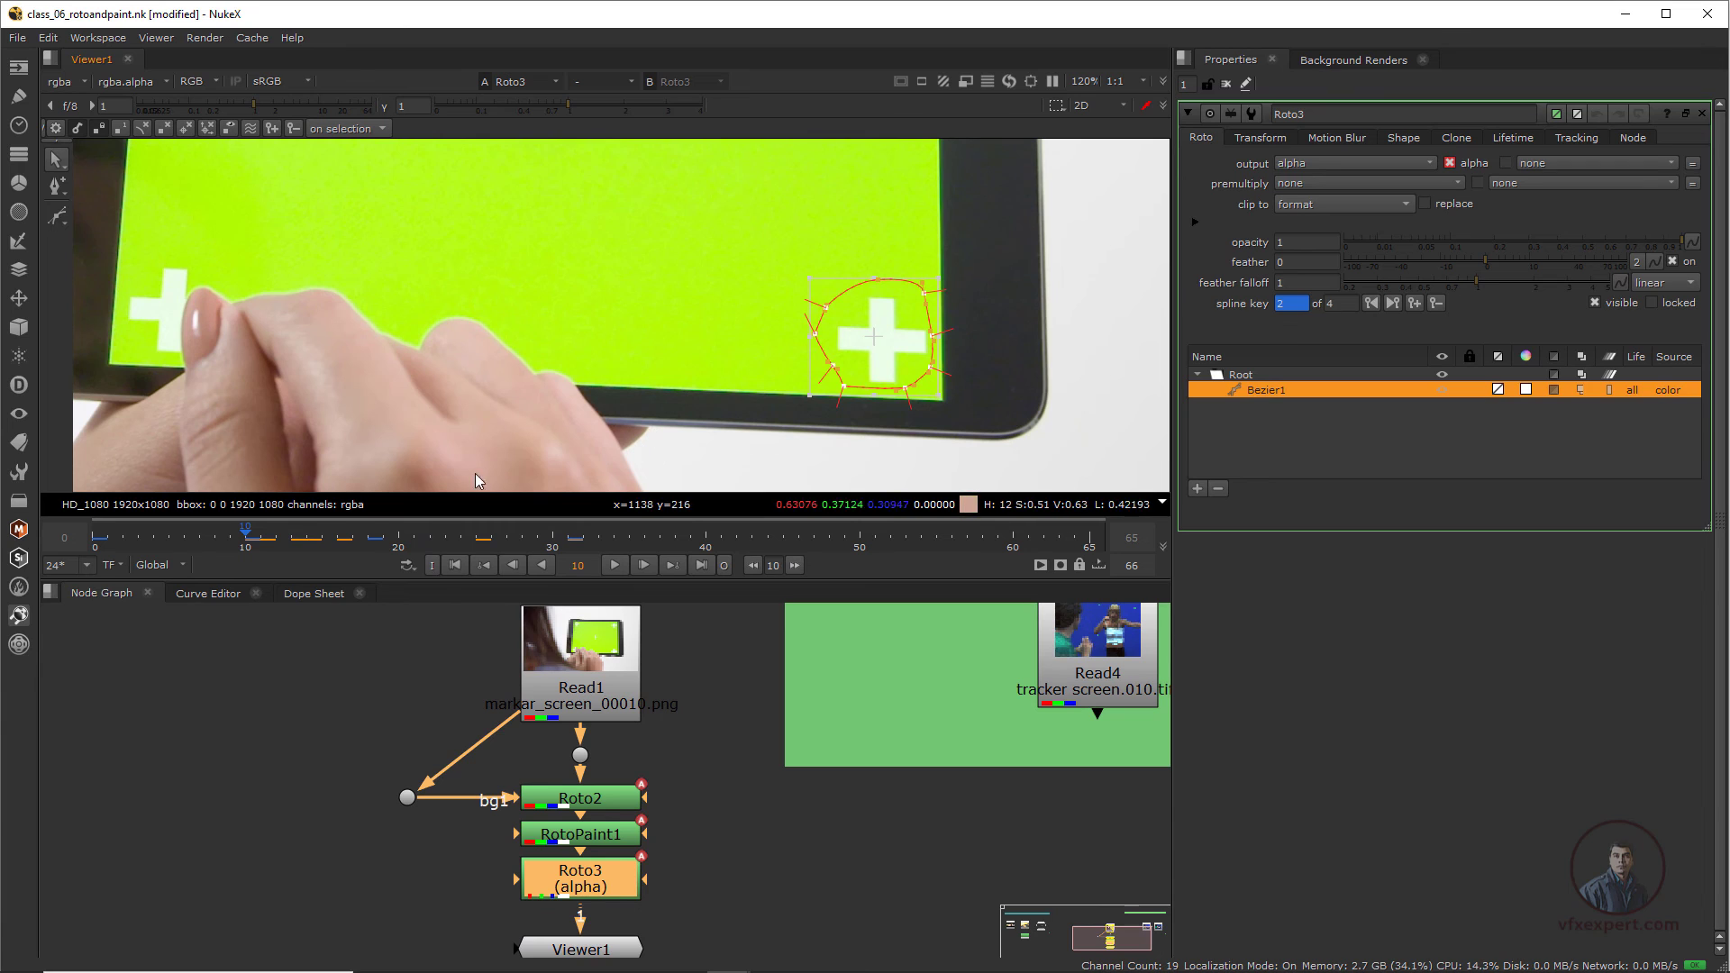
# - Set Roto3's output to rgba and Bezier1's source to background 1
pyautogui.click(1279, 163)
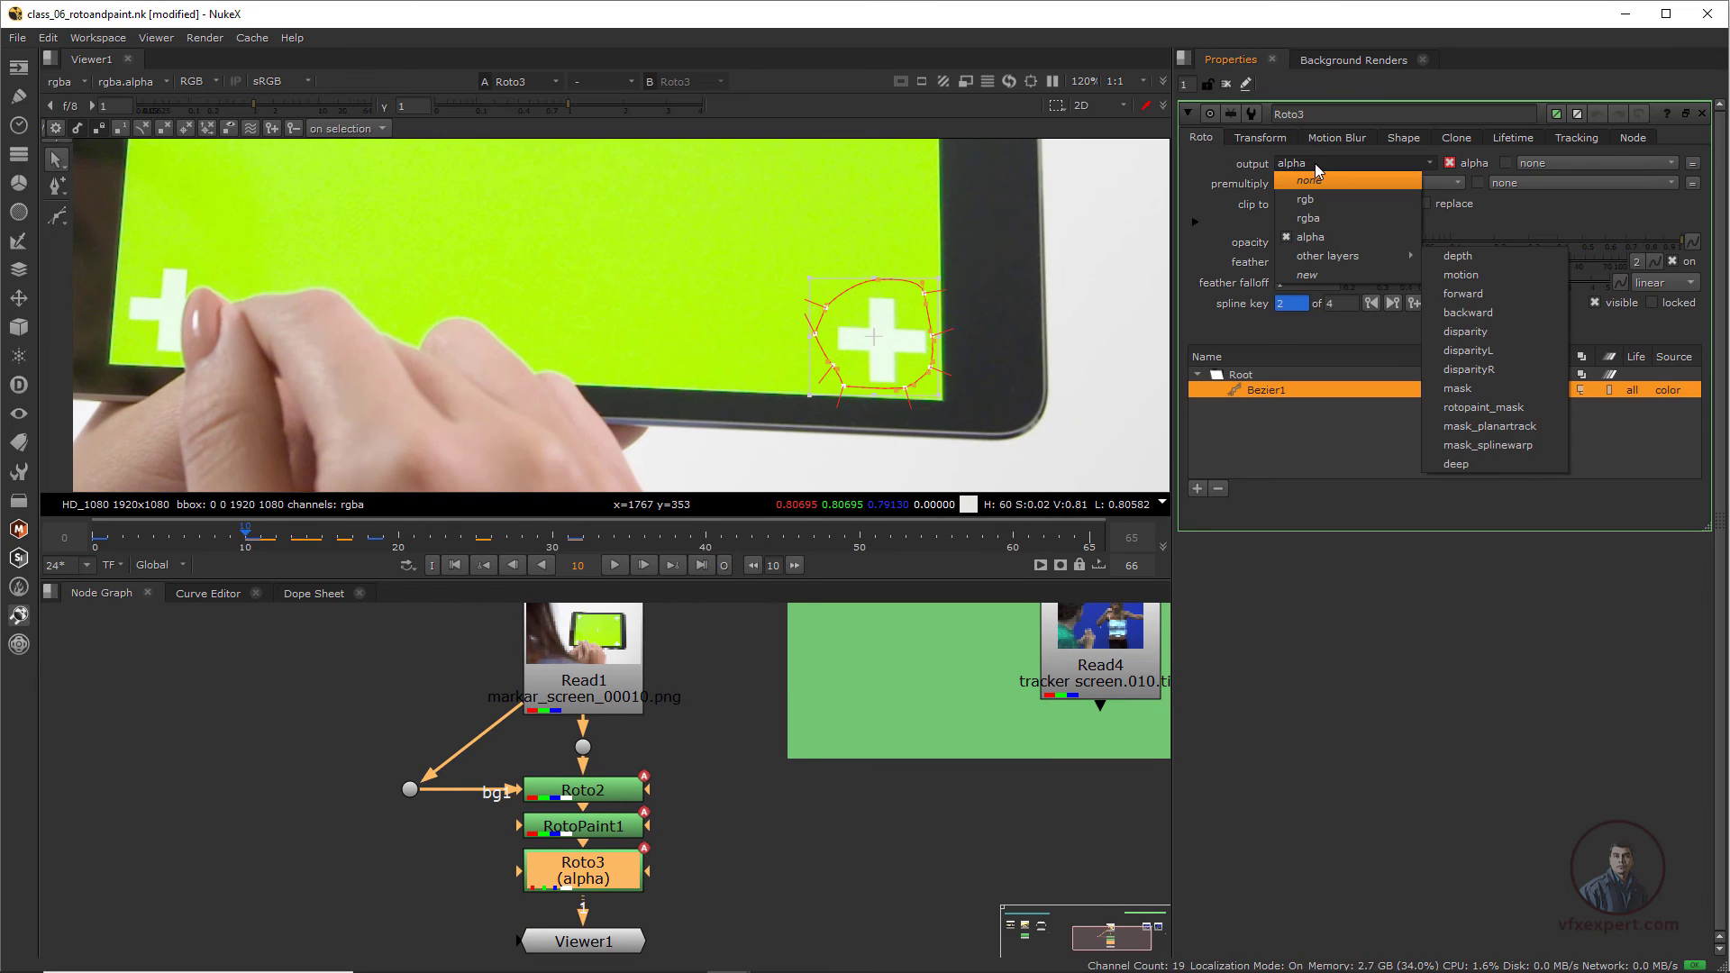
pyautogui.click(1324, 218)
pyautogui.click(1397, 140)
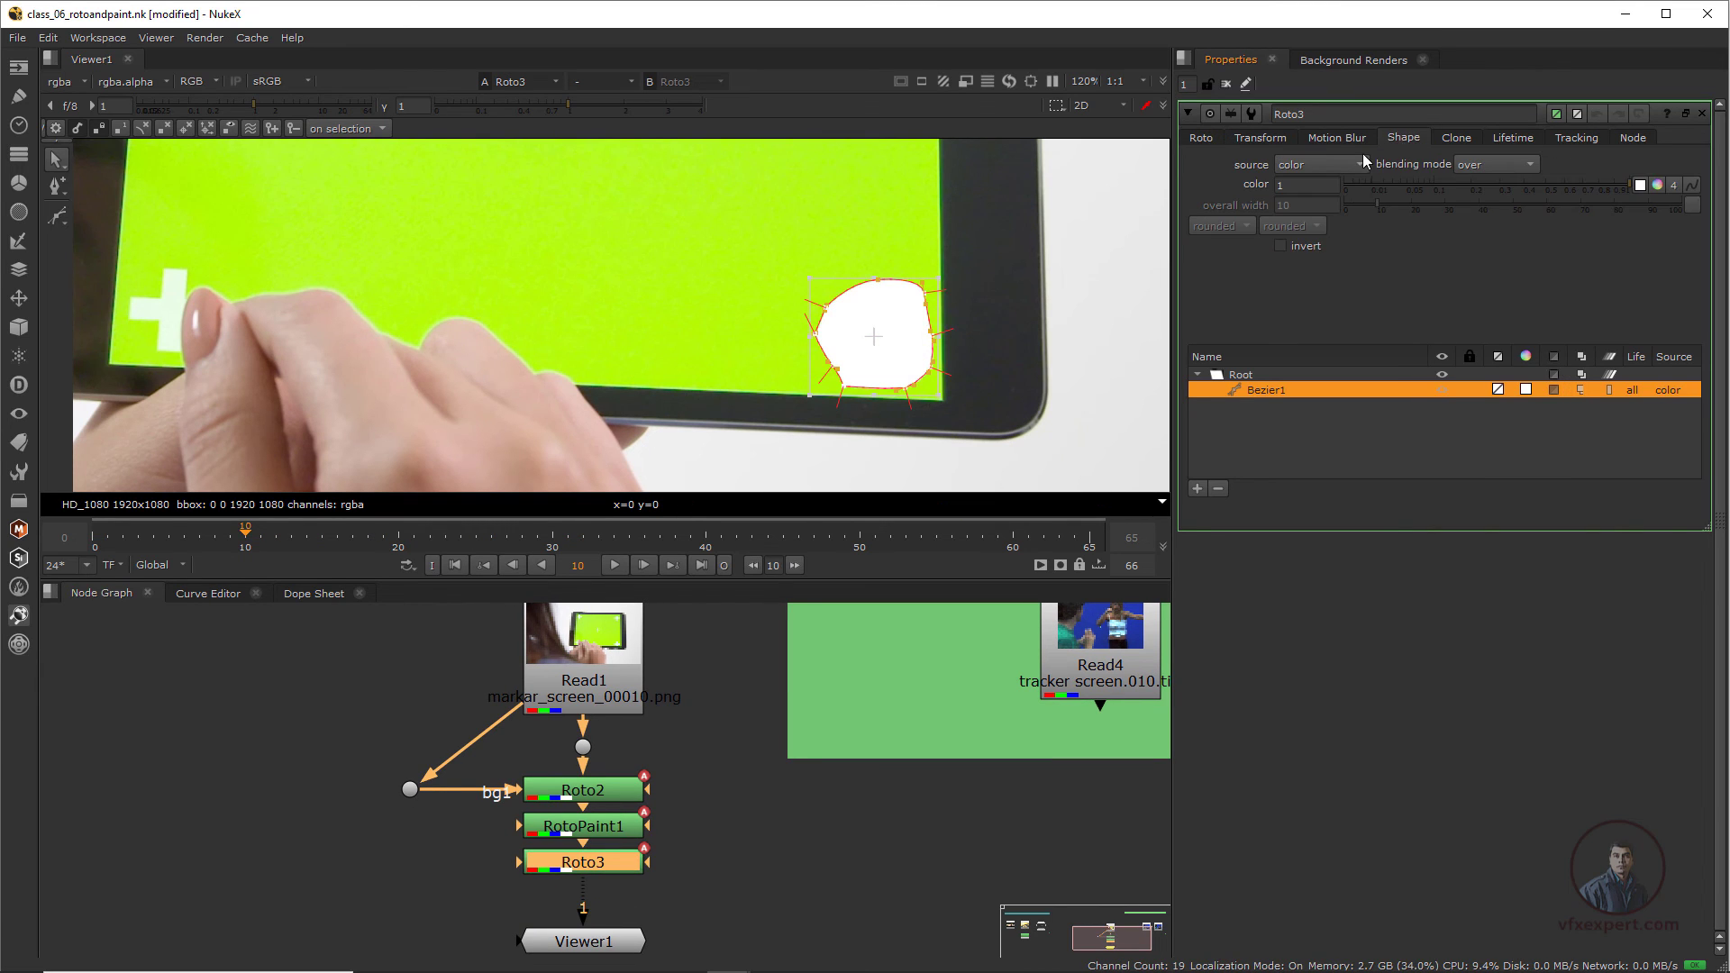
pyautogui.click(1328, 165)
pyautogui.click(1339, 221)
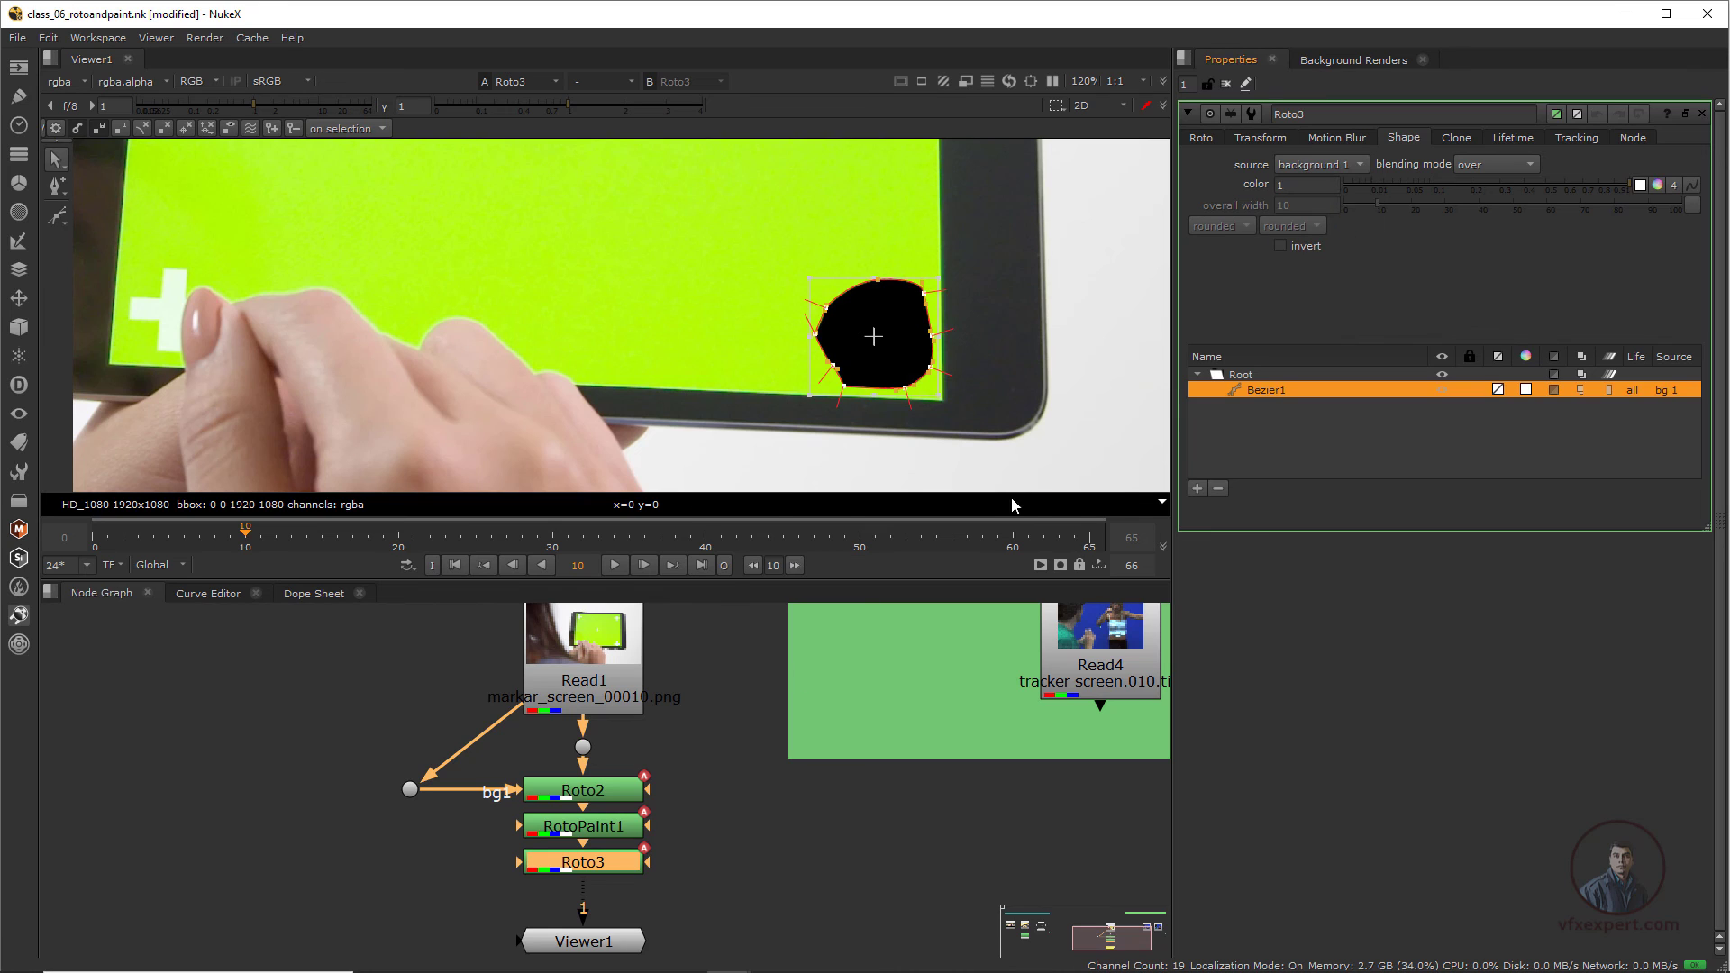
# - Feed Roto3's bg1 input from Read1's dot branch and offset Bezier1's clone source by x -0.5, y -89, with its centre at 1517, 341
pyautogui.moveTo(529, 872); pyautogui.dragTo(408, 873)
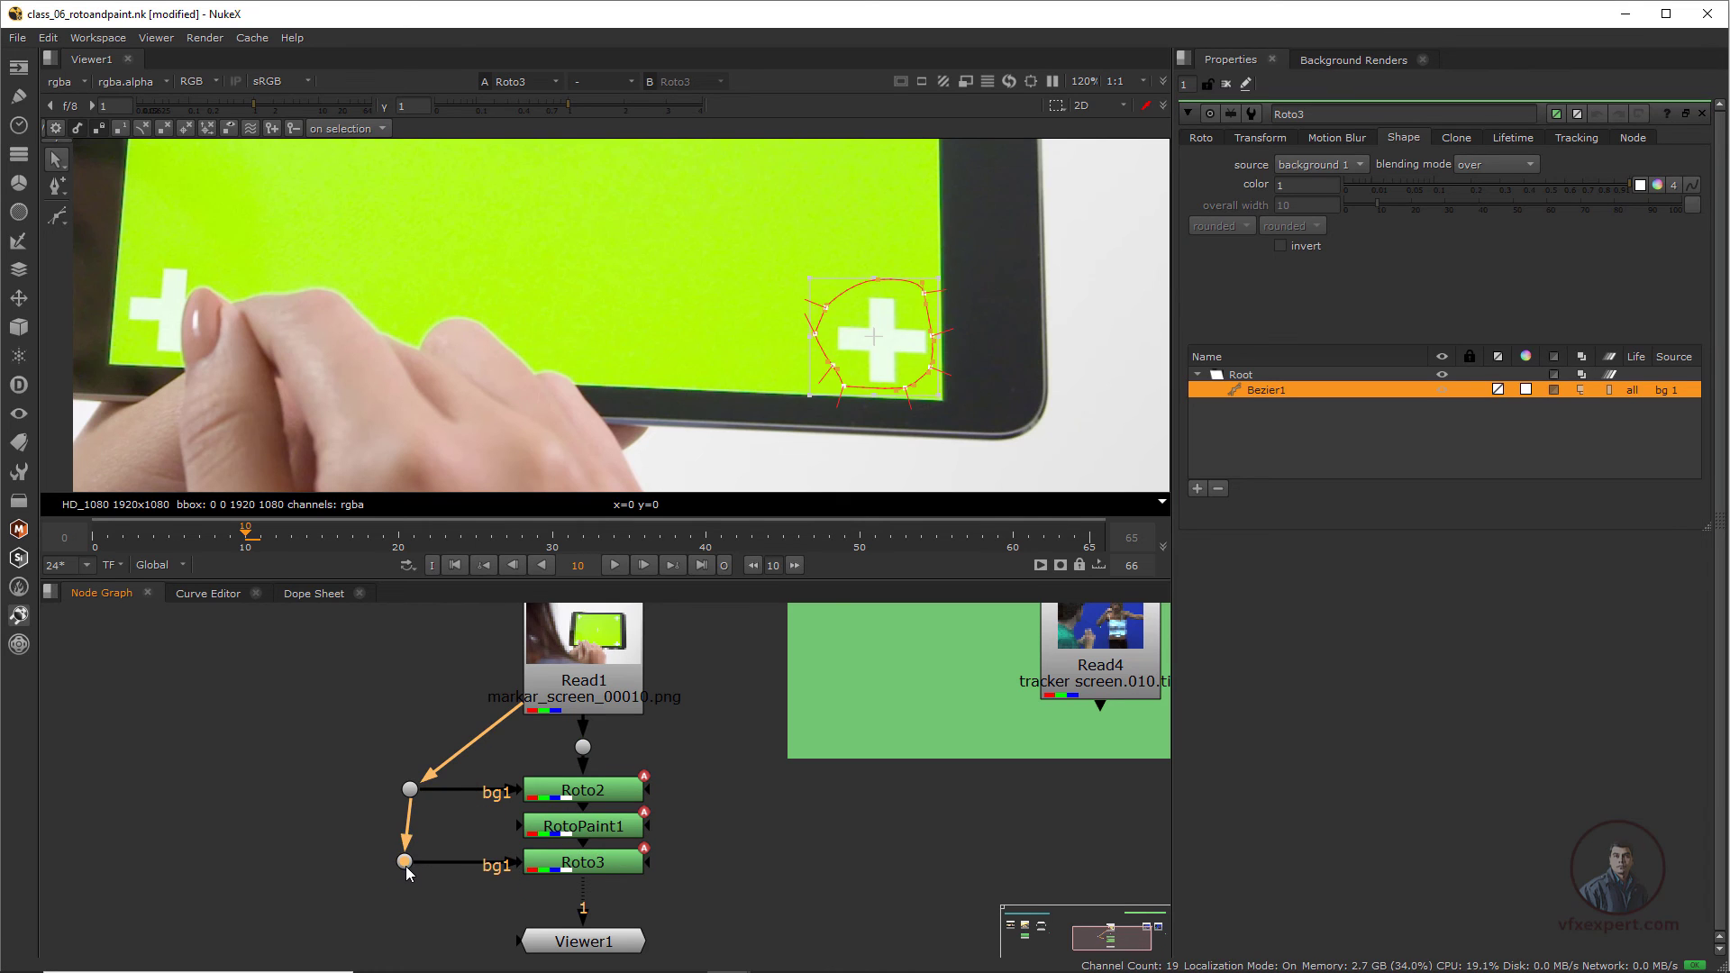
pyautogui.scroll(-2, 1102, 427)
pyautogui.click(1456, 137)
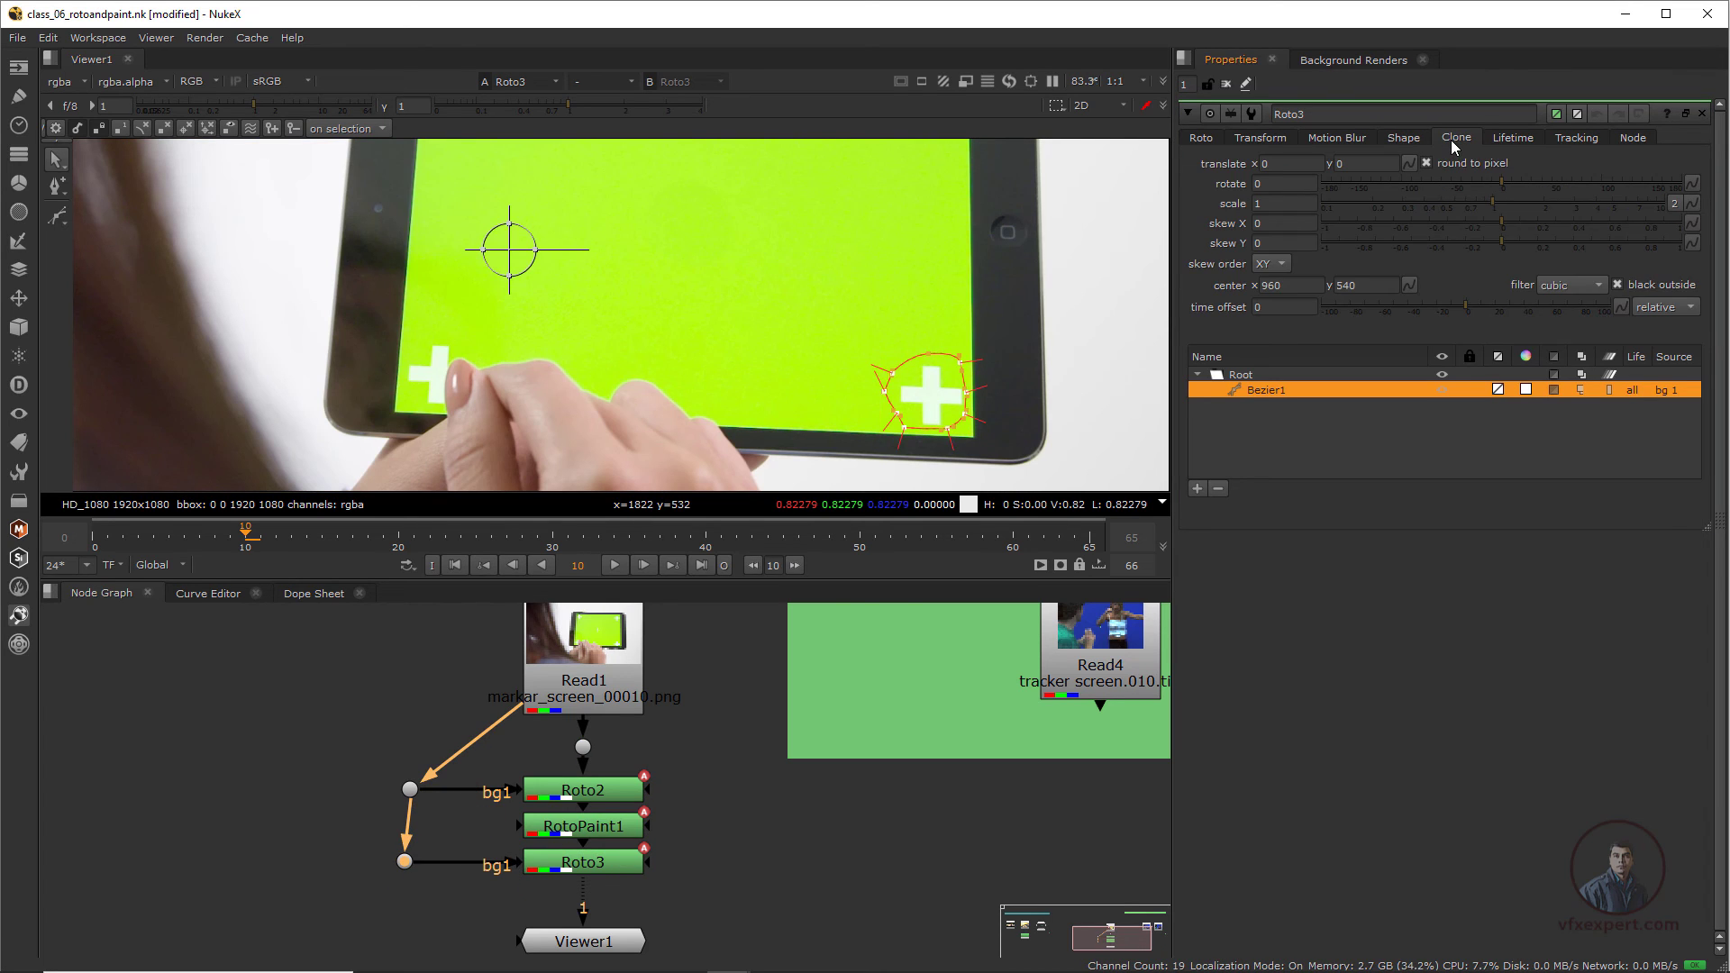
pyautogui.moveTo(510, 256)
pyautogui.keyDown('ctrl'); pyautogui.mouseDown()
pyautogui.moveTo(837, 398)
pyautogui.moveTo(930, 406)
pyautogui.moveTo(868, 384)
pyautogui.moveTo(875, 358)
pyautogui.moveTo(875, 477)
pyautogui.mouseUp(); pyautogui.keyUp('ctrl')
pyautogui.scroll(2, 930, 406)
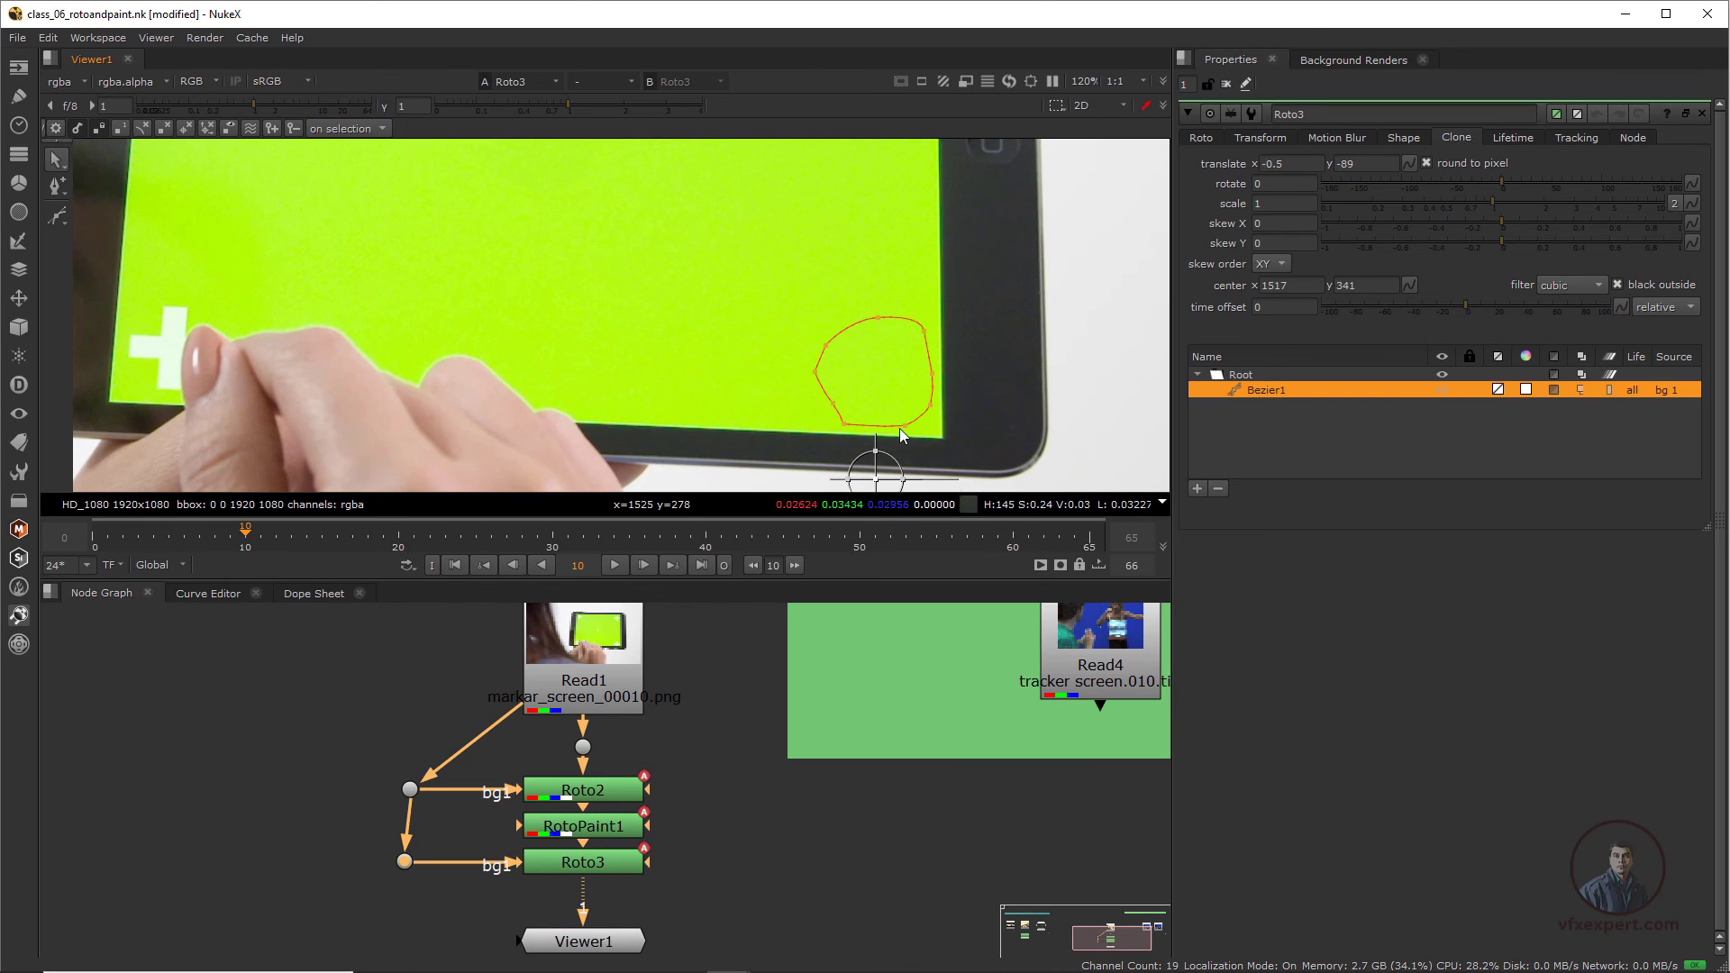
# - Collapse Roto3's properties and review the patched lower-right corner without overlays from frame 10 to frame 30
pyautogui.click(1191, 114)
pyautogui.scroll(-3, 894, 324)
pyautogui.moveTo(894, 385); pyautogui.dragTo(896, 379, button='middle')
pyautogui.moveTo(248, 540); pyautogui.dragTo(562, 560)
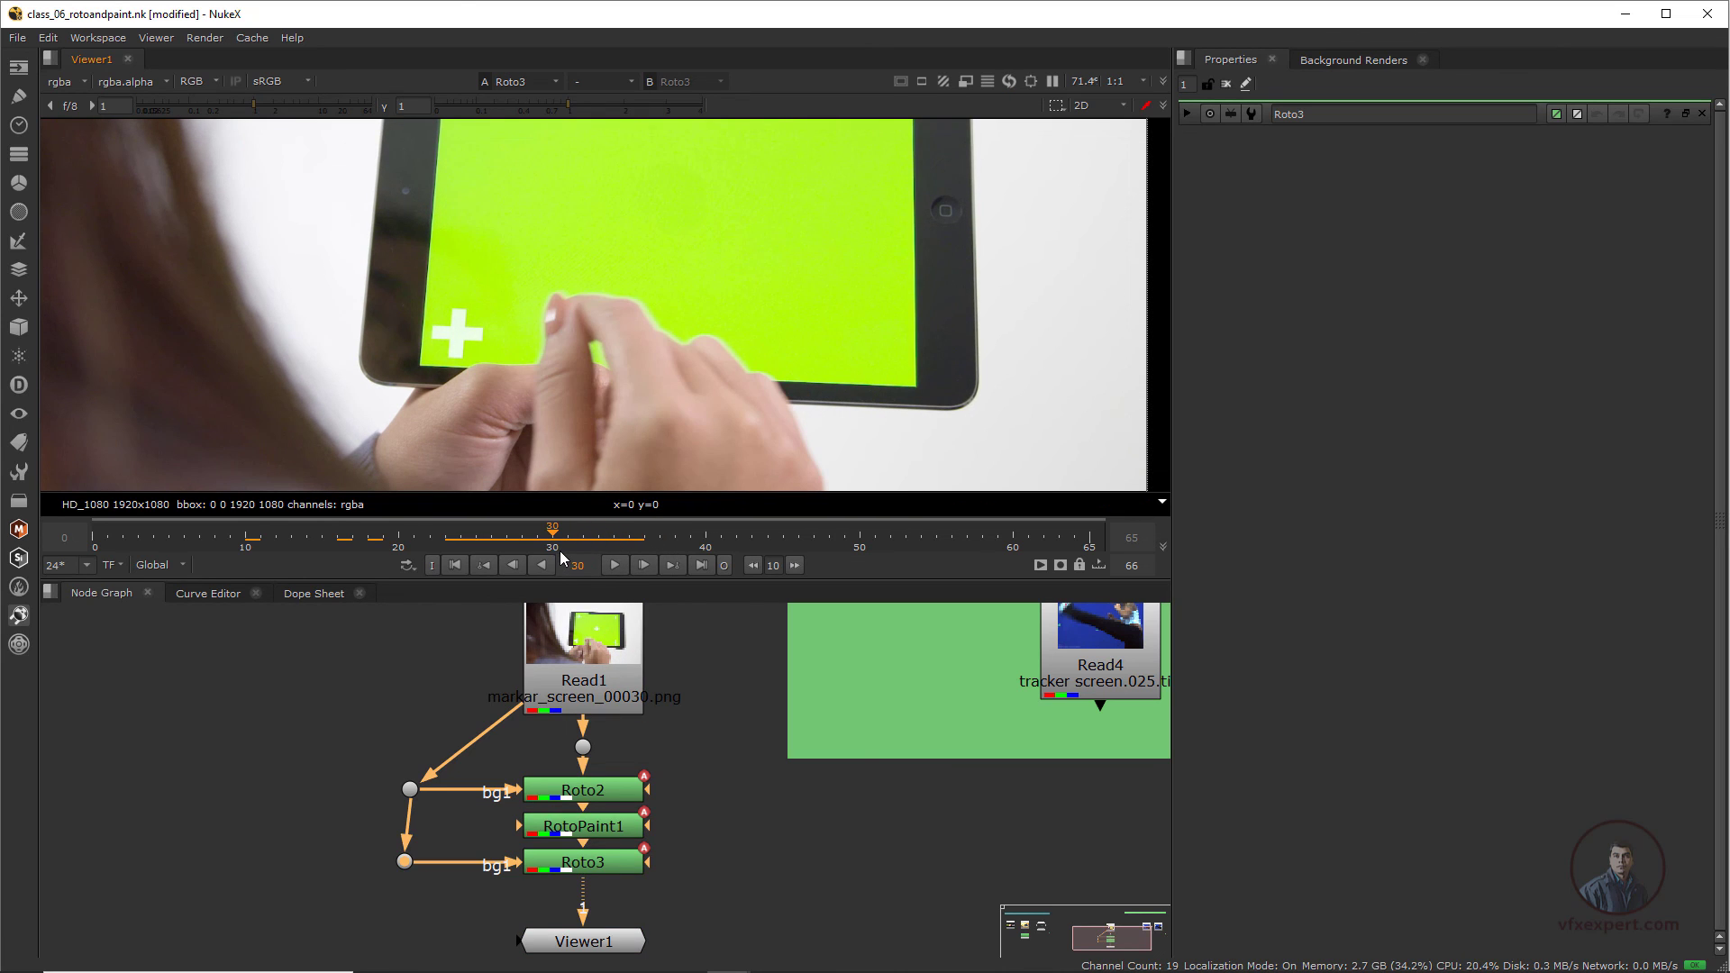
# - Limit the lifetime of Roto3's Bezier1 to a frame range from 0 to 30
pyautogui.doubleClick(604, 857)
pyautogui.click(1278, 388)
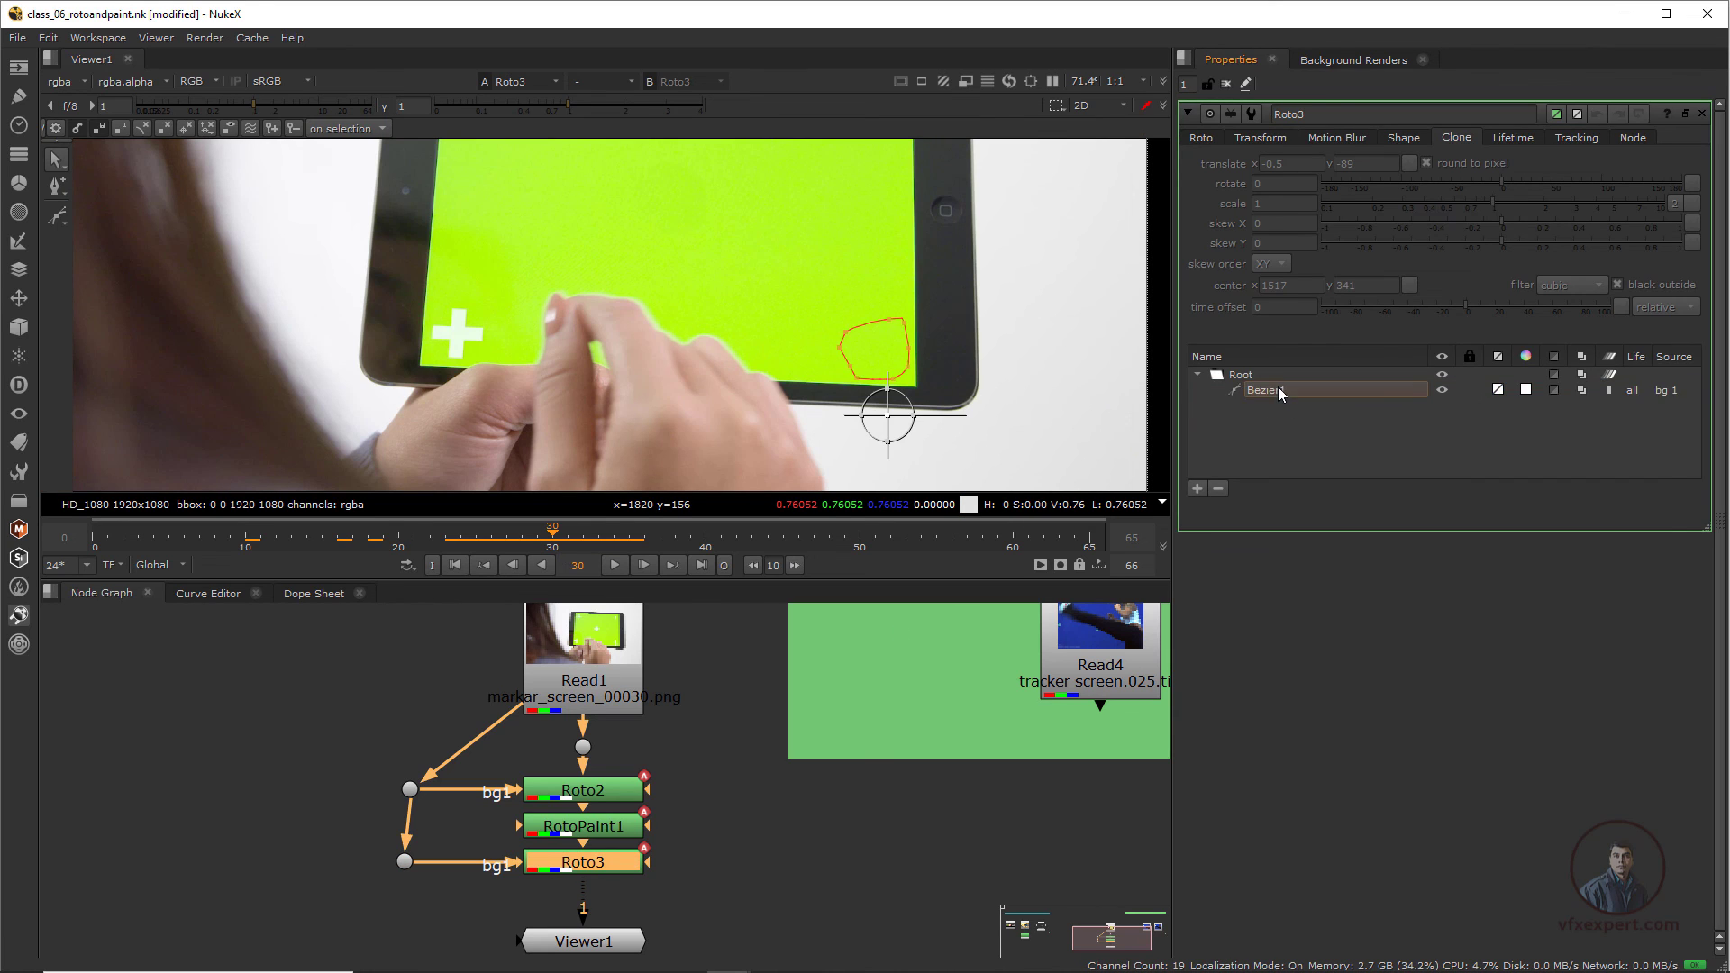
pyautogui.click(1519, 139)
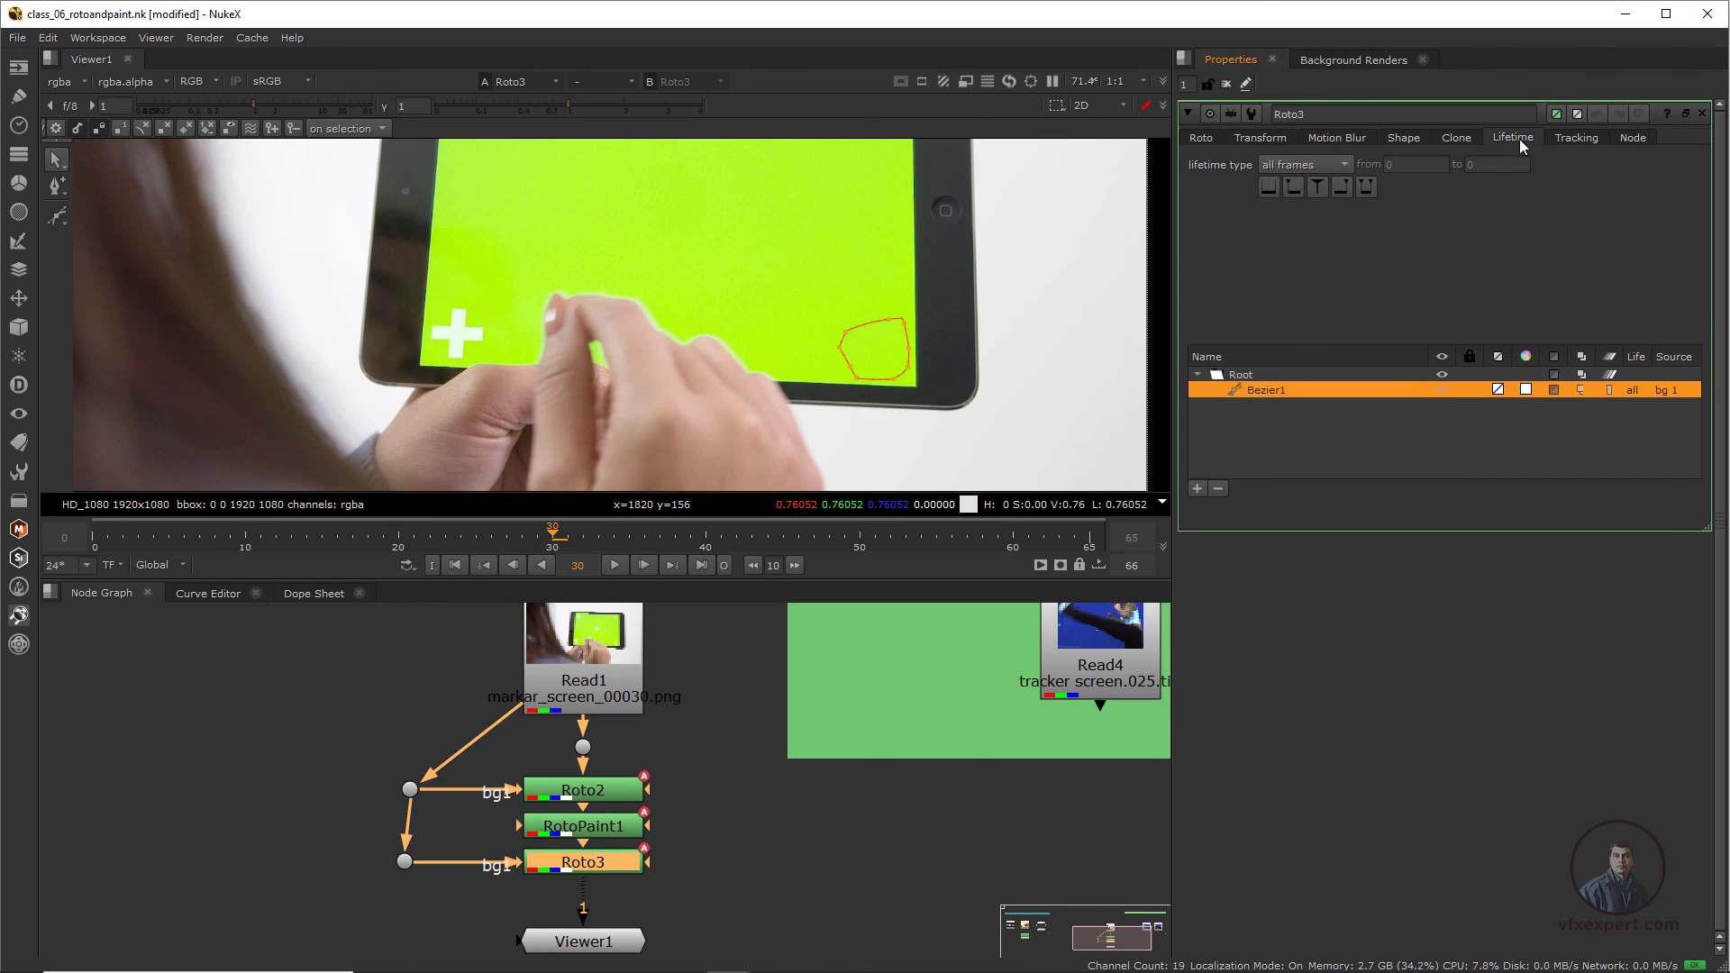
pyautogui.click(1312, 164)
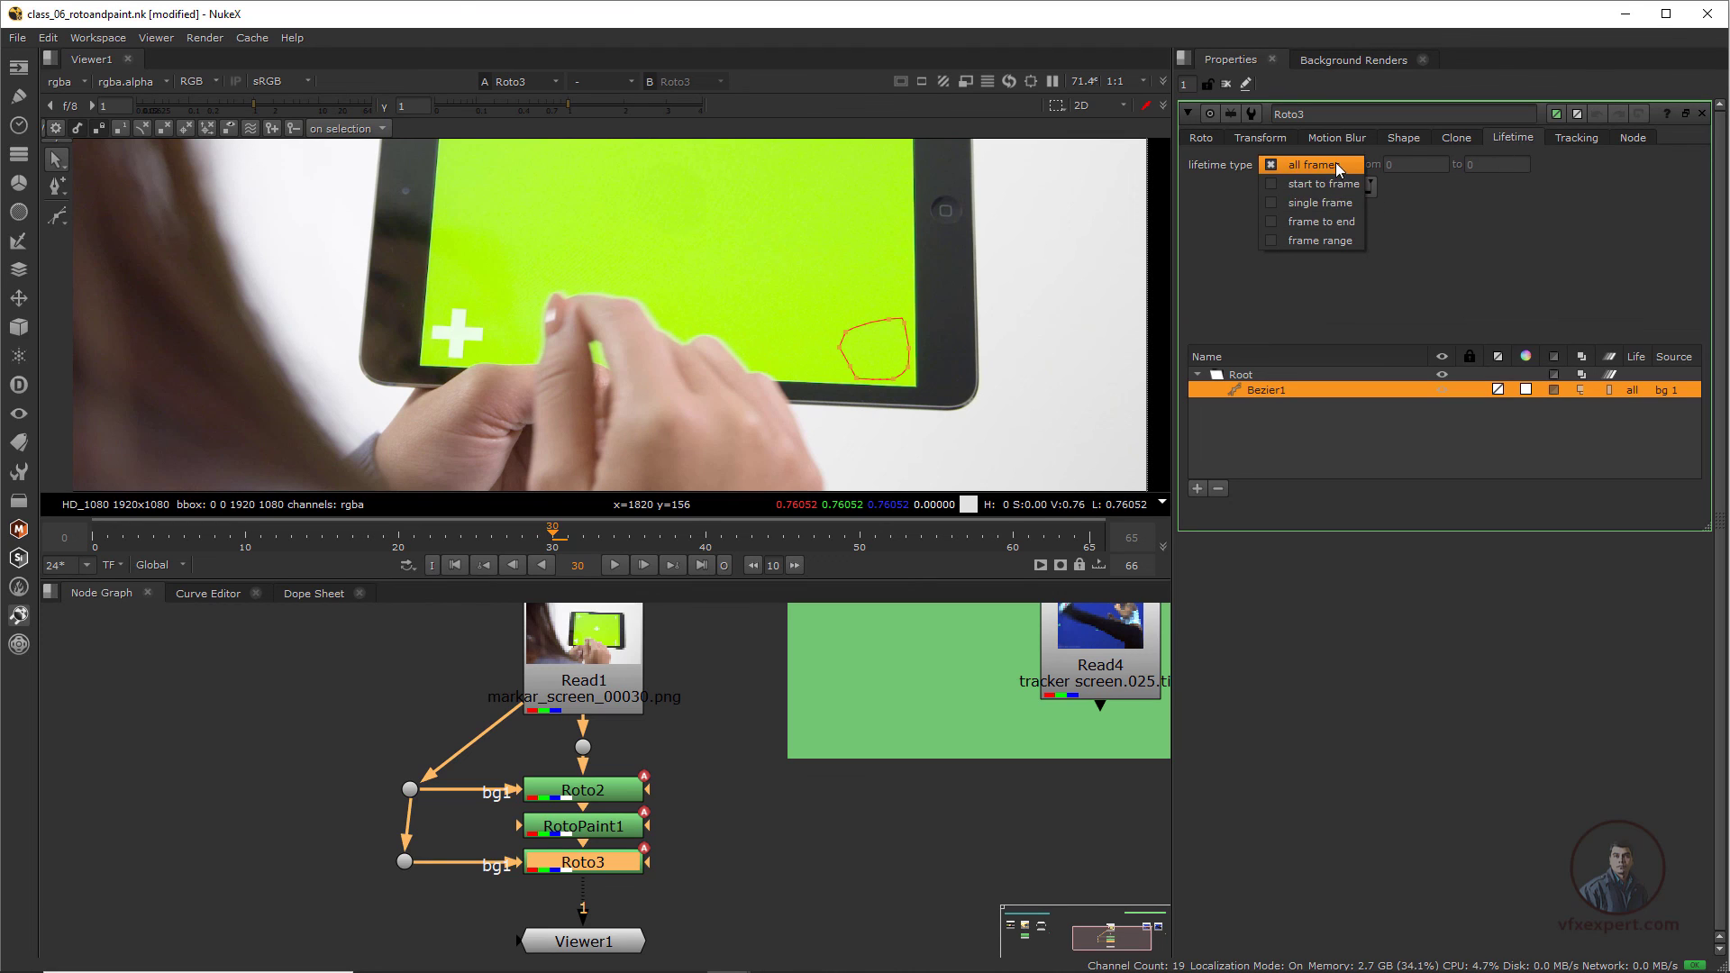
pyautogui.click(1319, 241)
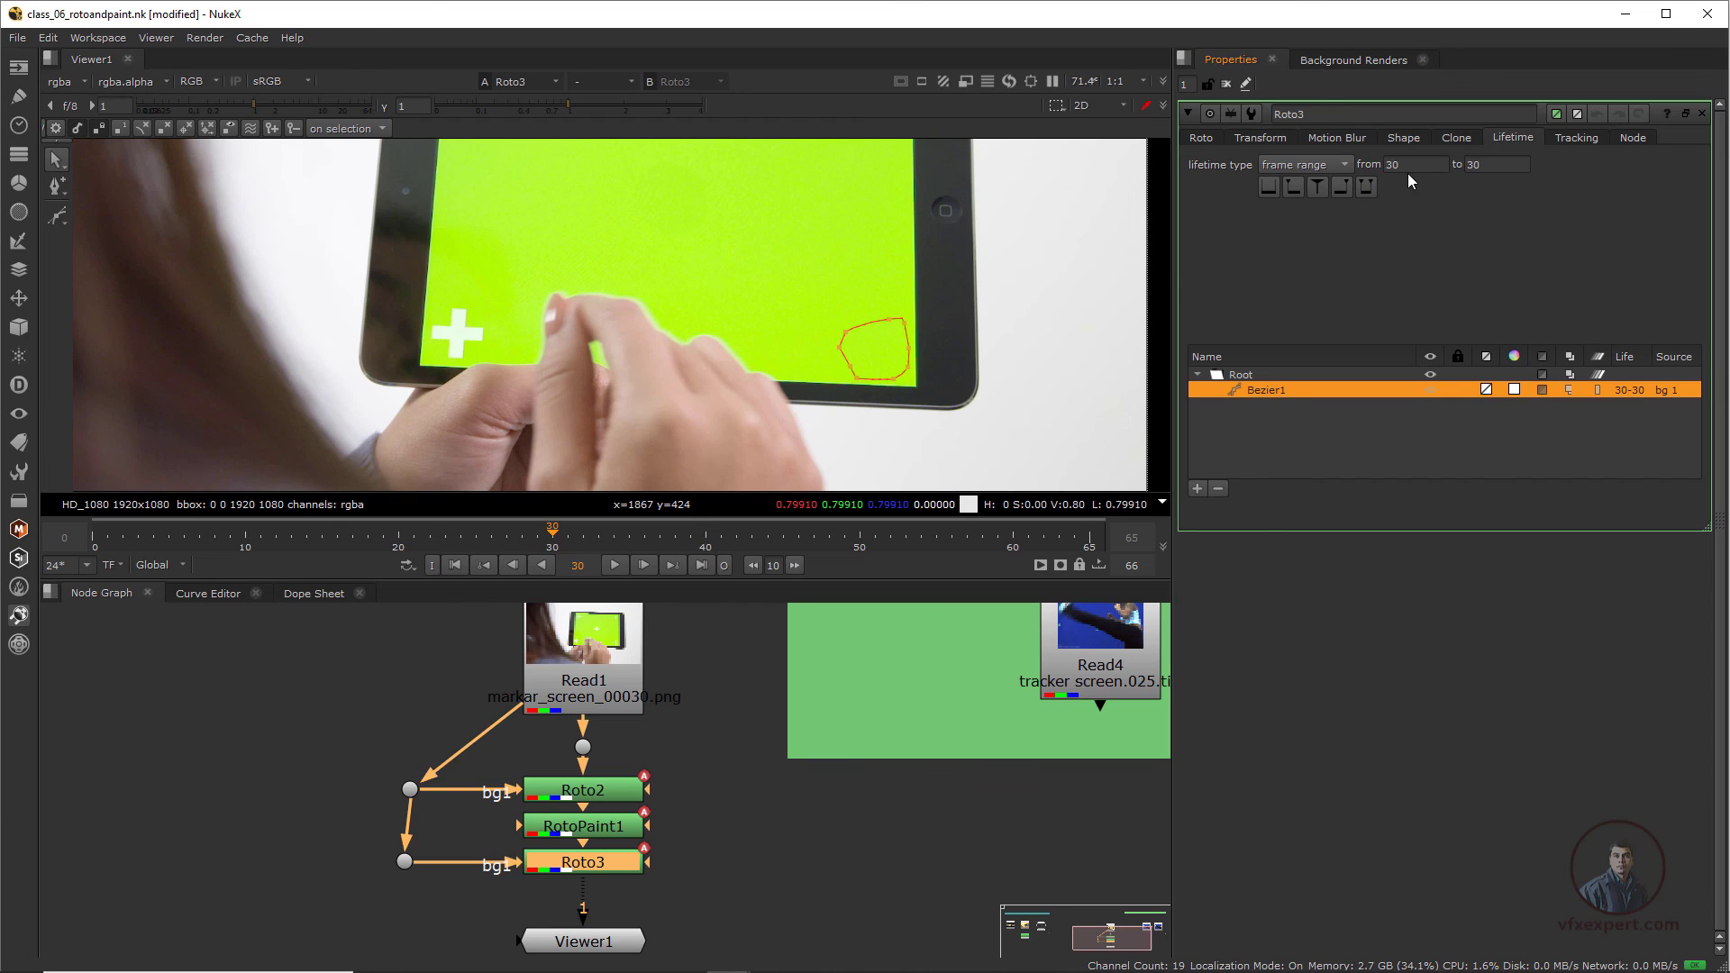
pyautogui.write('0')
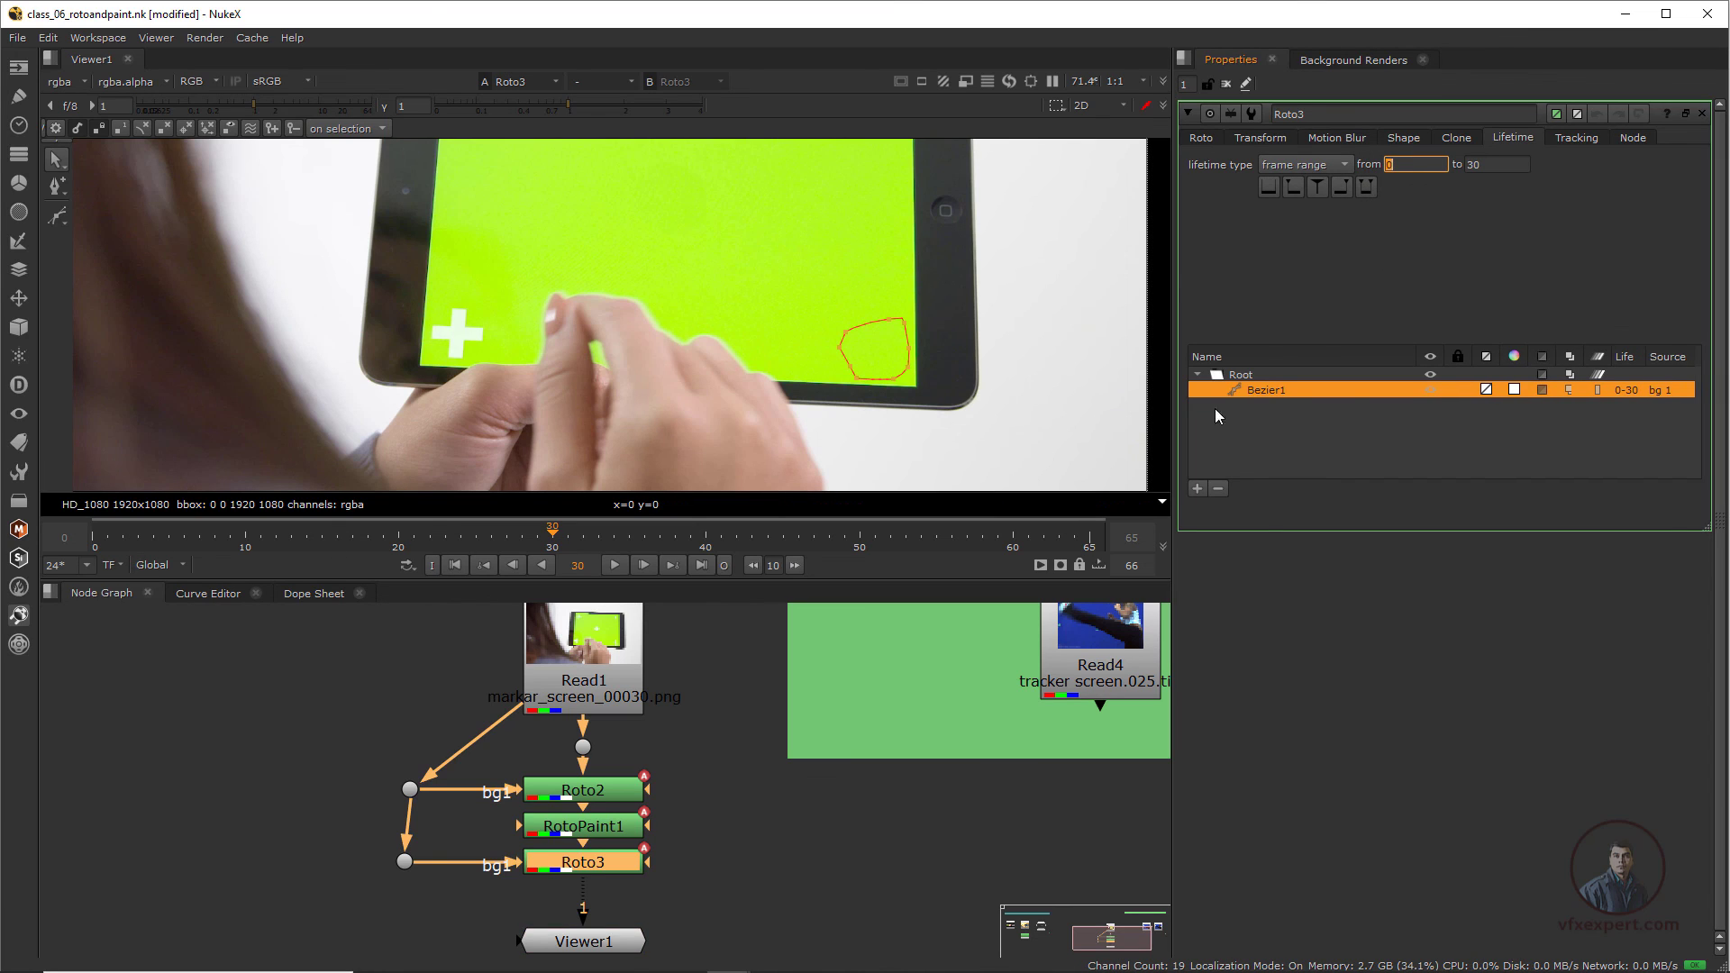
pyautogui.click(692, 667)
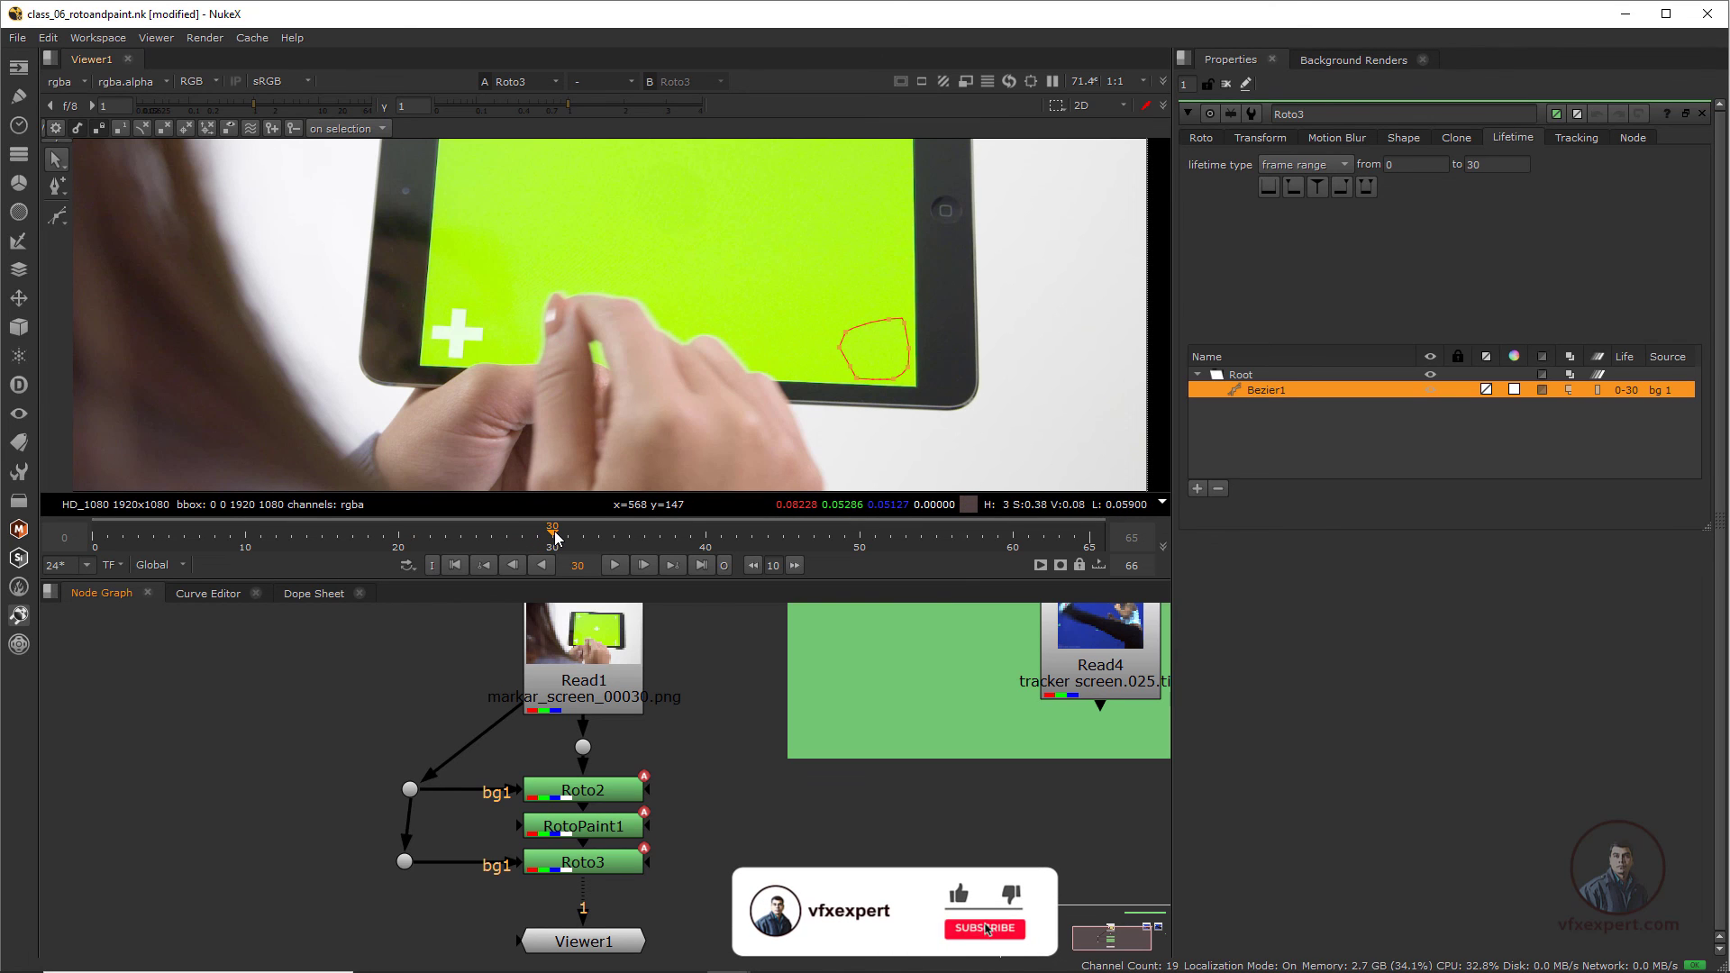
# - Go to frame 31 and add a RotoPaint node between Roto3 and the viewer
pyautogui.moveTo(552, 534); pyautogui.dragTo(567, 567)
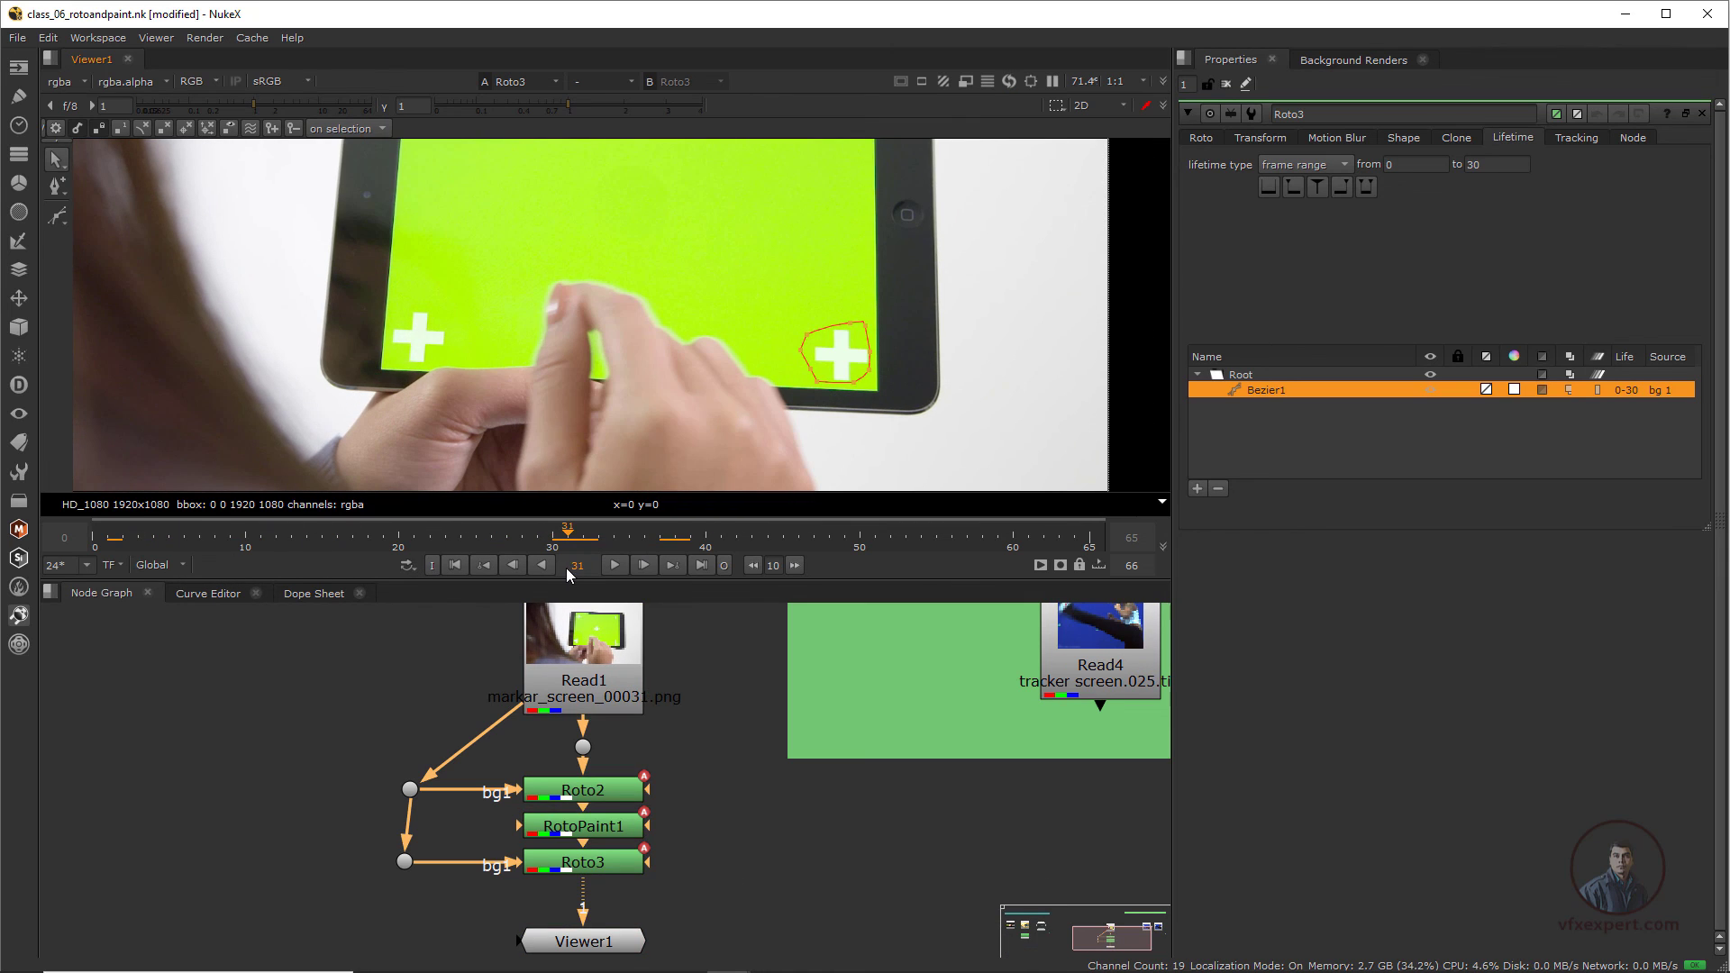
pyautogui.moveTo(671, 806); pyautogui.dragTo(692, 713, button='middle')
pyautogui.scroll(1, 642, 767)
pyautogui.click(643, 772)
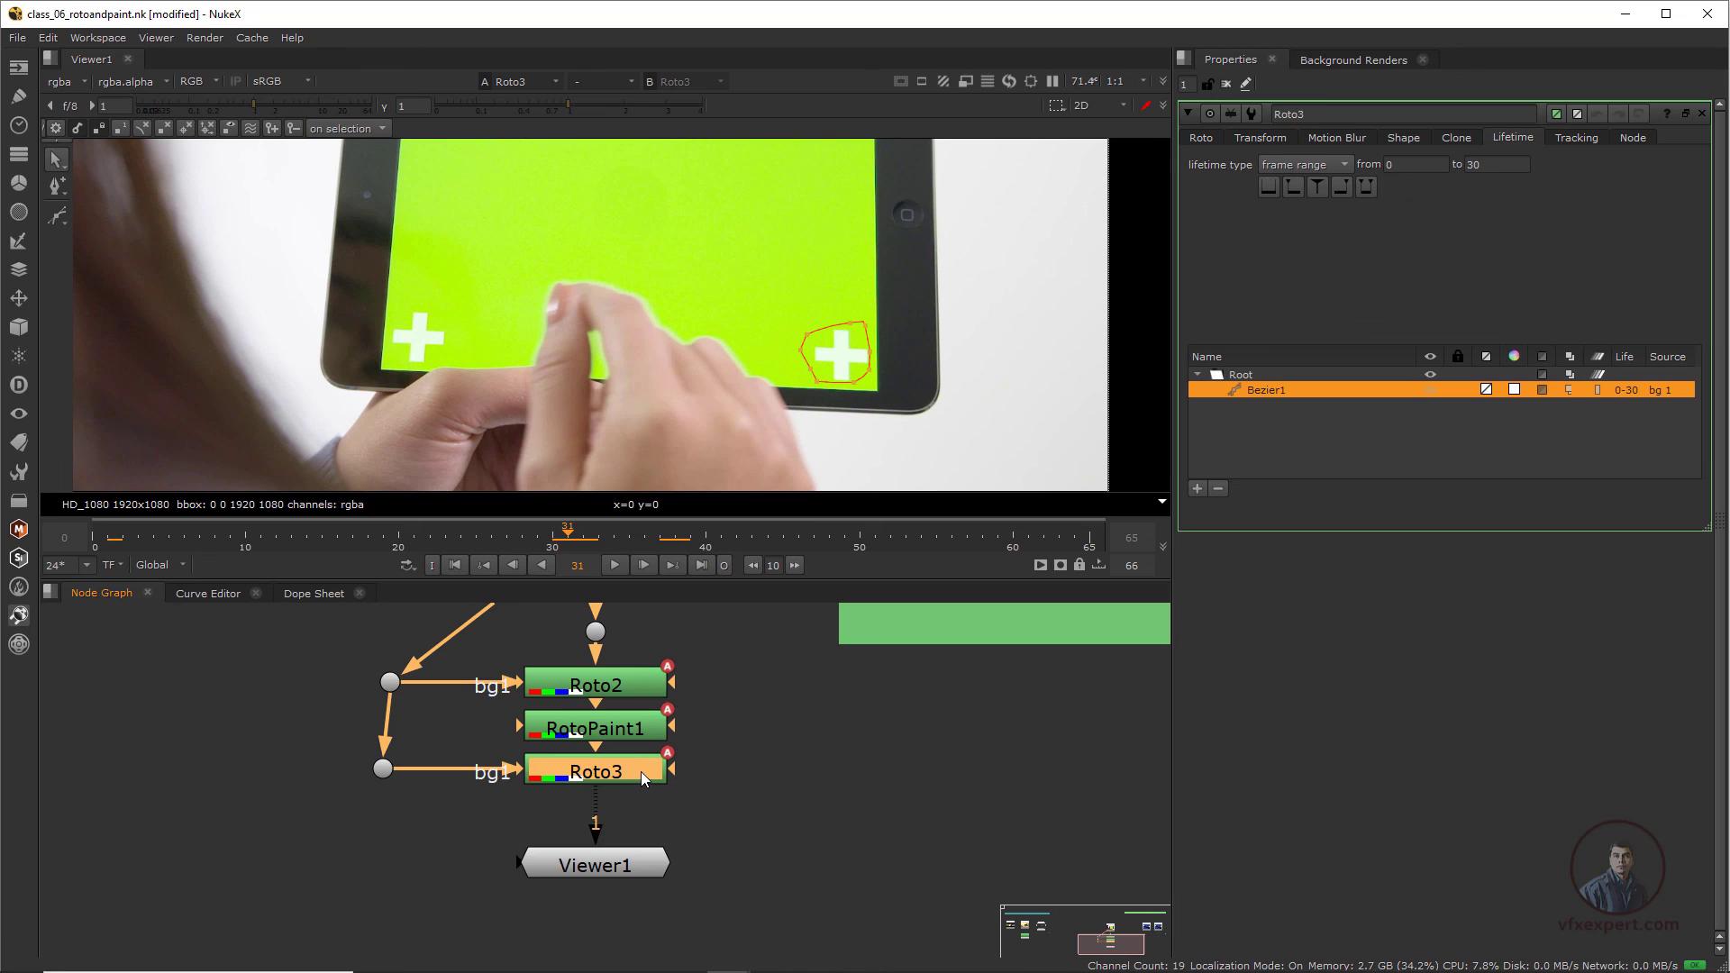
pyautogui.press('p')
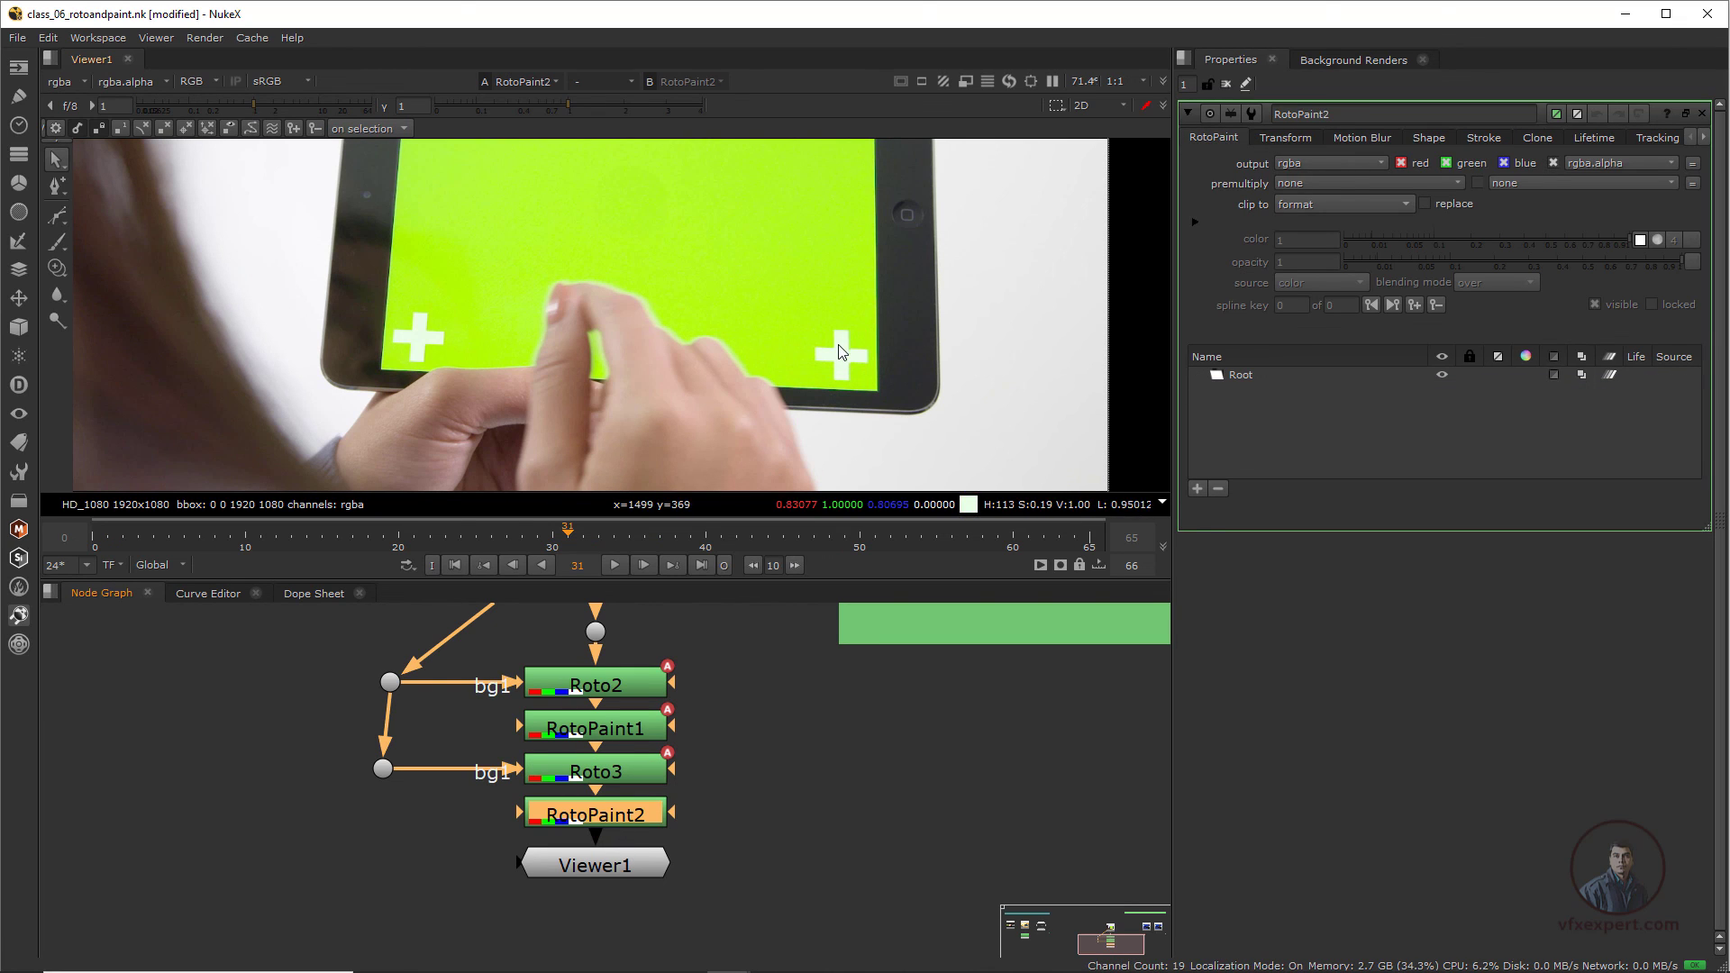
# - Clone clean green over the tablet's lower-right marker at frame 31 with a size 72 brush, using RotoPaint2
pyautogui.scroll(1, 839, 352)
pyautogui.click(59, 273)
pyautogui.click(93, 270)
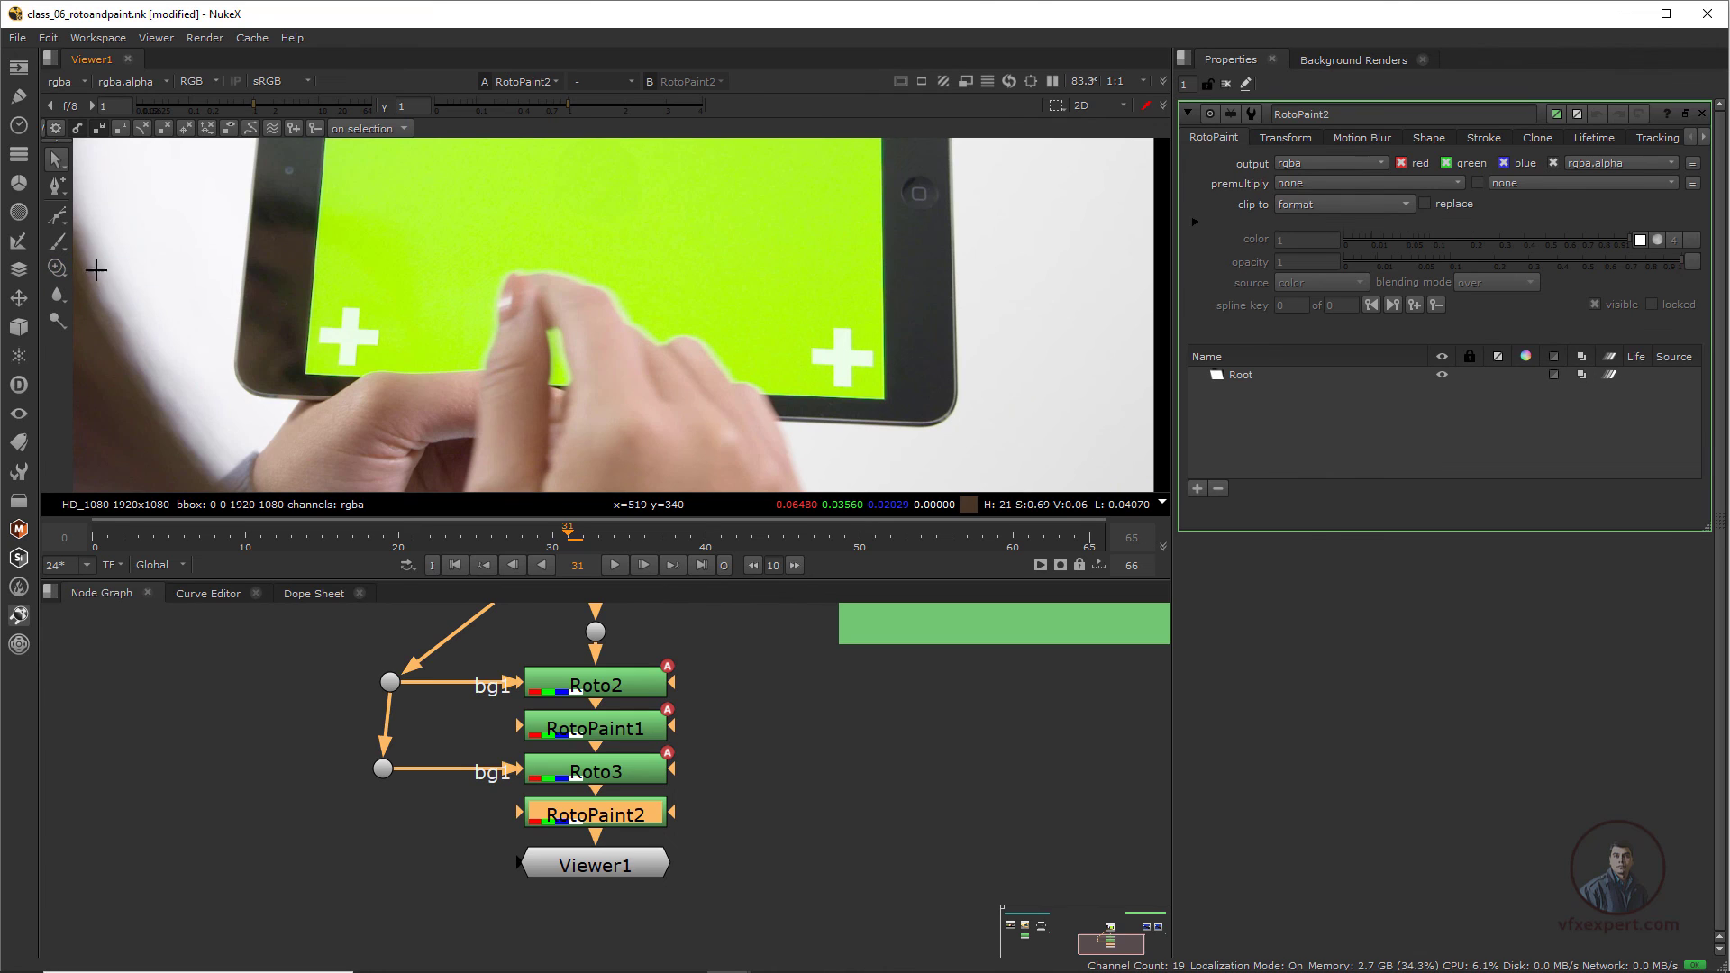
pyautogui.scroll(2, 666, 287)
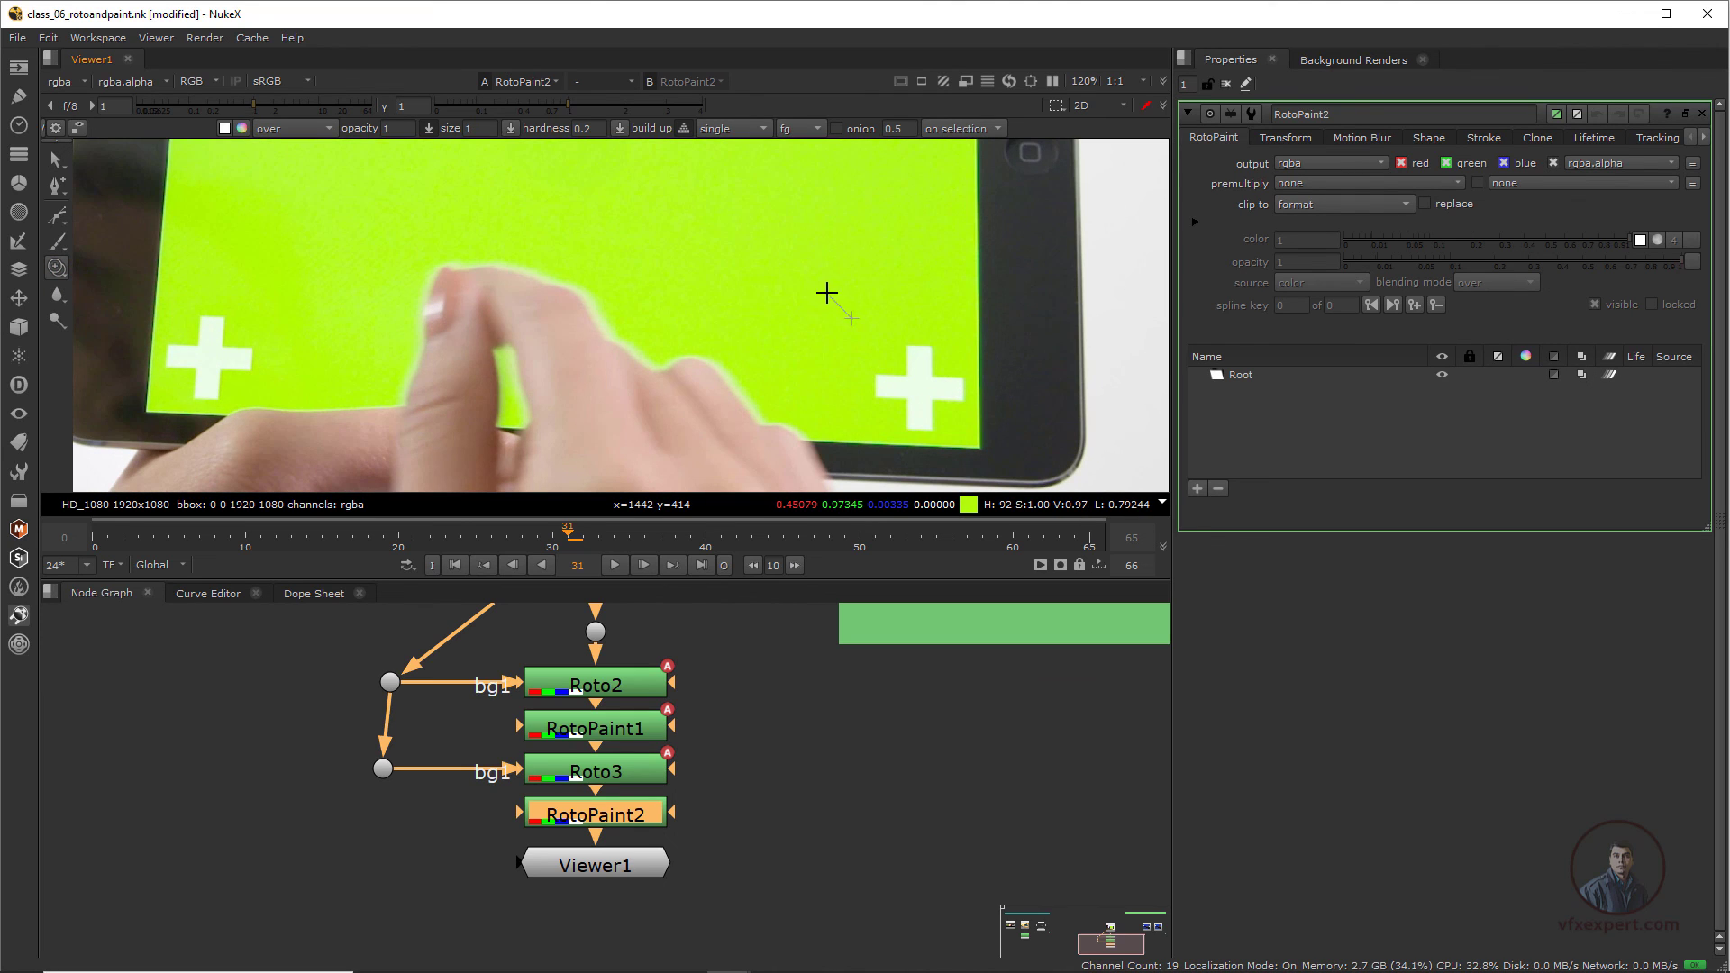
pyautogui.keyDown('shift'); pyautogui.moveTo(878, 280); pyautogui.dragTo(928, 280); pyautogui.keyUp('shift')
pyautogui.moveTo(917, 361); pyautogui.dragTo(919, 410)
pyautogui.moveTo(919, 415); pyautogui.dragTo(941, 406)
pyautogui.scroll(-8, 728, 384)
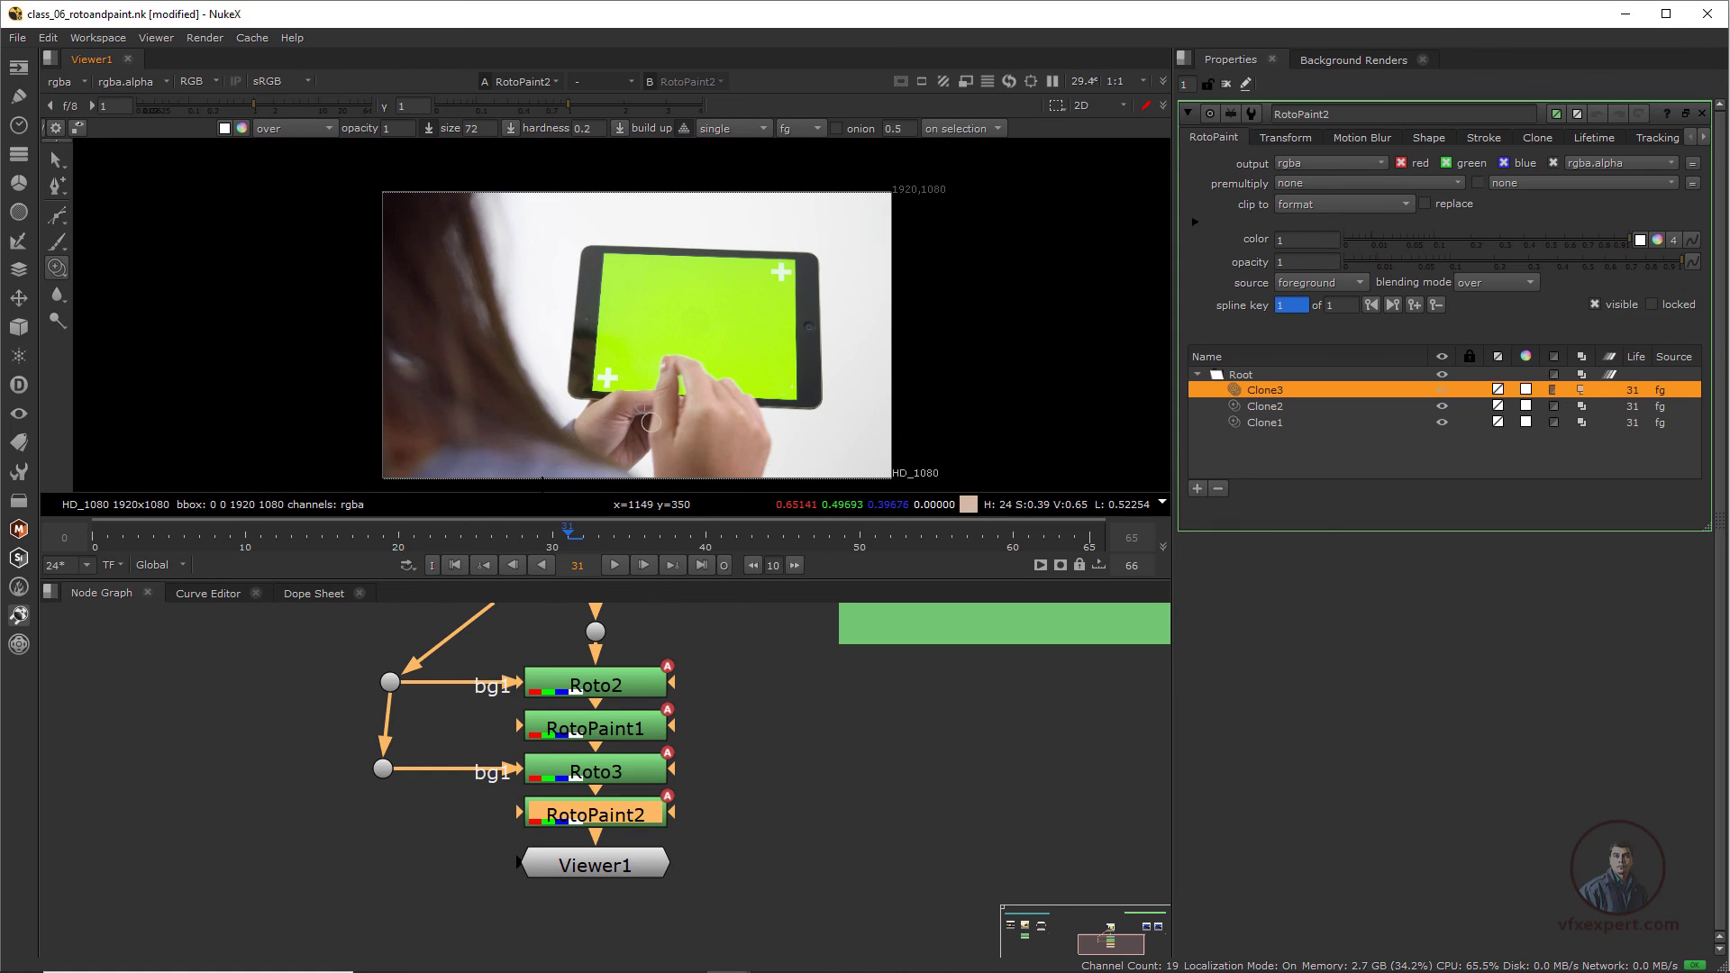
pyautogui.scroll(2, 732, 293)
pyautogui.scroll(-2, 678, 367)
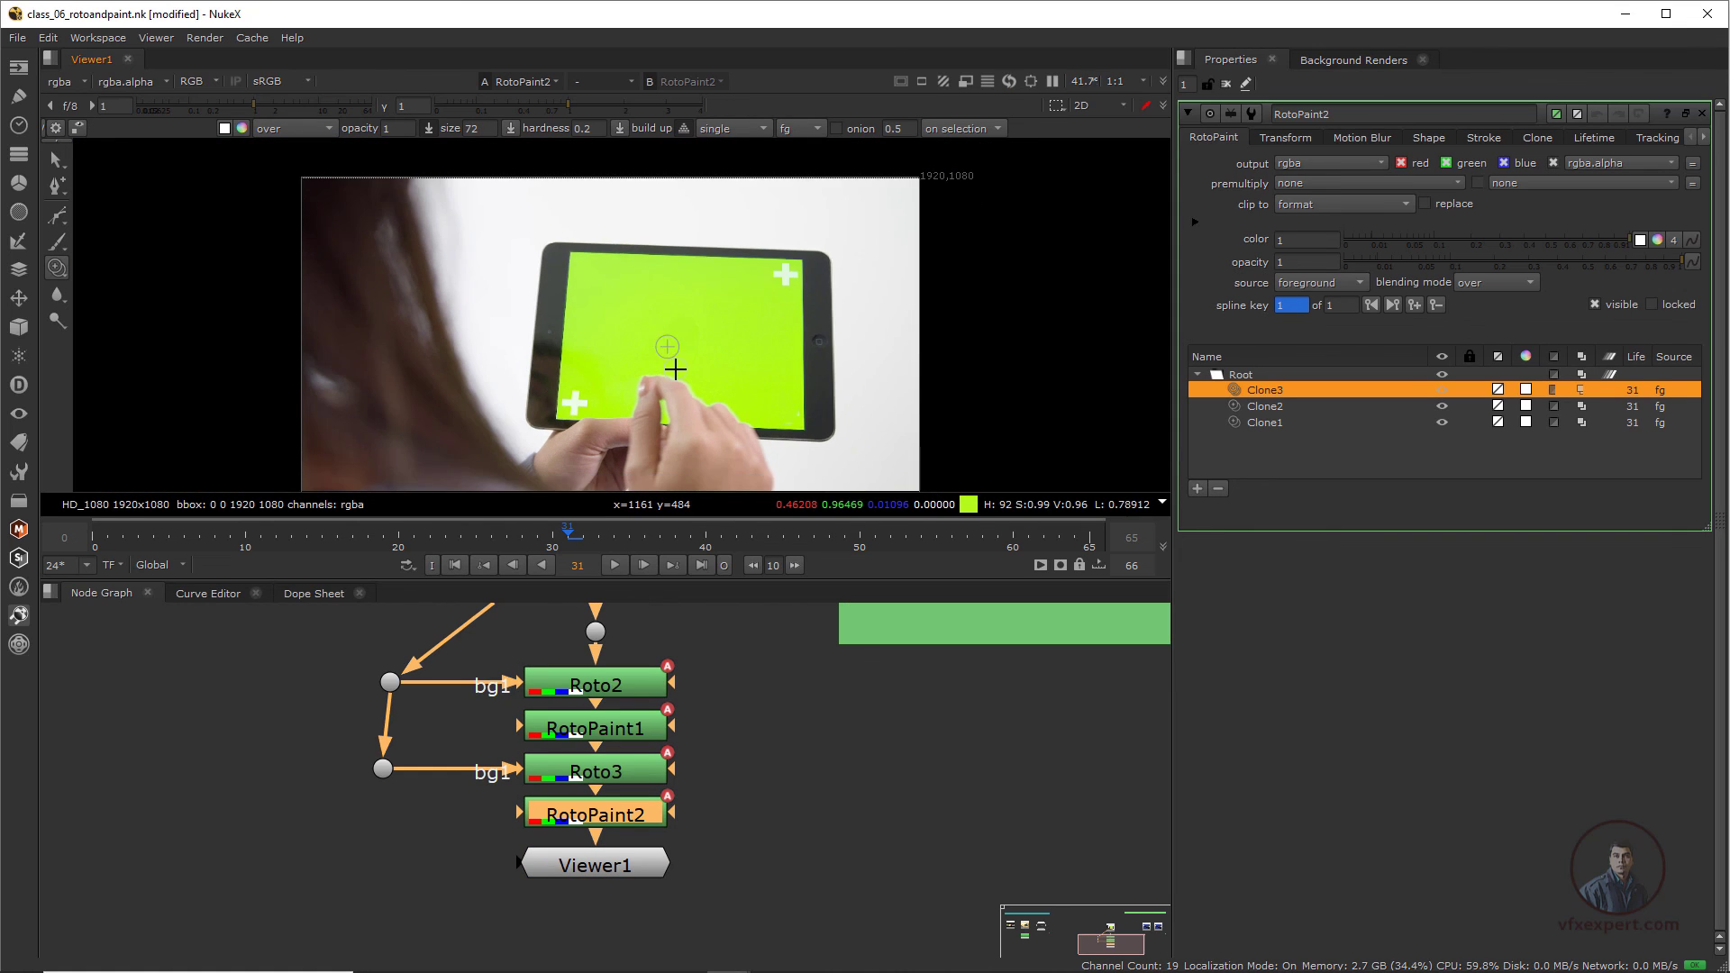
pyautogui.moveTo(716, 400); pyautogui.dragTo(687, 388, button='middle')
pyautogui.press('f')
# - View the Read4 tracker screen footage and play it from the first frame to frame 13
pyautogui.scroll(-2, 706, 814)
pyautogui.moveTo(1018, 631); pyautogui.dragTo(751, 748, button='middle')
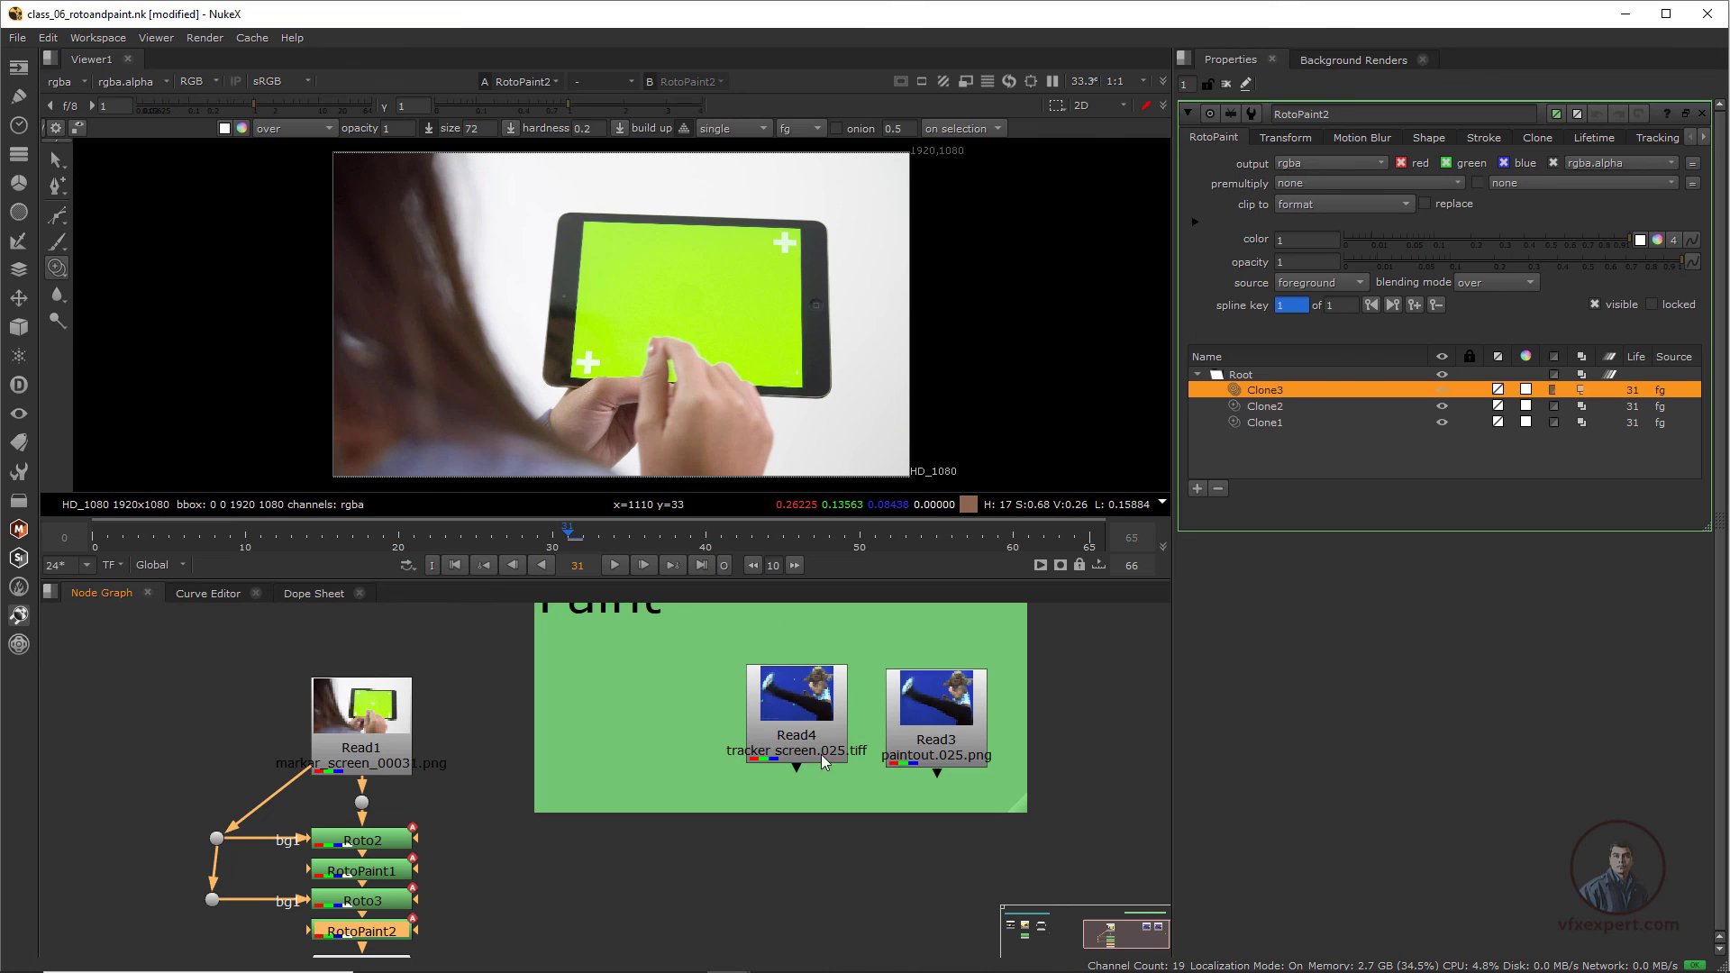
pyautogui.click(805, 715)
pyautogui.press('1')
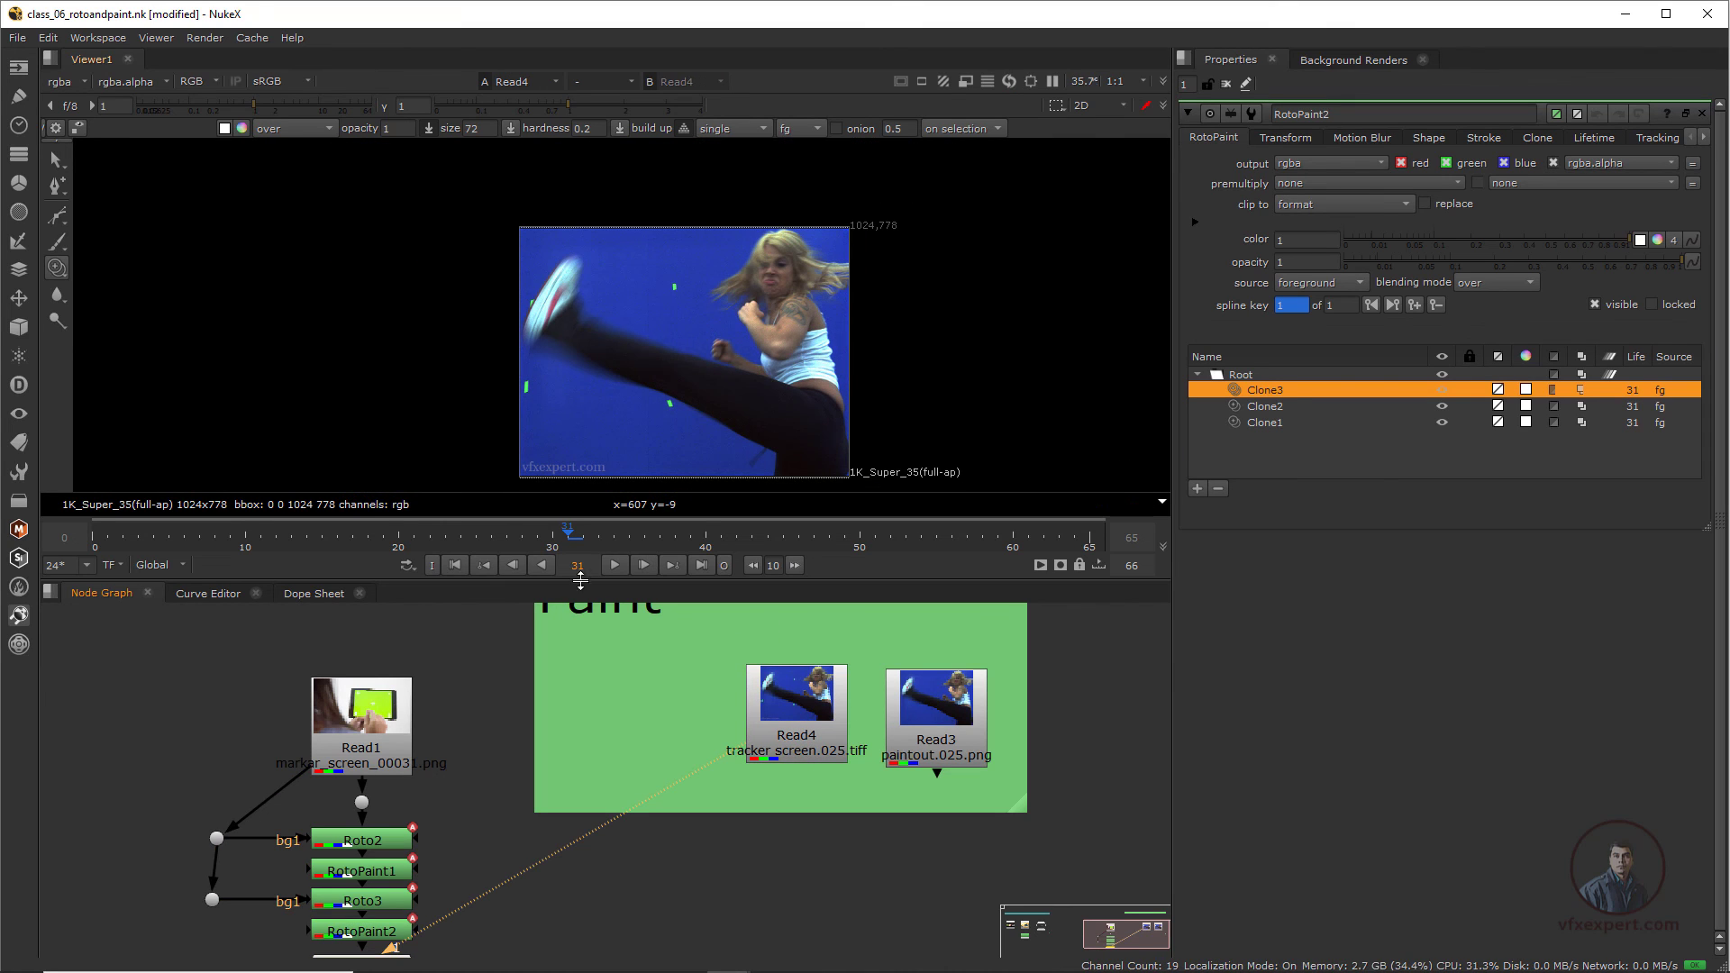
pyautogui.click(468, 566)
pyautogui.click(611, 566)
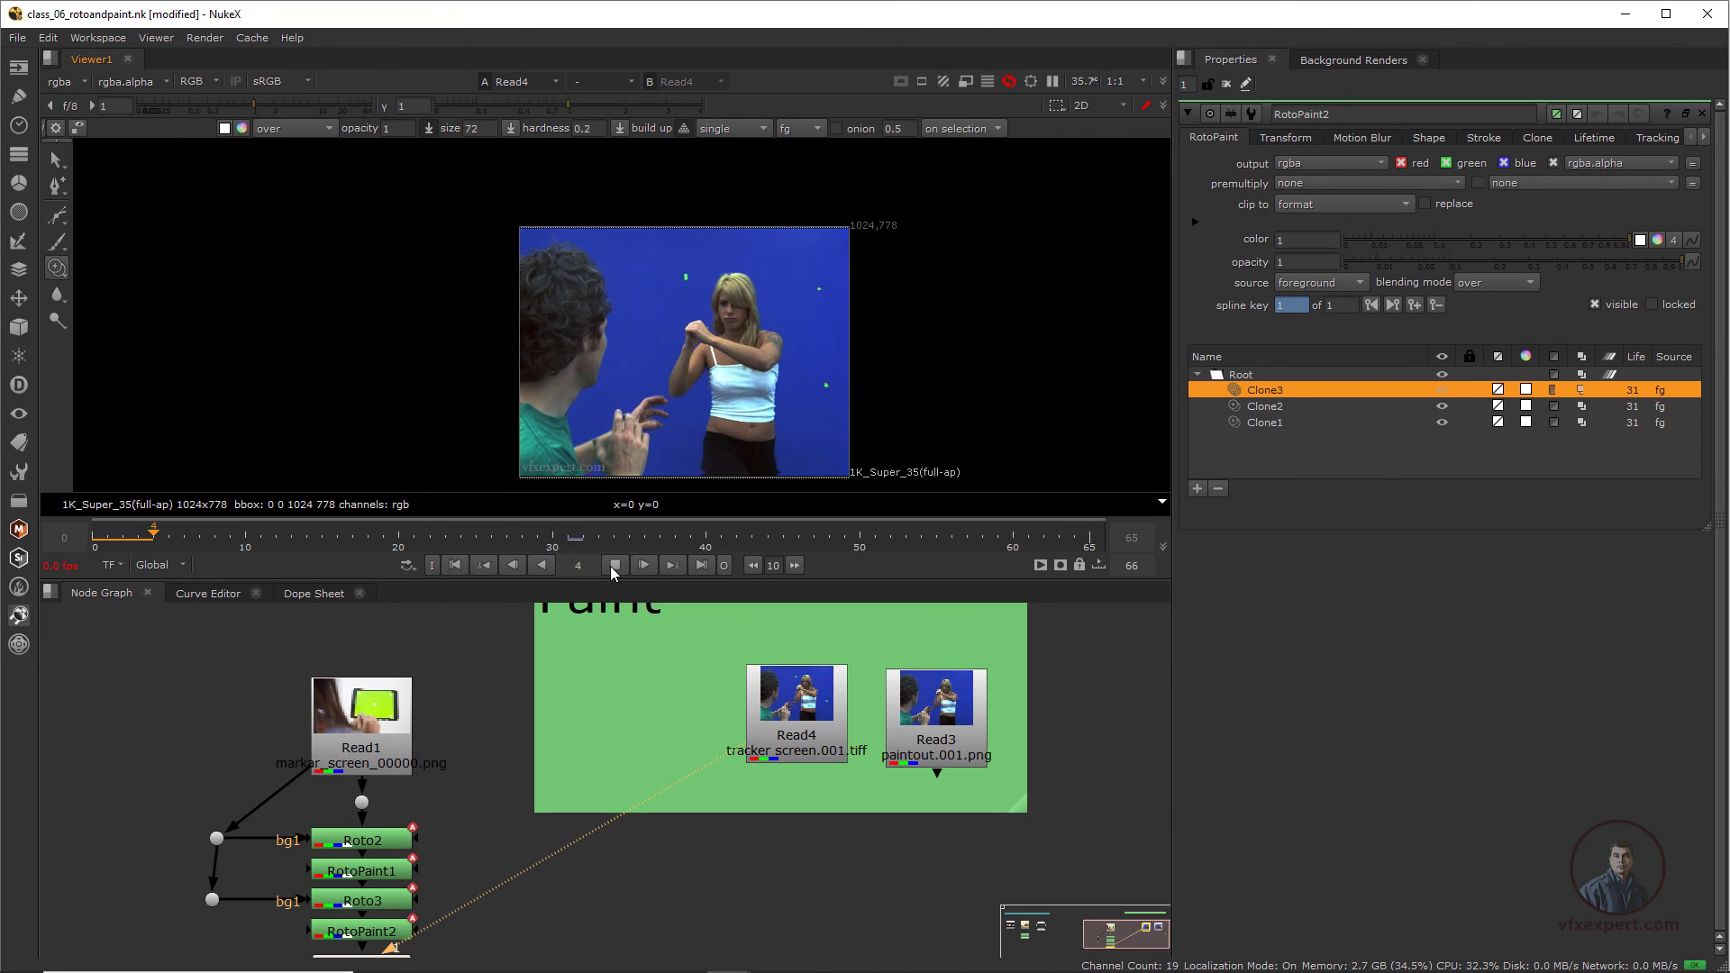
pyautogui.click(613, 565)
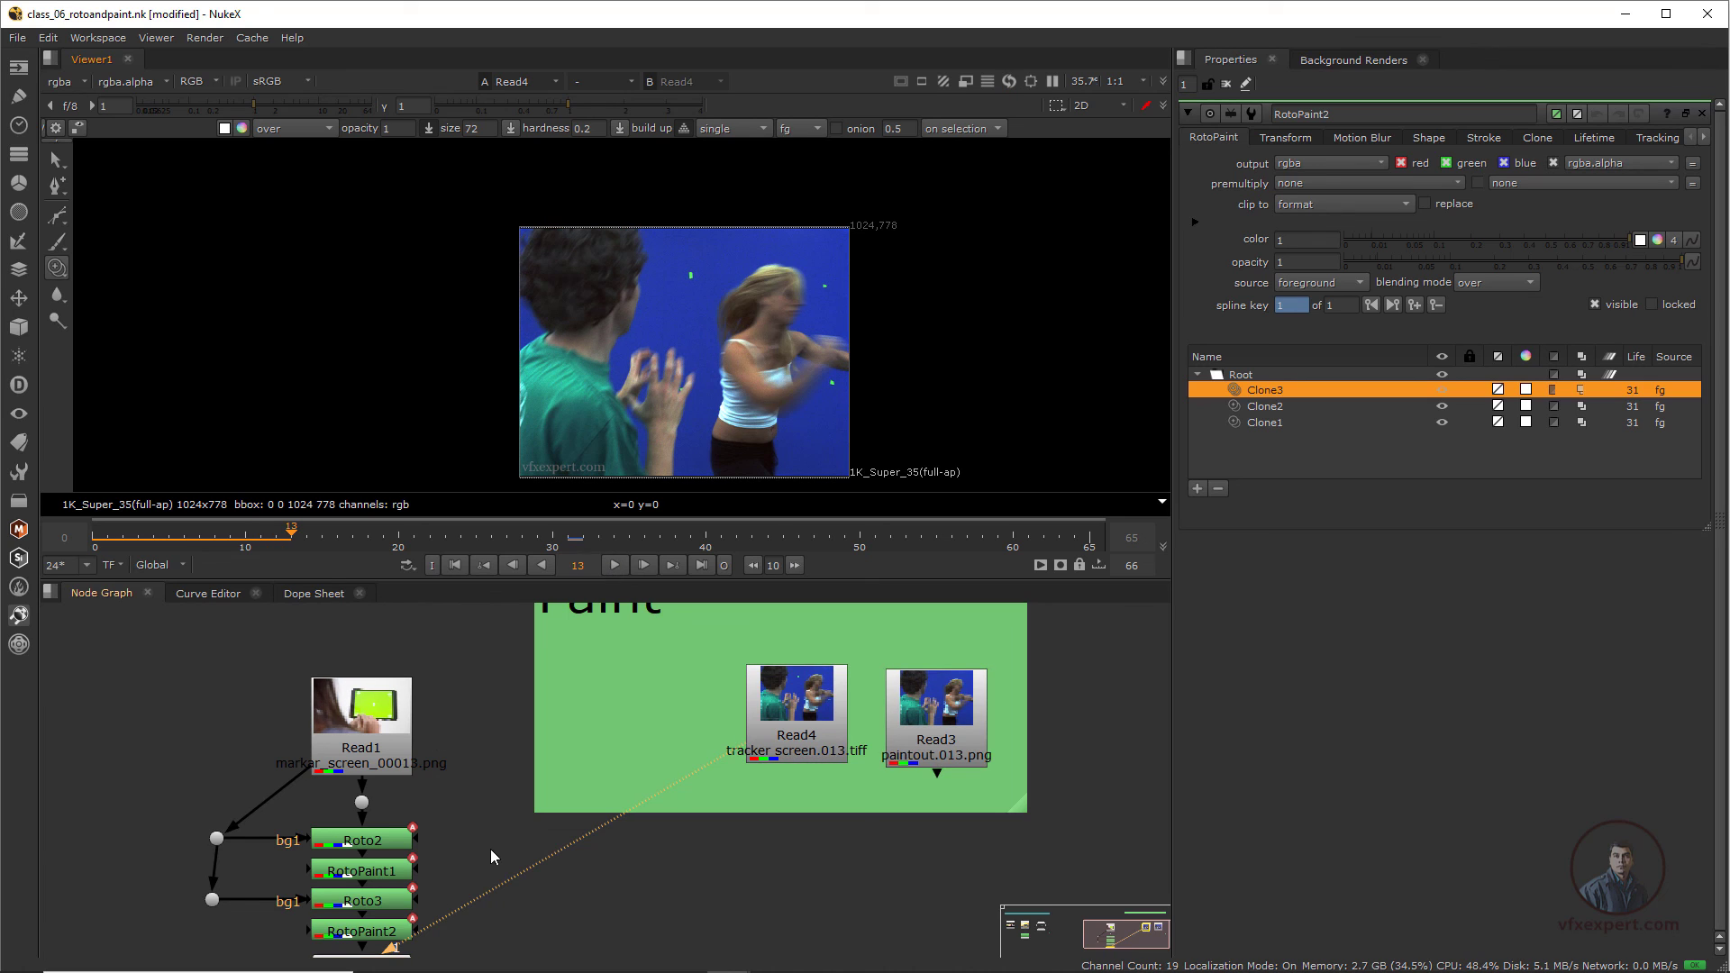
# - Compare the painted-out Read3 footage with the original Read4 footage at frame 13
pyautogui.moveTo(491, 848); pyautogui.dragTo(504, 798, button='middle')
pyautogui.click(969, 682)
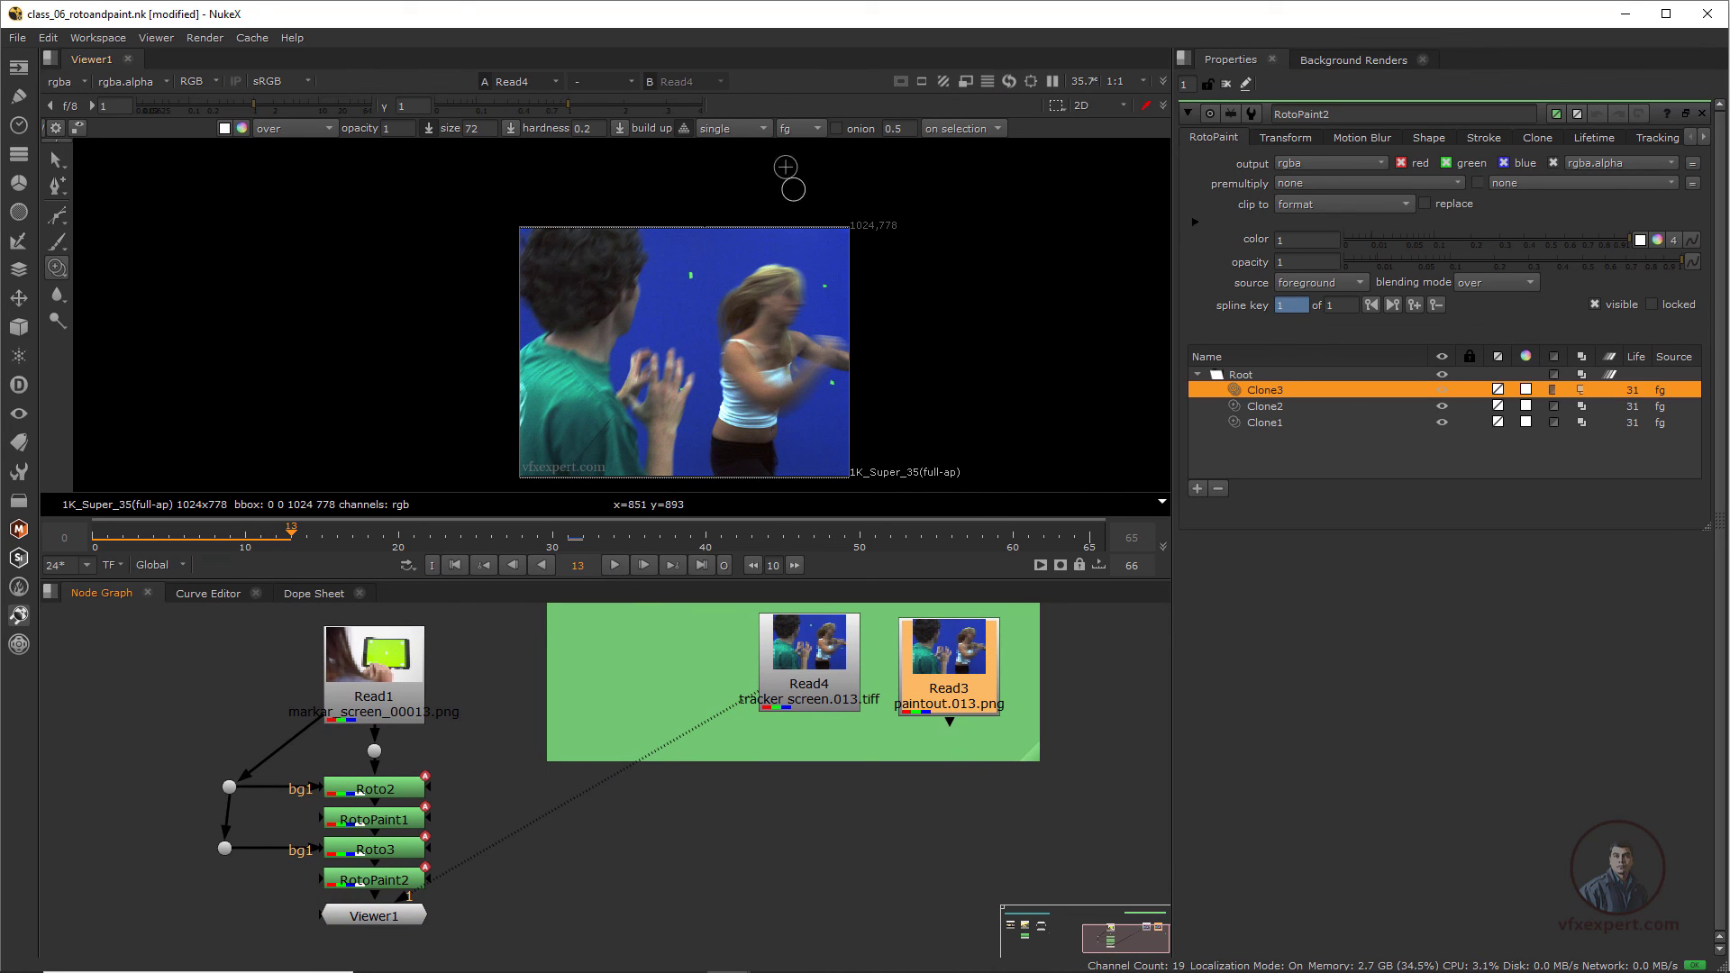
pyautogui.press('1')
pyautogui.scroll(1, 694, 327)
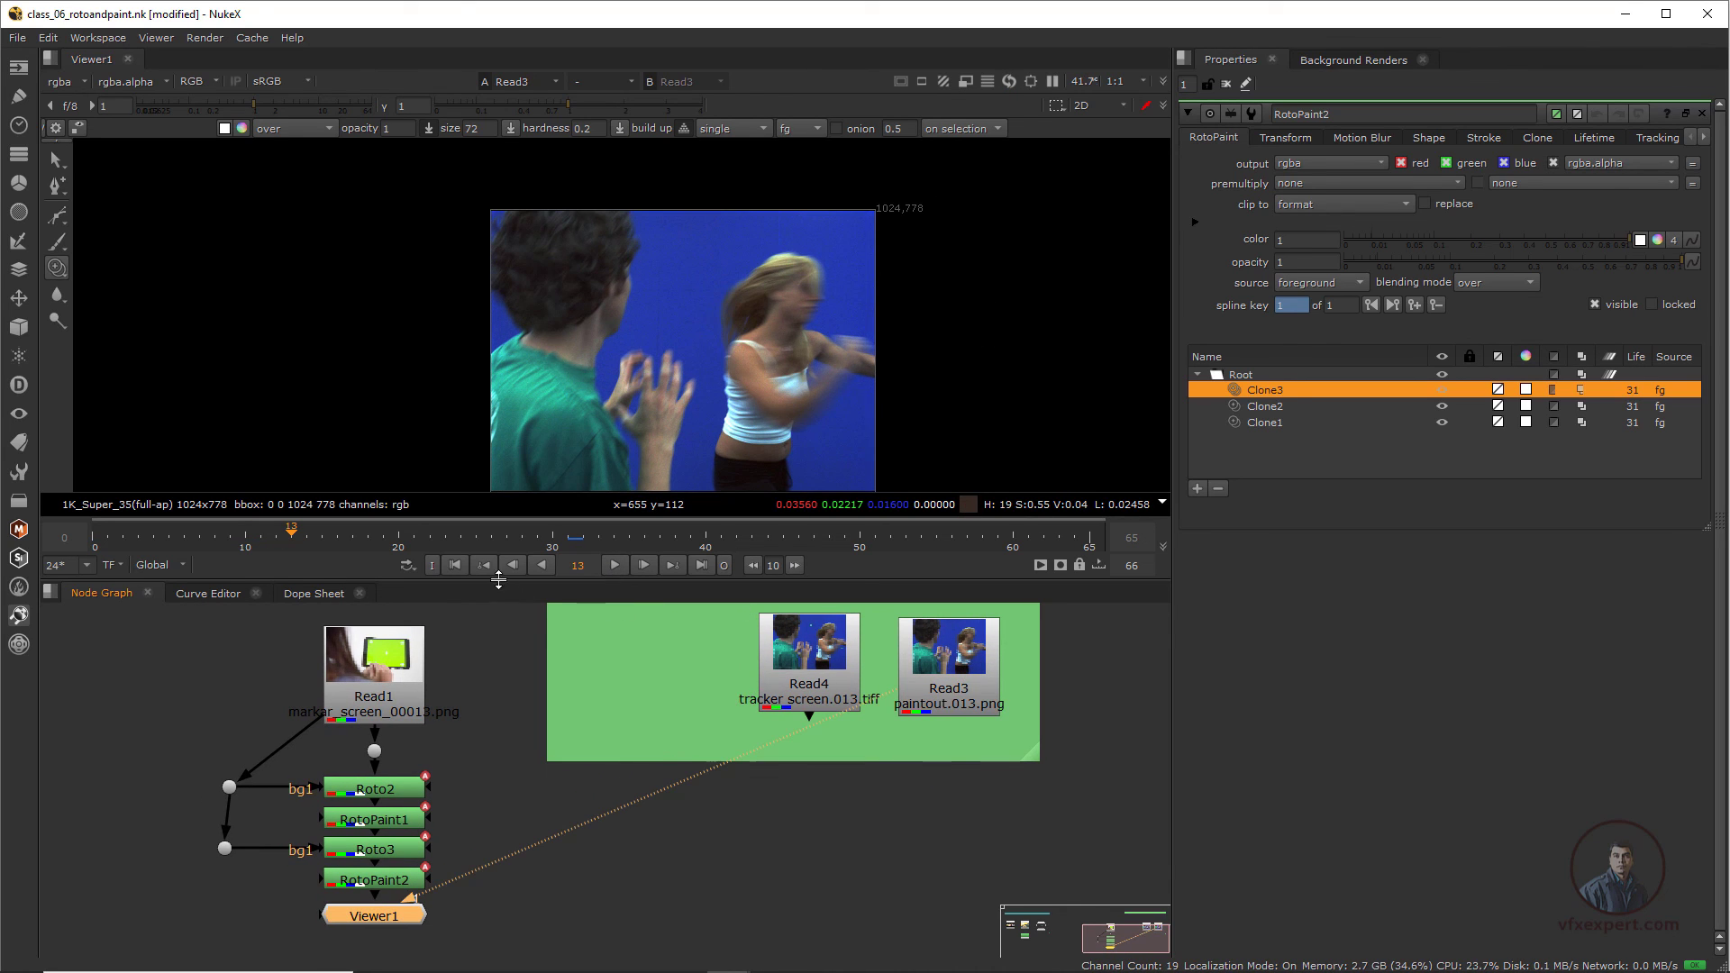
pyautogui.click(845, 669)
pyautogui.press('1')
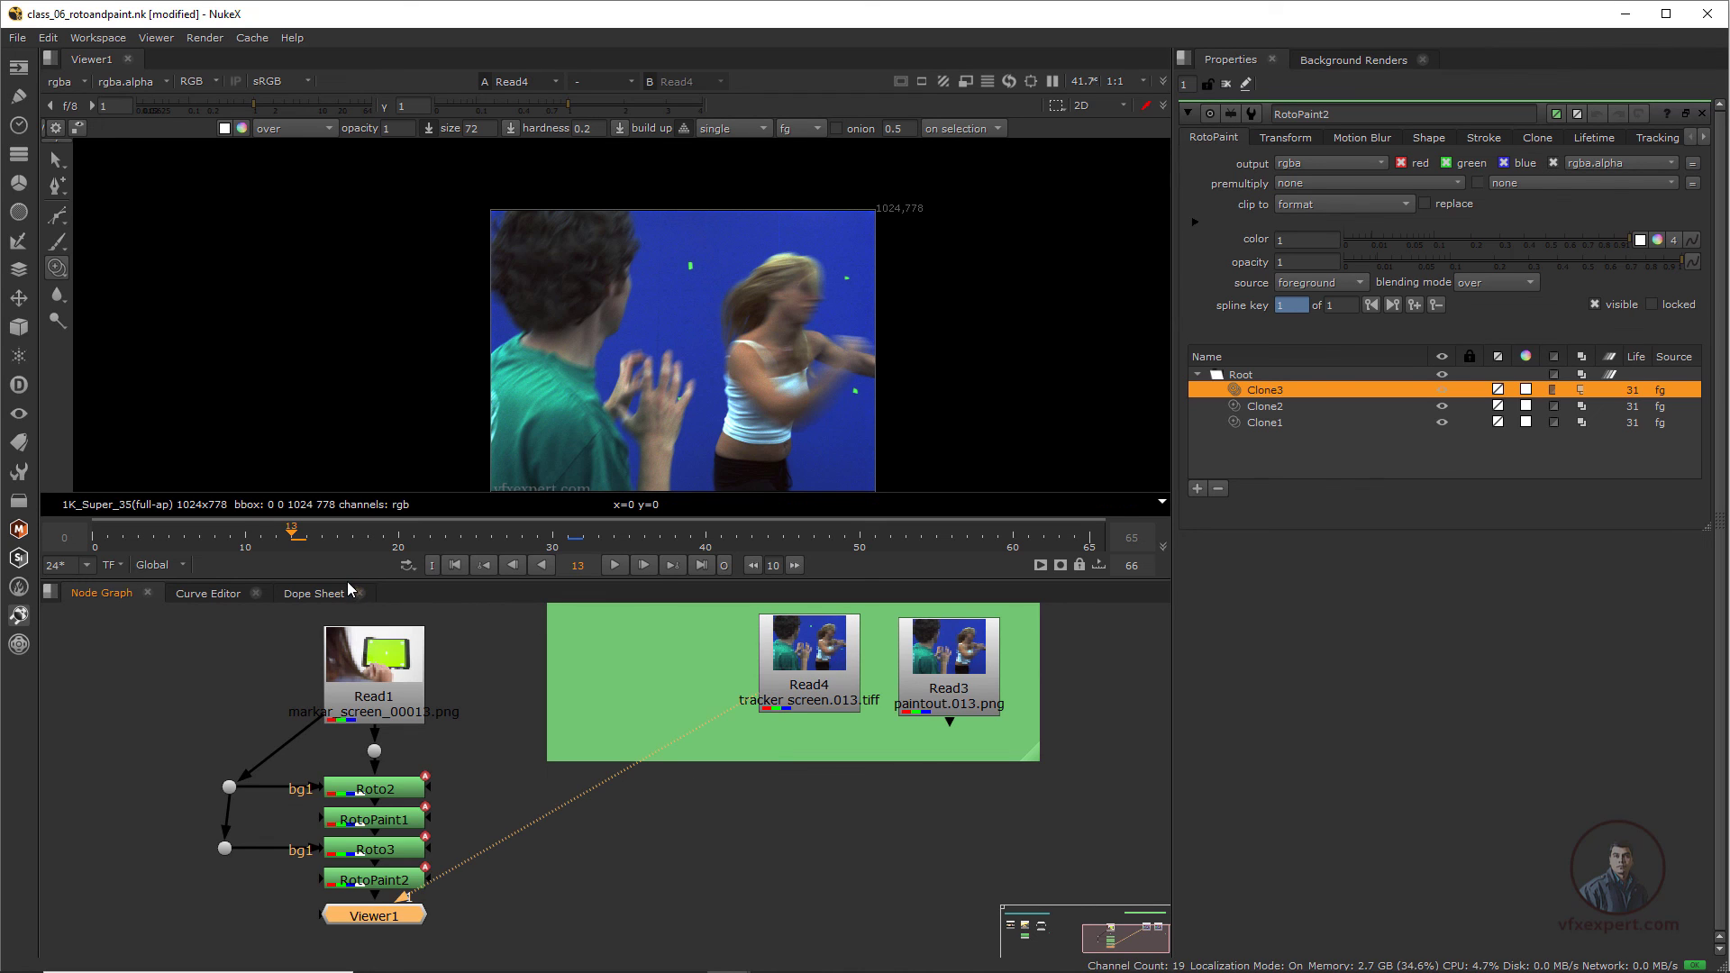
# - Review the Read4 markers back to frame 8, and play the painted-out Read3 footage
pyautogui.moveTo(340, 539); pyautogui.dragTo(485, 645)
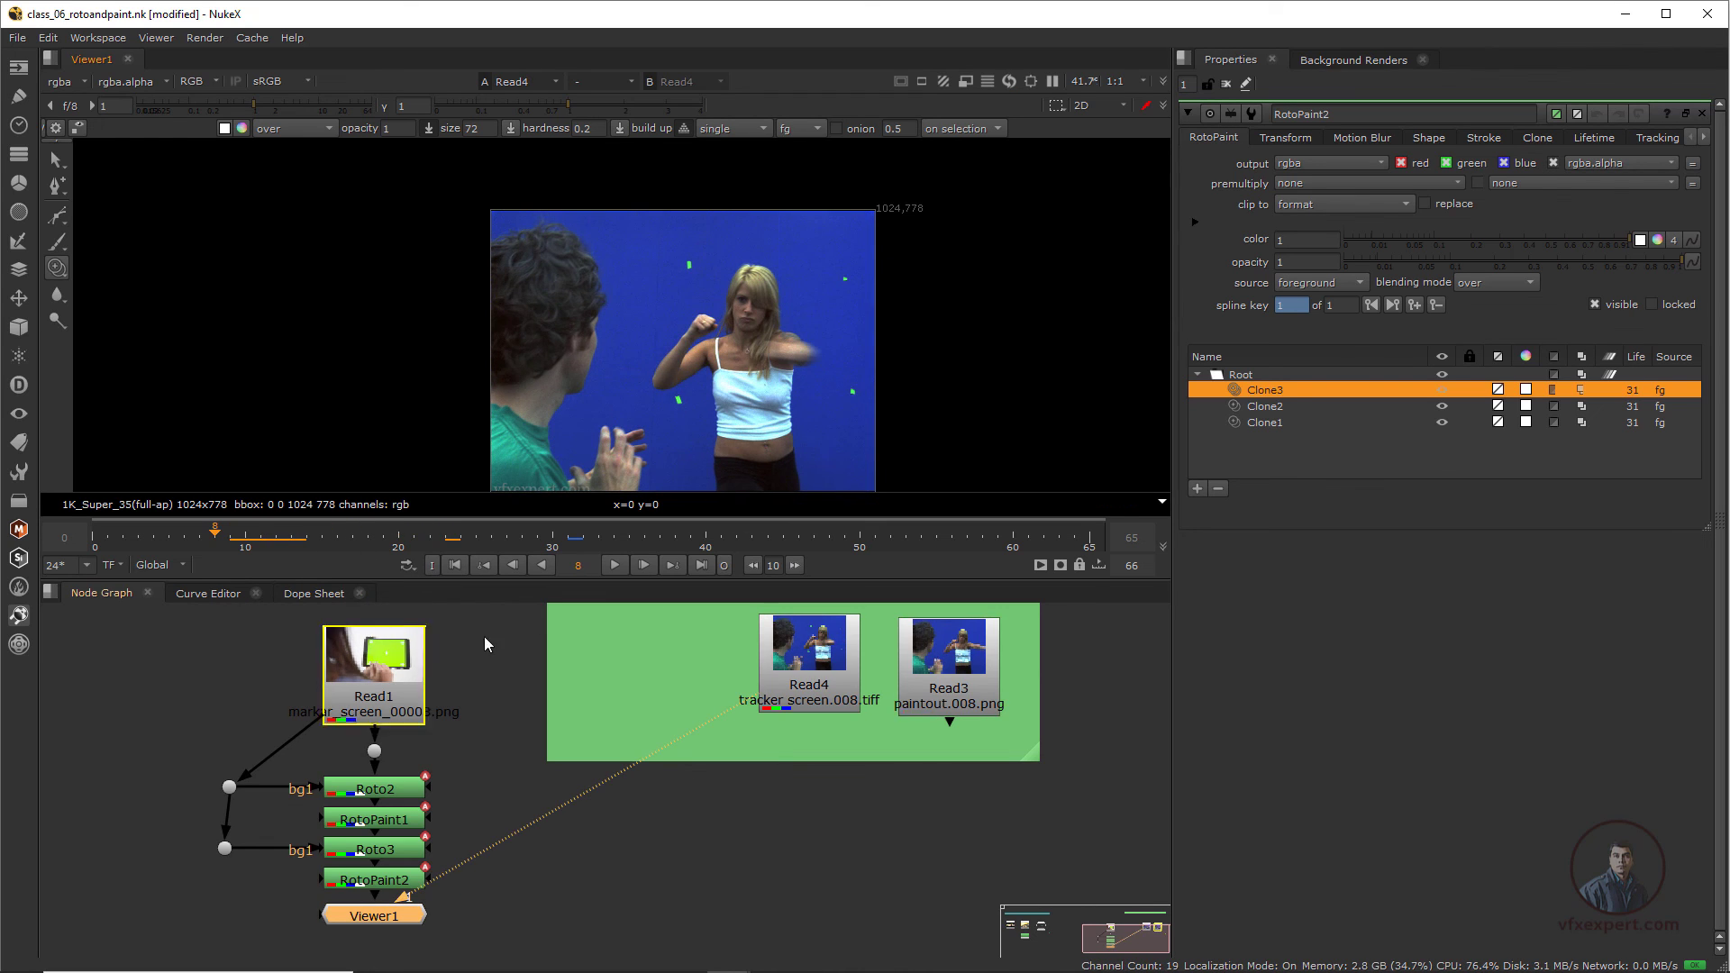
pyautogui.click(965, 665)
pyautogui.press('1')
pyautogui.click(607, 565)
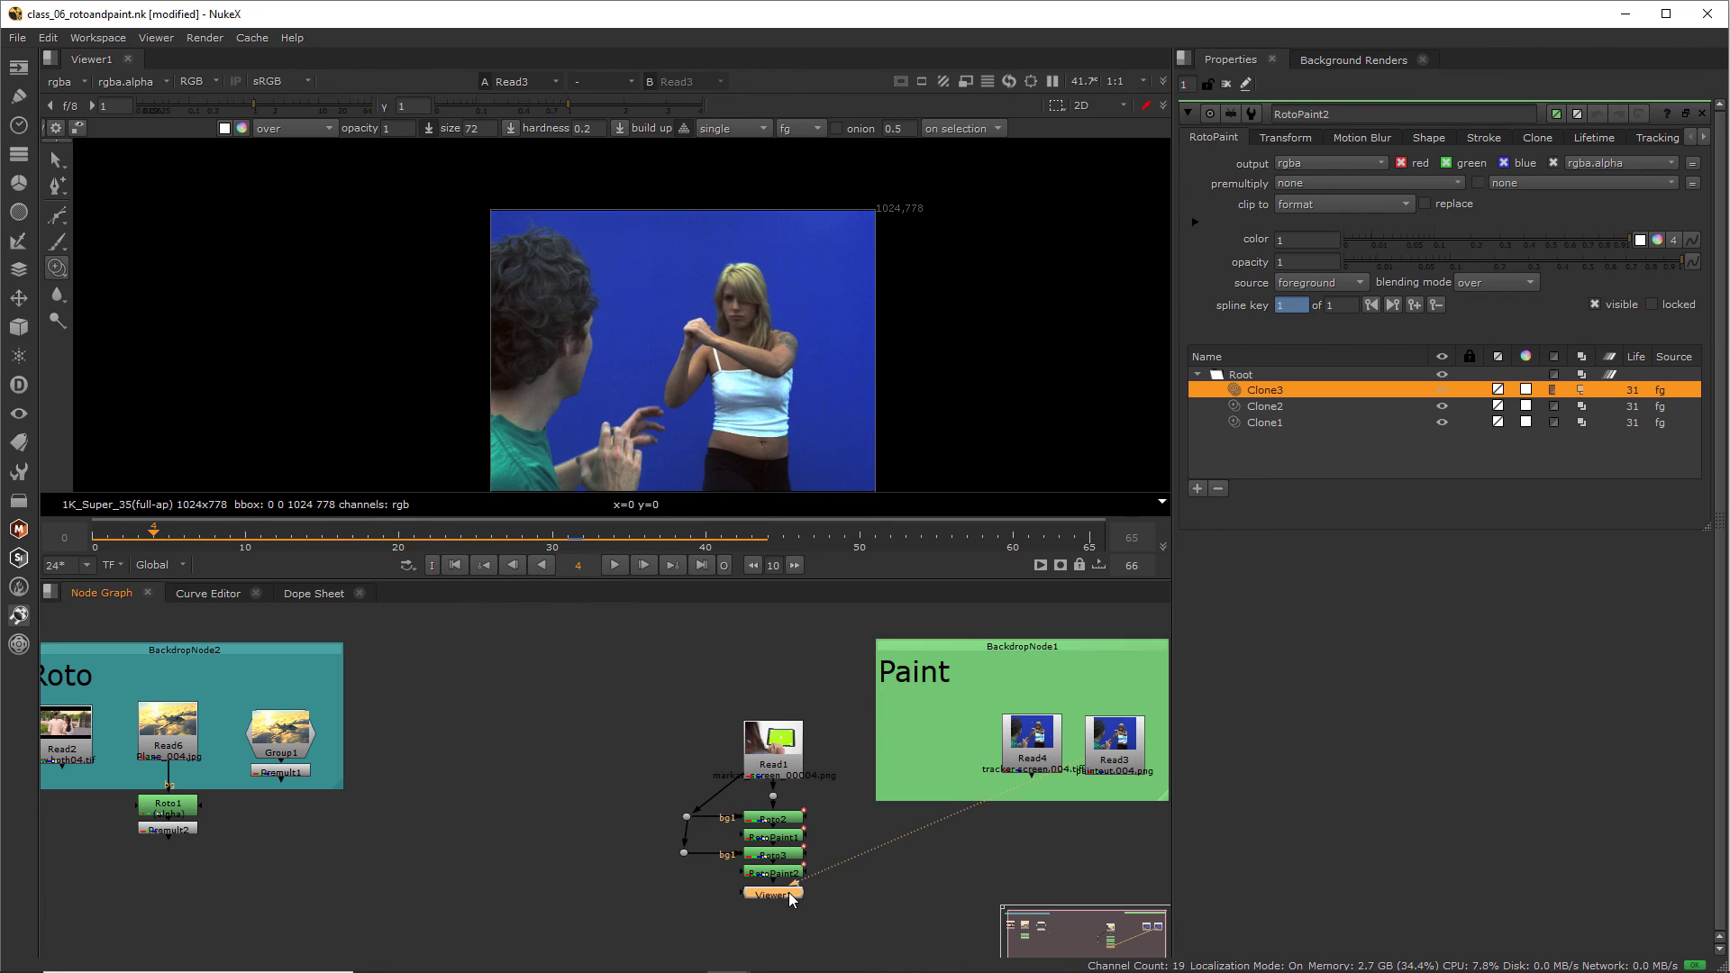
# - Return the viewer to RotoPaint2's output and go to the first frame
pyautogui.keyDown('ctrl'); pyautogui.click(772, 873); pyautogui.keyUp('ctrl')
pyautogui.press('1')
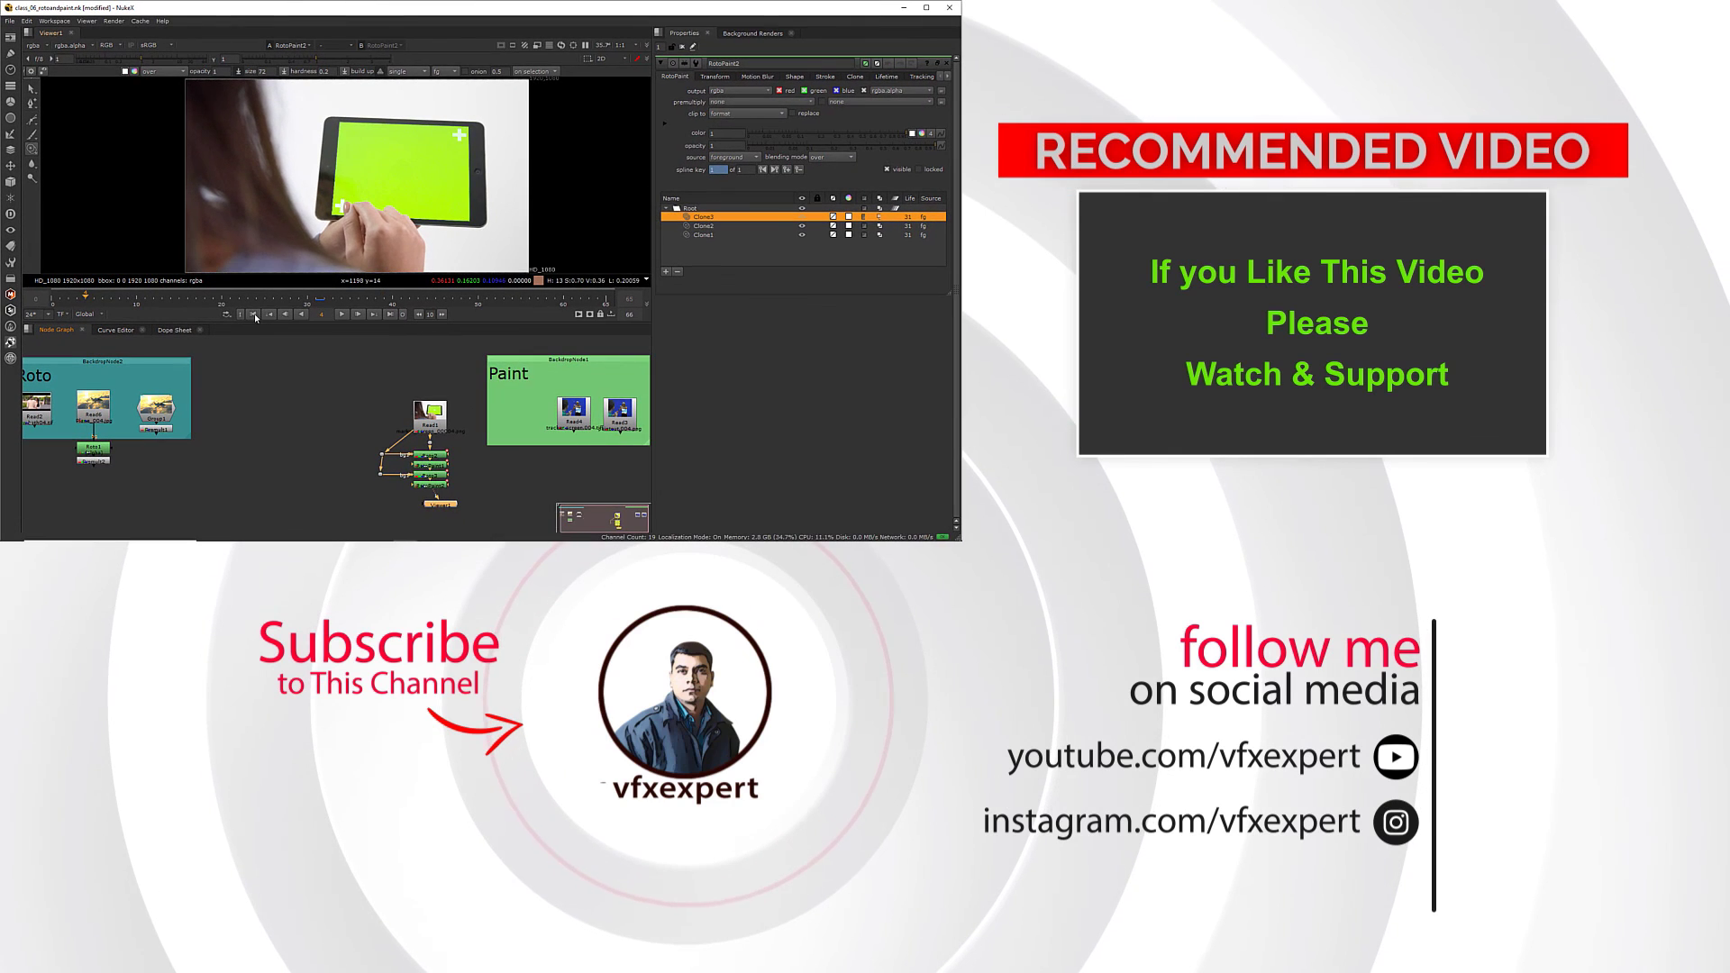
pyautogui.click(255, 317)
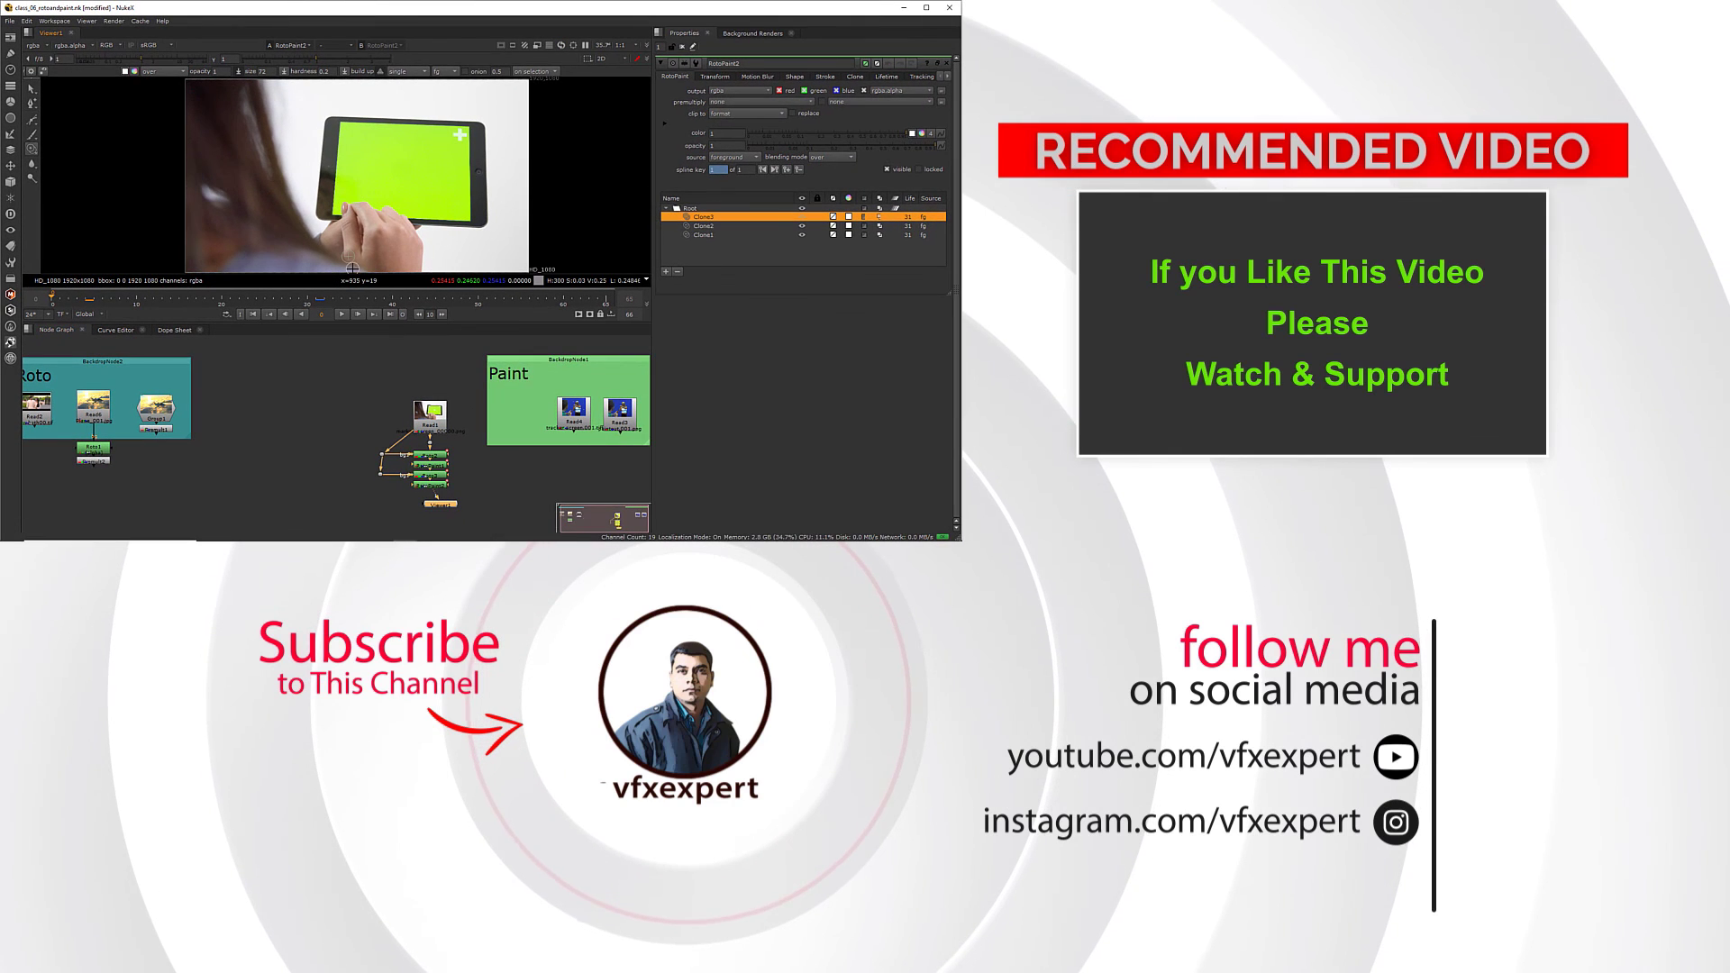